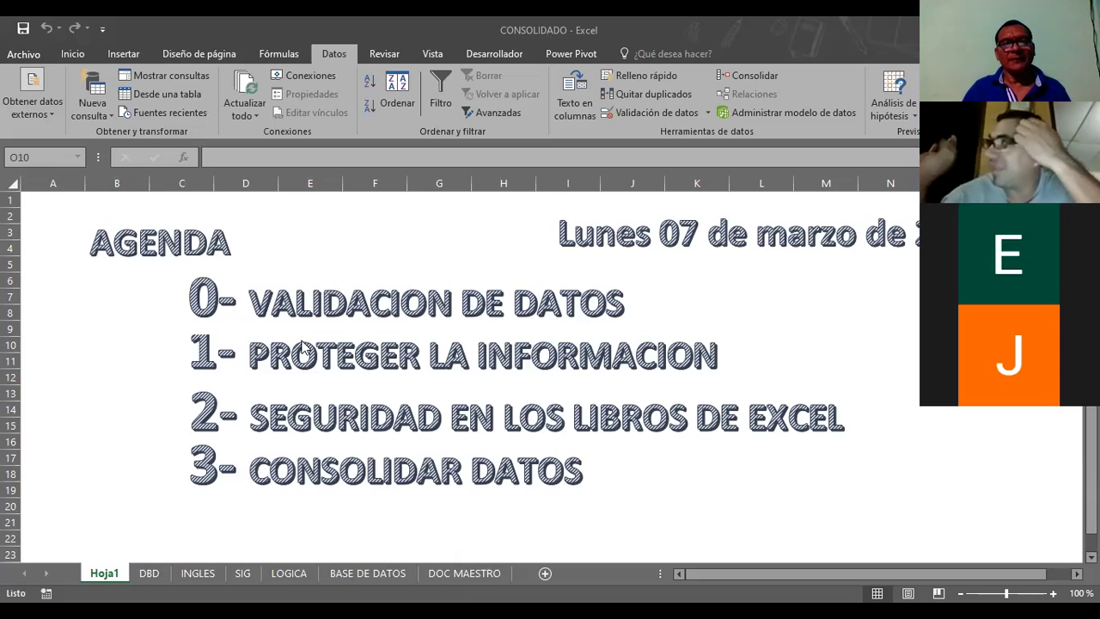
Add a new sheet and enter REFRESCAR in cell C3
left_click(546, 573)
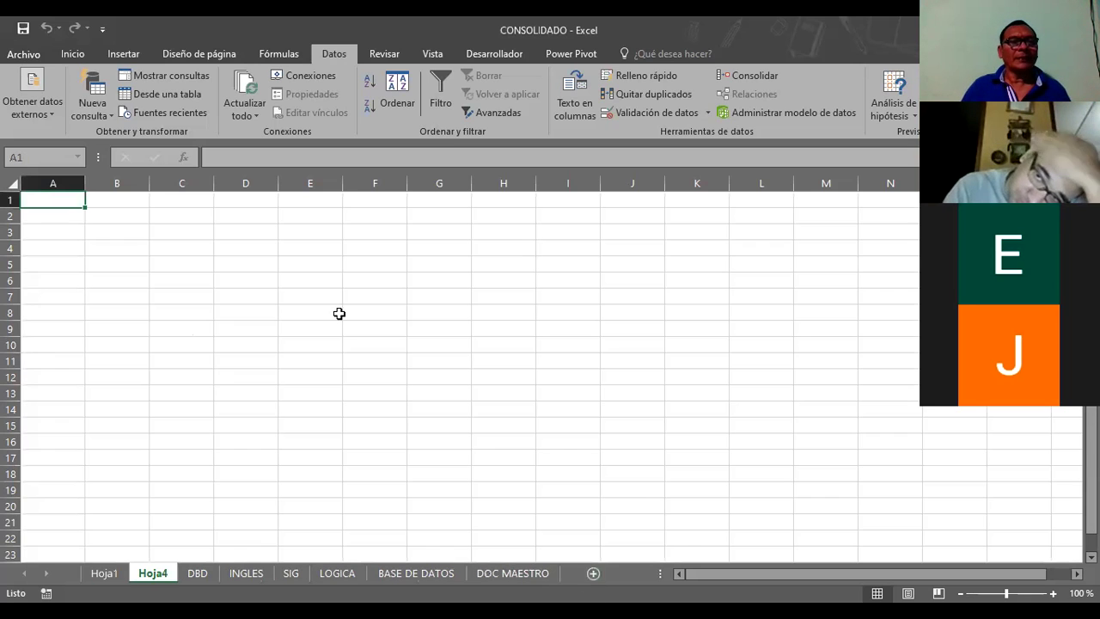
left_click(159, 228)
type("REFRESCAR")
key("Return")
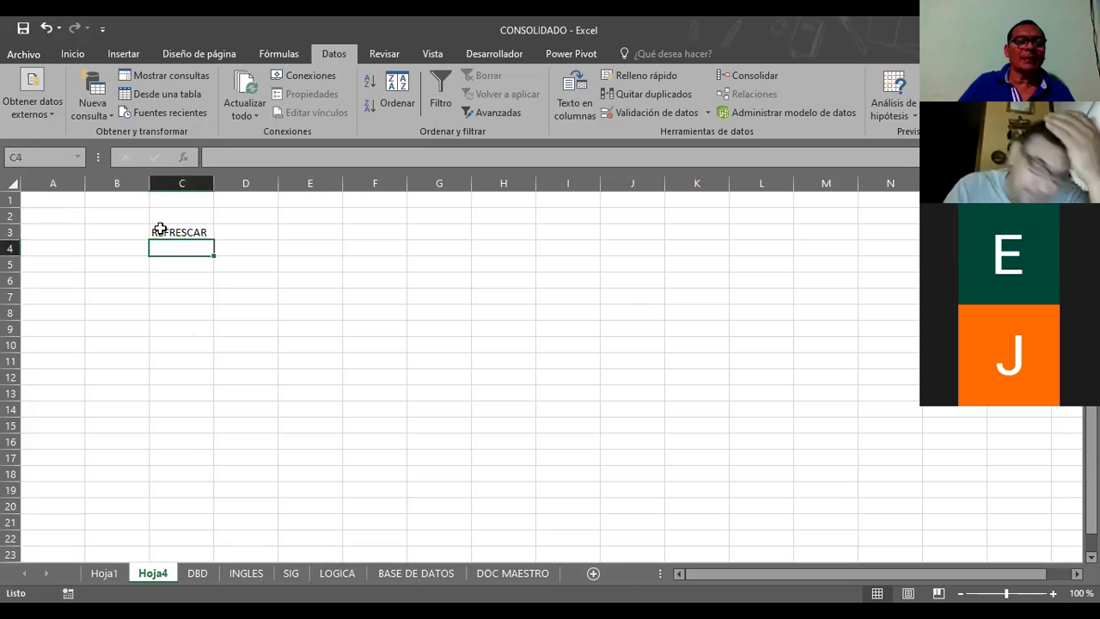
left_click(159, 228)
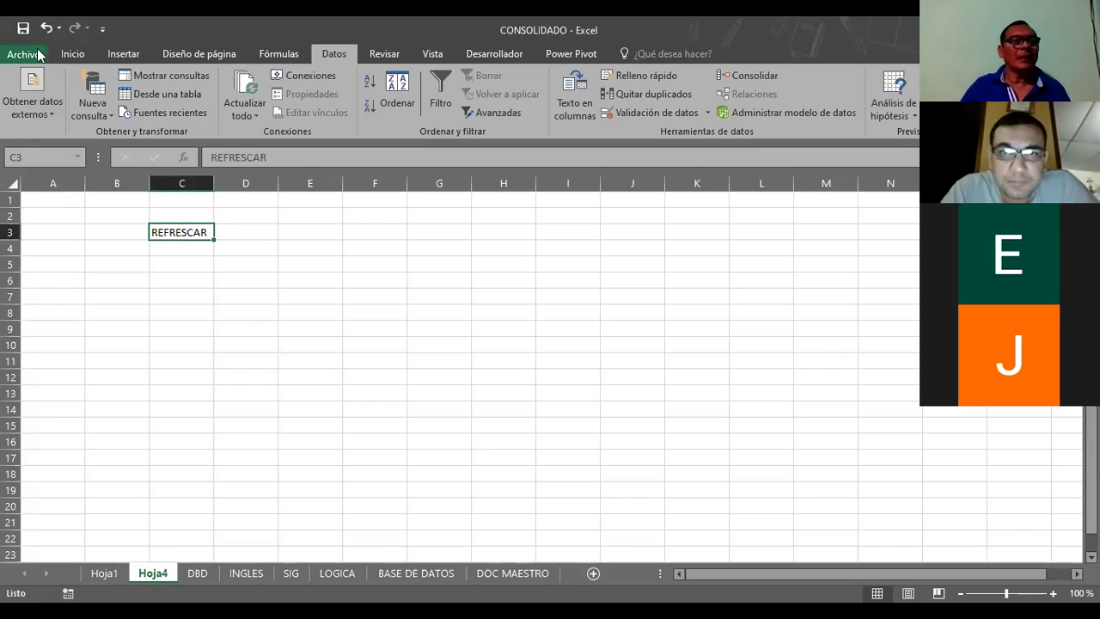
Format REFRESCAR at 20-point font size with a yellow fill
left_click(75, 59)
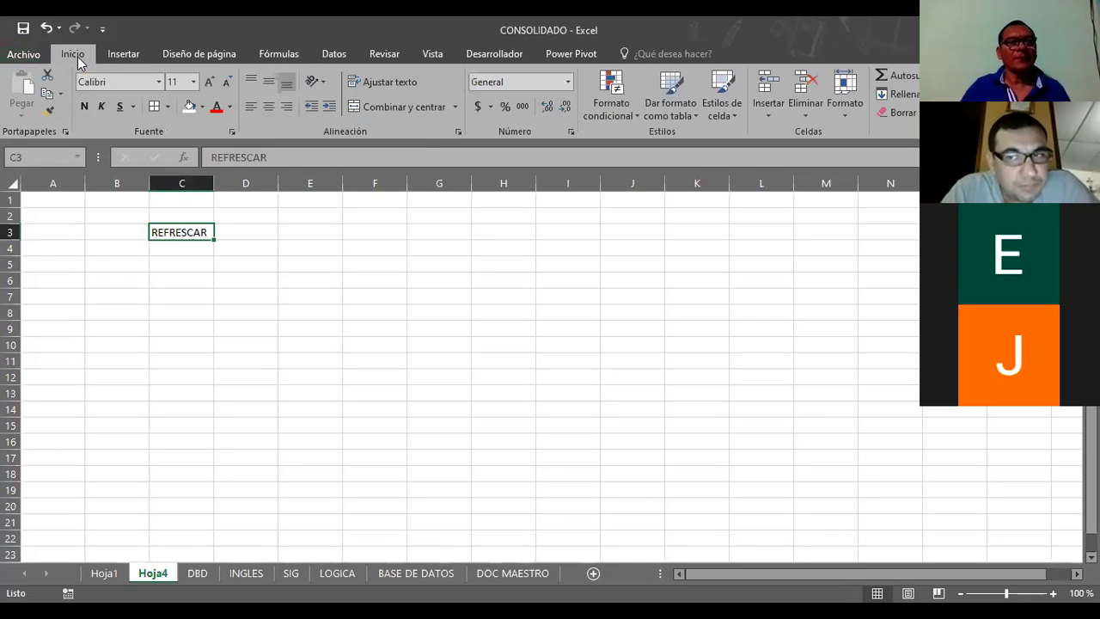
double_click(211, 82)
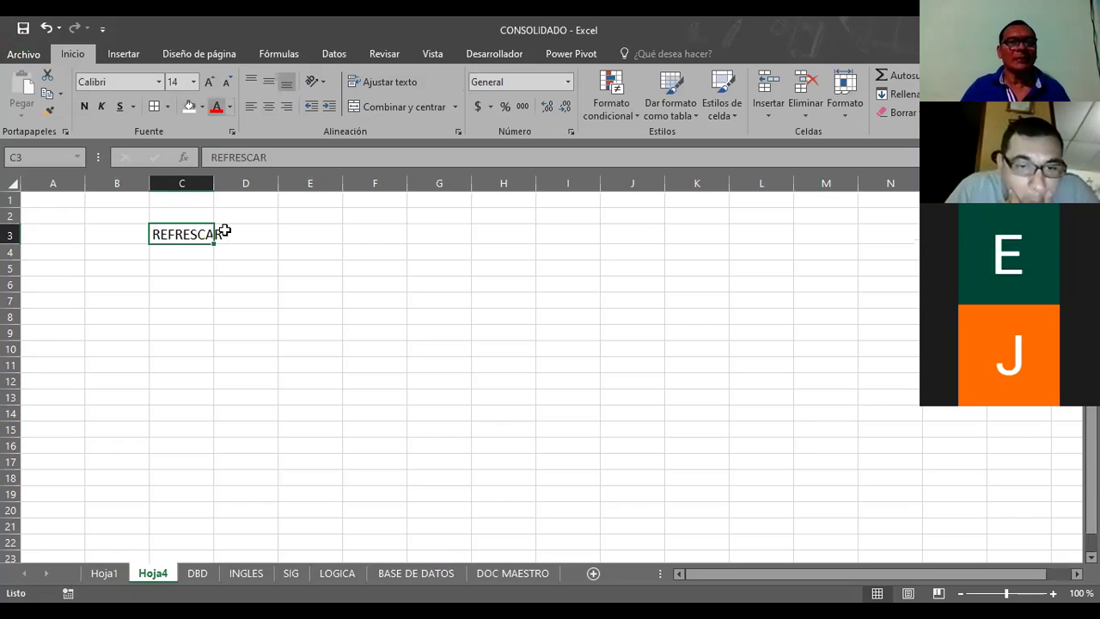
left_click(209, 81)
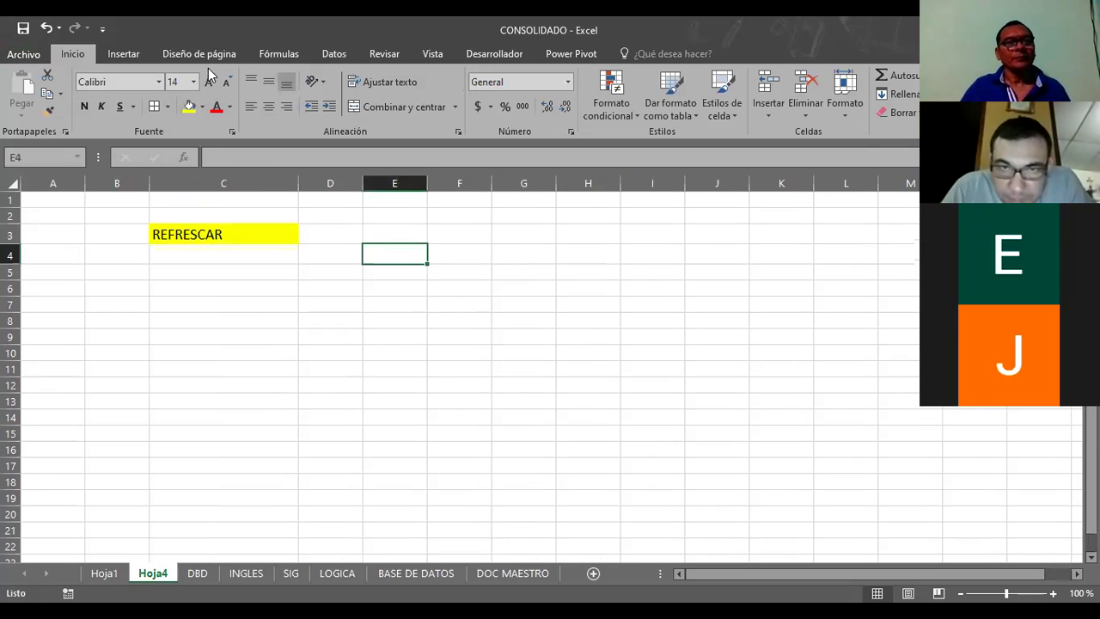
left_click(223, 233)
key("ctrl+shift+greater")
key("ctrl+shift+greater")
key("ctrl+shift+greater")
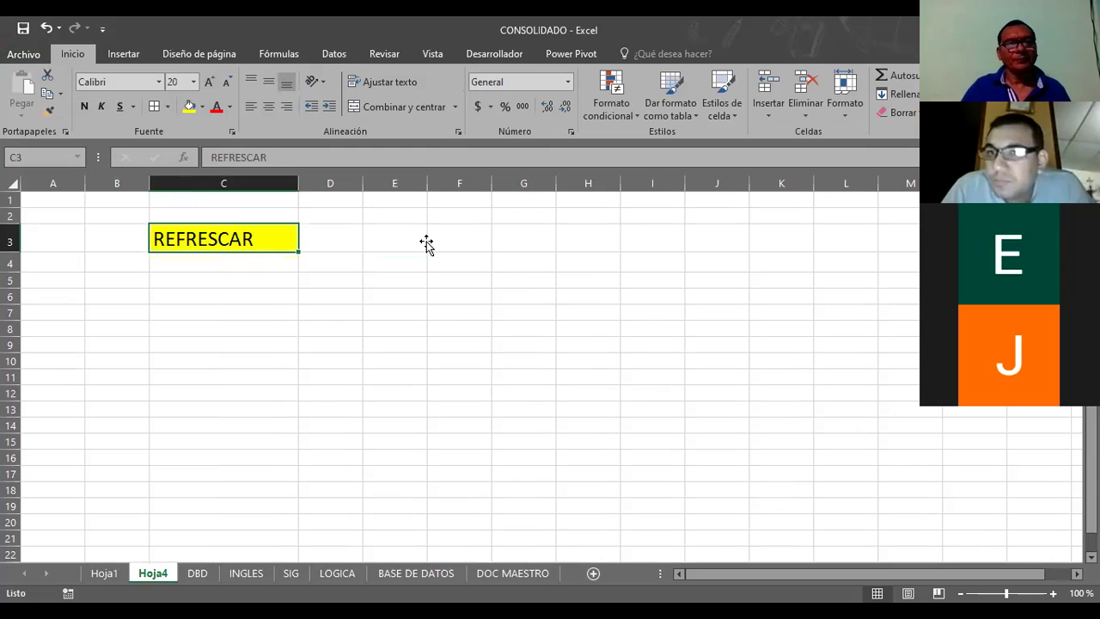
left_click(426, 244)
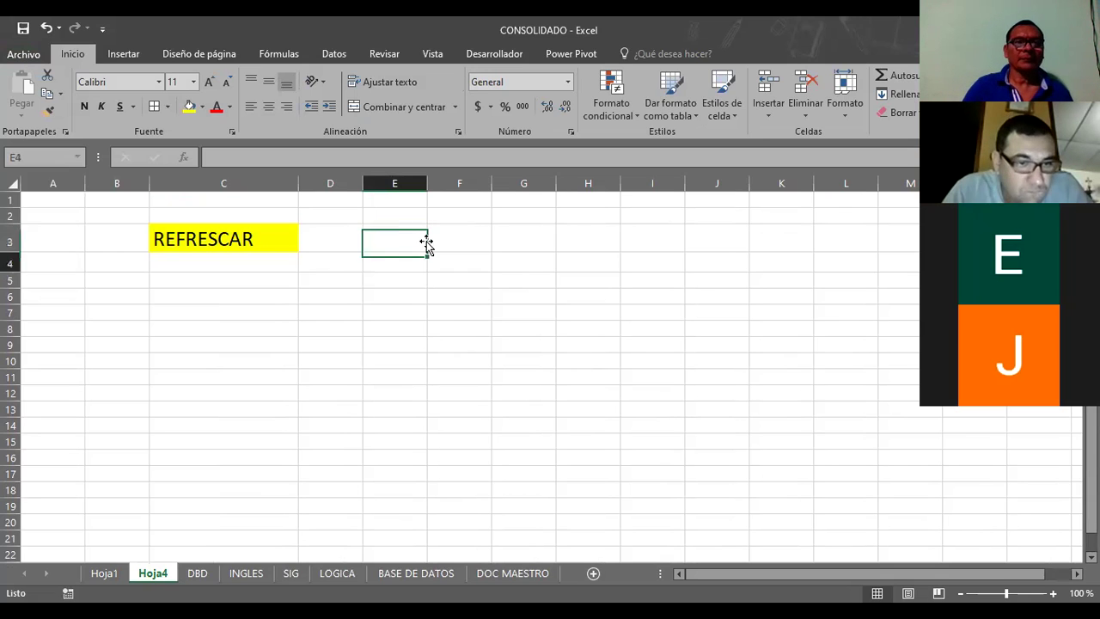
Enter the headers NOMBRE and CODIGO in B6 and C6
key("Left")
key("Down")
key("Down")
key("Down")
key("Left")
key("Left")
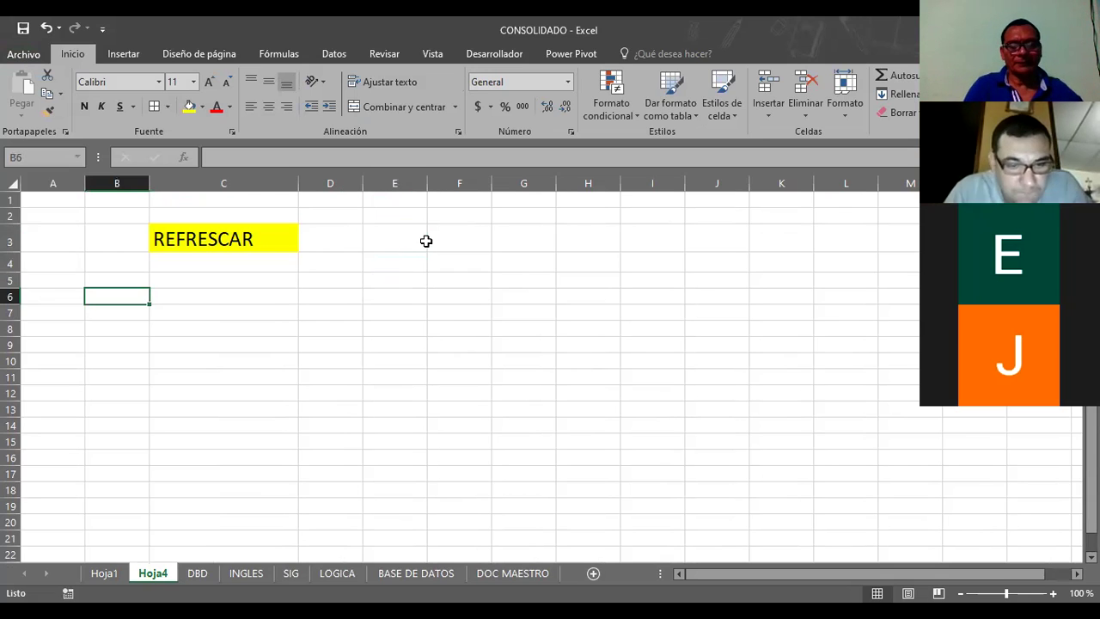
type("NOMBRE")
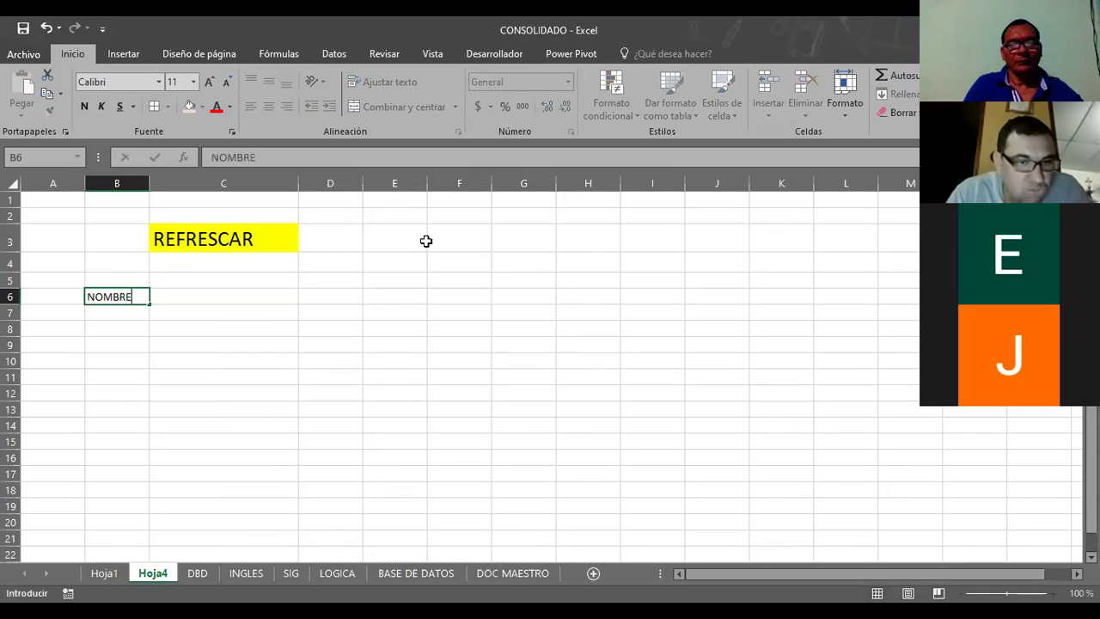
key("Right")
type("CO")
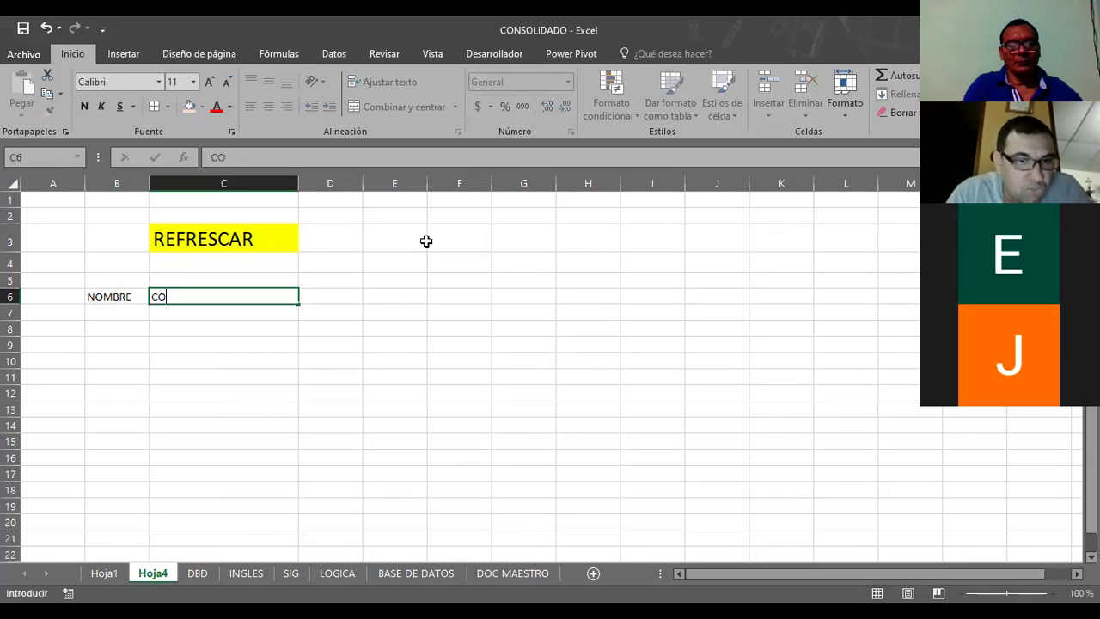
key("Return")
key("Up")
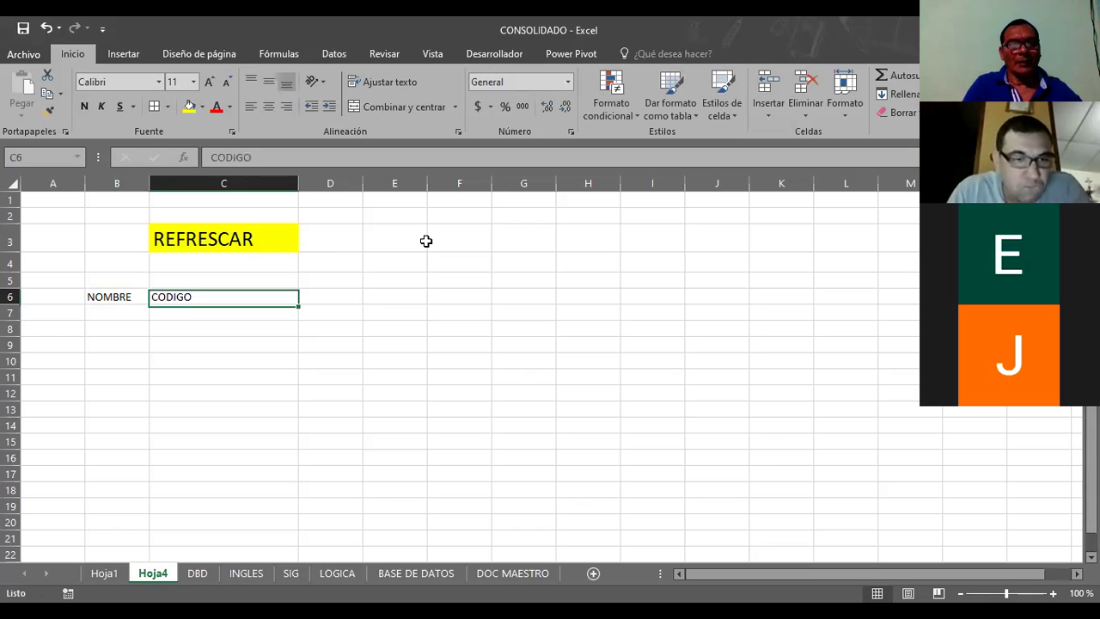
key("Right")
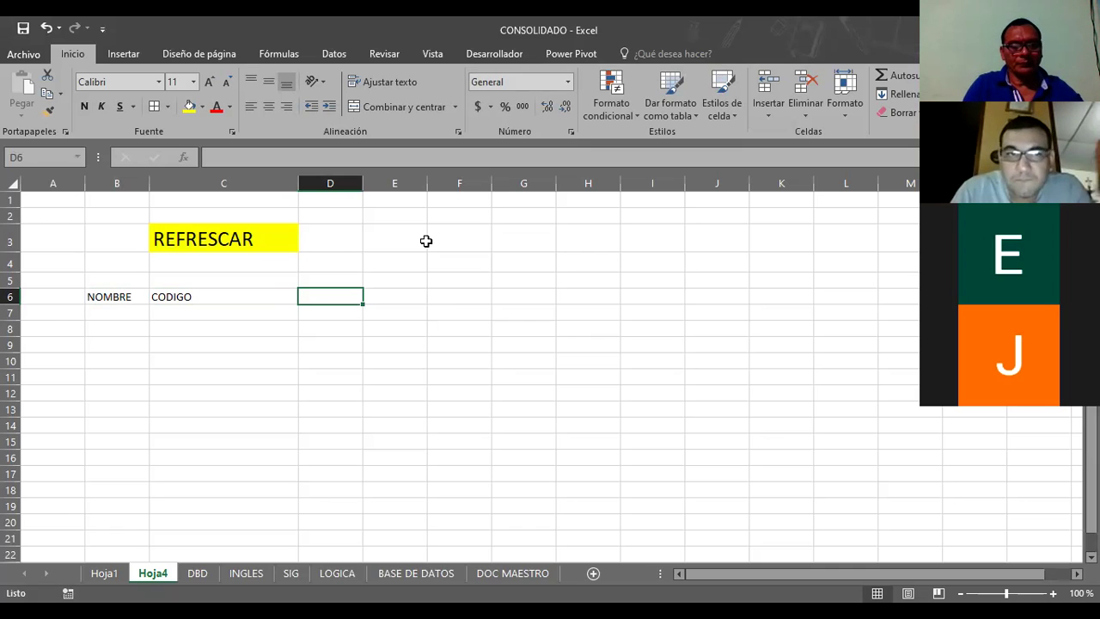
Add the headers NOTA1, NOTA2 and PROMEDIO in D6 through F6
type("NOTA1")
key("Tab")
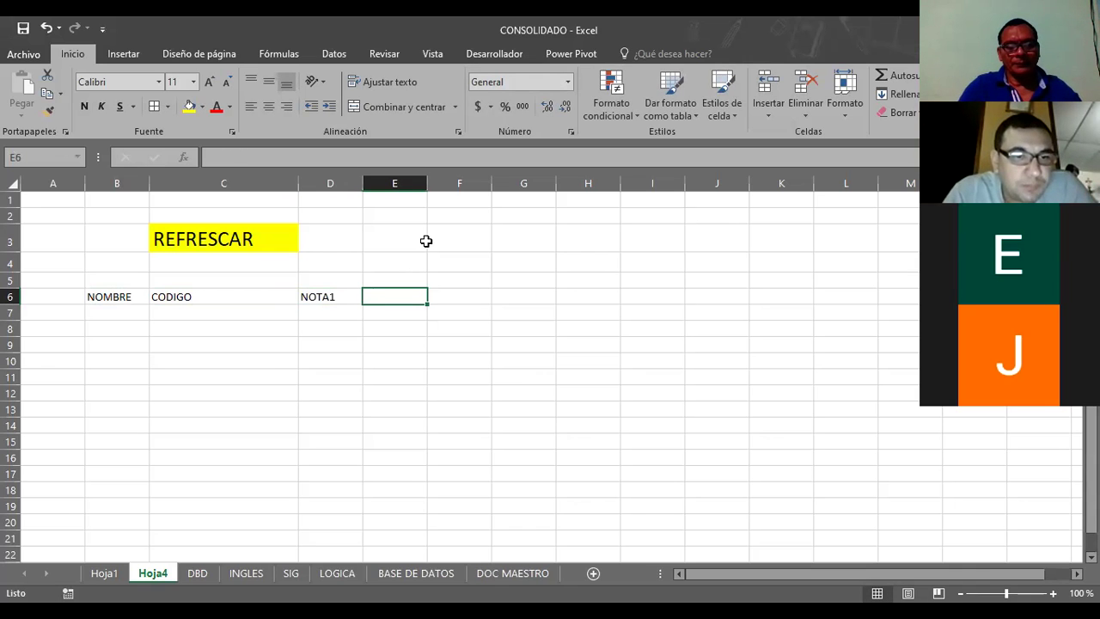
type("NOTA2")
key("Tab")
type("PROME")
key("Return")
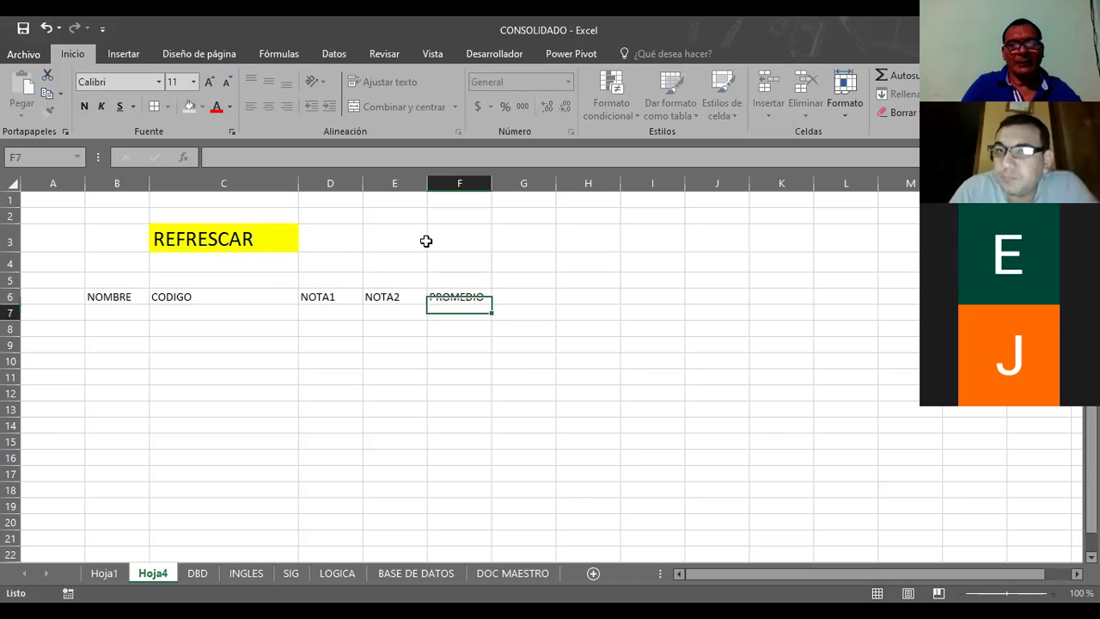
Resize columns B, C and F and enlarge the text of table B6:F11
left_click_drag(119, 295, 386, 307)
left_click(459, 376)
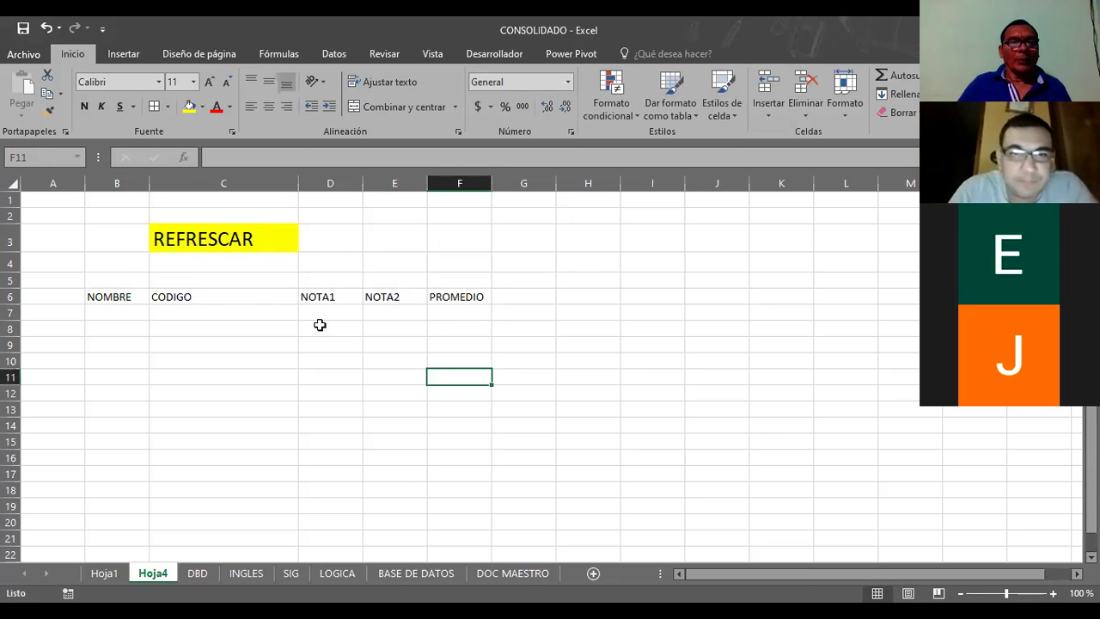
double_click(298, 183)
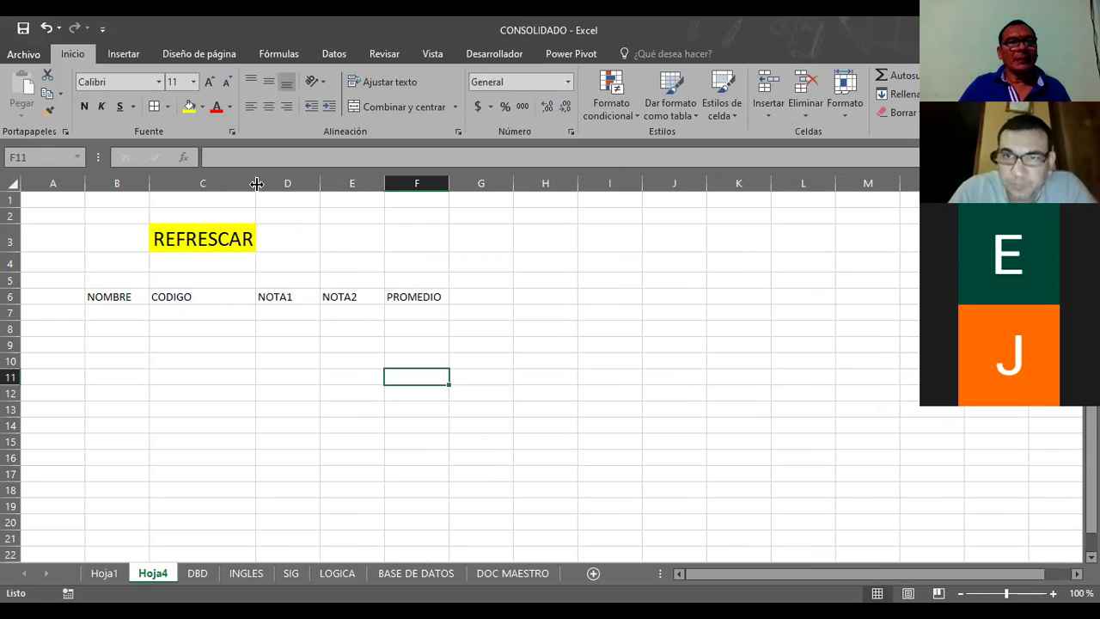
left_click_drag(256, 183, 242, 183)
left_click_drag(118, 296, 411, 376)
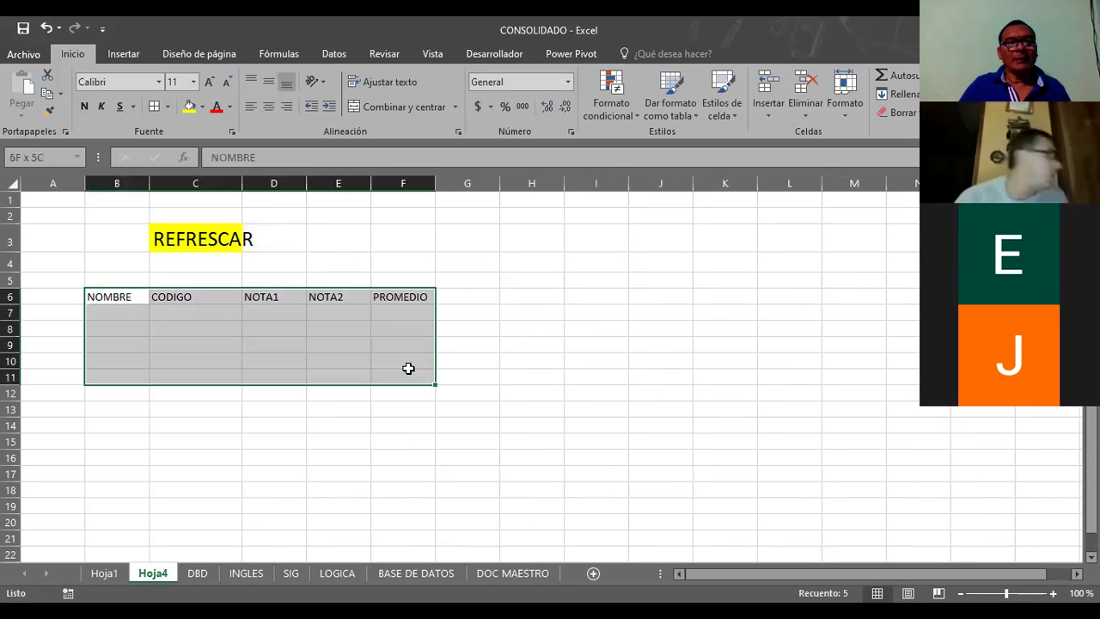
left_click(210, 82)
left_click(210, 82)
left_click(550, 301)
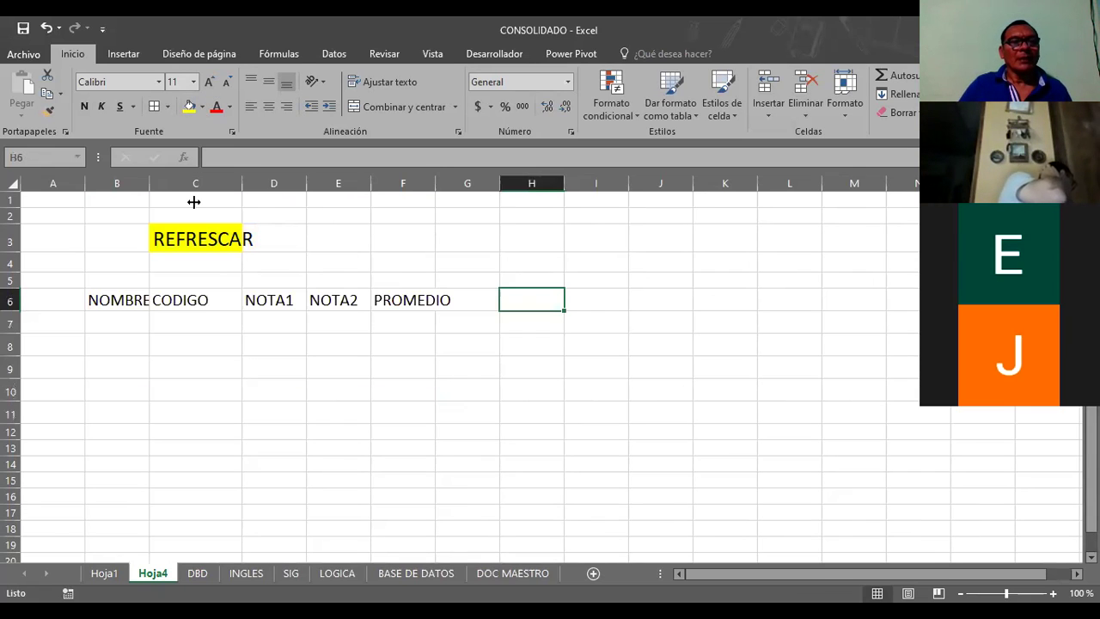
left_click_drag(149, 183, 209, 183)
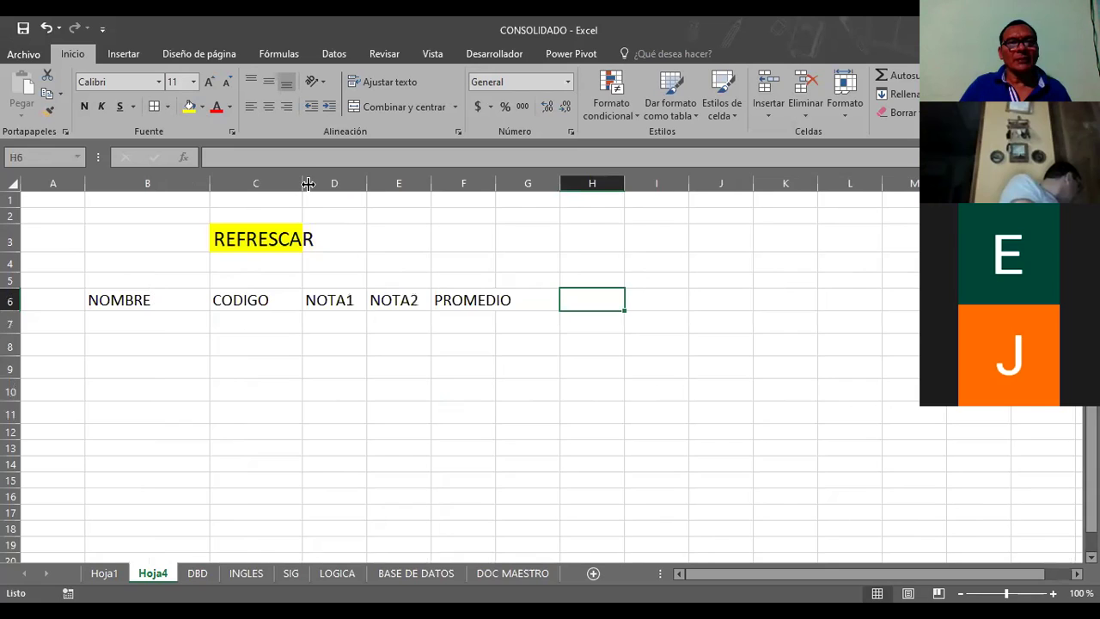
left_click(463, 183)
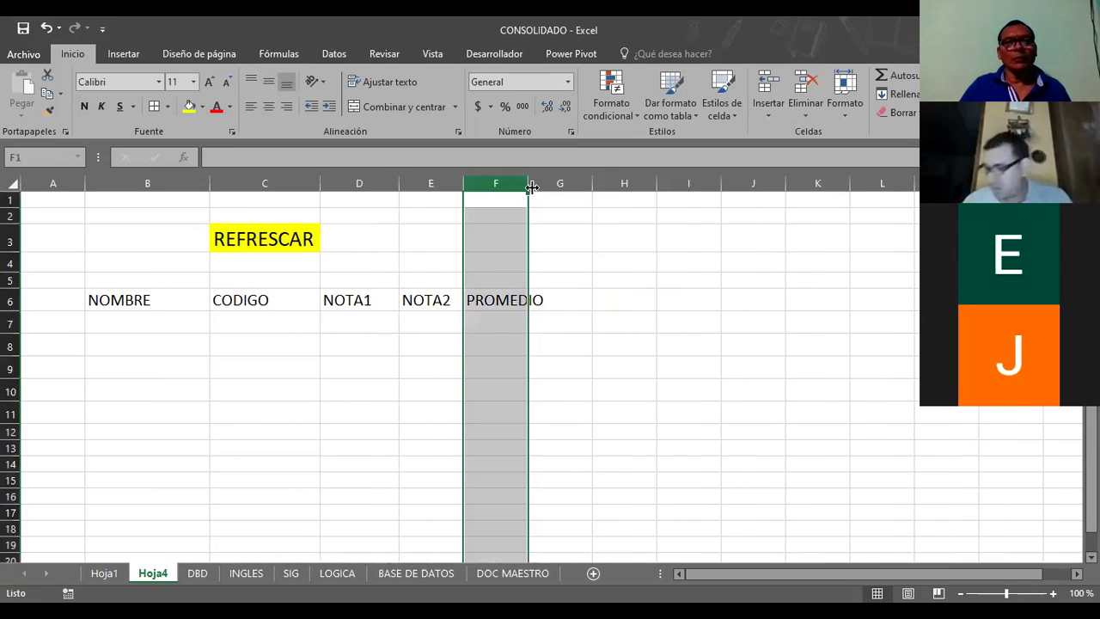
left_click_drag(527, 183, 564, 197)
Apply All Borders to B6:F11 and a blue fill to header row B6:F6
left_click(121, 307)
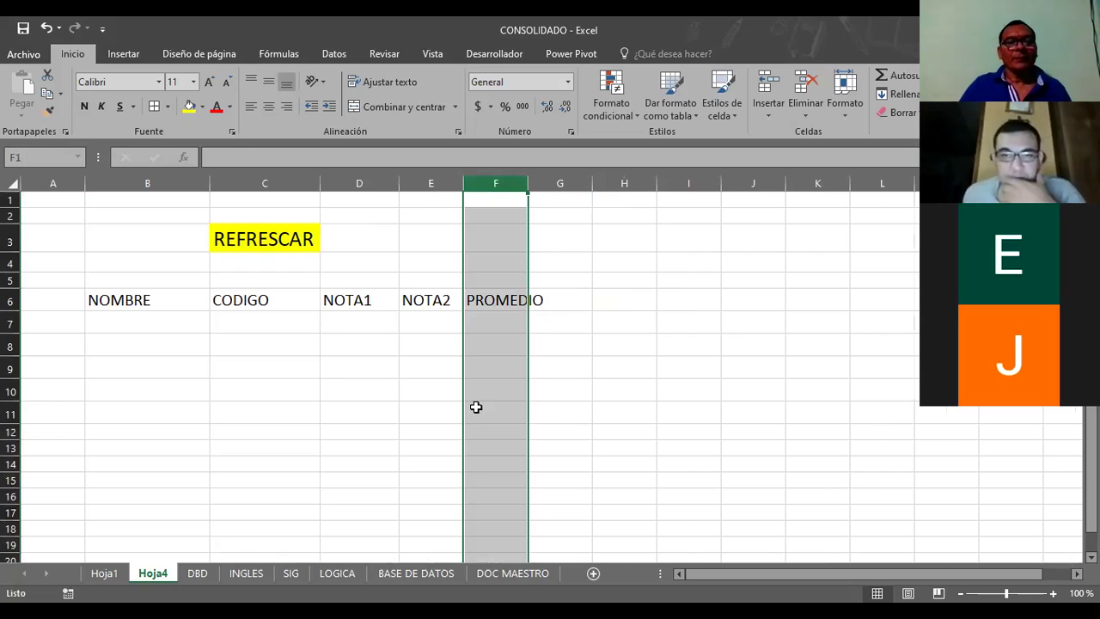
left_click(155, 107)
left_click(684, 263)
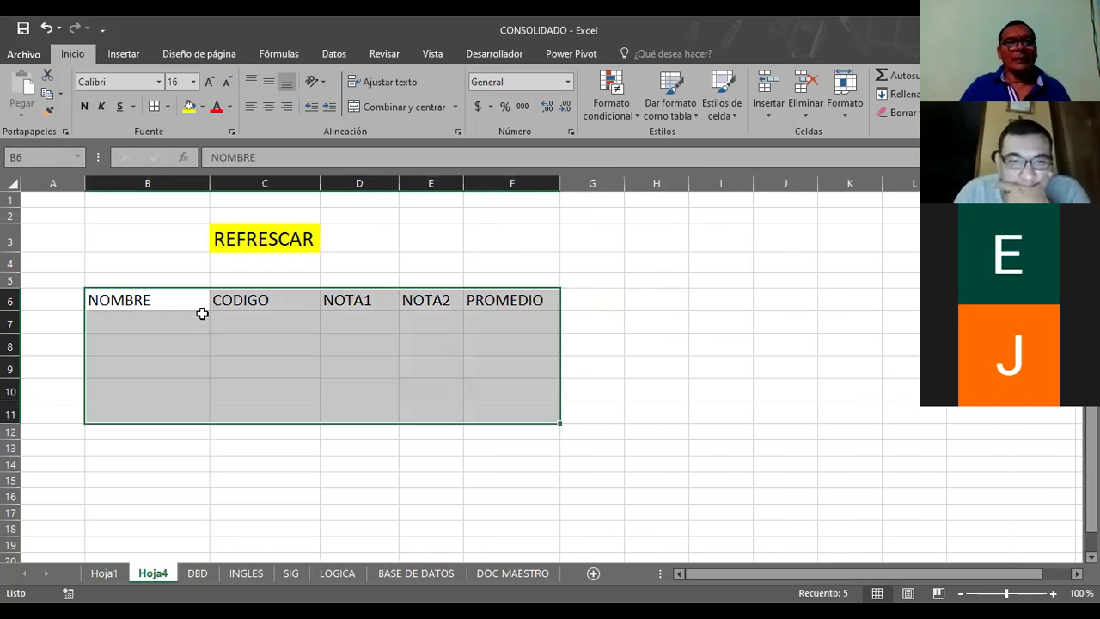
left_click_drag(120, 300, 429, 299)
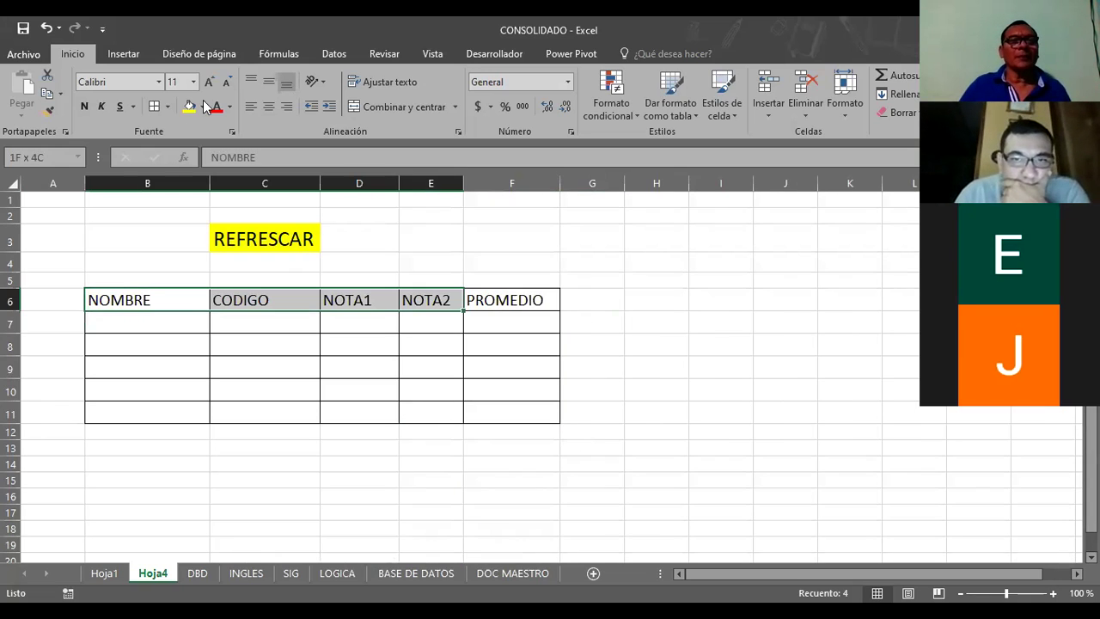
key("shift+Right")
left_click(675, 262)
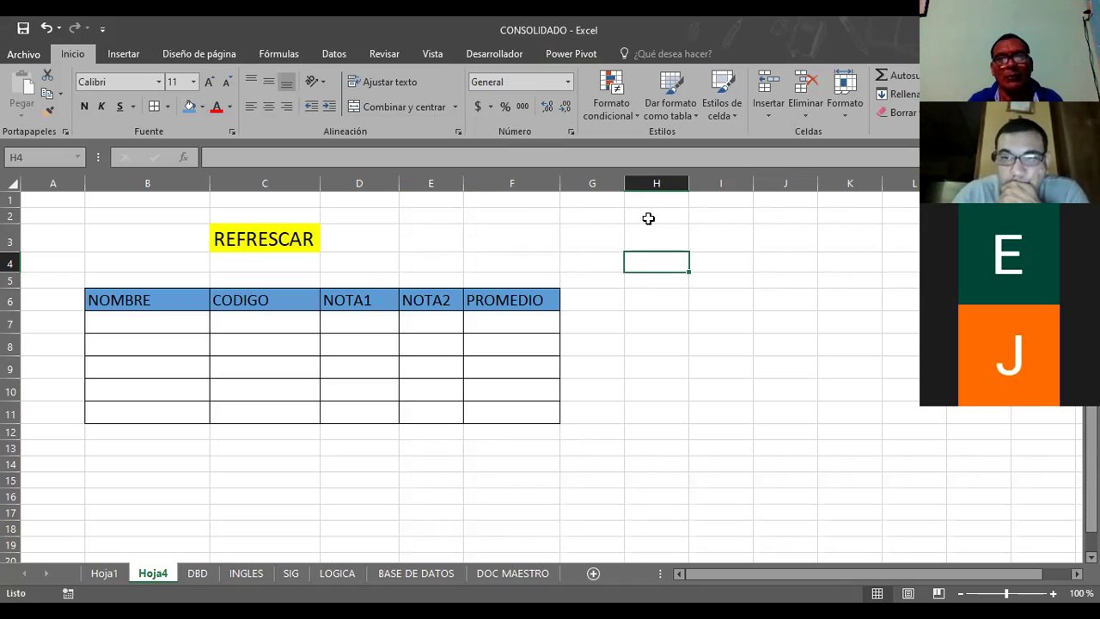
Widen the PROMEDIO column slightly and select cell D3 beside REFRESCAR
left_click_drag(559, 187, 573, 188)
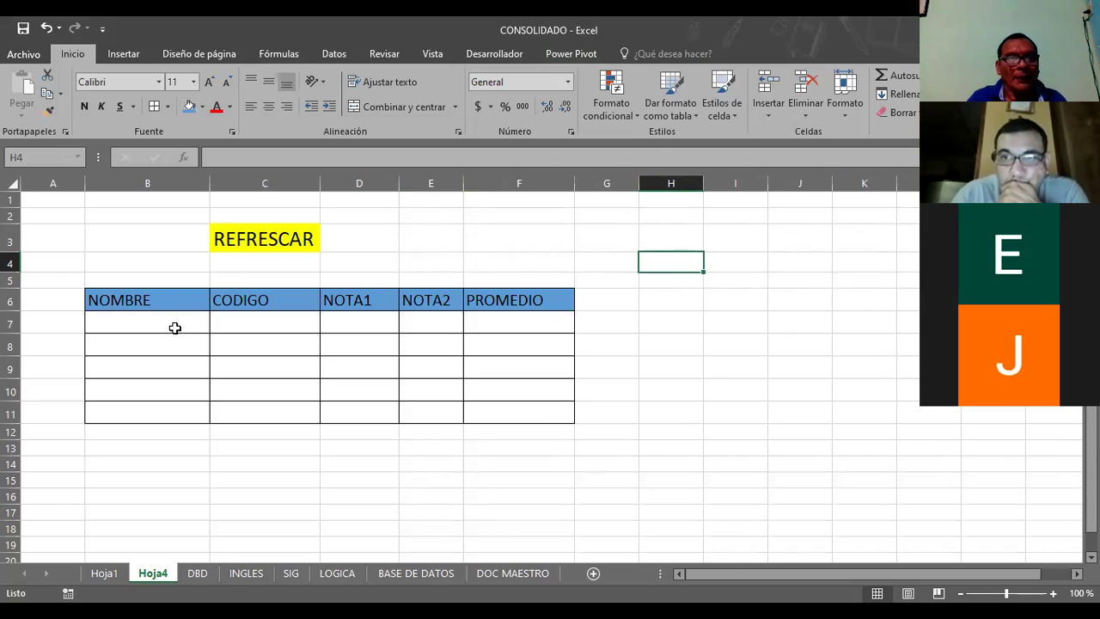
left_click_drag(126, 316, 132, 413)
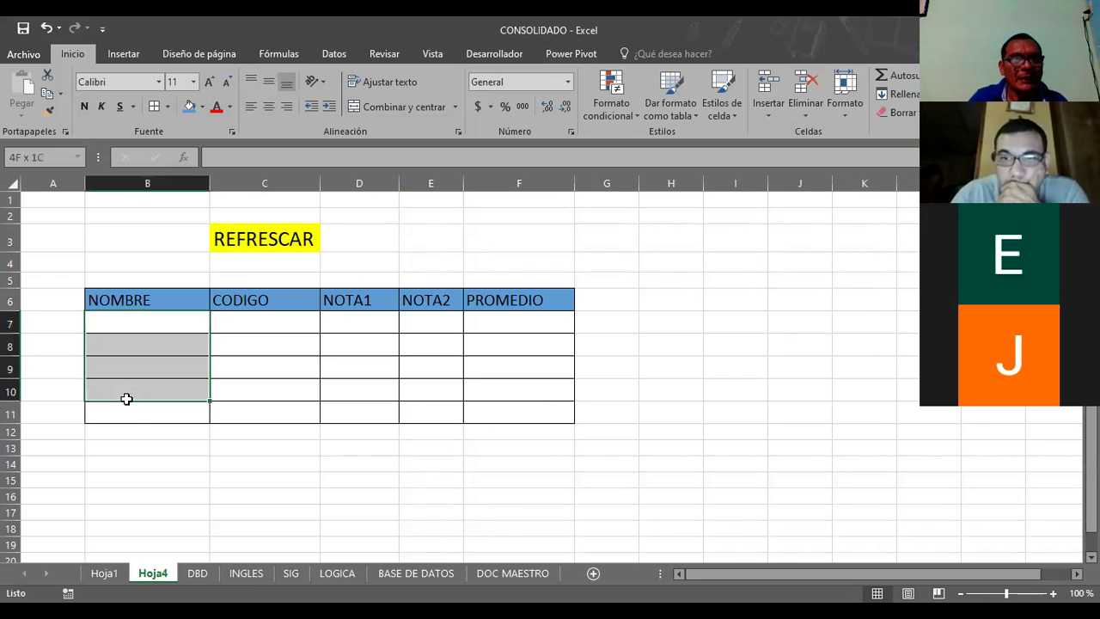
left_click(616, 281)
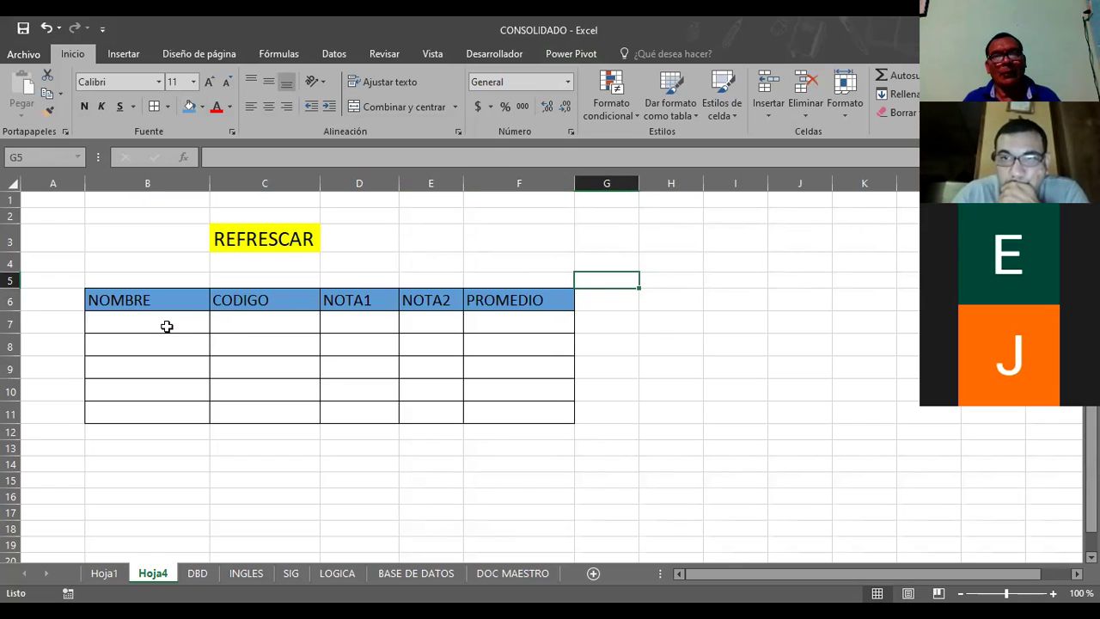
mouse_move(149, 298)
left_mouse_down()
mouse_move(530, 394)
mouse_move(530, 403)
left_mouse_up()
left_click(705, 297)
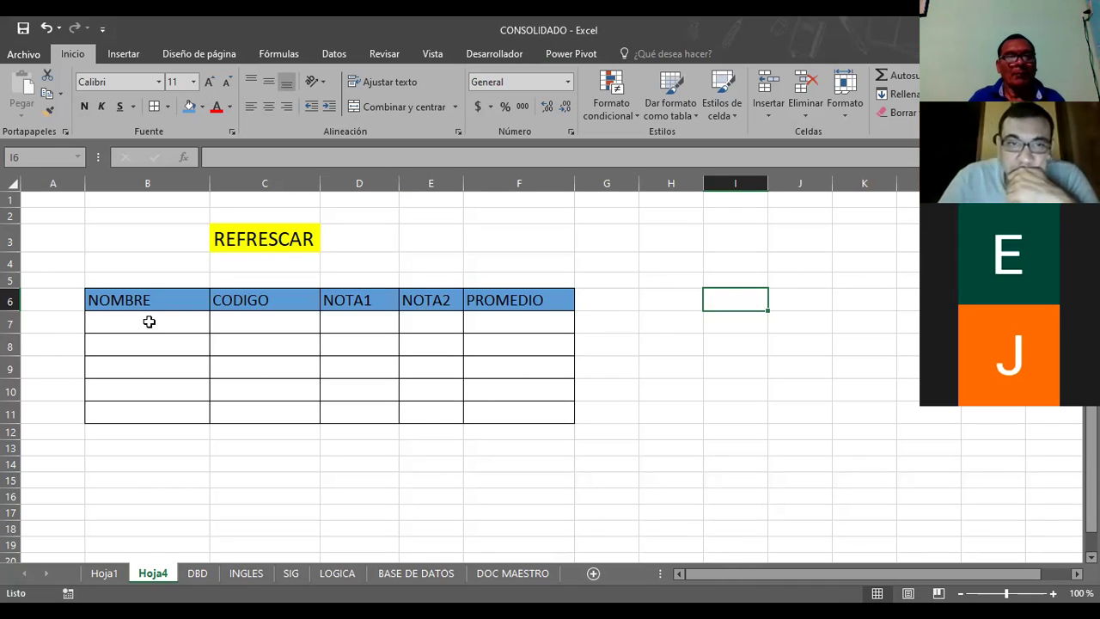
left_click(148, 321)
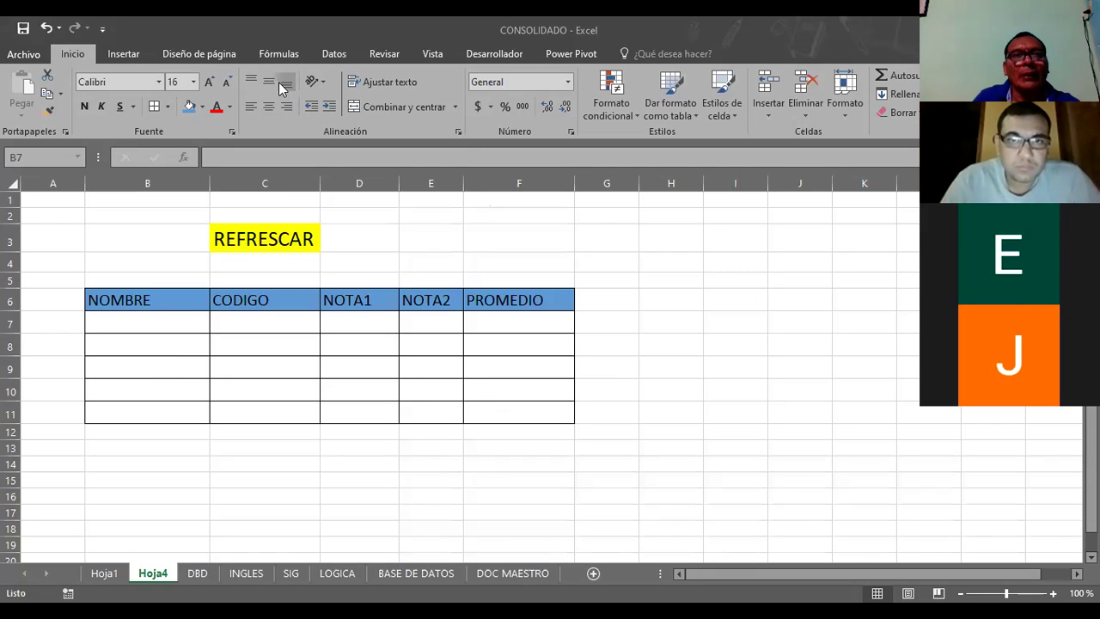
left_click(532, 53)
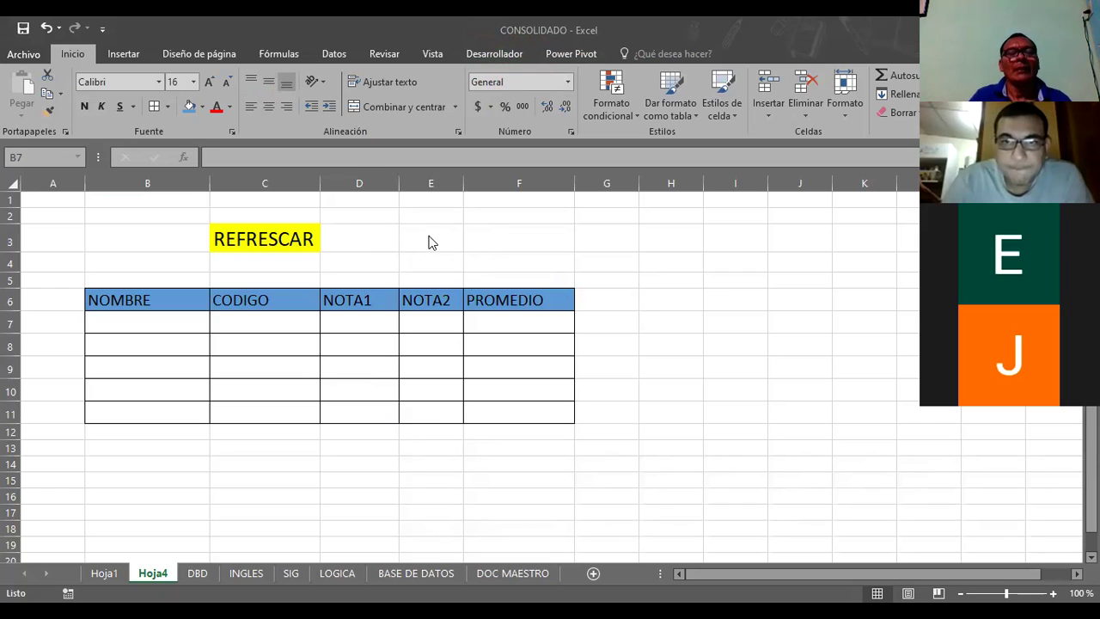
left_click(333, 233)
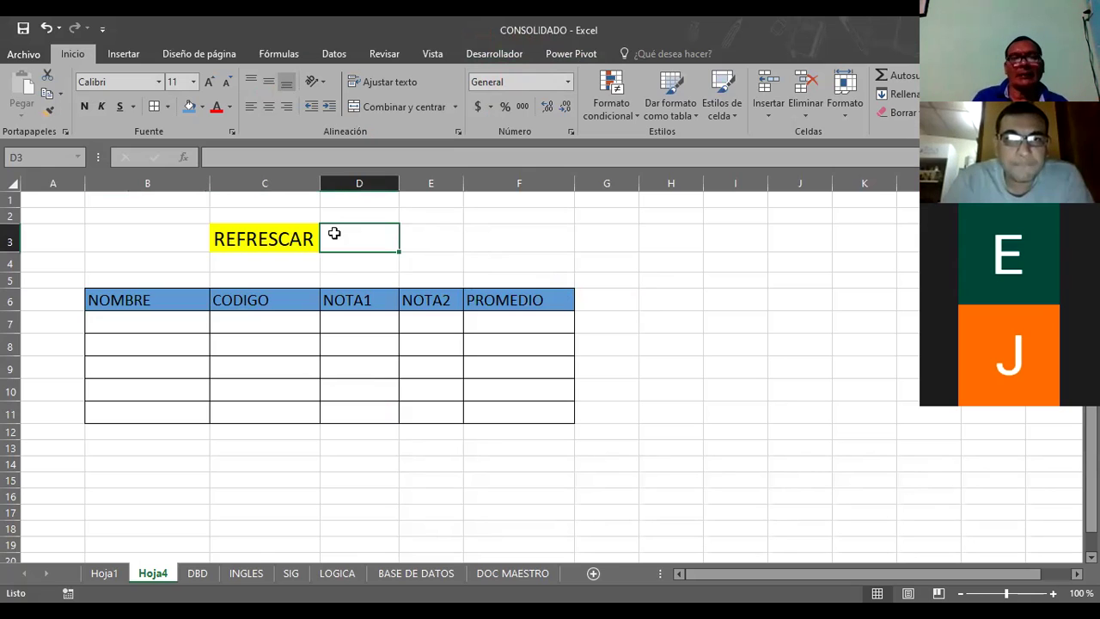
Uncheck Desarrollador in Excel Options' ribbon customization and confirm with Aceptar
left_click(29, 51)
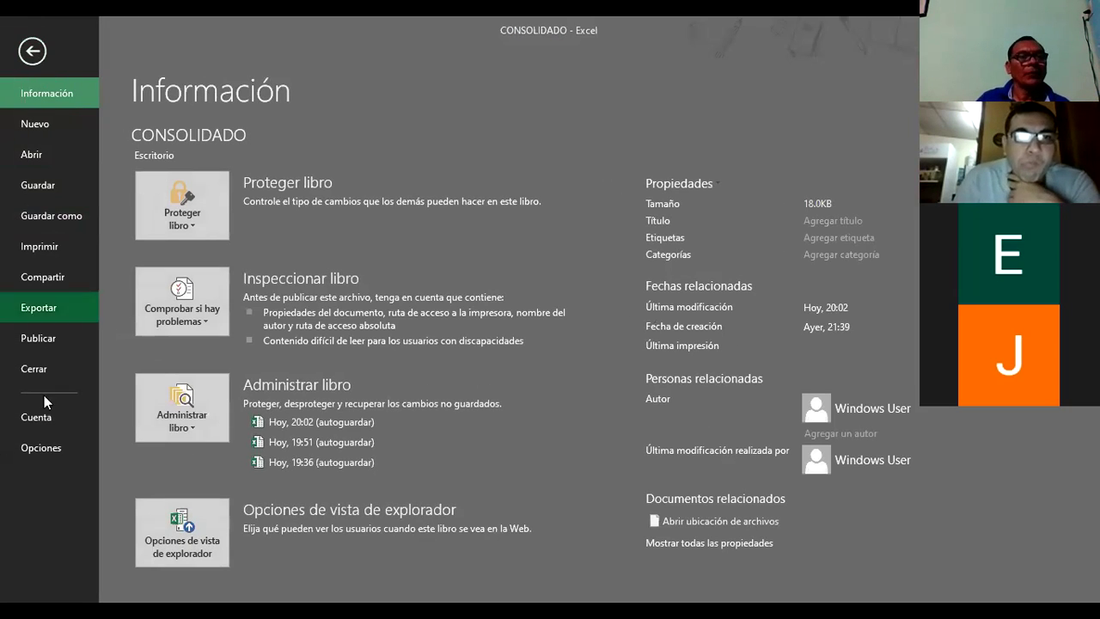
left_click(43, 447)
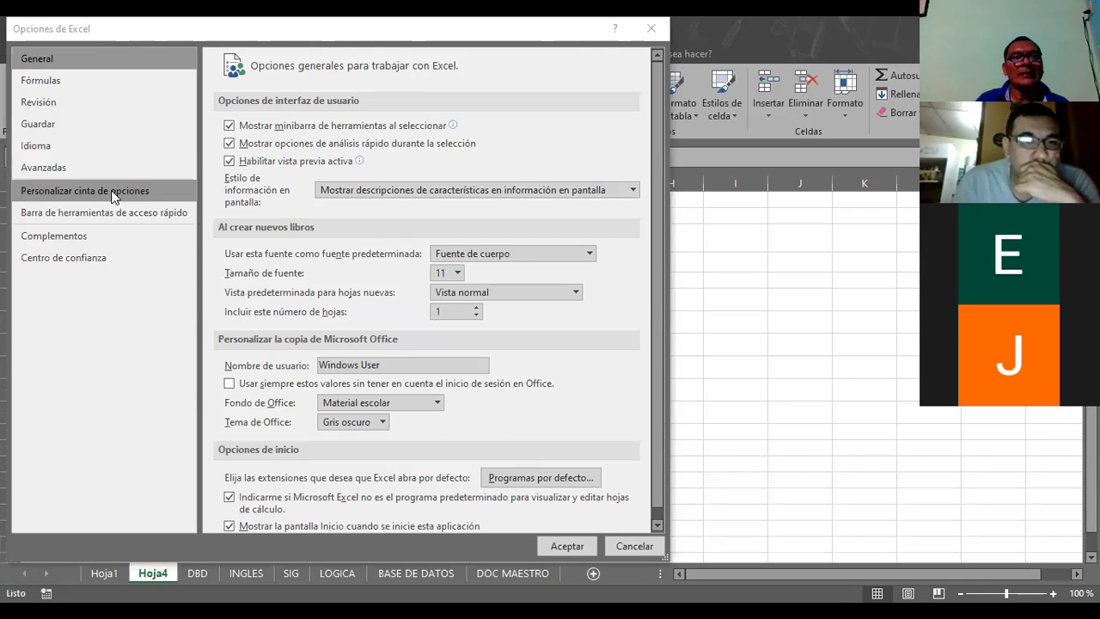
left_click(114, 191)
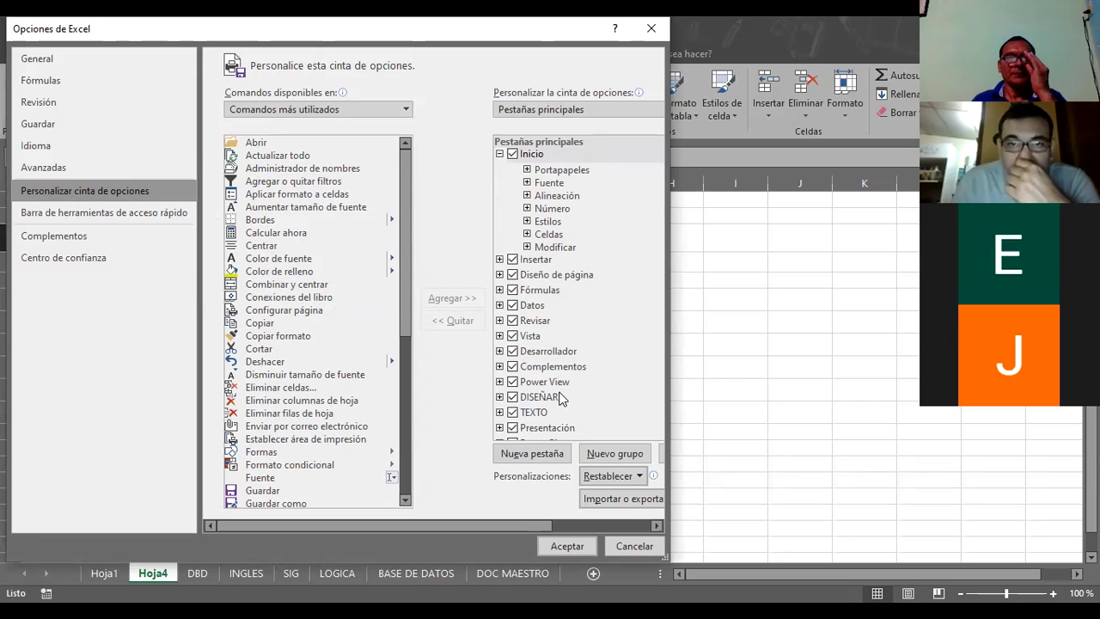
left_click(514, 352)
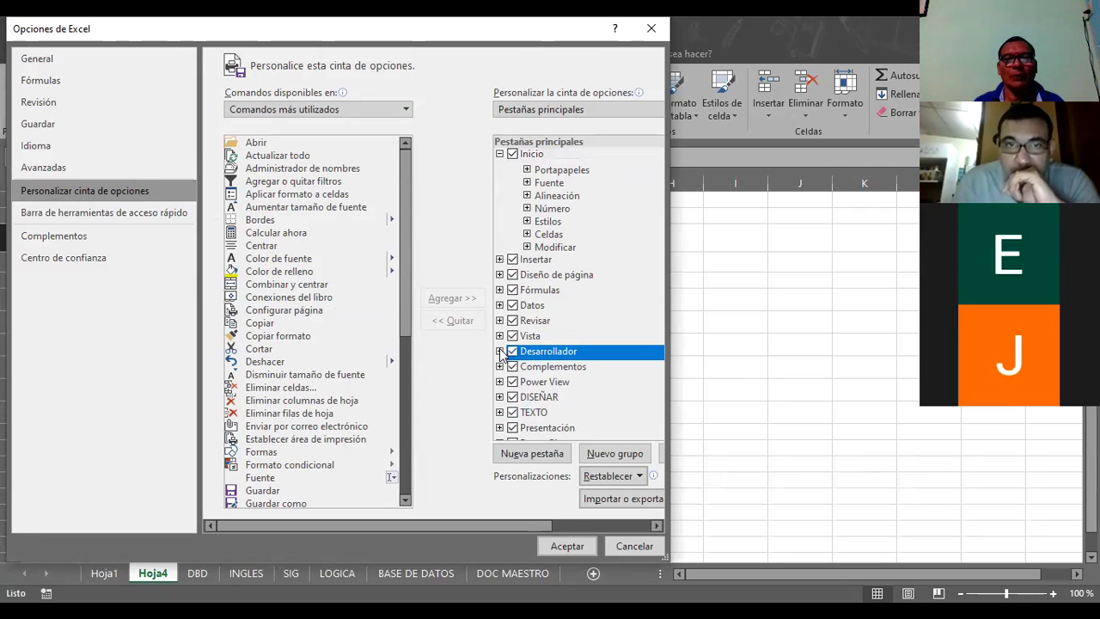
left_click(499, 351)
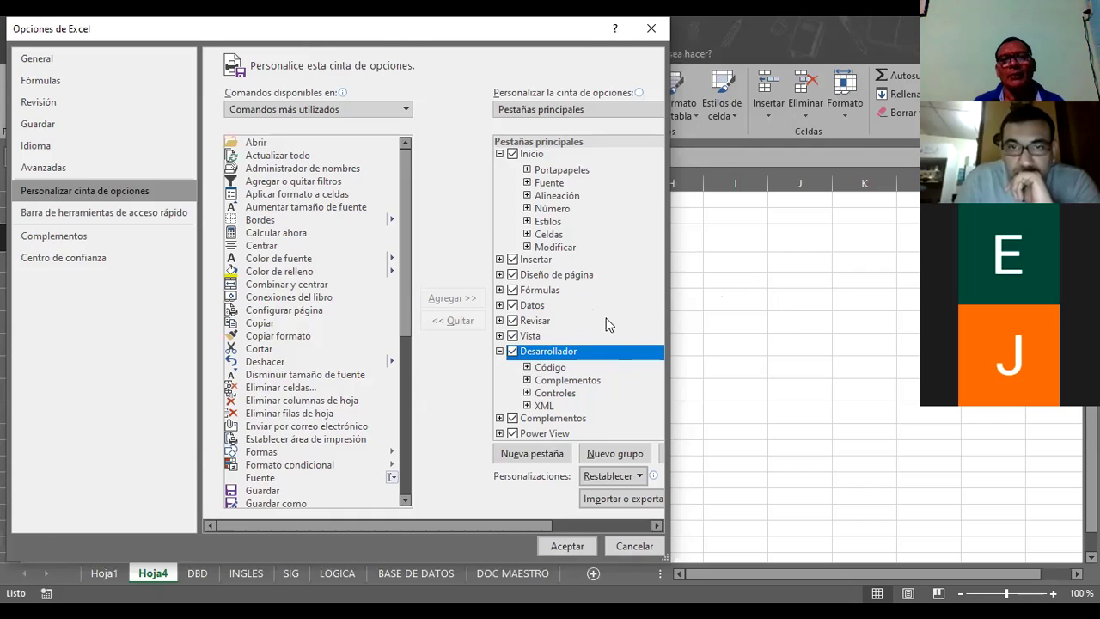
left_click(512, 351)
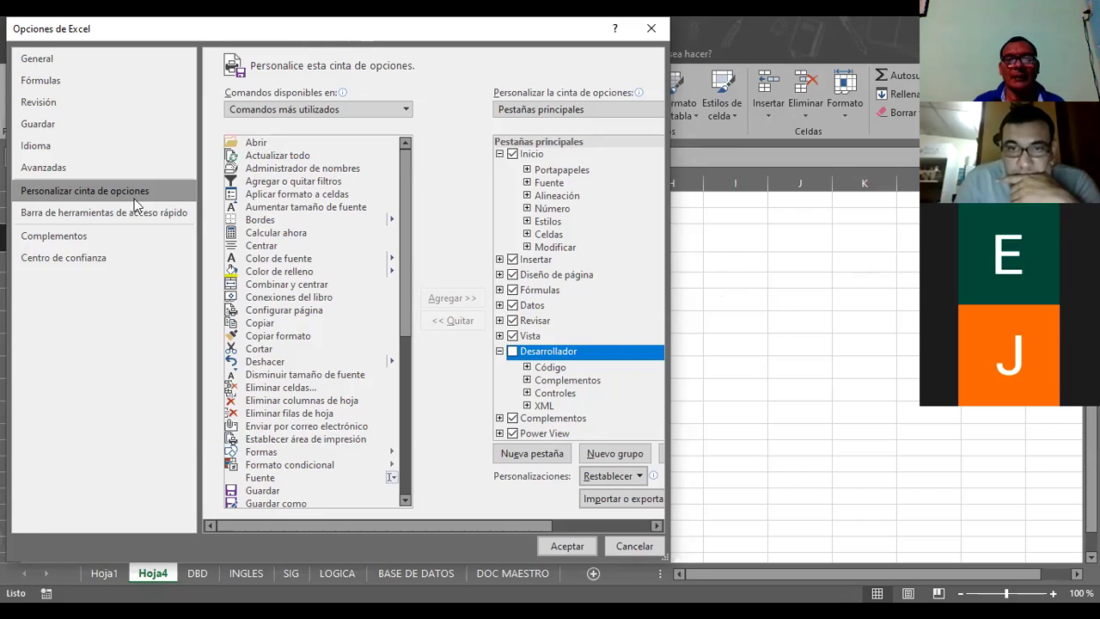
left_click(558, 548)
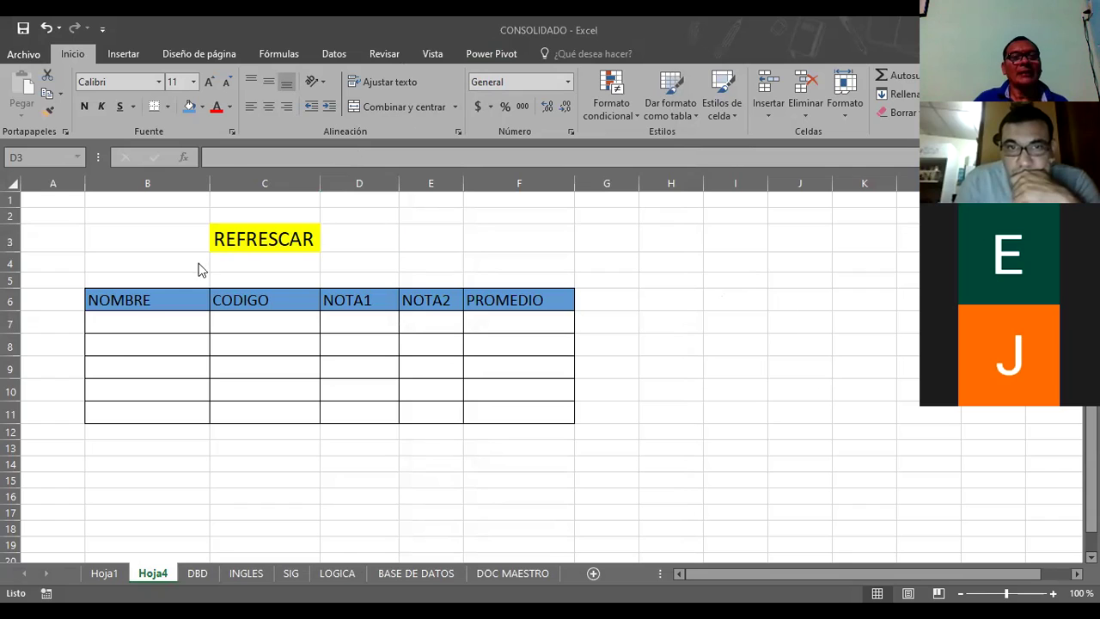
left_click(113, 322)
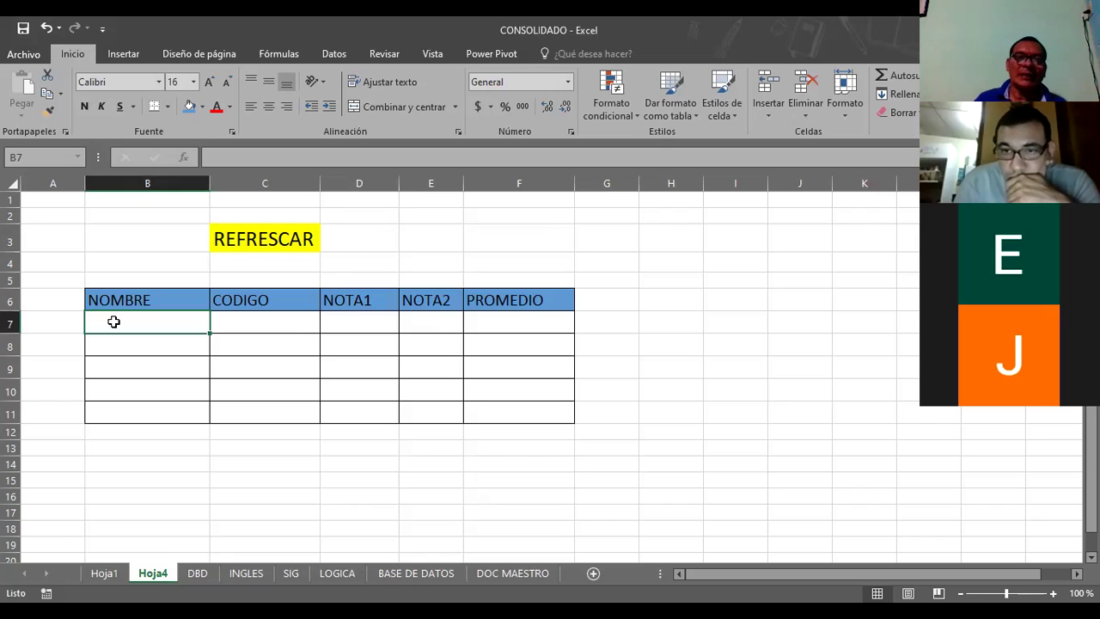
left_click(267, 333)
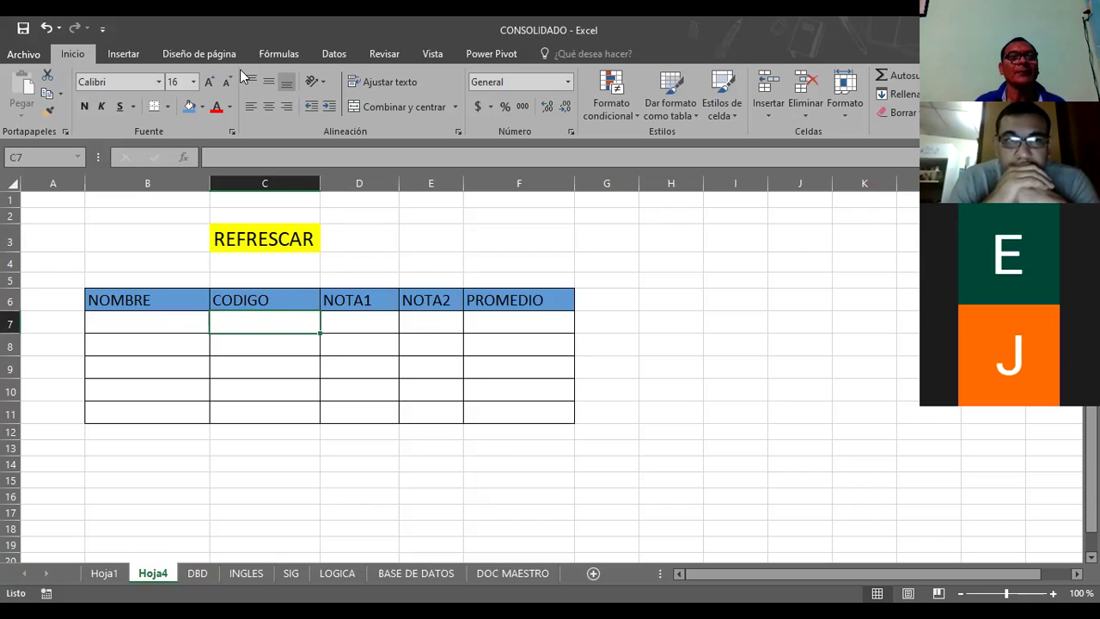
Re-enable Desarrollador in ribbon customization, confirm, and display the Desarrollador tab
left_click(35, 55)
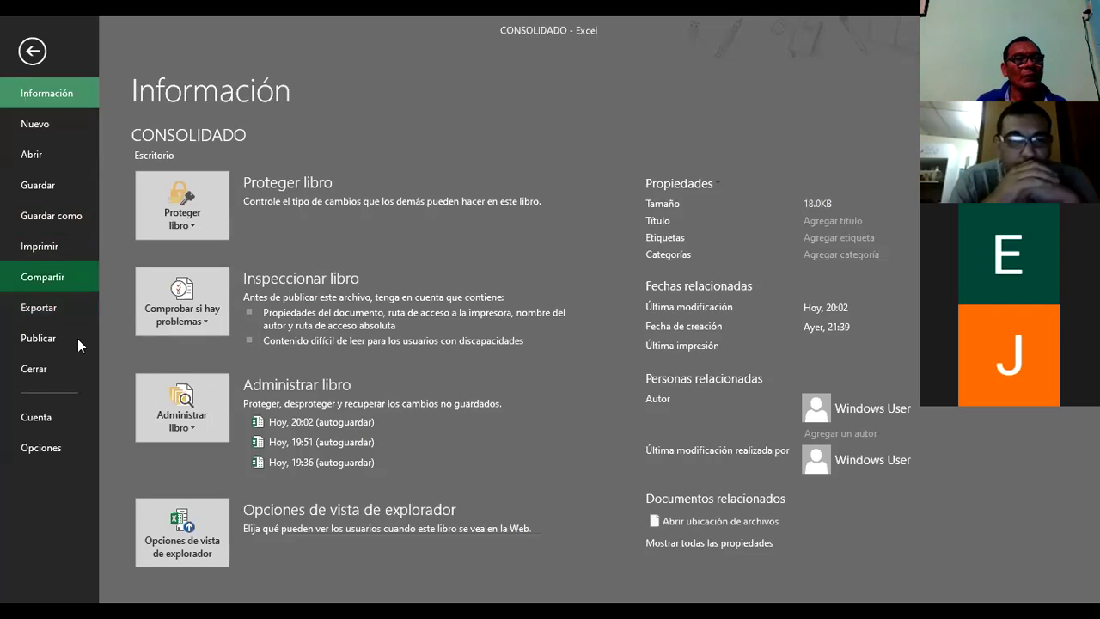
left_click(39, 448)
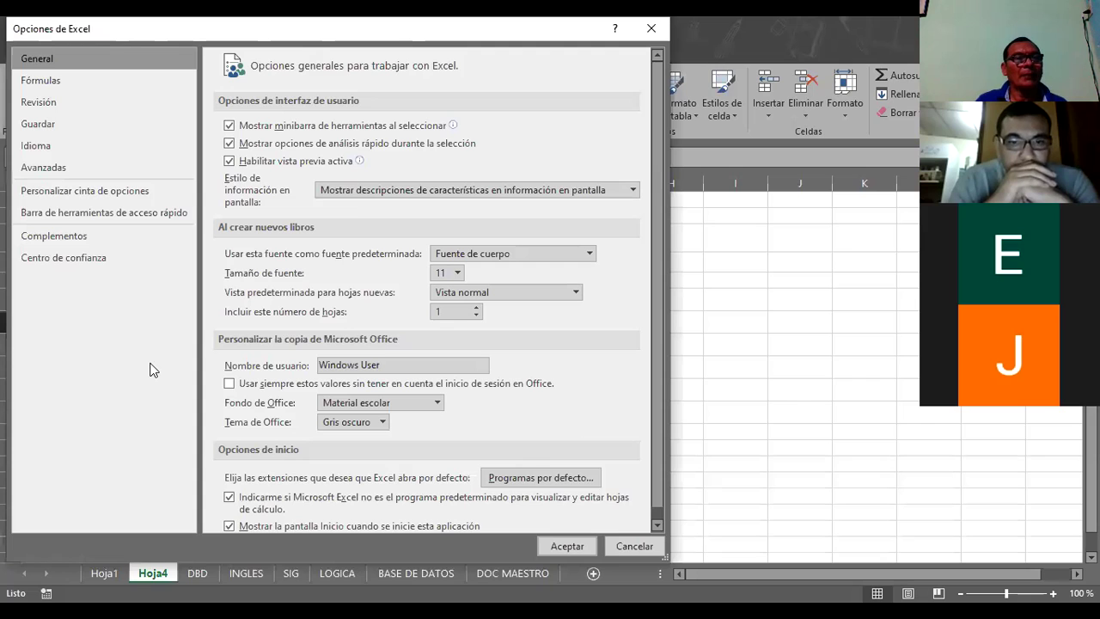
left_click(63, 191)
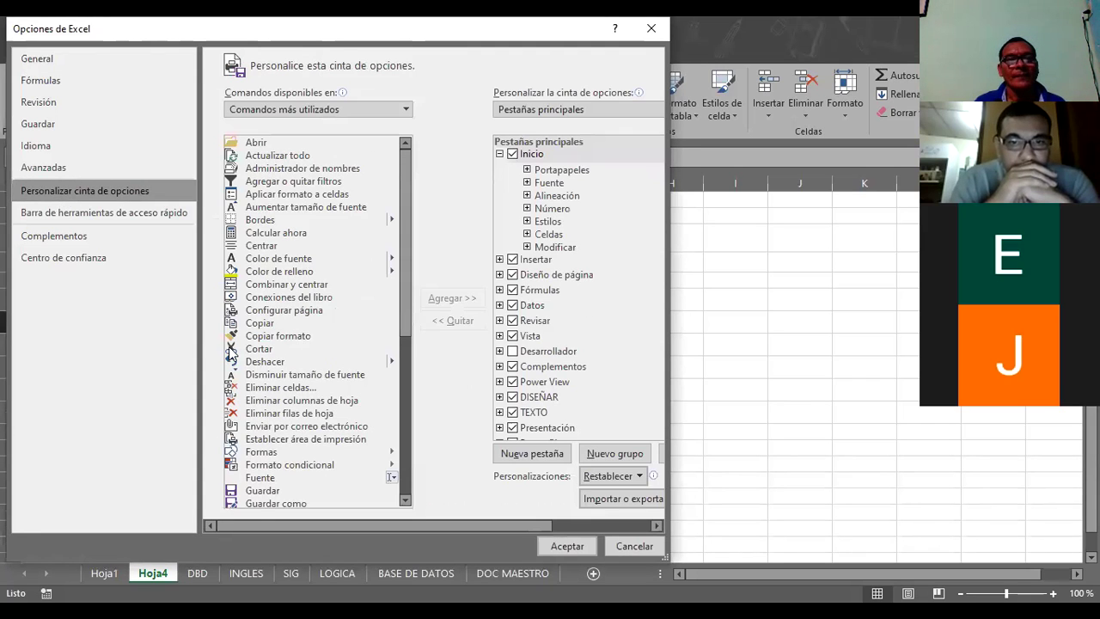
left_click(512, 351)
left_click(560, 540)
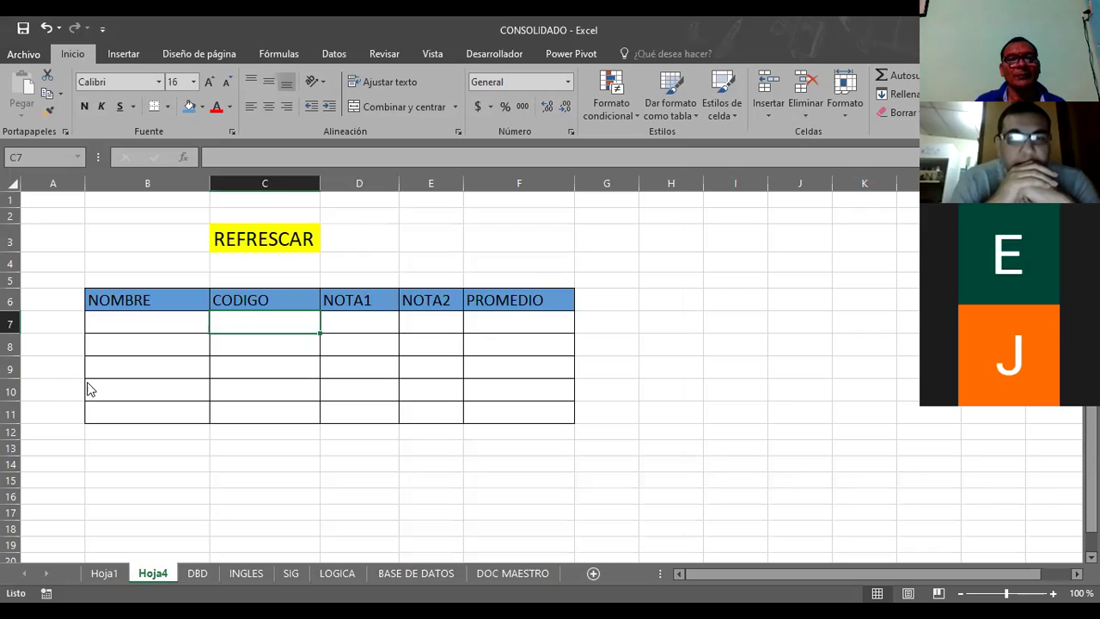
left_click(512, 58)
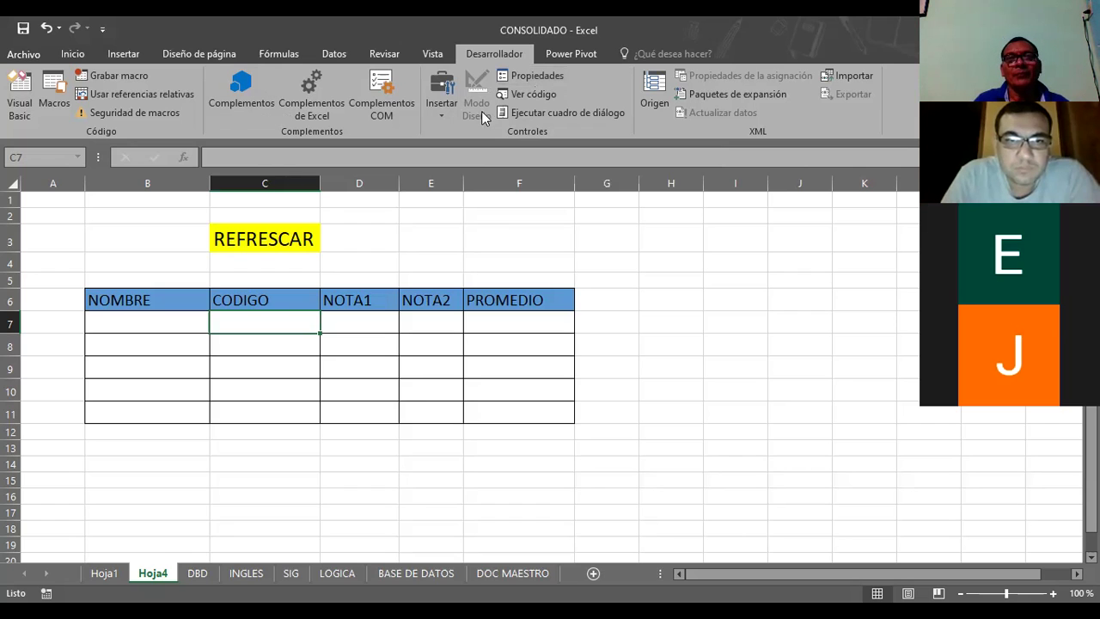
Show the Insertar gallery of form and ActiveX controls
left_click(449, 119)
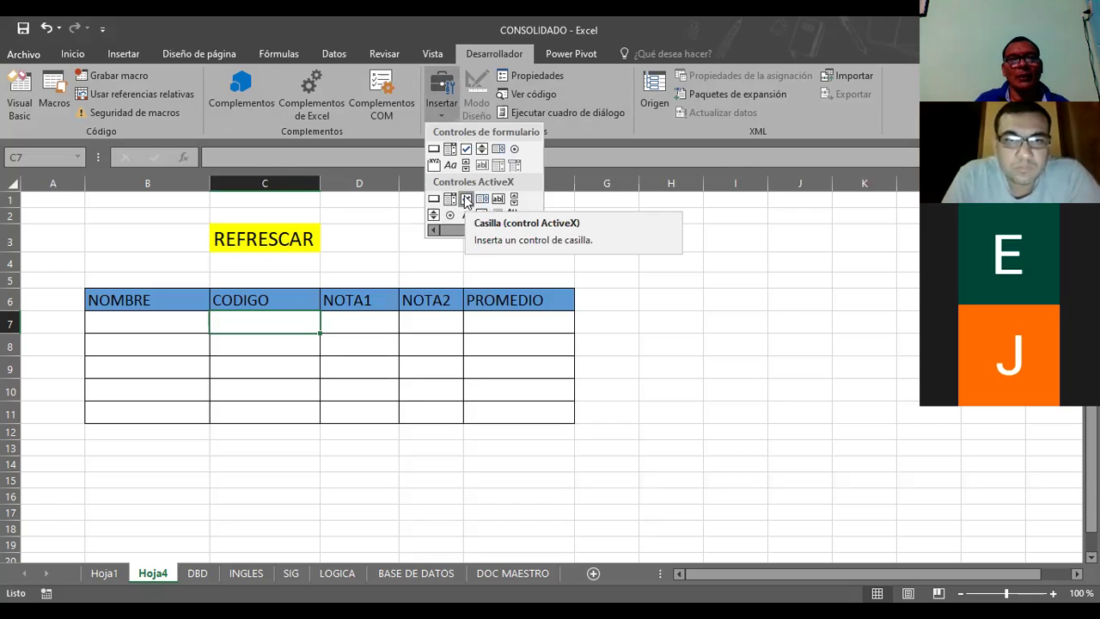
Draw a trial form check box in C7, tick it, then undo it twice
left_click(466, 148)
mouse_move(250, 314)
left_mouse_down()
mouse_move(301, 305)
mouse_move(295, 332)
left_mouse_up()
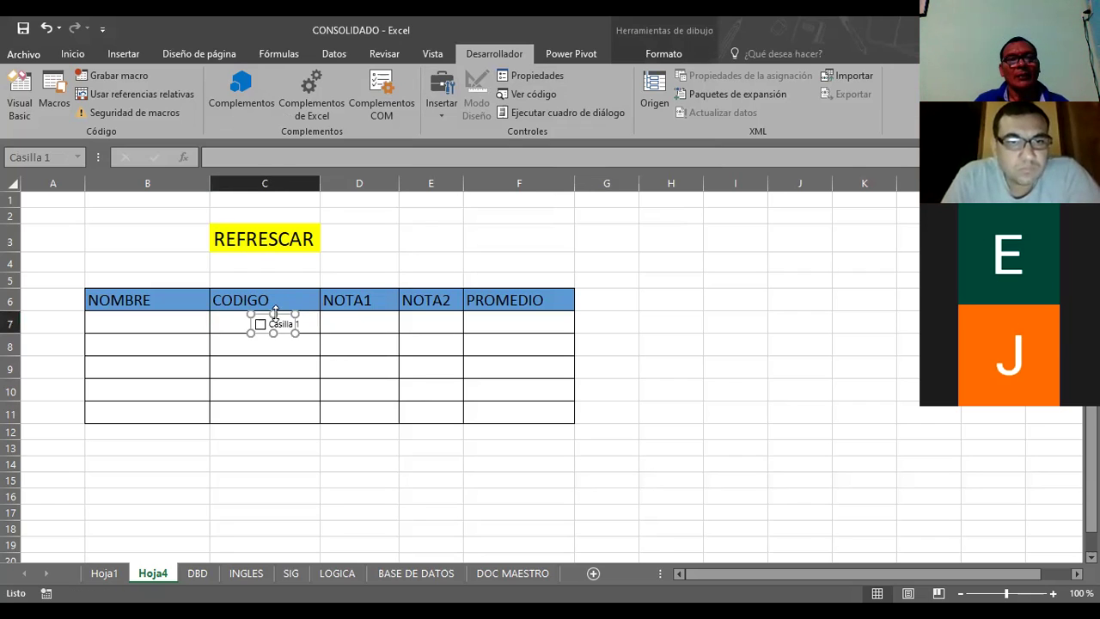
left_click_drag(272, 313, 273, 309)
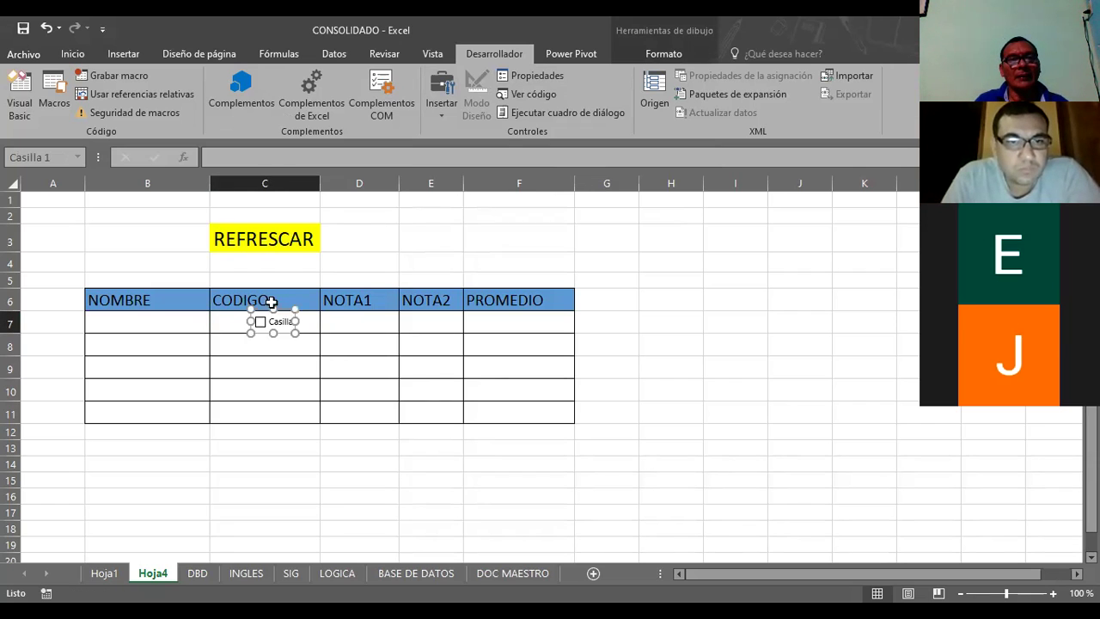
left_click(357, 240)
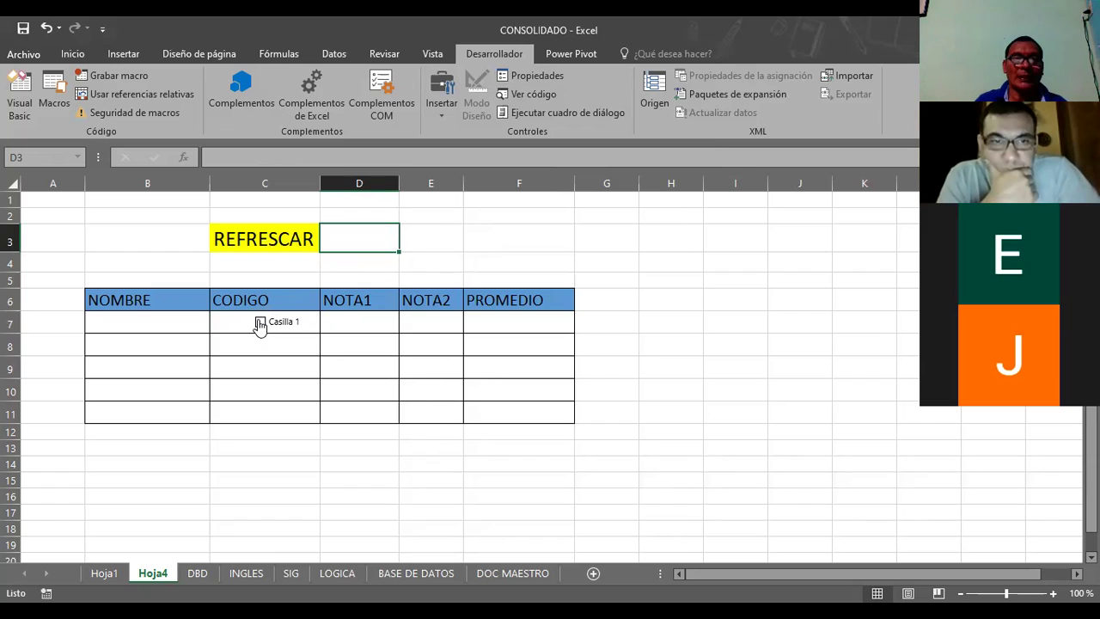
left_click(260, 323)
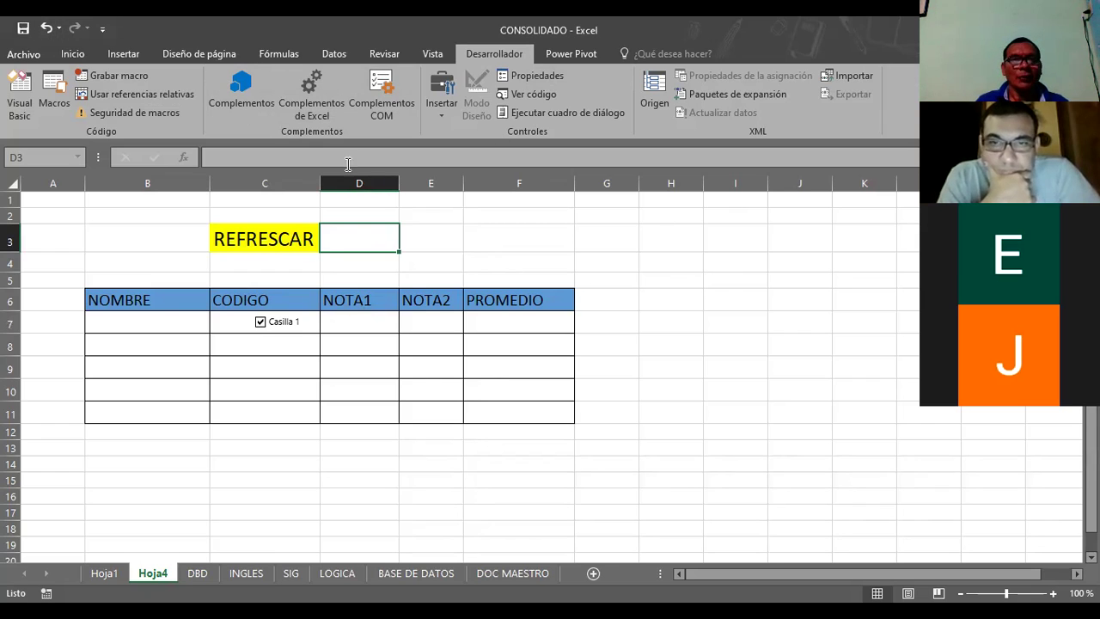
left_click(41, 32)
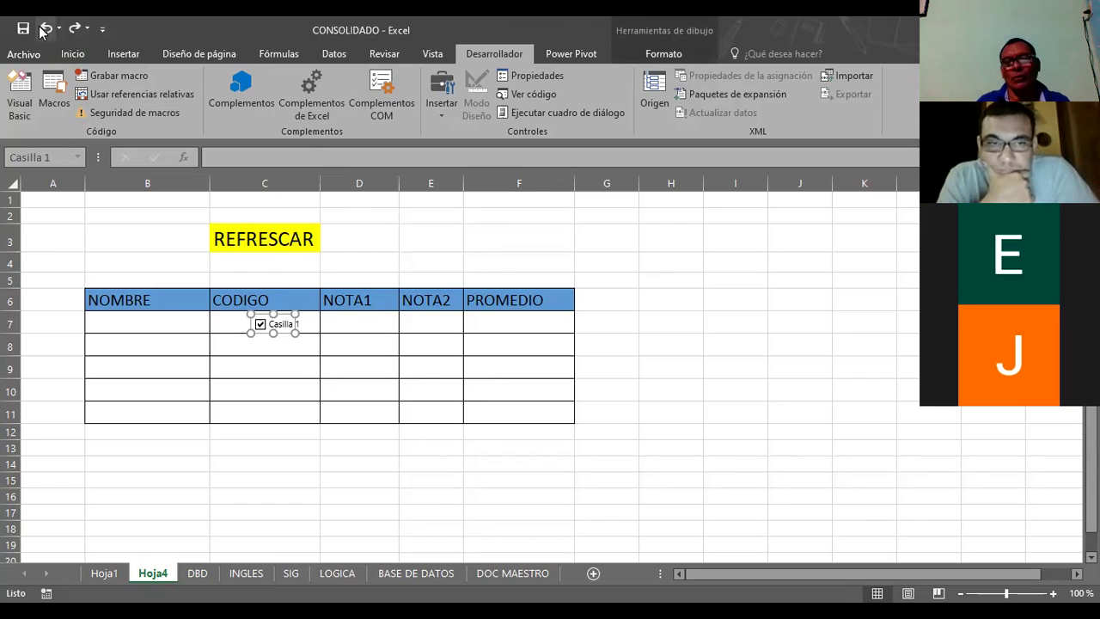
left_click(41, 31)
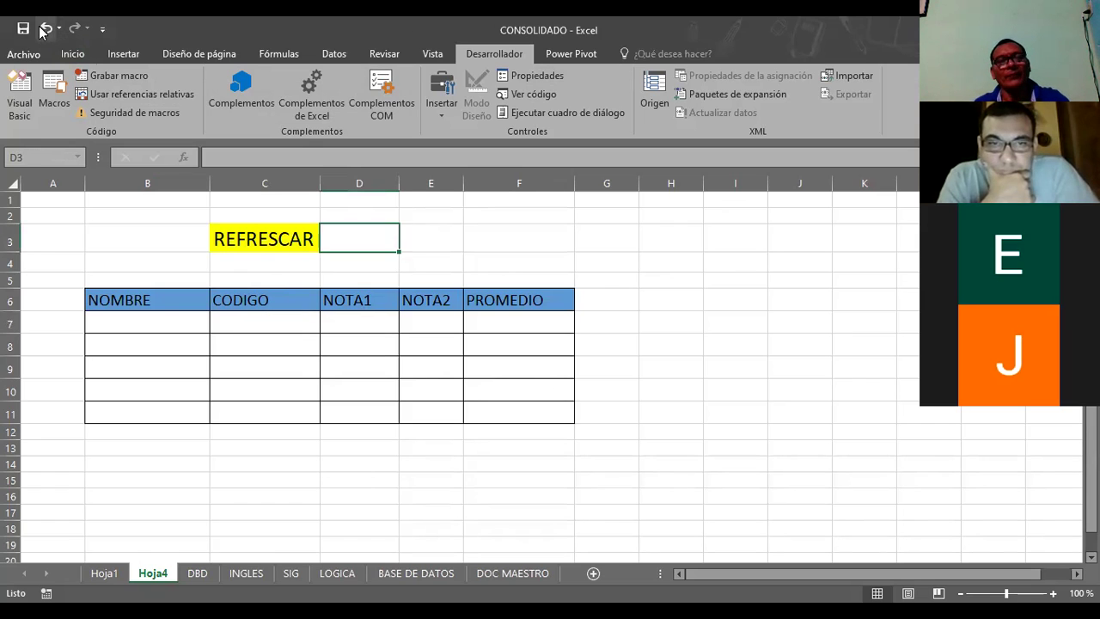
Enter the code pattern ##########-# in cell B4
left_click(149, 323)
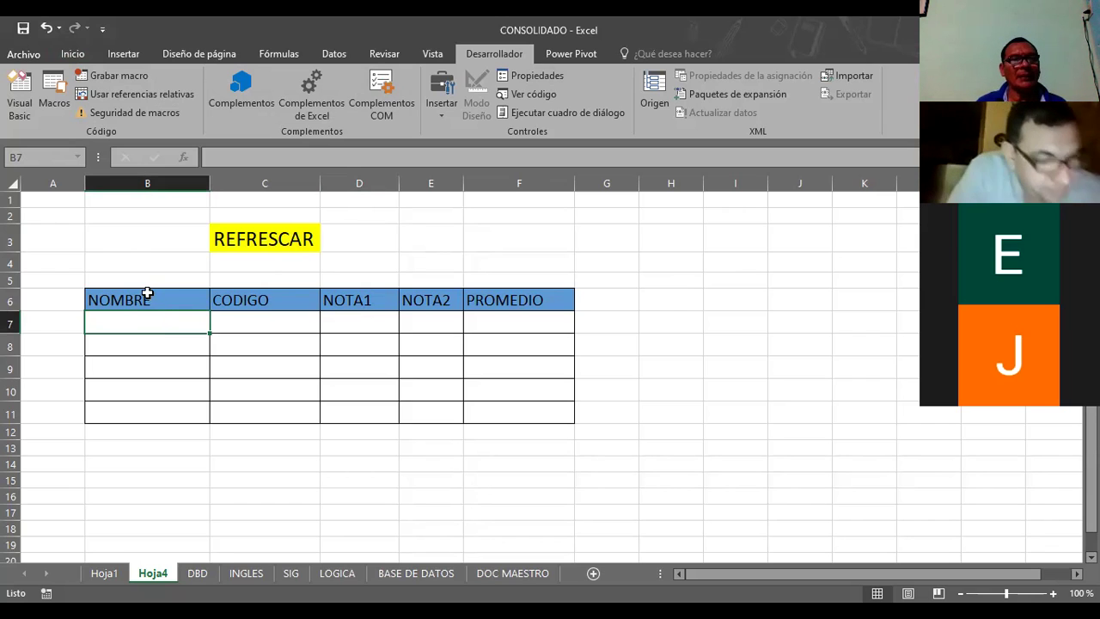
left_click(138, 260)
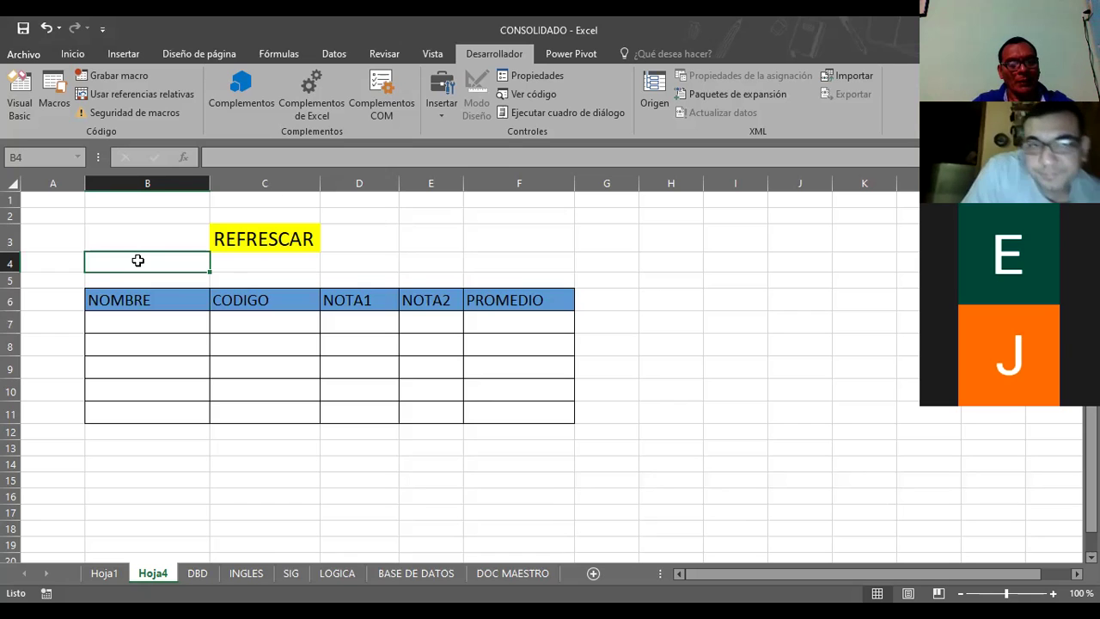
type("#######")
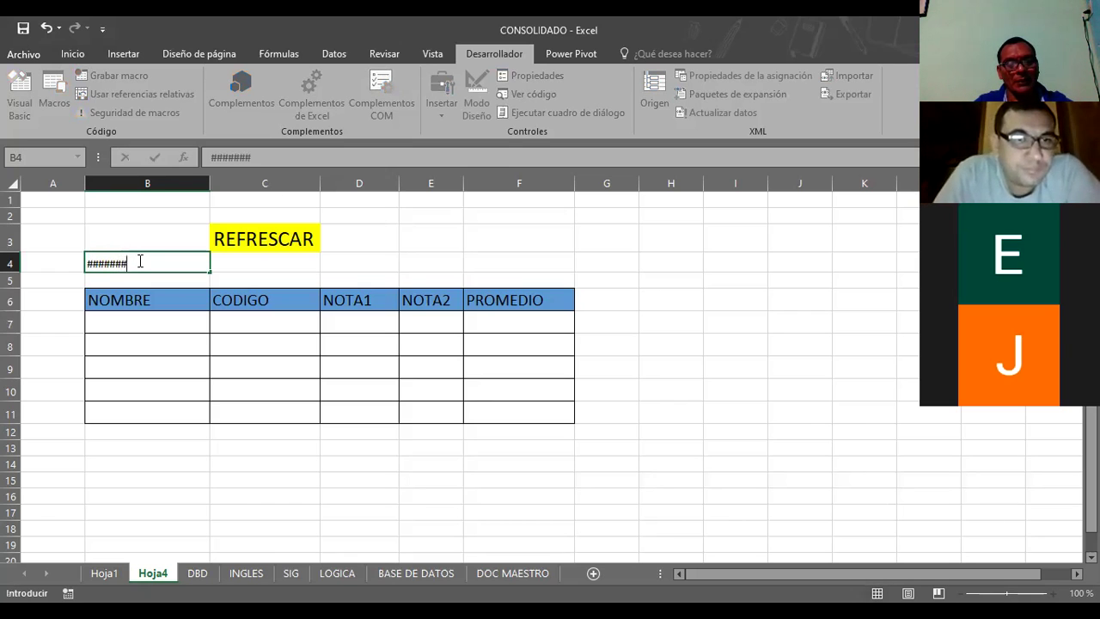
type("####")
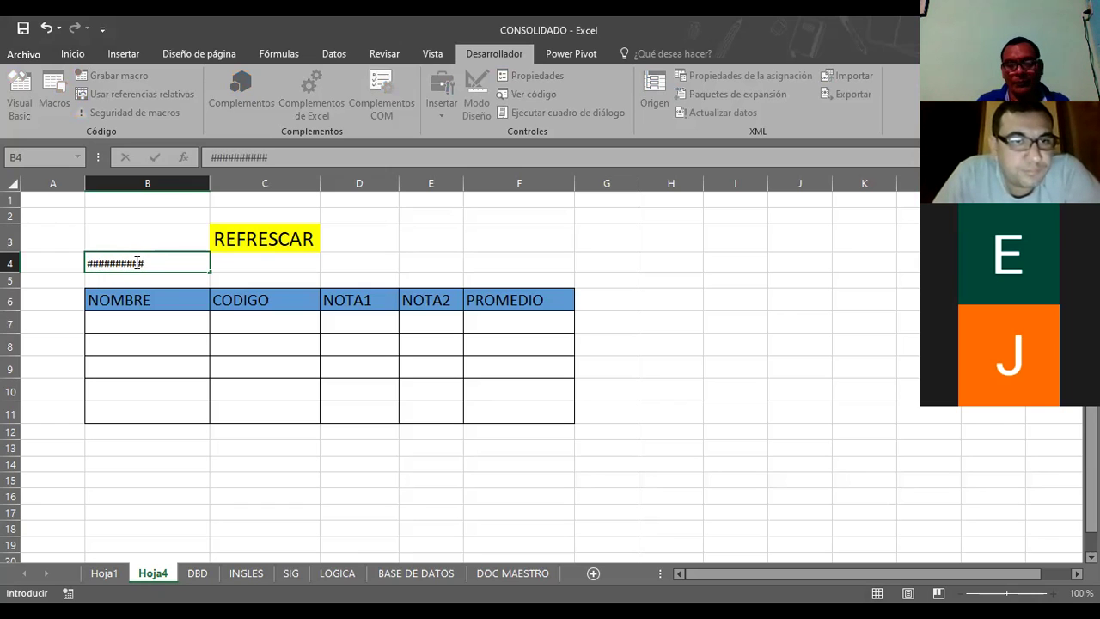
key("Left")
type("-")
key("Escape")
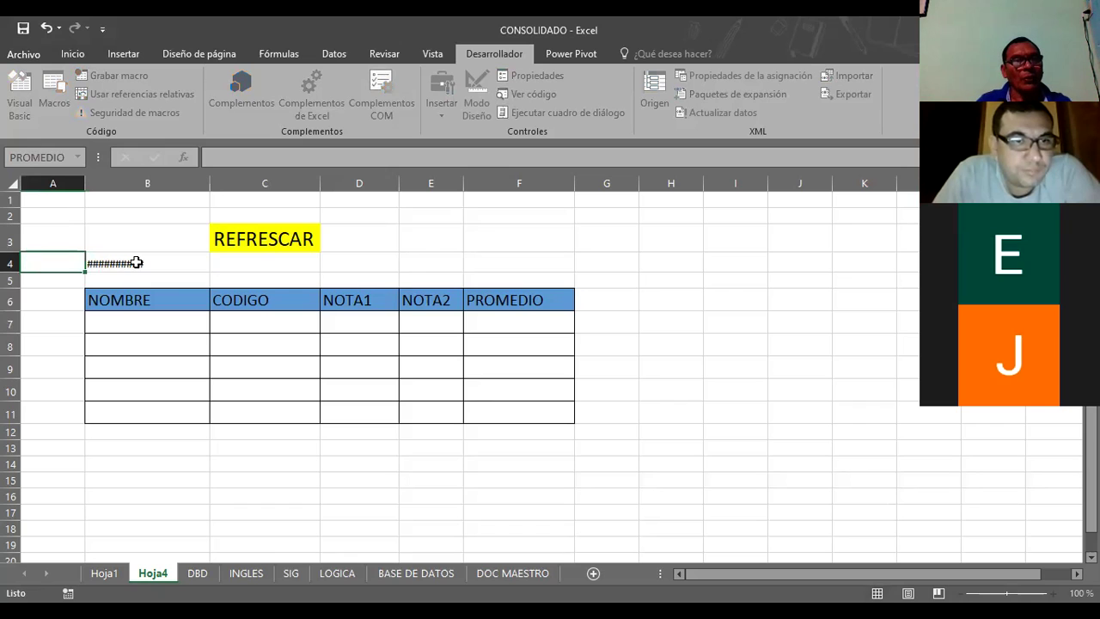
left_click(135, 262)
key("F2")
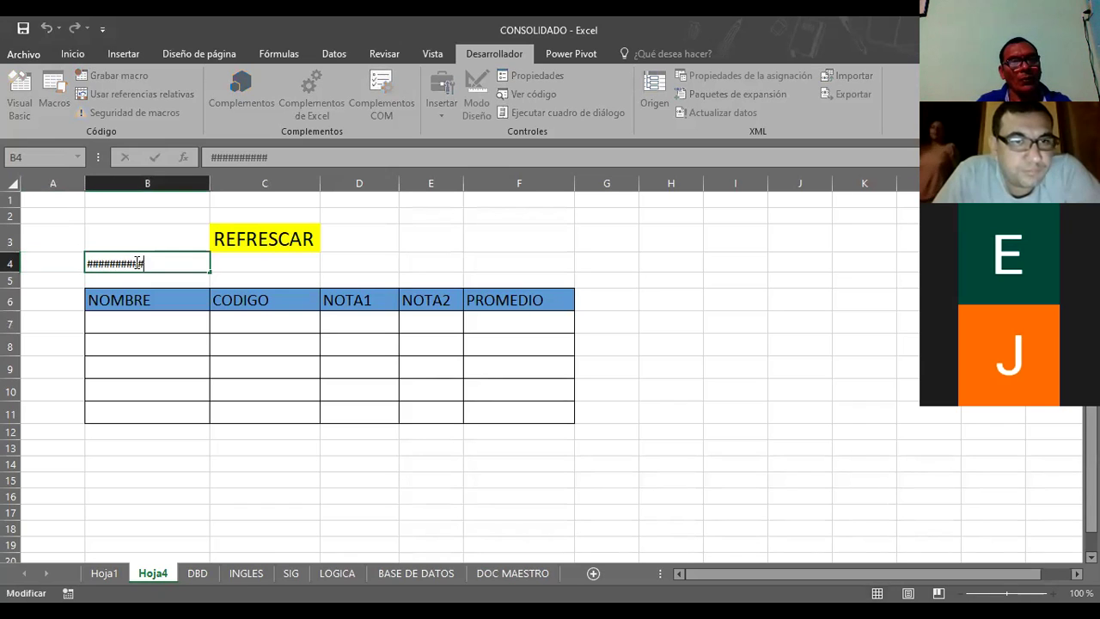
type("-#")
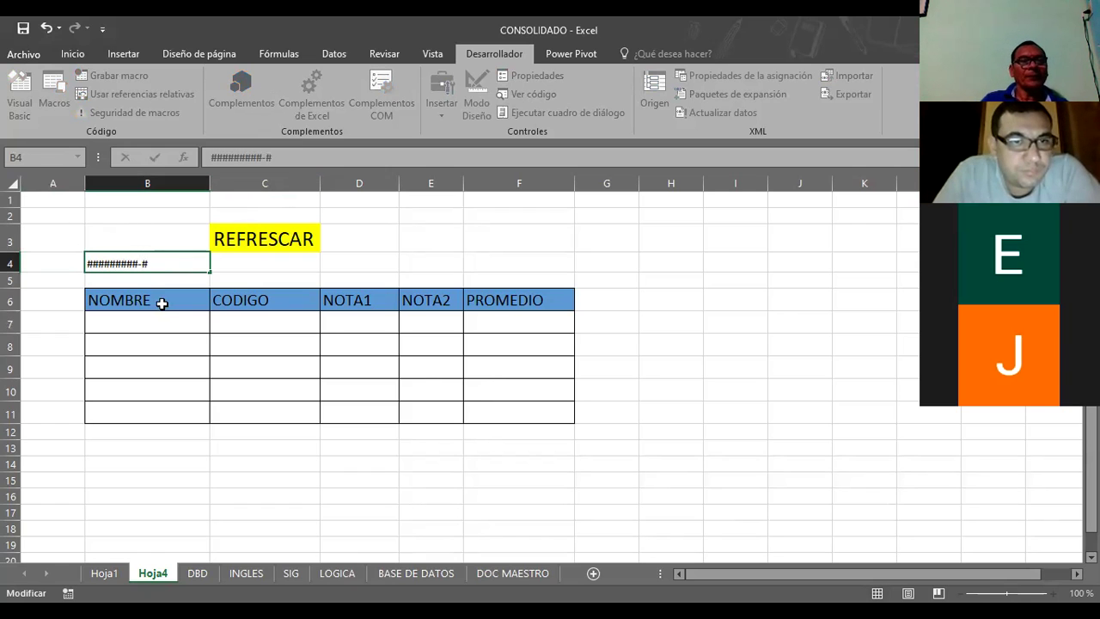
left_click(90, 259)
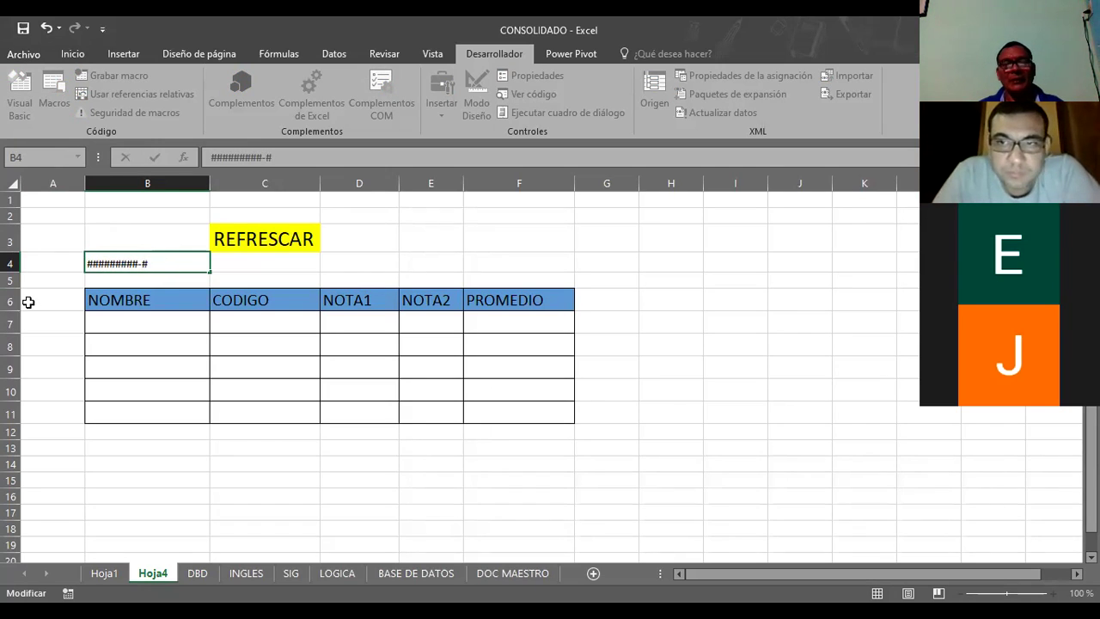
left_click(139, 319)
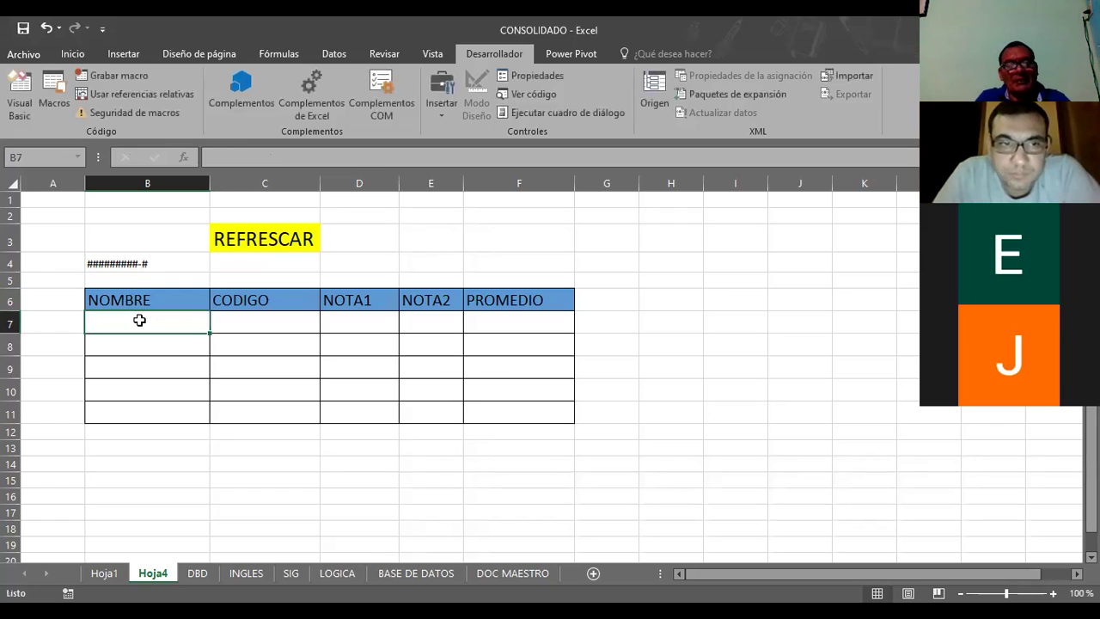
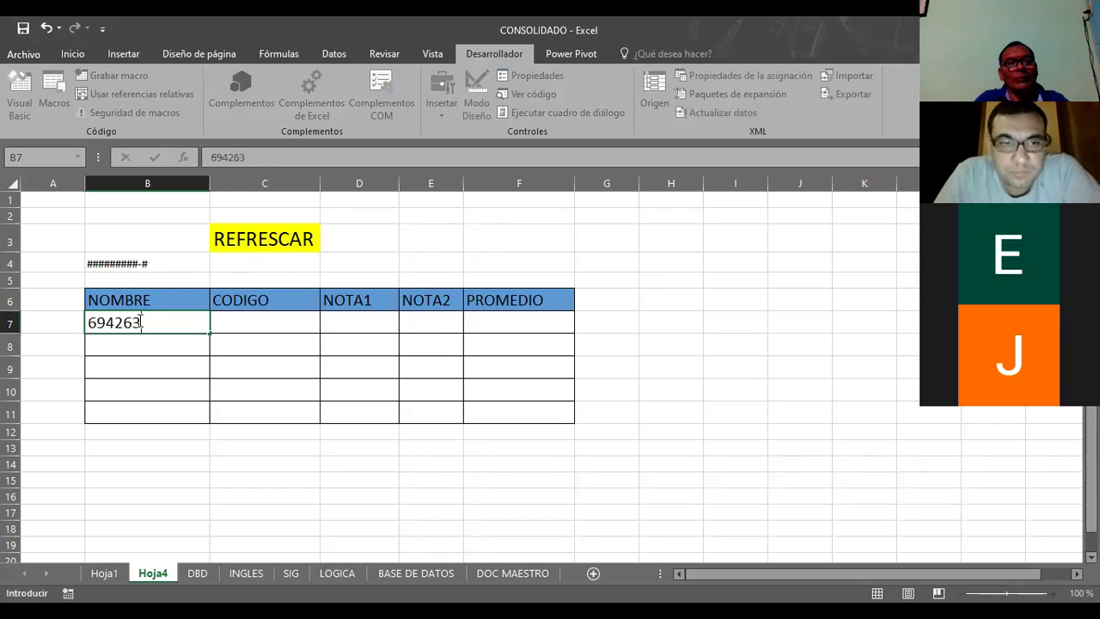
key("BackSpace")
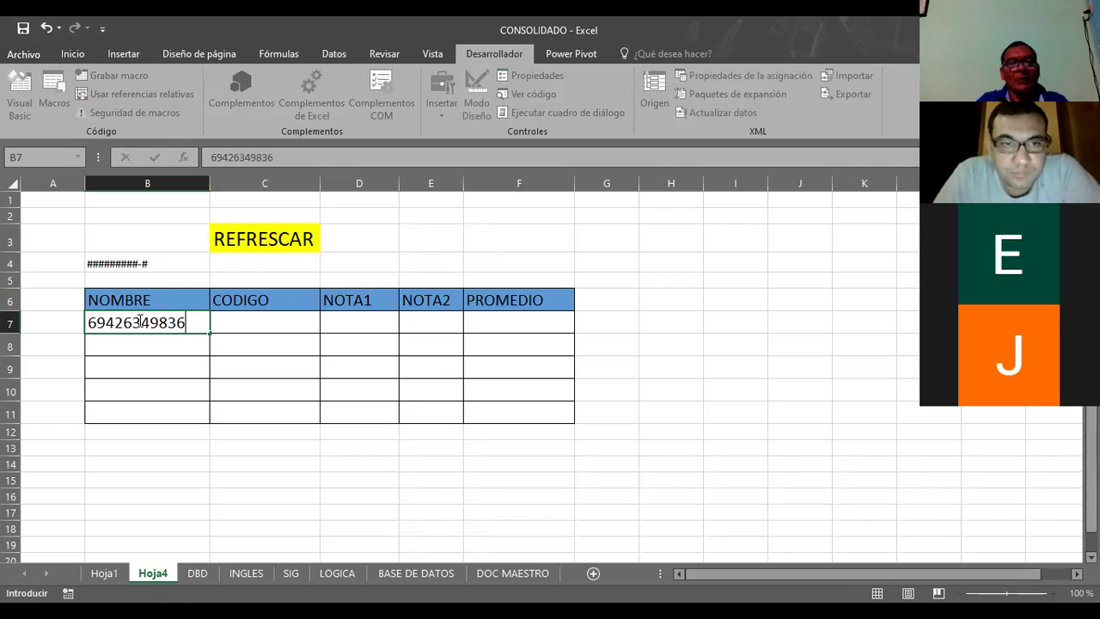
key("Return")
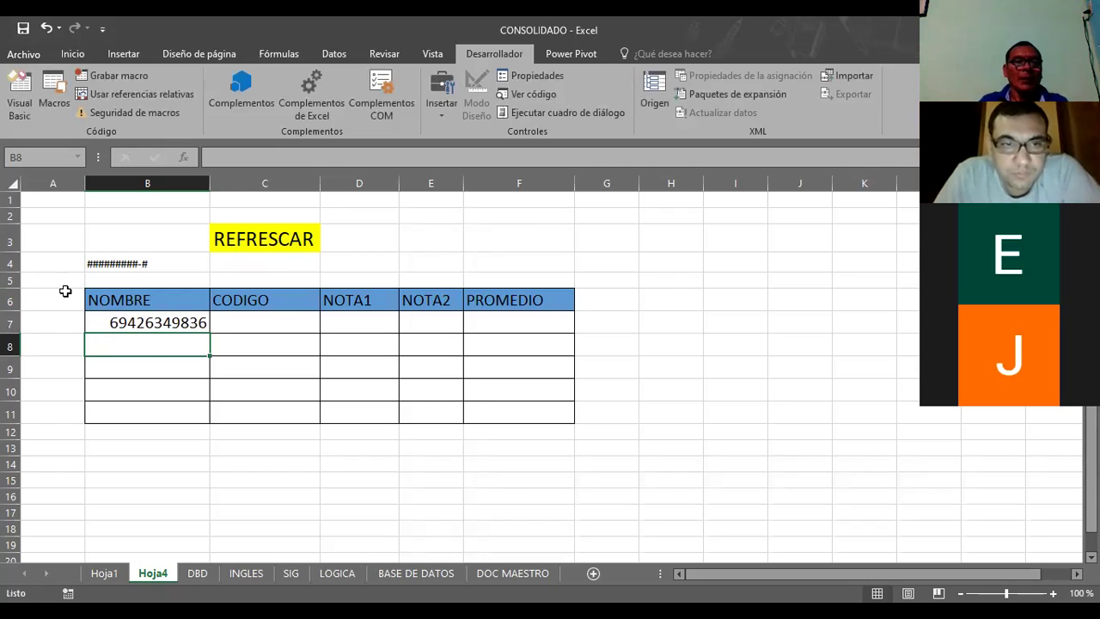
left_click(144, 324)
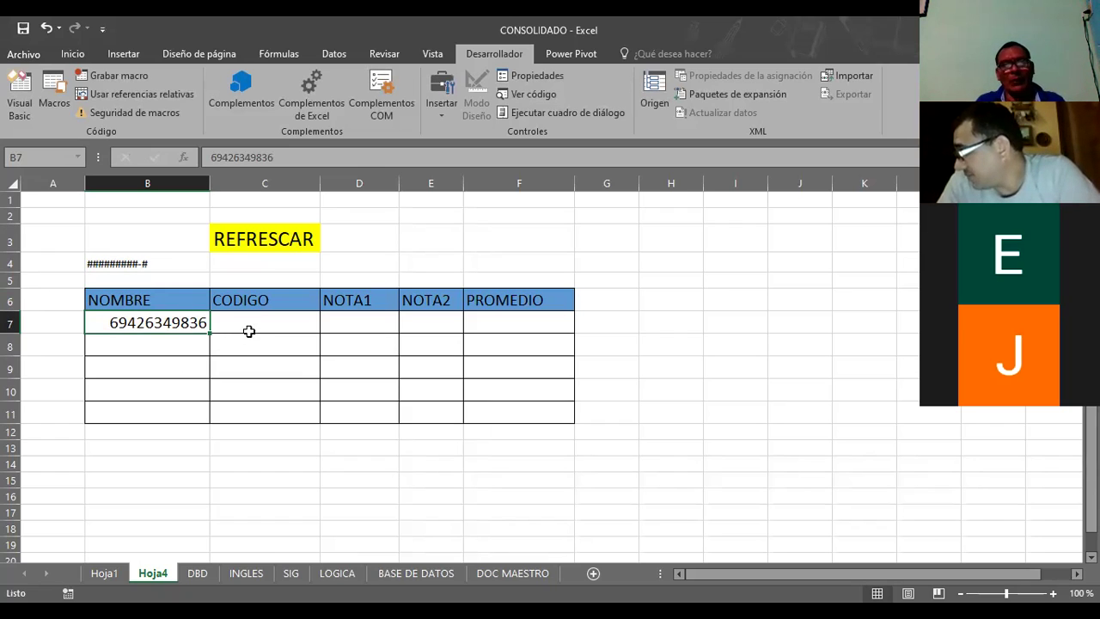
left_click(211, 324)
left_click(158, 324)
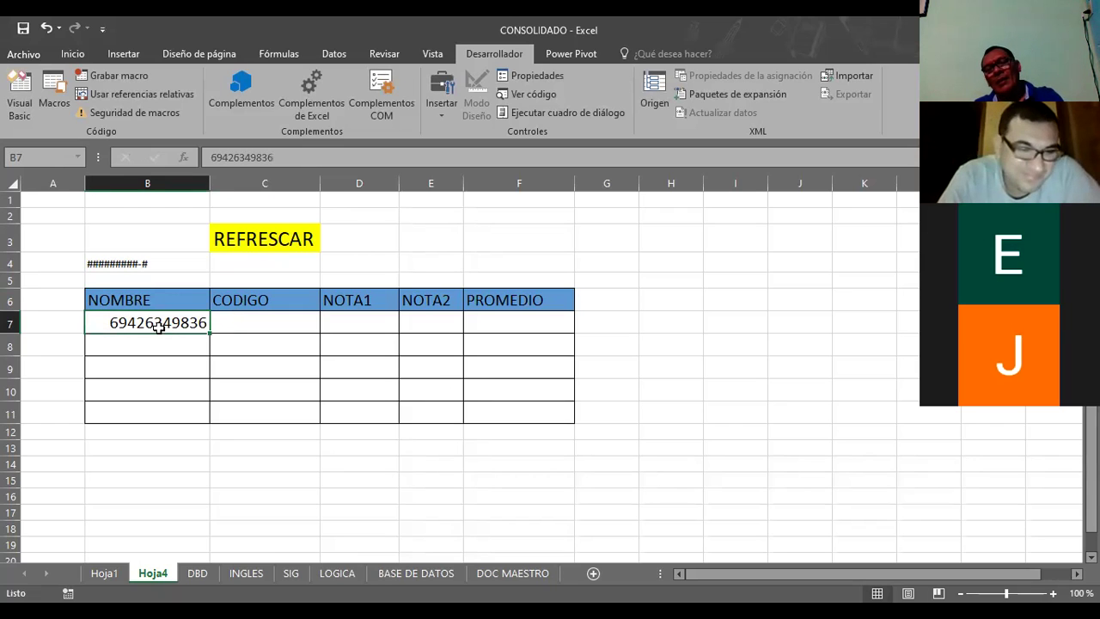
key("Delete")
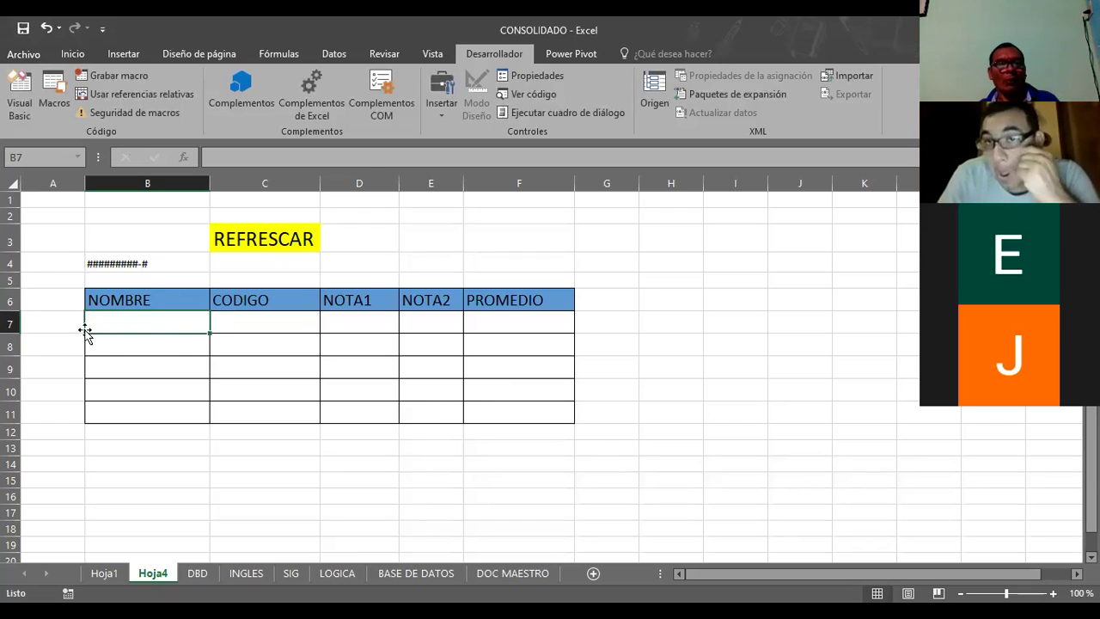
Enter the DUI header in cell A6
left_click(155, 299)
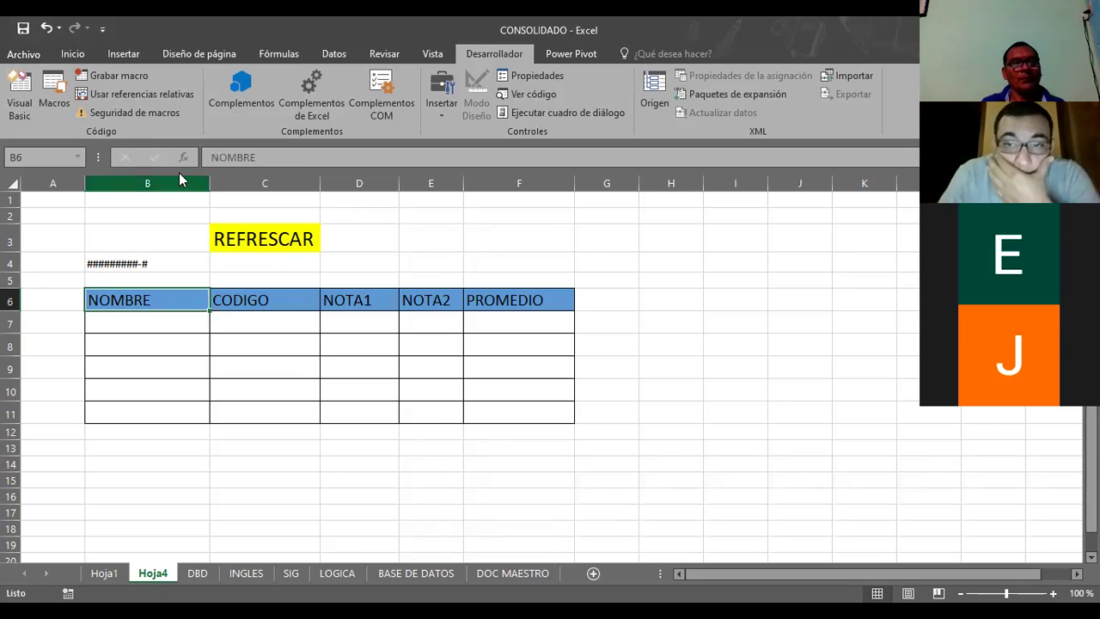
left_click(230, 297)
left_click(350, 303)
left_click(410, 301)
left_click(528, 296)
left_click(420, 302)
left_click(369, 300)
left_click(264, 307)
left_click(155, 303)
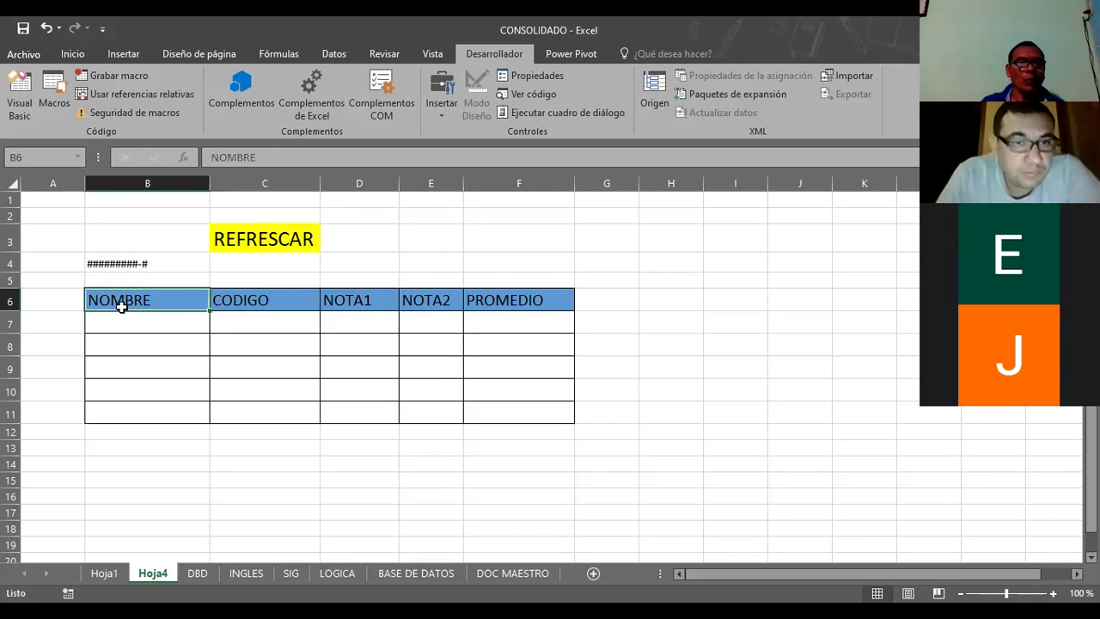
left_click(67, 298)
type("DUI")
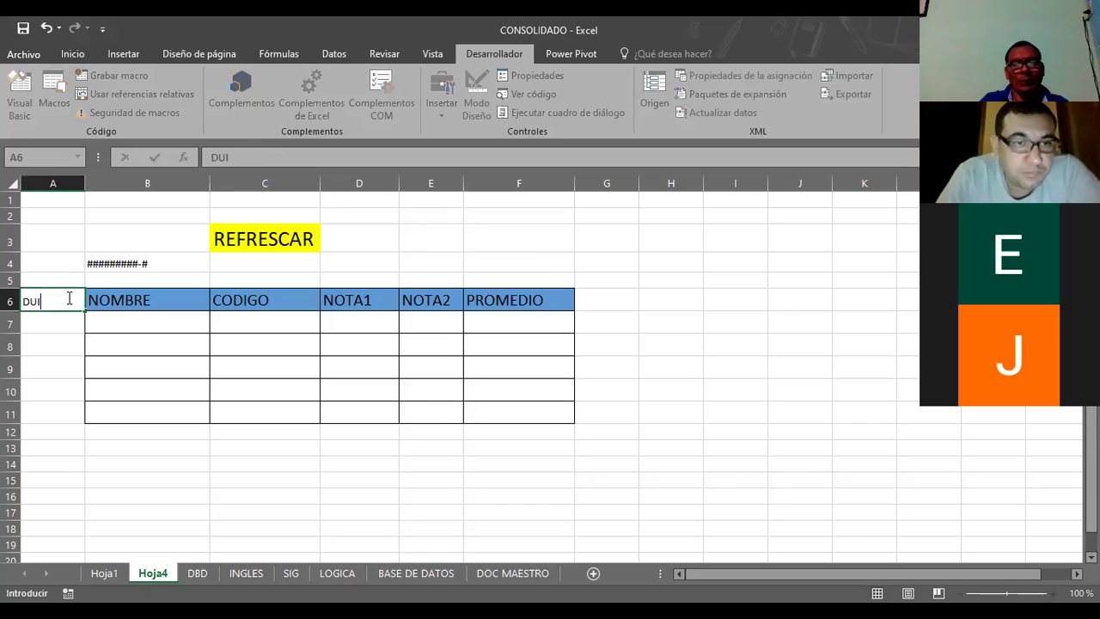
key("Return")
Copy the blue NOMBRE header style onto A6 with Format Painter
left_click(100, 299)
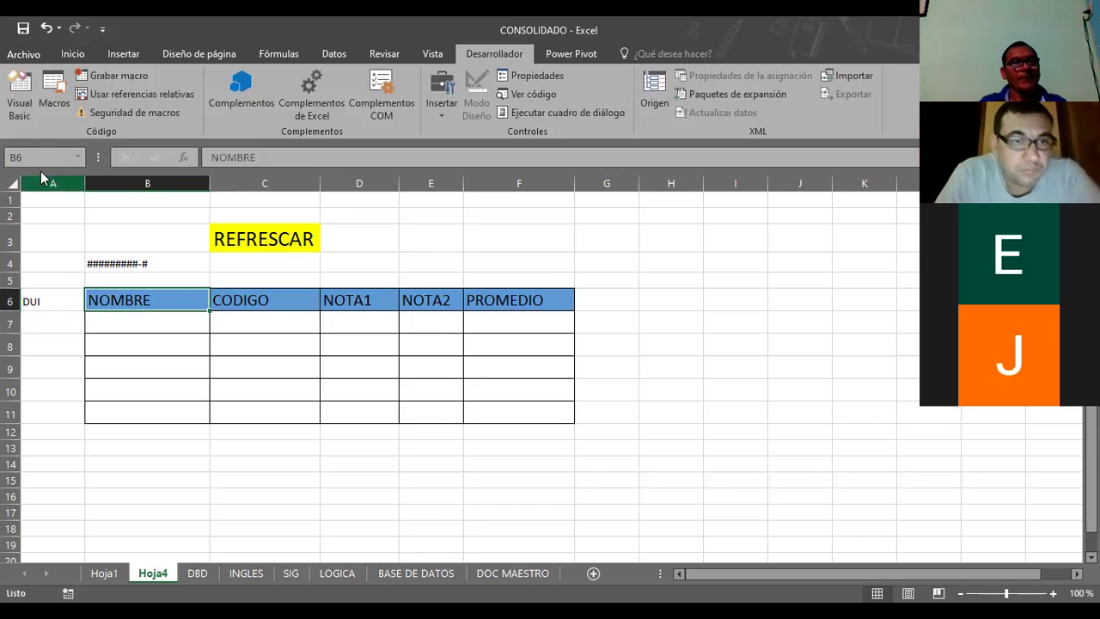
left_click(72, 53)
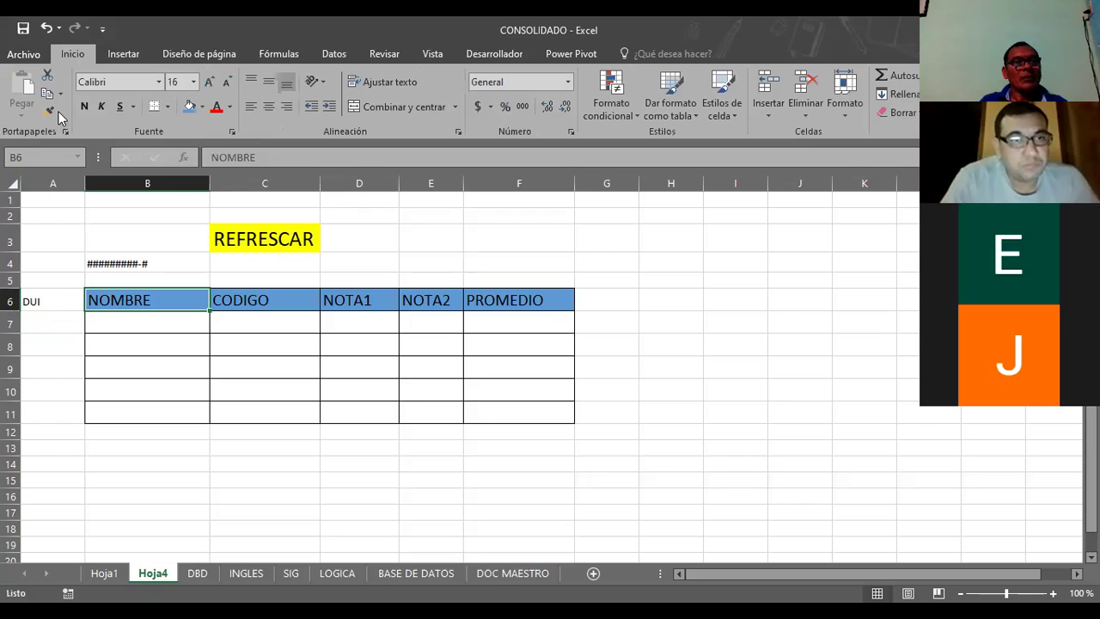
key("ctrl+c")
left_click(38, 302)
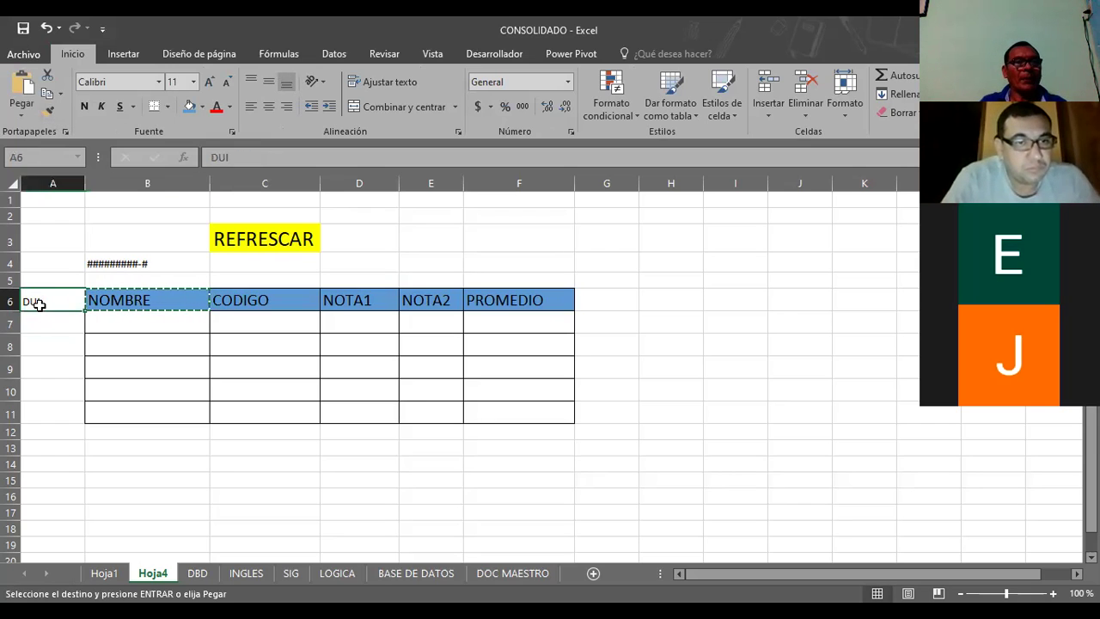
left_click(48, 110)
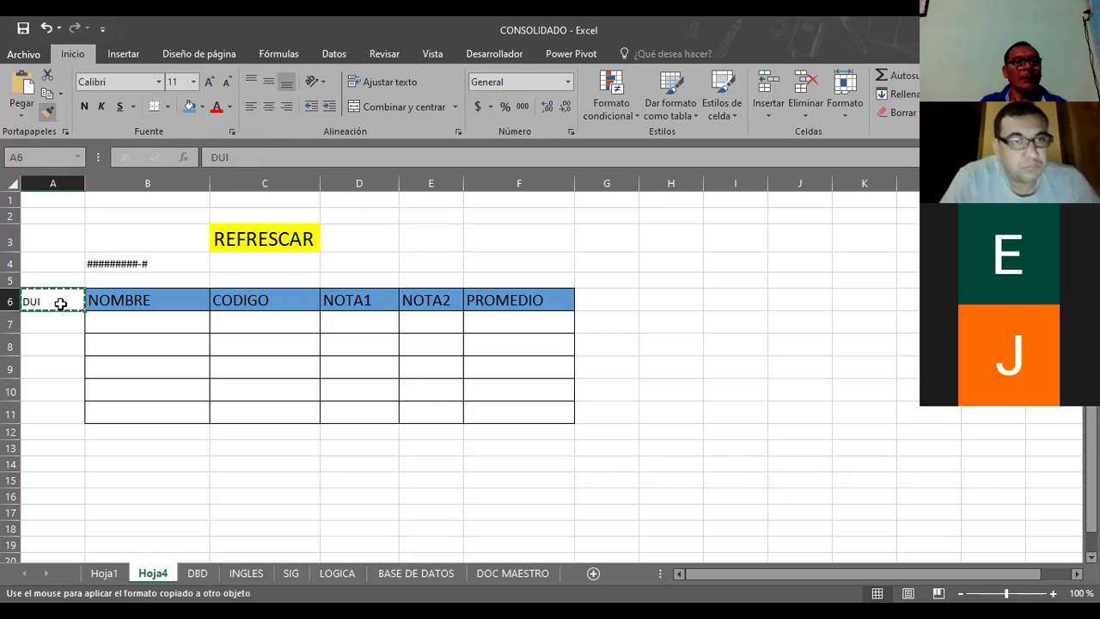
left_click(29, 238)
left_click(125, 296)
left_click(48, 110)
left_click(42, 299)
Apply Todos los bordes to the empty cells A7:A12 under DUI
left_click_drag(44, 321, 48, 429)
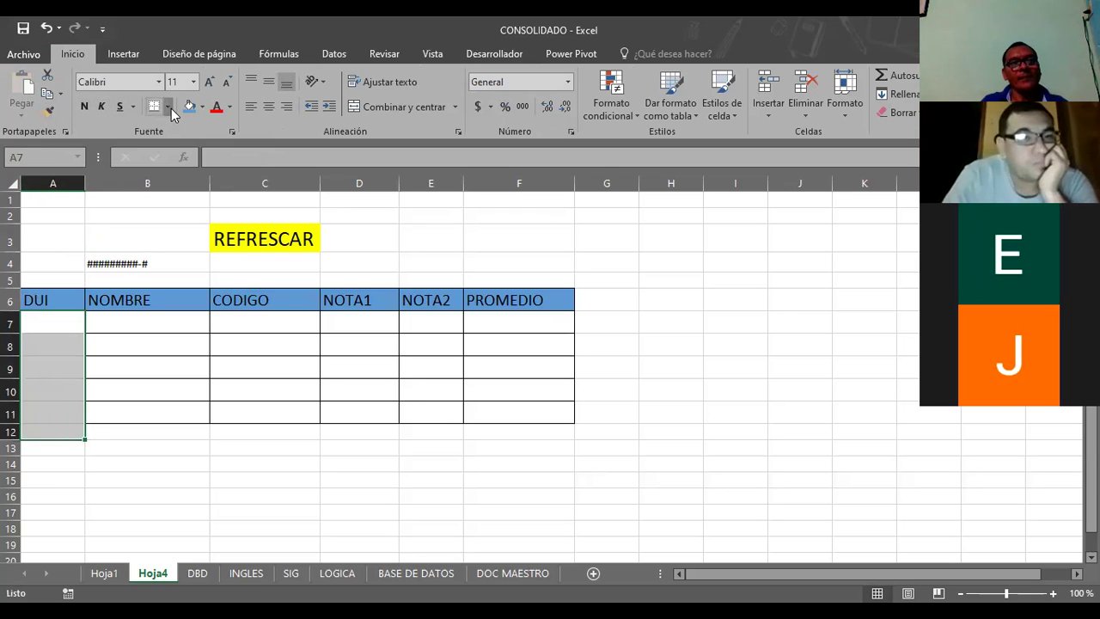
left_click(169, 107)
left_click(191, 244)
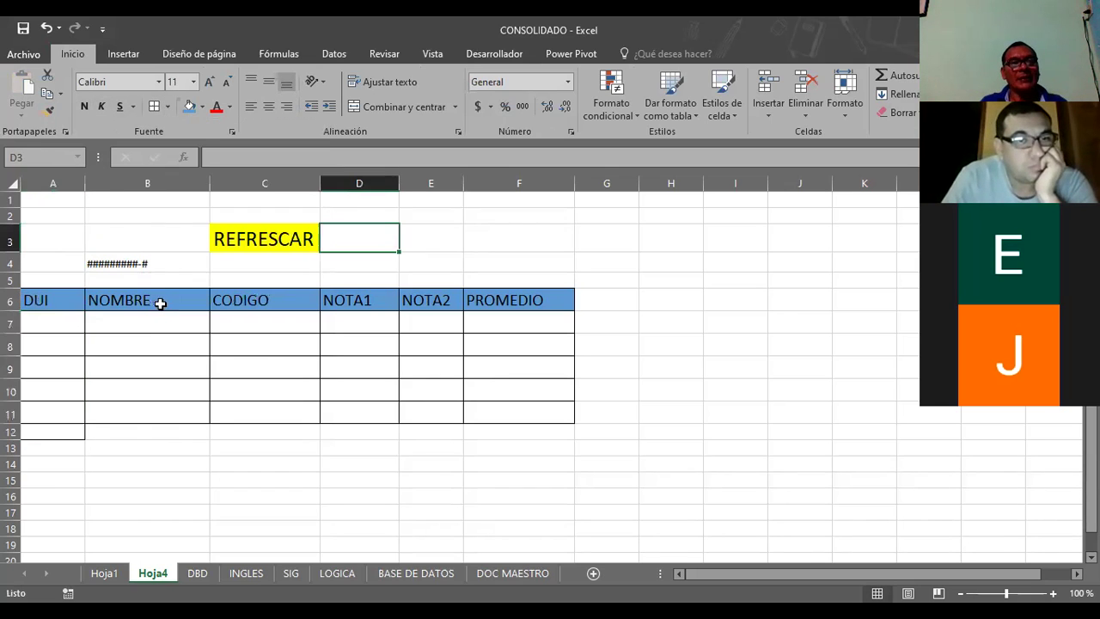
left_click(148, 325)
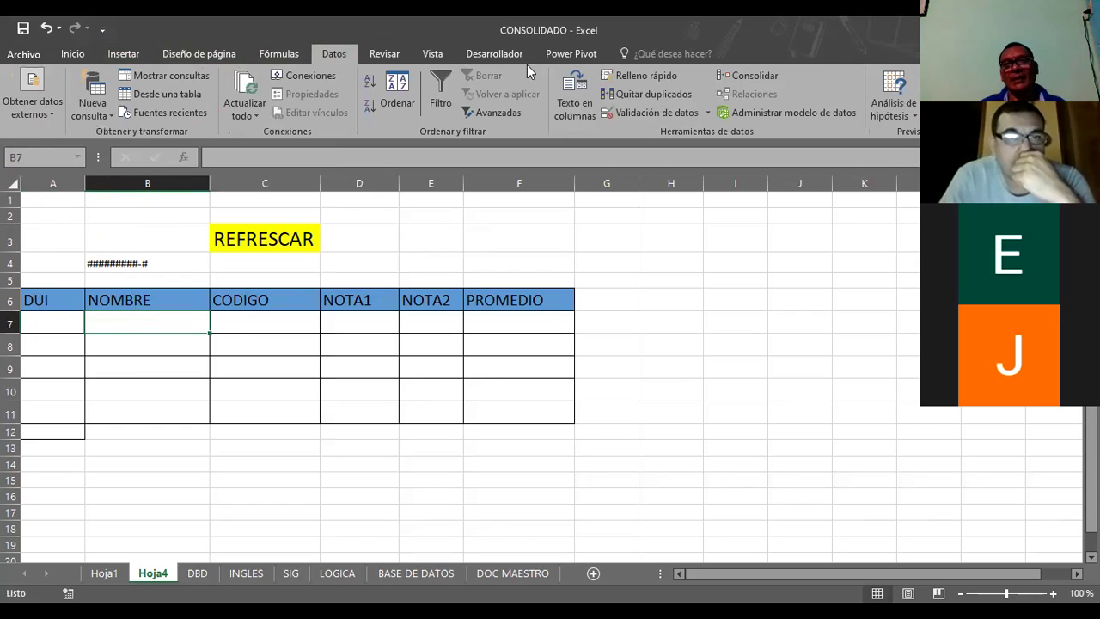
left_click(709, 113)
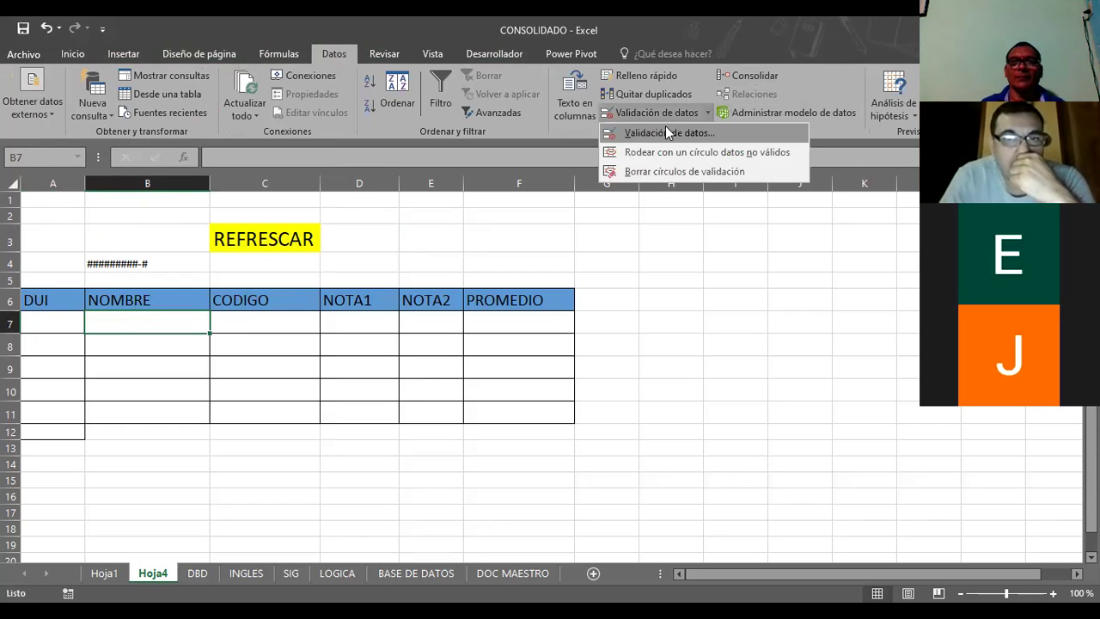
left_click(664, 131)
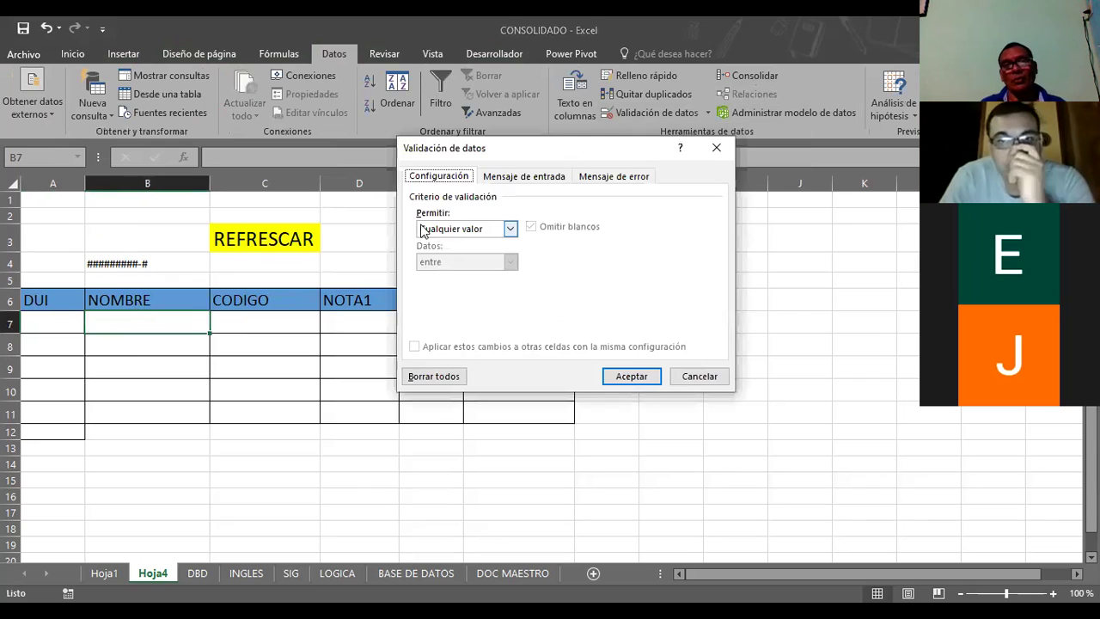
left_click(513, 231)
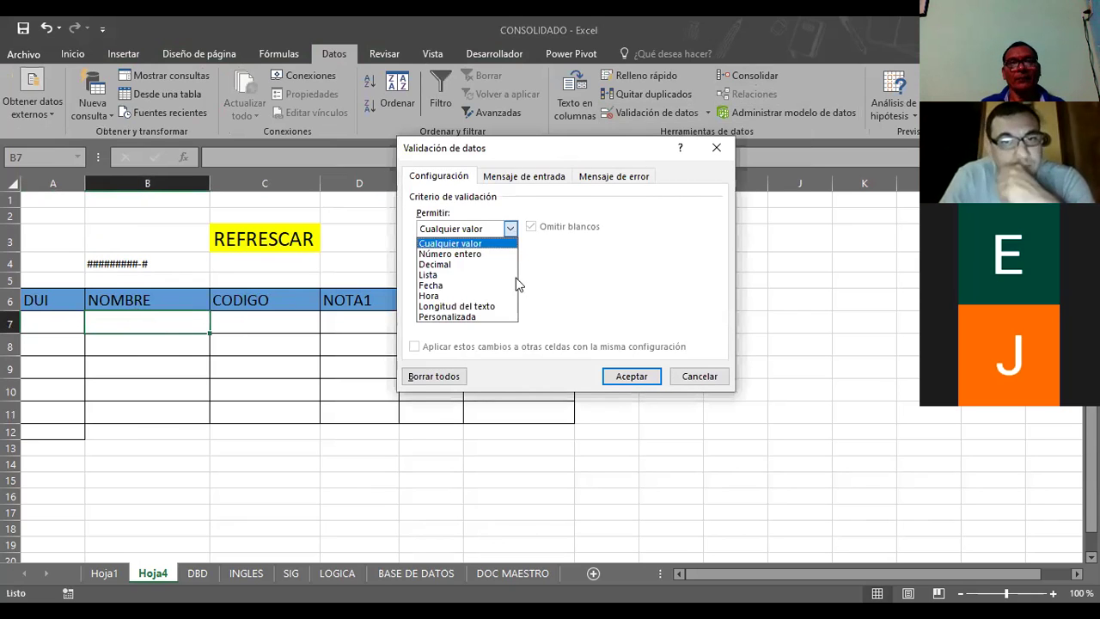
left_click(480, 311)
left_click(437, 294)
type("10")
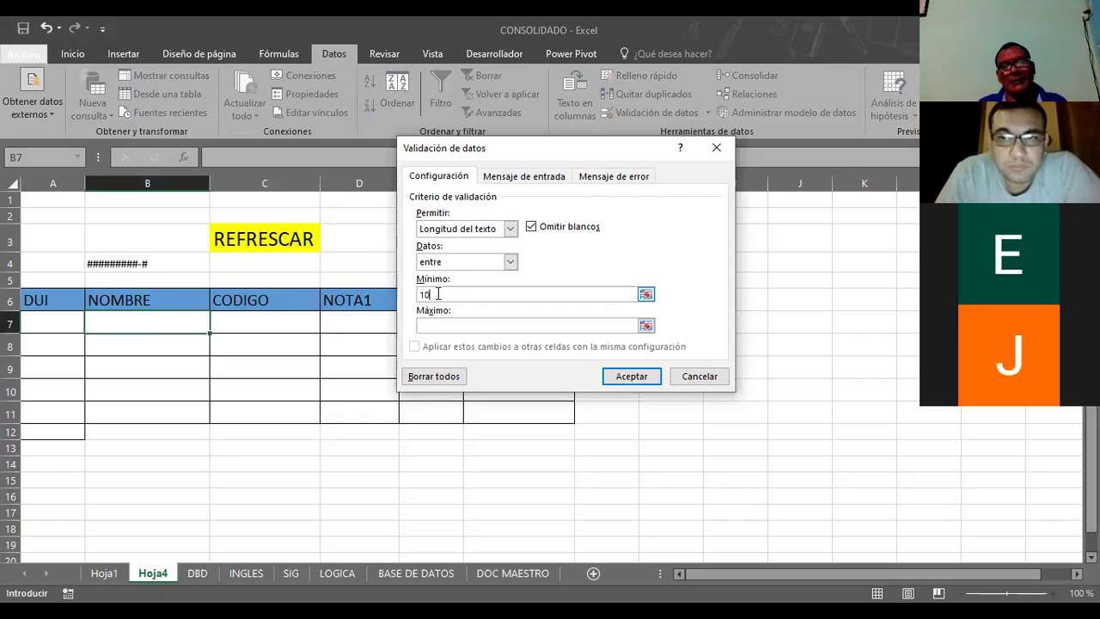
key("BackSpace")
key("BackSpace")
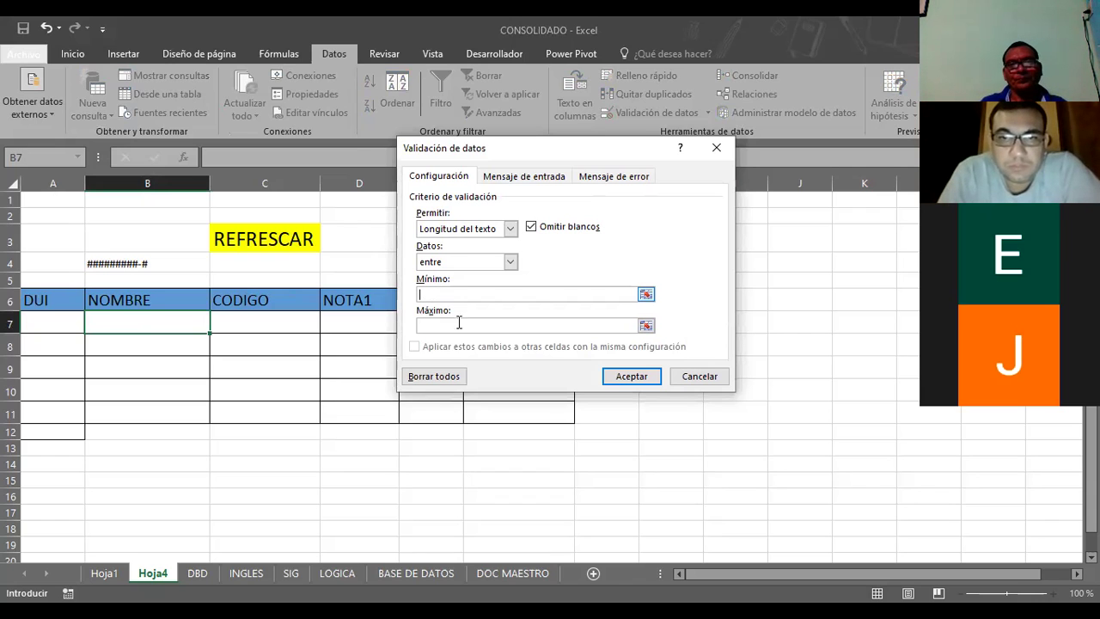
left_click(700, 378)
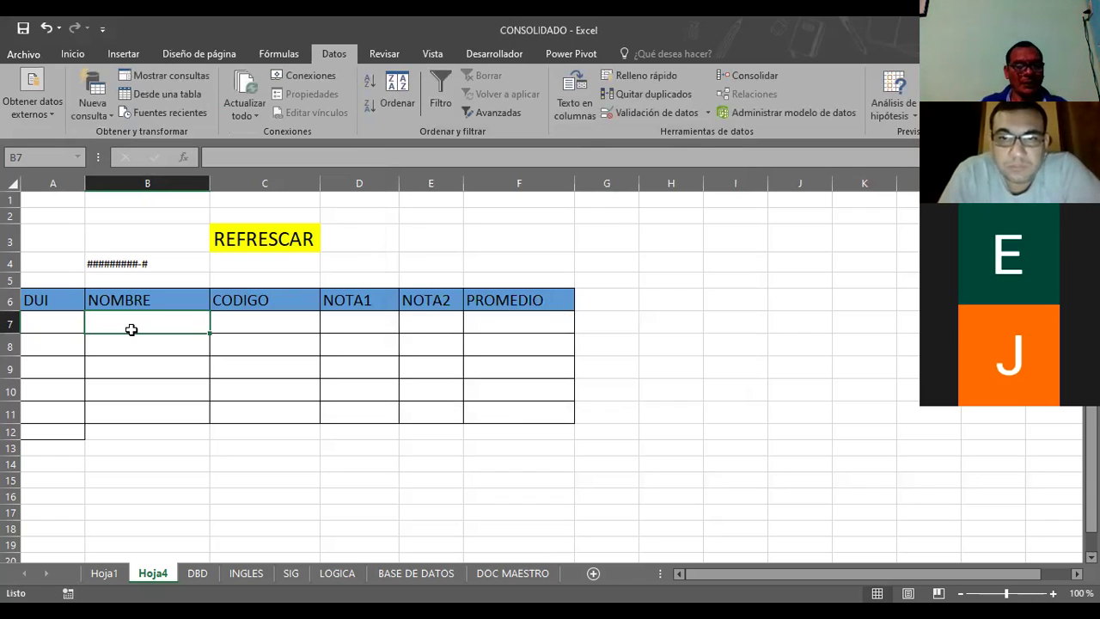
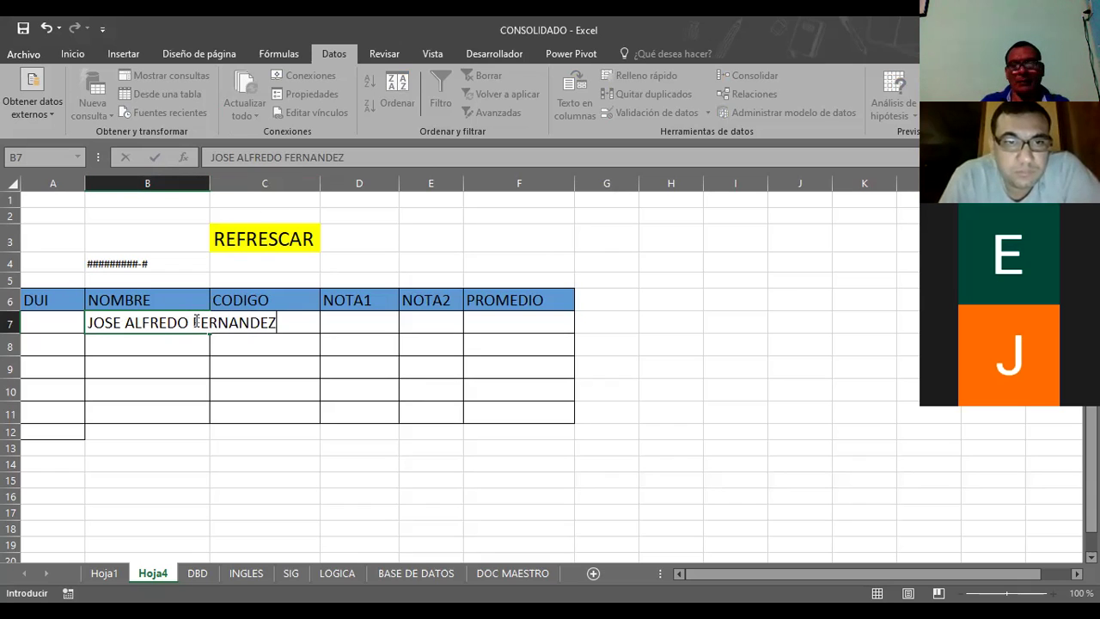
Widen NOMBRE column B to fit a sample full name typed in B7, then clear B7
key("Return")
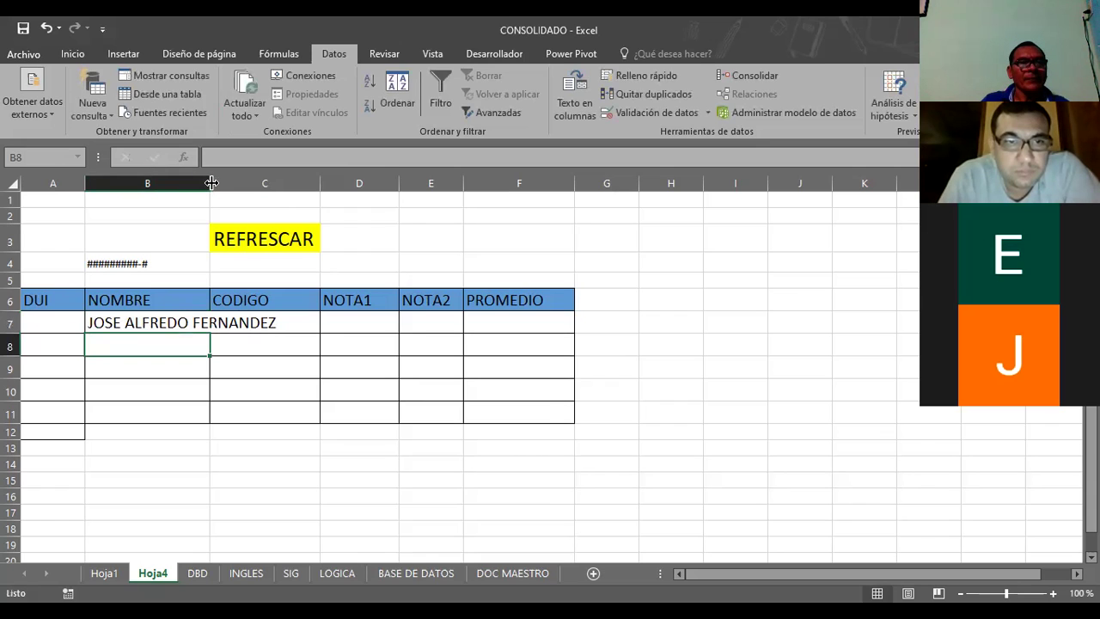
left_click_drag(211, 182, 316, 184)
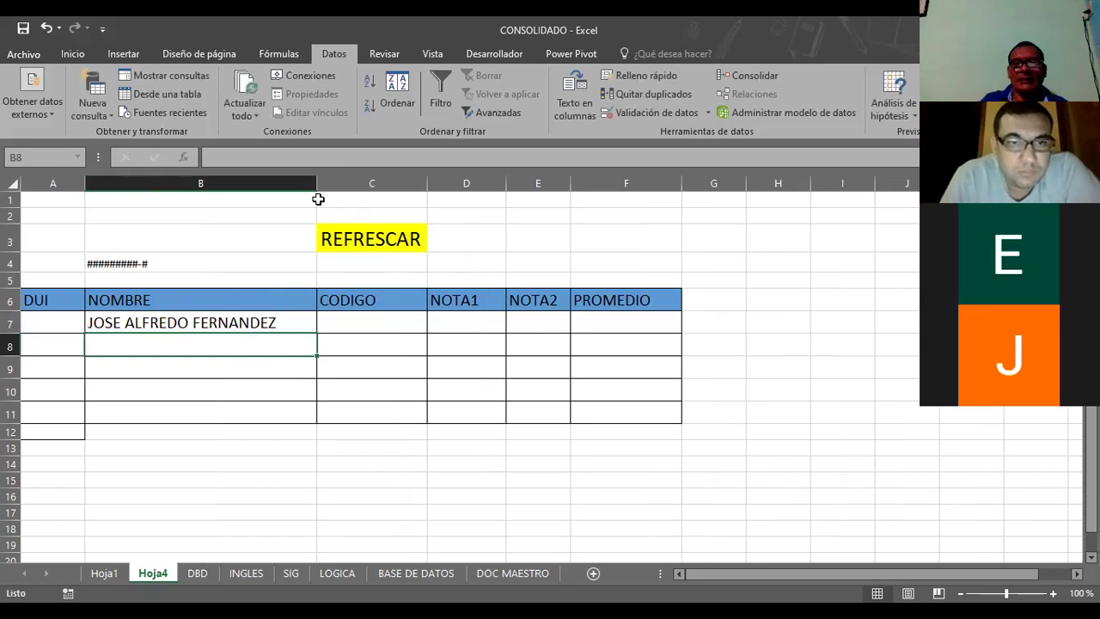
left_click(133, 322)
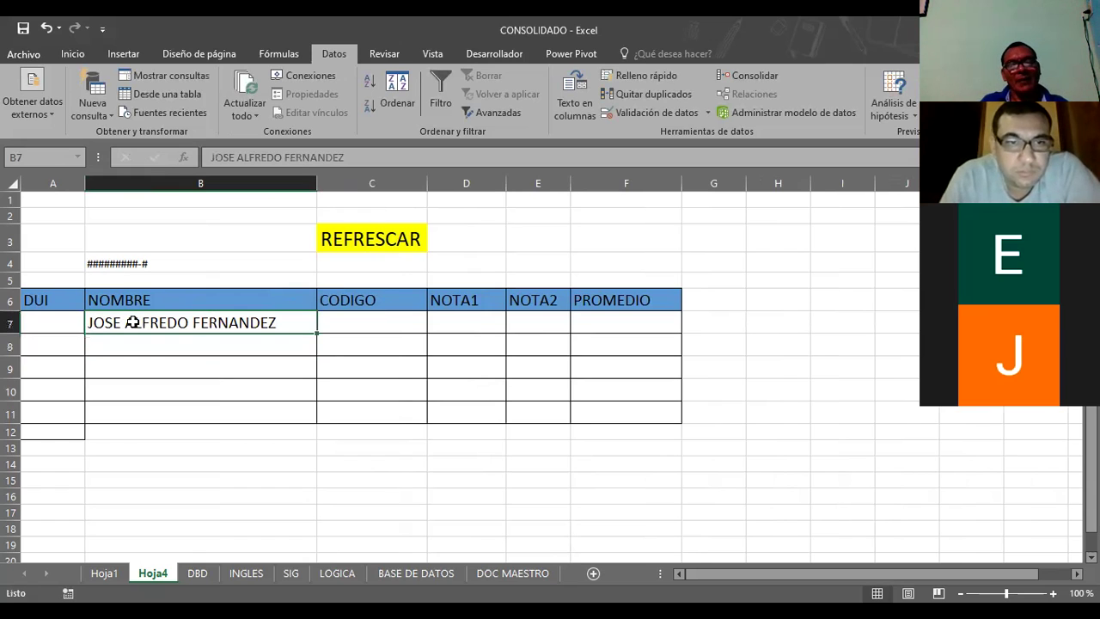
key("Delete")
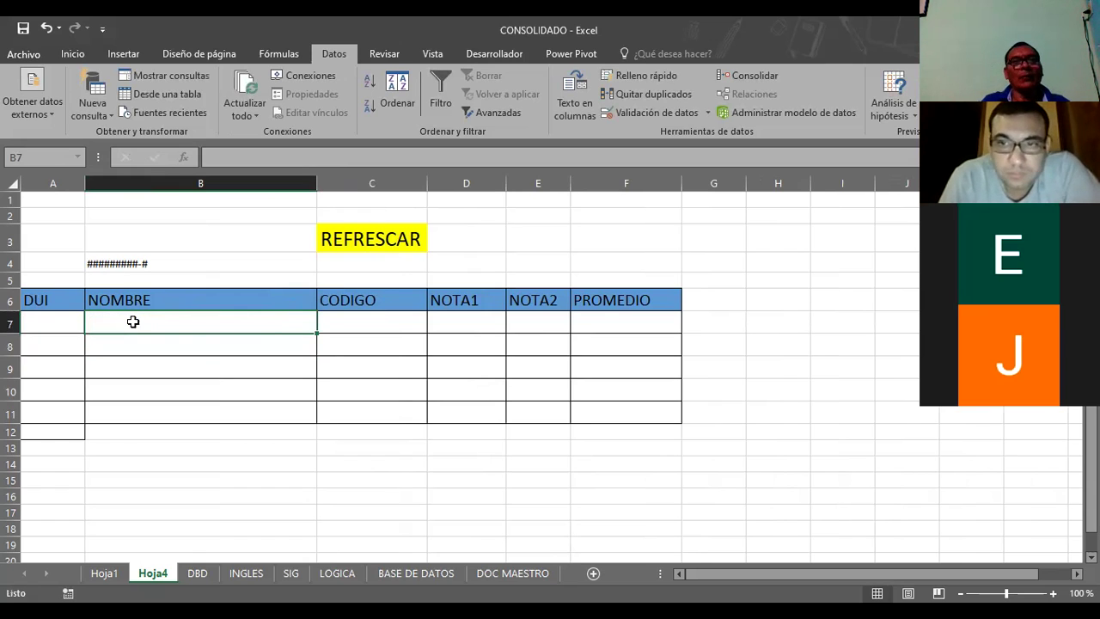
Limit B7 to text lengths between 20 and 40 characters via Validación de datos
left_click(678, 114)
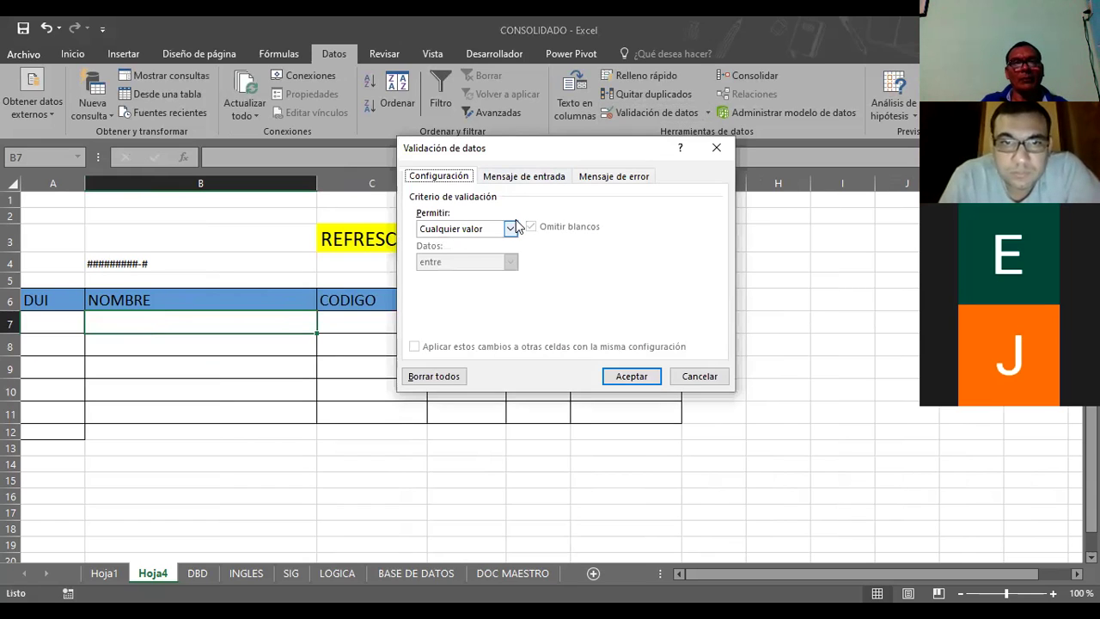
left_click(512, 226)
left_click(469, 305)
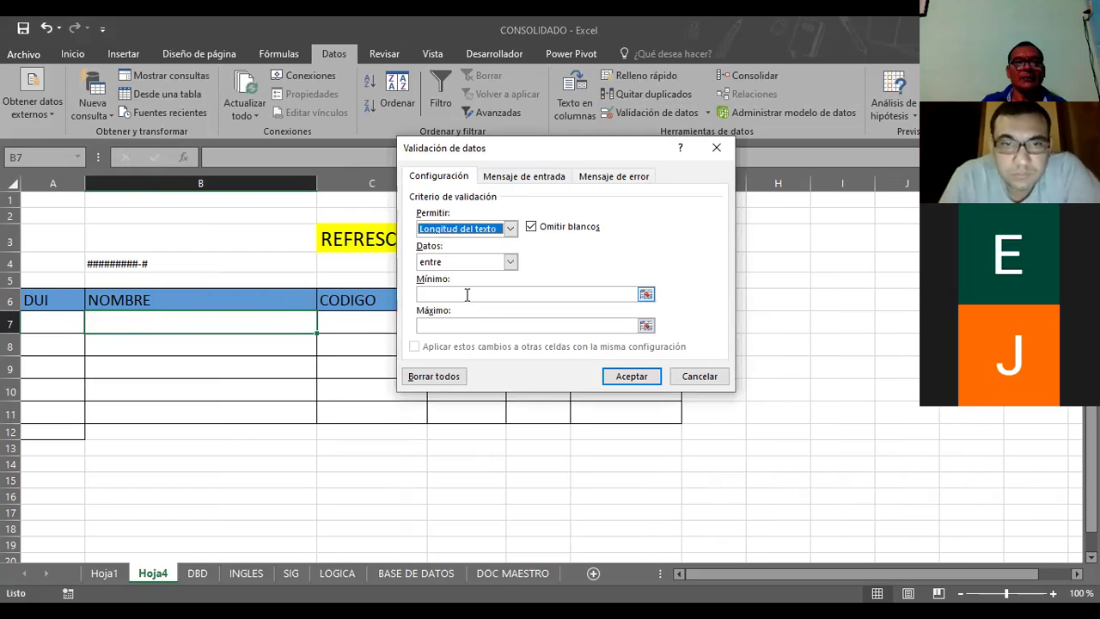
left_click(466, 294)
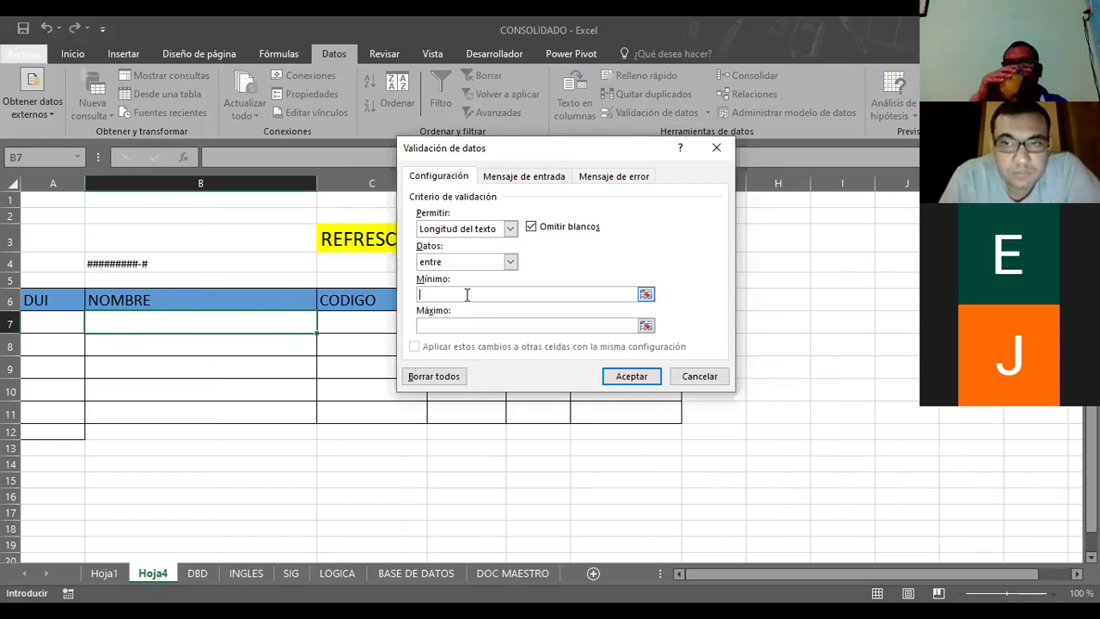
type("20")
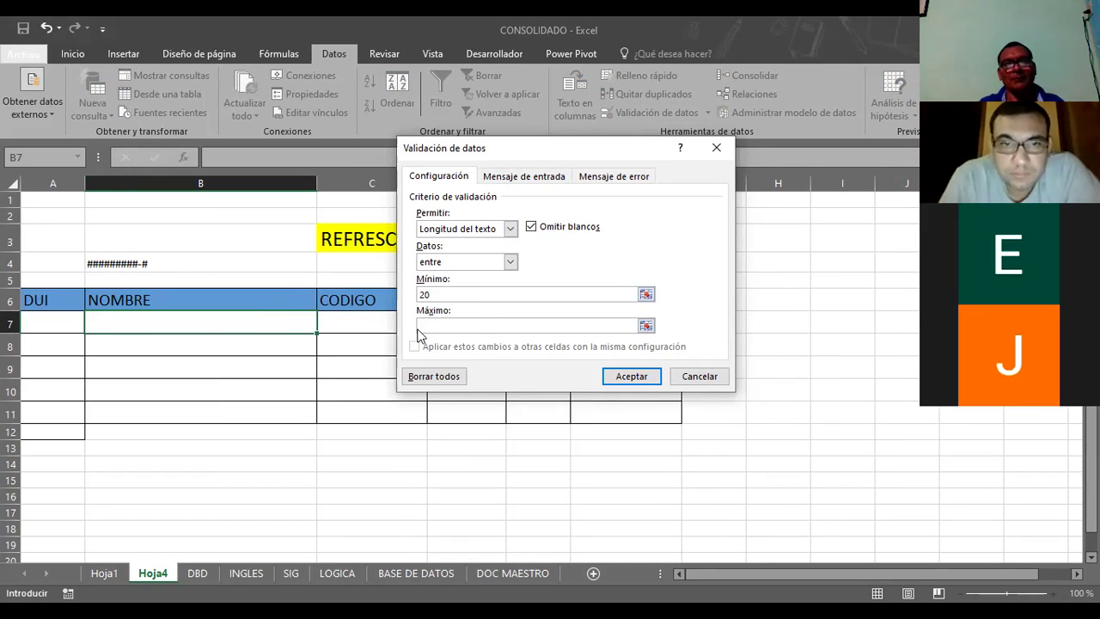
type("40")
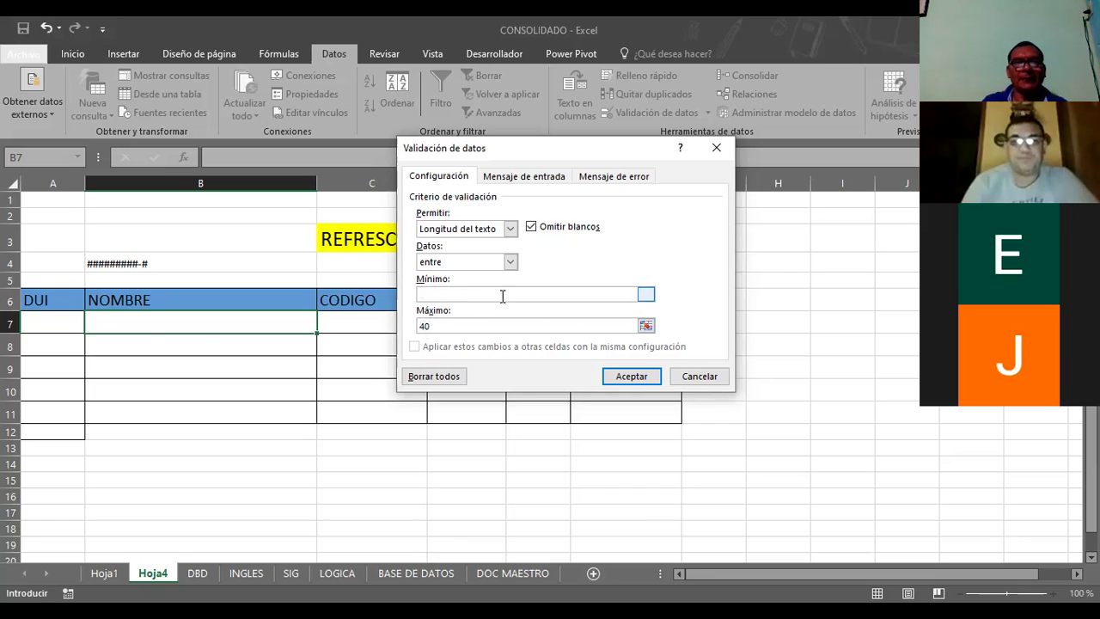
left_click(631, 375)
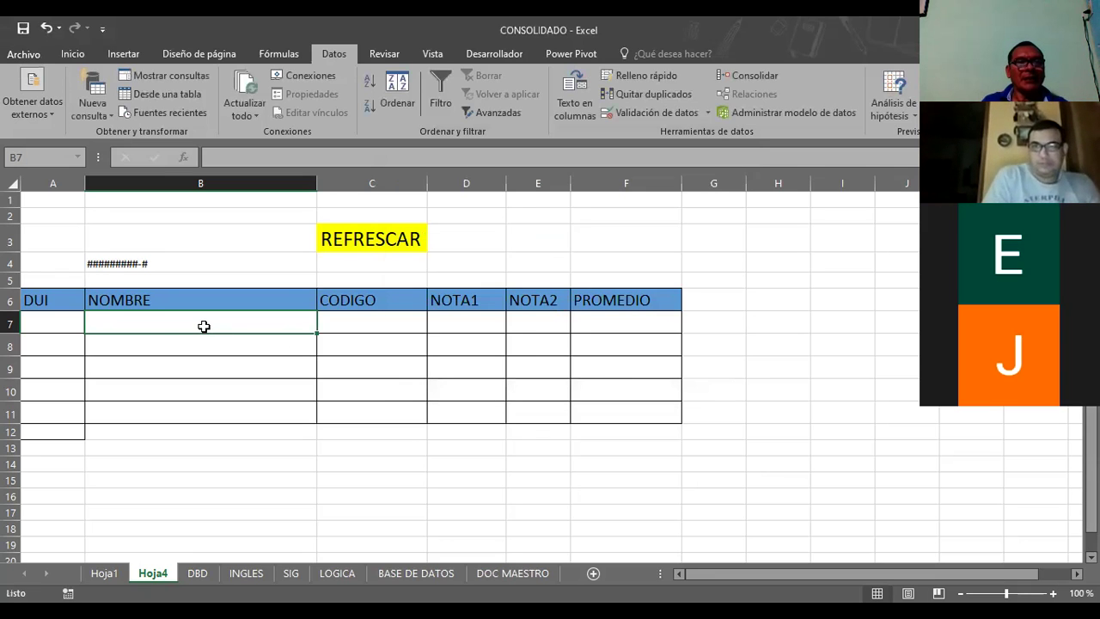
Test short entries such as 1234DFG in B7, cancelling each validation rejection
type("1234DFG")
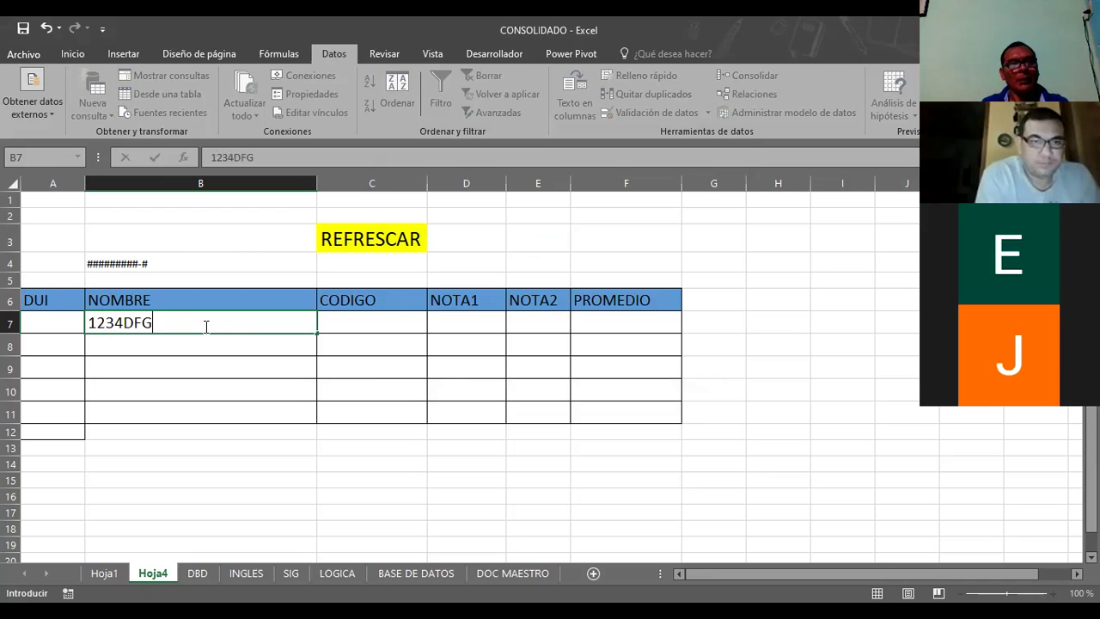
left_click(206, 332)
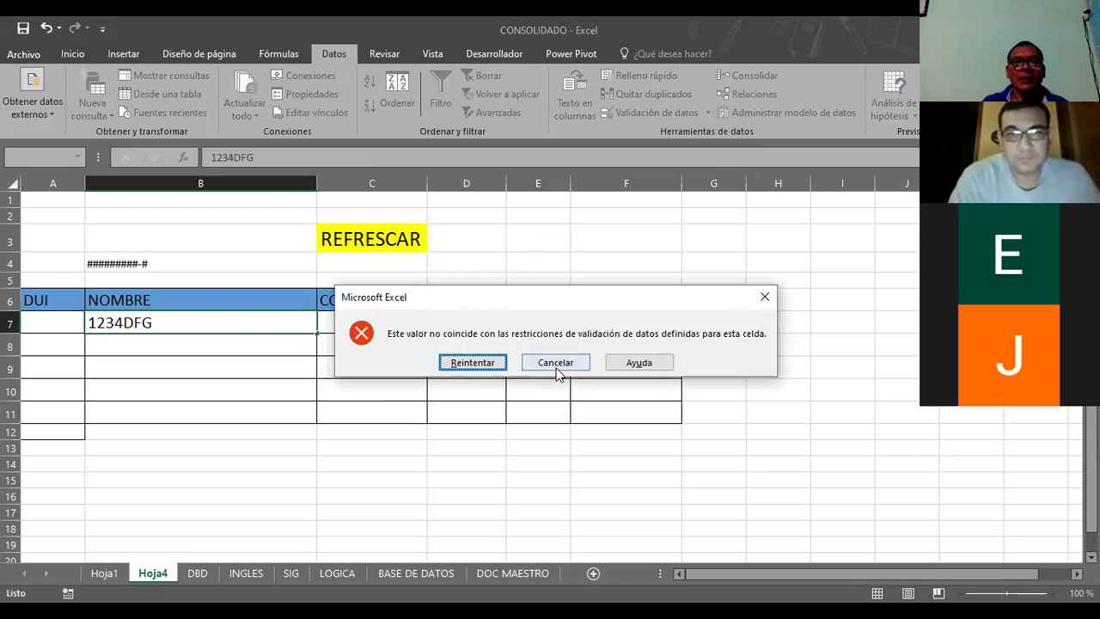
left_click(557, 363)
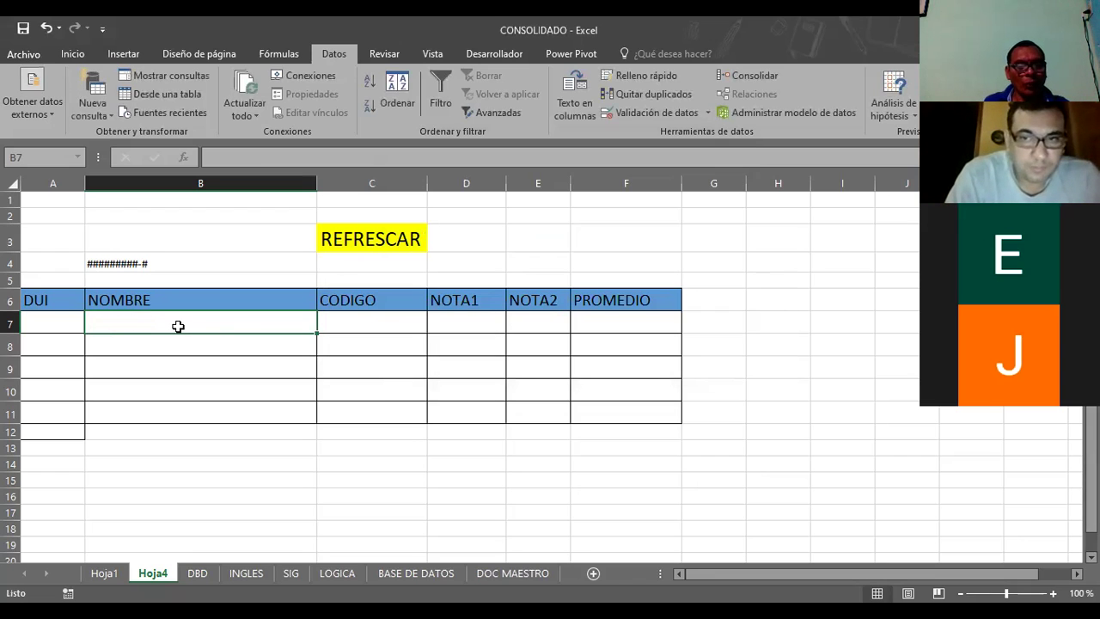
type("ASDF")
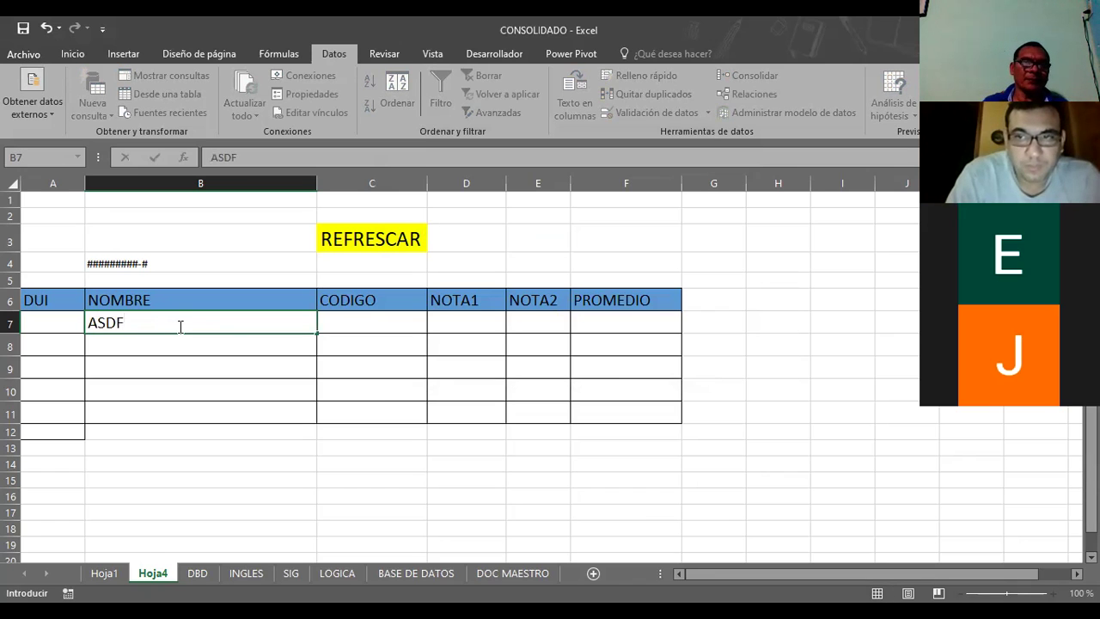
key("BackSpace")
key("BackSpace")
key("BackSpace")
type("ANA")
key("Return")
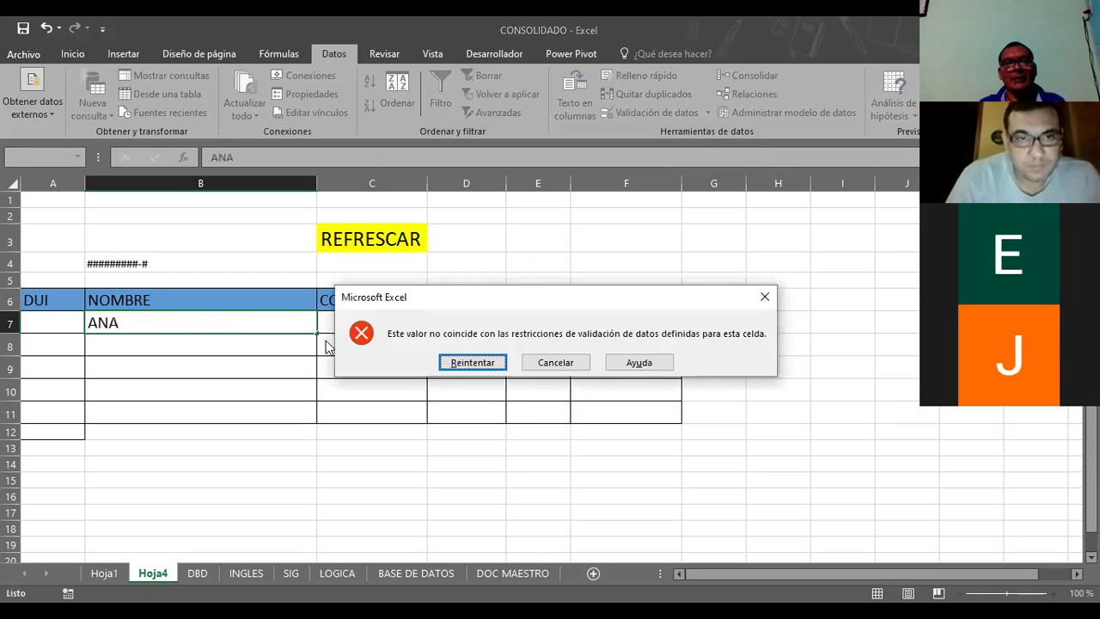
left_click(540, 362)
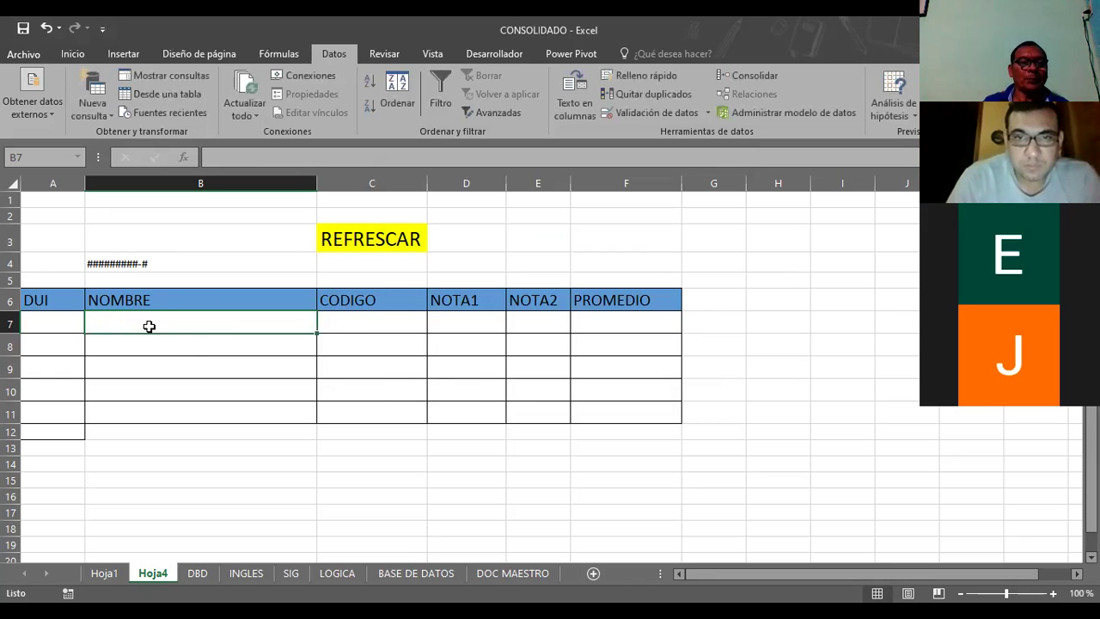
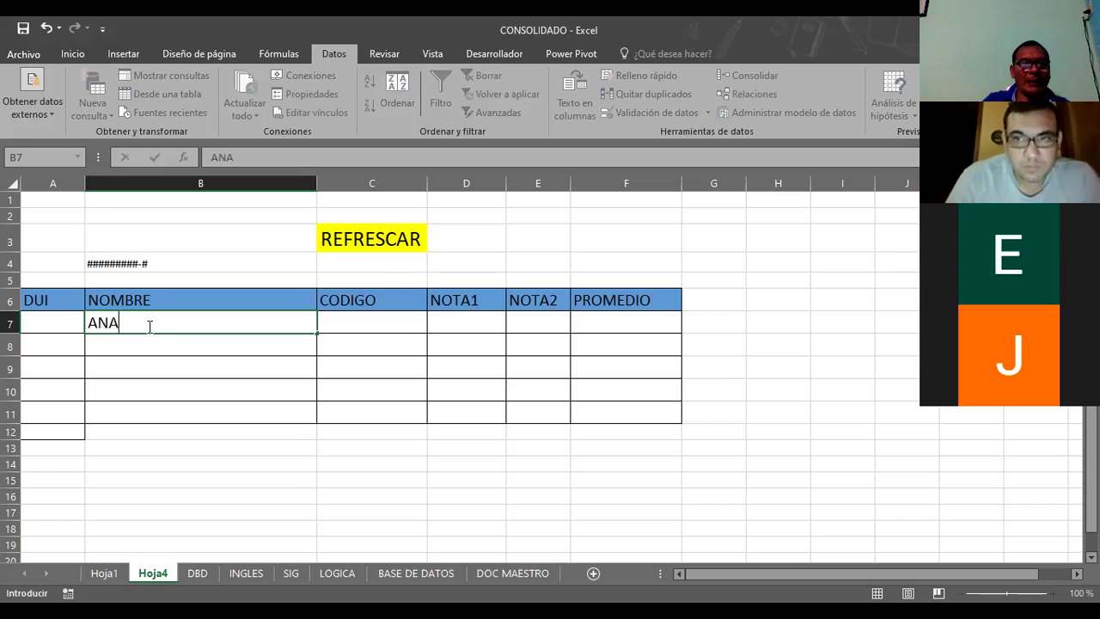
Test a three-word full name in B7, cancel its rejection, and reopen Validación de datos
key("Return")
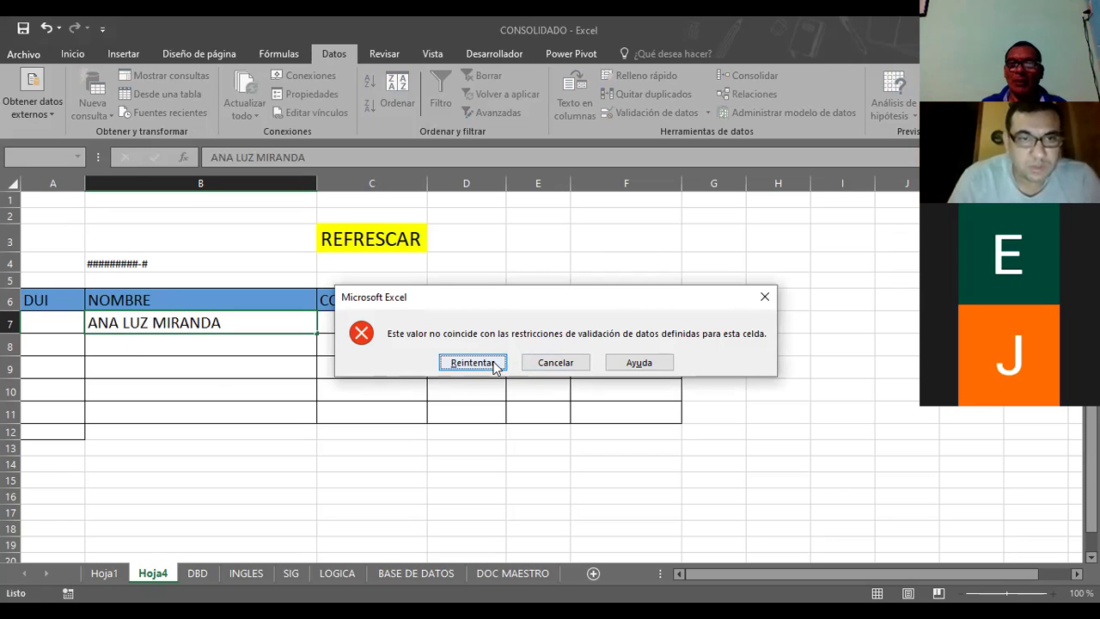
left_click(542, 362)
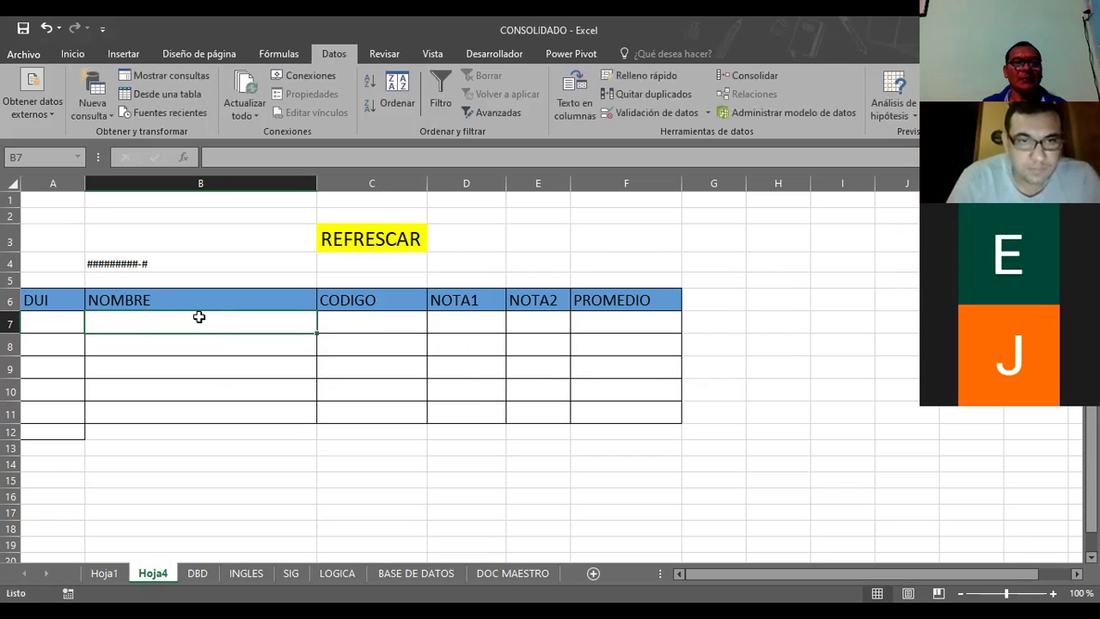
left_click(702, 109)
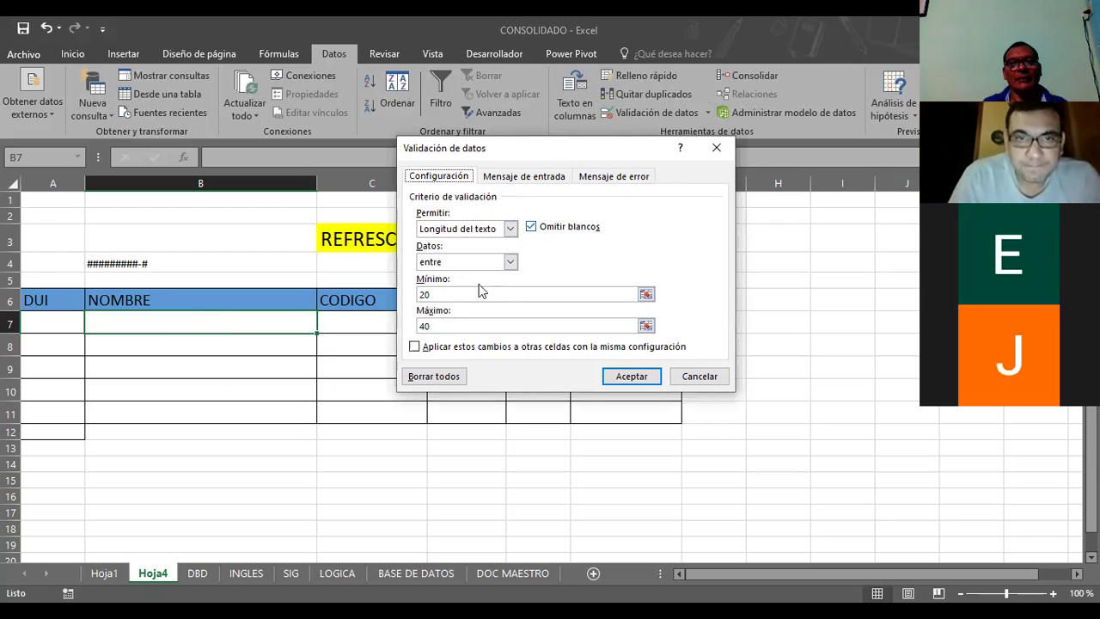
Lower B7's minimum text length to 10 and confirm a short test name is still rejected
left_click(449, 293)
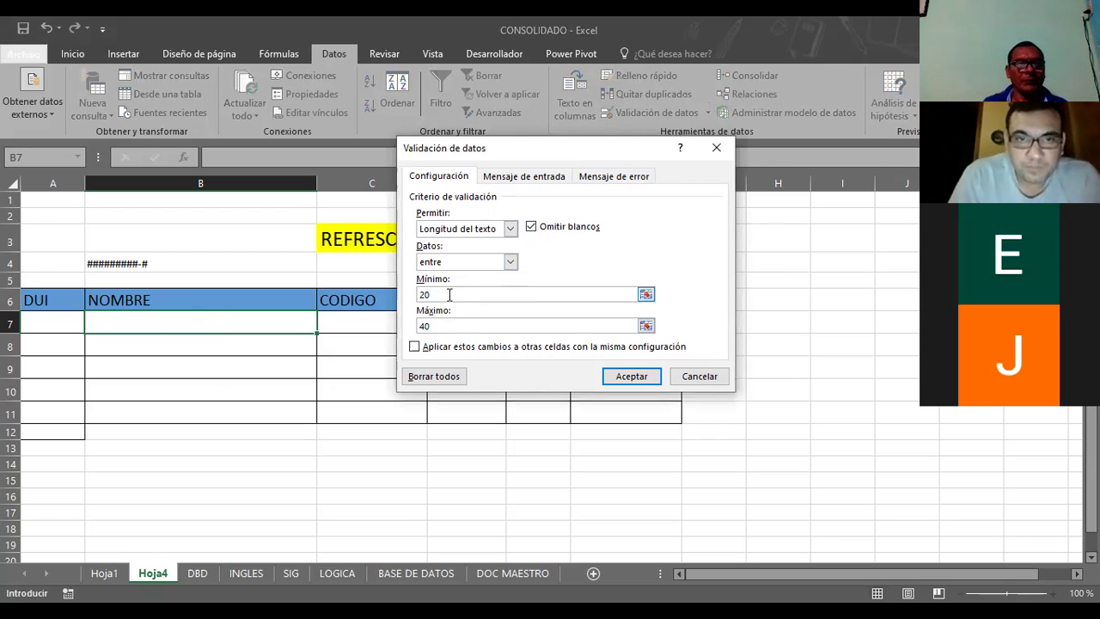
type("10")
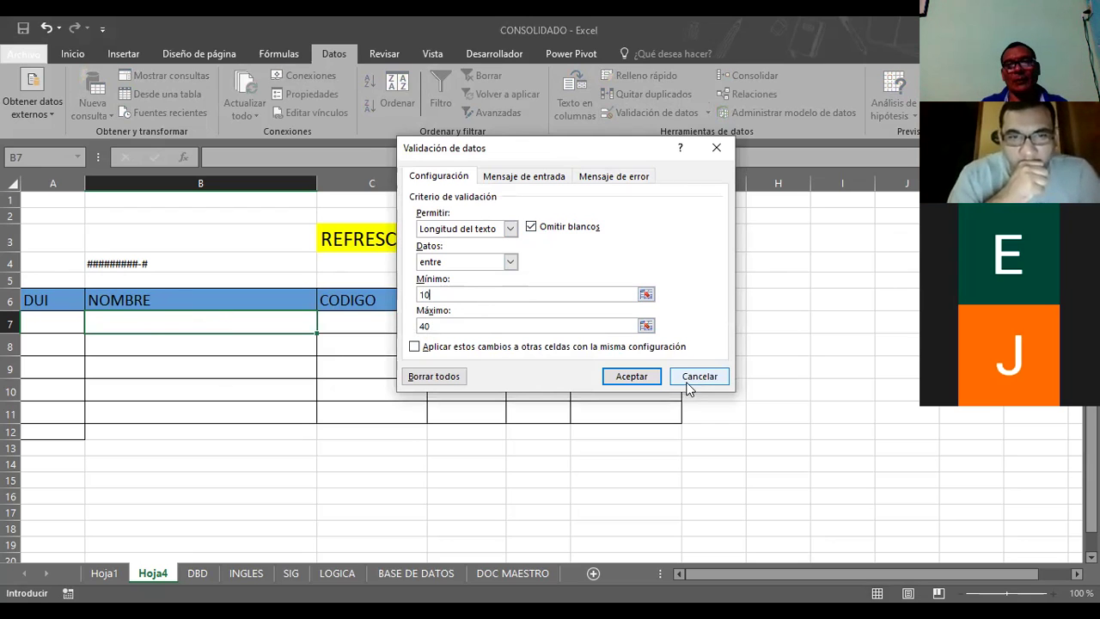
left_click(636, 380)
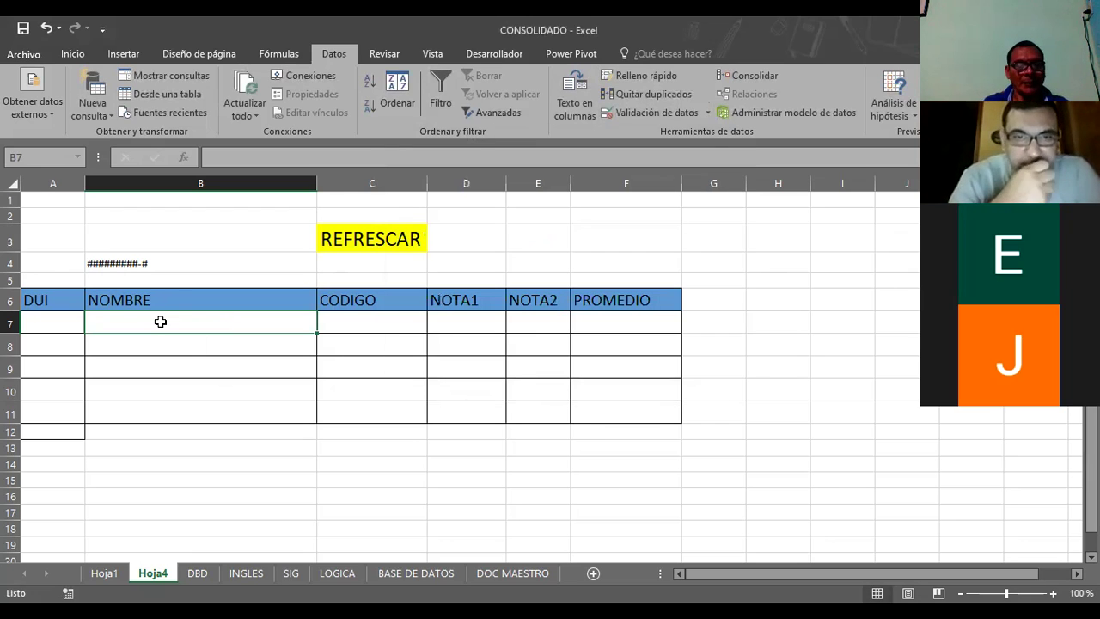
type("ANA LUZ")
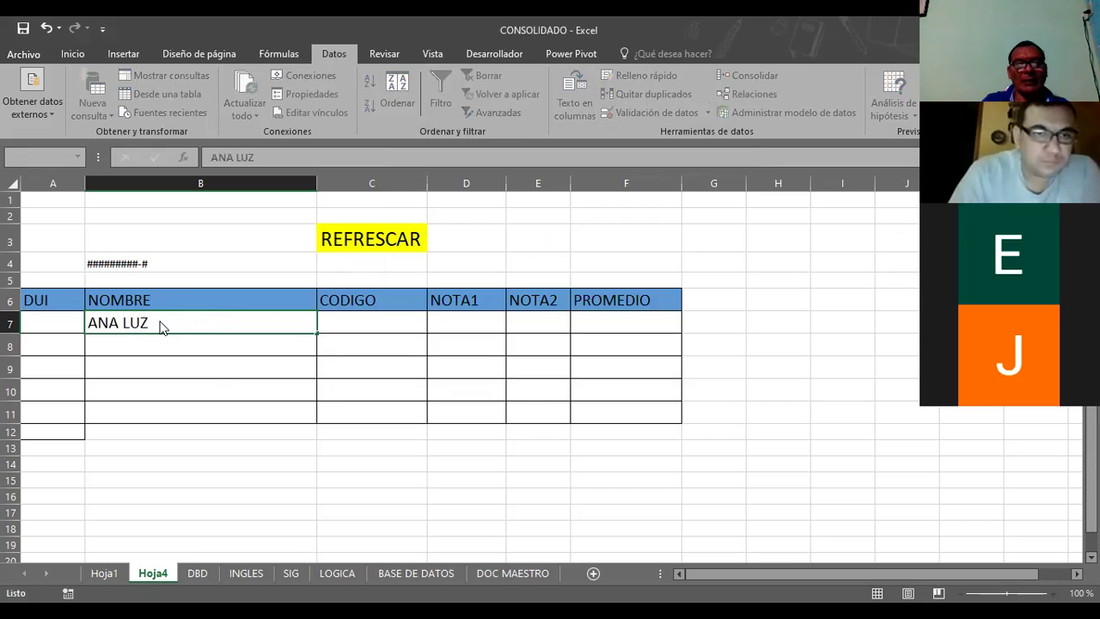
key("Return")
left_click(560, 362)
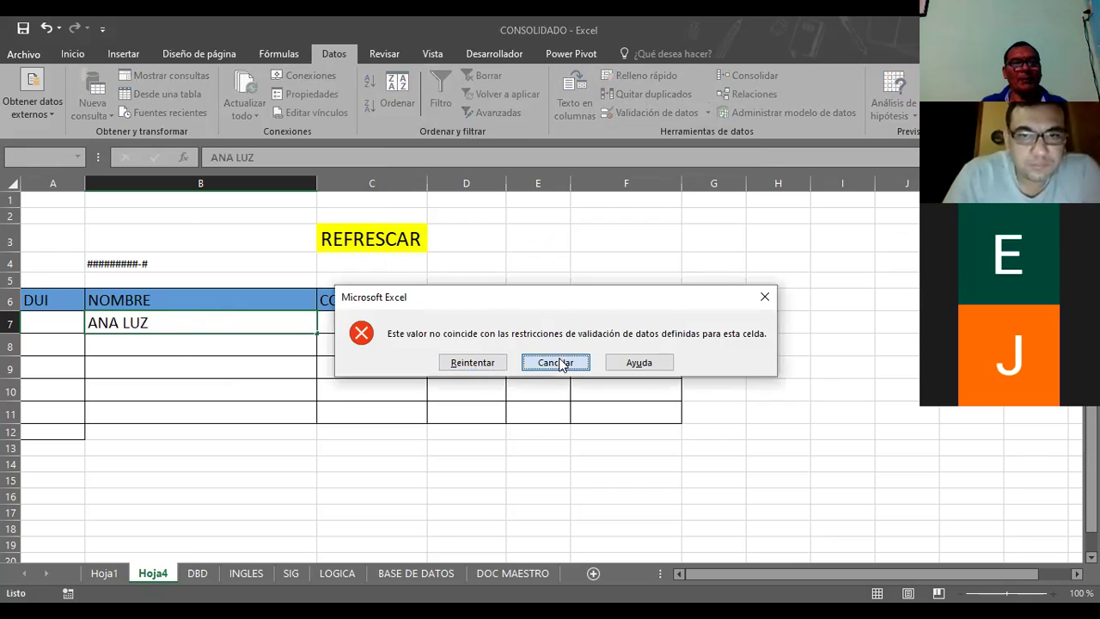
Change B7's text-length rule to a minimum of 1 and maximum of 40
right_click(174, 331)
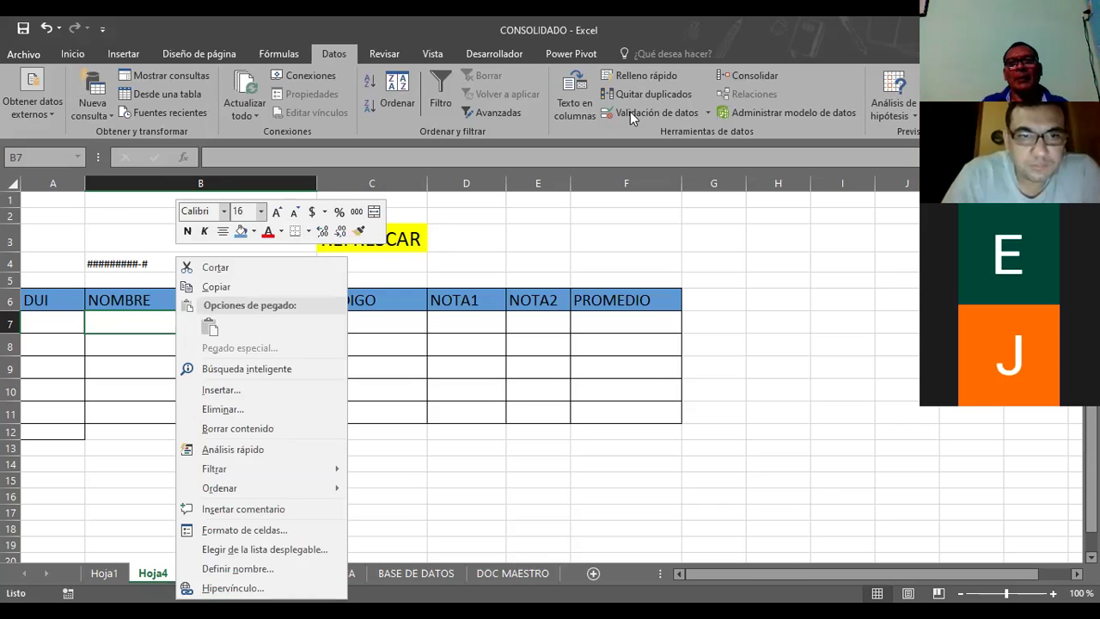
left_click(629, 111)
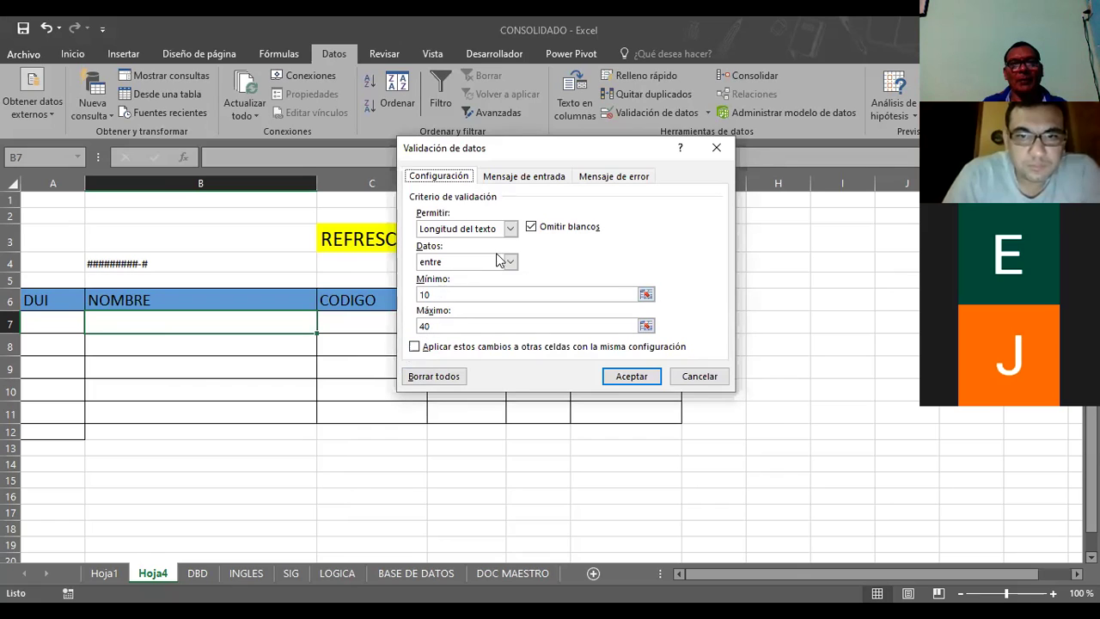
left_click(512, 229)
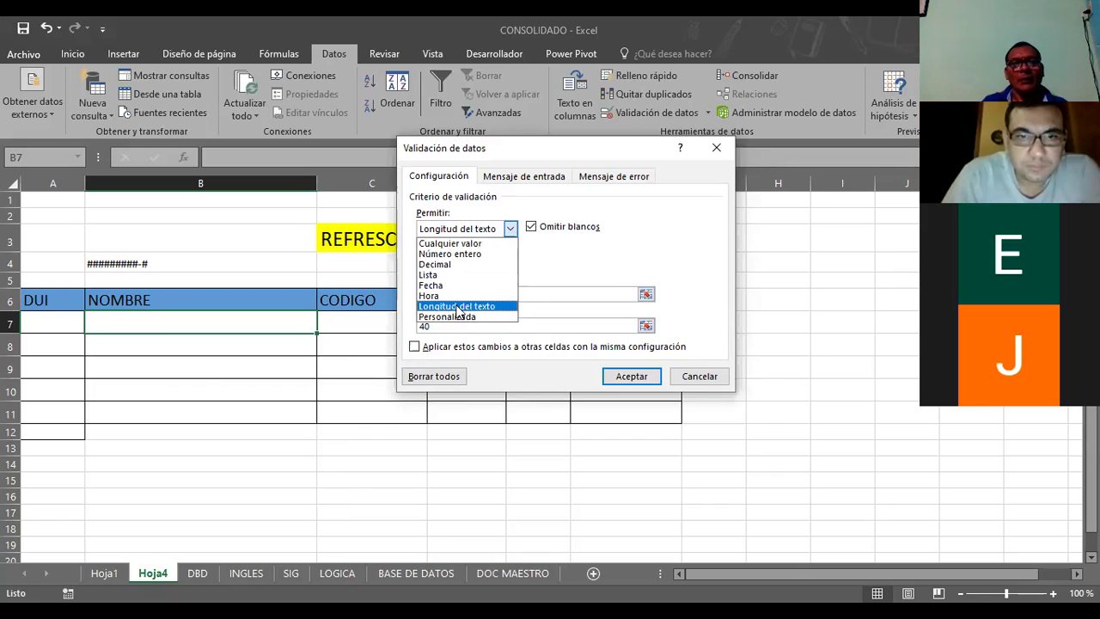
left_click(457, 307)
left_click(459, 296)
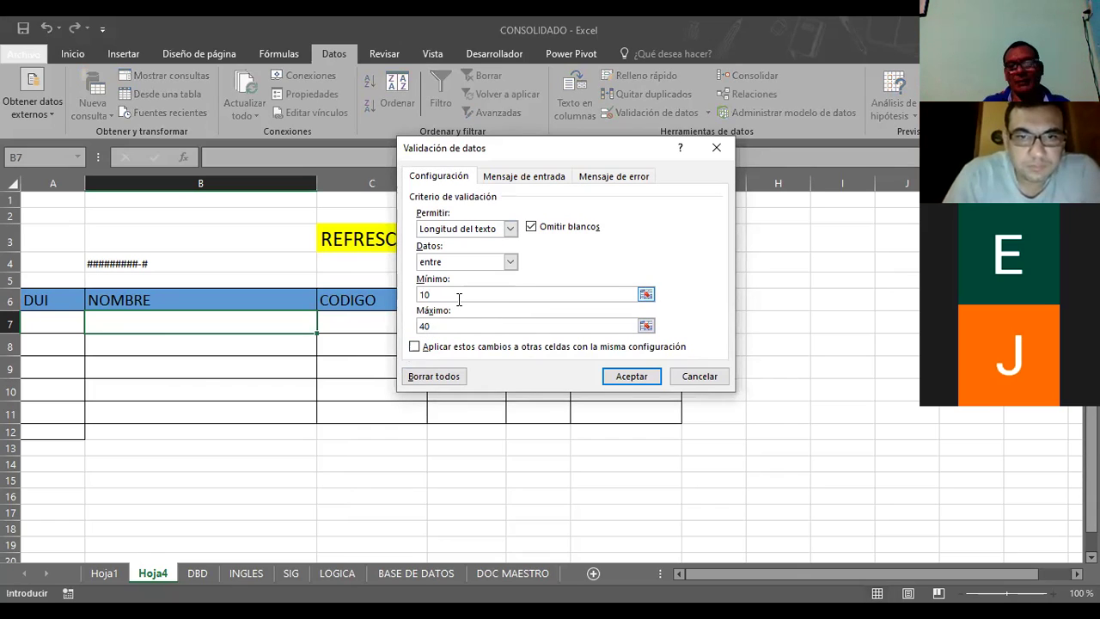
left_click(627, 375)
Enter test values DF and DSF in B7:B8, then clear both cells
type("DF")
key("Return")
type("DSF")
key("Return")
key("Up")
key("Up")
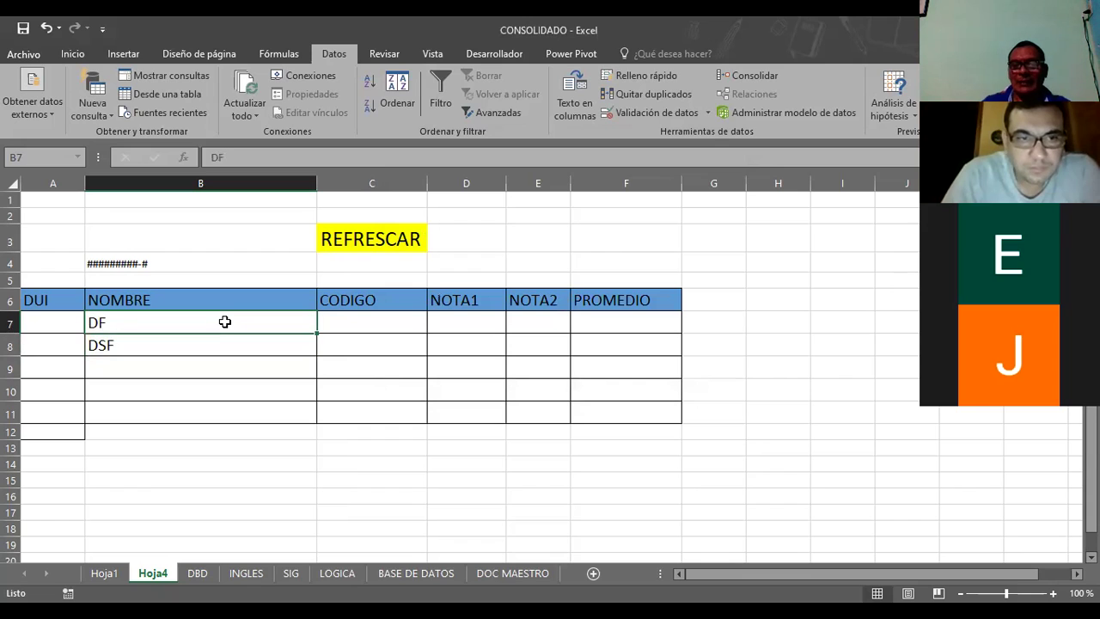
key("Delete")
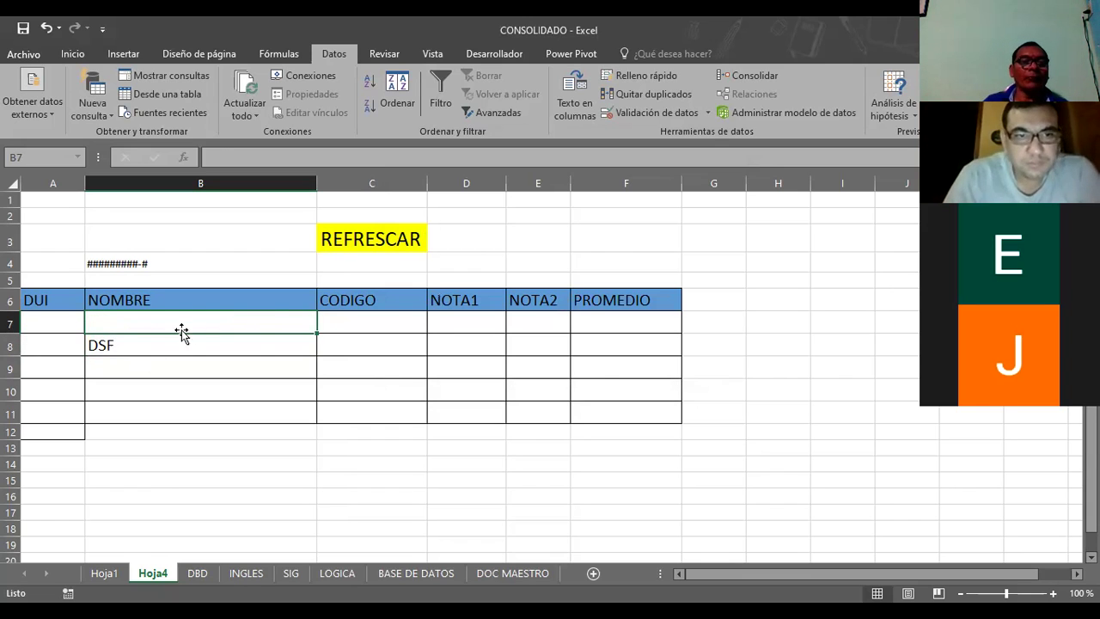
left_click(106, 347)
key("Delete")
left_click(145, 323)
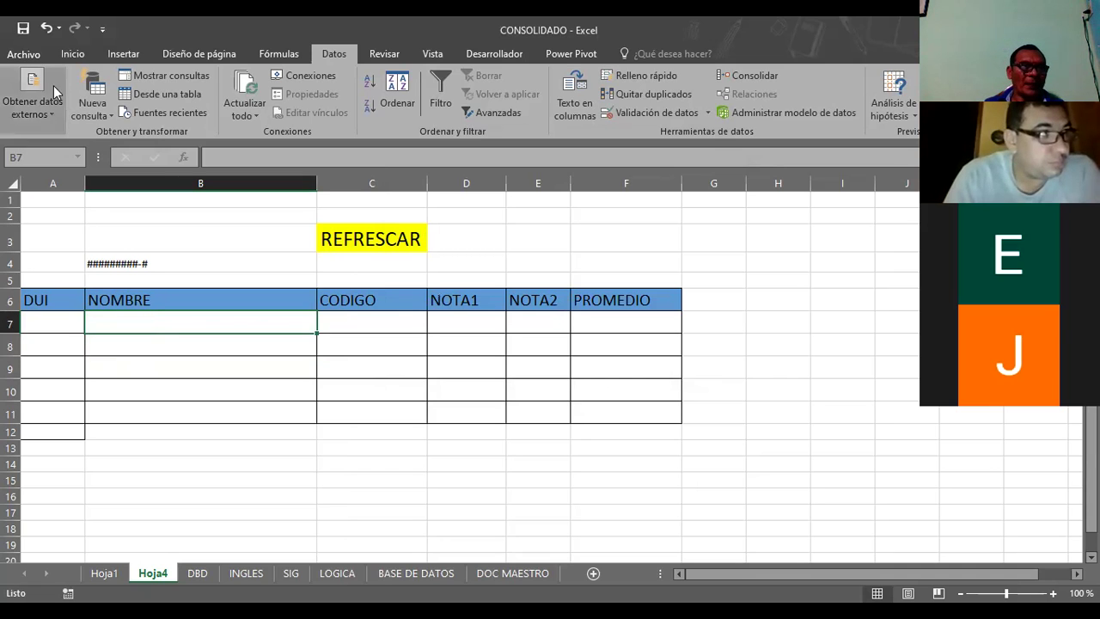
left_click(72, 54)
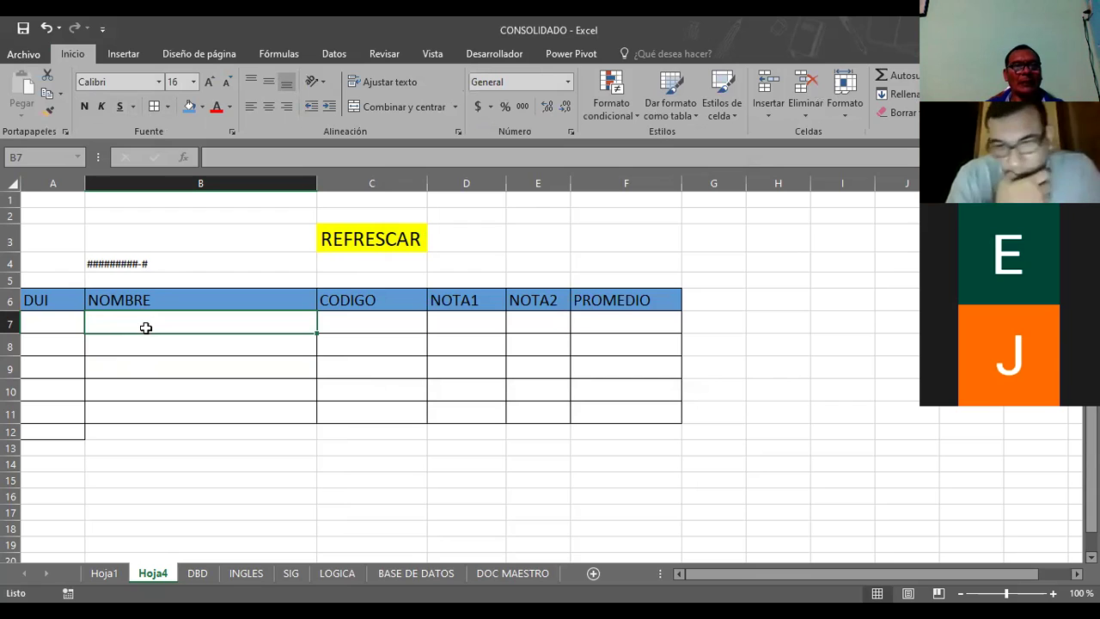
Copy B7 with its validation into B8:B12 using Pegado especial, Todo
right_click(150, 360)
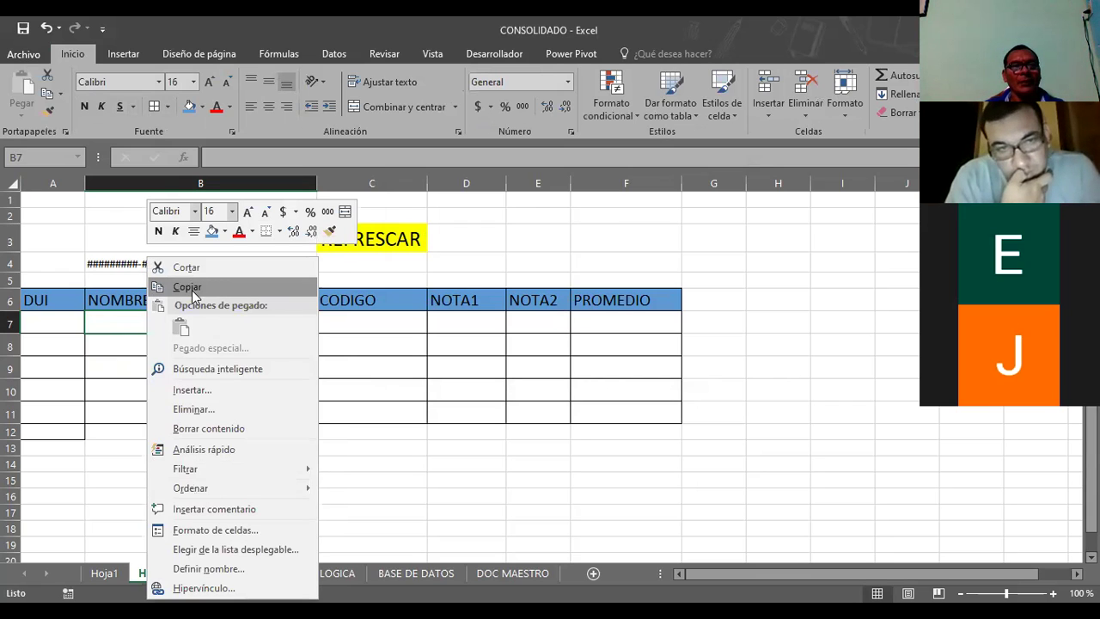
left_click(192, 287)
left_click(196, 350)
left_click_drag(196, 350, 195, 429)
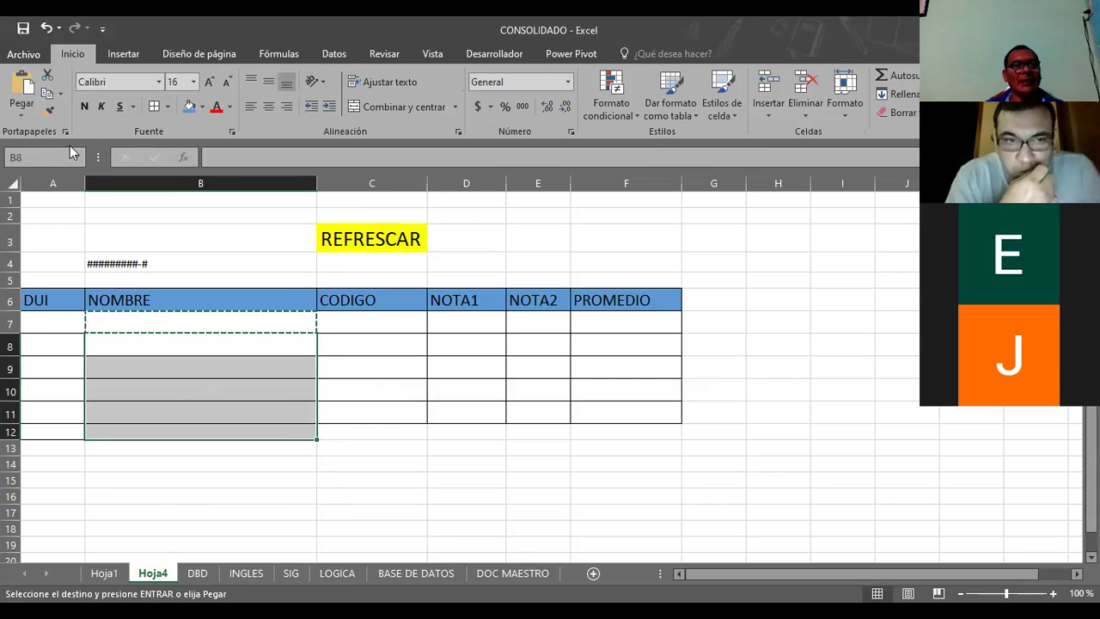
left_click(21, 117)
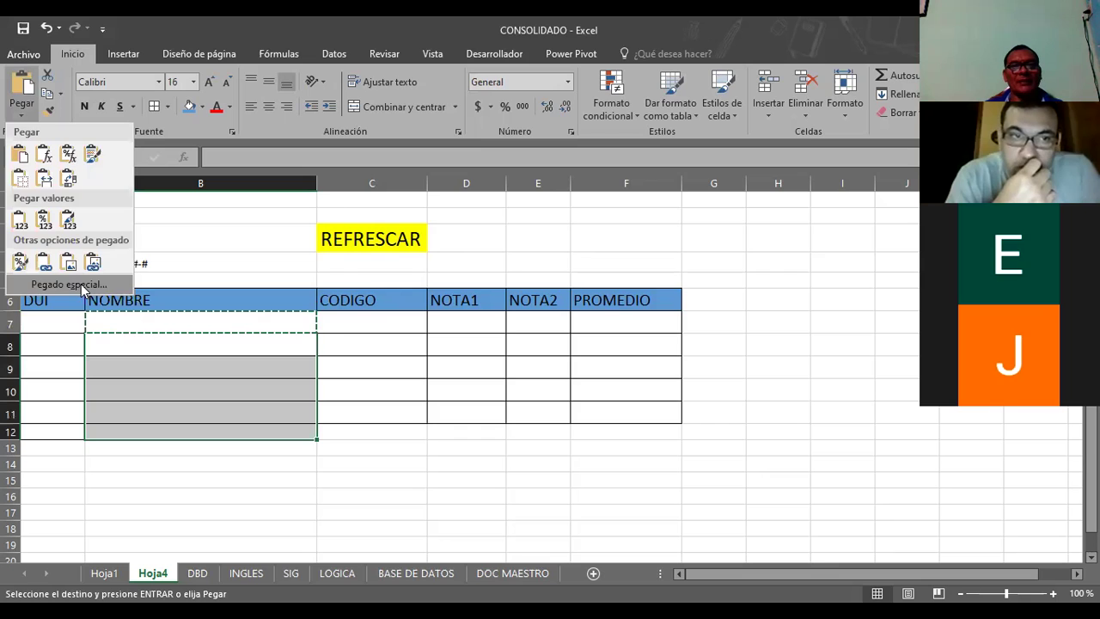
left_click(69, 284)
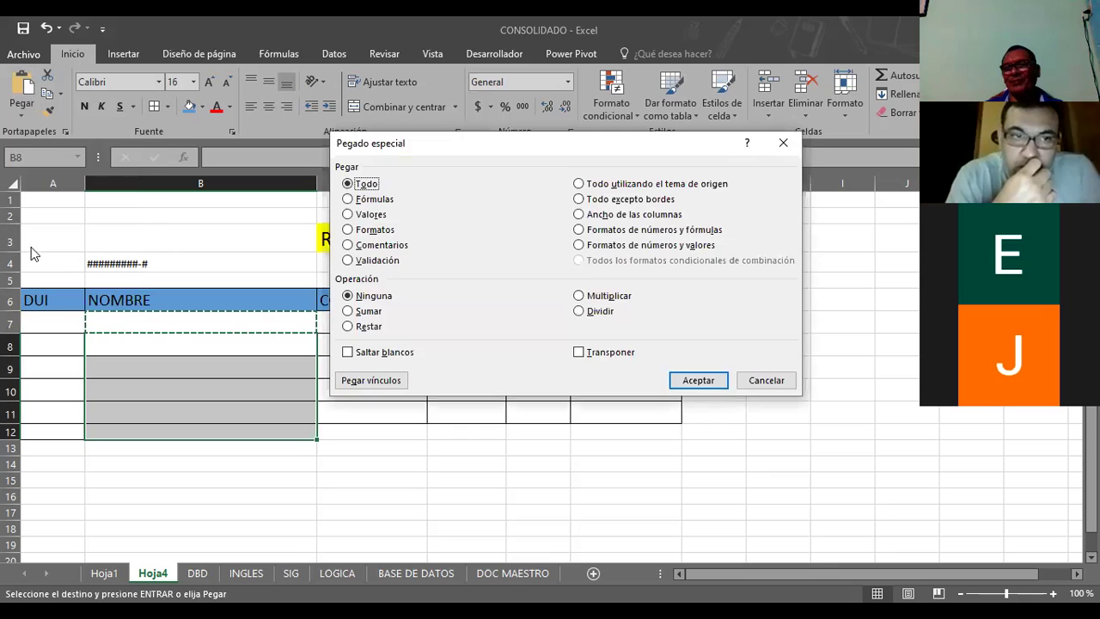
left_click(696, 381)
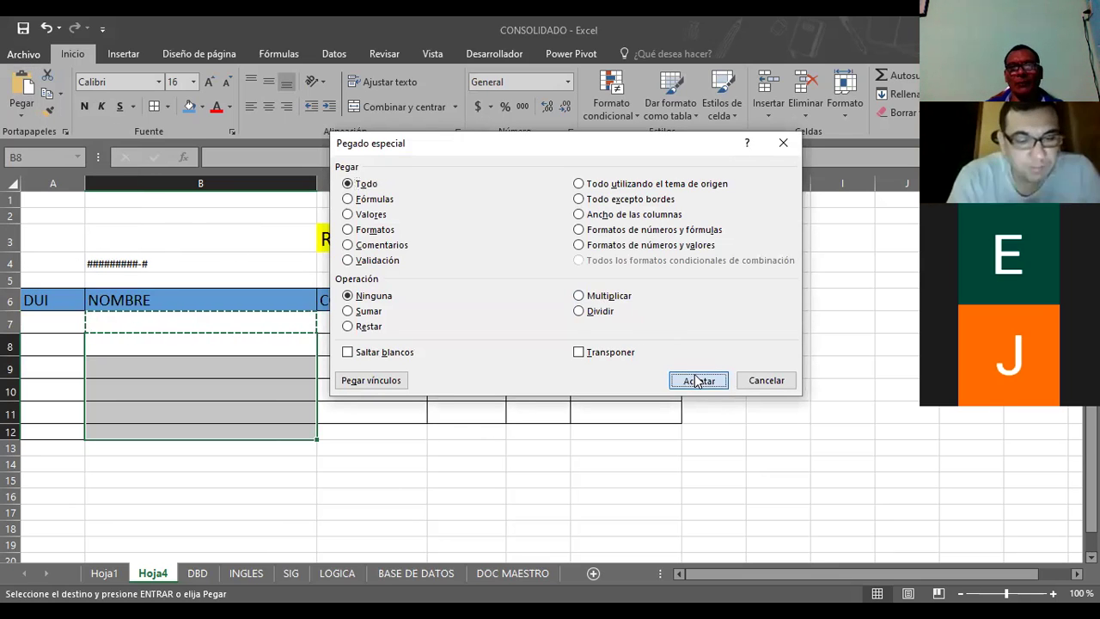
left_click(575, 251)
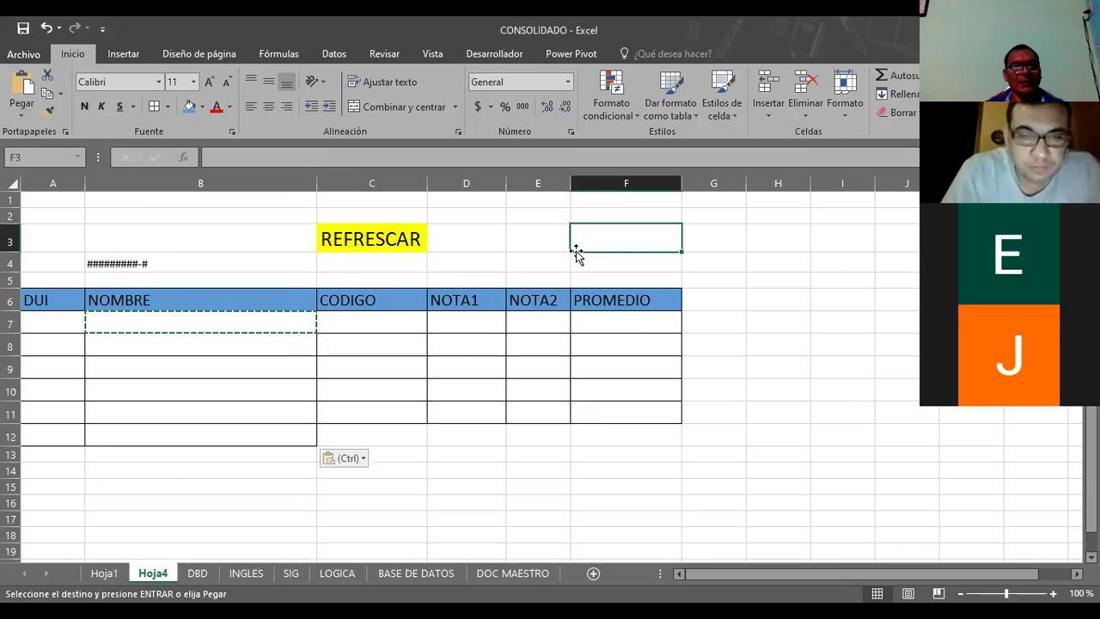
Fill B7:B11 with sample names DSFSDGFDG, DGDFDFGDFGDFG, DFGDFG, DFGDFGD and G
left_click(195, 323)
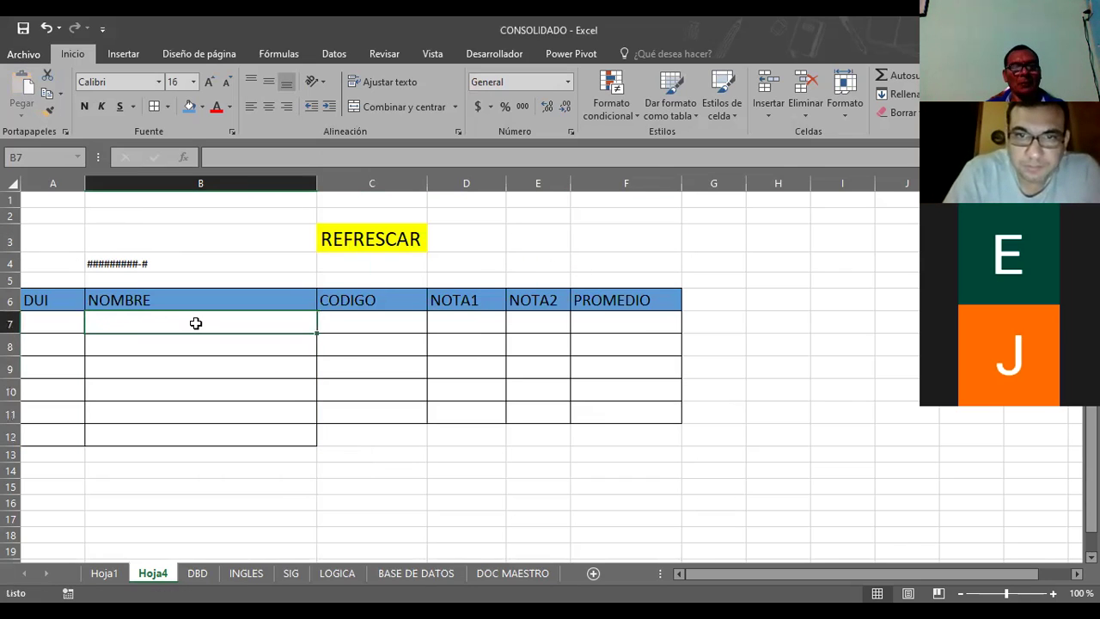
type("DSFSDGFDG")
key("Return")
type("DGDF")
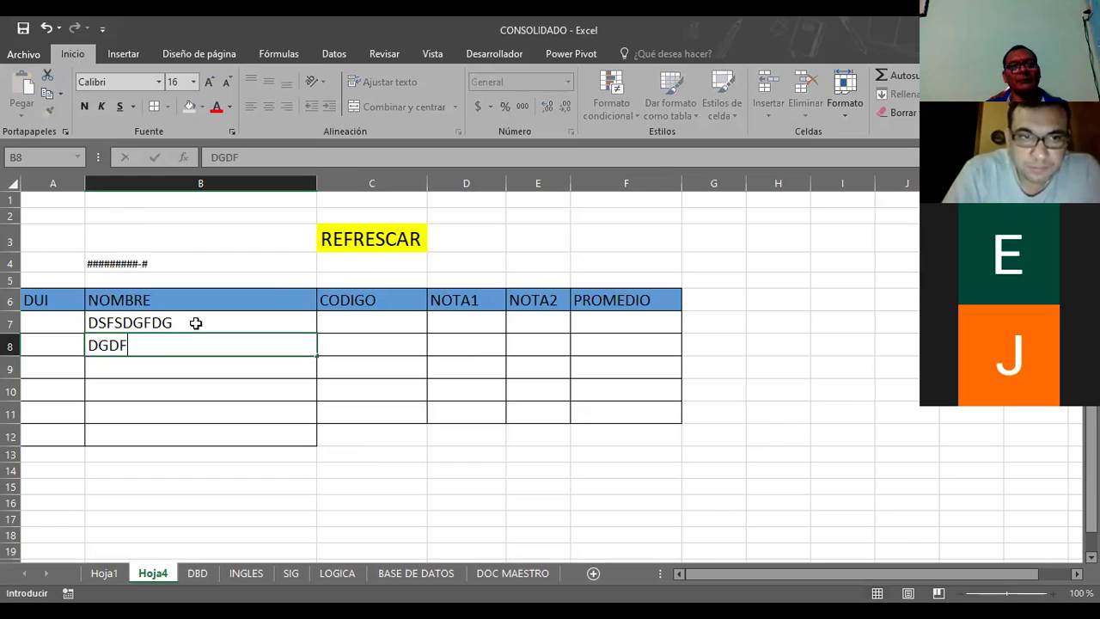
type("DFGDFGDFG")
key("Return")
type("DFGDF")
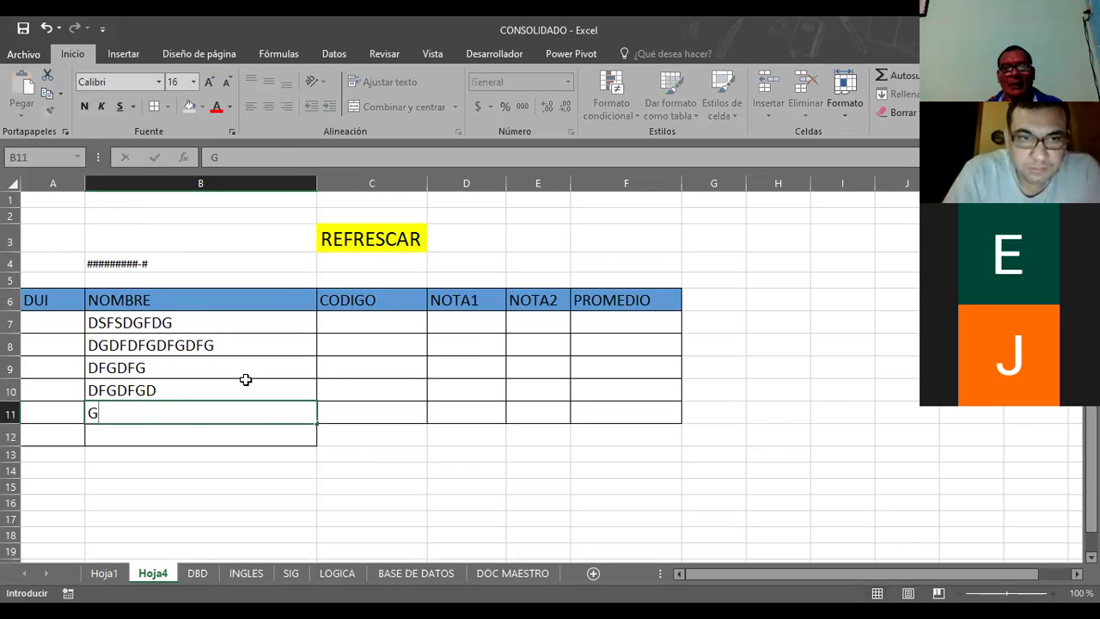
left_click(378, 322)
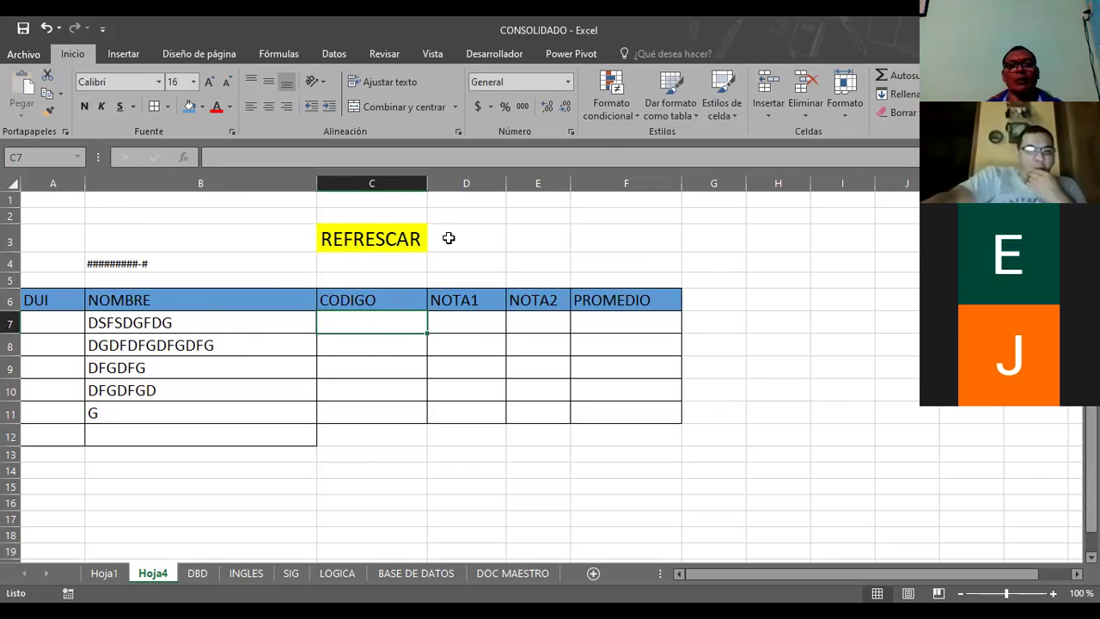
Restrict C7 to whole numbers between 3 and 11 via Validación de datos
left_click(337, 50)
left_click(675, 109)
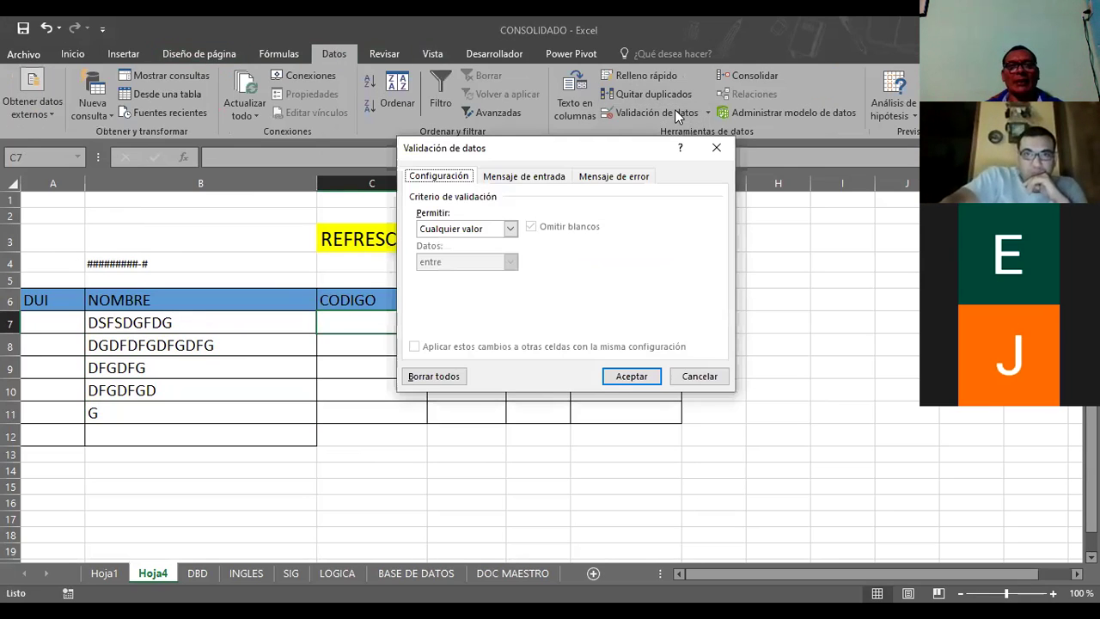
left_click(511, 228)
left_click(453, 254)
left_click(450, 293)
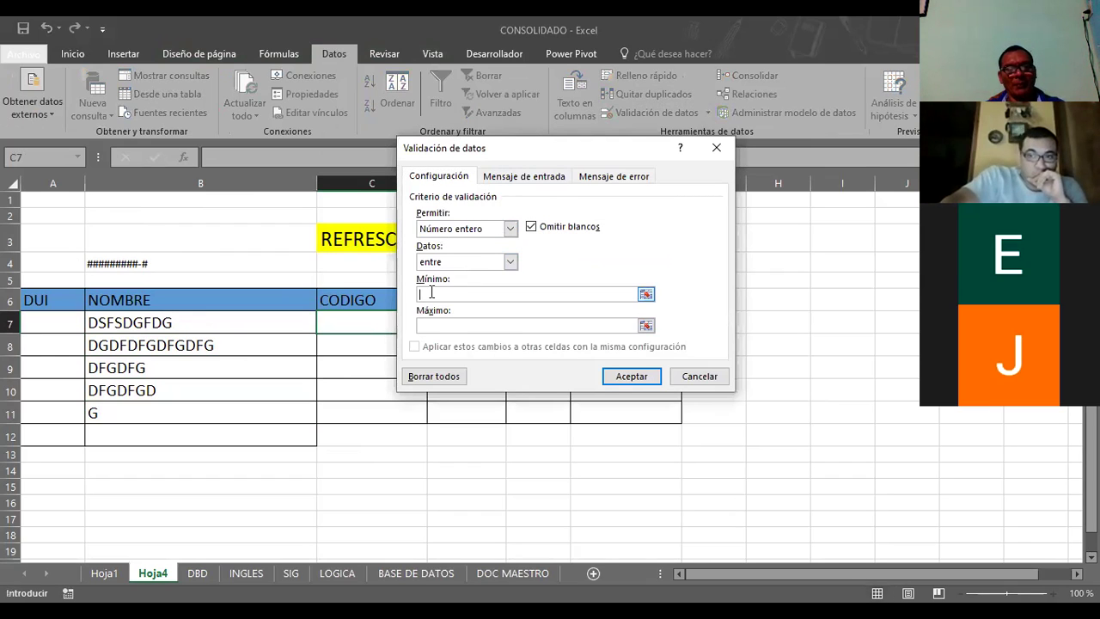
type("5")
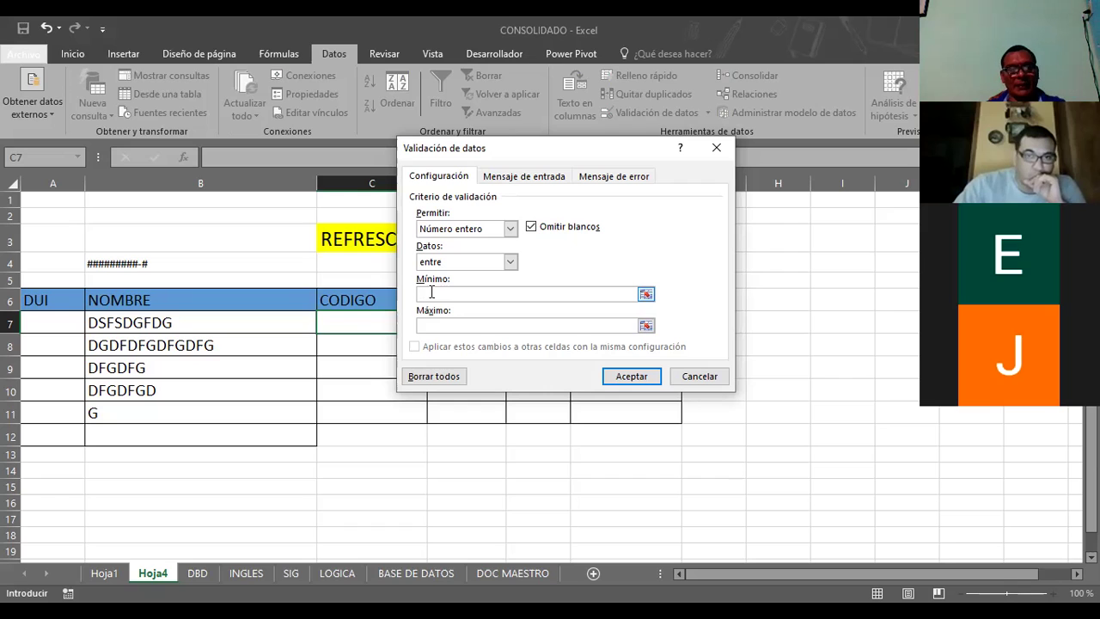
left_click(444, 327)
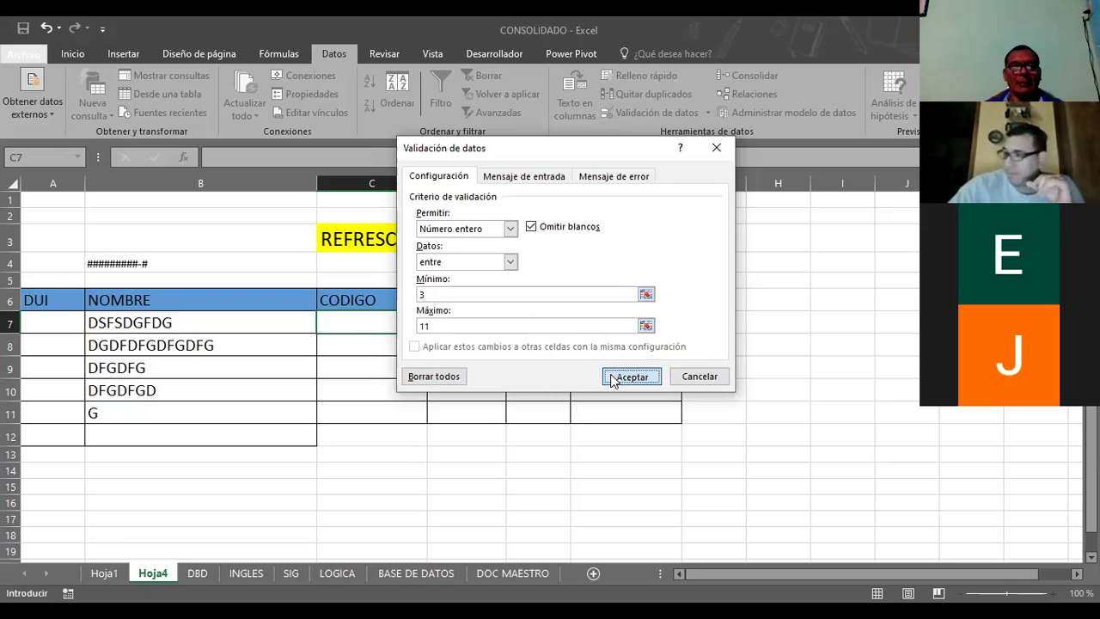
left_click(632, 376)
Test C7 with 123 and 1234567, cancelling both rejected entries
type("123")
left_click(361, 348)
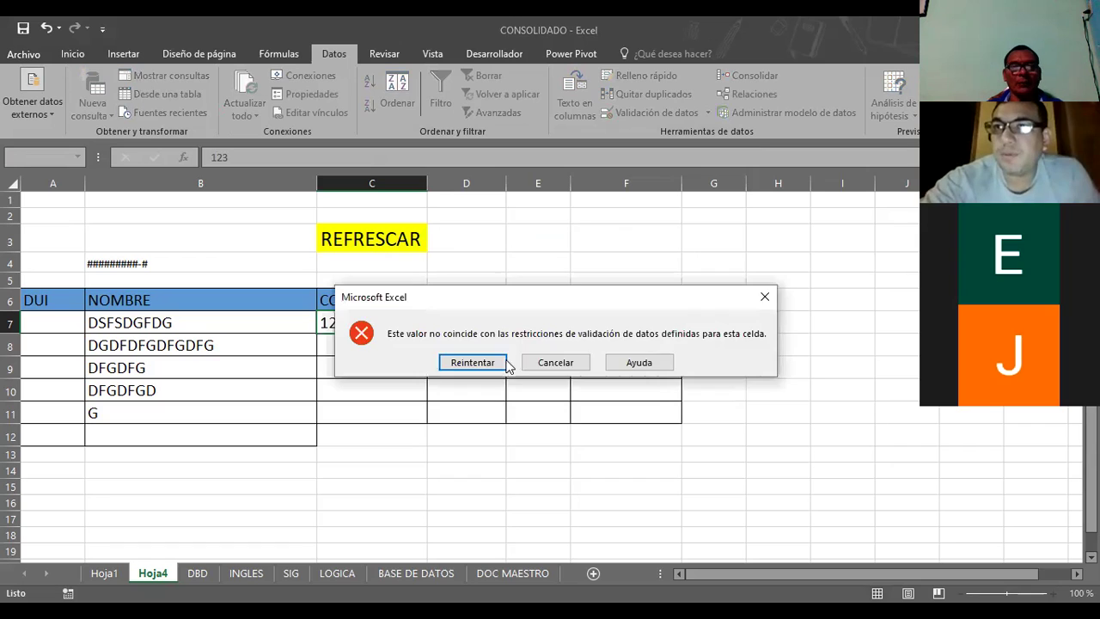
left_click(574, 366)
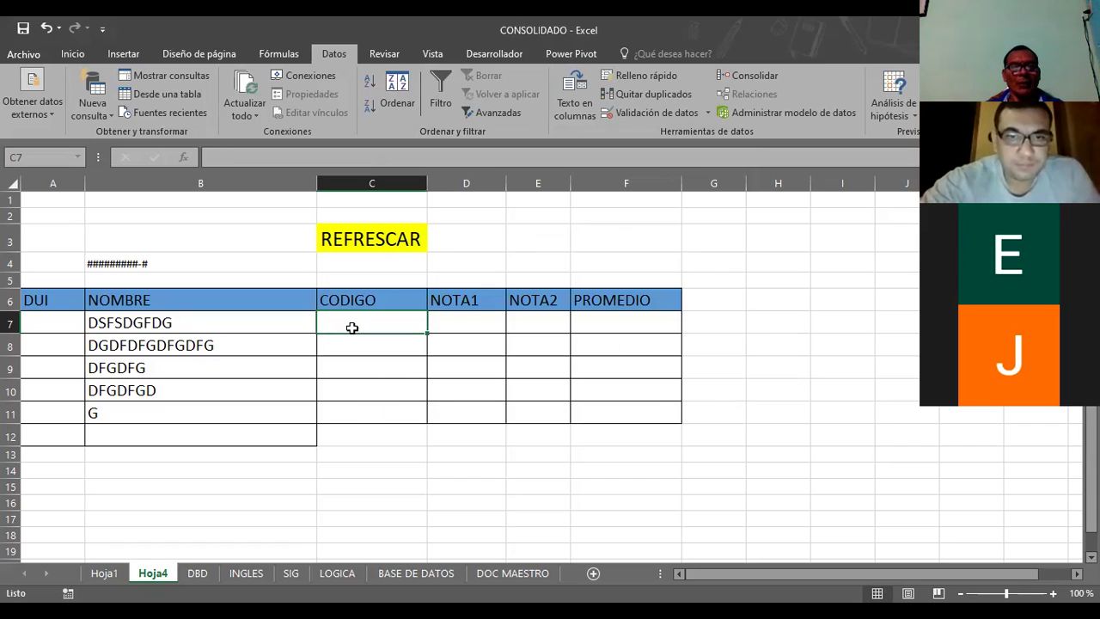
type("1234567")
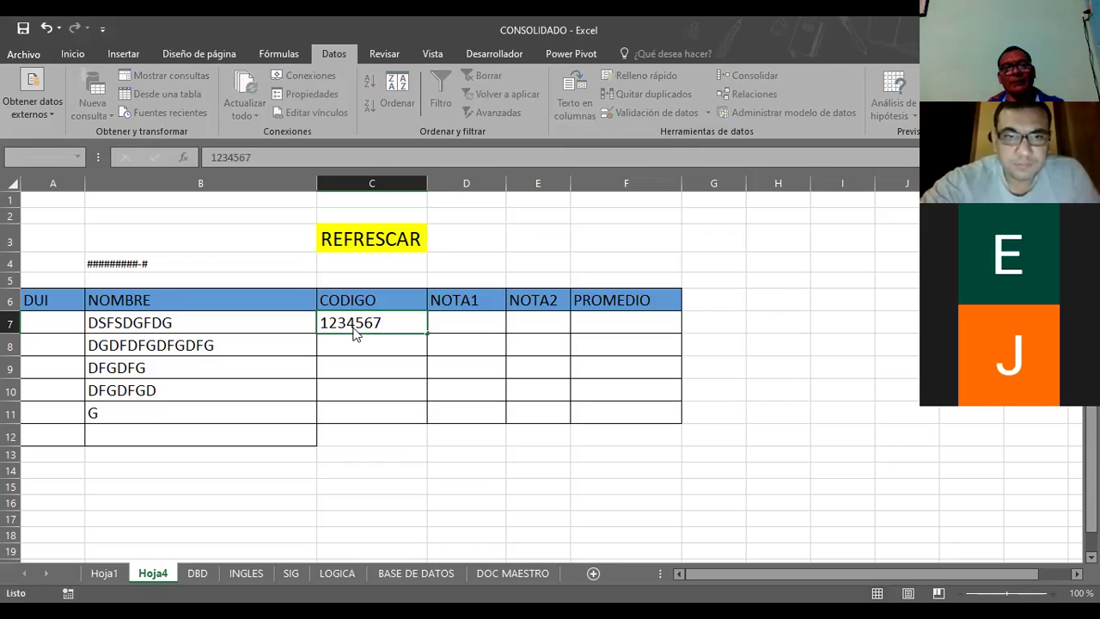
key("Return")
left_click(560, 365)
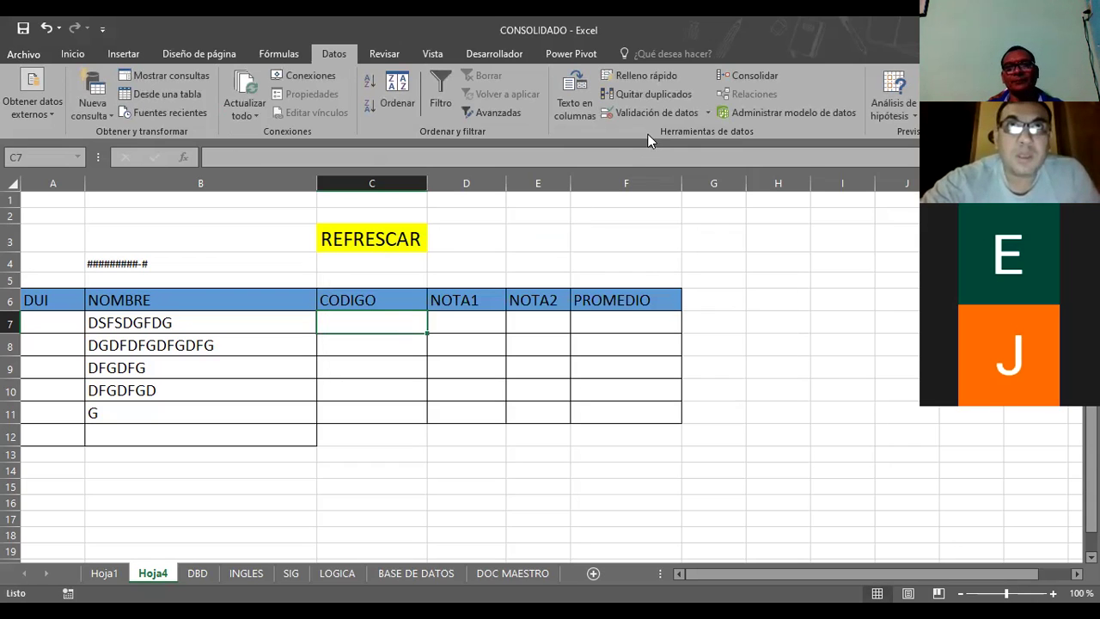
Try using a cell reference as C7's maximum limit, then discard the change
left_click(655, 113)
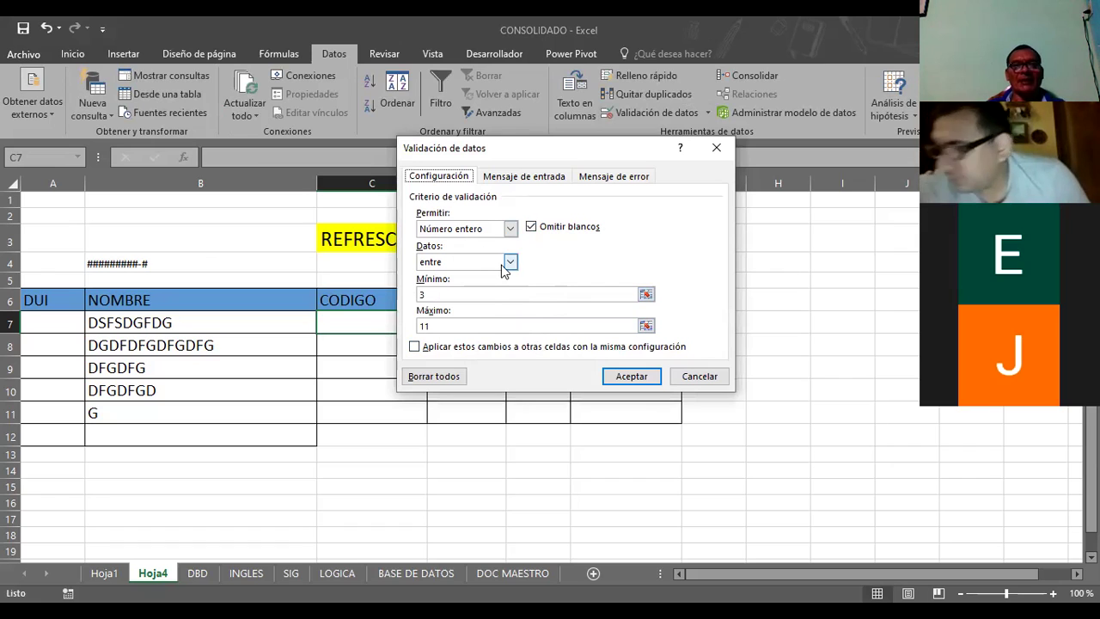
left_click(645, 326)
left_click(366, 323)
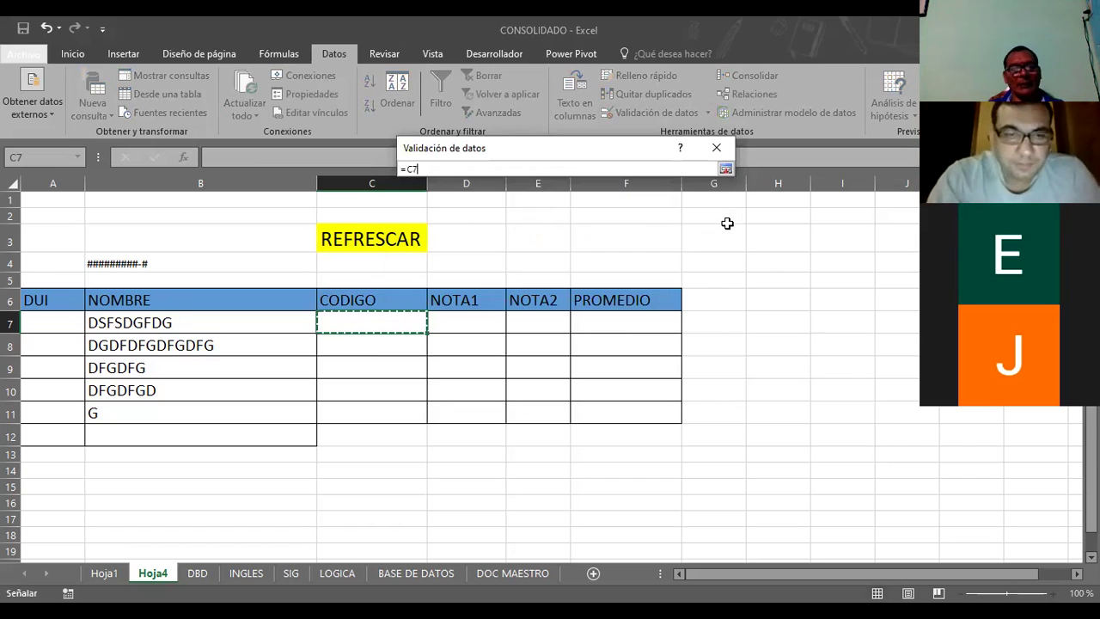
left_click(725, 168)
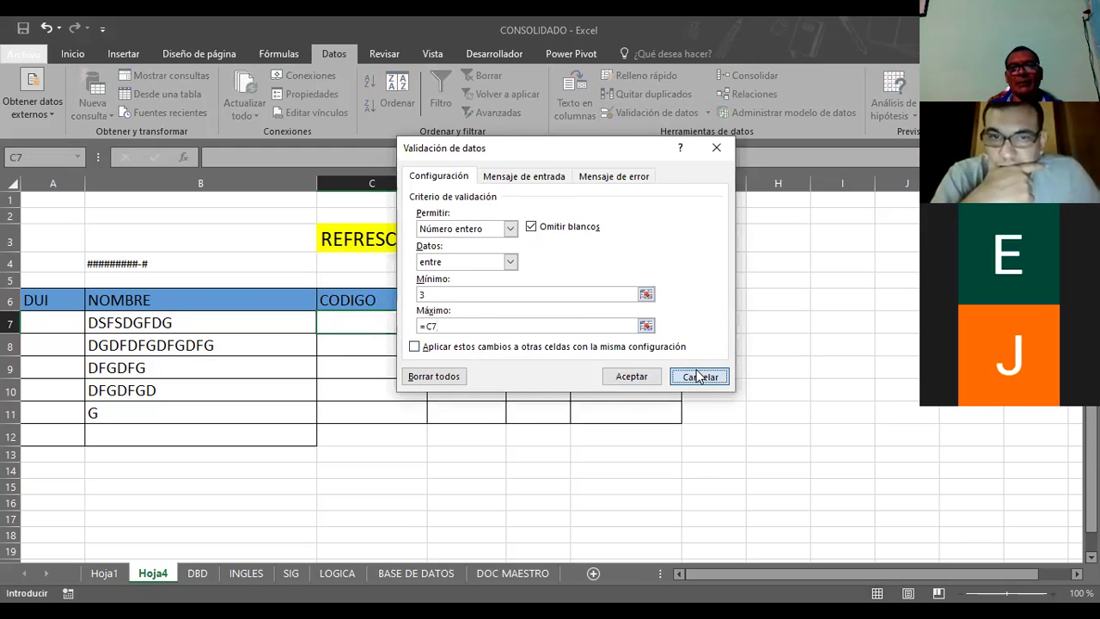
left_click(696, 374)
Change C7's whole-number rule to a minimum of 0, making the range 0 to 11
left_click(659, 115)
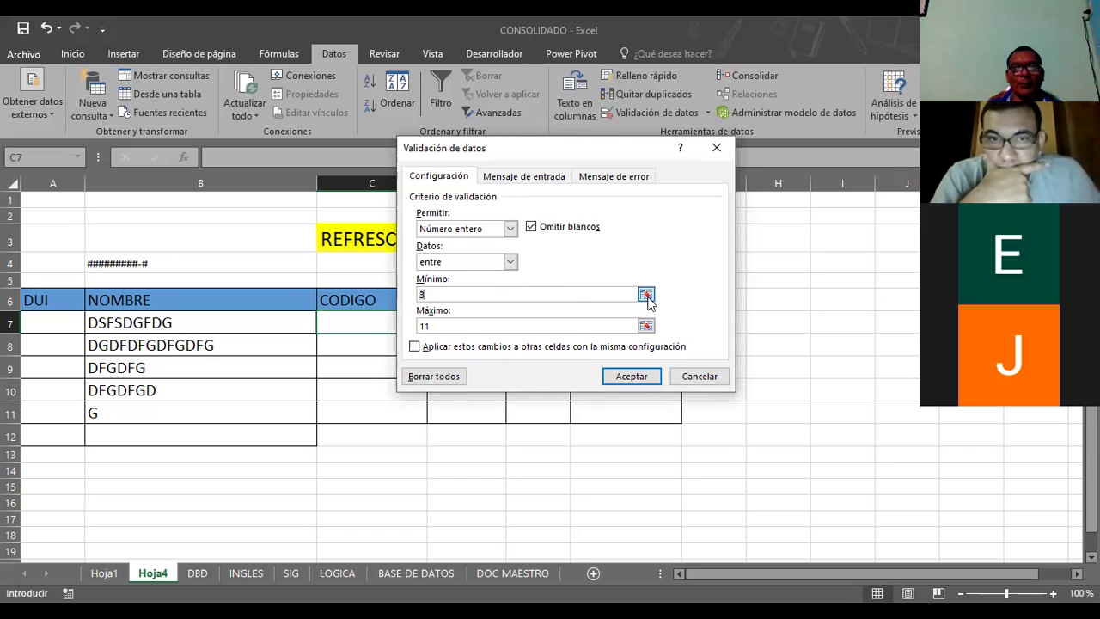
left_click(646, 295)
key("Return")
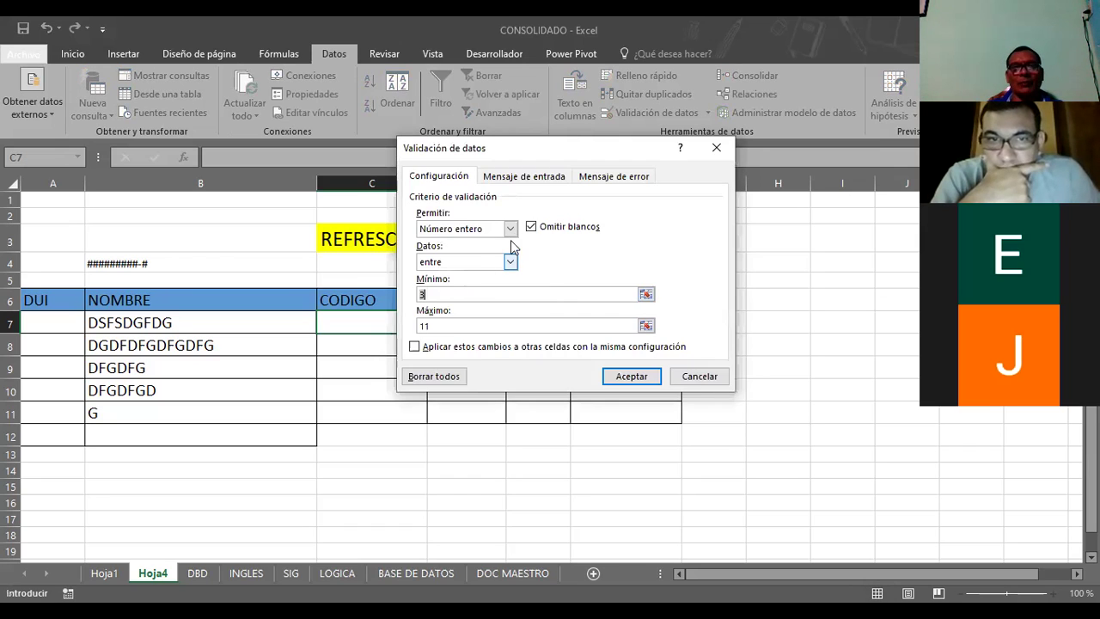
left_click(511, 230)
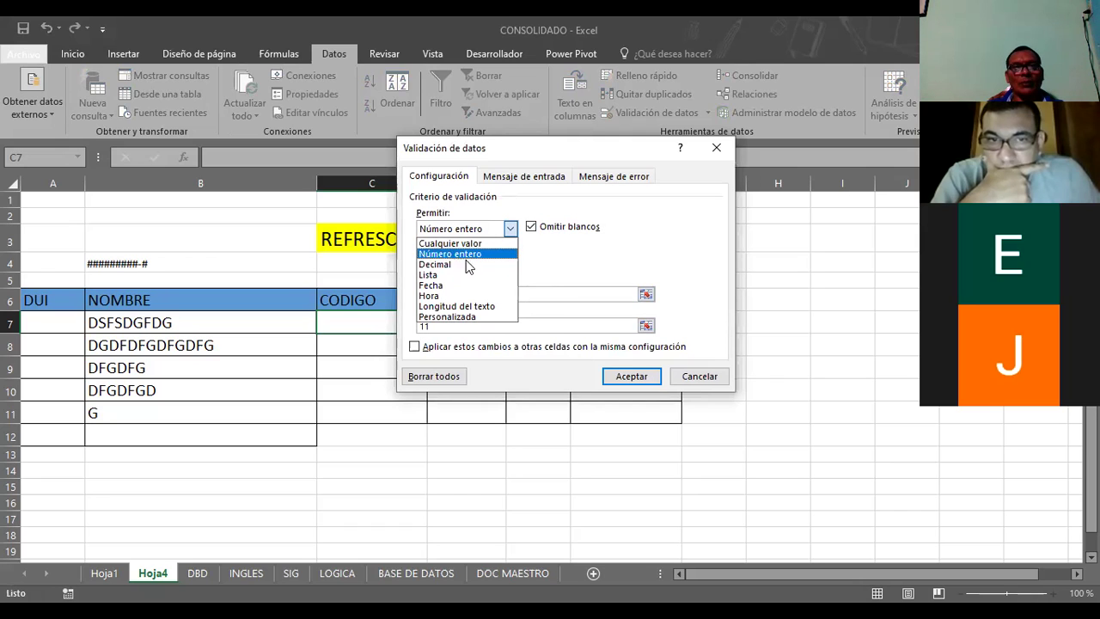
left_click(447, 255)
left_click(443, 294)
key("BackSpace")
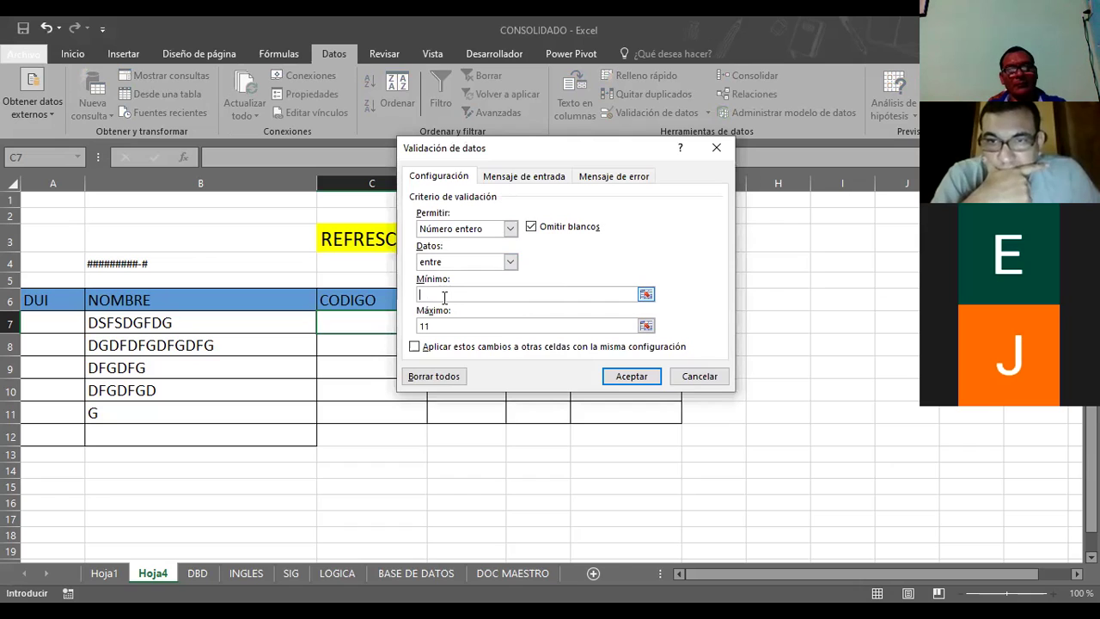
type("0")
left_click(612, 378)
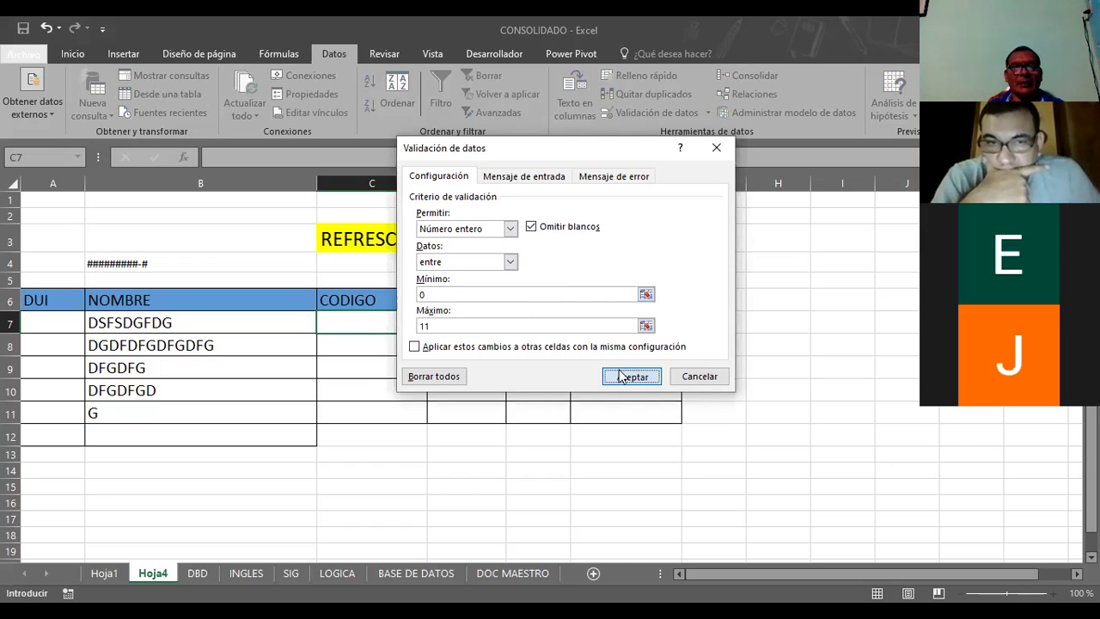
Enter test value 4 in C7, which is accepted
type("4")
key("Return")
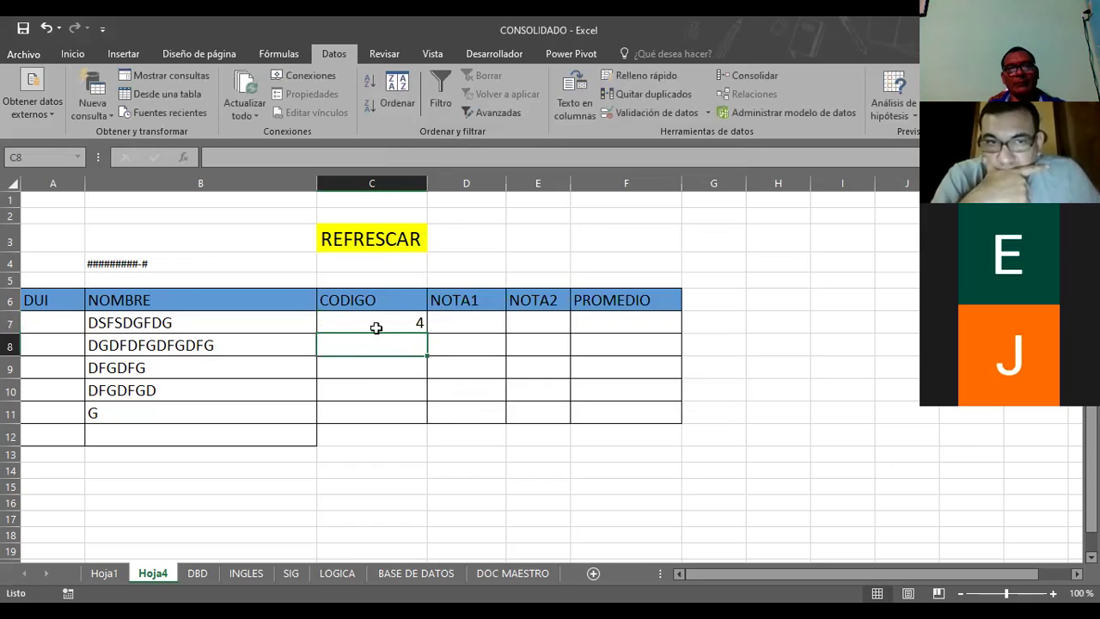
left_click(376, 323)
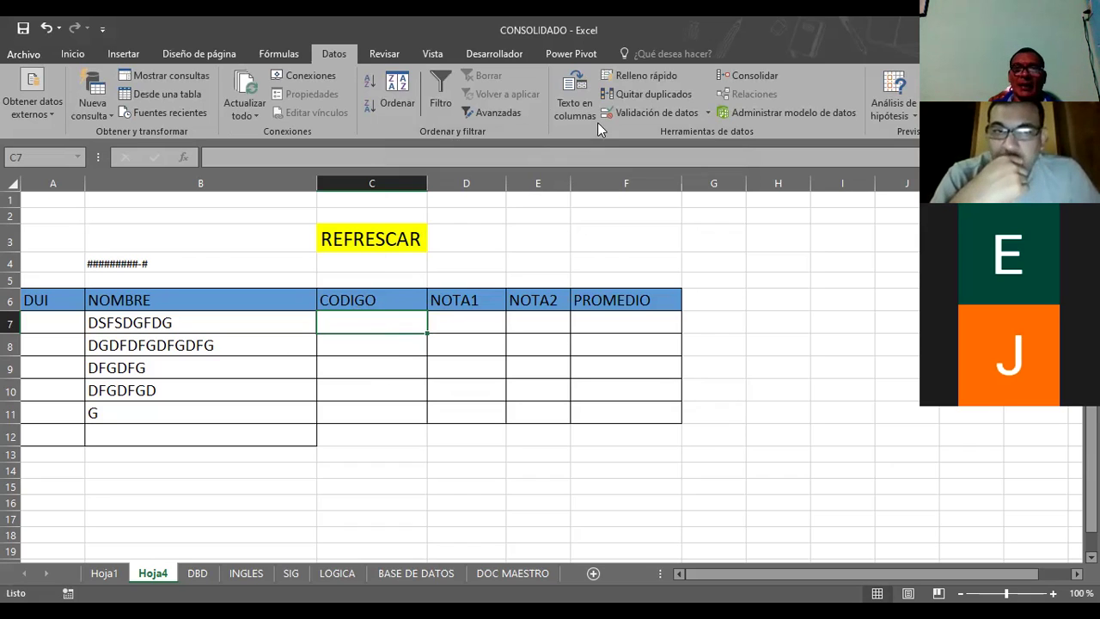
Copy C7 with its whole-number validation into C8:C12 using Pegado especial, Todo
right_click(372, 321)
left_click(451, 286)
left_click_drag(326, 343, 369, 435)
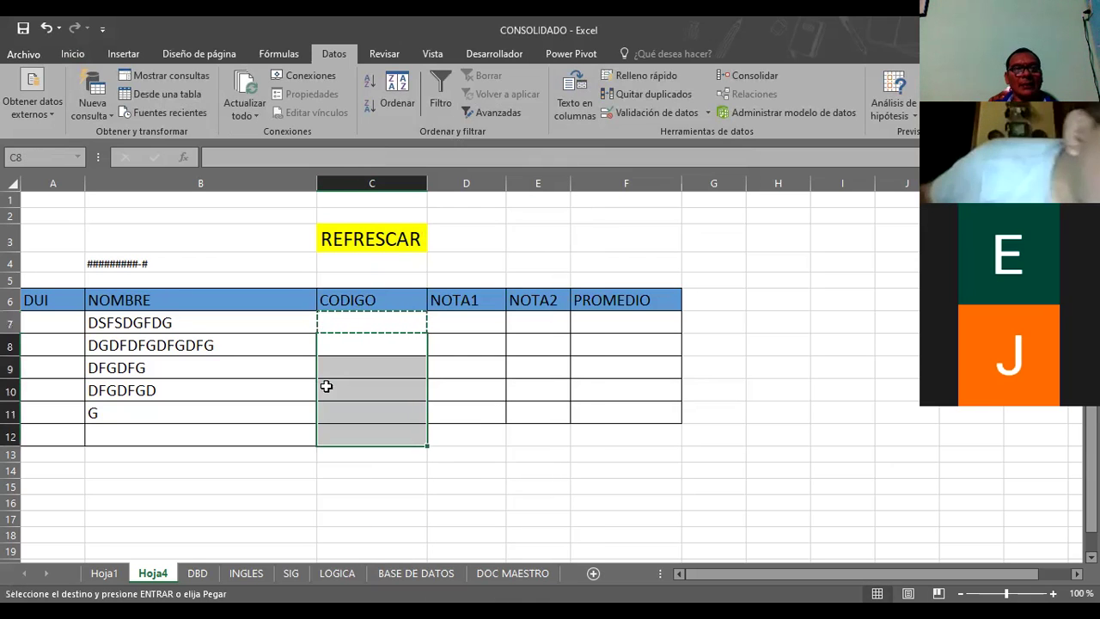
left_click(68, 54)
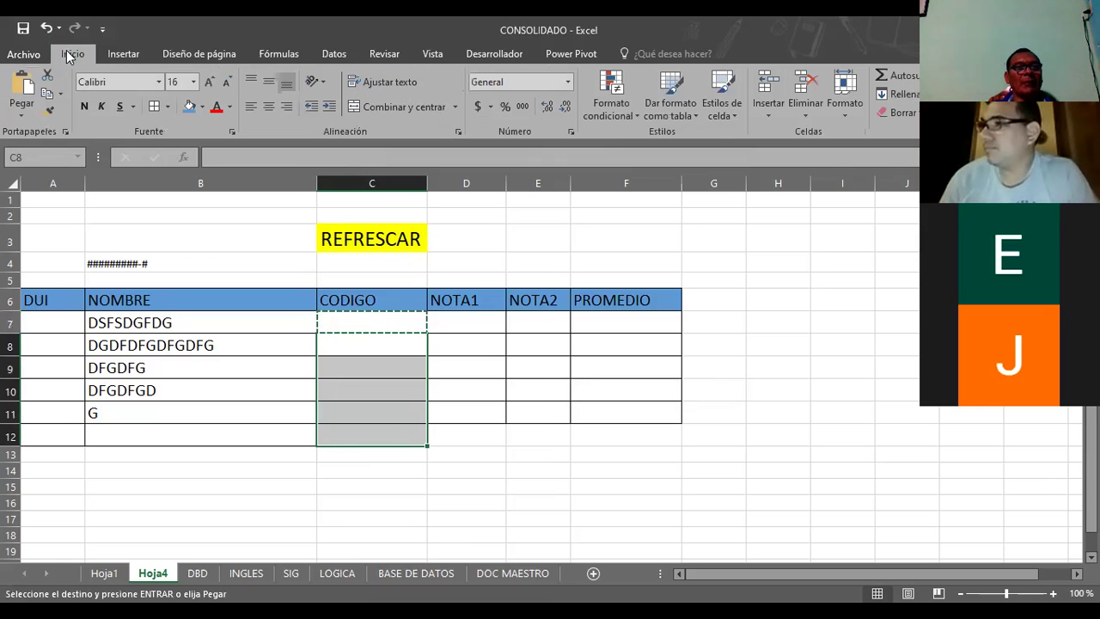
left_click(22, 116)
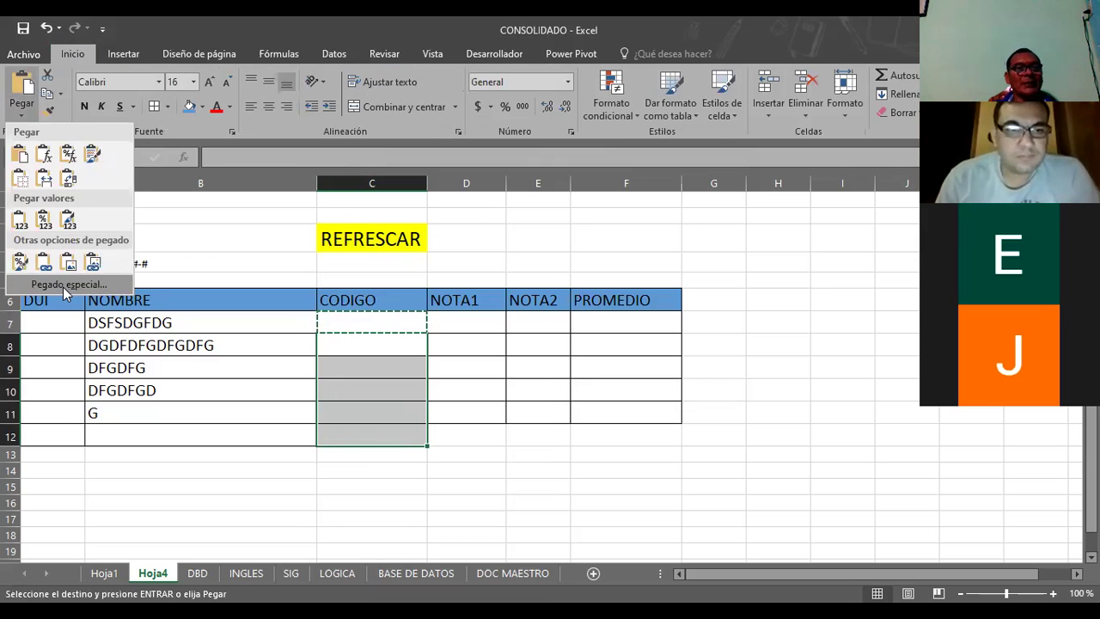
left_click(62, 284)
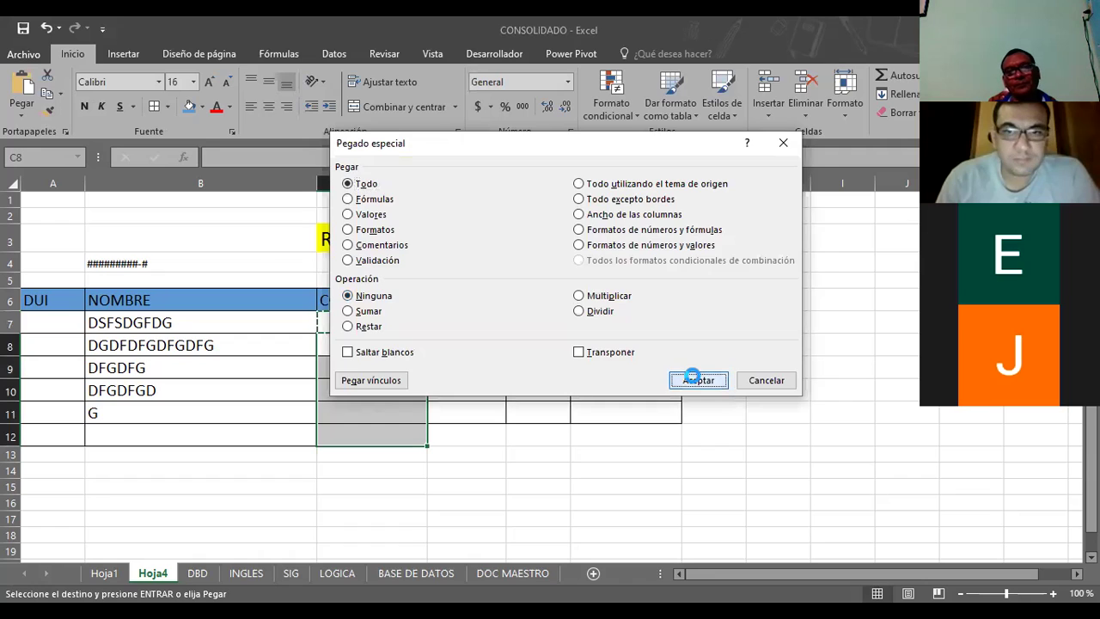
left_click(692, 377)
left_click_drag(455, 367, 455, 350)
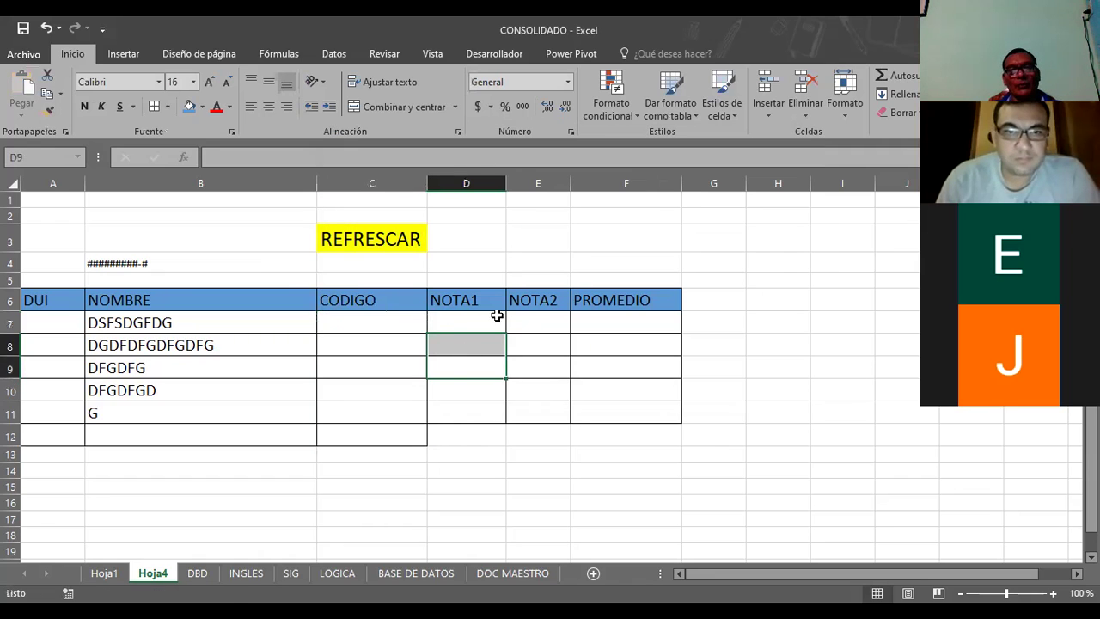
left_click(460, 320)
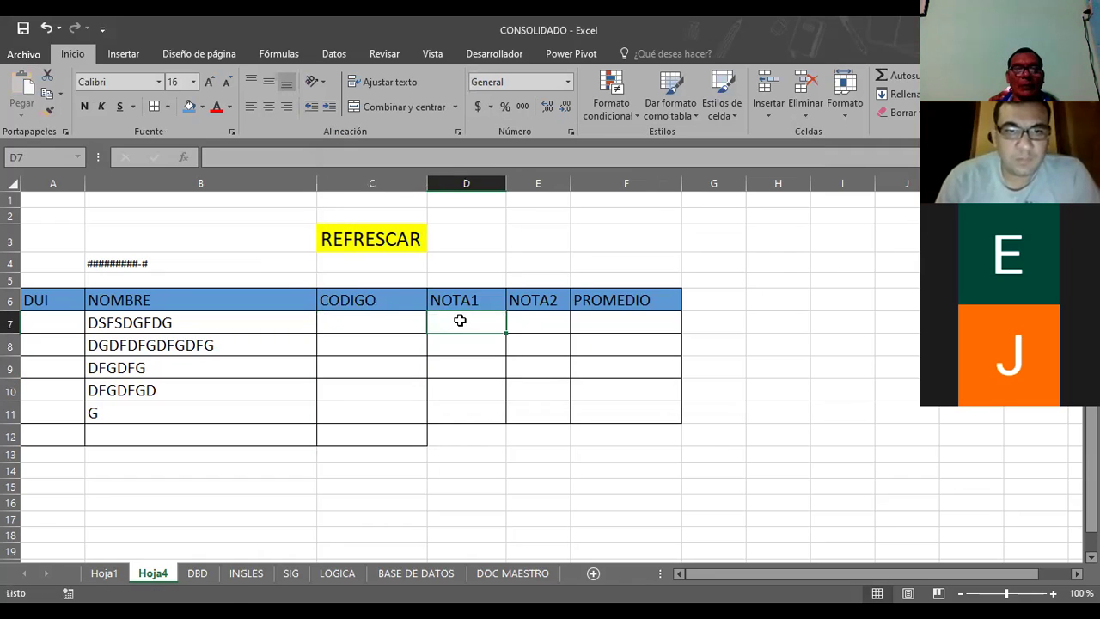
Restrict D7 to whole numbers between 0 and 10
left_click(378, 347)
left_click(466, 341)
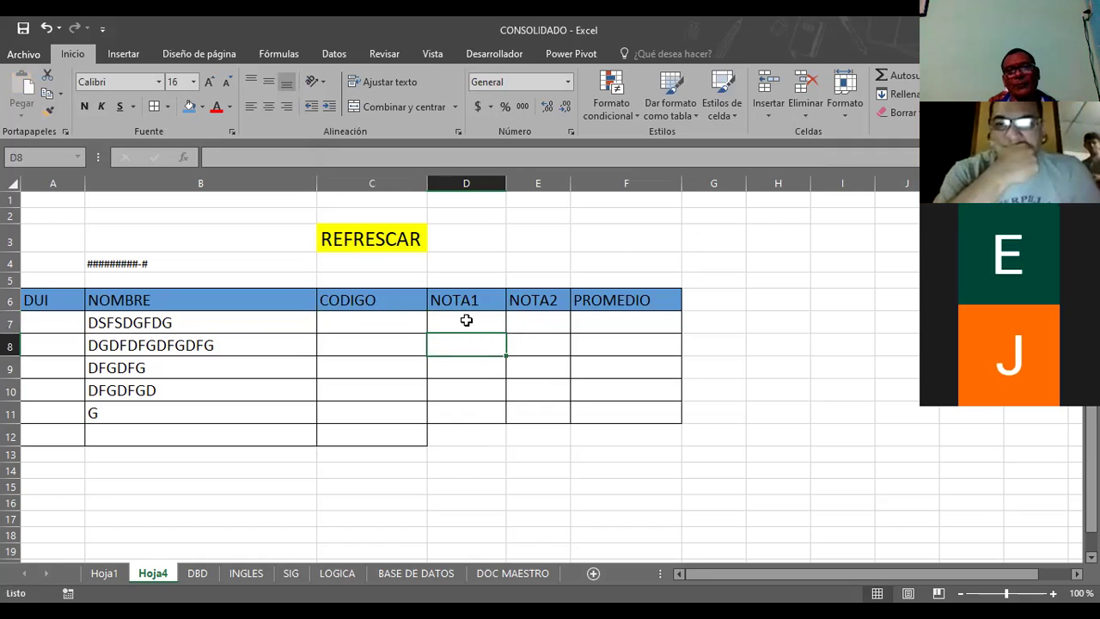
left_click(465, 320)
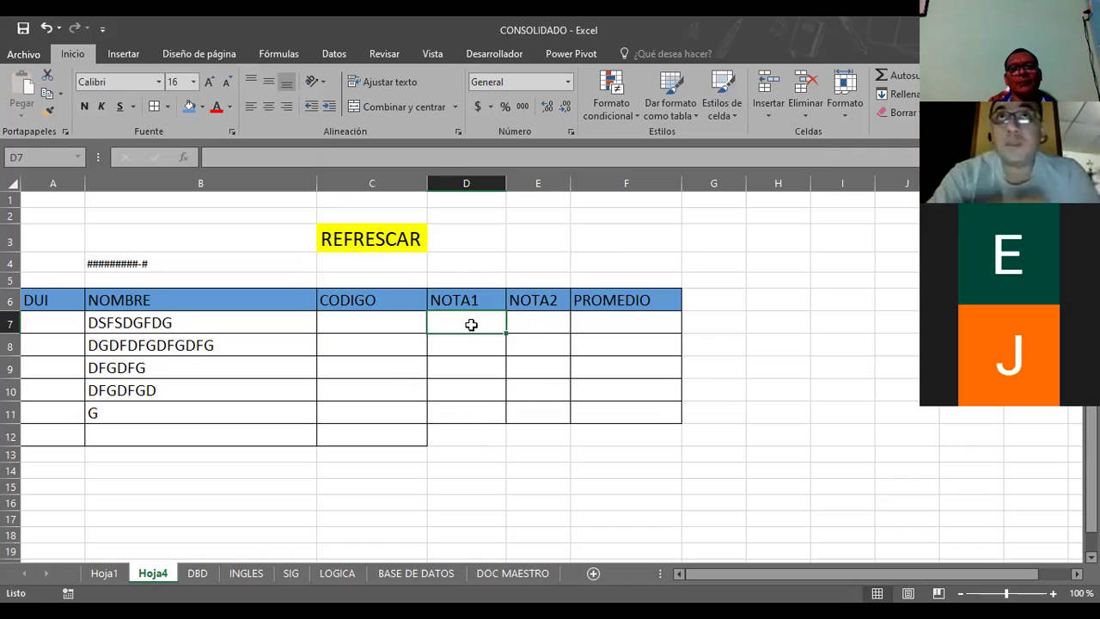
left_click(337, 56)
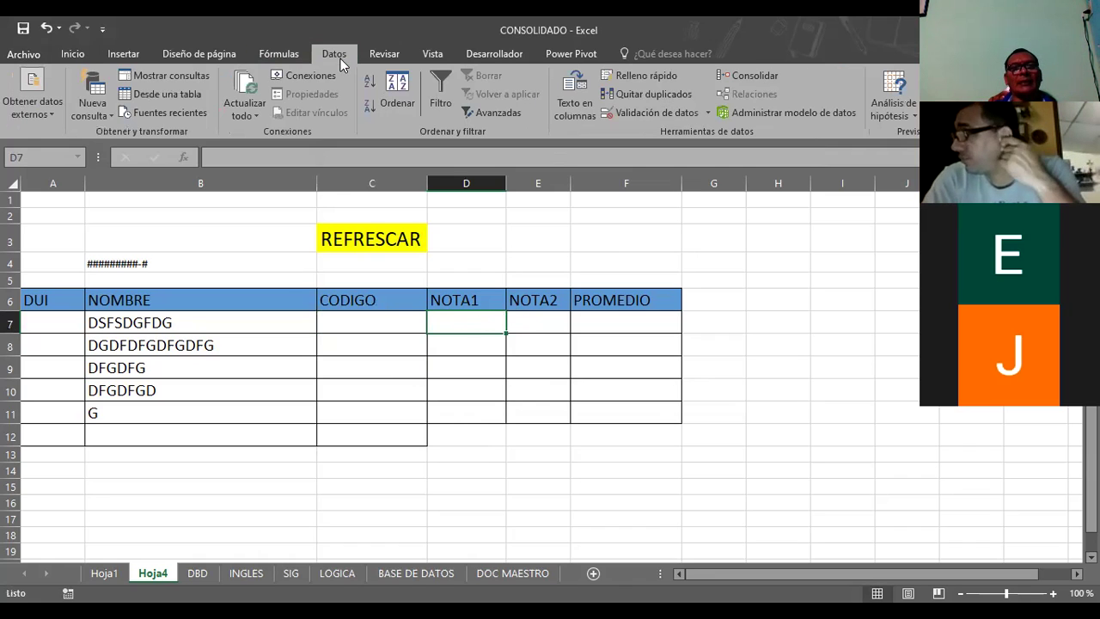
left_click(664, 107)
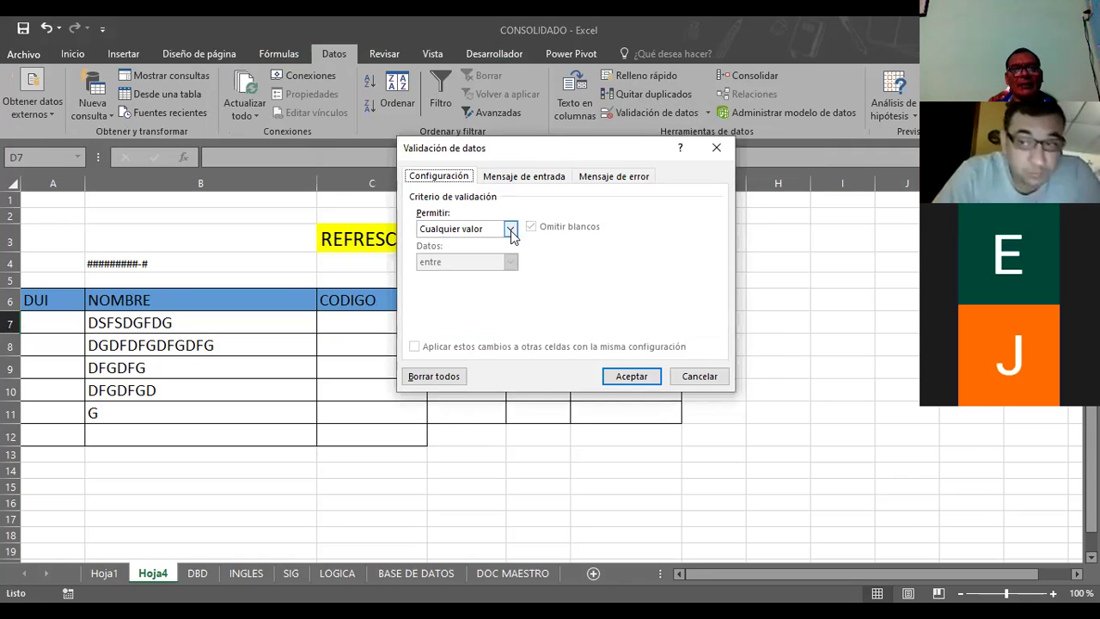
left_click(509, 230)
left_click(450, 256)
left_click(434, 294)
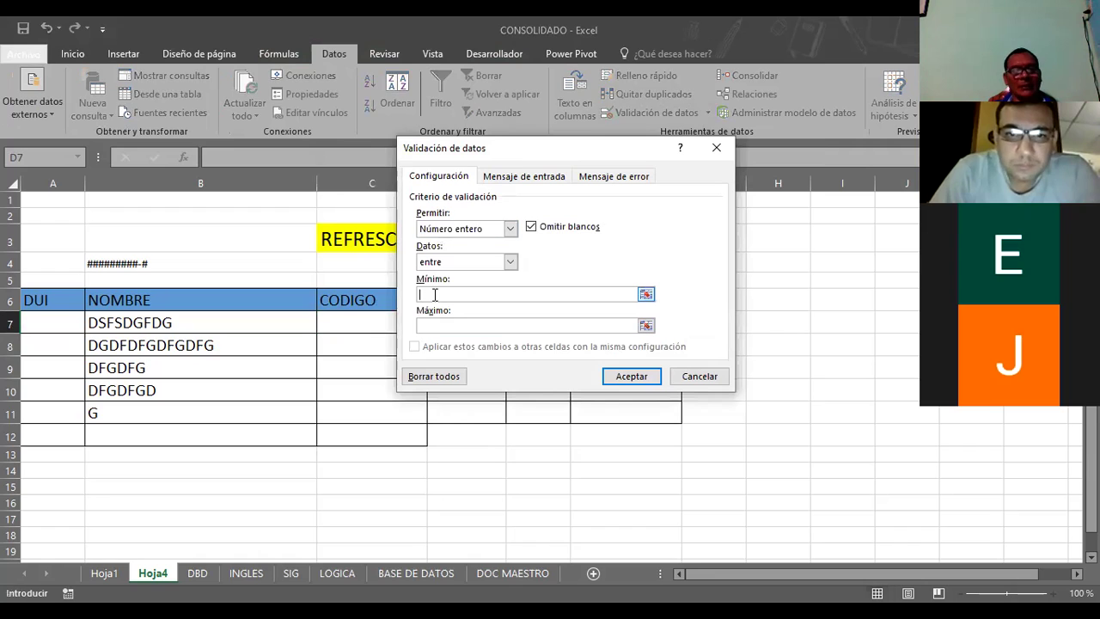
type("1")
key("BackSpace")
type("0")
left_click(430, 327)
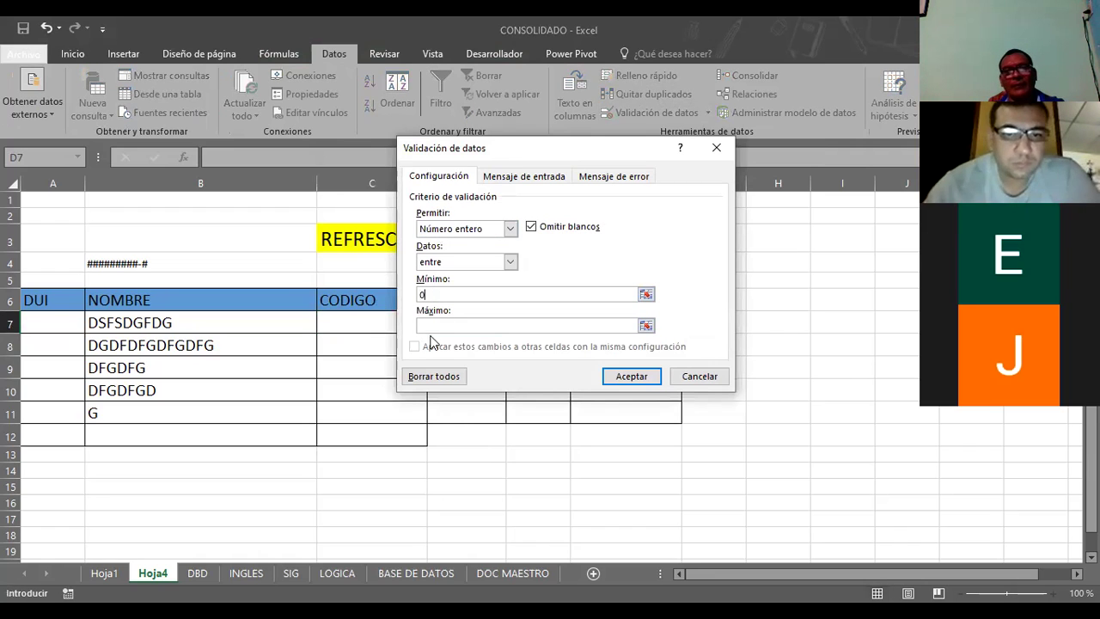
type("10")
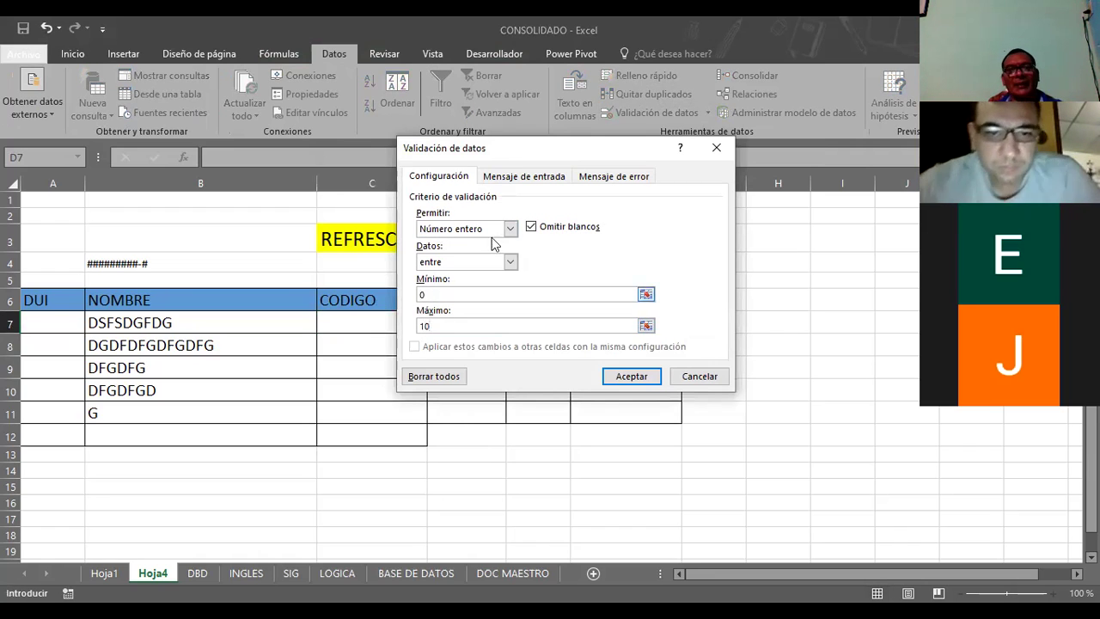
Give D7's validation a stop error alert titled STOP with message 'Fuera de rango'
left_click(539, 176)
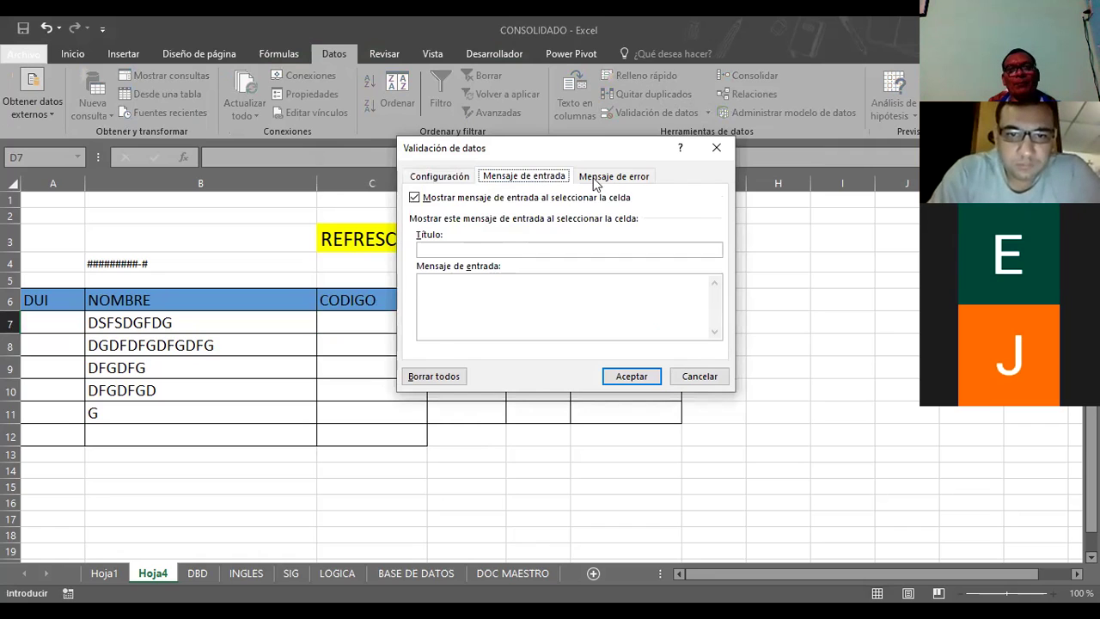
left_click(606, 177)
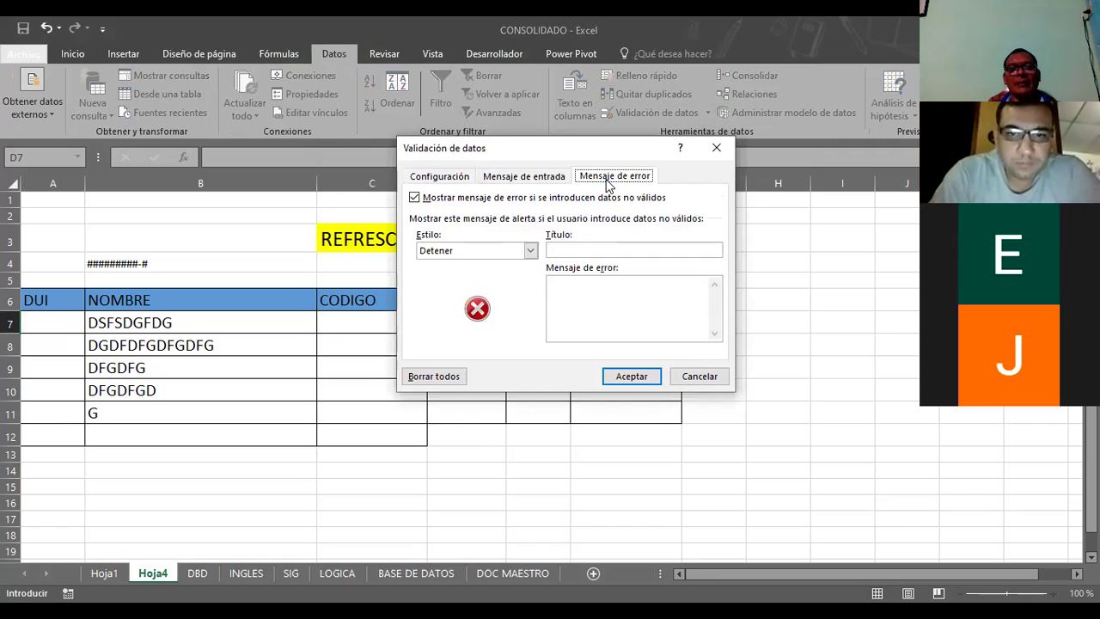
left_click(588, 251)
type("FUE")
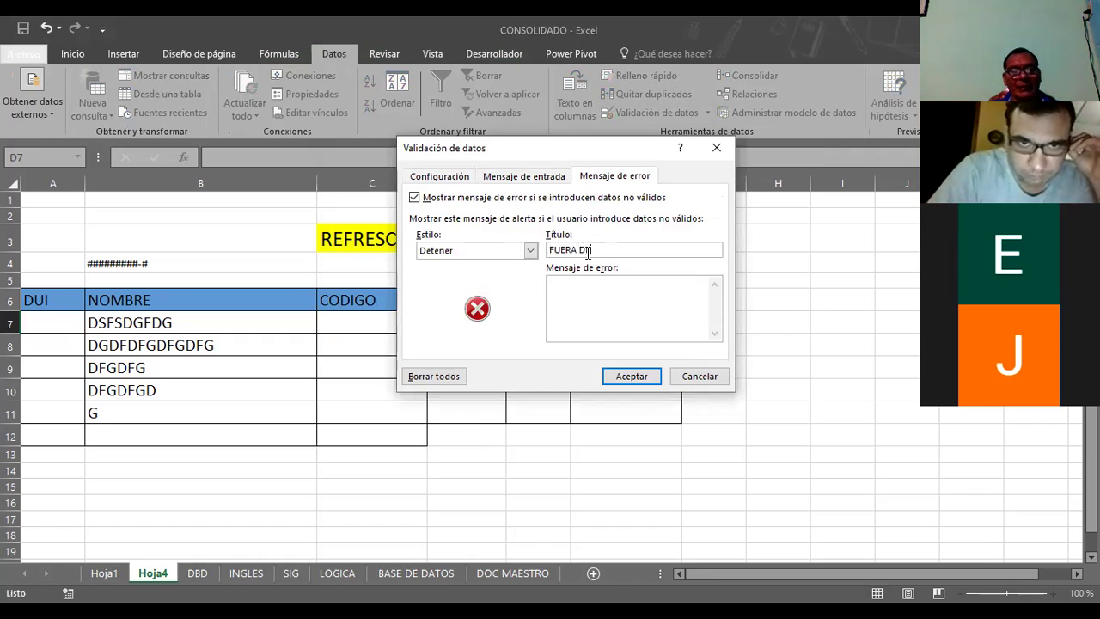
type("RA DE RANGO")
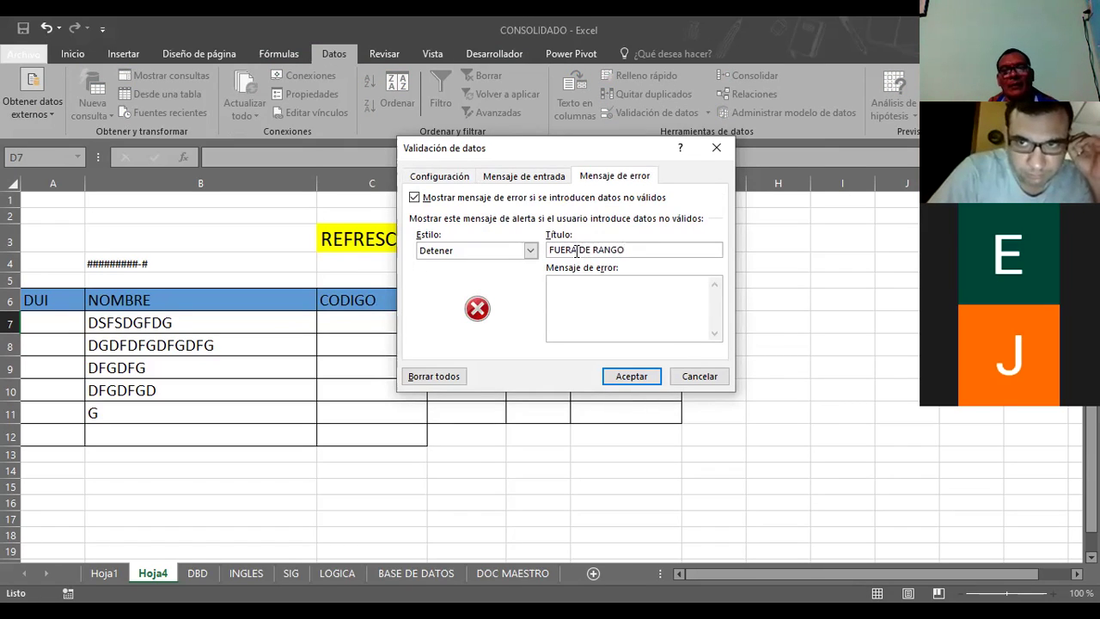
key("BackSpace")
key("BackSpace")
key("BackSpace")
key("BackSpace")
key("BackSpace")
key("BackSpace")
key("BackSpace")
key("BackSpace")
type("STOP")
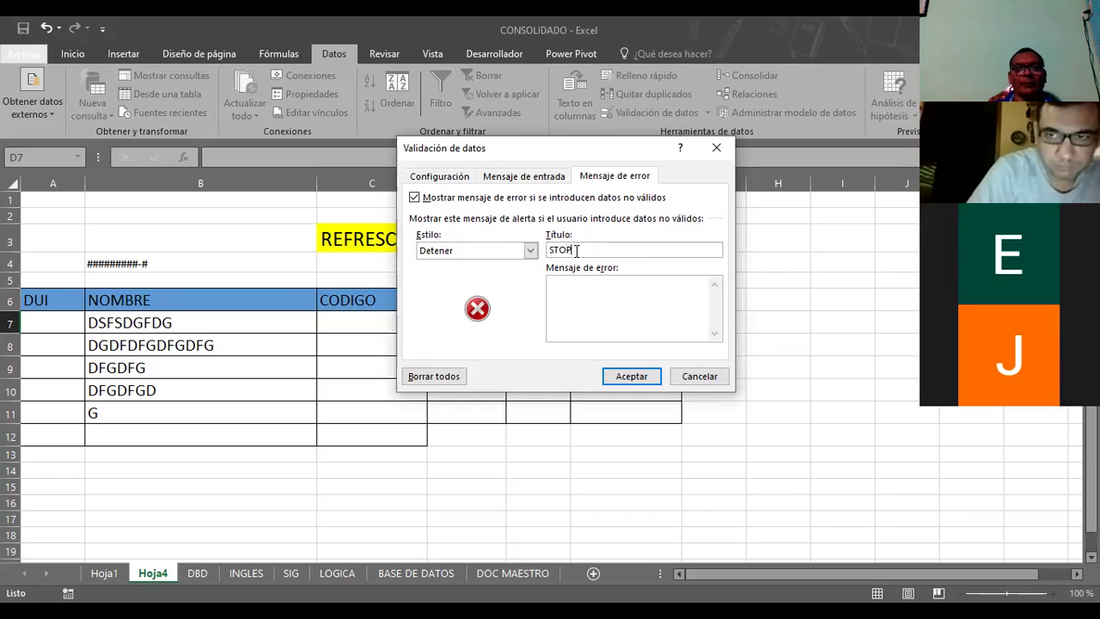
left_click(575, 289)
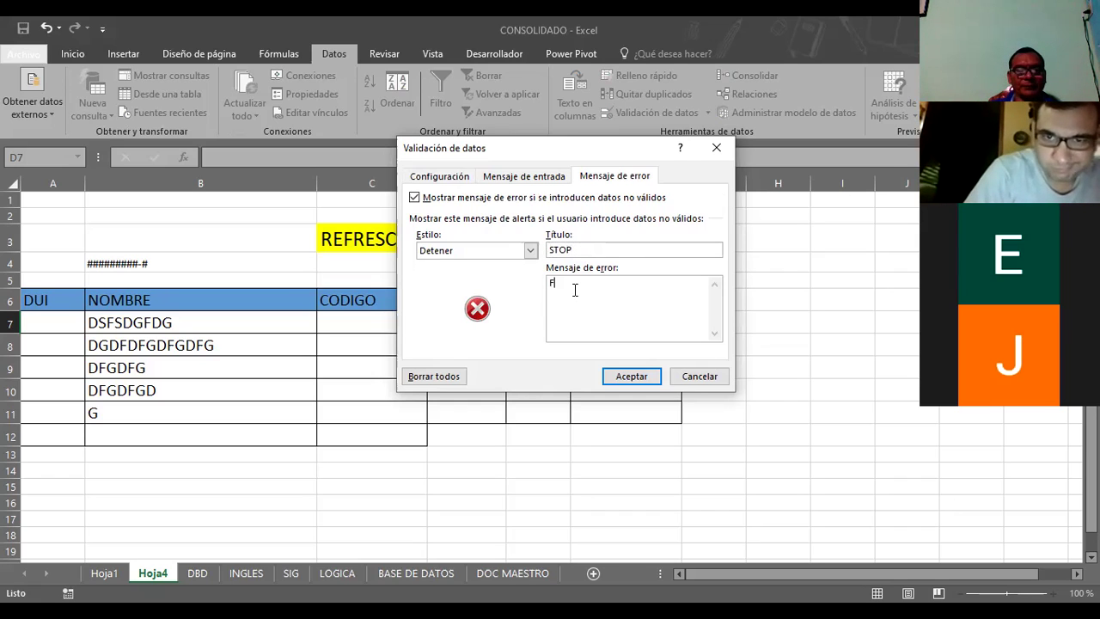
type("Ue")
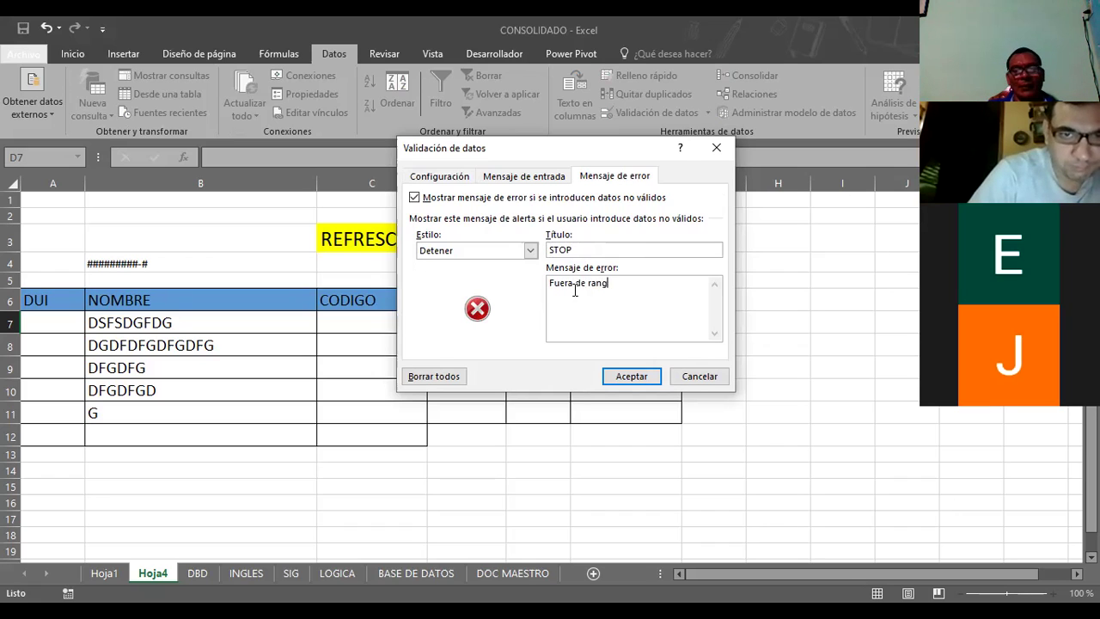
left_click(615, 376)
left_click(466, 361)
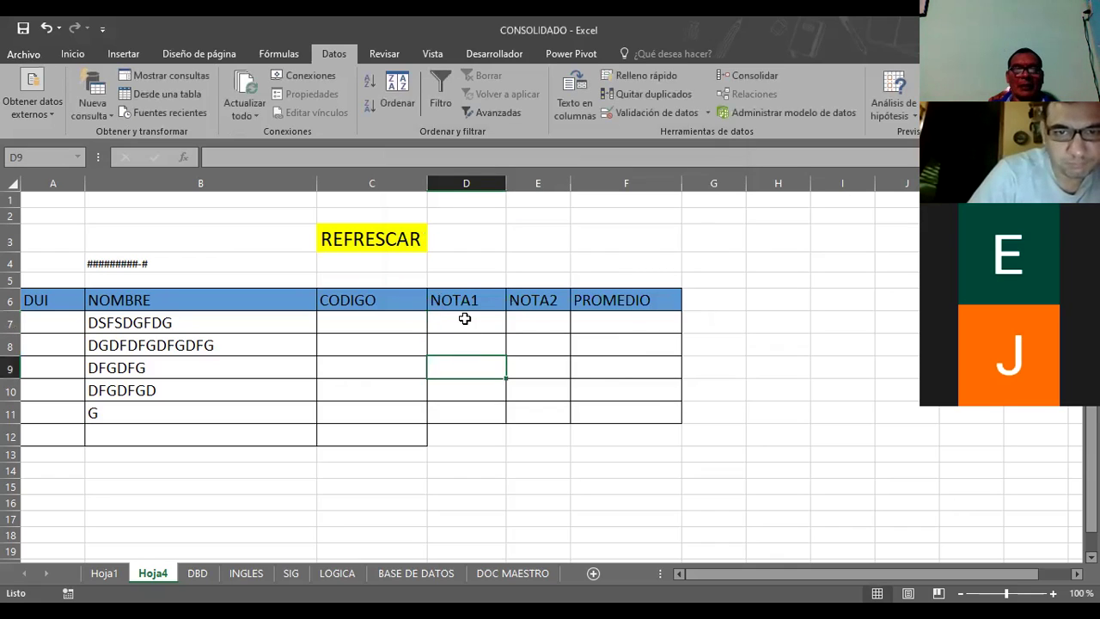
left_click(464, 319)
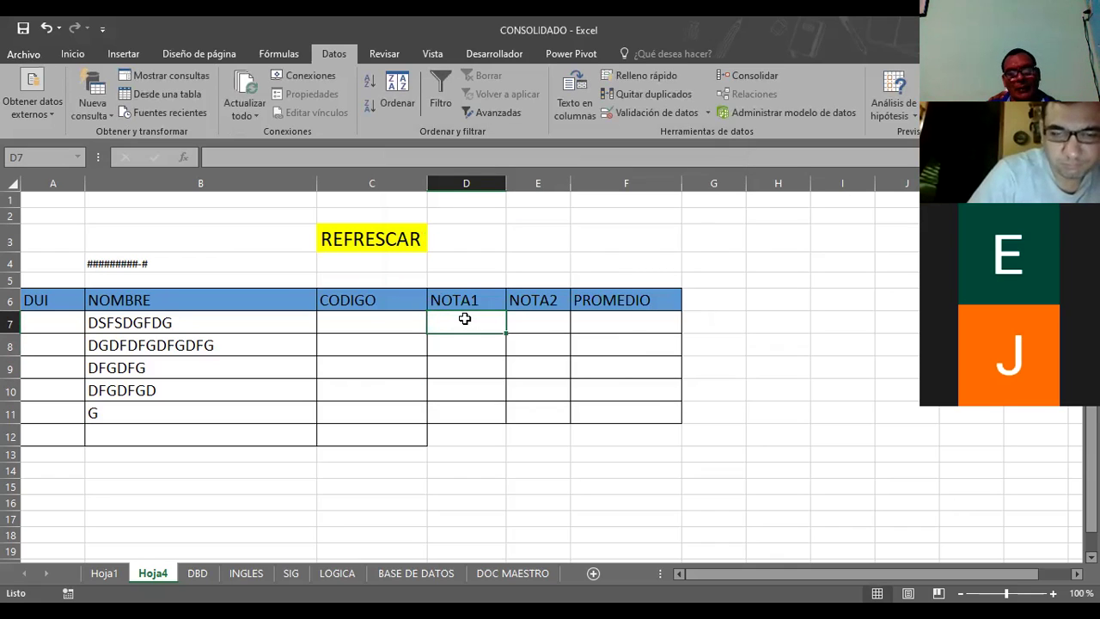
type("7")
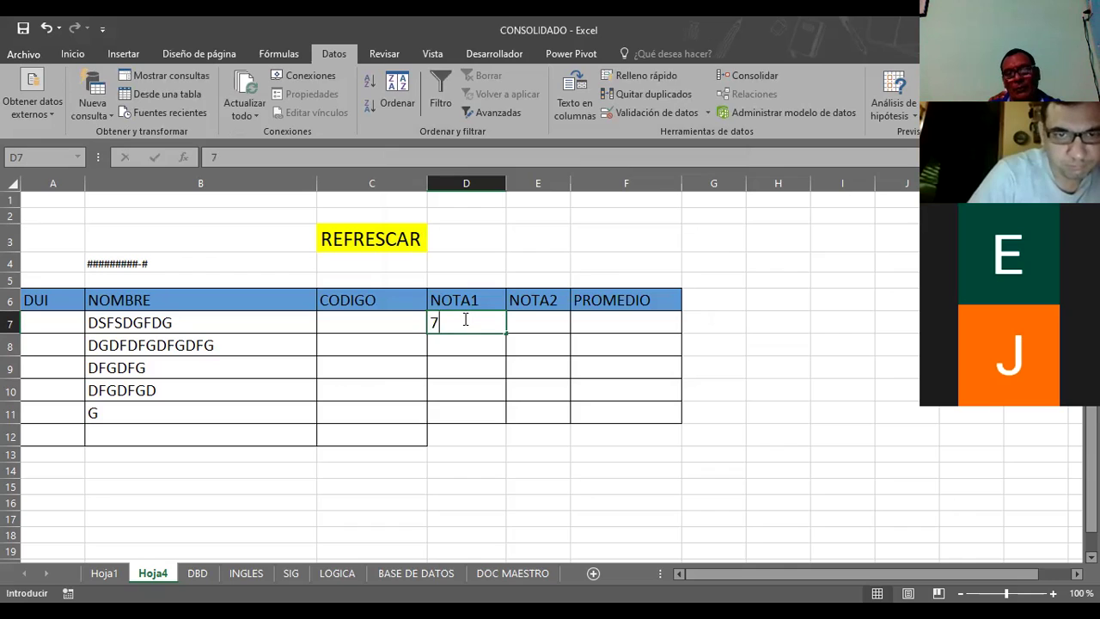
type("8")
key("Return")
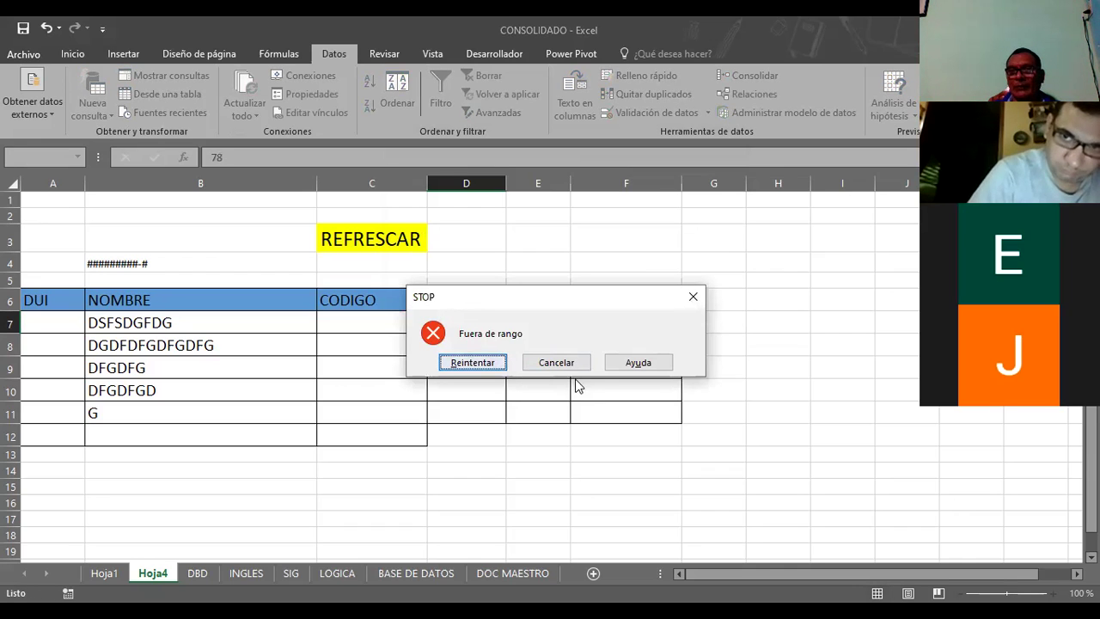
left_click(556, 362)
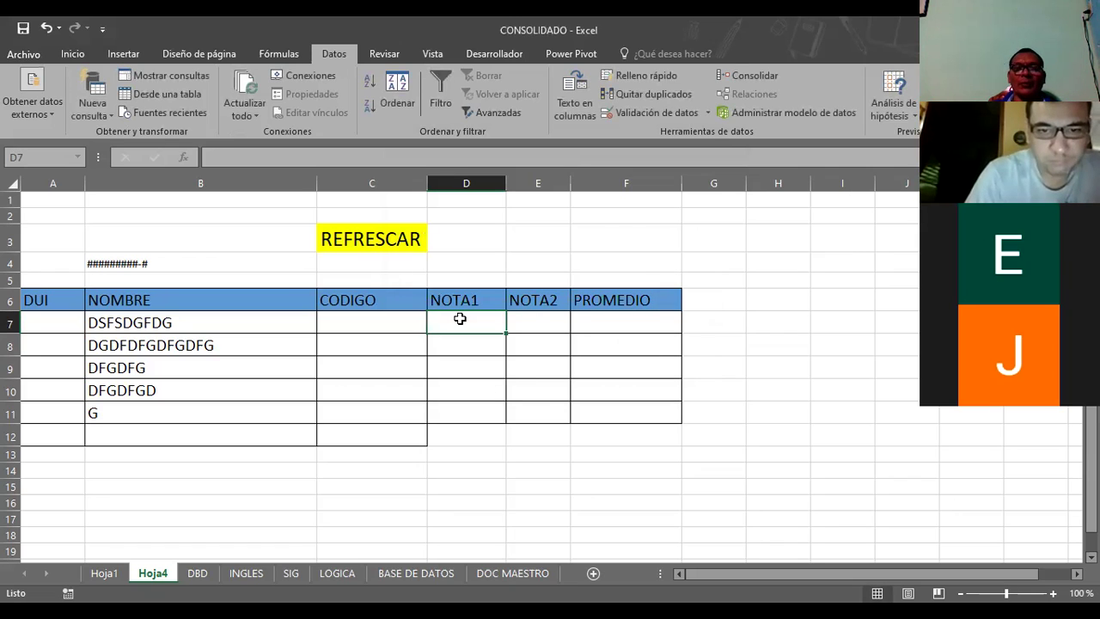
type("4")
key("ctrl+Return")
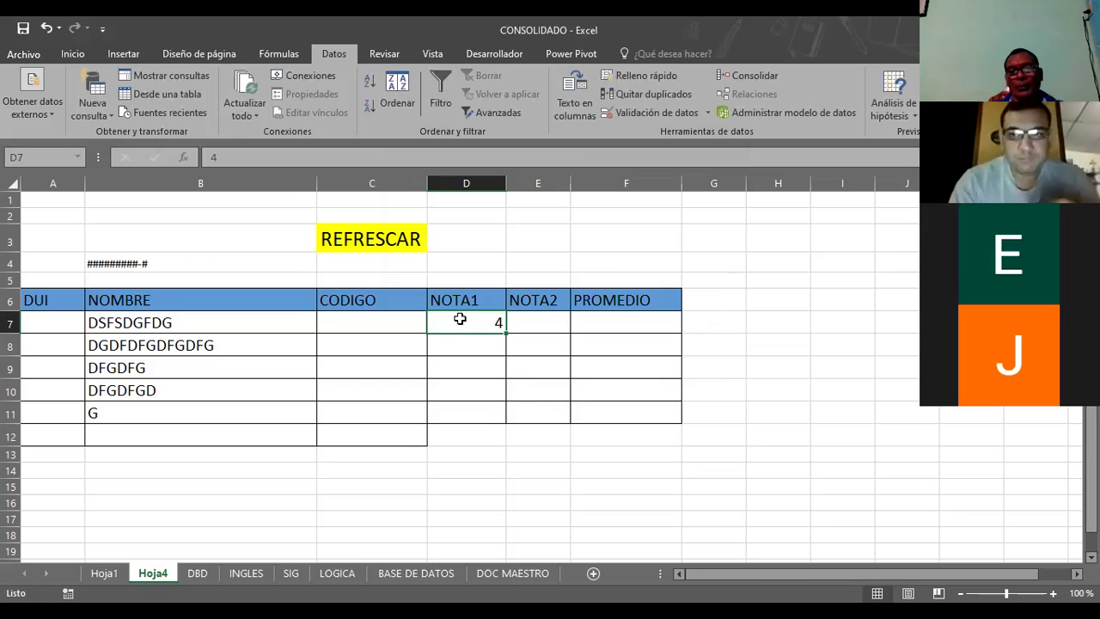
key("Delete")
key("Return")
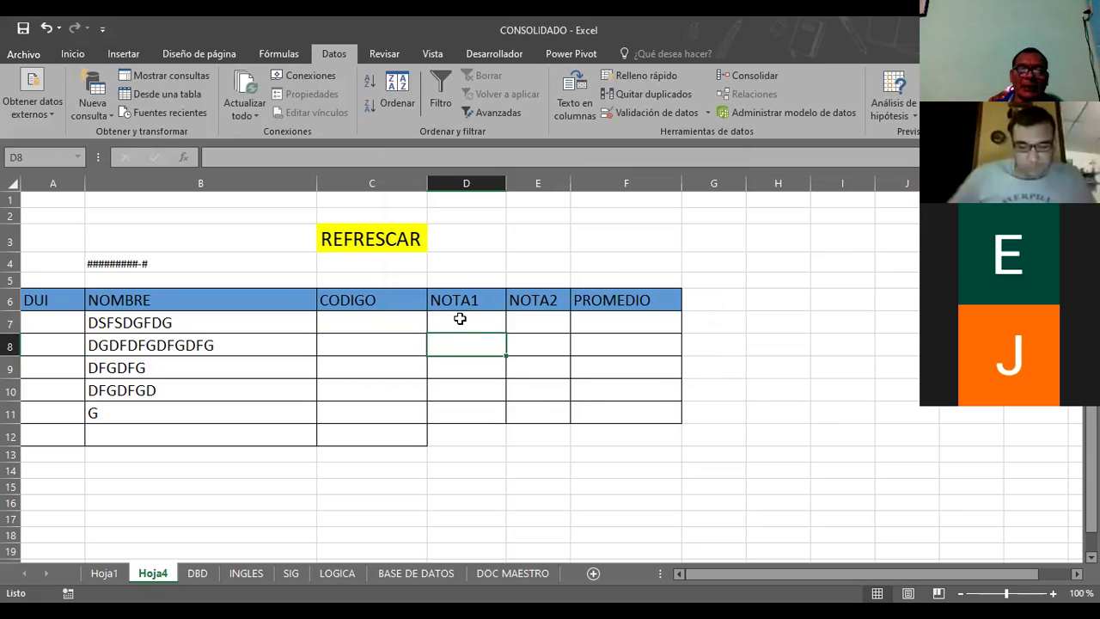
left_click(460, 319)
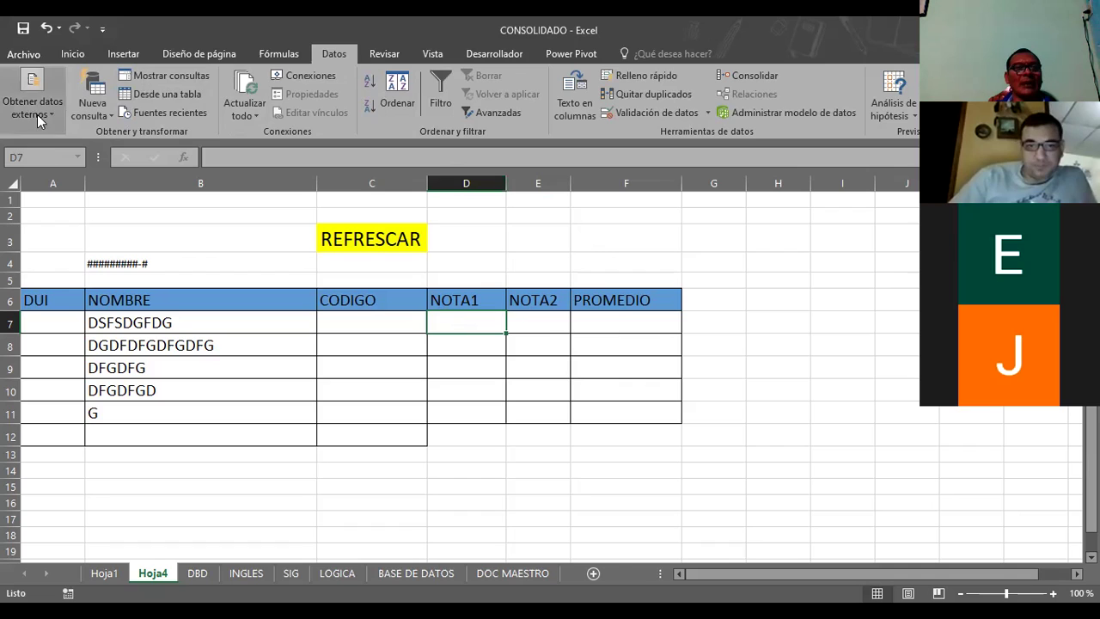
left_click(73, 55)
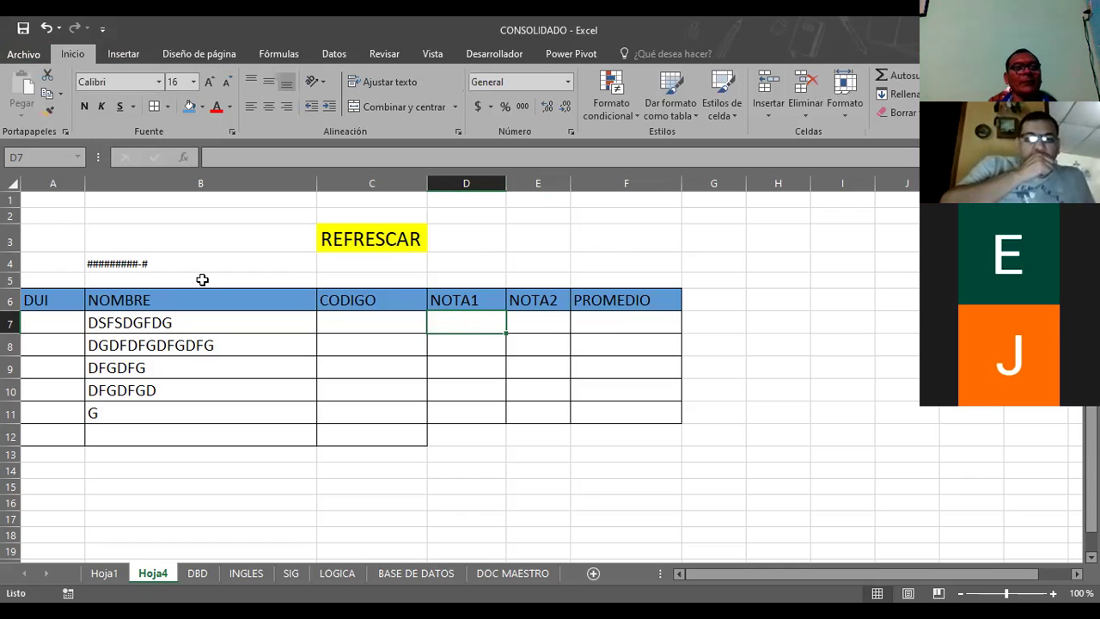
Copy D7's 0–10 validation rule onto D8:D12 and E7:E11 with Paste Special
key("ctrl+c")
left_click(22, 110)
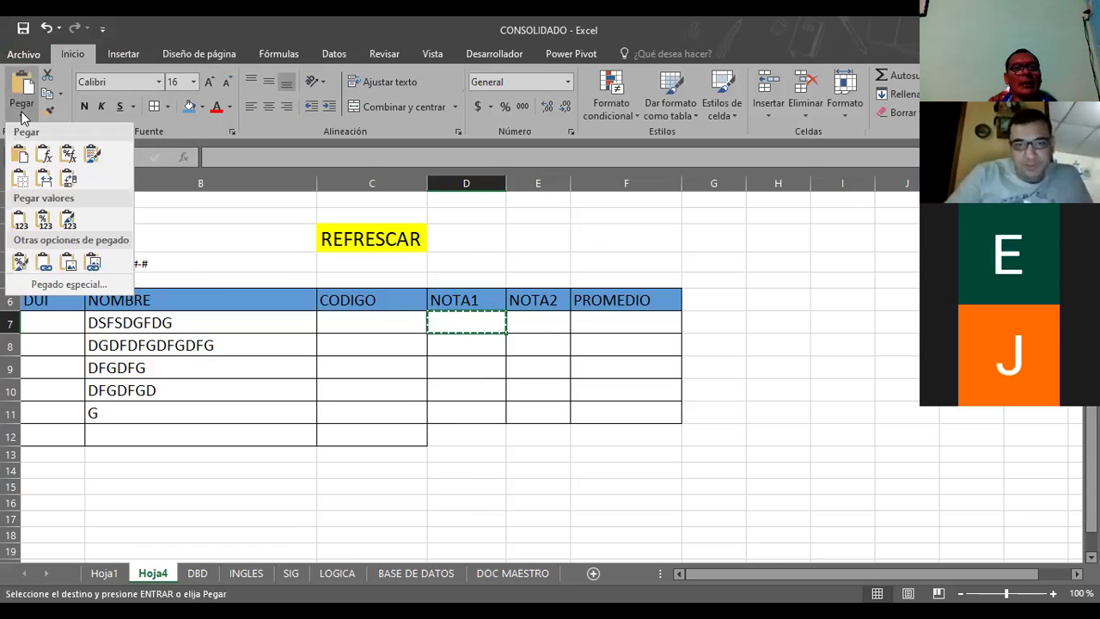
left_click(382, 304)
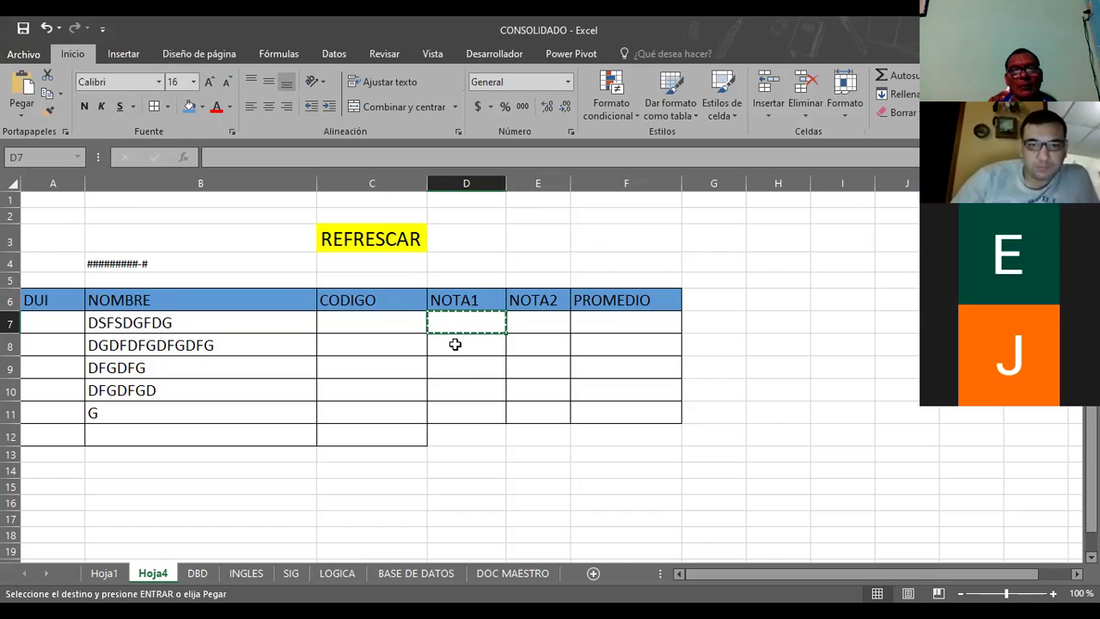
left_click_drag(455, 343, 466, 392)
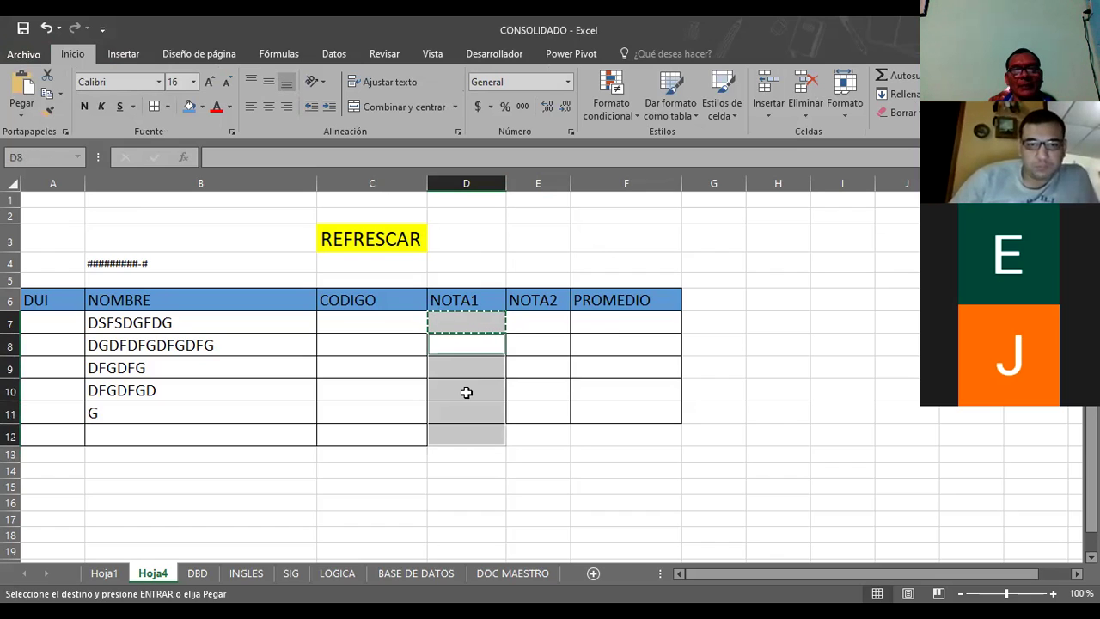
left_click_drag(532, 322, 524, 391)
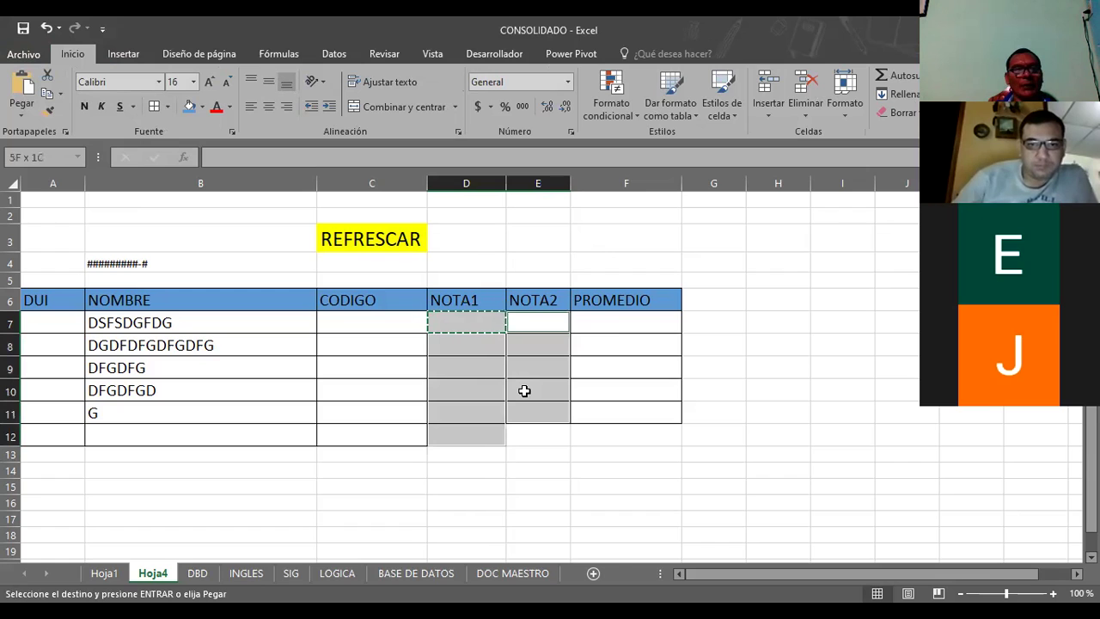
left_click(22, 119)
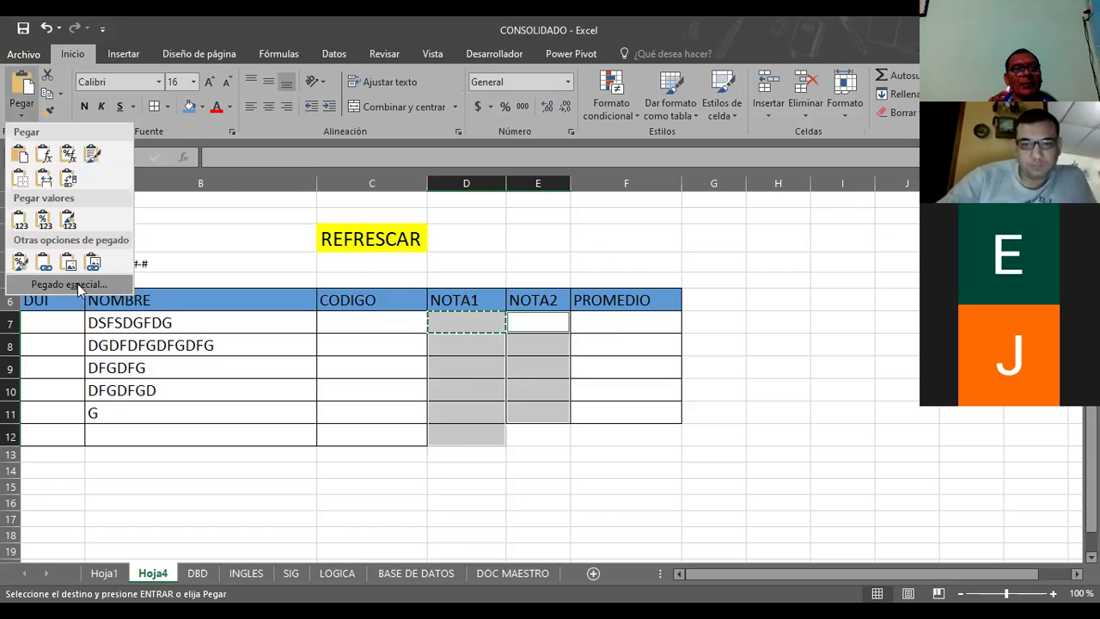
left_click(69, 285)
left_click(696, 384)
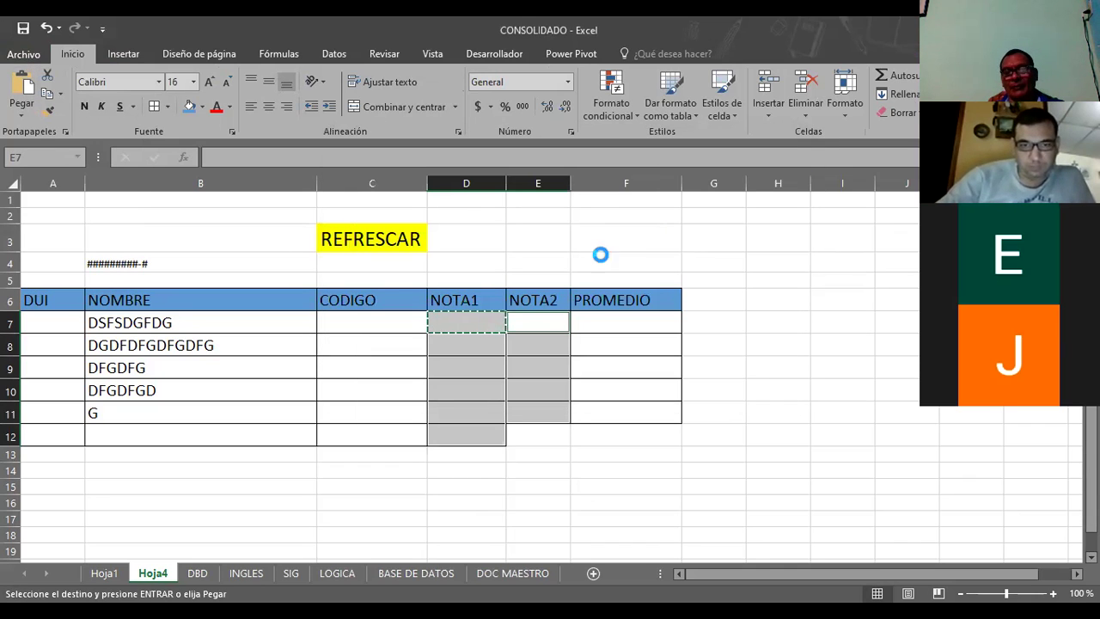
left_click(594, 258)
Test the NOTA2 rule with grades 56 and 34, cancelling each out-of-range rejection
left_click(473, 339)
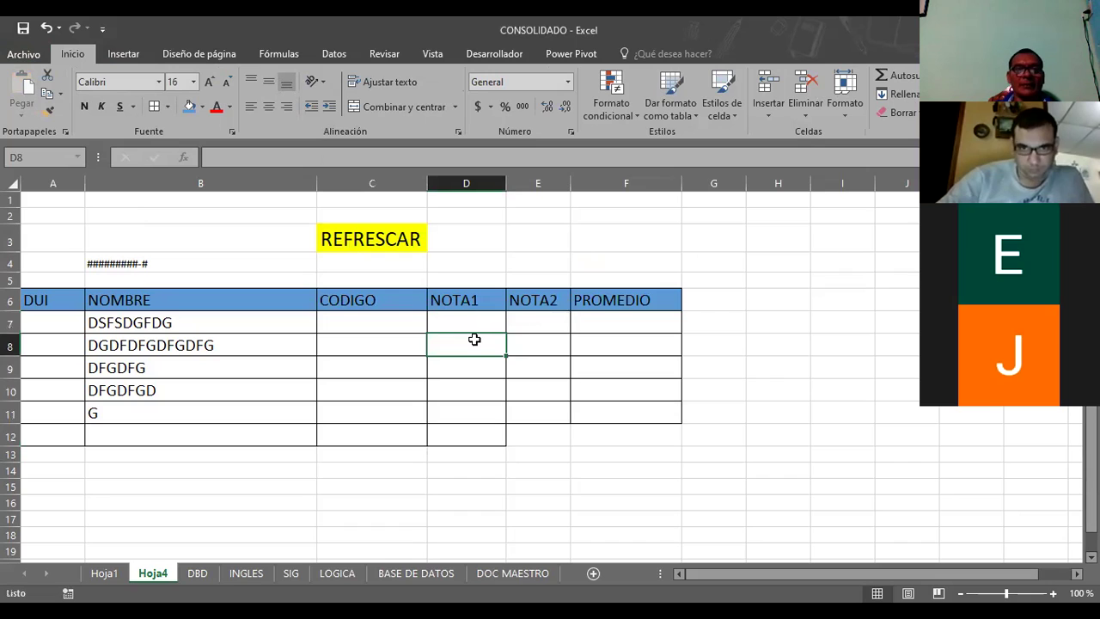
type("56")
key("Return")
left_click(564, 364)
left_click(603, 321)
left_click(533, 319)
type("34")
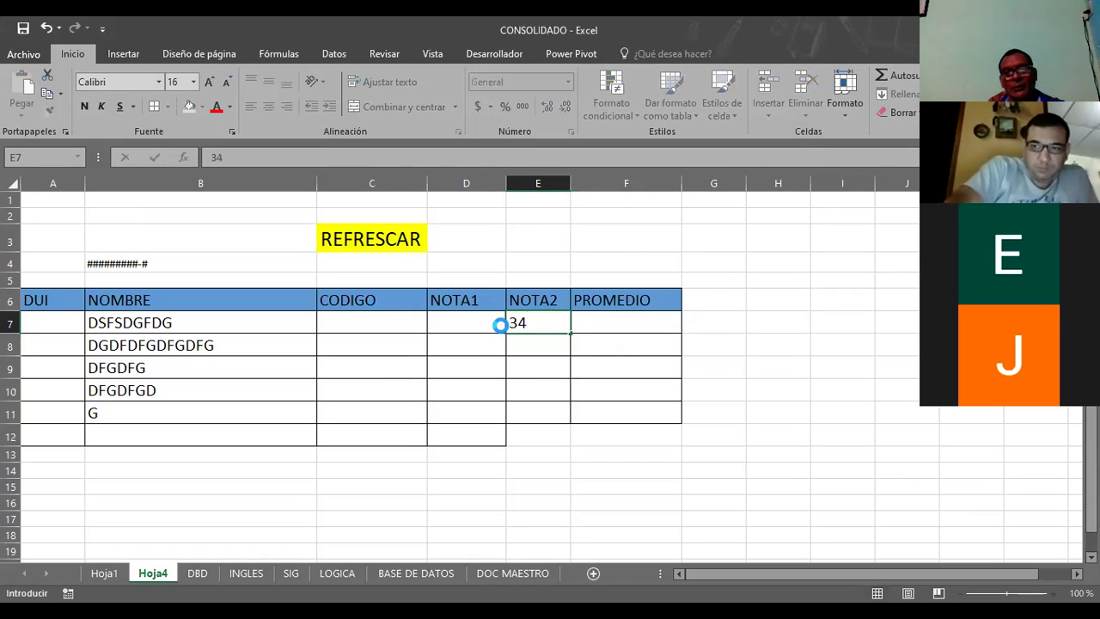
key("Return")
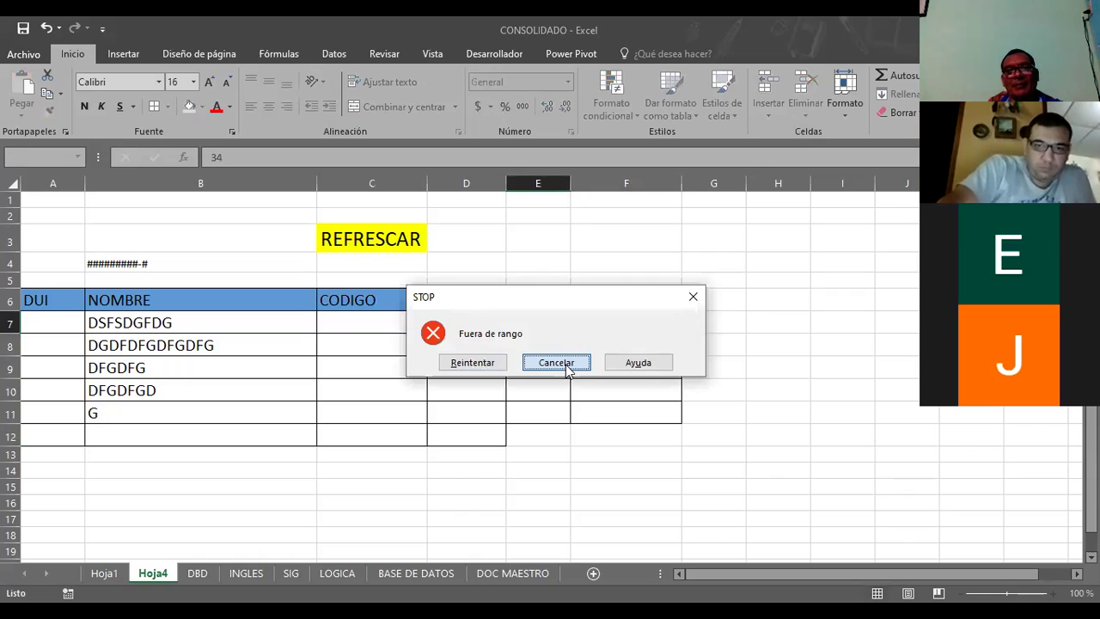
left_click(569, 366)
left_click(627, 233)
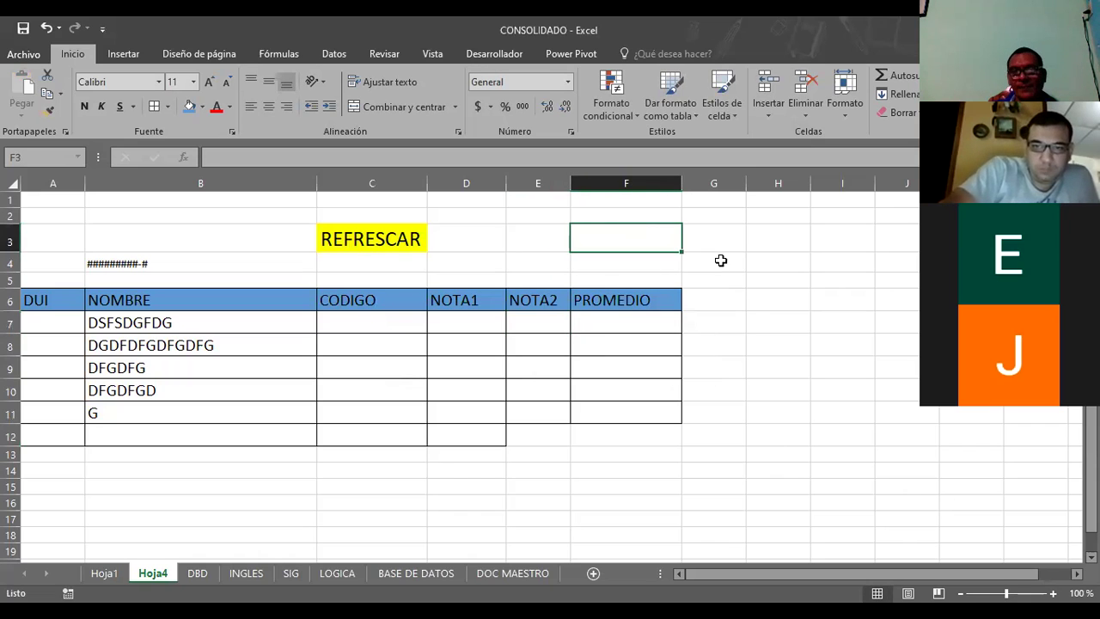
Delete the ########-# placeholder from B4 on Hoja4, checking Hoja1 before and after
left_click(637, 329)
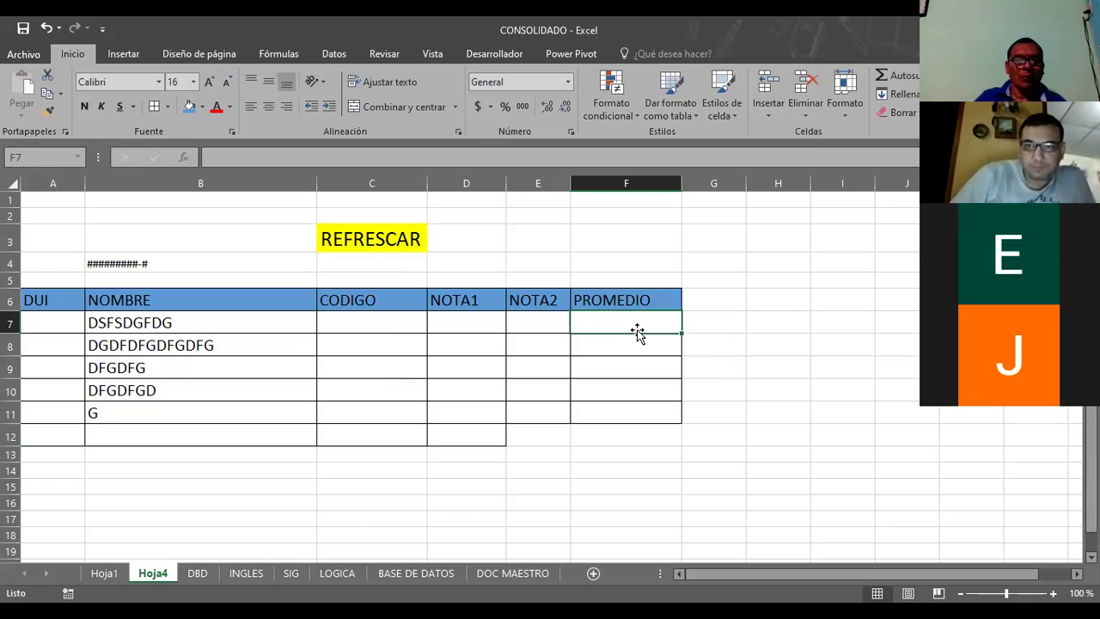
left_click(104, 572)
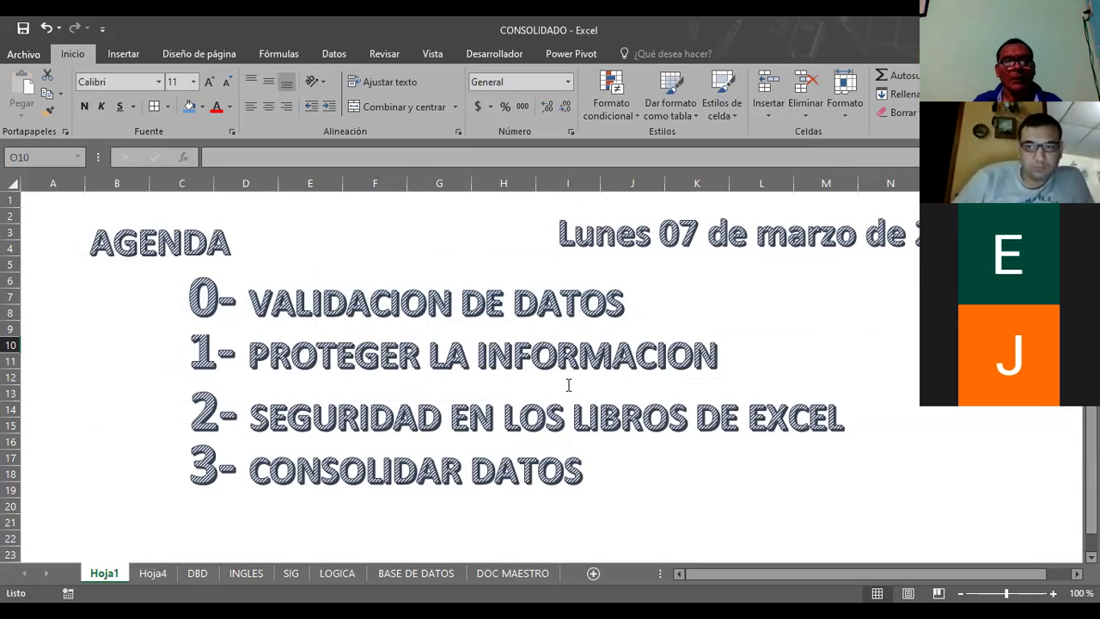
left_click(153, 573)
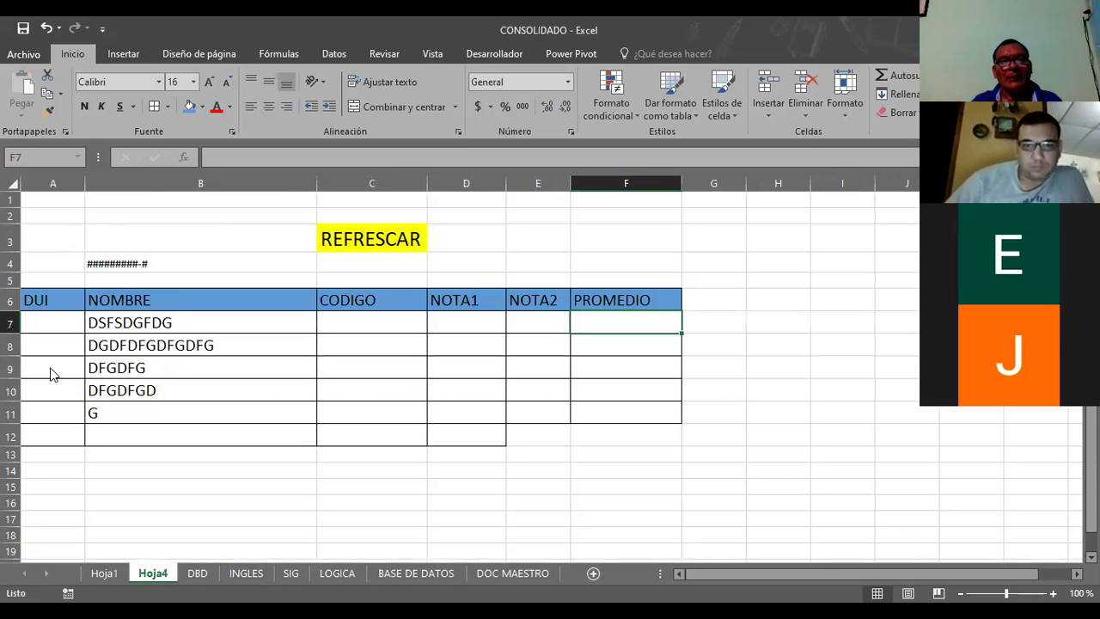
left_click(120, 261)
key("Delete")
left_click(581, 254)
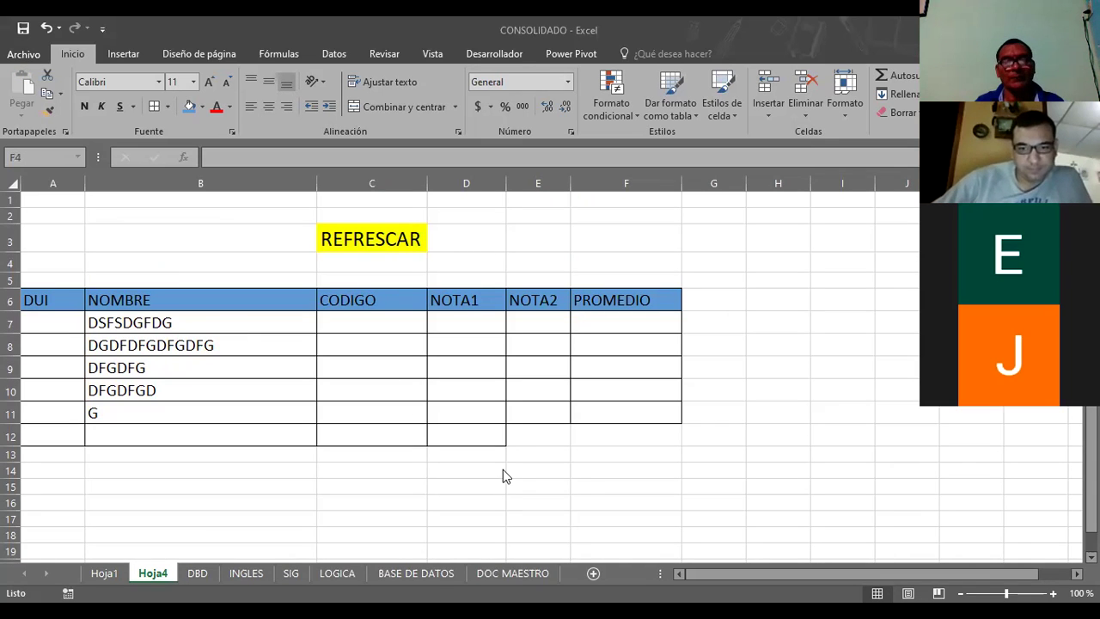
left_click(103, 573)
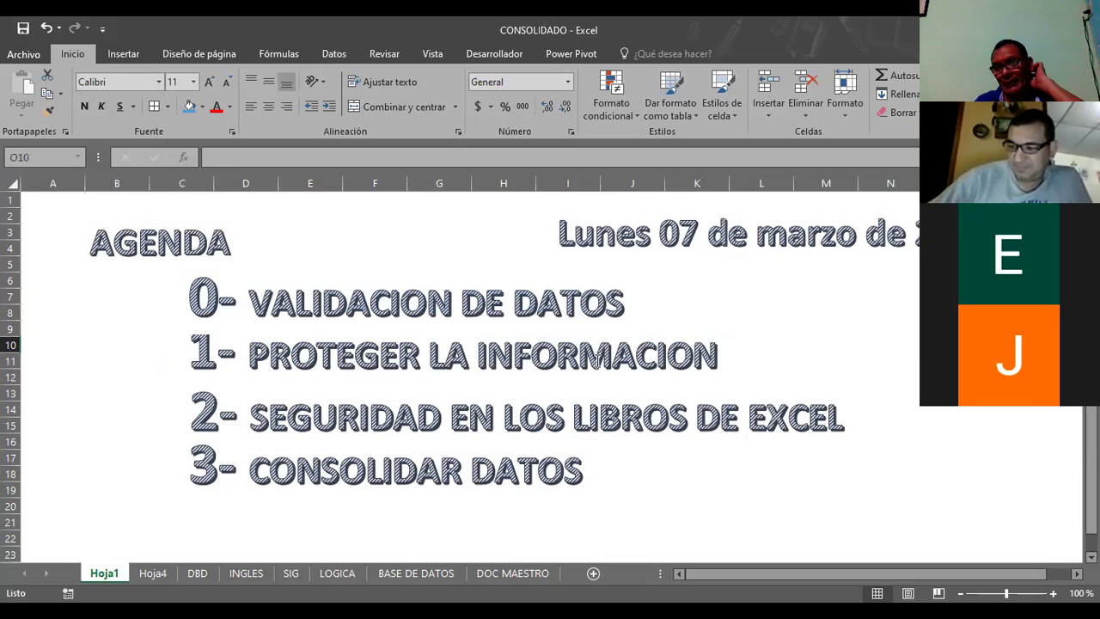
left_click(148, 573)
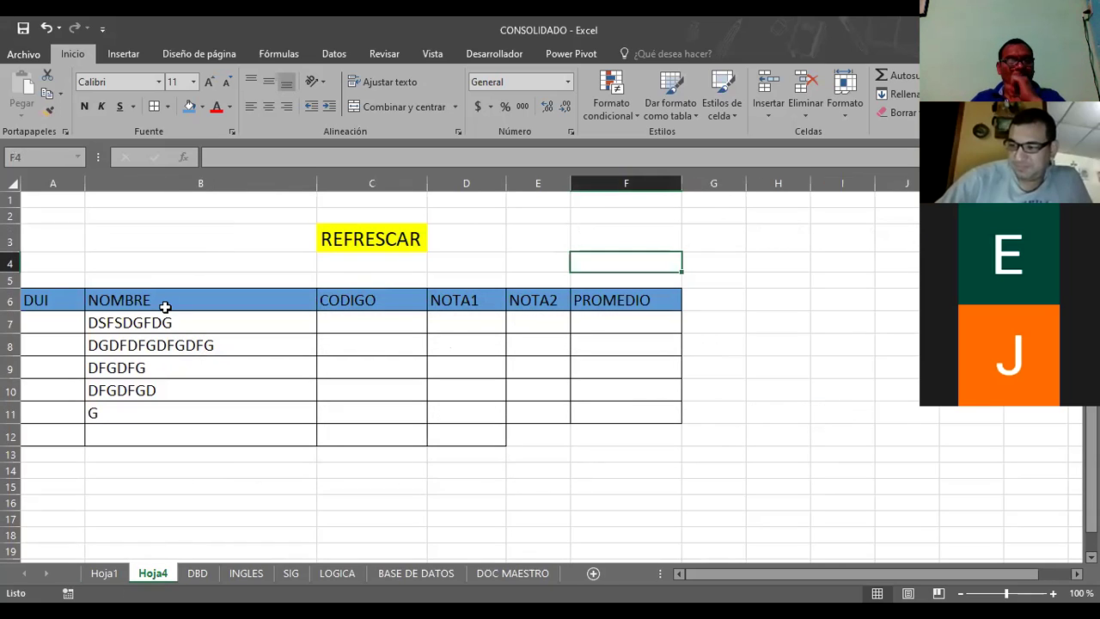
Clear the NOMBRE entries in B7:B11
left_click_drag(165, 322, 169, 324)
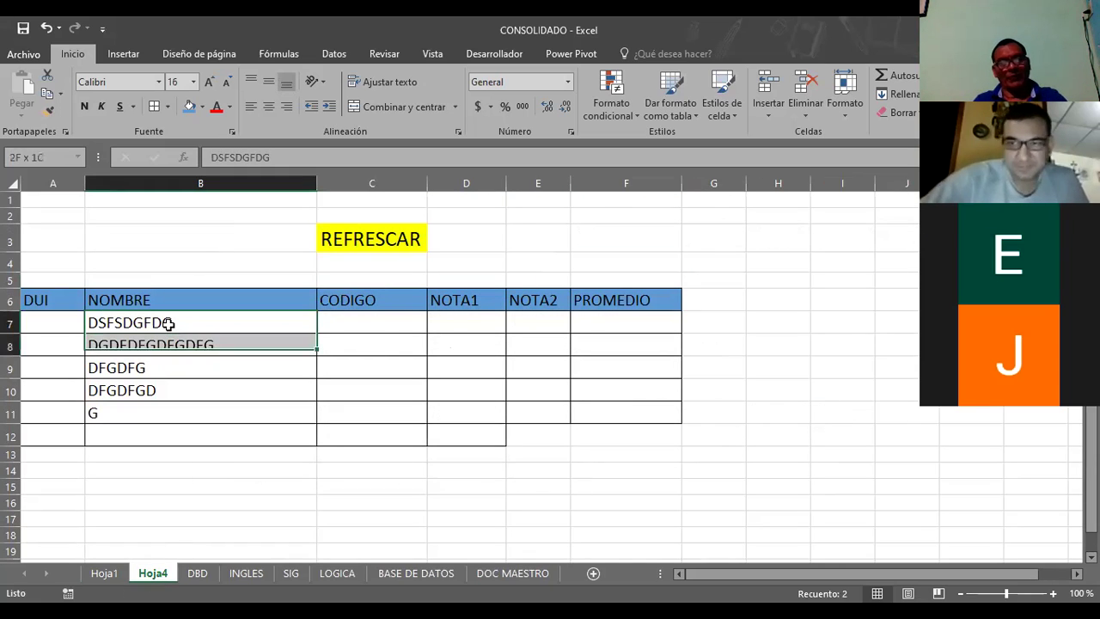
key("shift+Down")
key("shift+Down")
key("shift+Down")
key("Delete")
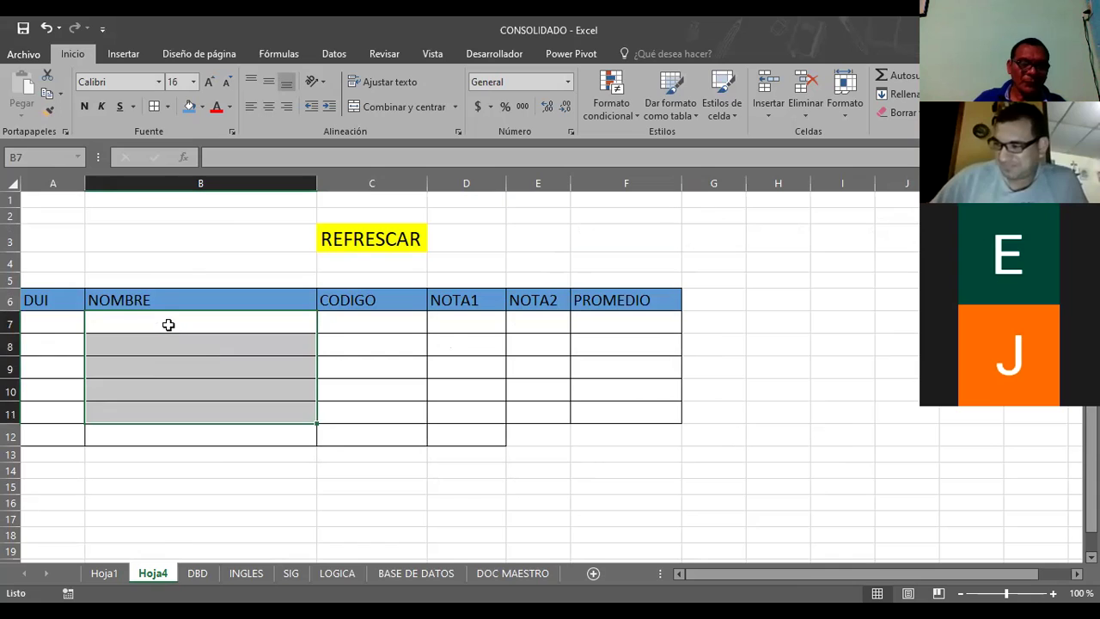
left_click(169, 324)
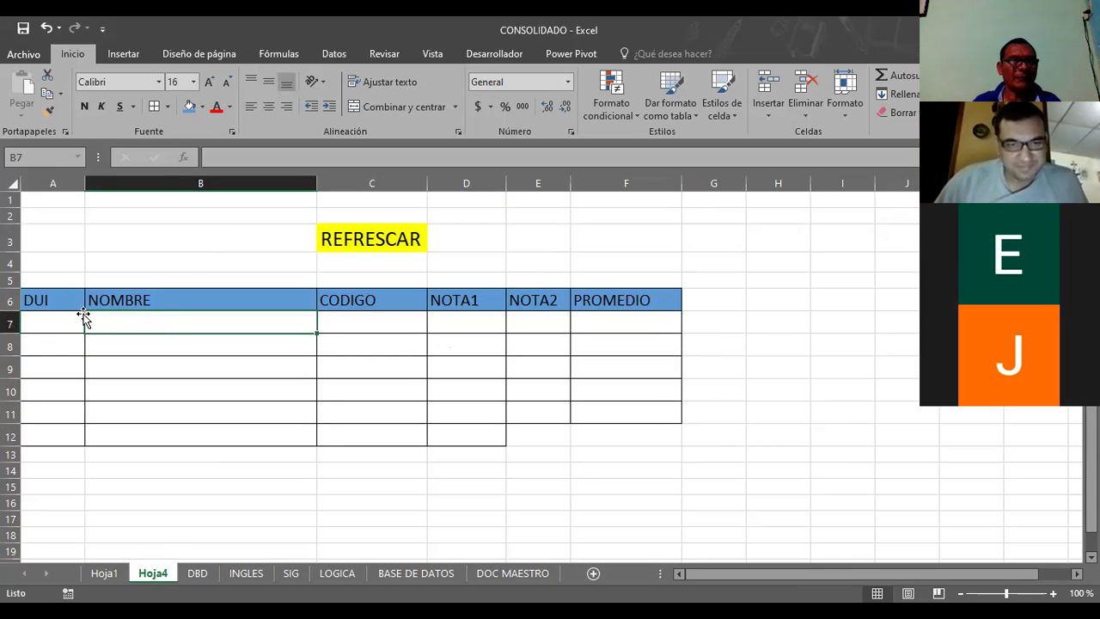
Try invalid codes 453a and 567 in C7, cancelling each rejection
left_click(371, 326)
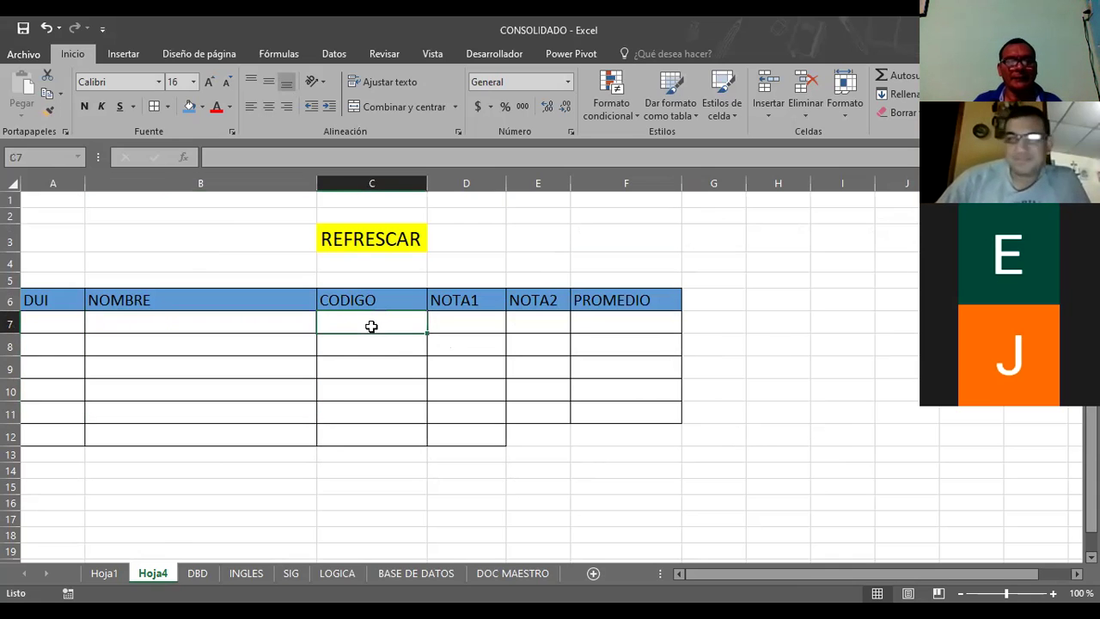
type("453a")
key("Return")
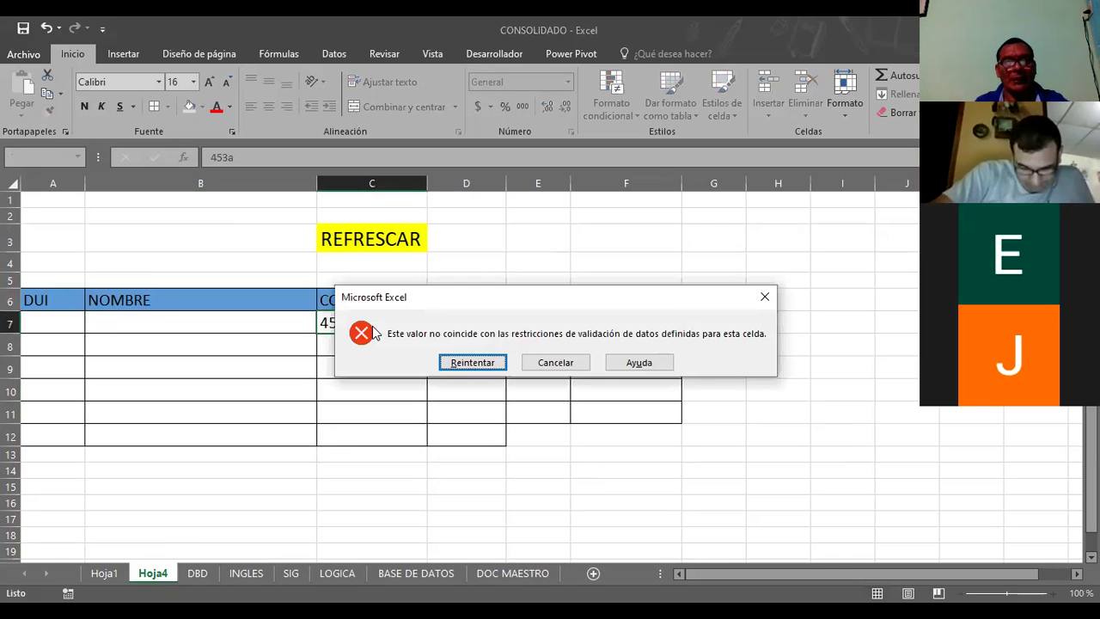
key("Escape")
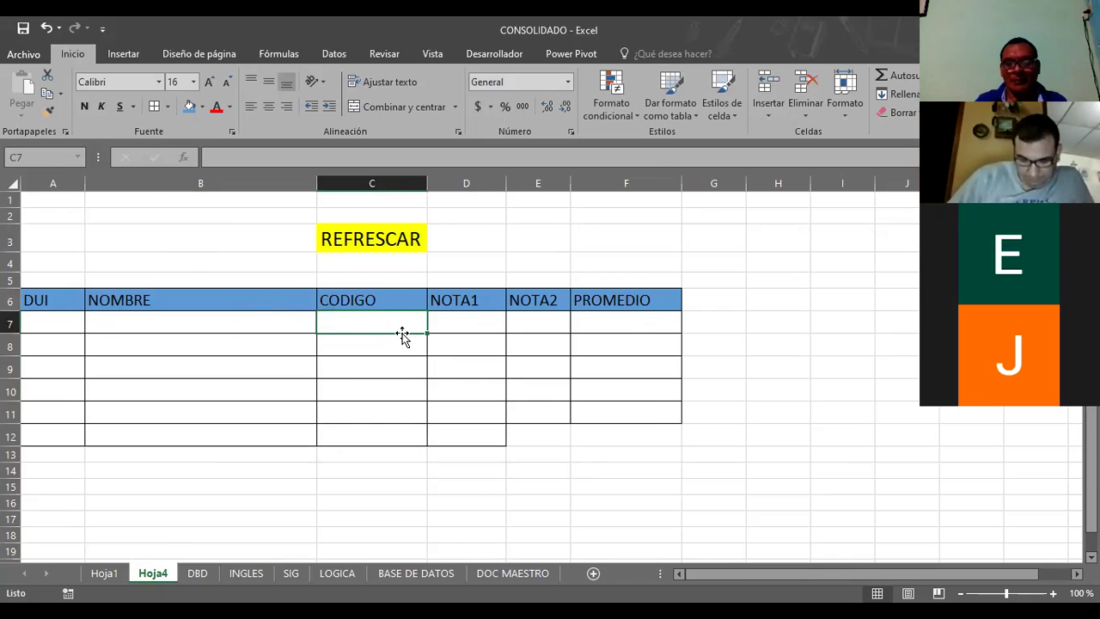
type("567")
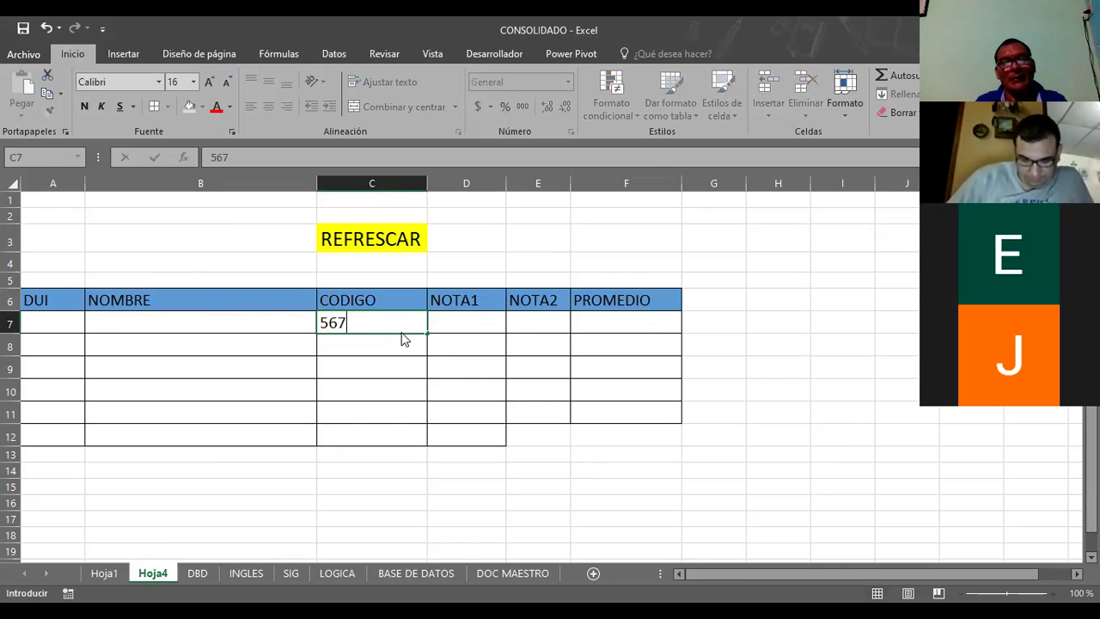
key("Return")
key("Escape")
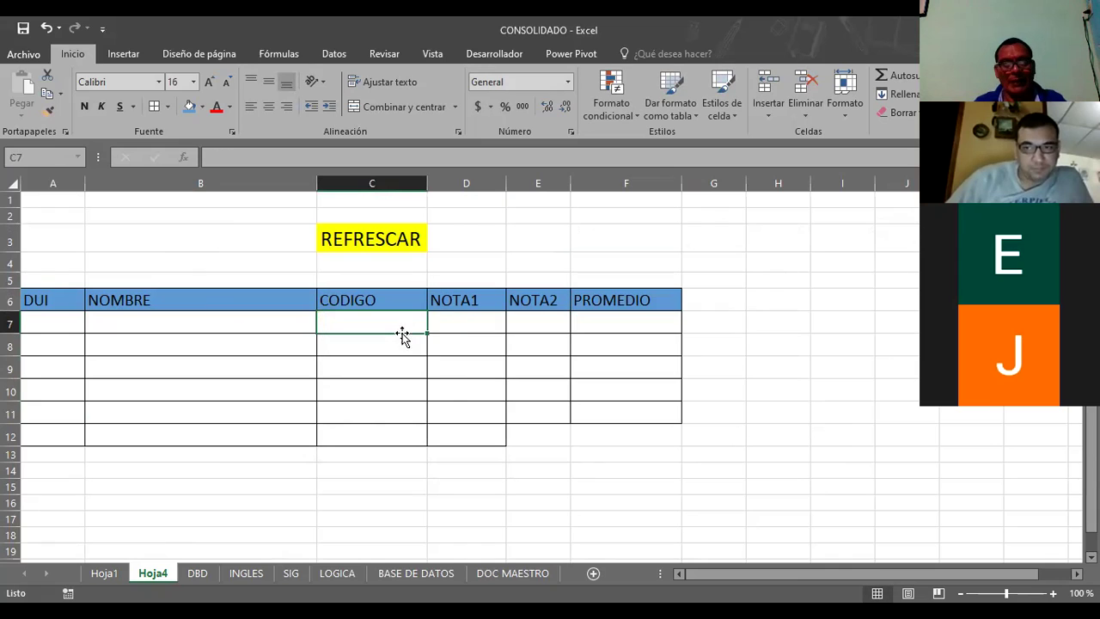
Try codes 343245 and 435353454 in C7, cancelling the rejections so C7 stays empty
type("343245")
key("Return")
key("Tab")
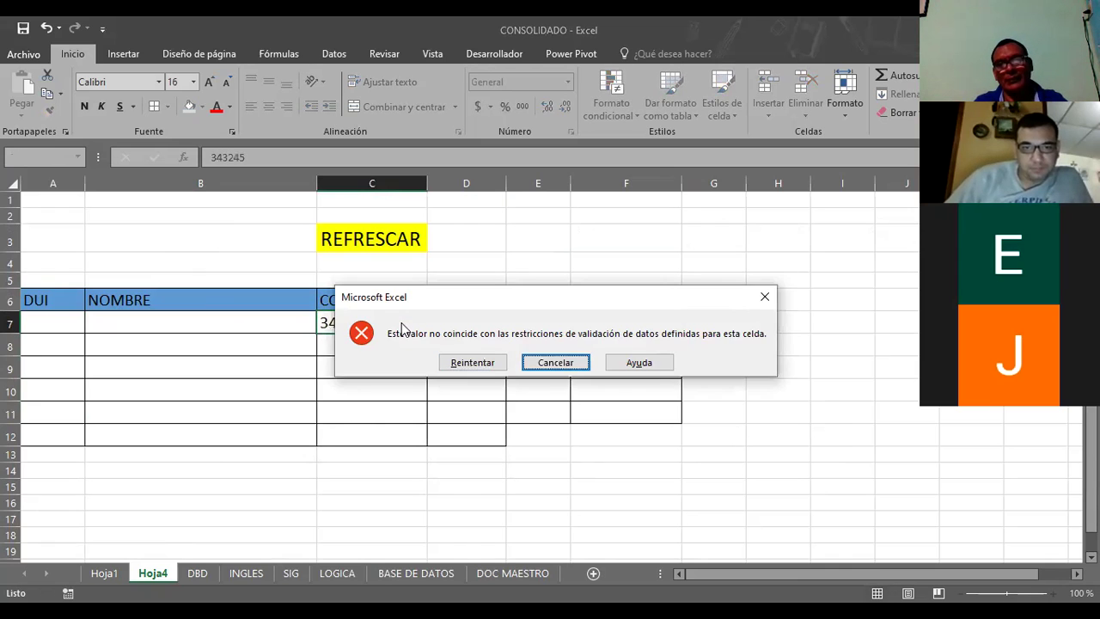
key("Return")
type("435353454")
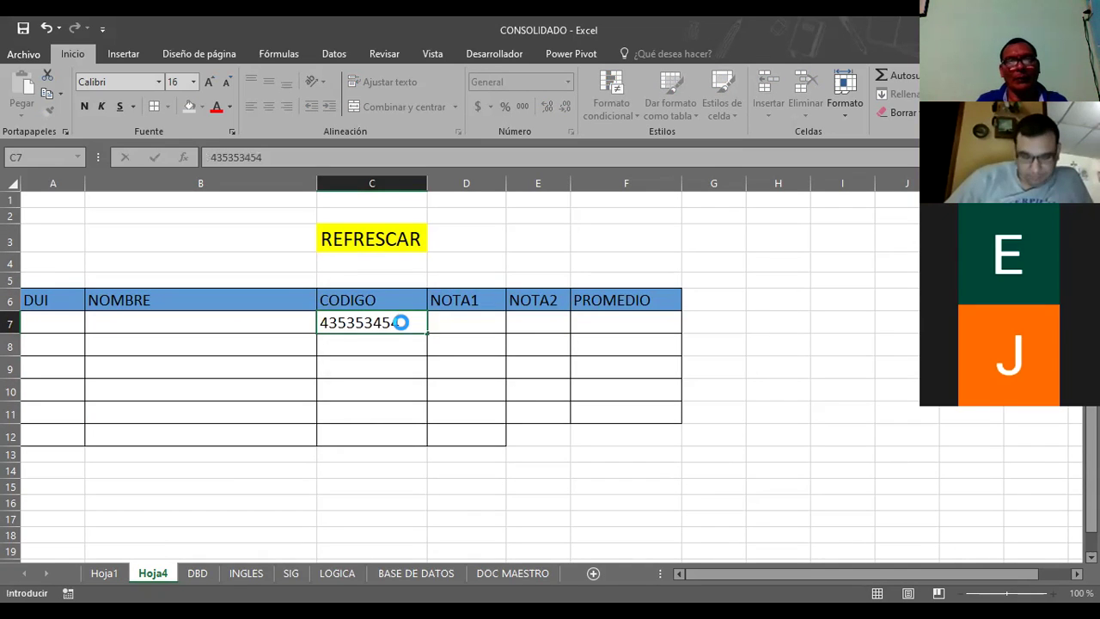
key("Return")
key("Return")
key("BackSpace")
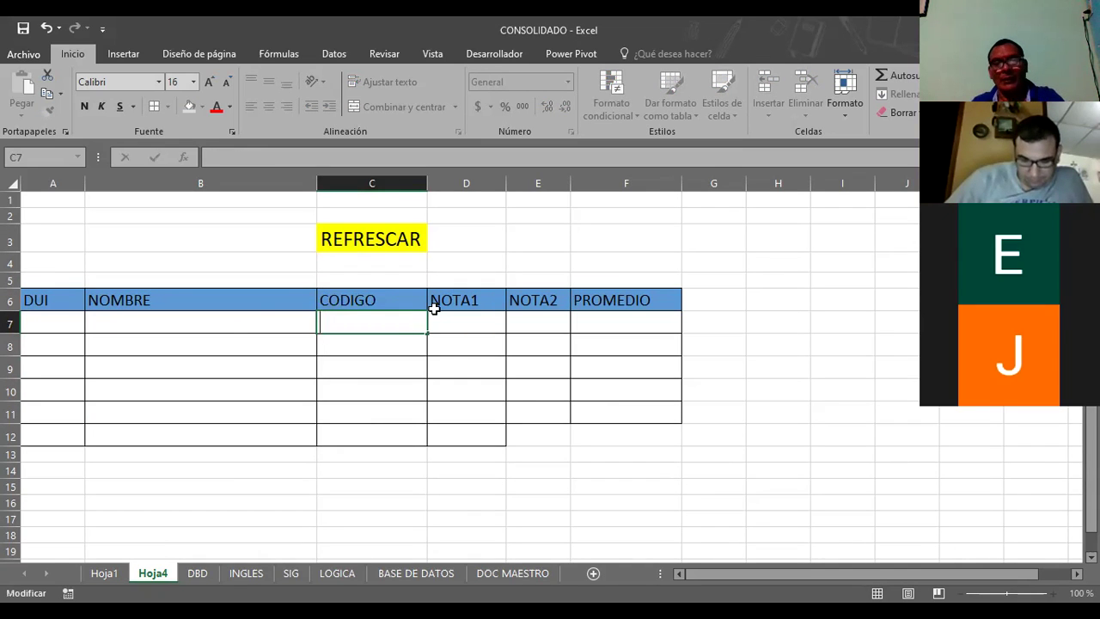
left_click(275, 322)
Enter NOTA1 grades 4, 5, 7, 8 and 9 into D7:D11
left_click(464, 315)
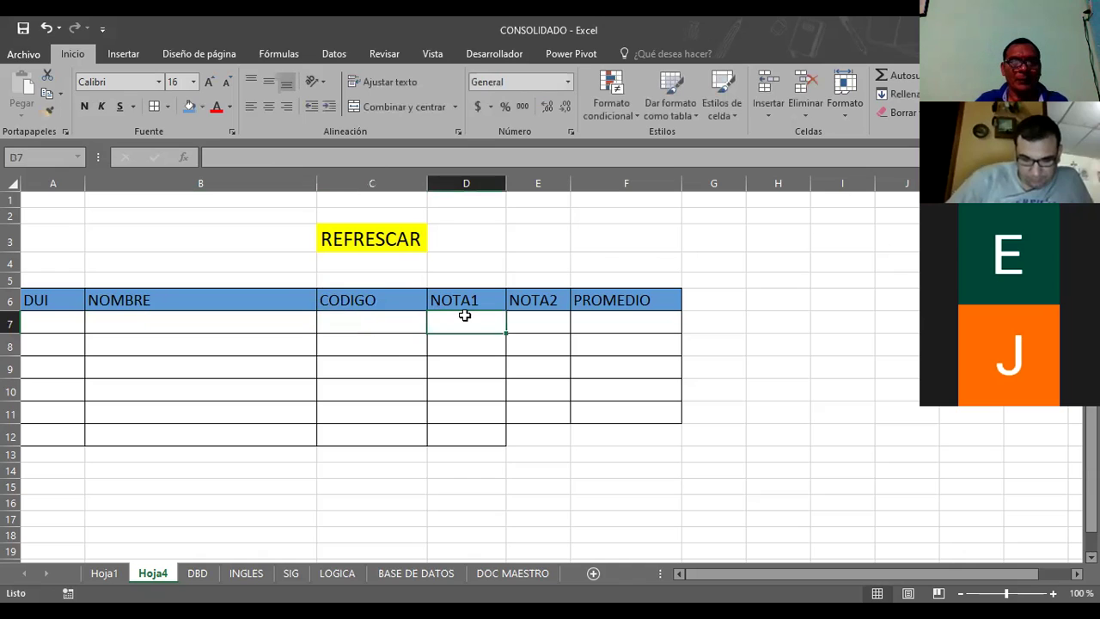
type("4")
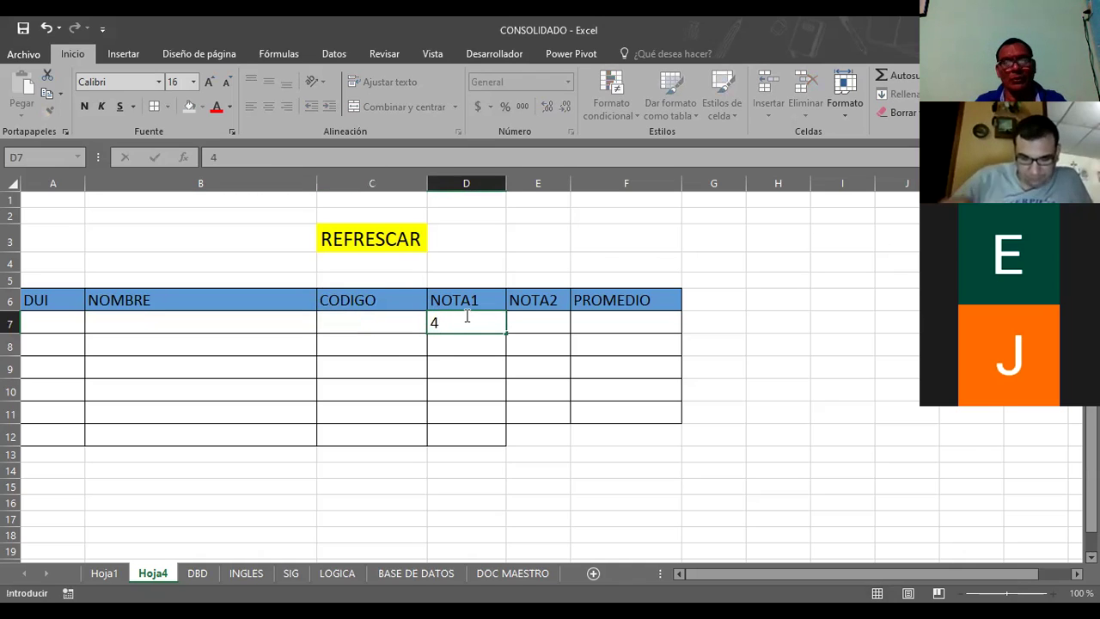
key("Return")
type("5 7 8 9")
key("Return")
key("Left")
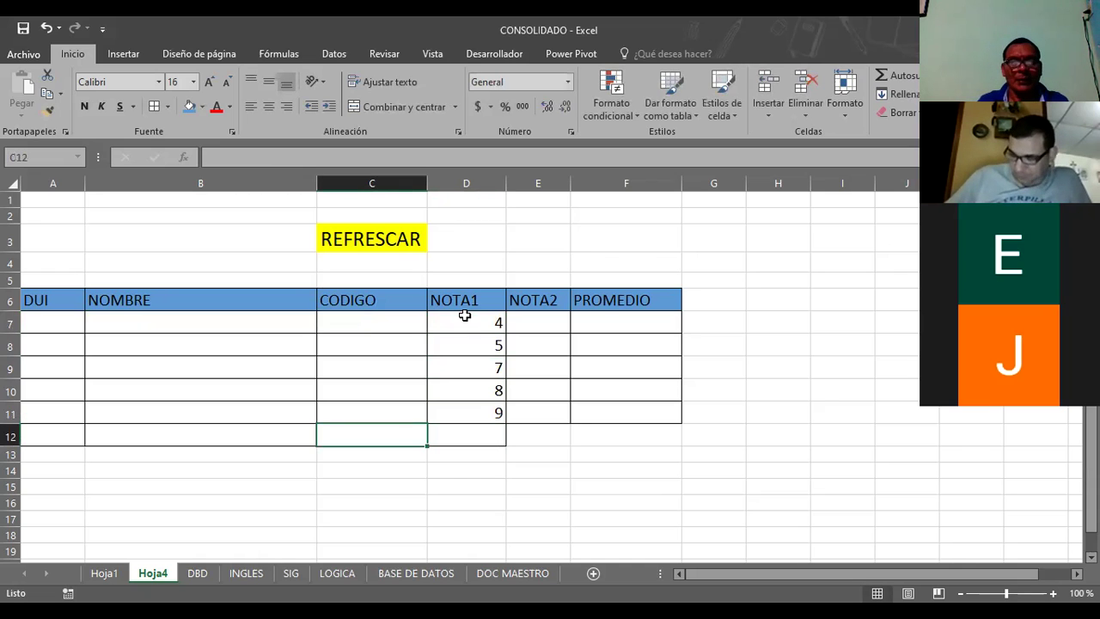
left_click(183, 322)
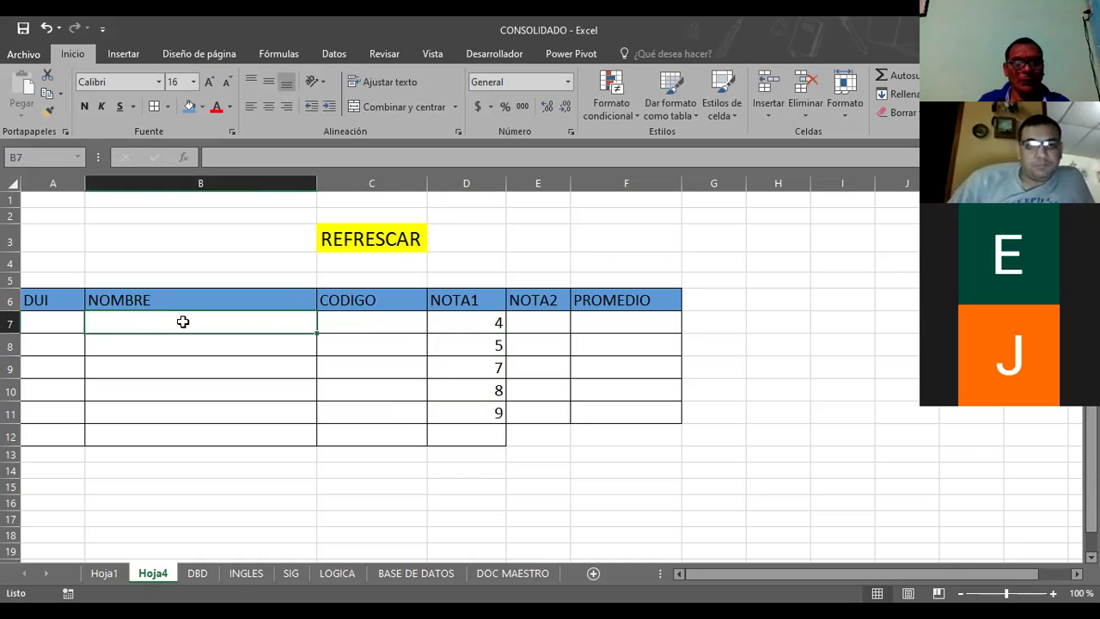
Type the four students' full names into B7:B10
type("carlos jose")
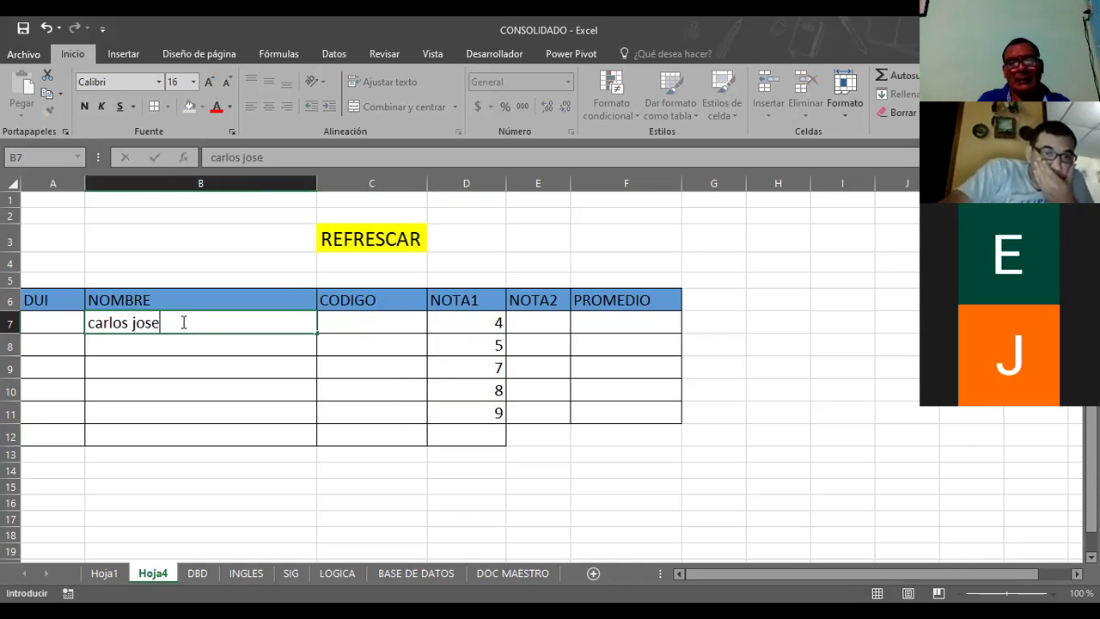
key("Return")
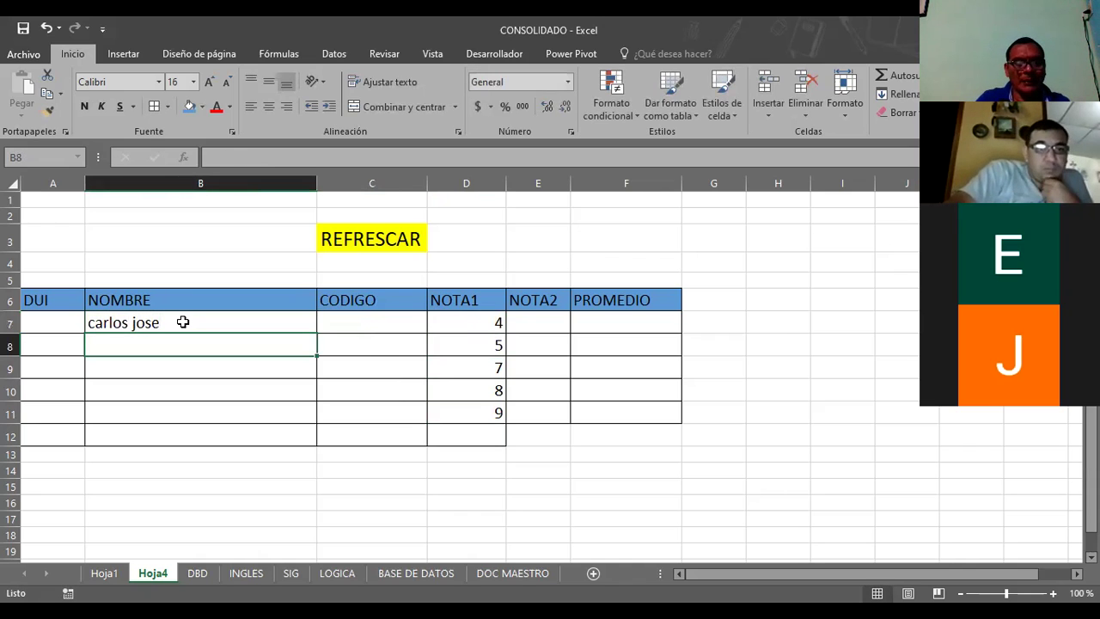
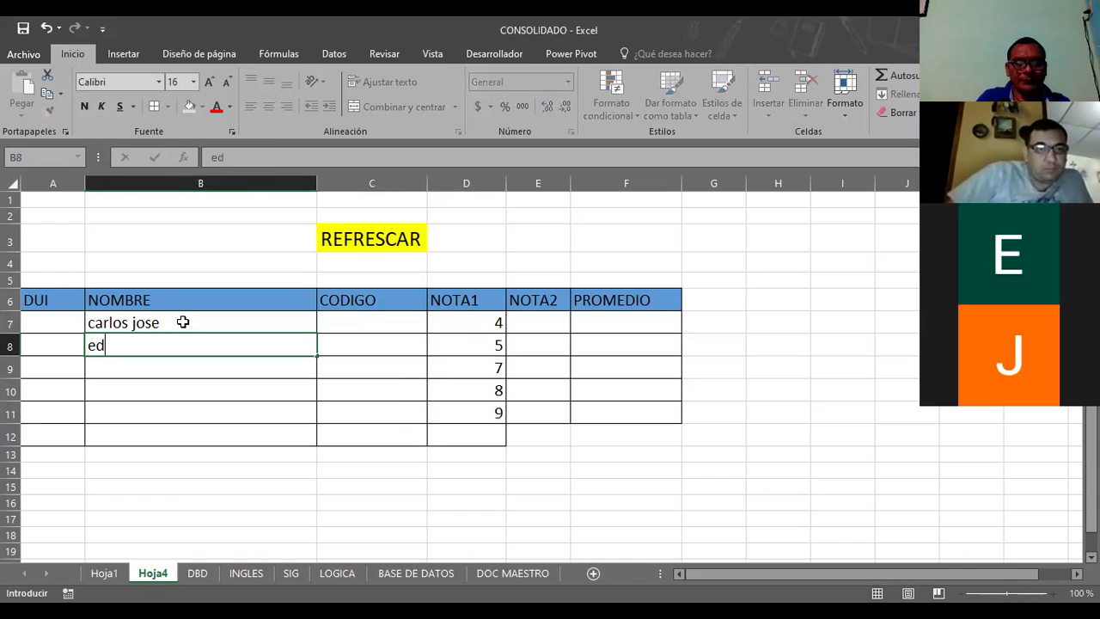
key("Return")
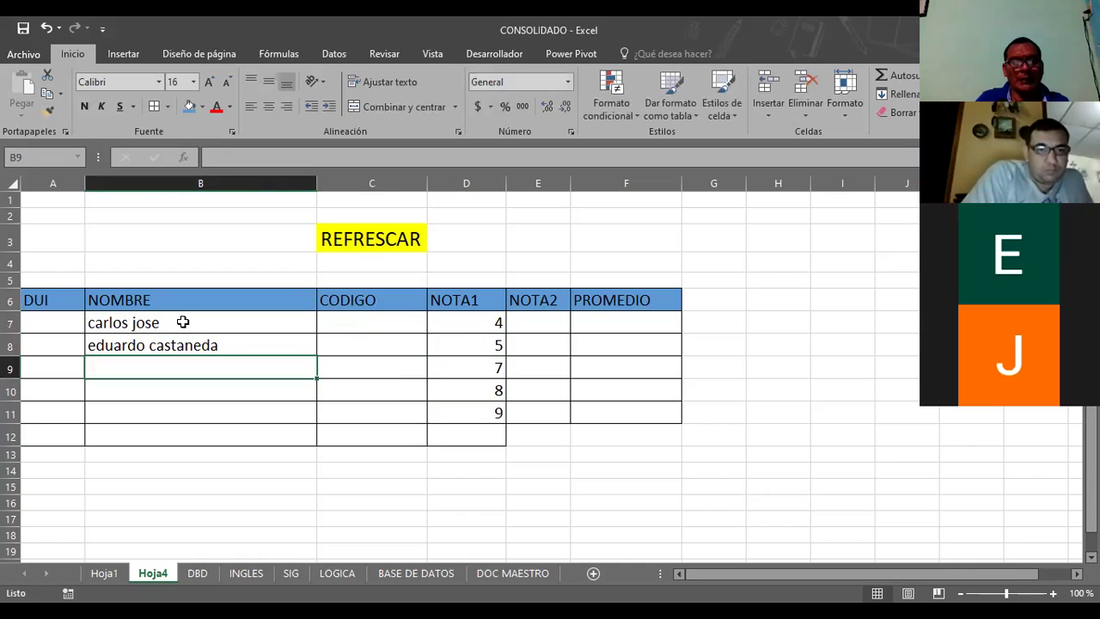
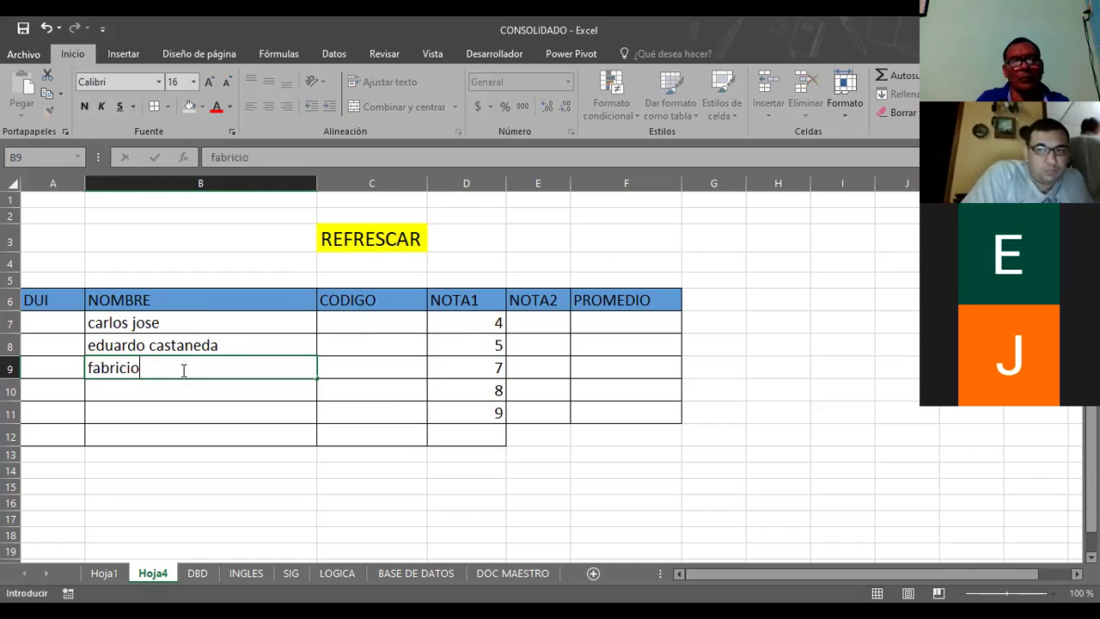
key("Return")
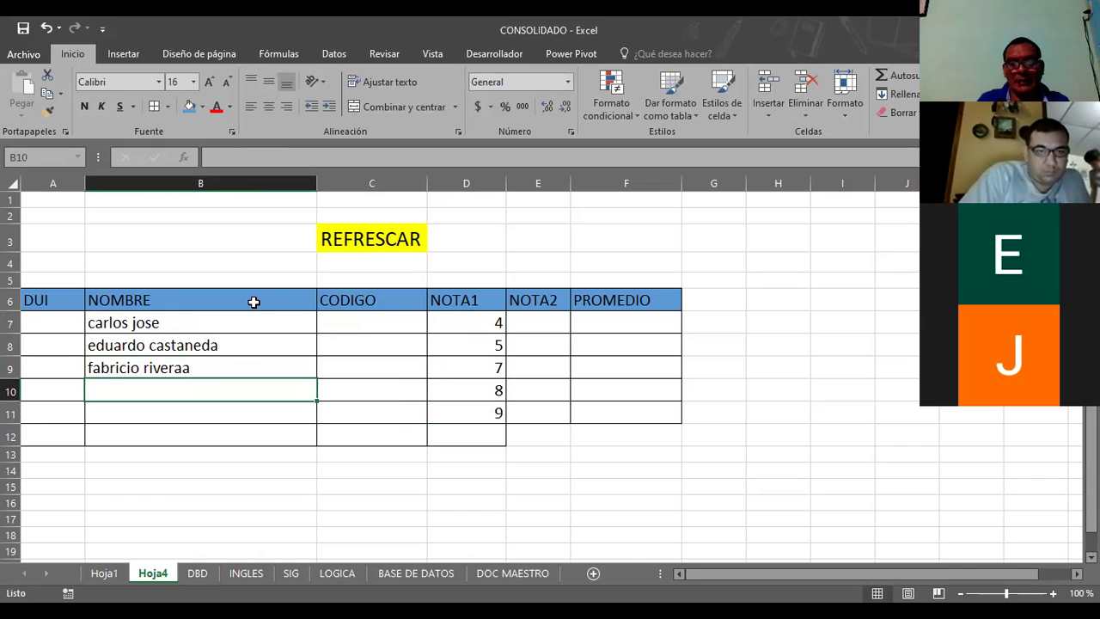
key("Up")
key("F2")
key("Return")
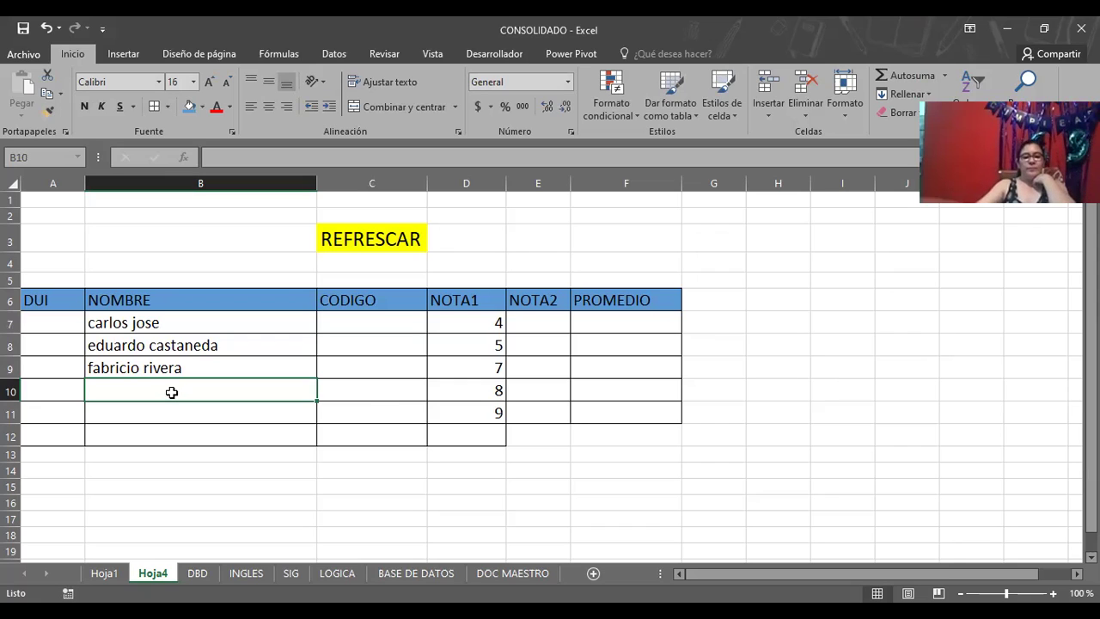
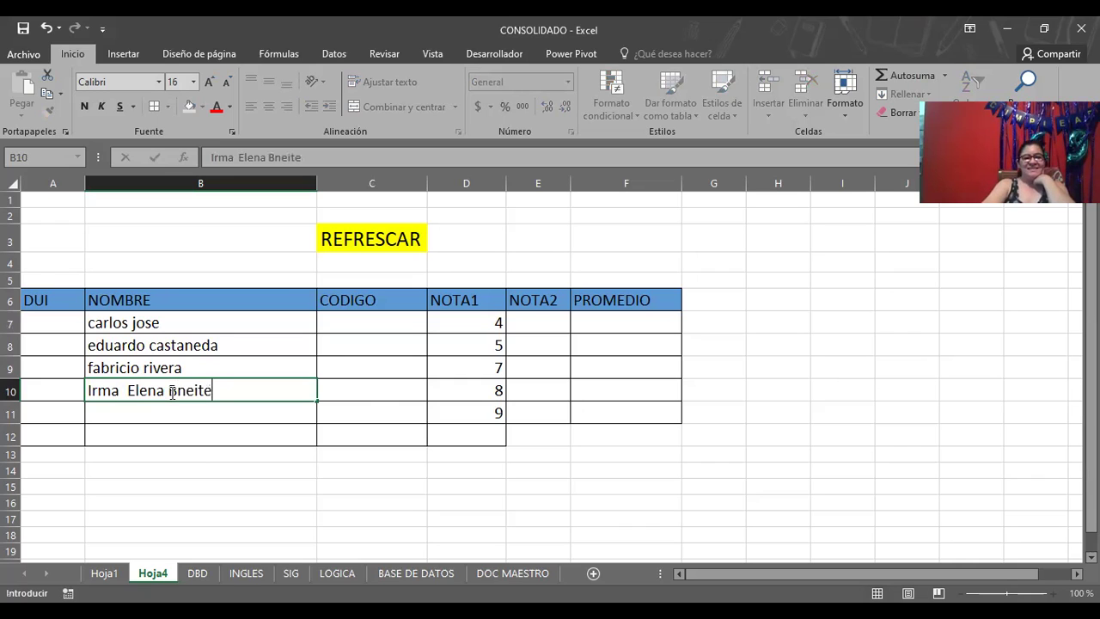
key("Return")
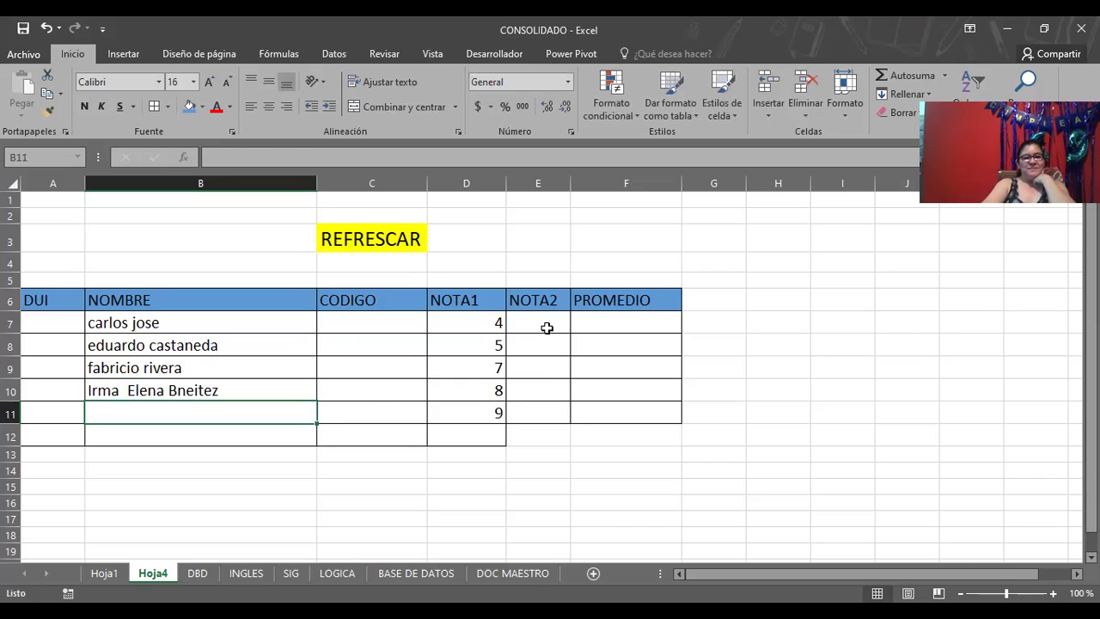
Enter NOTA2 grades 6, 7, 8, 9 in E7:E10 and change D7's NOTA1 to 7
left_click(546, 327)
type("6")
key("Left")
type("7")
key("Left")
type("8")
key("Escape")
key("Down")
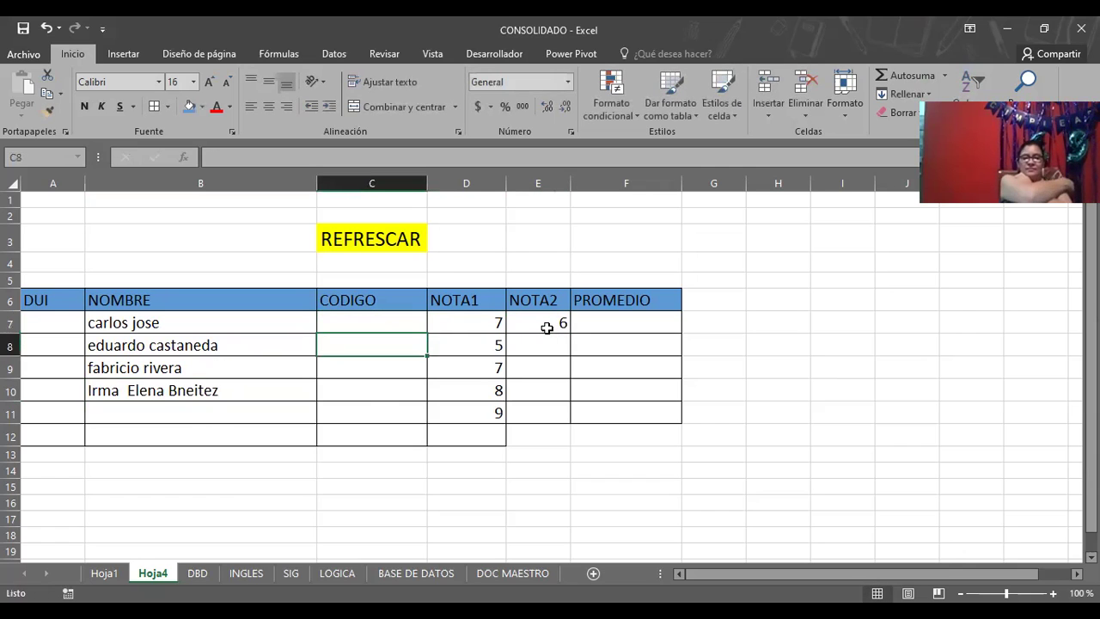
key("Right")
key("Up")
key("Right")
key("Right")
key("Down")
key("Left")
type("7 8 9")
key("Return")
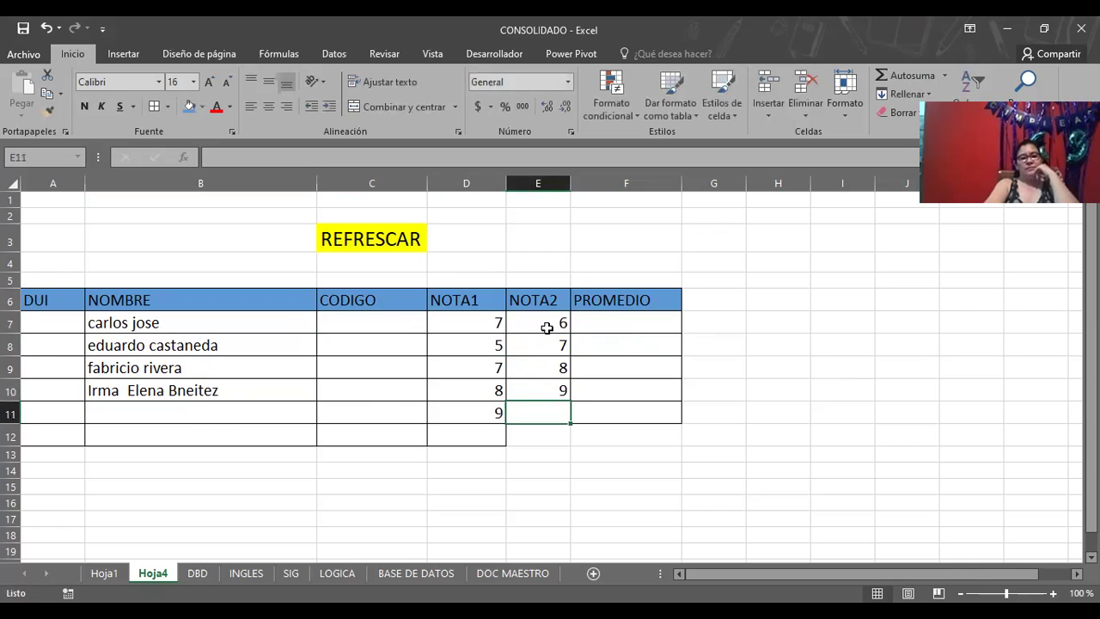
Enter 6 in E11, then give F7 a PROMEDIO formula averaging D7:E7
type("6")
left_click(601, 322)
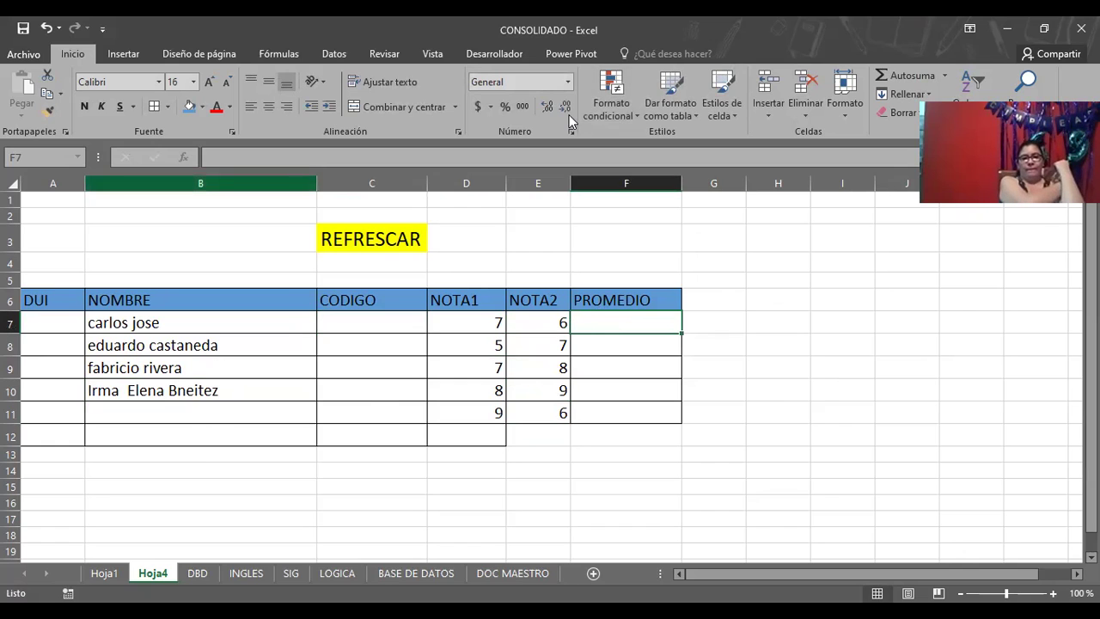
left_click(607, 320)
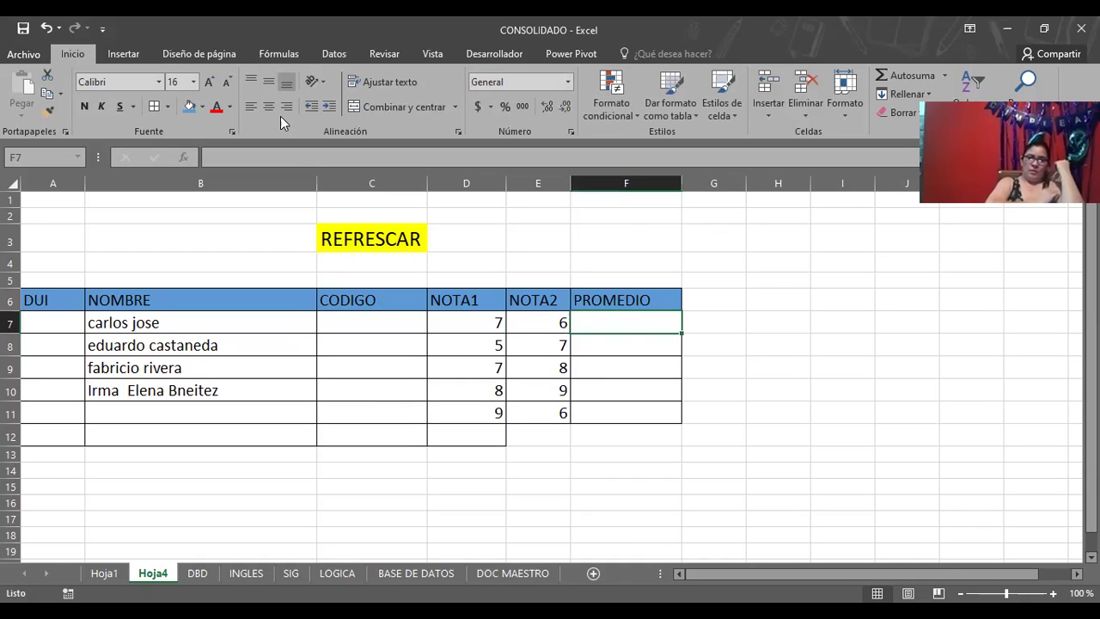
left_click(185, 158)
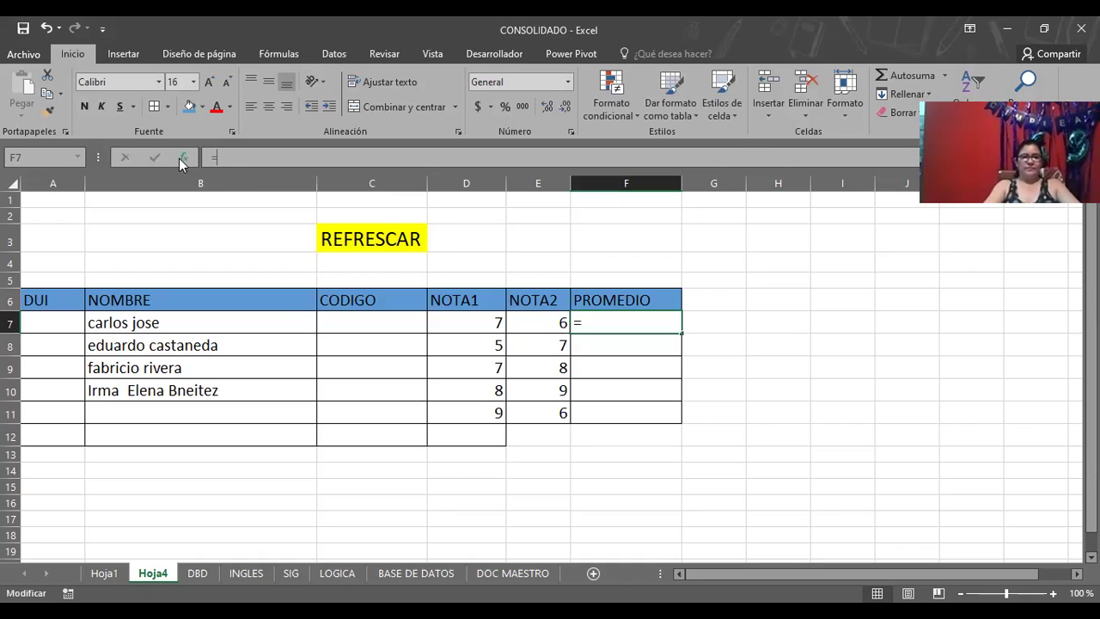
left_click(642, 396)
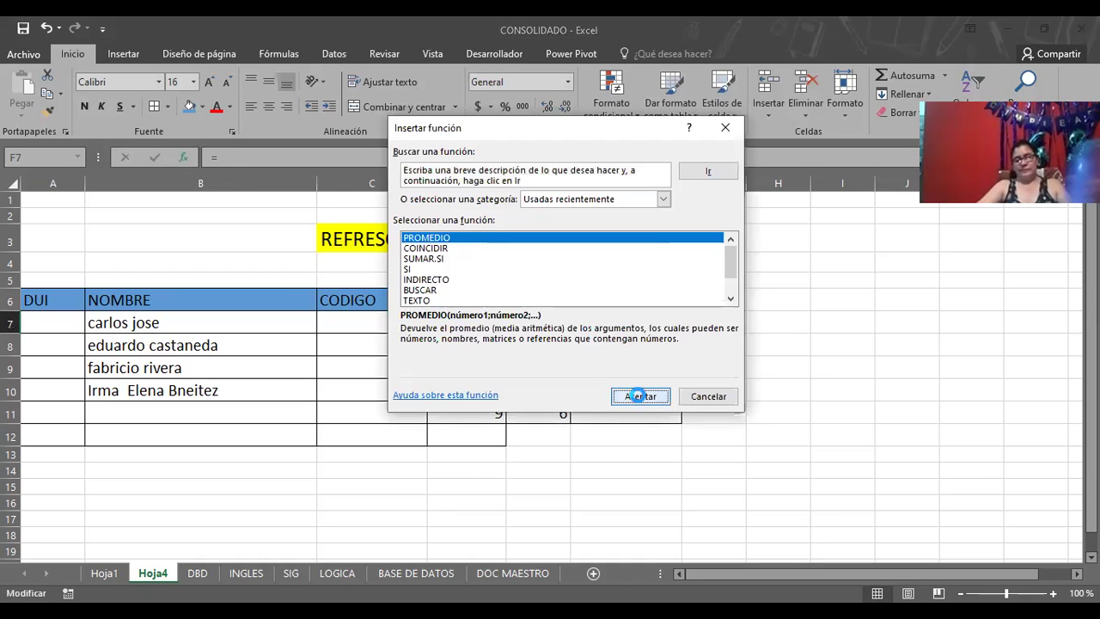
key("Return")
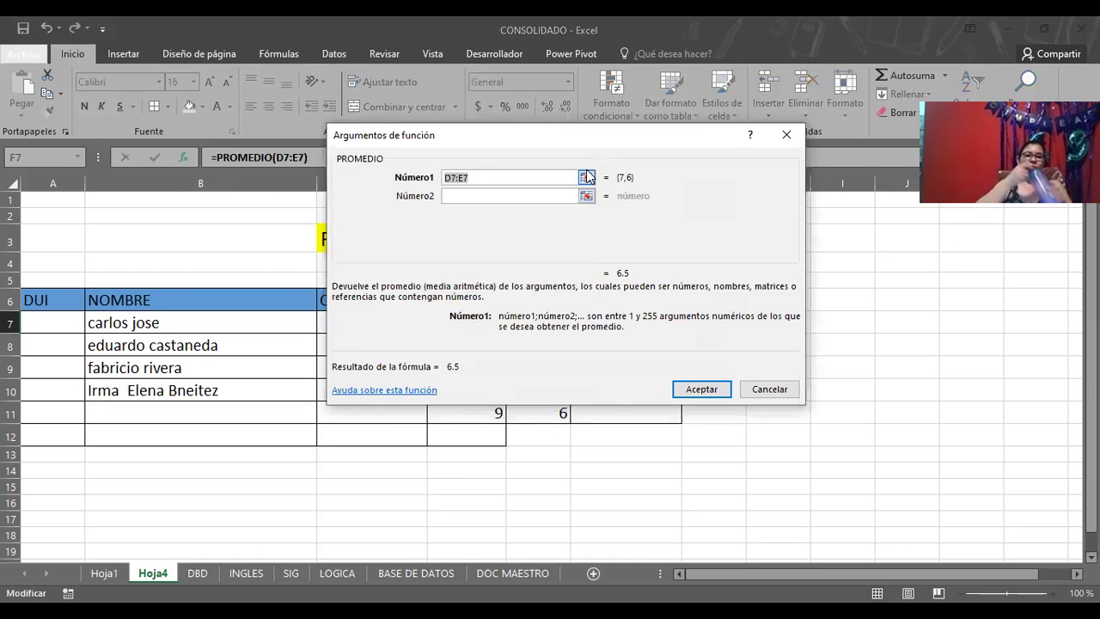
left_click(587, 175)
key("BackSpace")
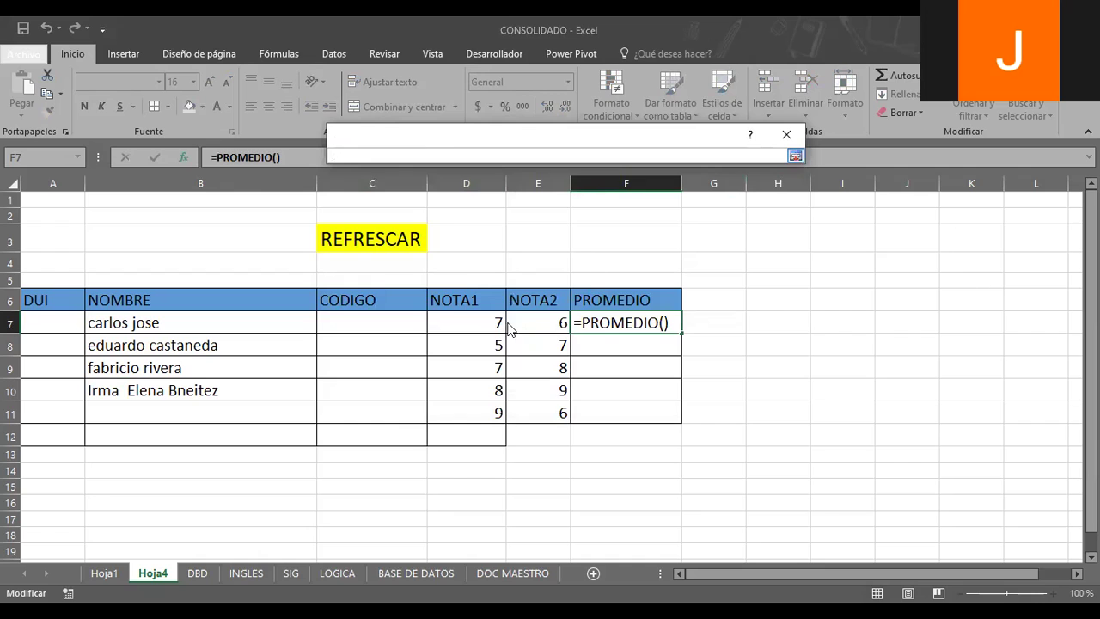
key("Return")
left_click(585, 179)
left_click_drag(467, 325, 542, 320)
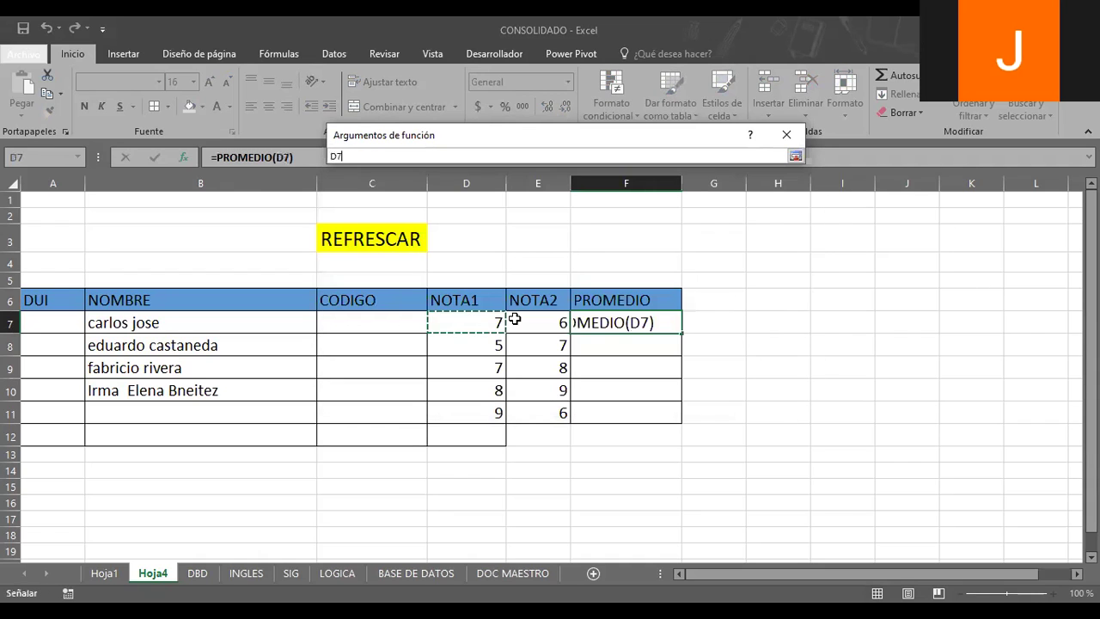
key("Return")
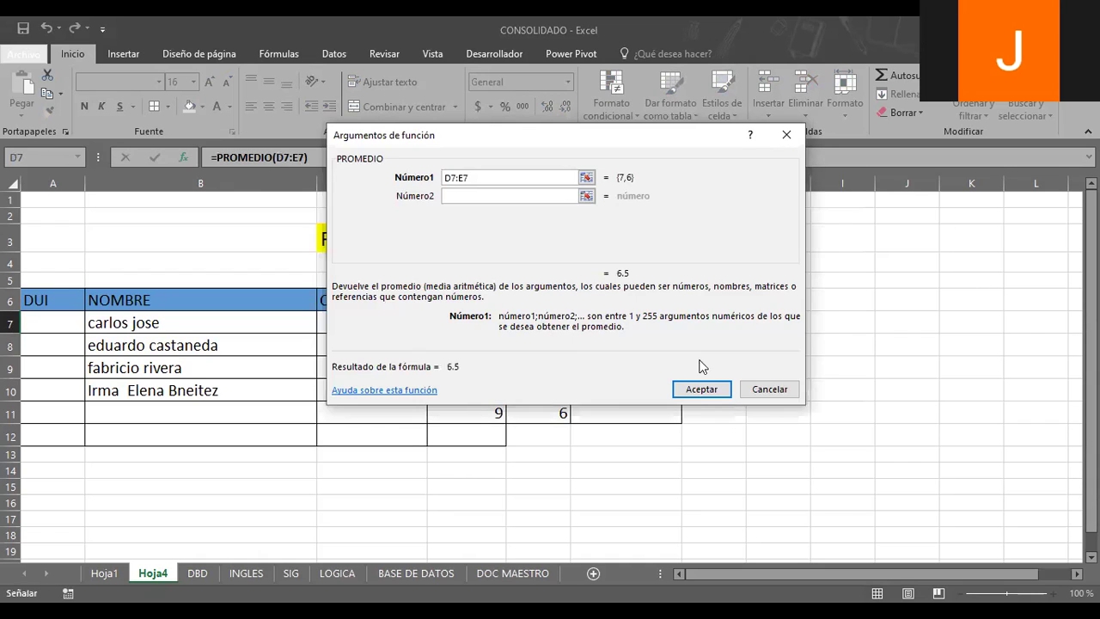
left_click(702, 390)
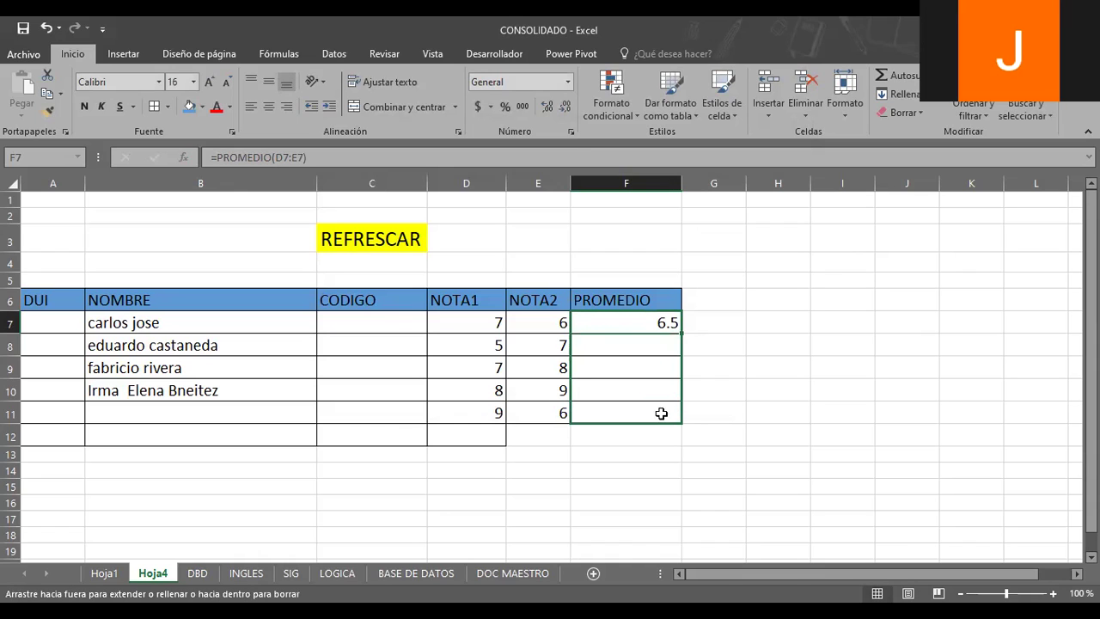
Fill the PROMEDIO formula down to F11, giving 6.5, 6, 7.5, 8.5 and 7.5
left_click_drag(679, 335, 662, 413)
left_click(769, 367)
left_click(644, 429)
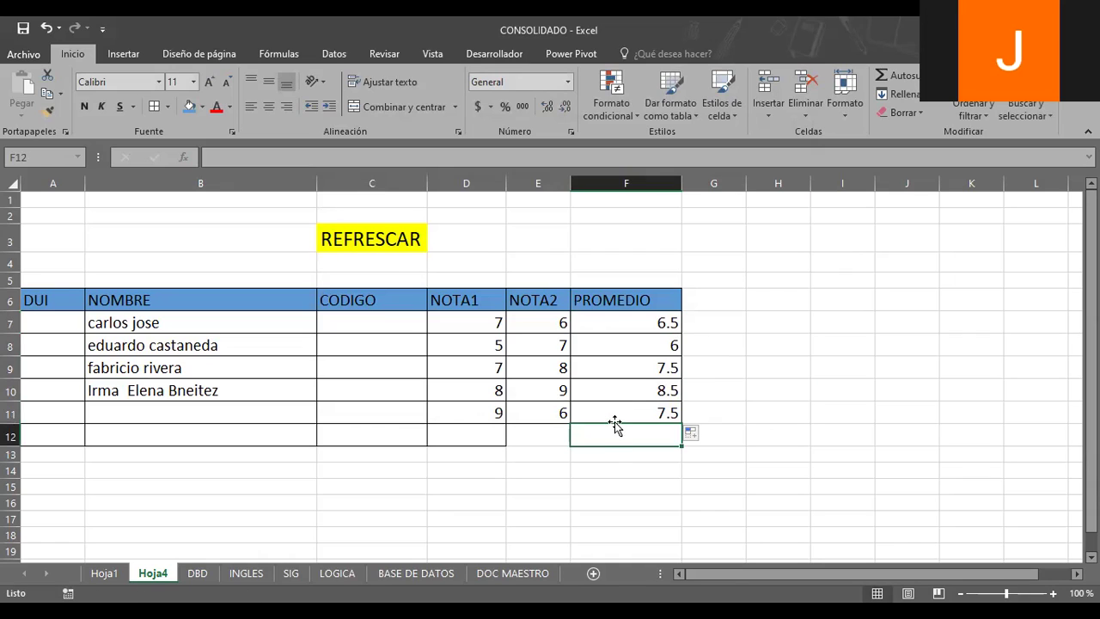
left_click(614, 413)
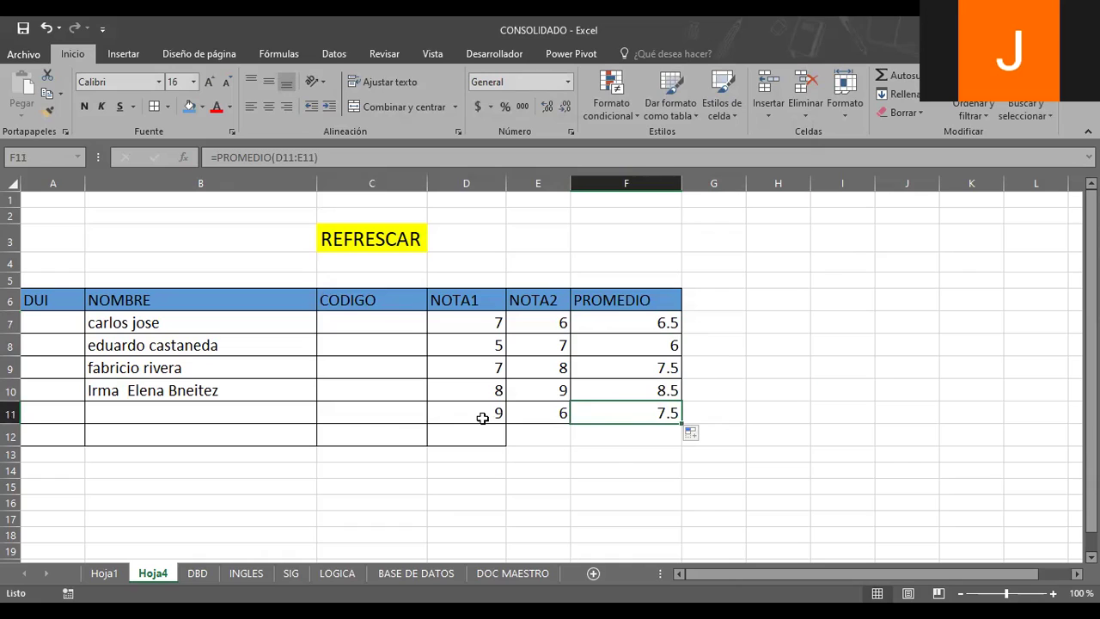
Apply All Borders to the empty cells E12:F12
left_click(539, 407)
left_click(625, 413)
left_click_drag(530, 440, 605, 439)
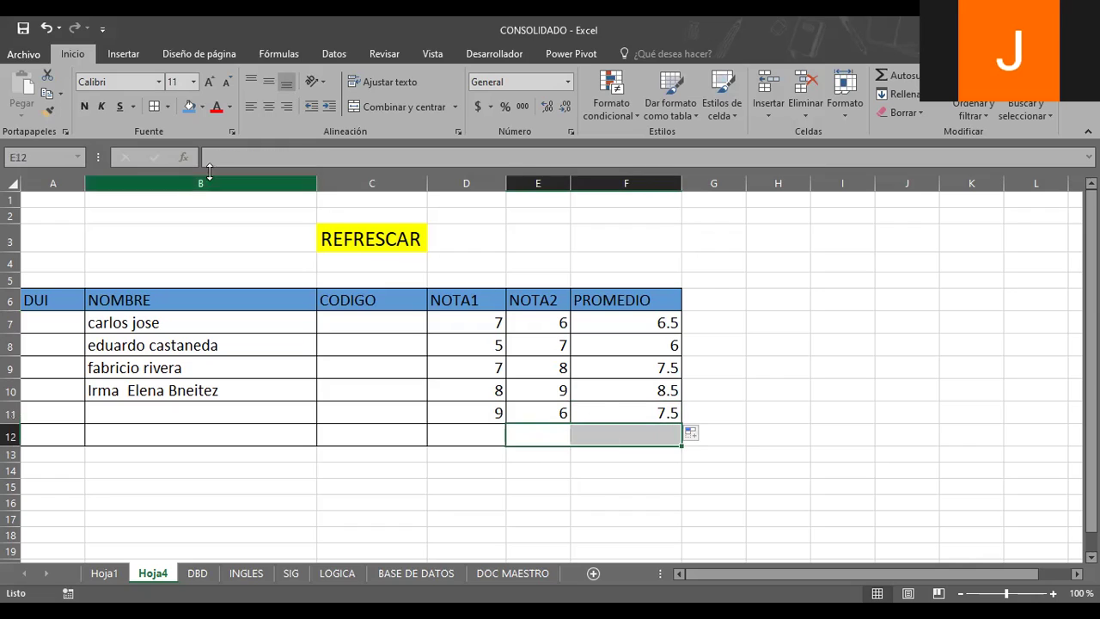
left_click(155, 105)
left_click(802, 313)
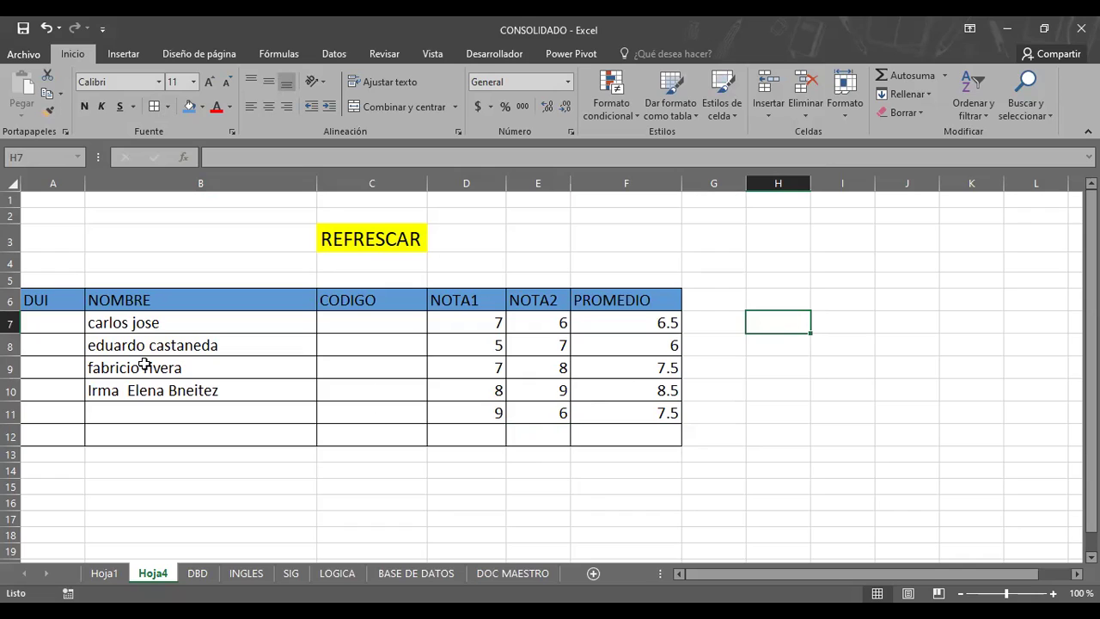
Protect the workbook structure with Proteger libro on the Revisar tab, entering and confirming a password
left_click(91, 275)
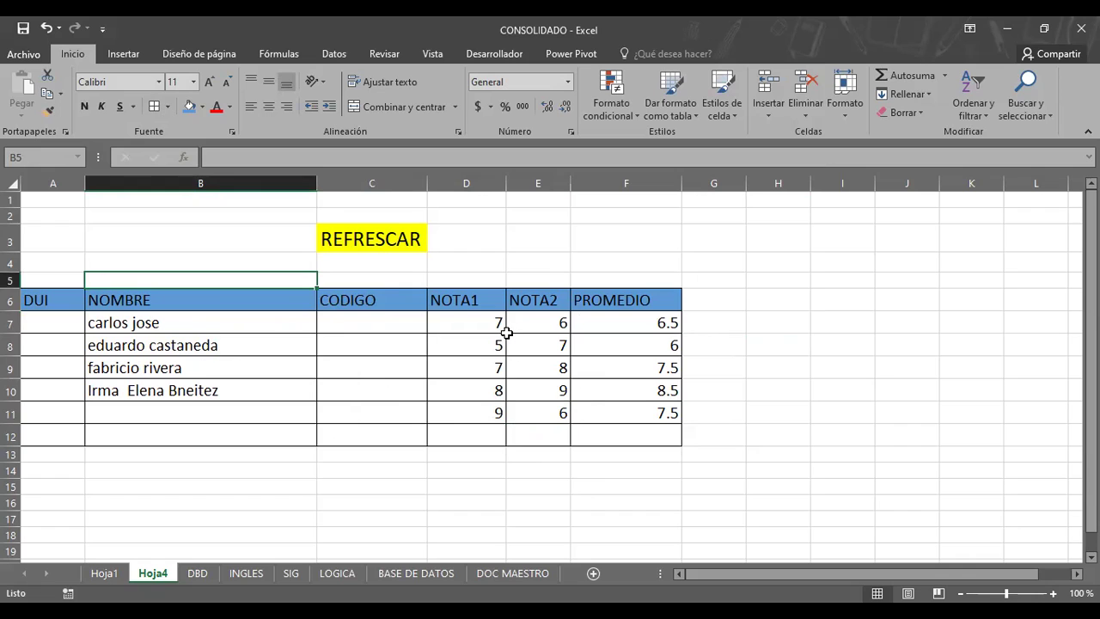
left_click(333, 55)
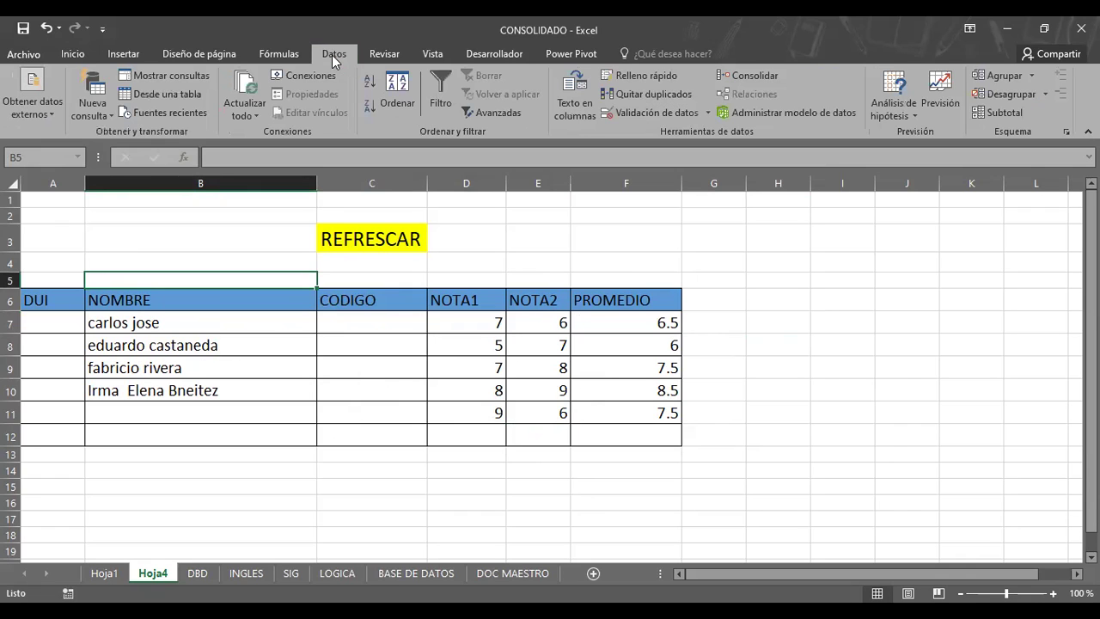
left_click(384, 54)
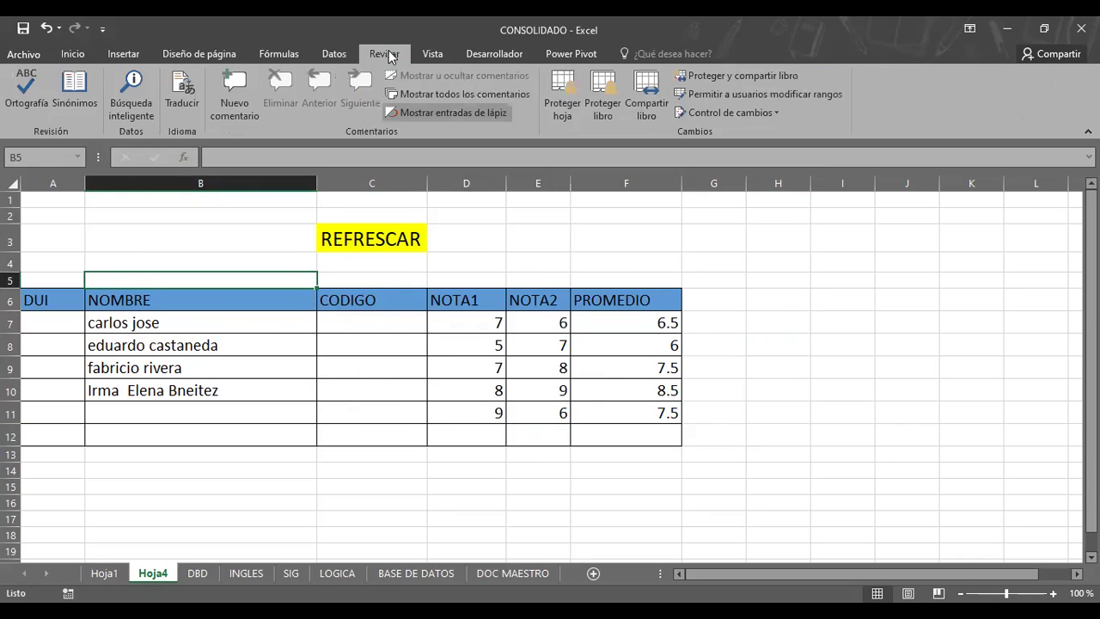
left_click(607, 93)
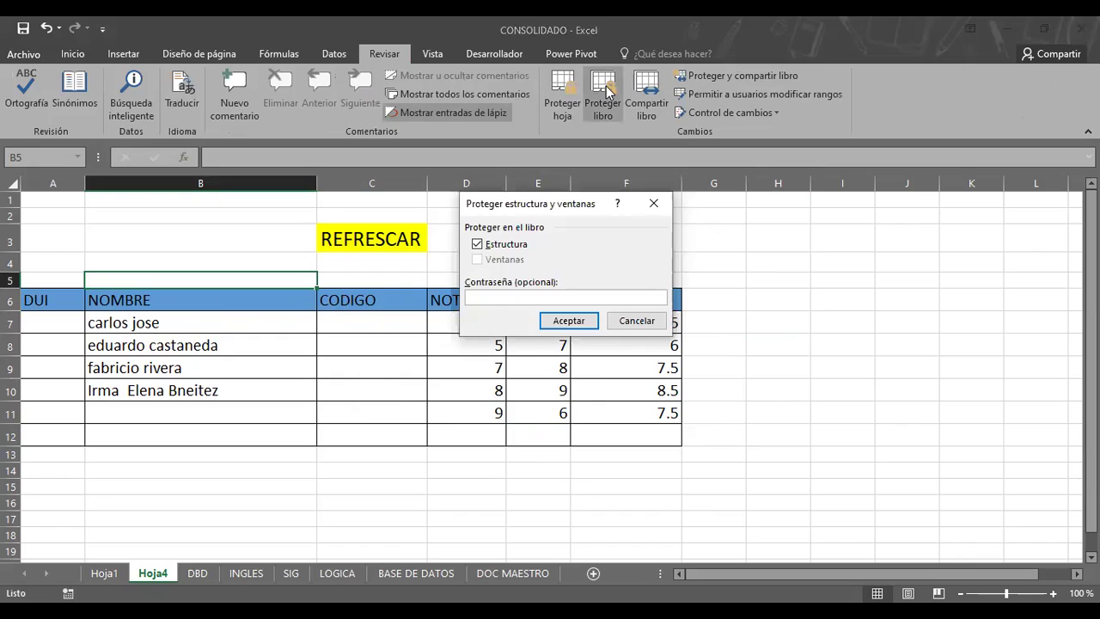
key("Return")
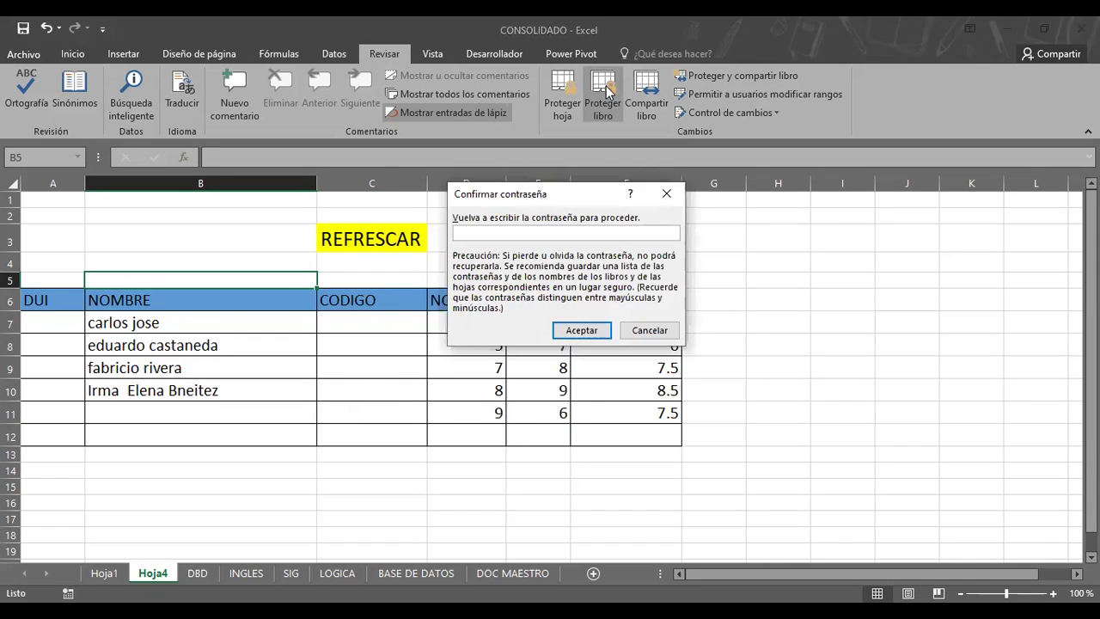
key("Return")
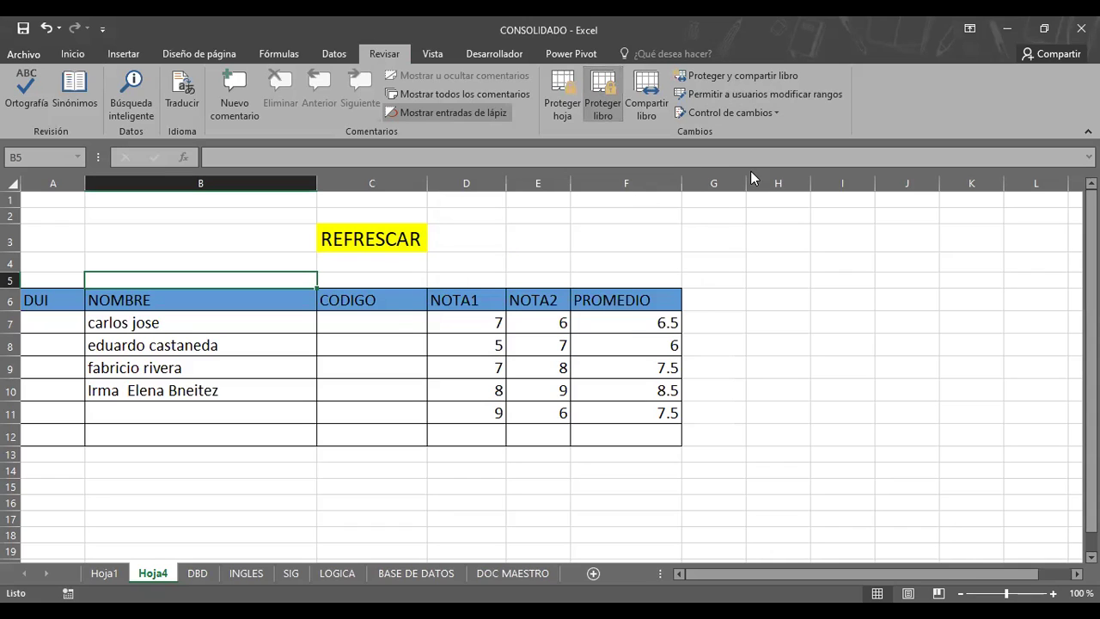
left_click(784, 352)
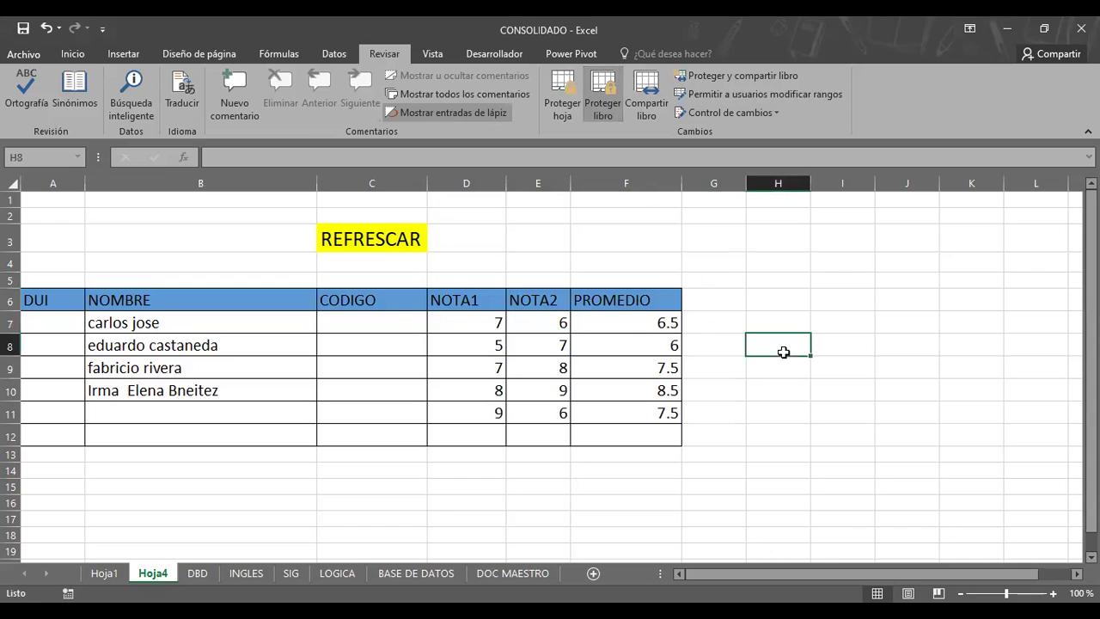
Select the whole Hoja4 sheet and uncheck Bloqueada in Formato de celdas > Proteger
left_click(386, 316)
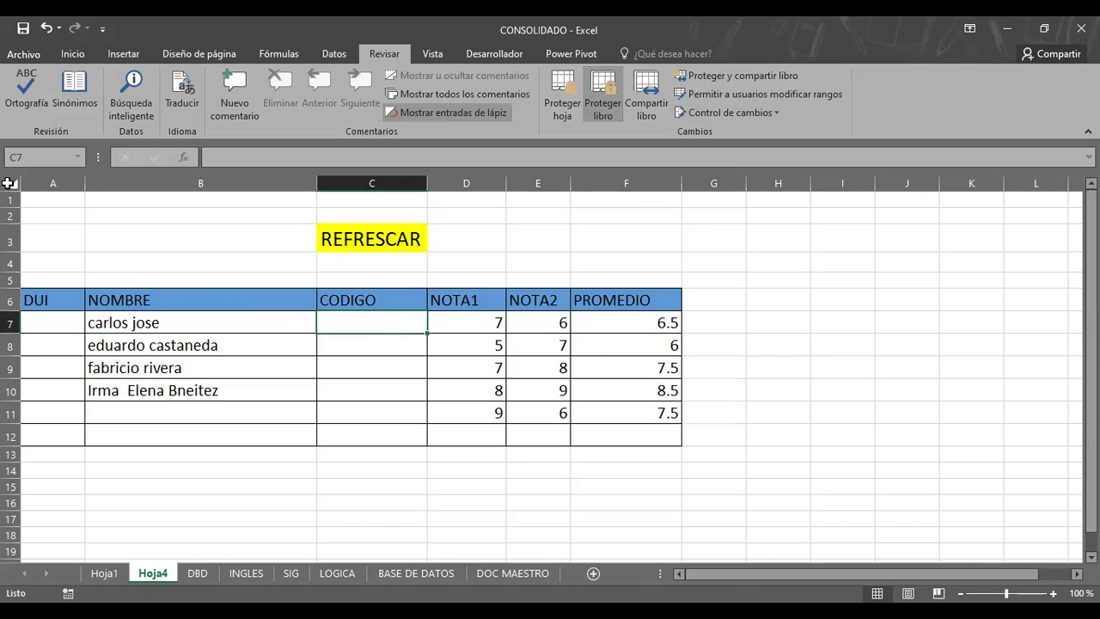
left_click(6, 183)
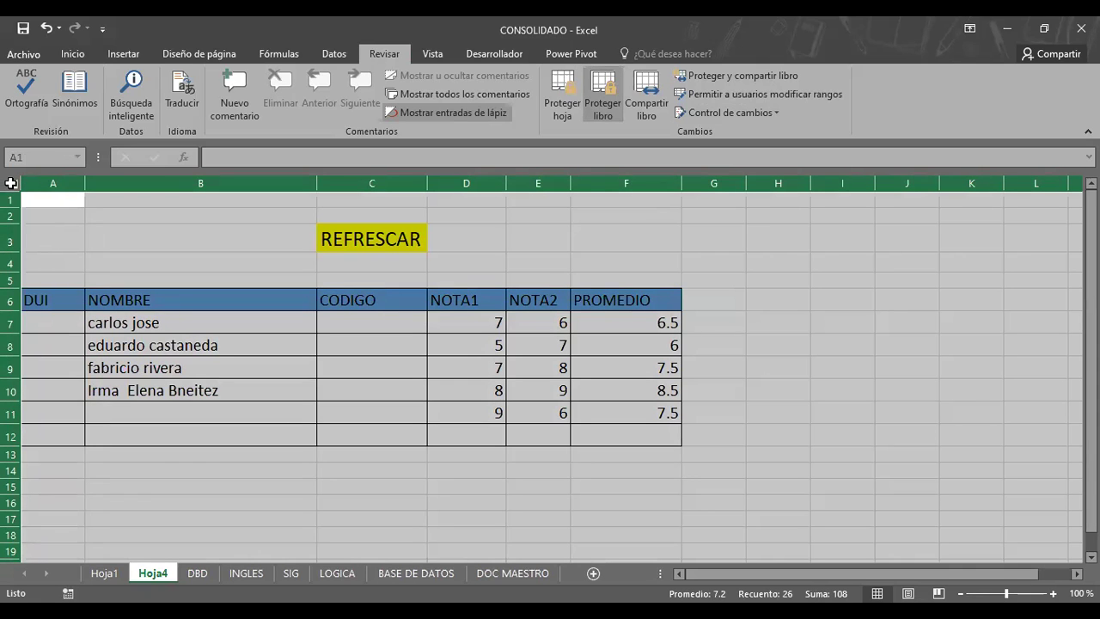
right_click(12, 189)
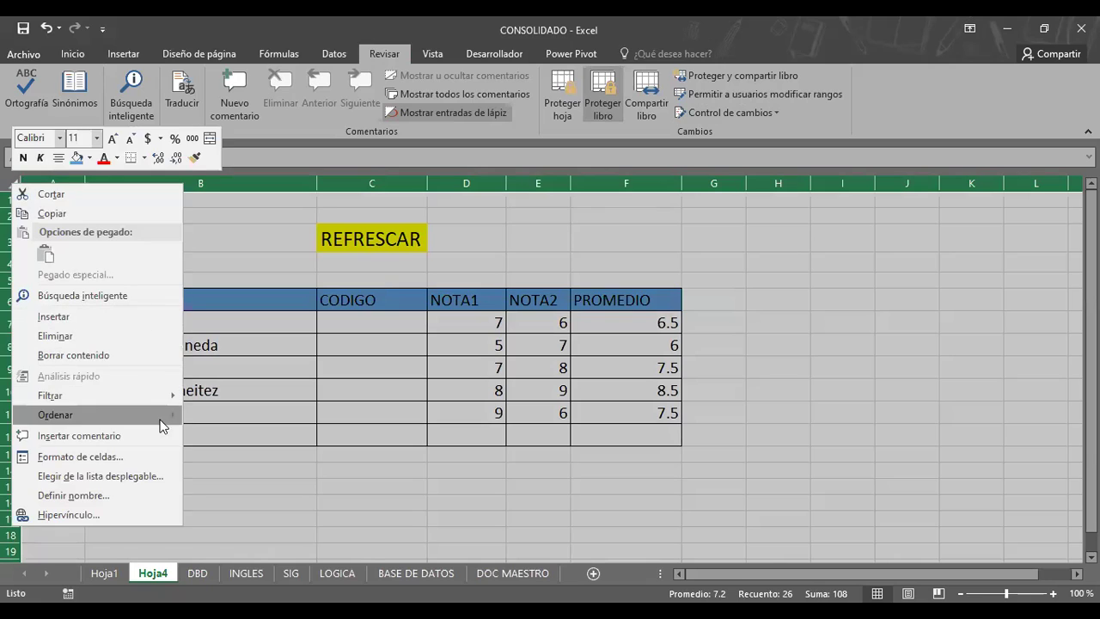
left_click(103, 457)
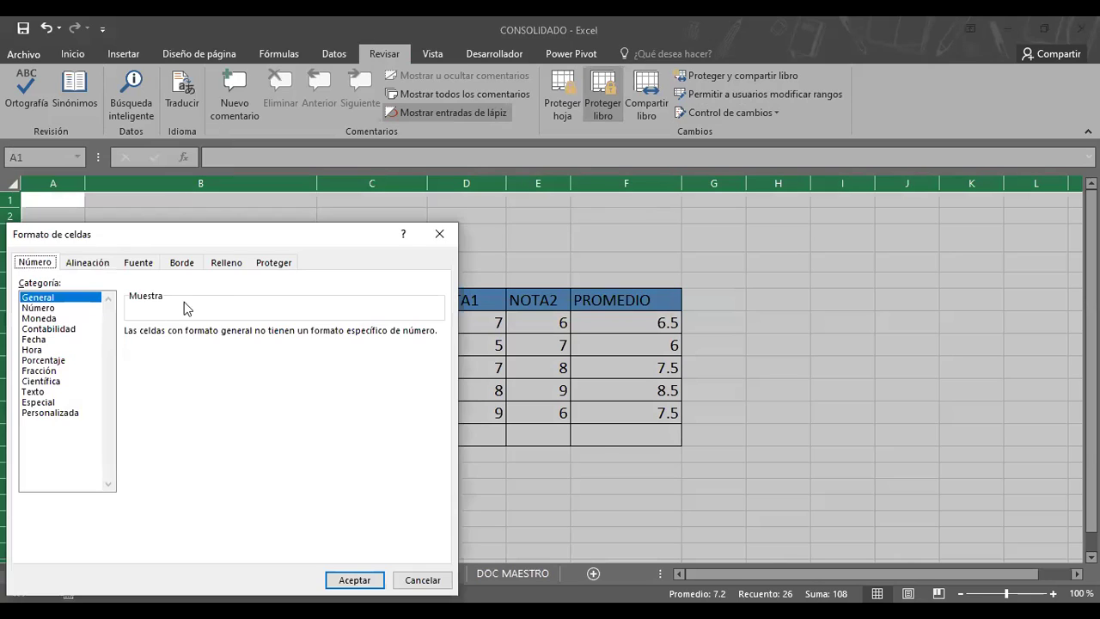
key("ctrl+shift+Tab")
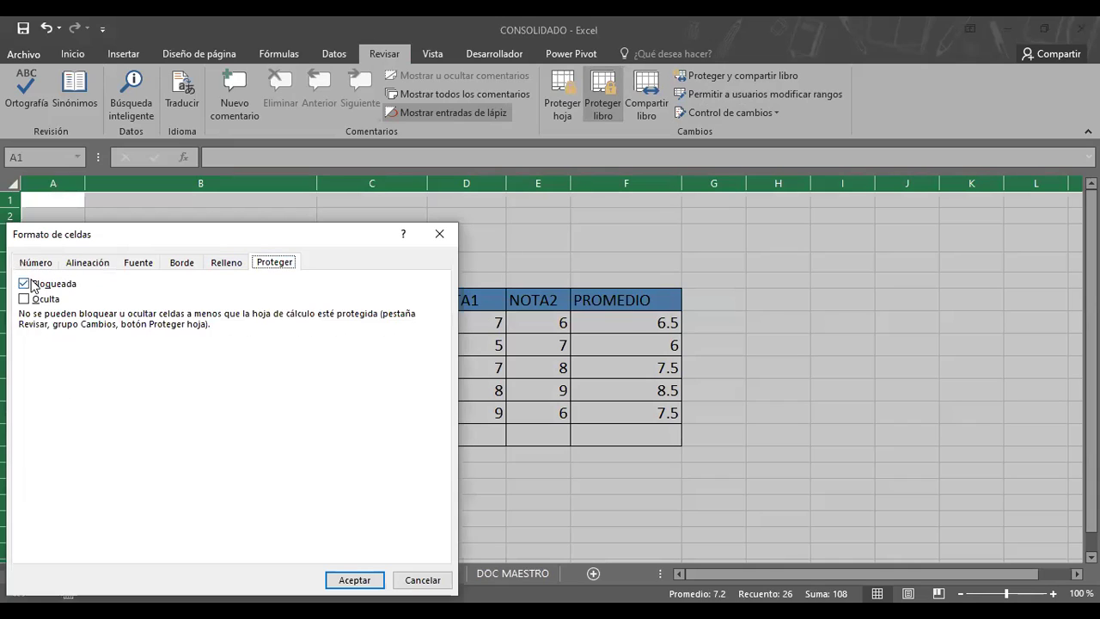
left_click(23, 283)
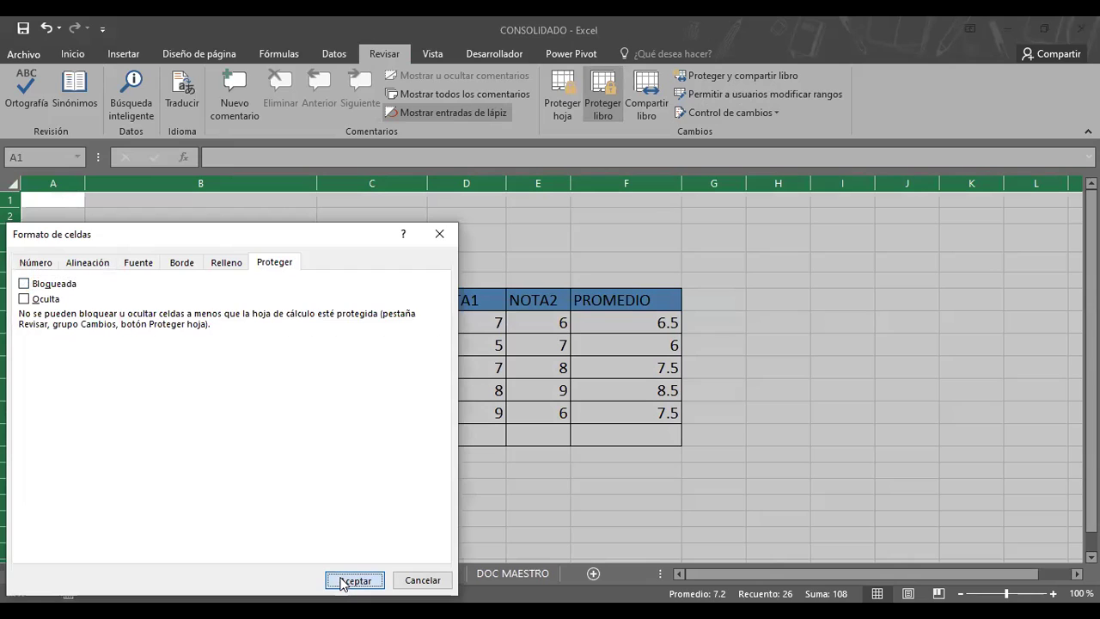
left_click(344, 580)
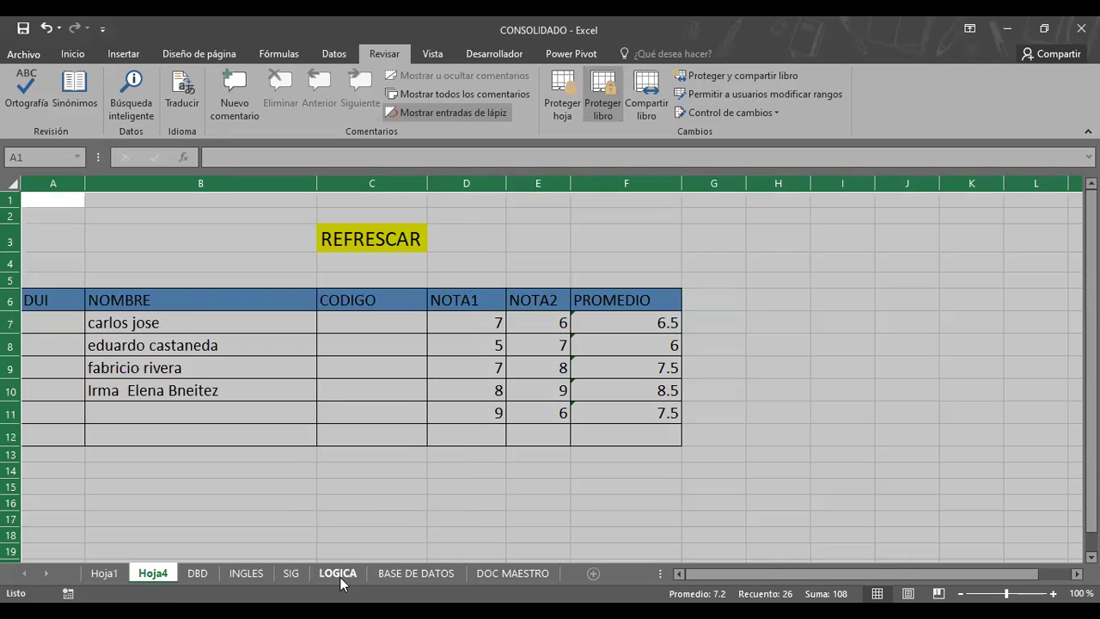
left_click(808, 295)
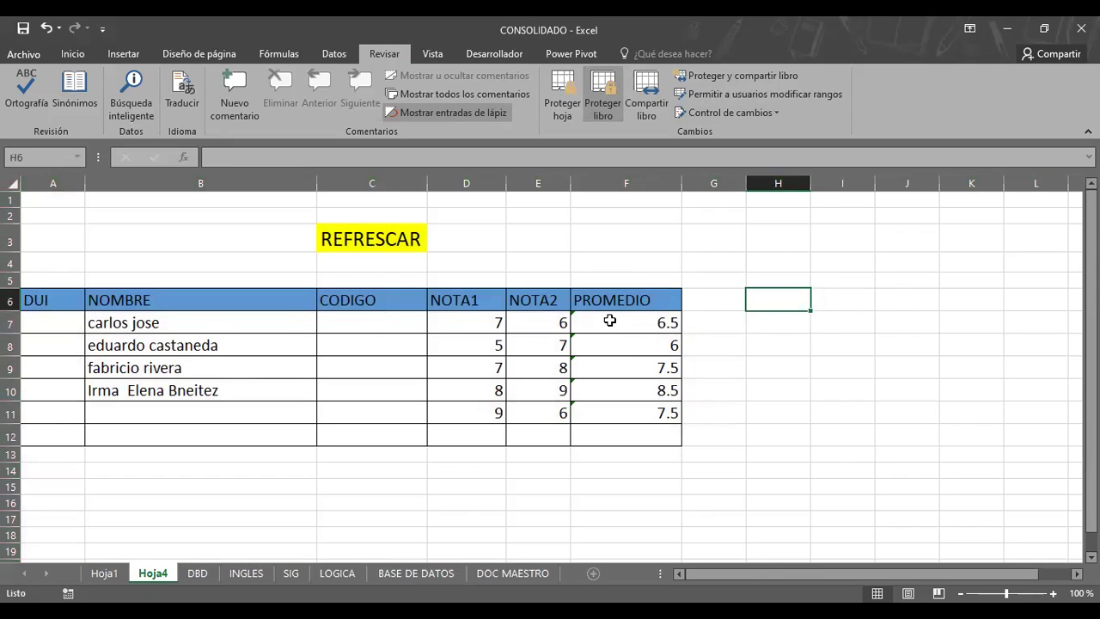
Select F7:F11 and check Bloqueada for them in Formato de celdas > Proteger
left_click_drag(609, 321, 623, 412)
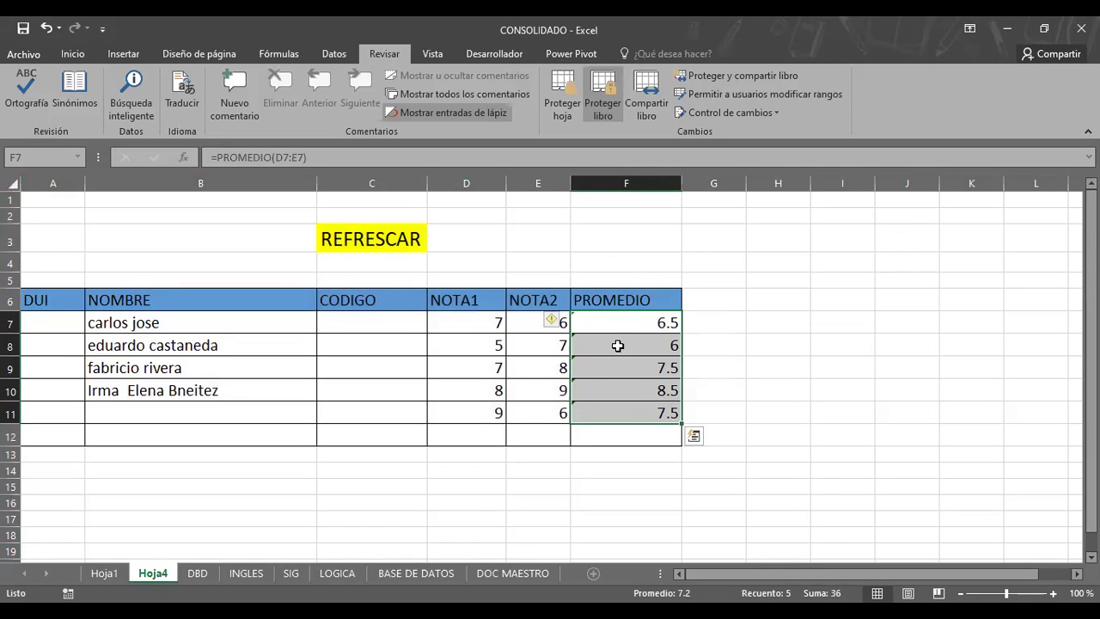
left_click_drag(501, 322, 638, 417)
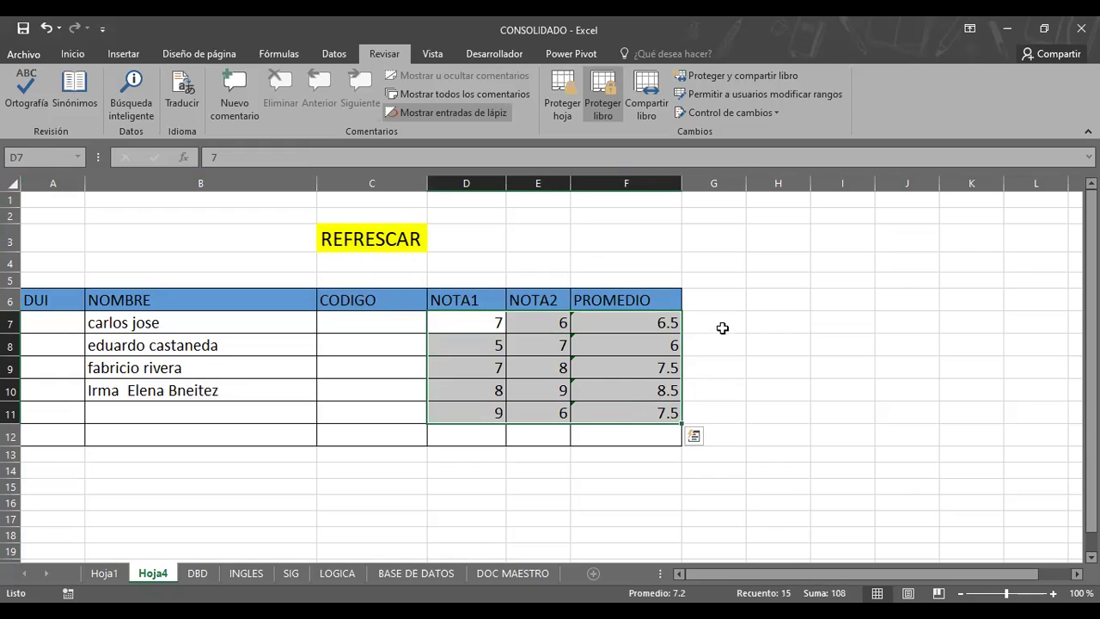
left_click(721, 326)
left_click_drag(611, 327, 607, 412)
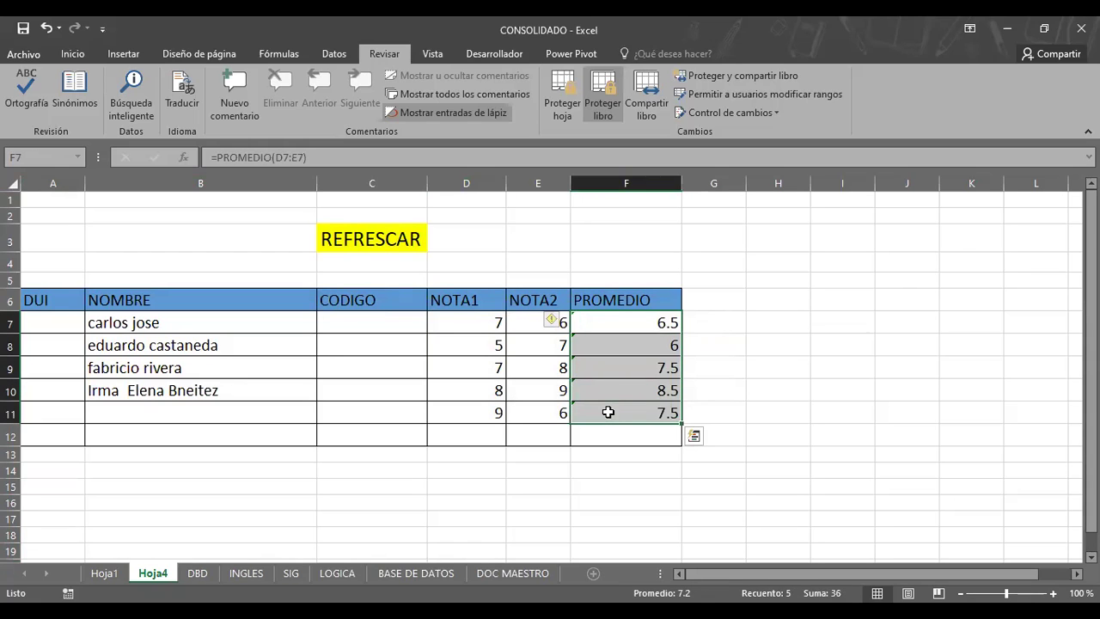
right_click(636, 369)
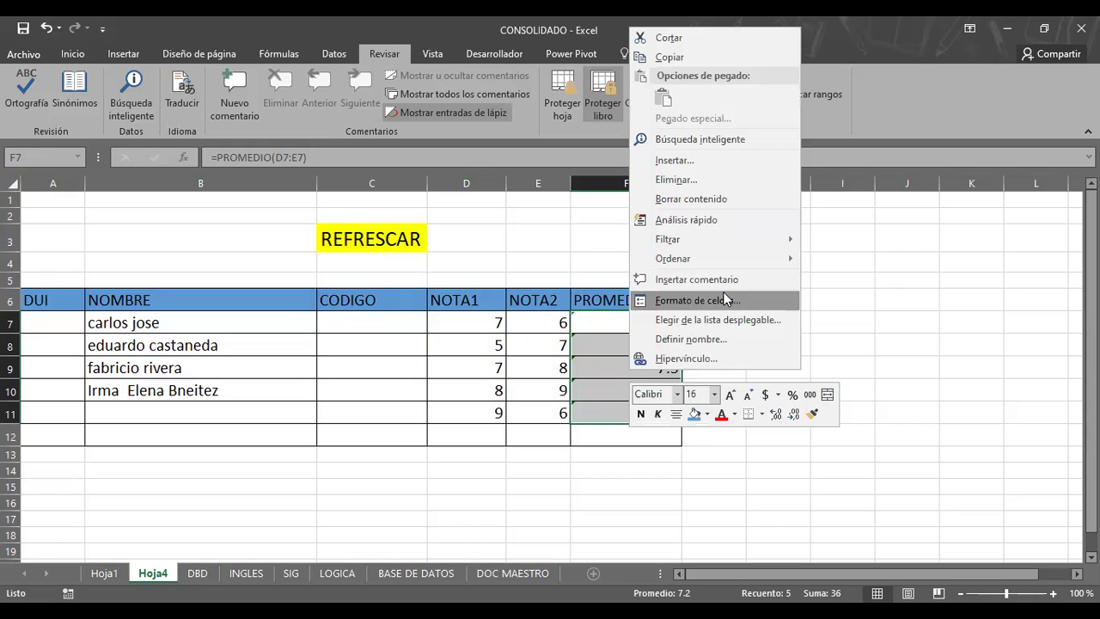
left_click(724, 299)
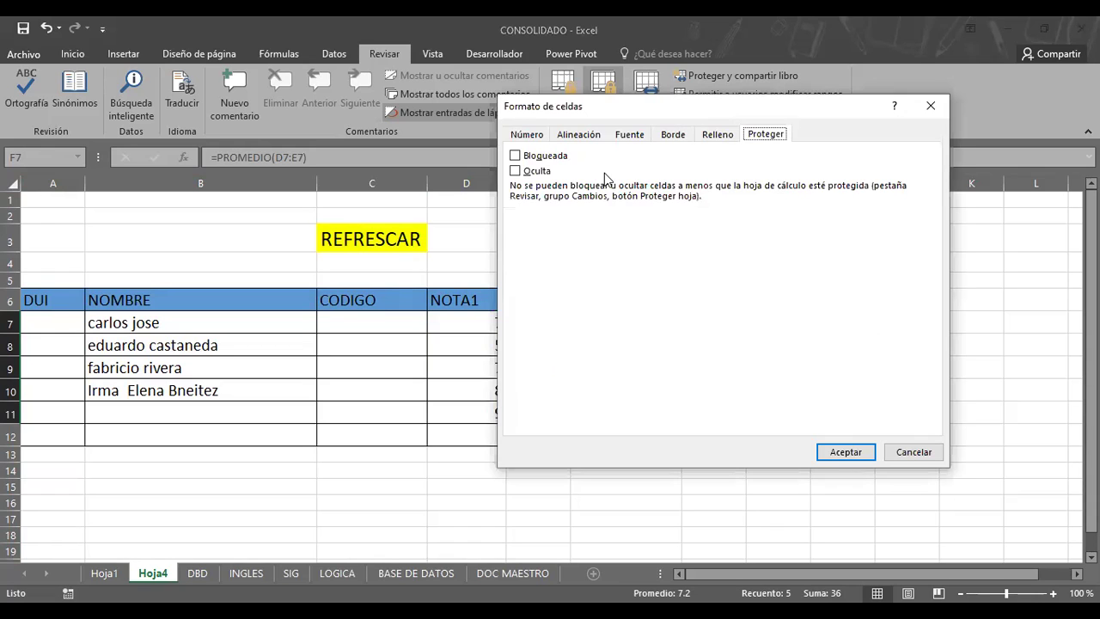
left_click(514, 157)
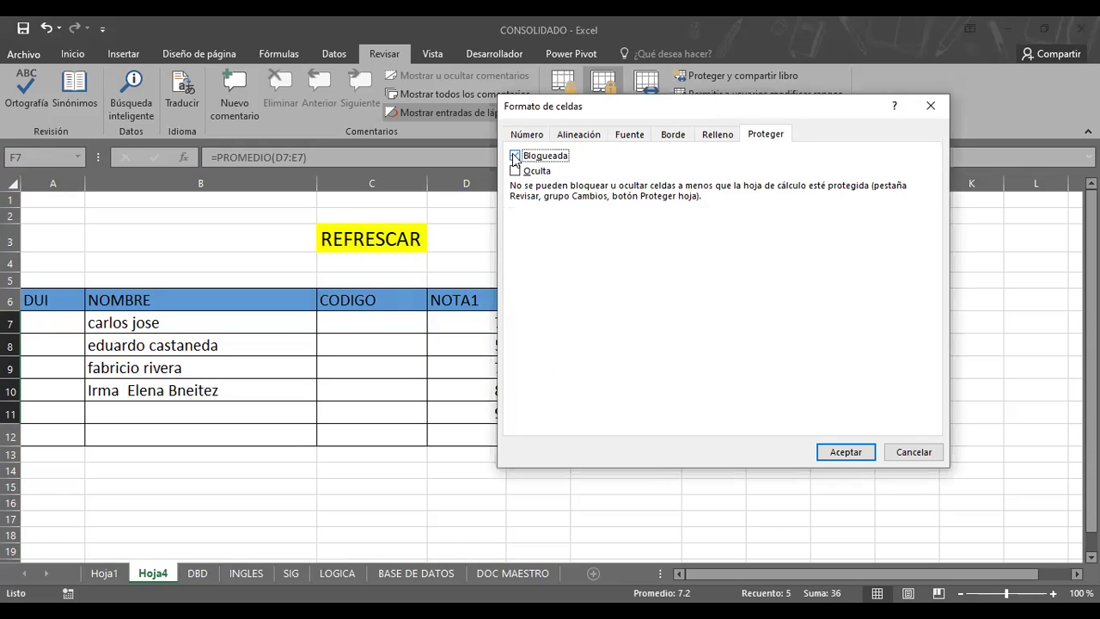
left_click(832, 452)
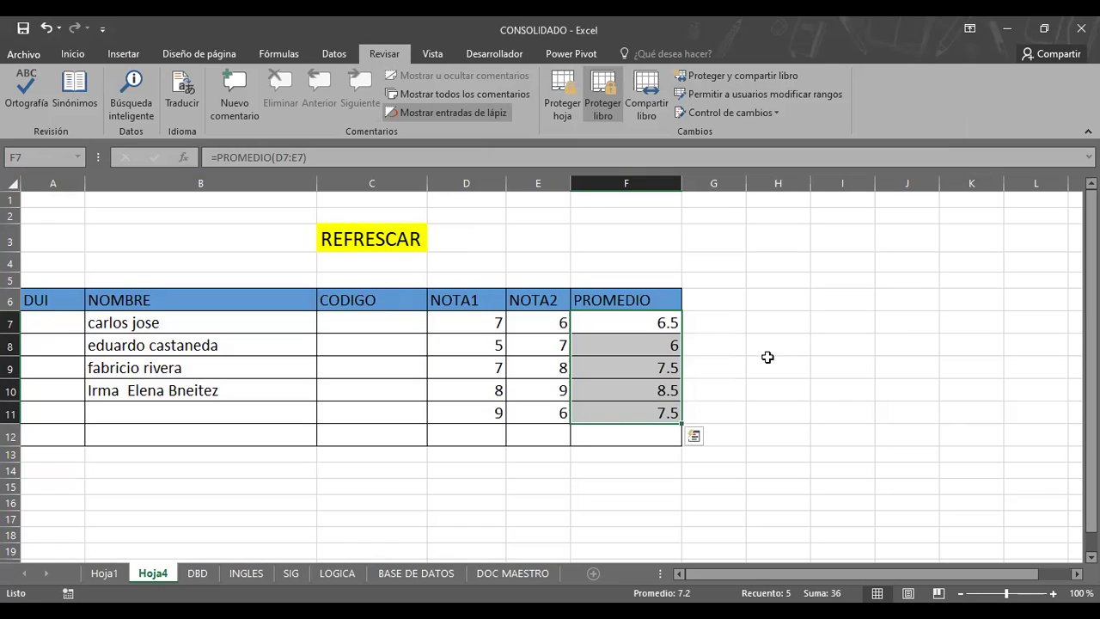
left_click(563, 90)
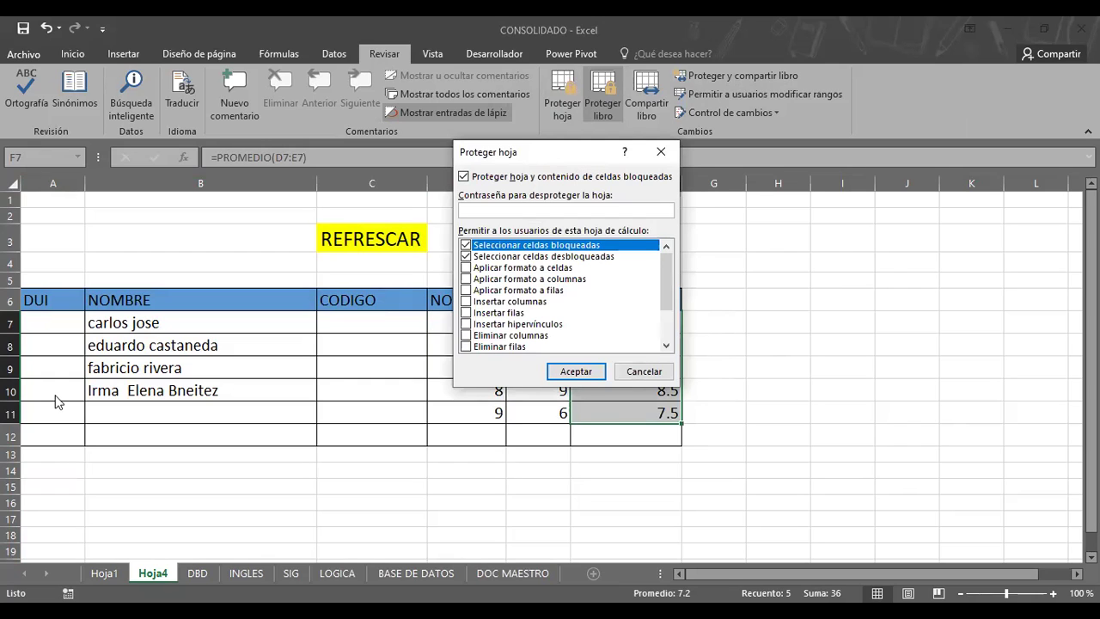
Protect Hoja4 and verify the PROMEDIO averages in F8 and F10 reject edits
left_click(581, 378)
left_click(600, 343)
double_click(601, 343)
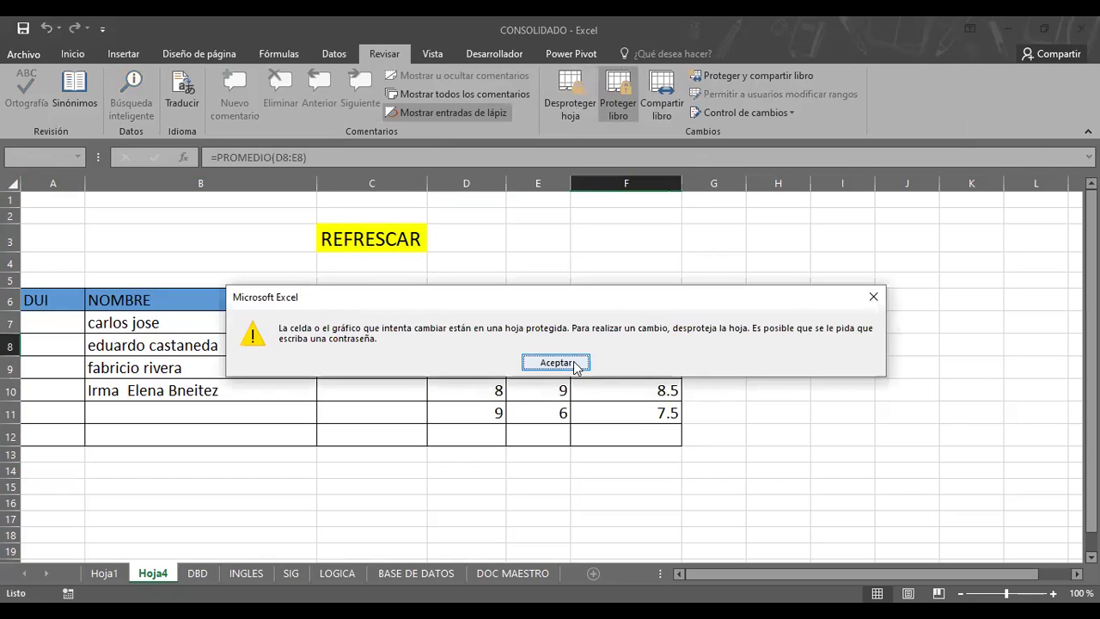
left_click(576, 365)
double_click(610, 380)
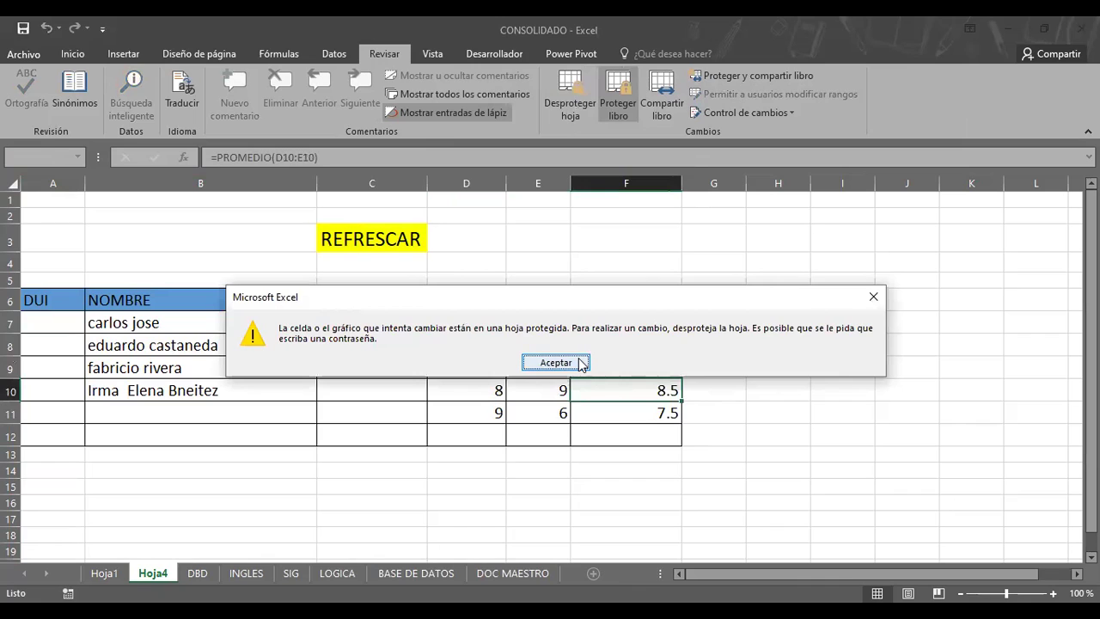
left_click(577, 364)
double_click(651, 392)
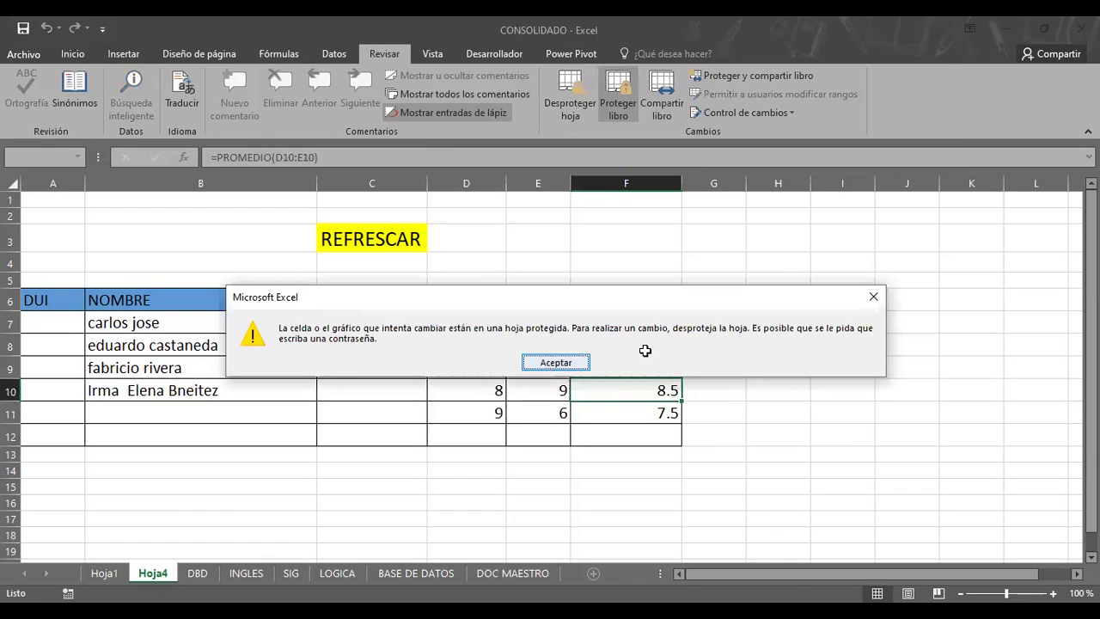
key("Return")
left_click(644, 350)
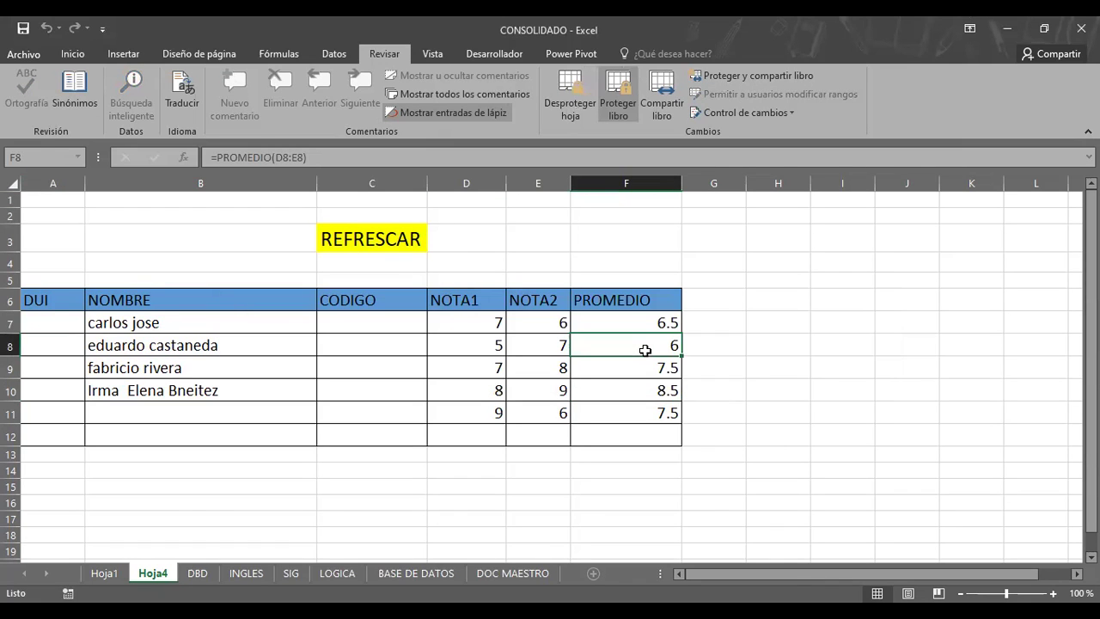
Confirm F3 stays editable by entering 'wetw', then delete the test text
left_click(627, 248)
type("wetw")
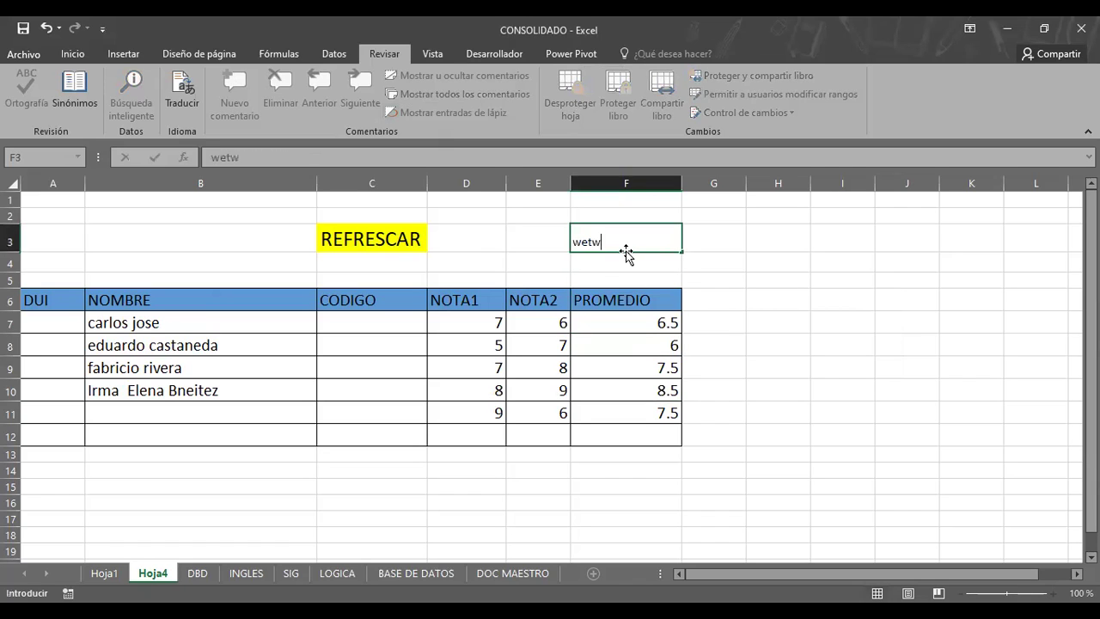
left_click(748, 264)
left_click_drag(646, 330, 646, 399)
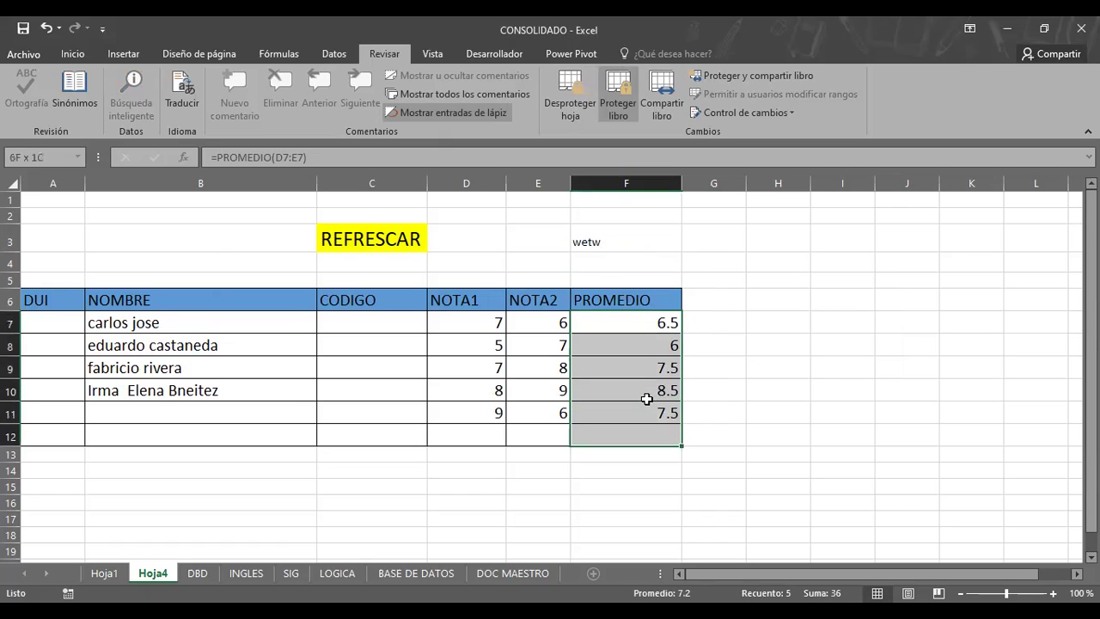
left_click(590, 240)
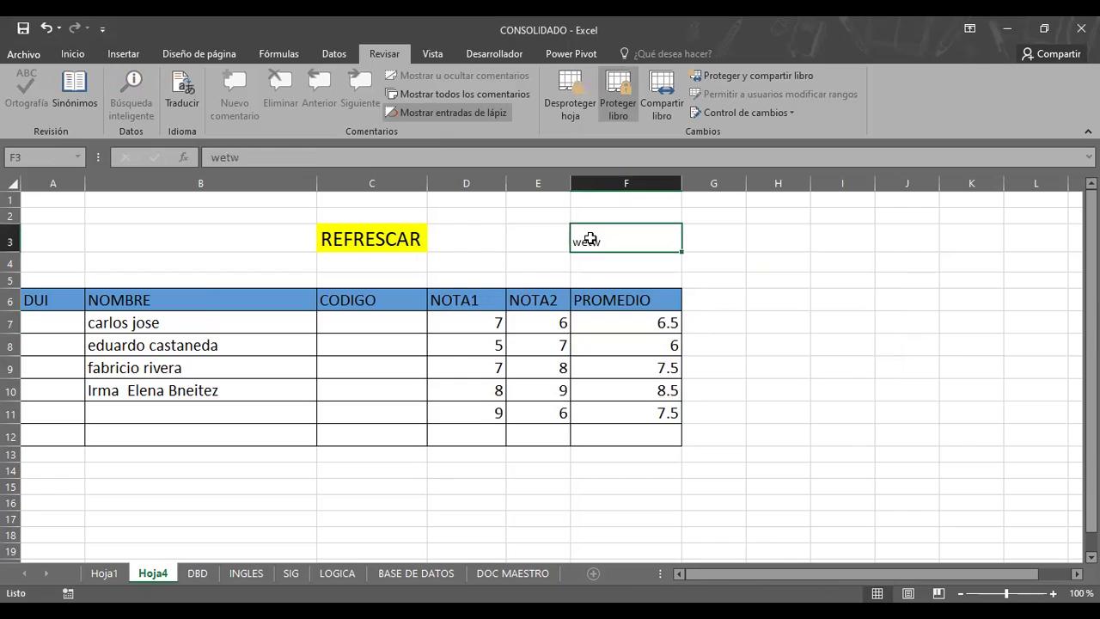
key("Delete")
Test a text code in CODIGO cell C7 and cancel the validation rejection
left_click(387, 325)
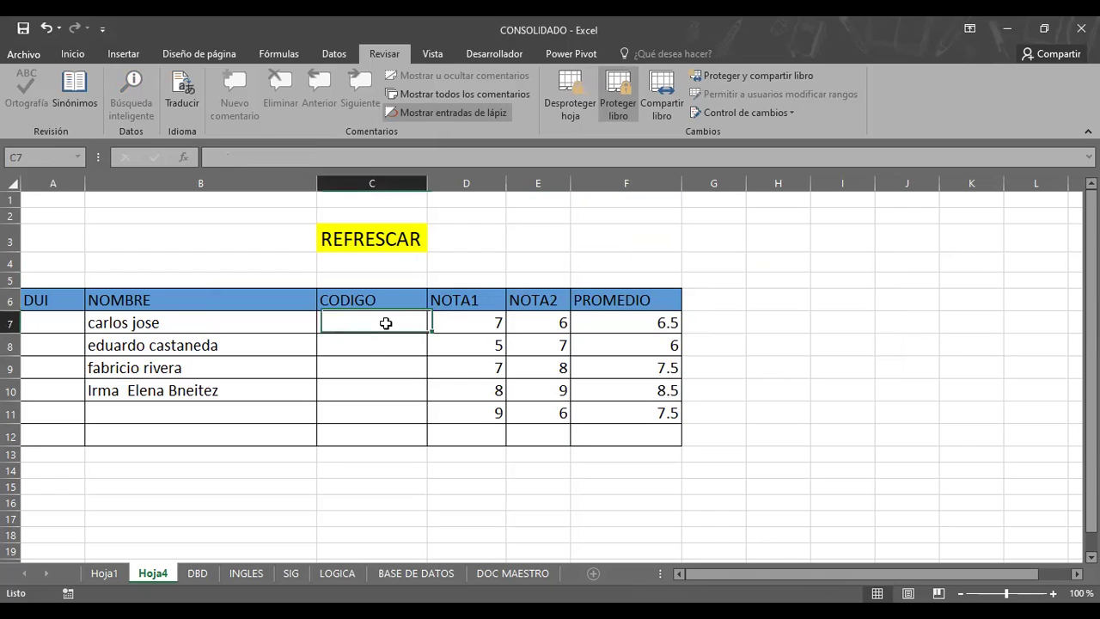
type("dsfsfsdfdsfsdds")
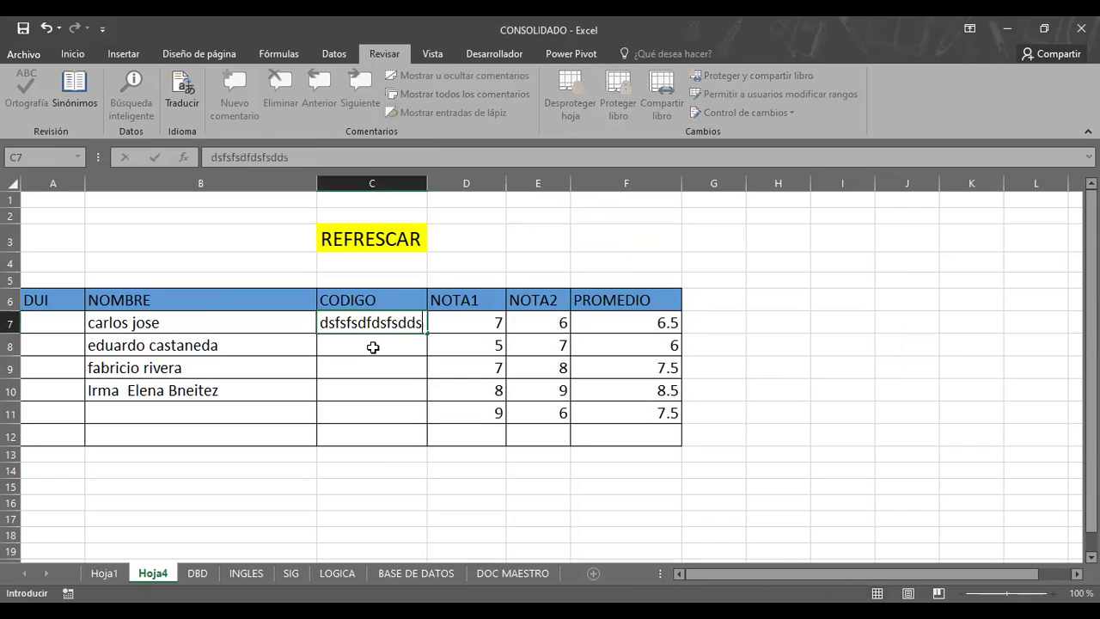
key("Return")
left_click(567, 364)
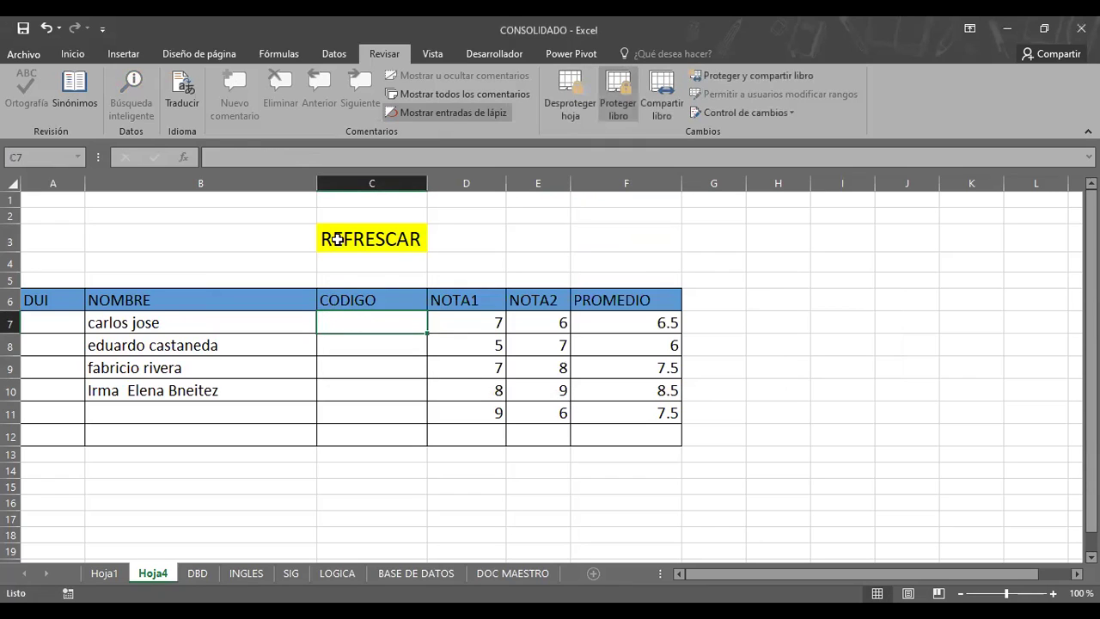
Show the Datos tab's data tools and click into the table
left_click(330, 53)
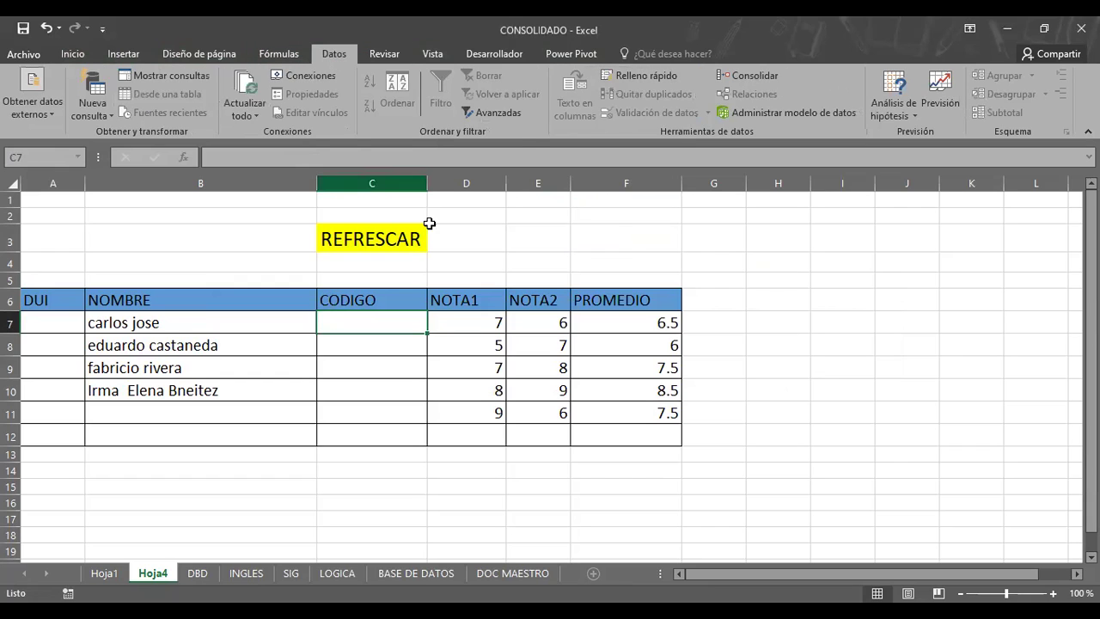
left_click(359, 340)
left_click(371, 314)
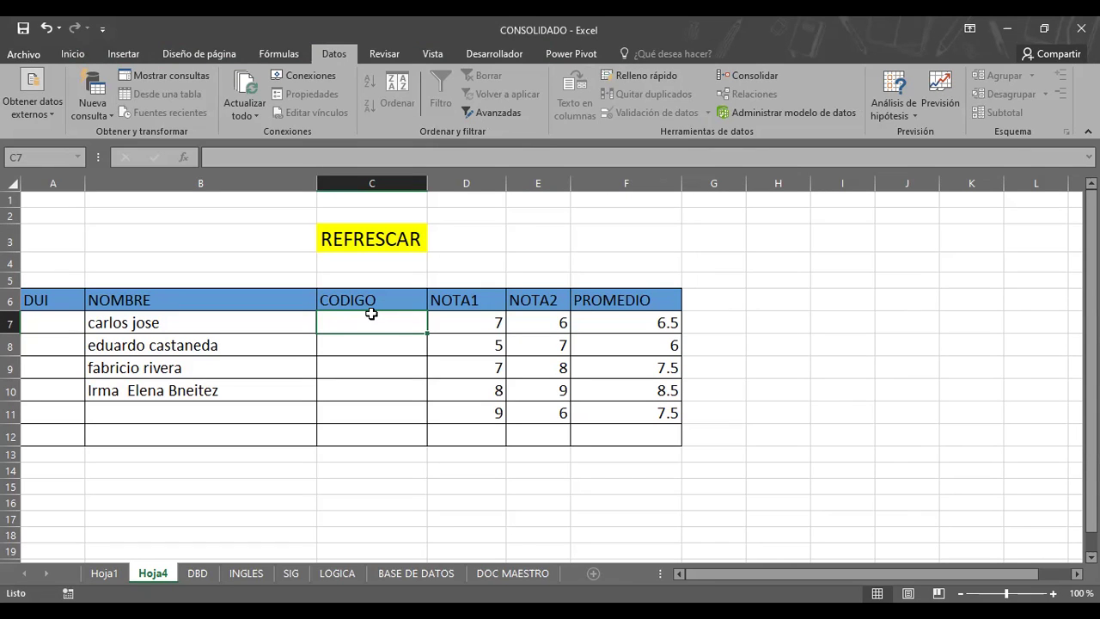
Show the Revisar ribbon and move to the empty DOC MAESTRO sheet, glancing at BASE DE DATOS
left_click(394, 52)
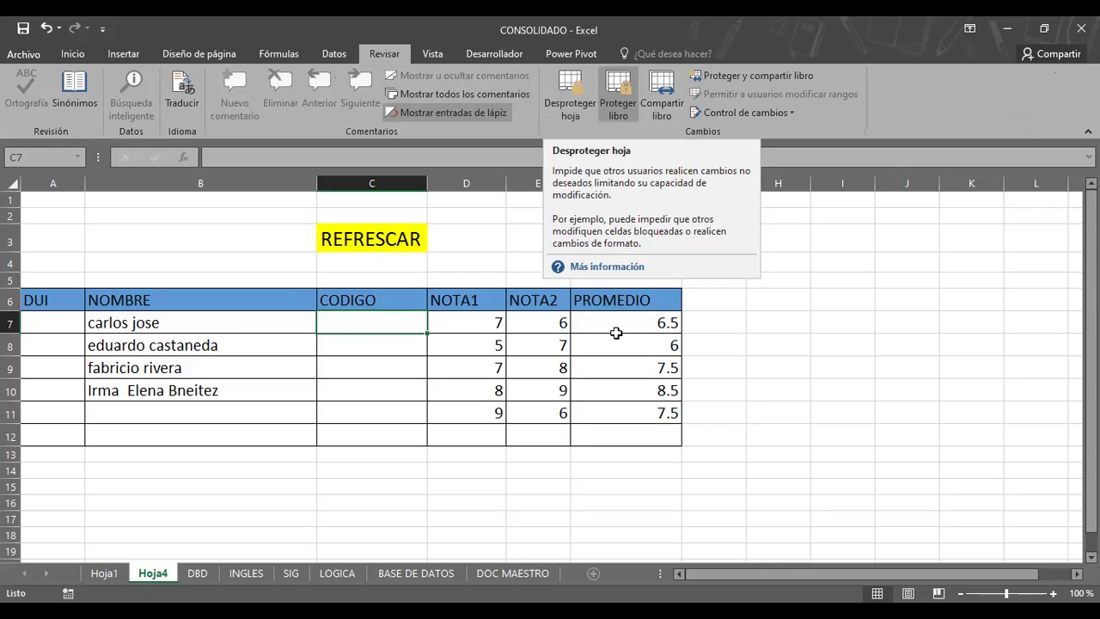
left_click(547, 574)
left_click(417, 573)
left_click(522, 573)
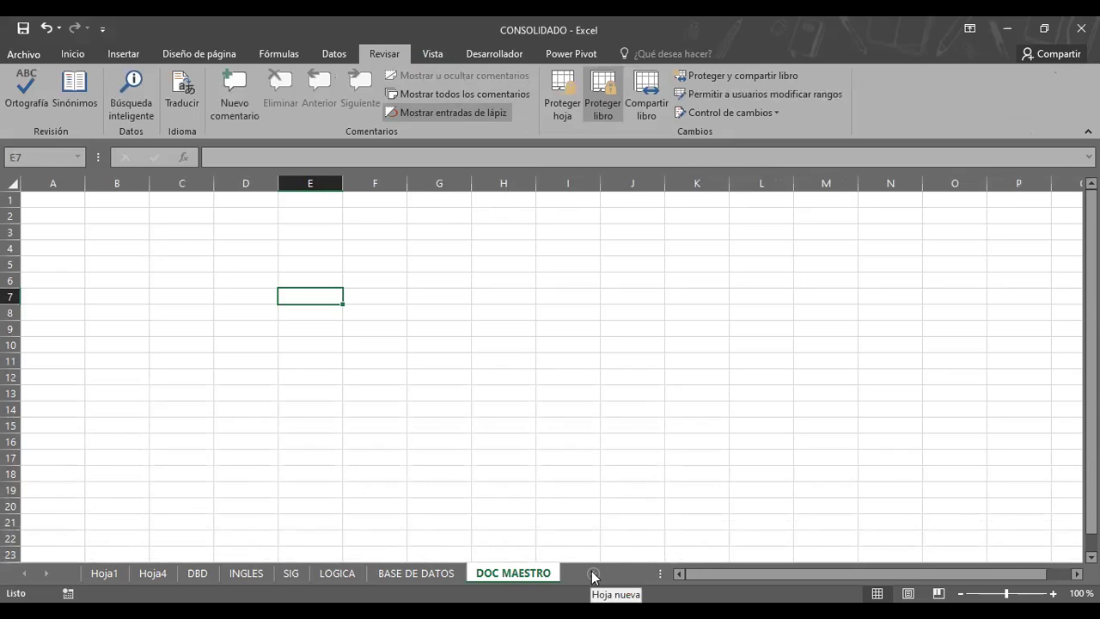
Glance at BASE DE DATOS and select cells C5 and G2 on the empty sheet
left_click(425, 574)
left_click(501, 573)
left_click(423, 268)
left_click(178, 264)
left_click(453, 219)
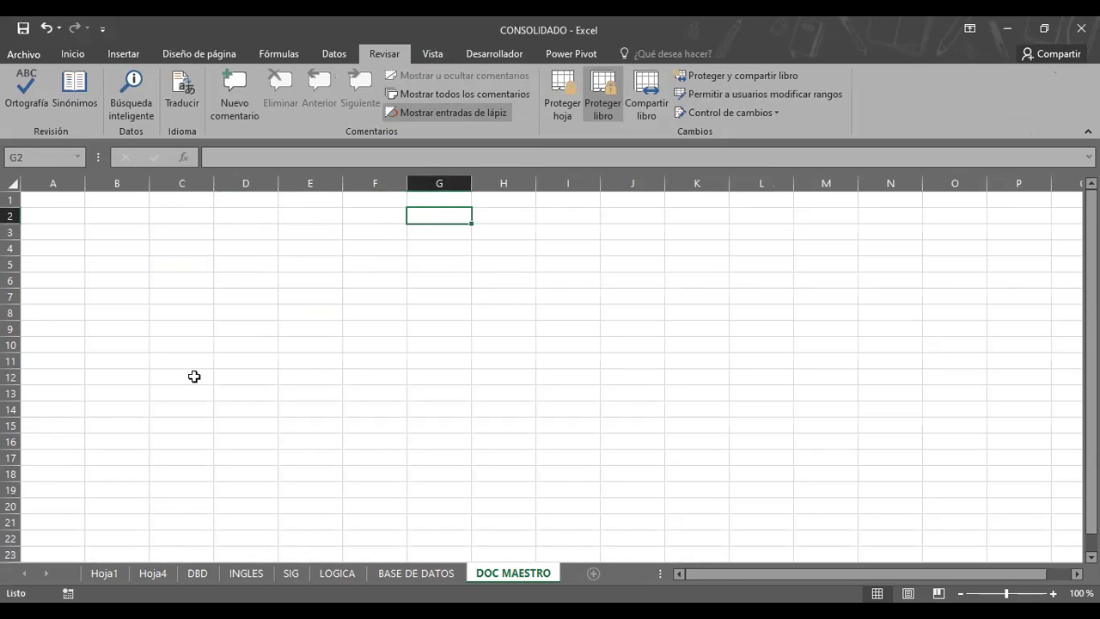
left_click(416, 572)
left_click(513, 572)
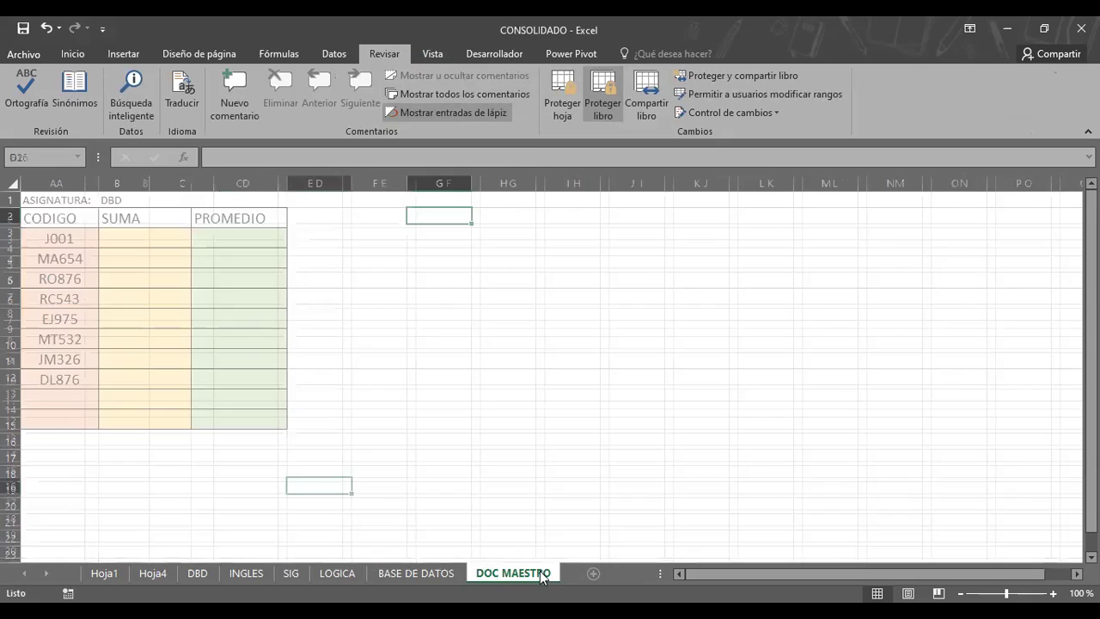
Visit the Hoja1 agenda, then return to Hoja4 and select the NOMBRE header and B3
left_click(104, 573)
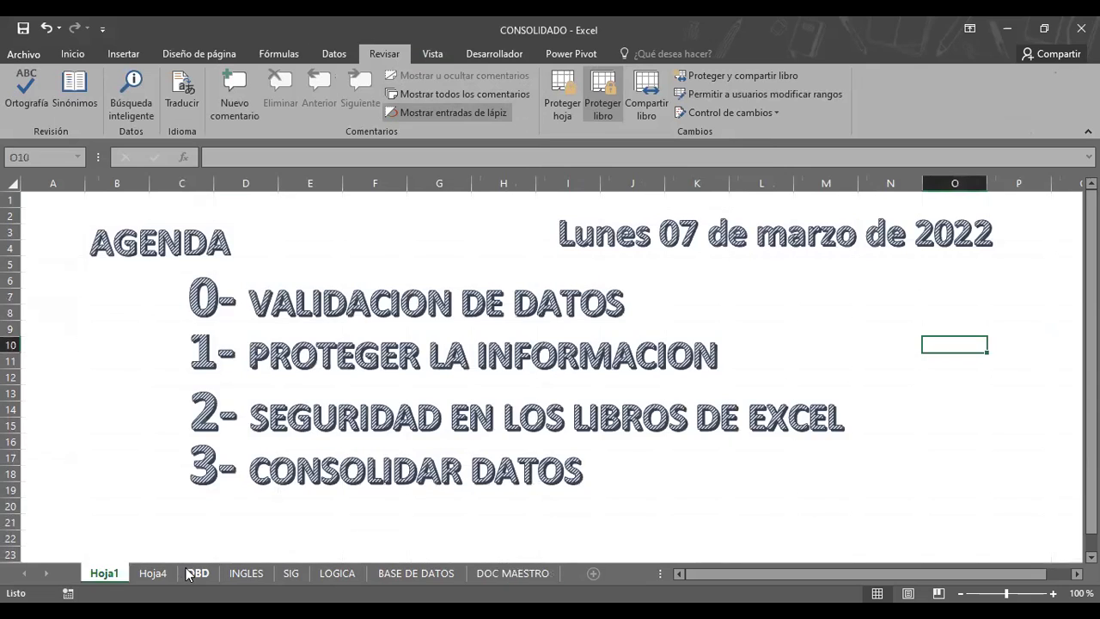
left_click(153, 573)
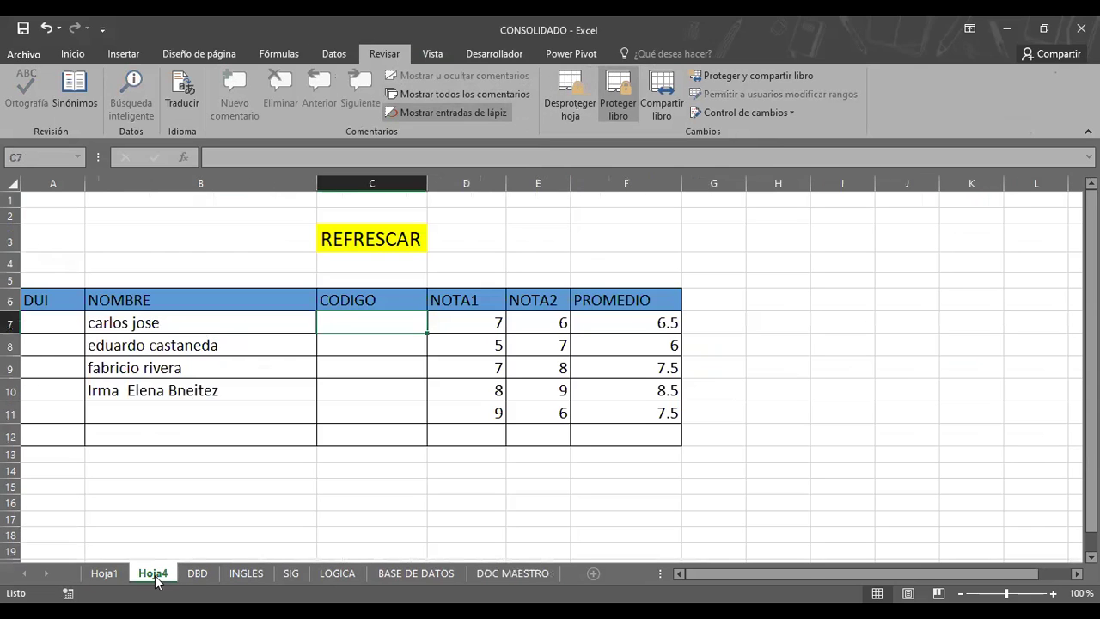
left_click(231, 299)
left_click(257, 247)
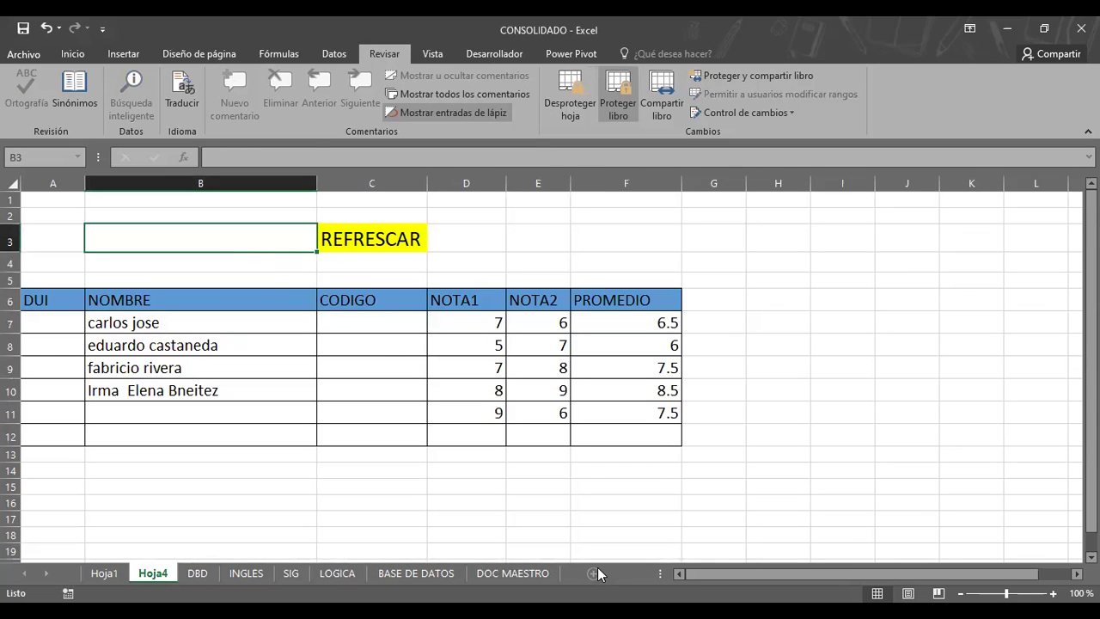
Unprotect Hoja4 and enter 3453 in the PROMEDIO cell F7
left_click(569, 88)
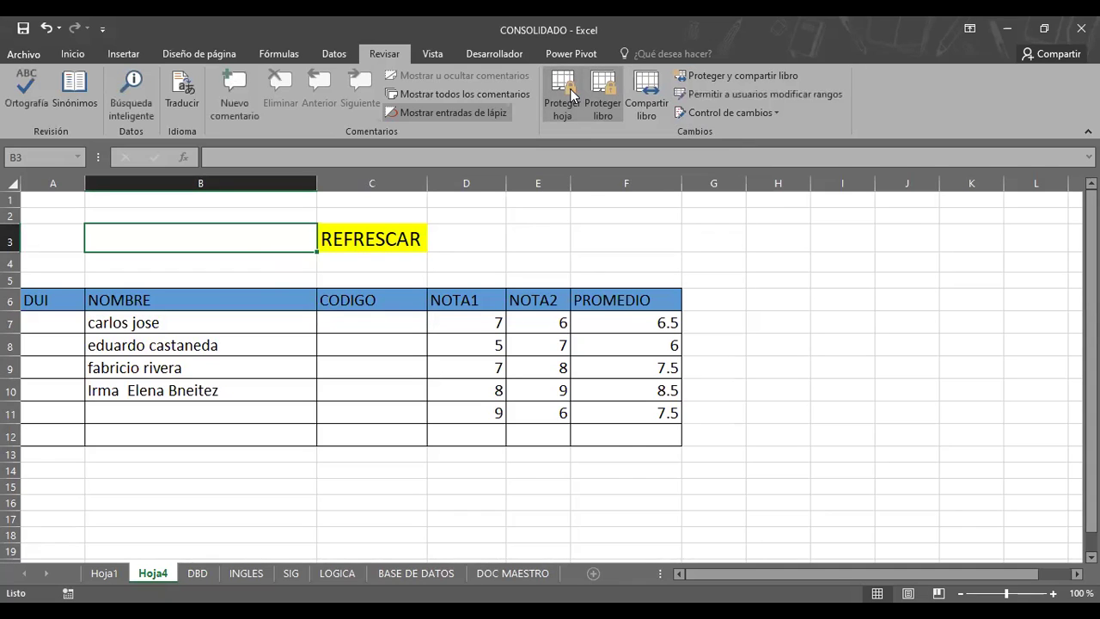
left_click(618, 317)
type("3453")
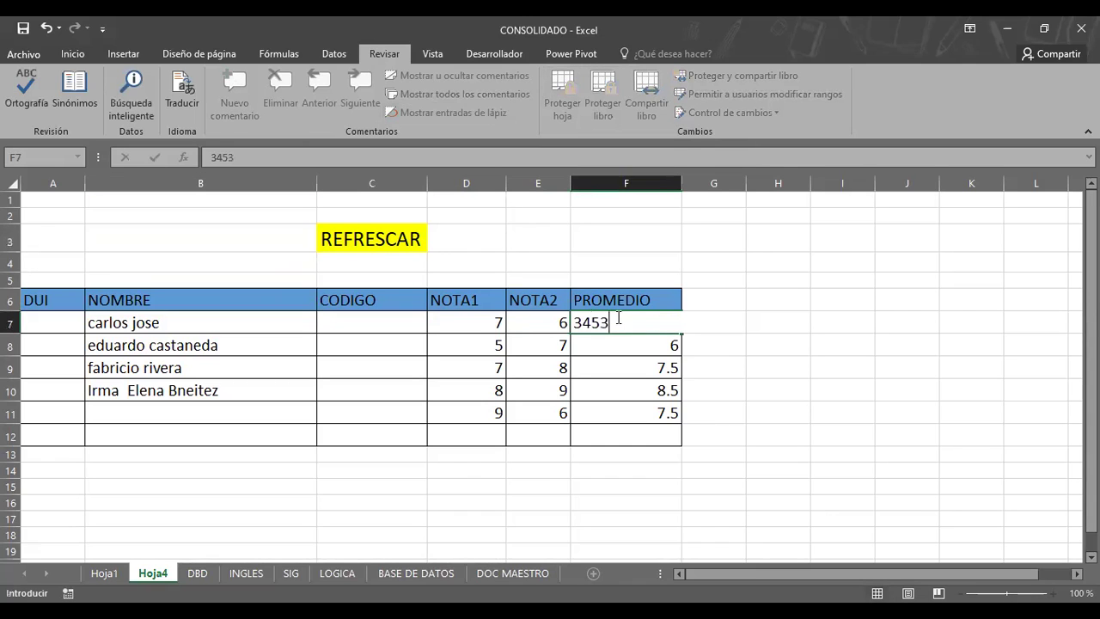
key("Return")
Reselect F7, extend the selection down column F, then select the whole sheet
left_click(618, 327)
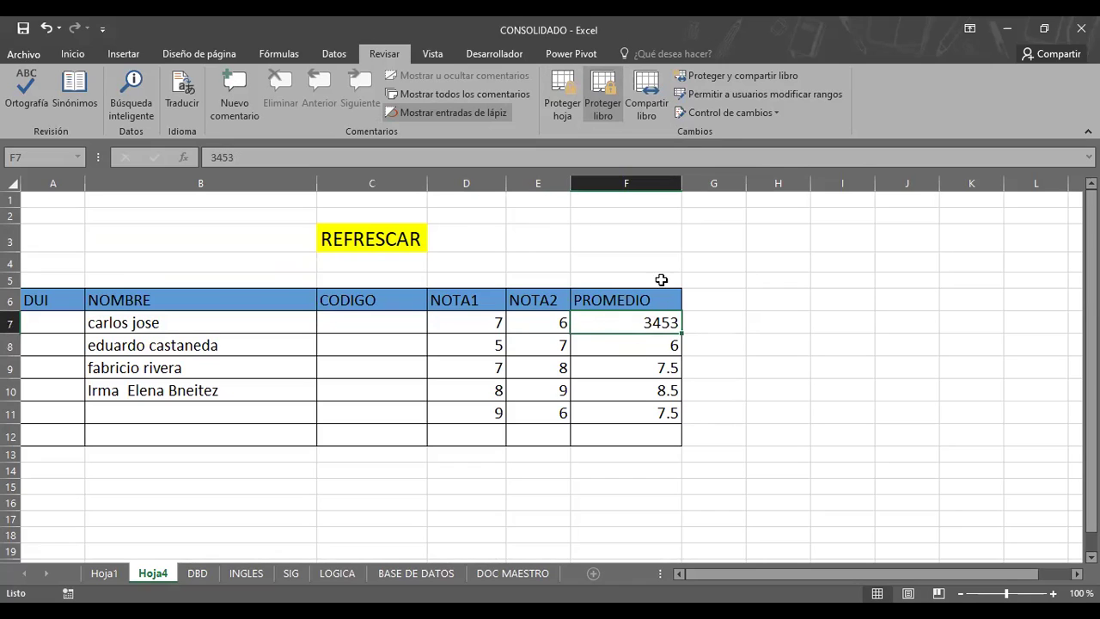
left_click(738, 239)
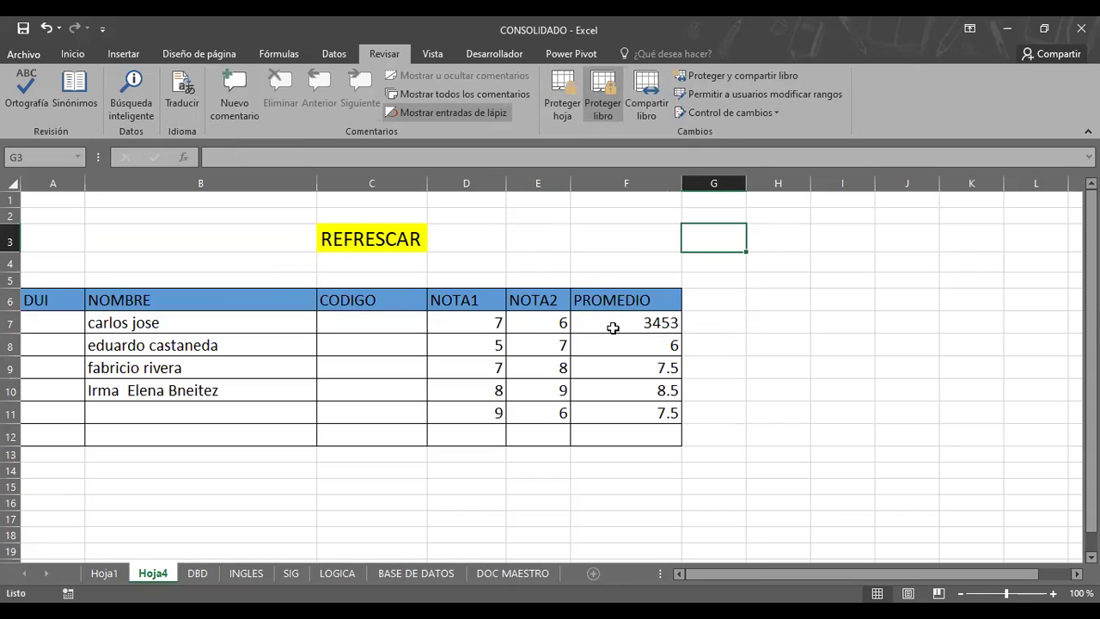
left_click(613, 327)
key("shift+Down")
key("shift+Down")
key("shift+Down")
key("shift+Down")
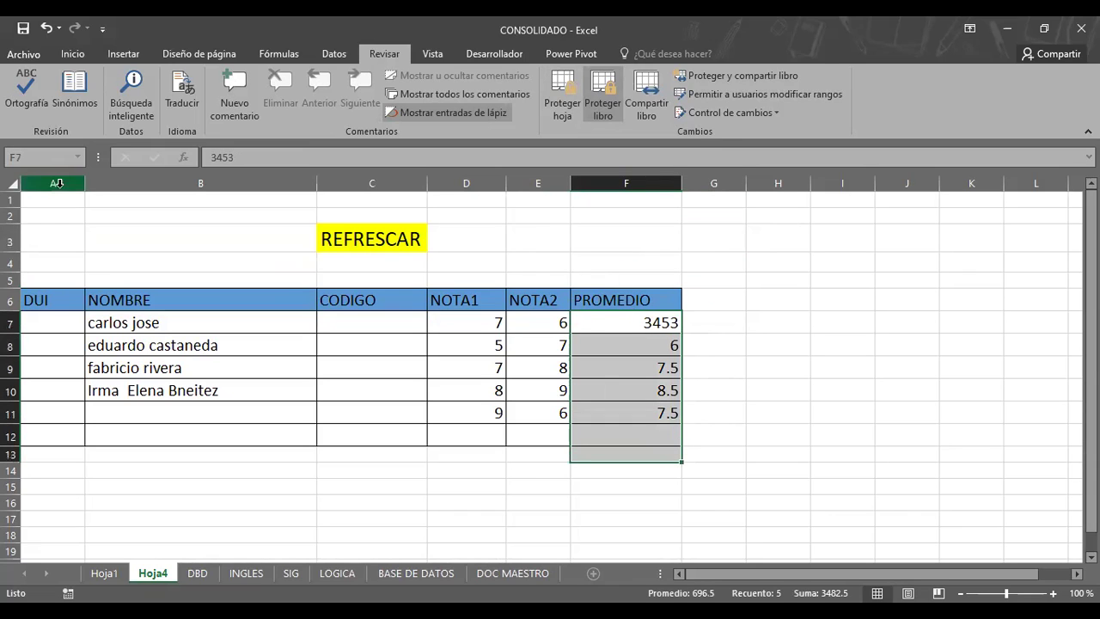
left_click(11, 187)
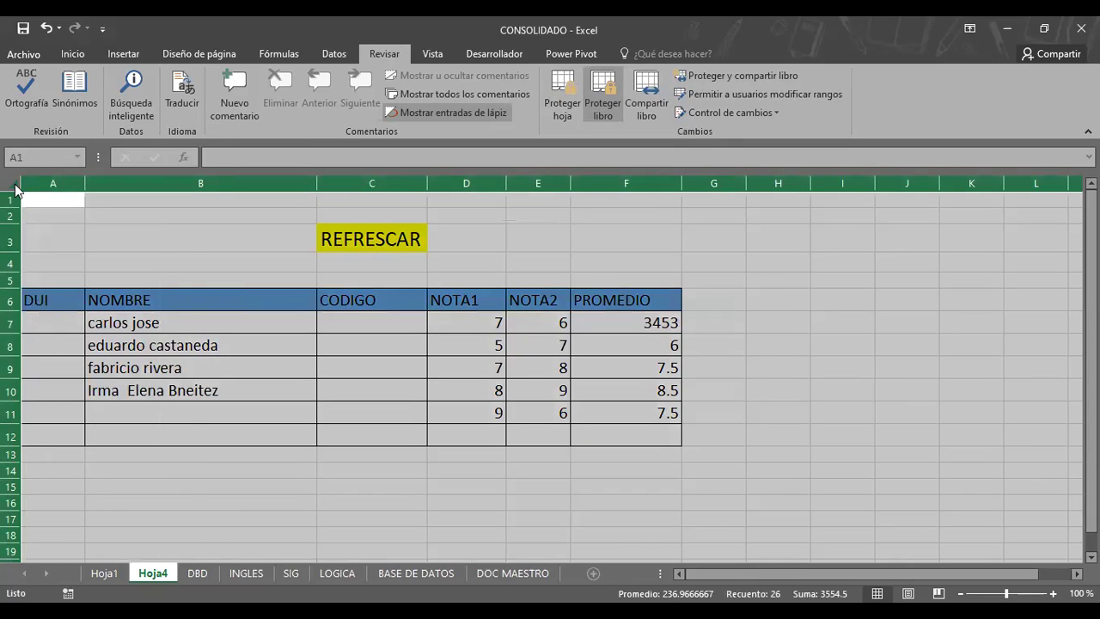
Unlock all cells on Hoja4 by unchecking Bloqueada in Formato de celdas
right_click(15, 190)
left_click(101, 453)
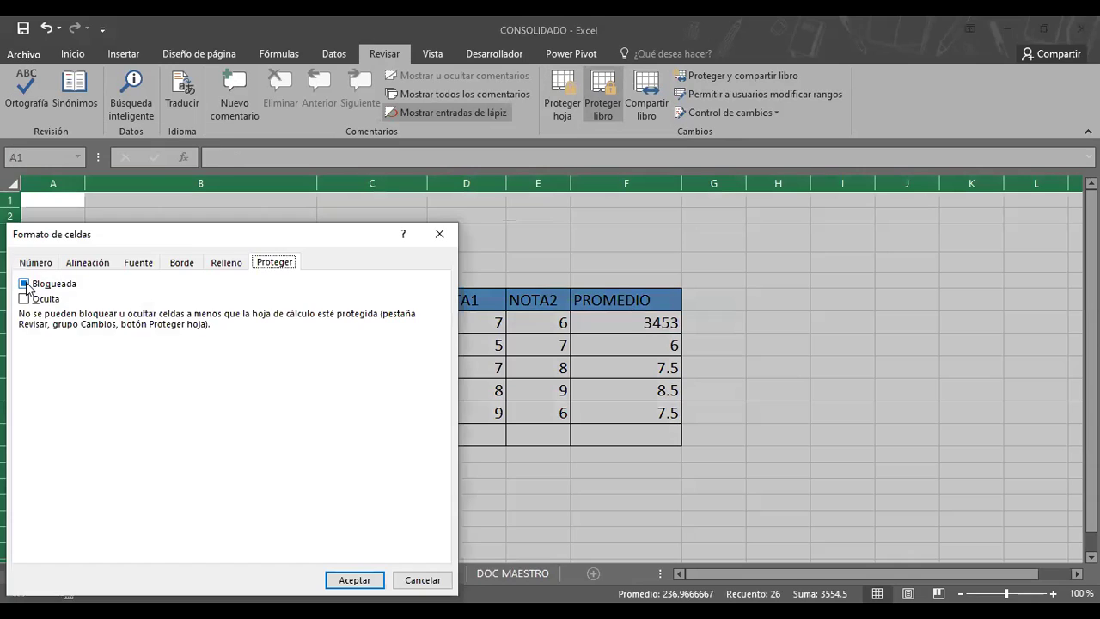
left_click(43, 284)
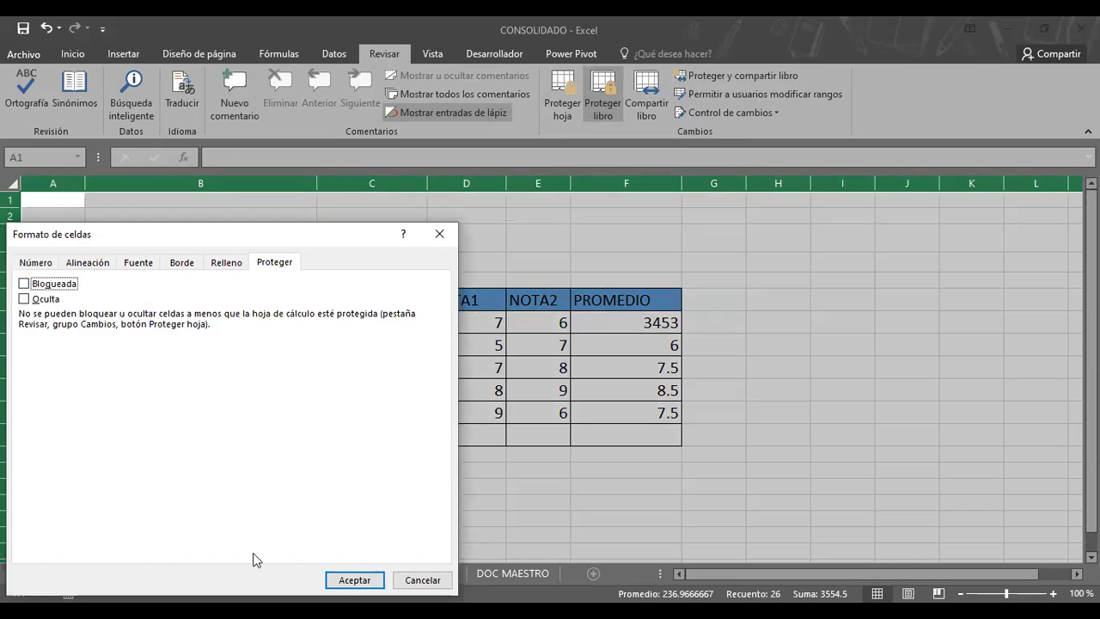
left_click(352, 580)
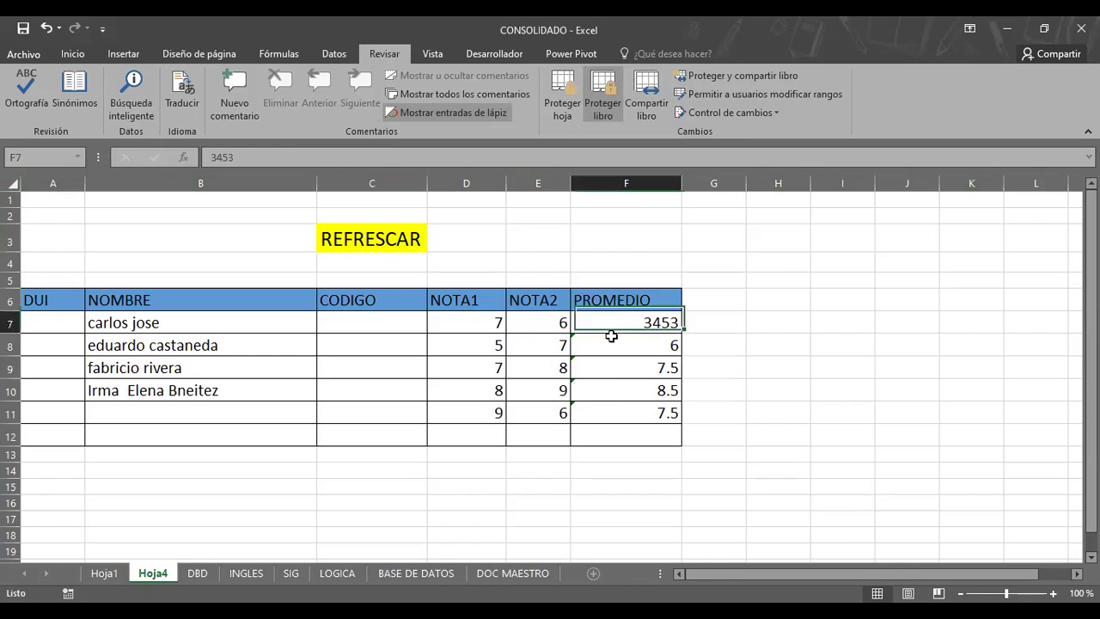
Select the PROMEDIO range F7:F13 and confirm its Proteger settings in Formato de celdas
left_click_drag(609, 334, 619, 436)
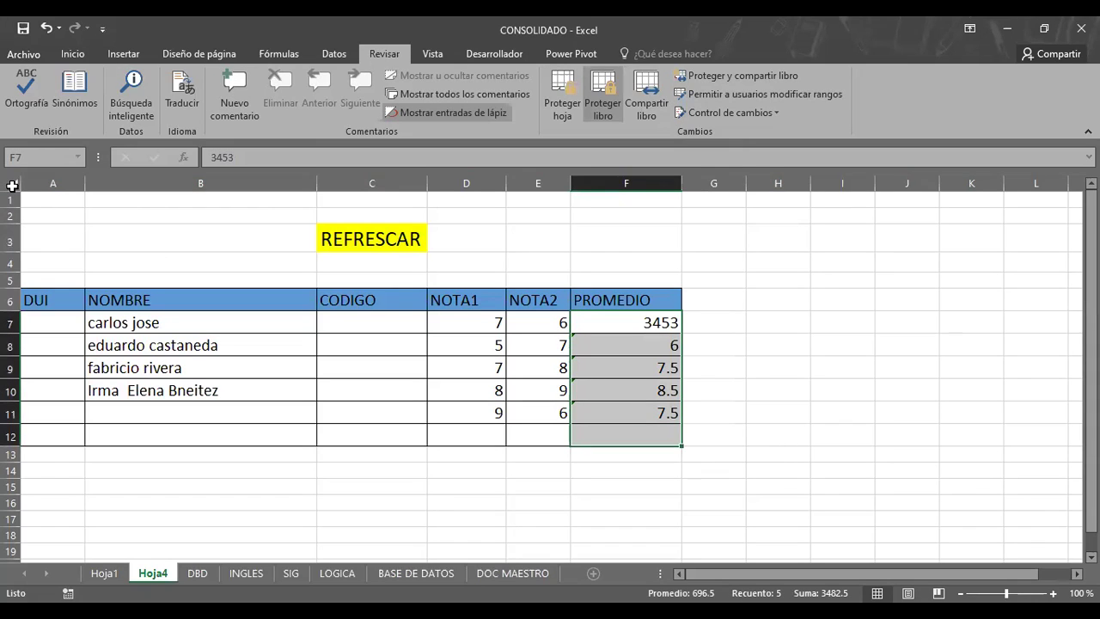
left_click(636, 320)
left_click_drag(626, 322, 626, 454)
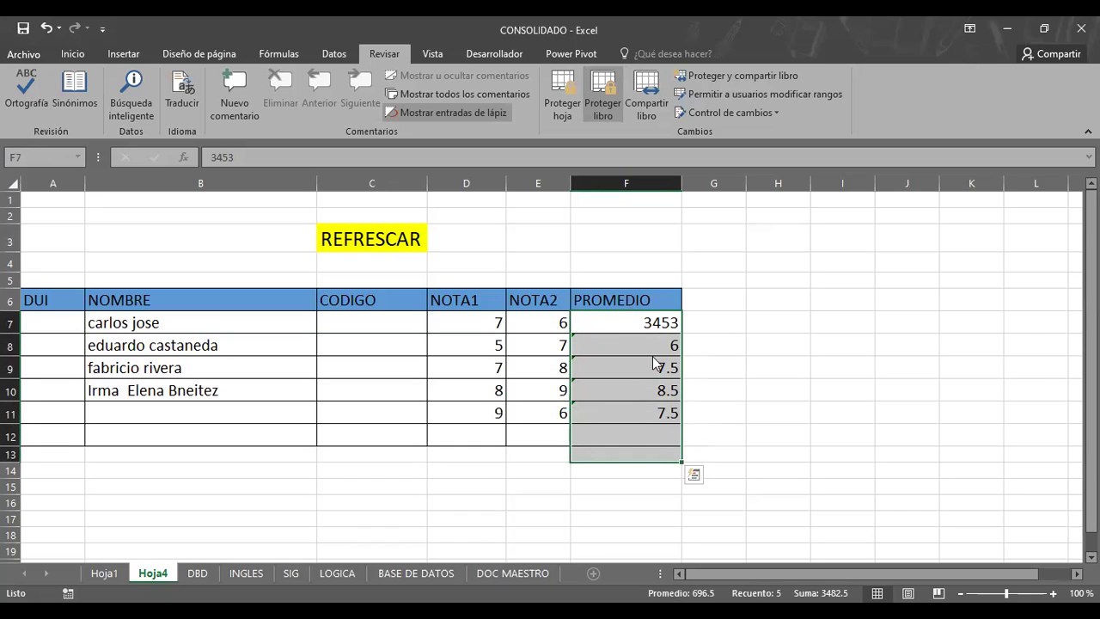
key("shift+F10")
left_click(720, 528)
left_click(512, 284)
left_click(860, 582)
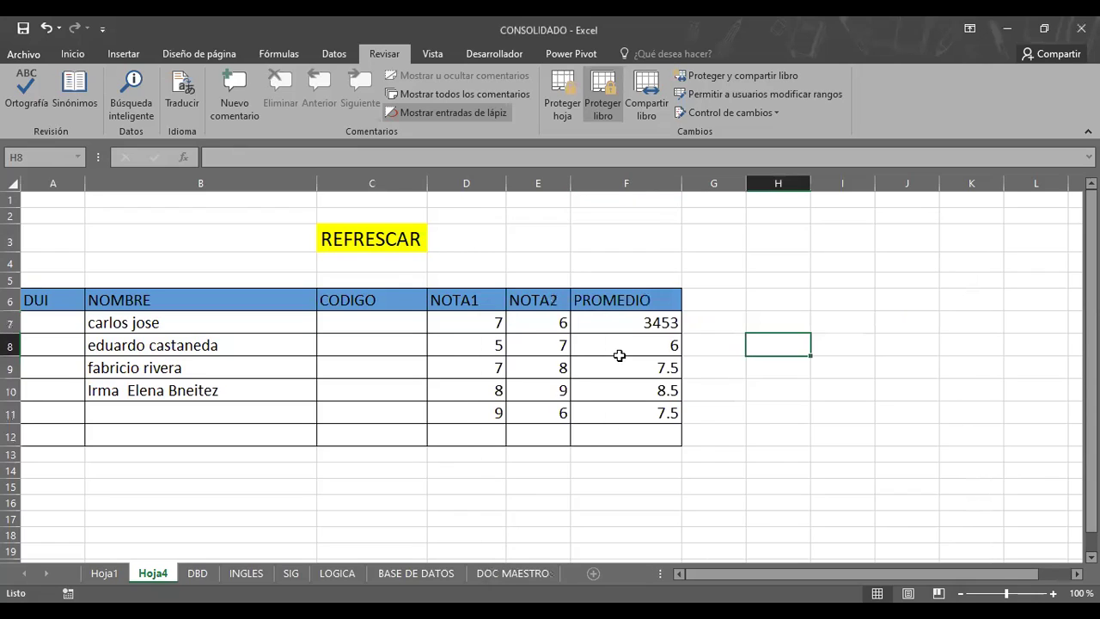
Test editing F8 by typing sample text into it
left_click(616, 347)
type("fdg")
left_click(763, 327)
left_click(637, 344)
type("dfgd")
left_click(802, 315)
left_click_drag(635, 322, 652, 350)
Enter 34424 in H6 and 54353 in F8, then reselect the PROMEDIO values
left_click(800, 300)
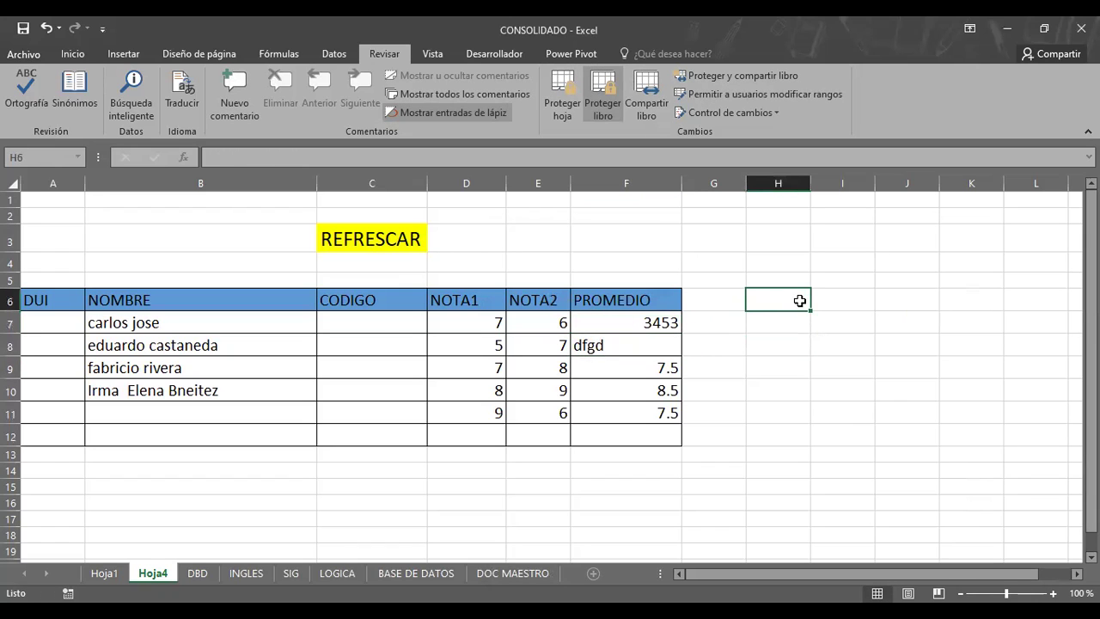
type("34424")
left_click(627, 346)
type("54353")
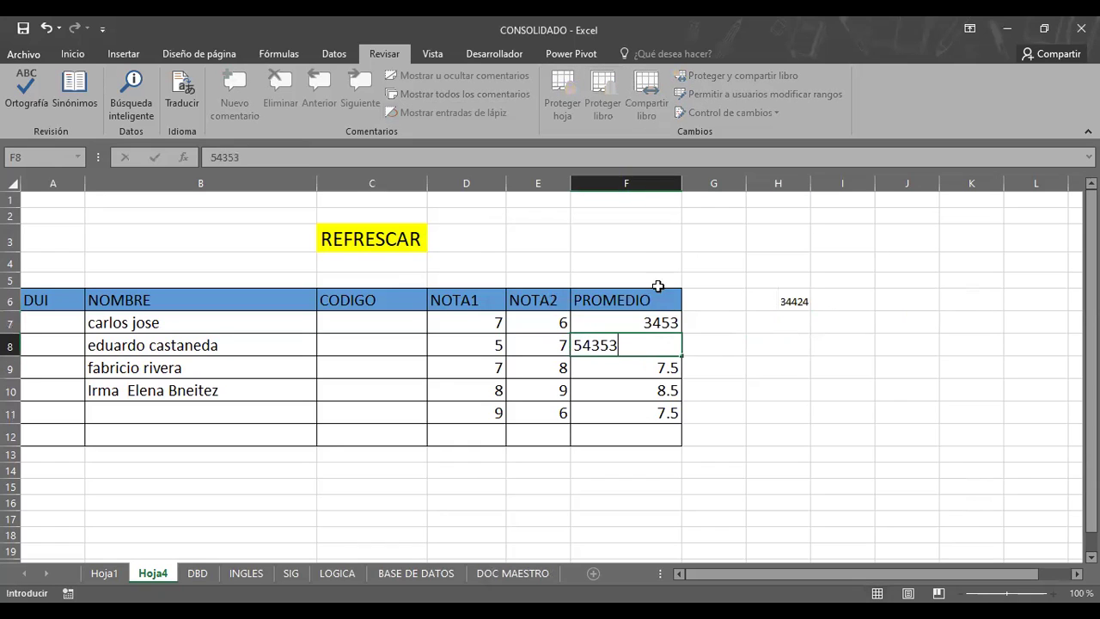
left_click(650, 246)
left_click(643, 328)
left_click_drag(624, 363, 624, 373)
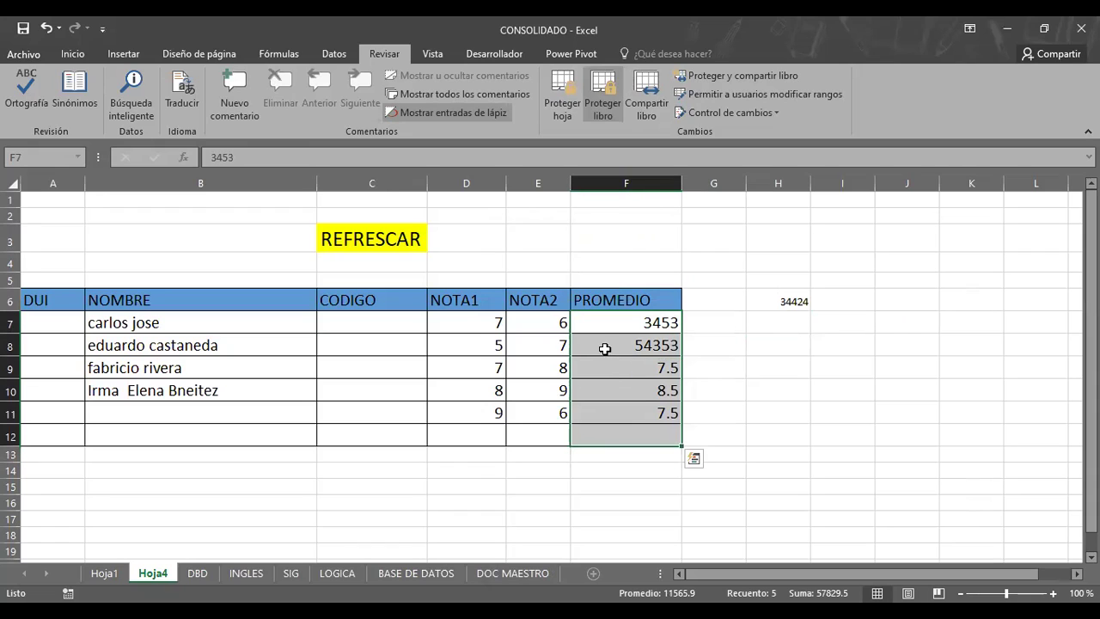
Open and confirm the Formato de celdas settings for the PROMEDIO range
right_click(608, 349)
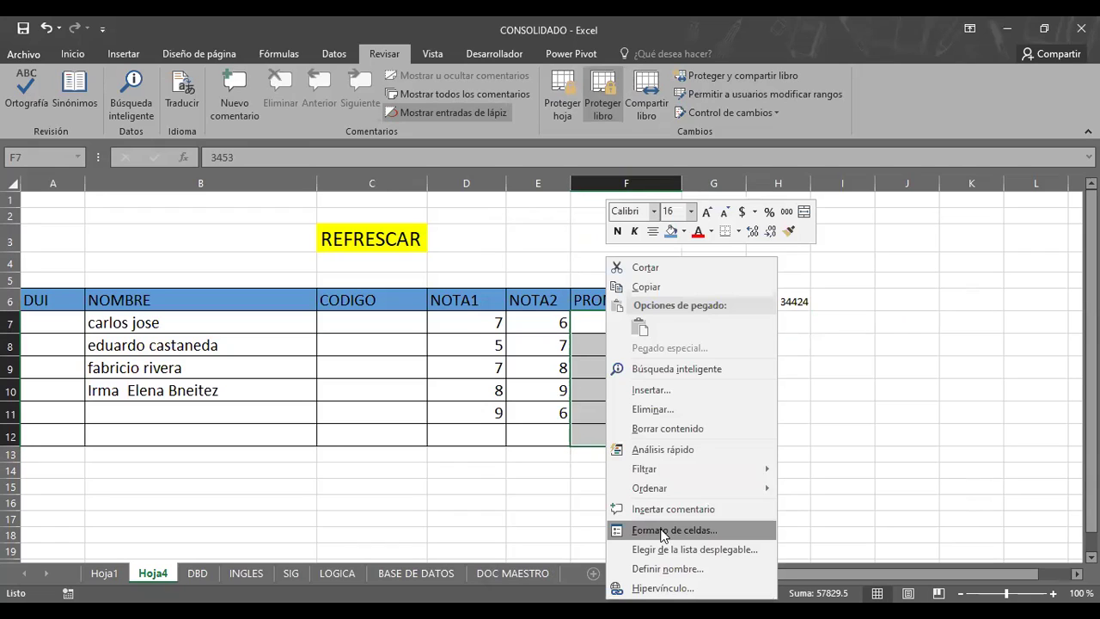
key("Return")
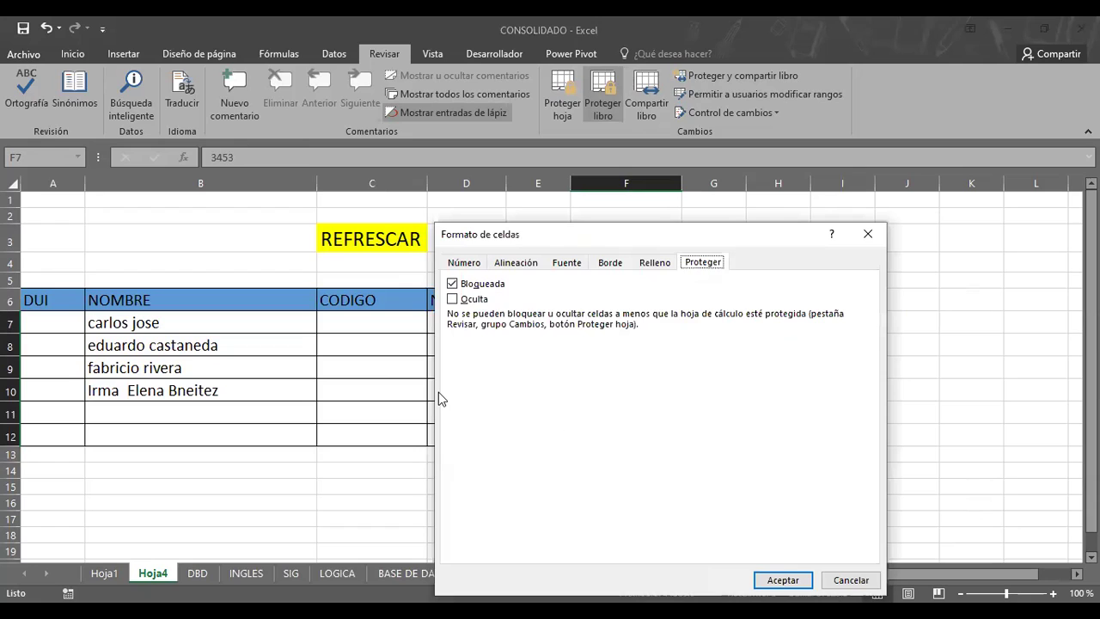
left_click(782, 580)
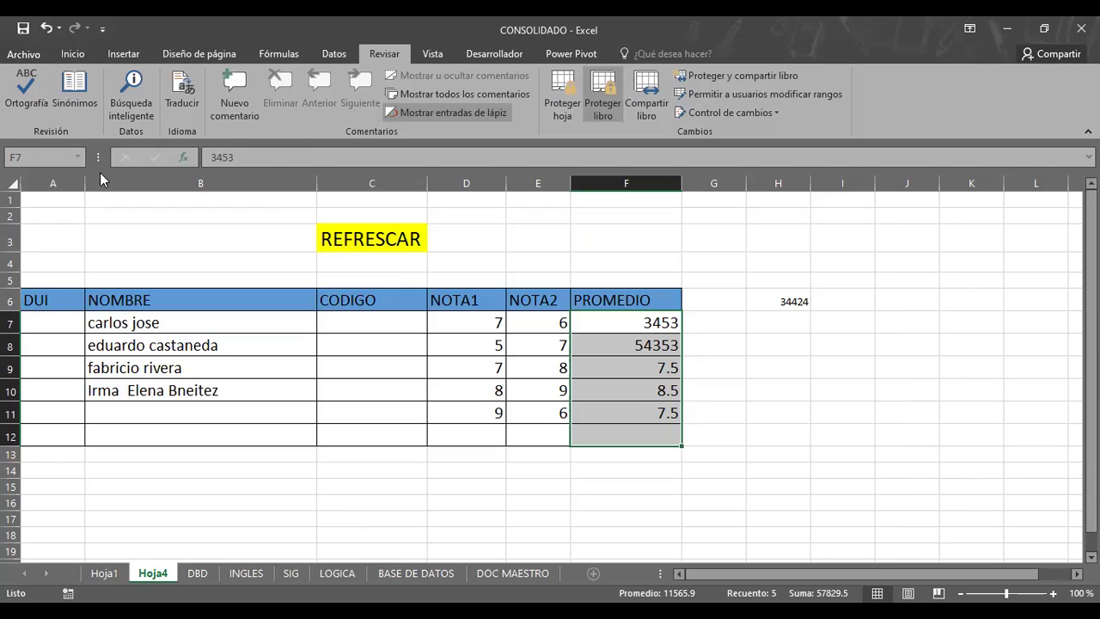
Select the whole sheet and mark all cells as Bloqueada
left_click(10, 183)
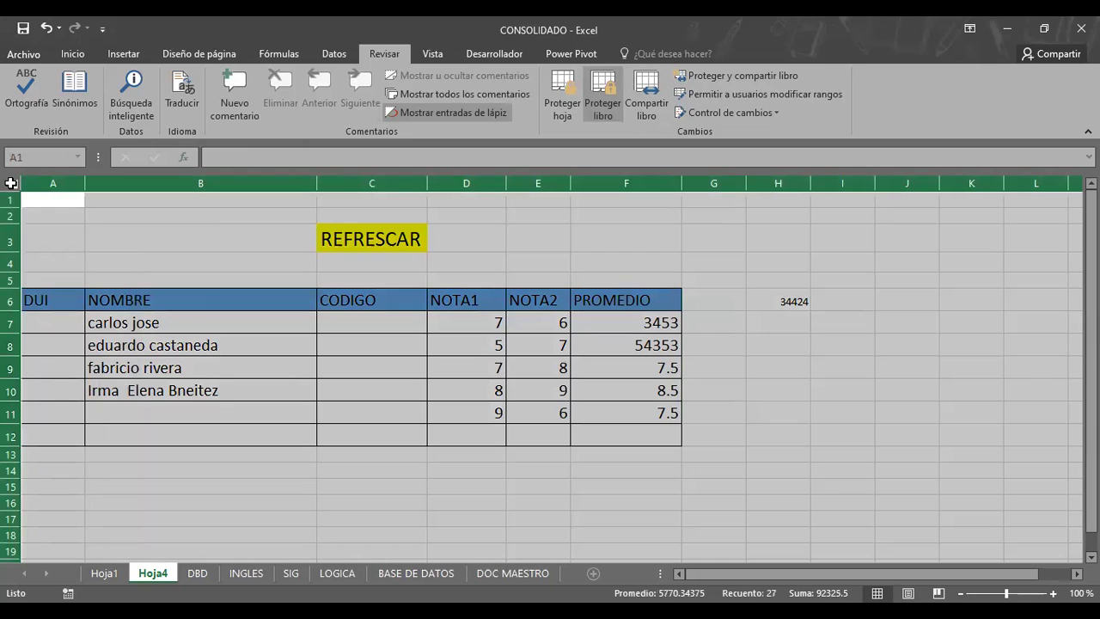
key("shift+F10")
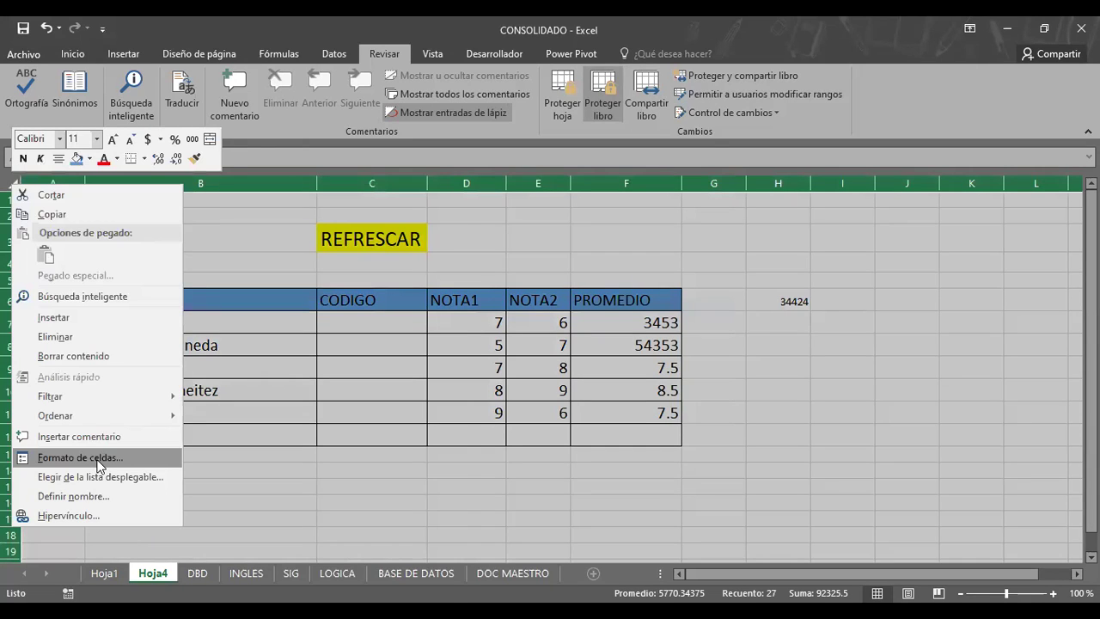
left_click(99, 465)
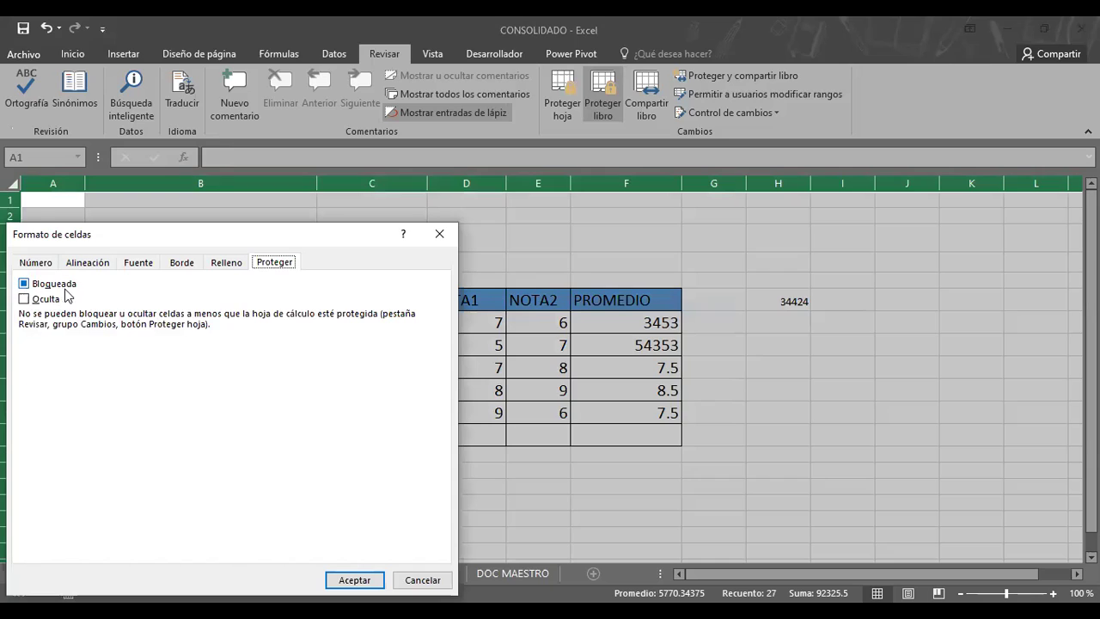
left_click(25, 284)
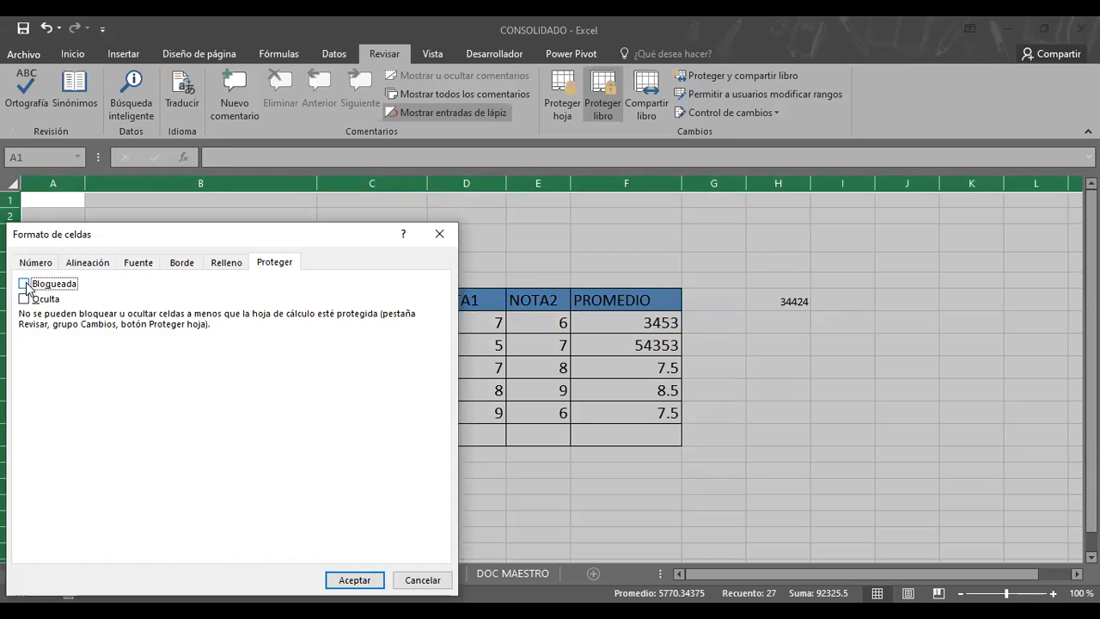
left_click(24, 286)
left_click(344, 582)
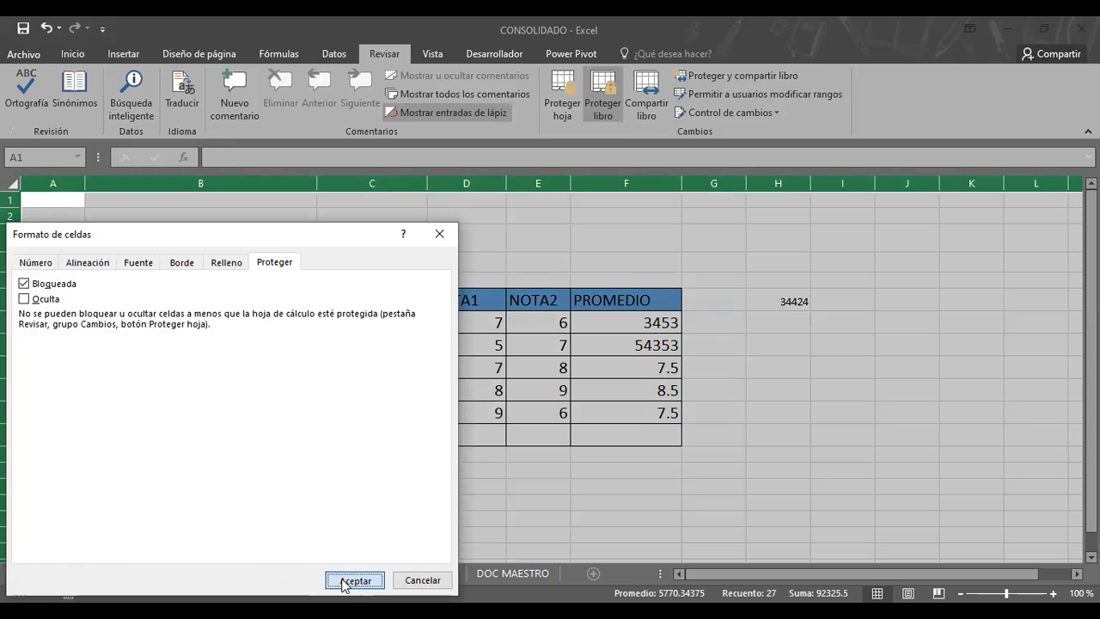
left_click(346, 388)
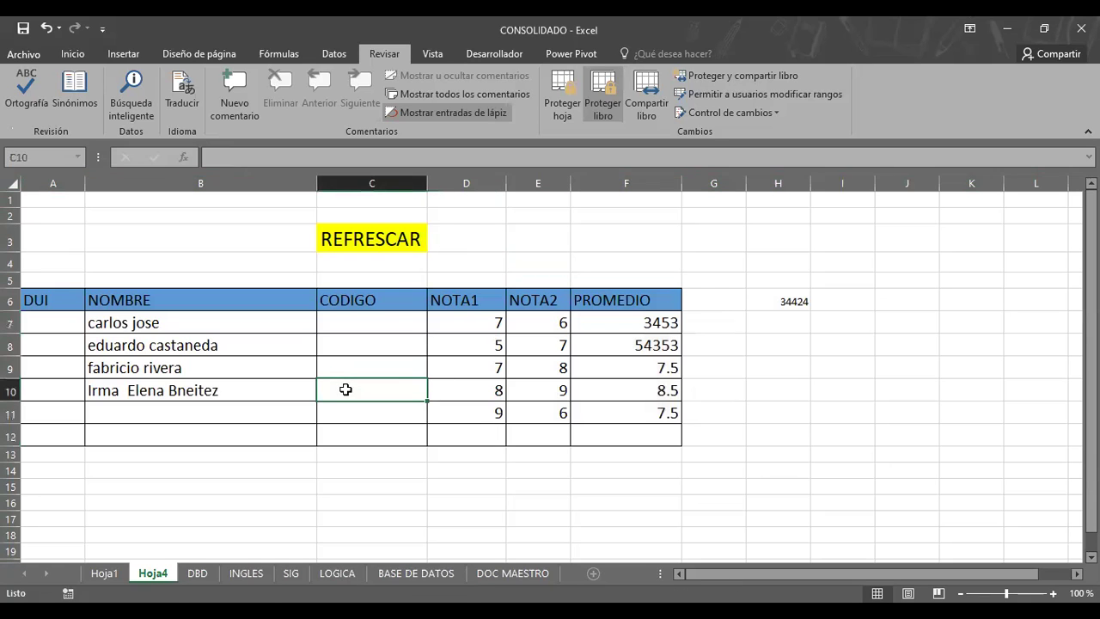
type("dfss")
left_click(571, 249)
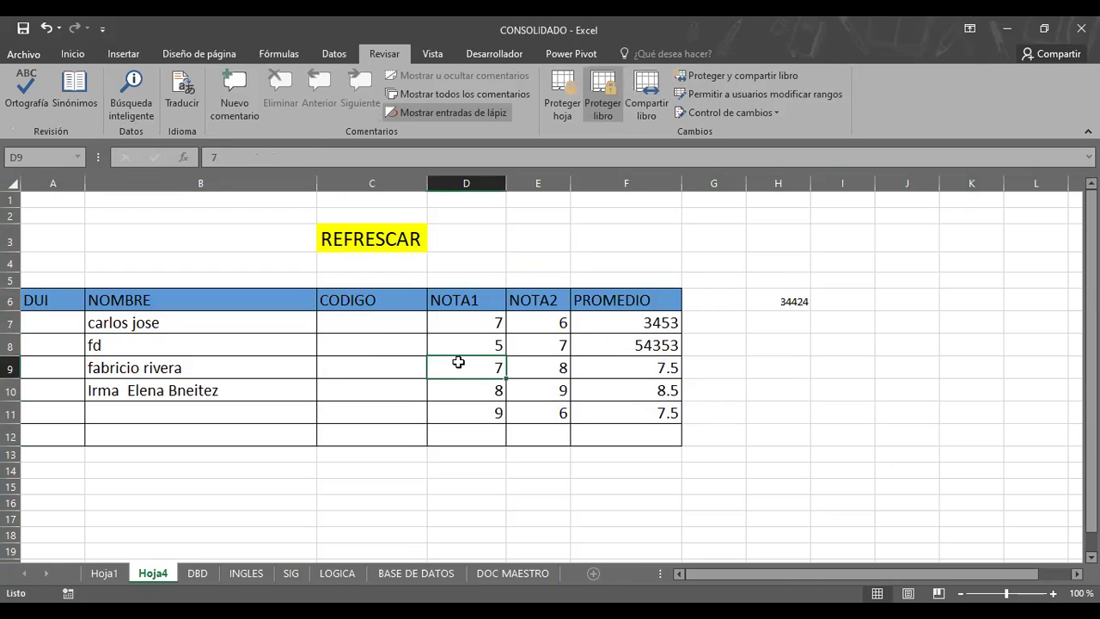
left_click(413, 365)
type("fgh")
key("Return")
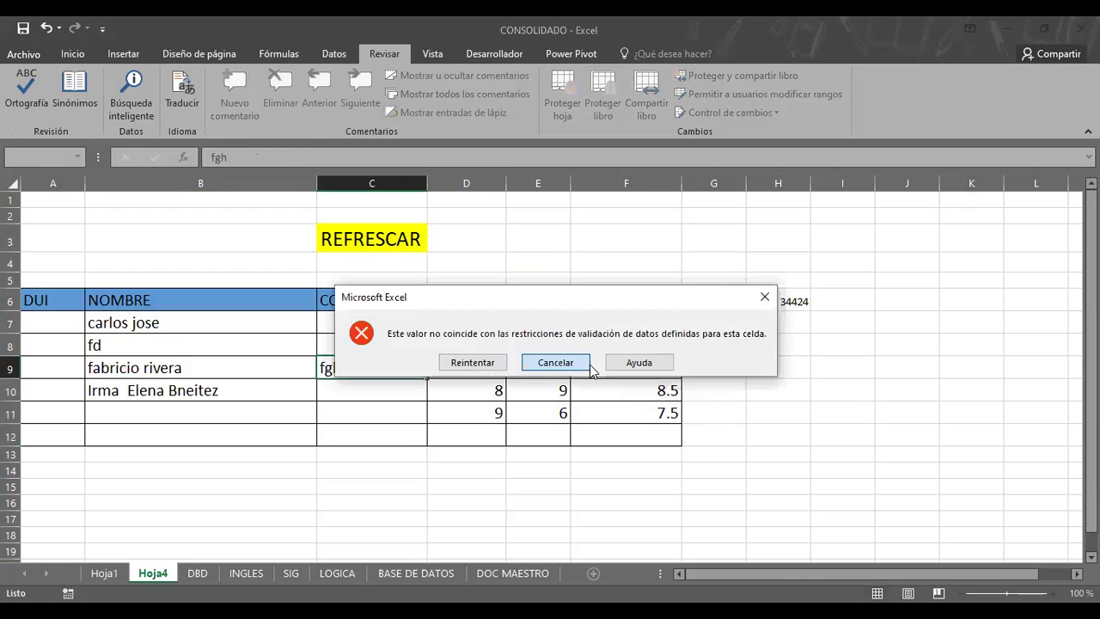
left_click(590, 363)
type("gfh")
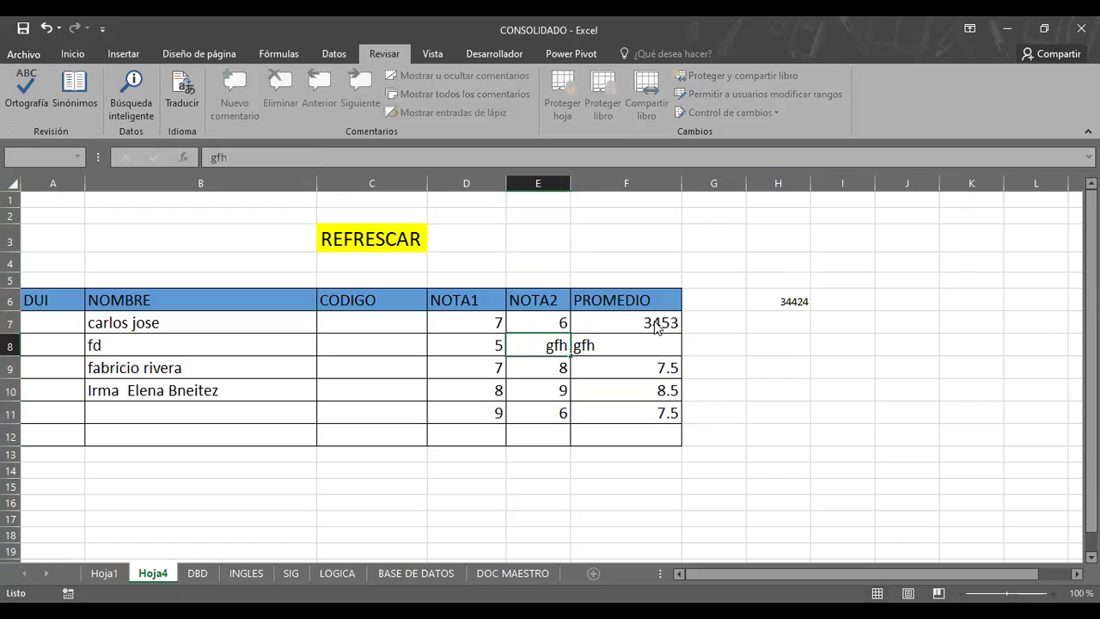
left_click(558, 364)
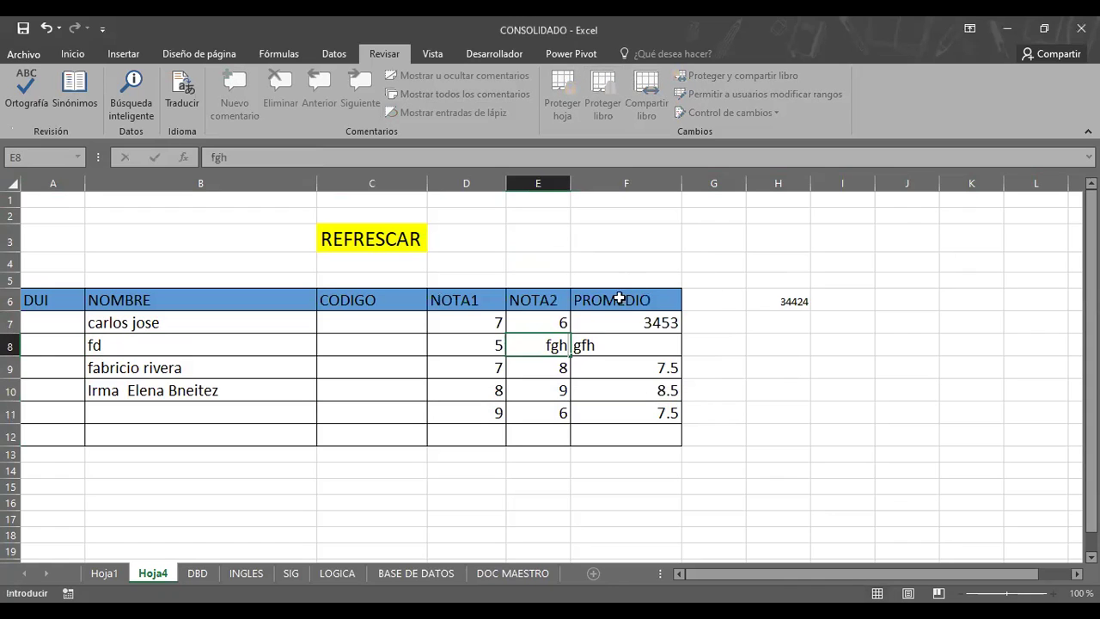
key("Return")
left_click(574, 364)
left_click(47, 29)
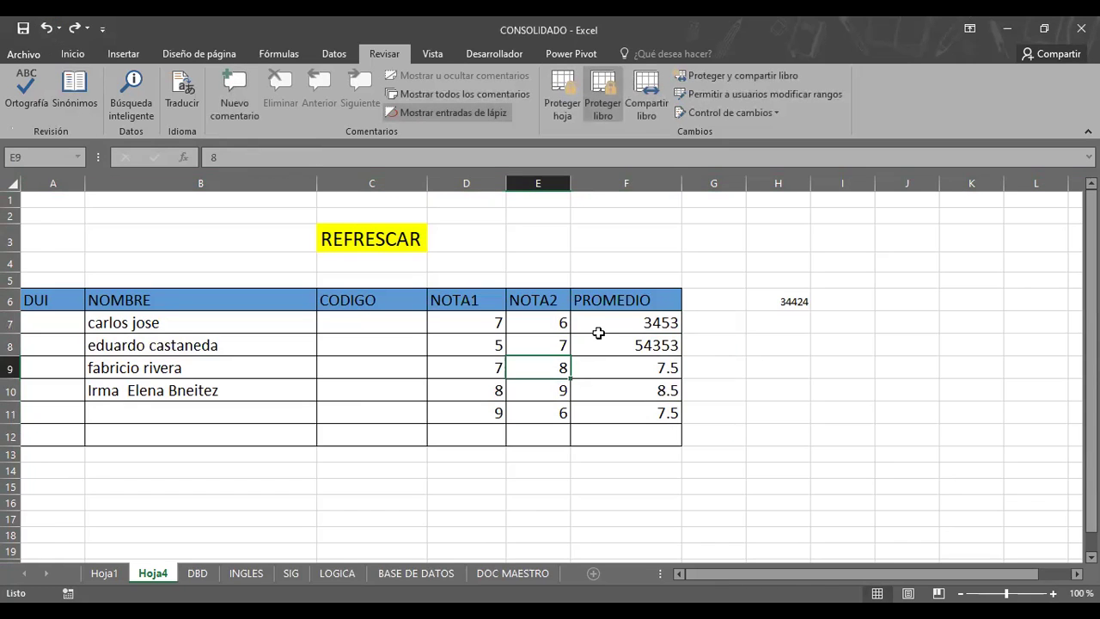
Undo the recent edits until F8 shows its =PROMEDIO(D8:E8) average again
left_click(605, 324)
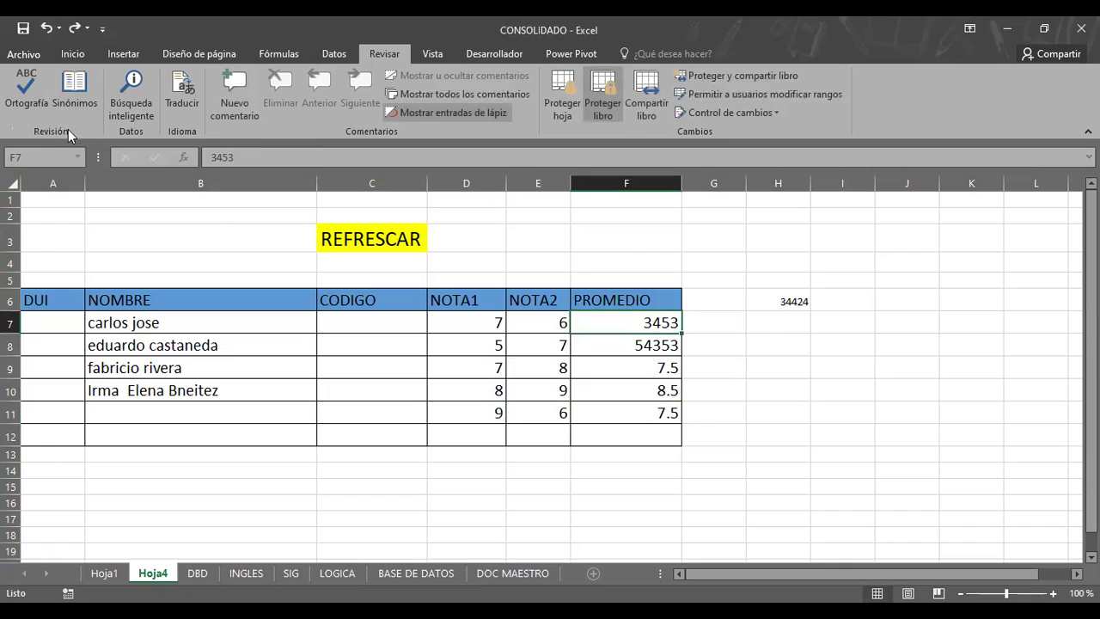
left_click(45, 32)
left_click(45, 33)
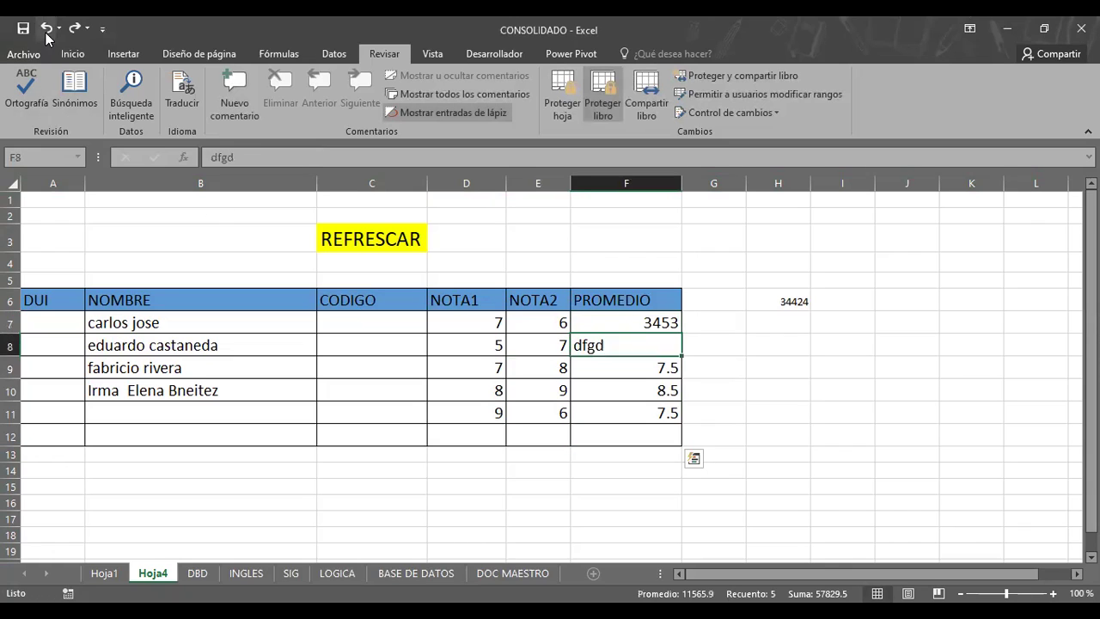
left_click(46, 33)
left_click(45, 33)
left_click(46, 33)
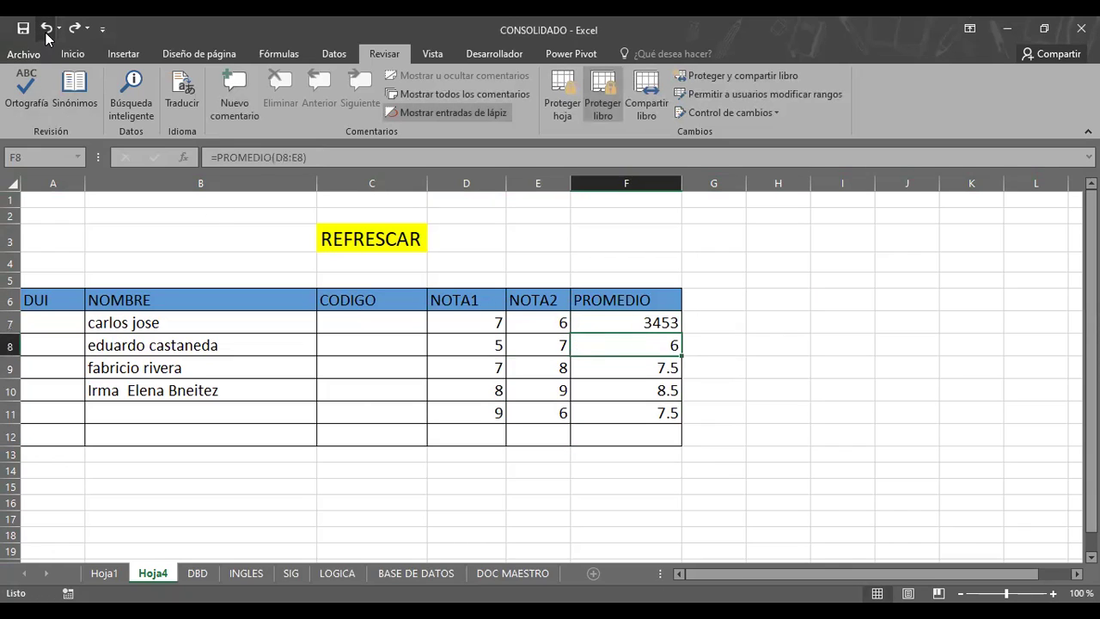
left_click(46, 32)
Keep every cell on the sheet locked in Formato de celdas, then select F7:F14
left_click_drag(558, 263, 558, 250)
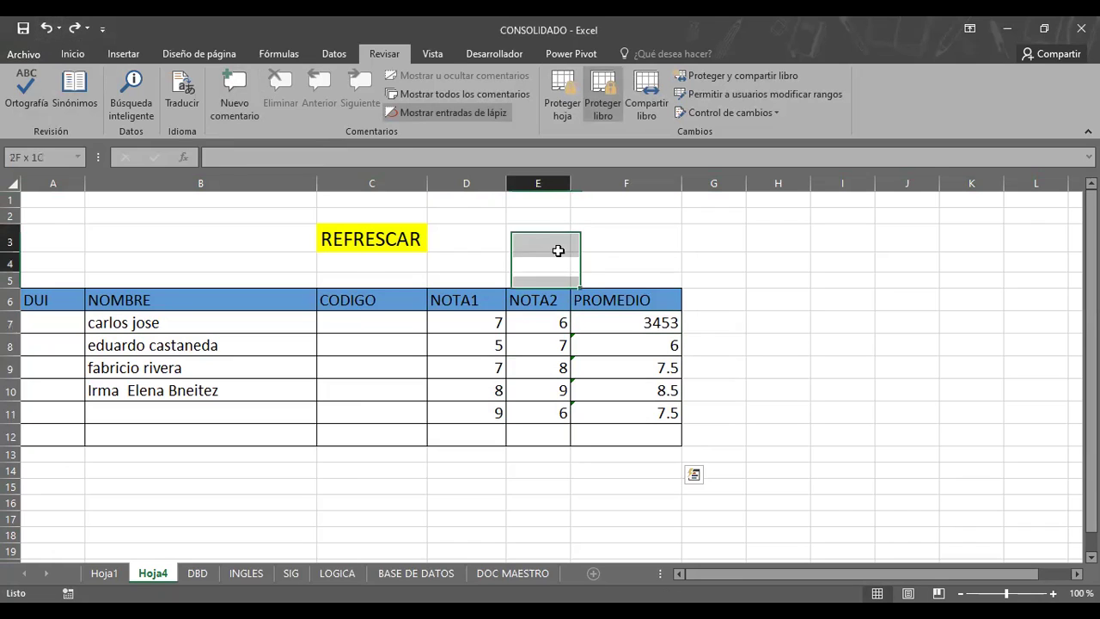
left_click_drag(633, 321, 624, 343)
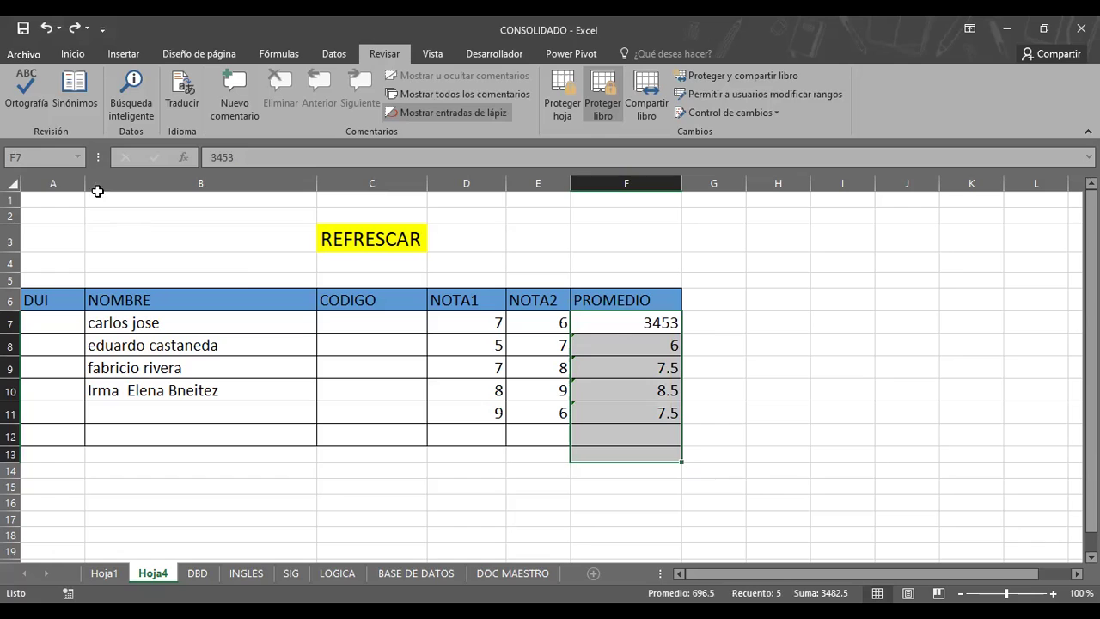
left_click(106, 230)
left_click(14, 187)
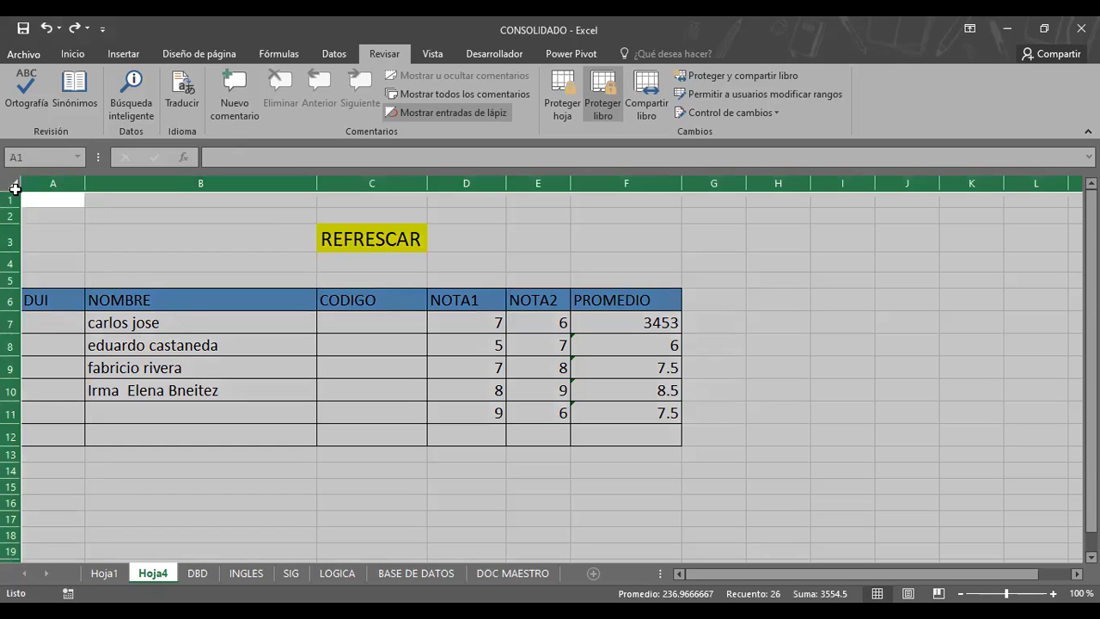
right_click(14, 186)
left_click(65, 461)
left_click(23, 283)
left_click(331, 579)
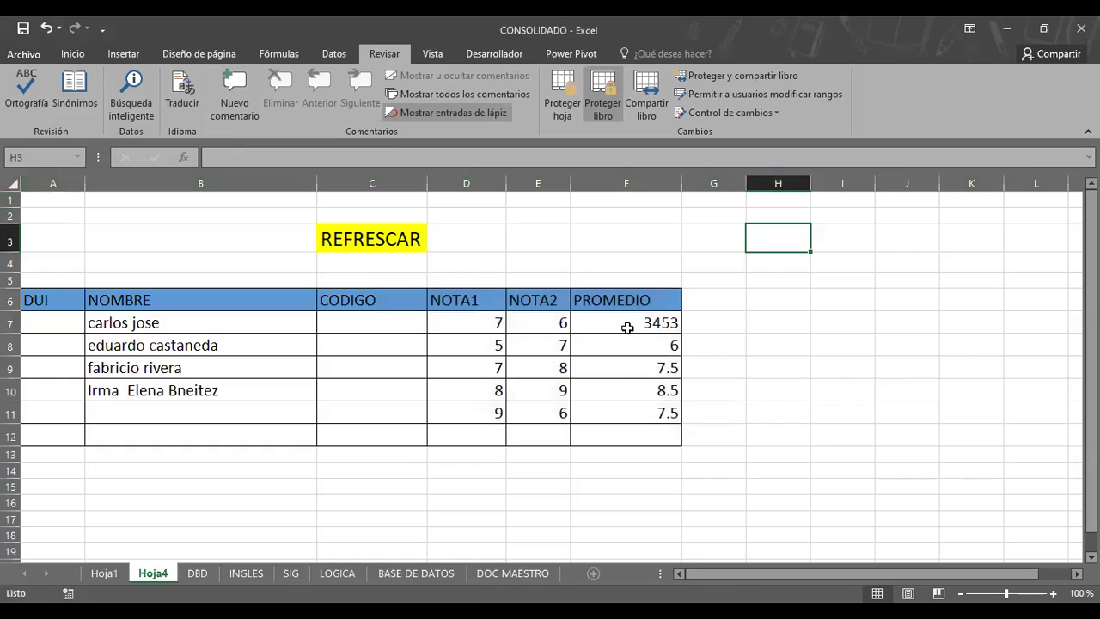
left_click_drag(626, 324, 614, 366)
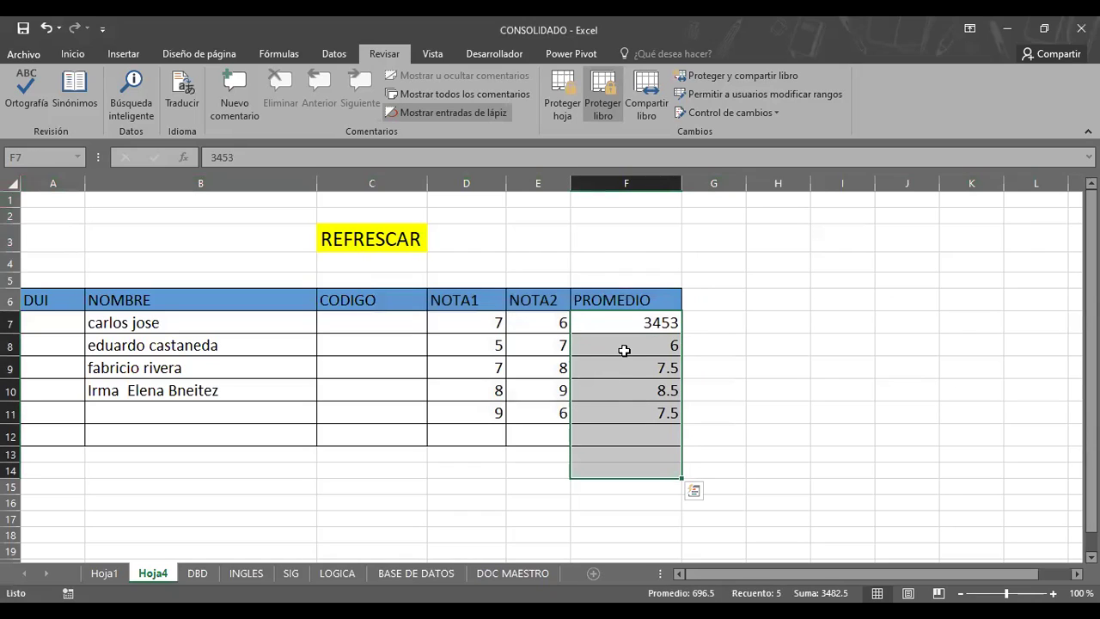
Confirm the Formato de celdas protection settings for the PROMEDIO cells F7:F14
right_click(624, 350)
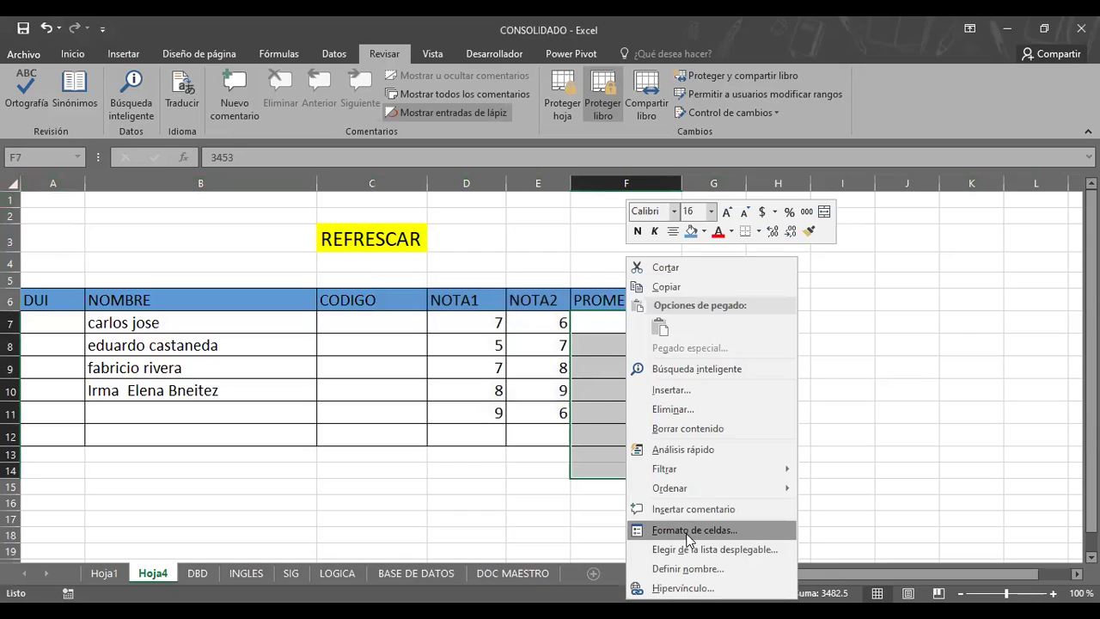
left_click(687, 533)
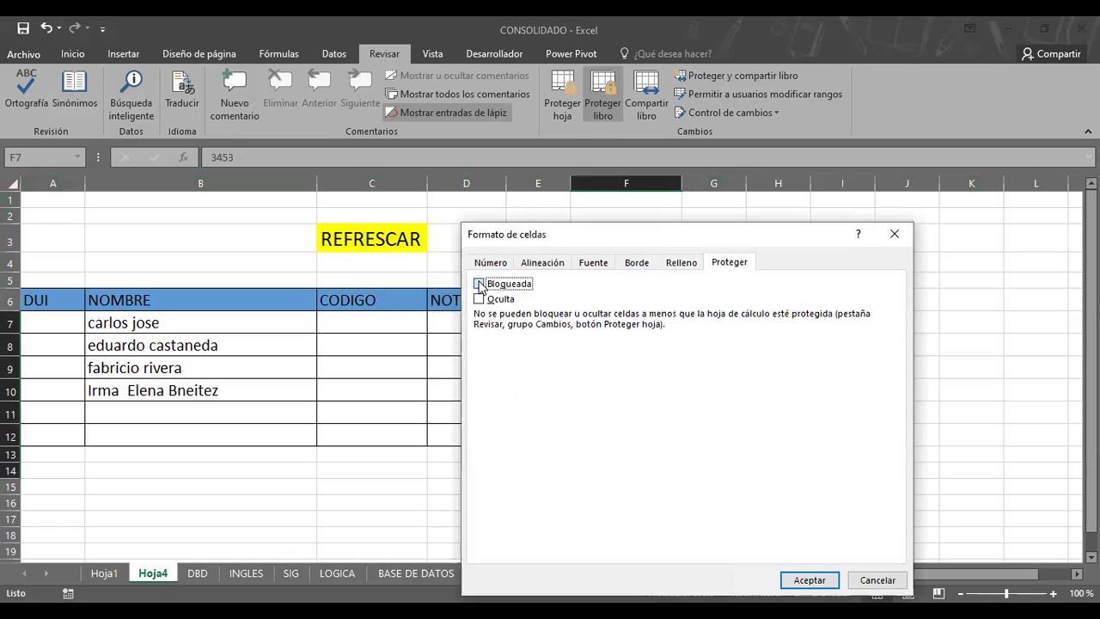
left_click(809, 579)
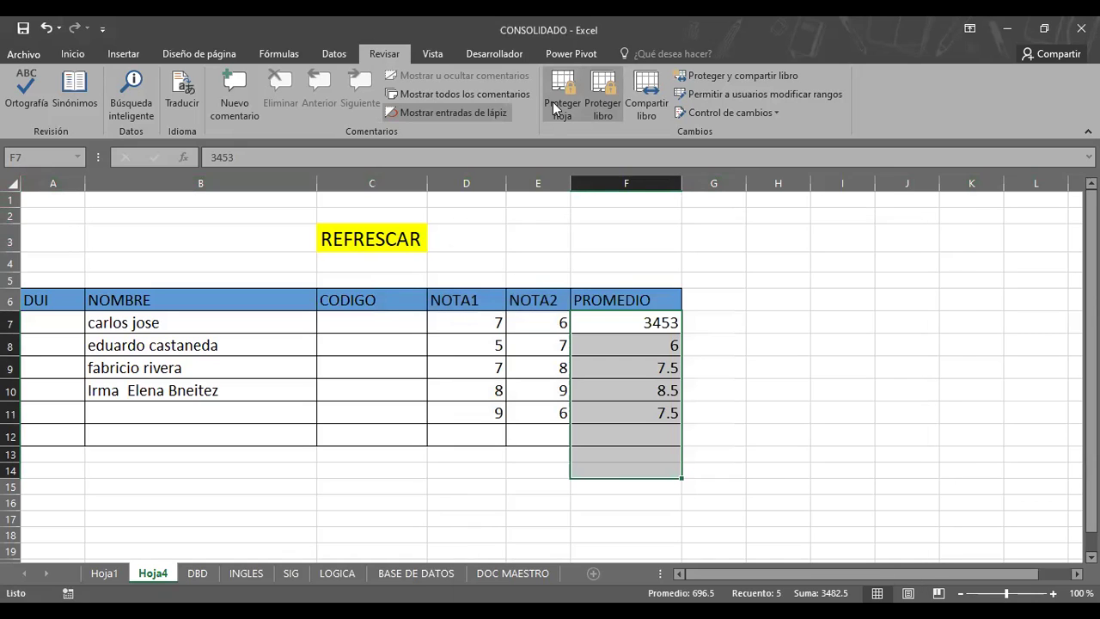
Protect Hoja4 allowing selection of locked and unlocked cells, then try editing F9
left_click(556, 106)
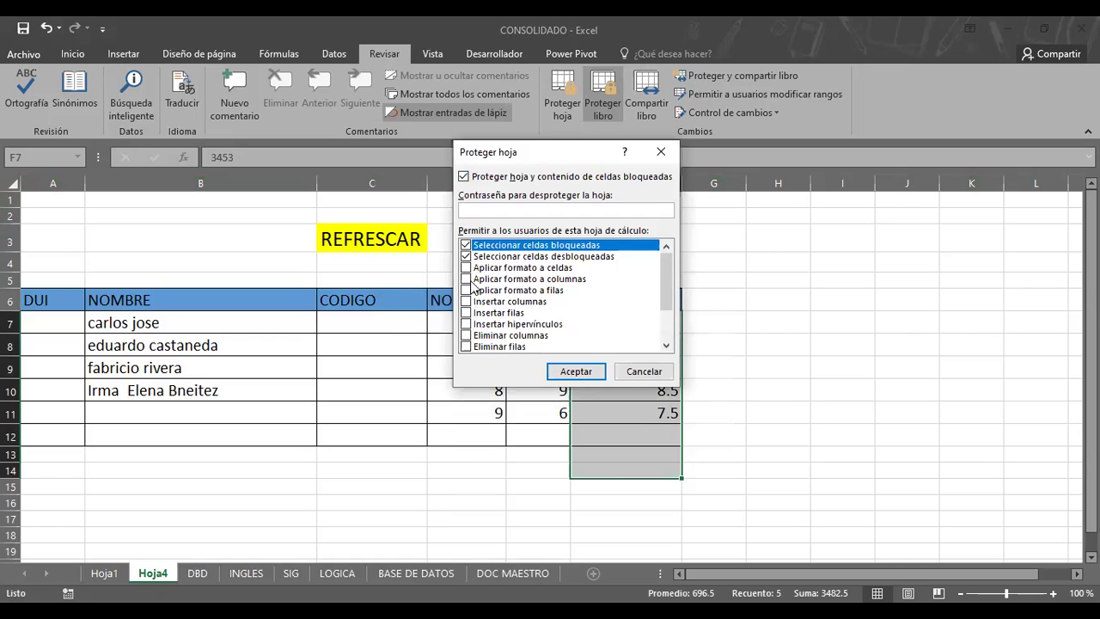
left_click(465, 257)
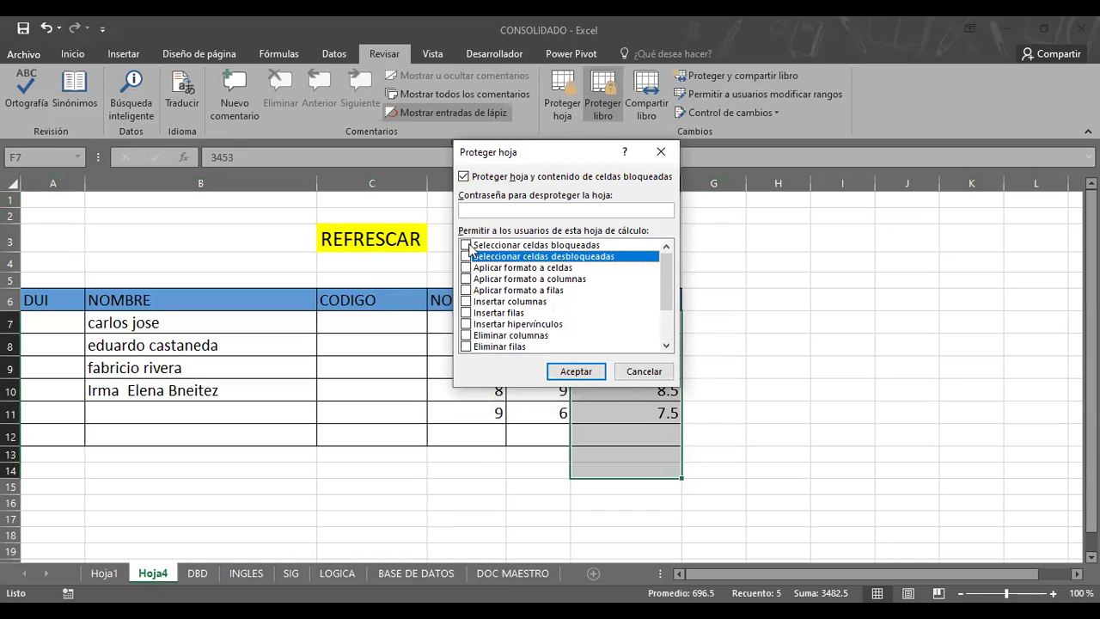
left_click(467, 246)
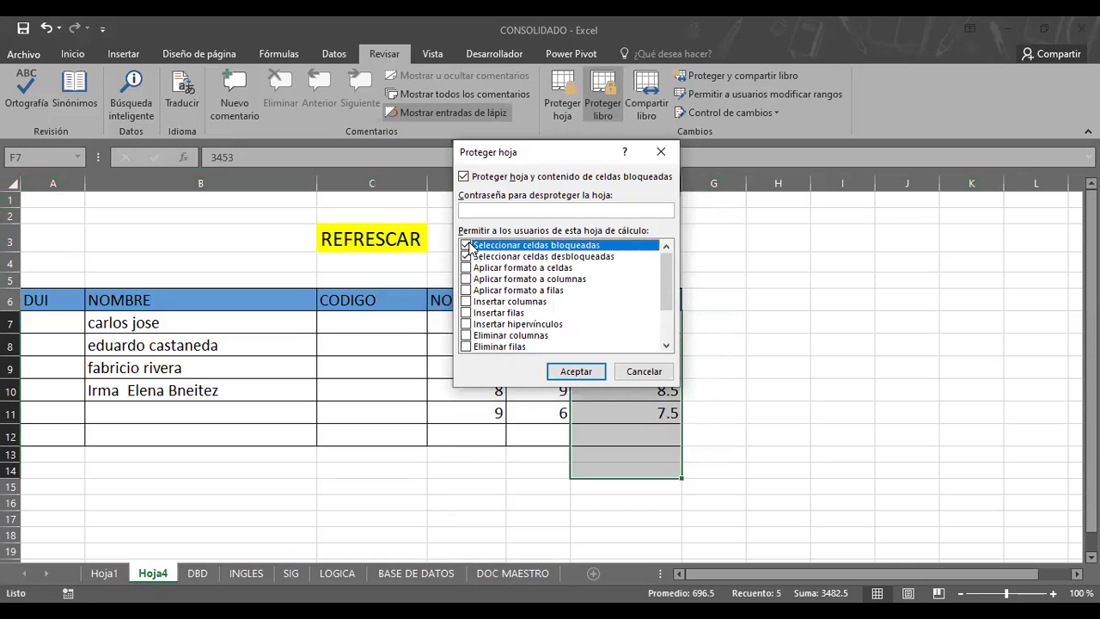
left_click(464, 177)
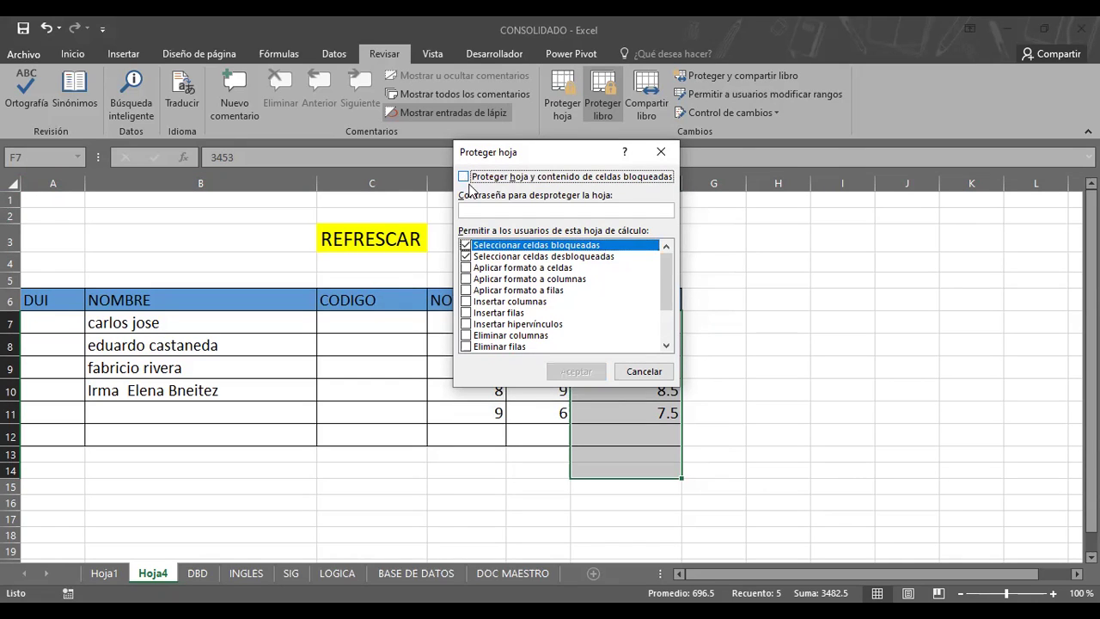
left_click(466, 256)
left_click(466, 245)
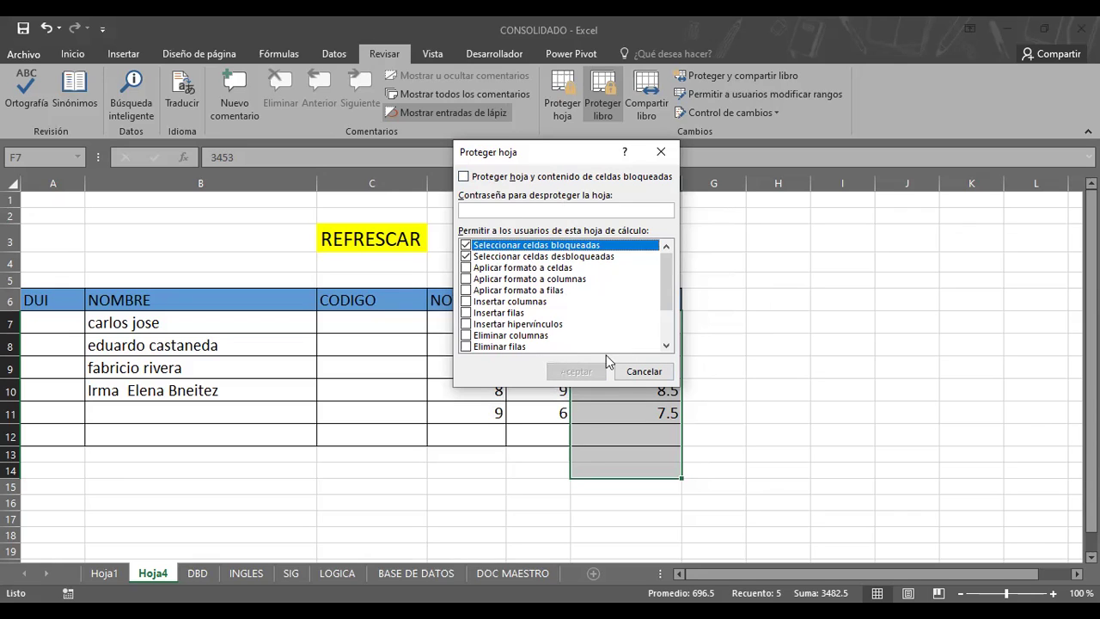
left_click(464, 177)
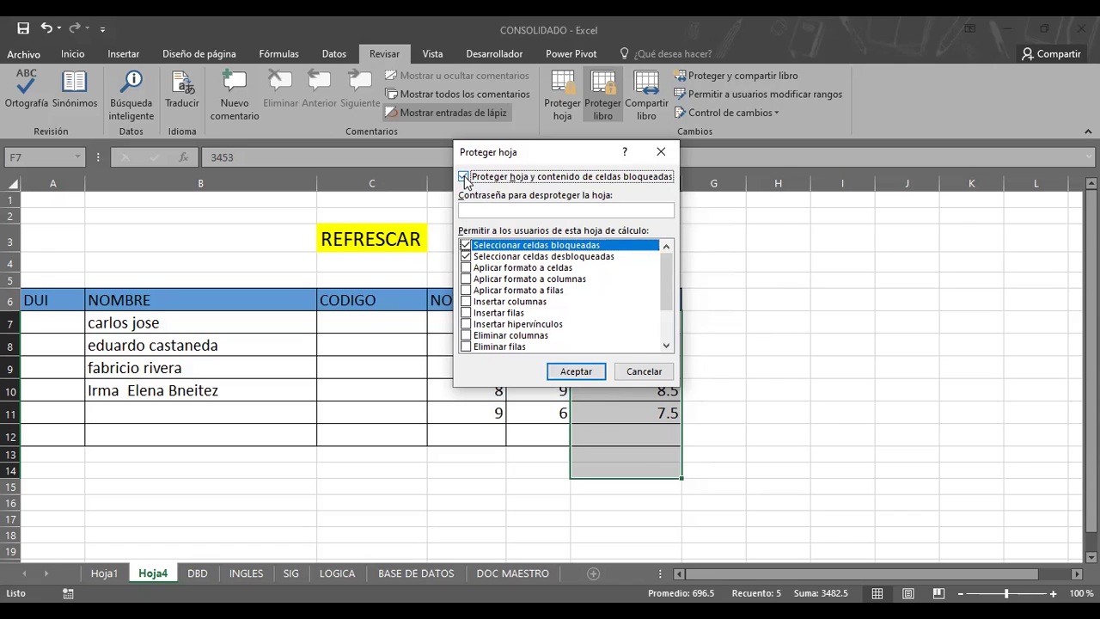
left_click(567, 372)
double_click(614, 358)
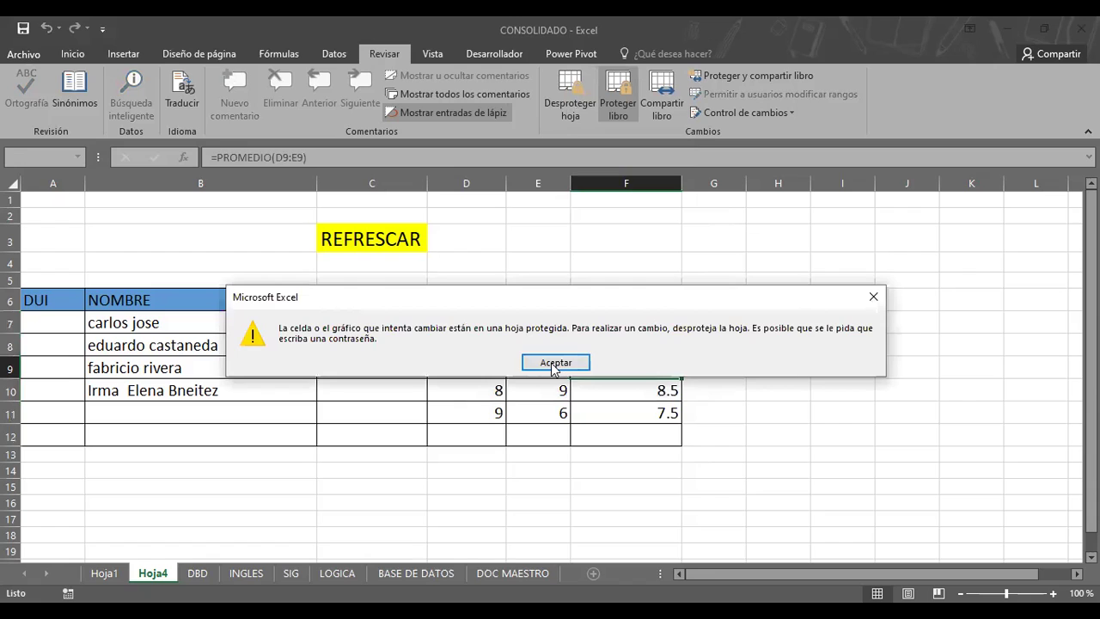
Dismiss the protected-sheet warnings after a refused attempt to edit F7
key("Return")
double_click(645, 349)
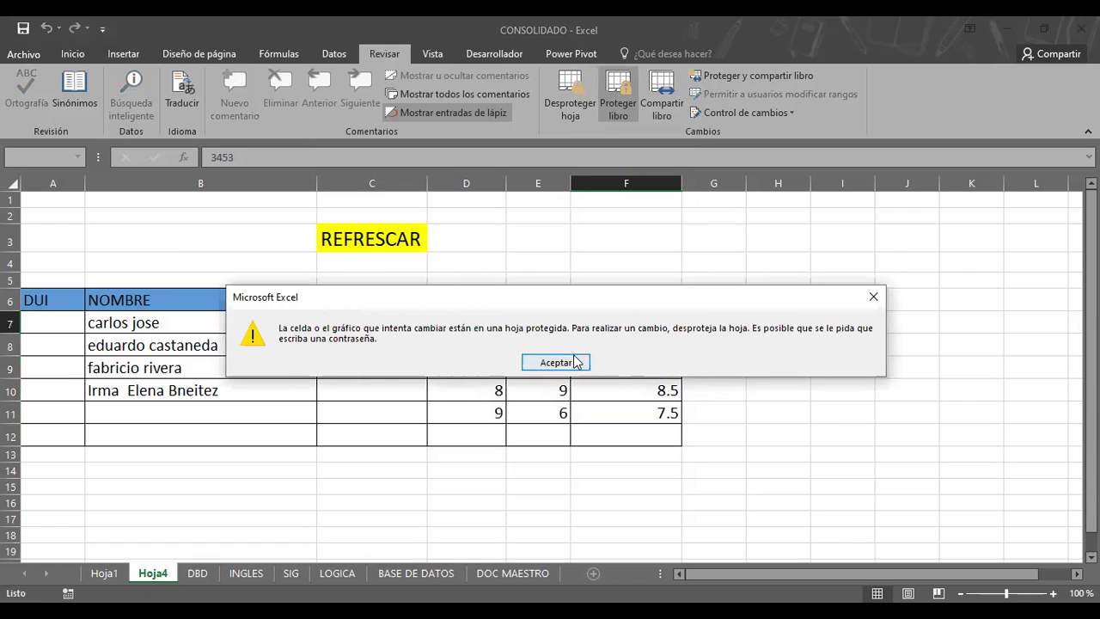
key("Return")
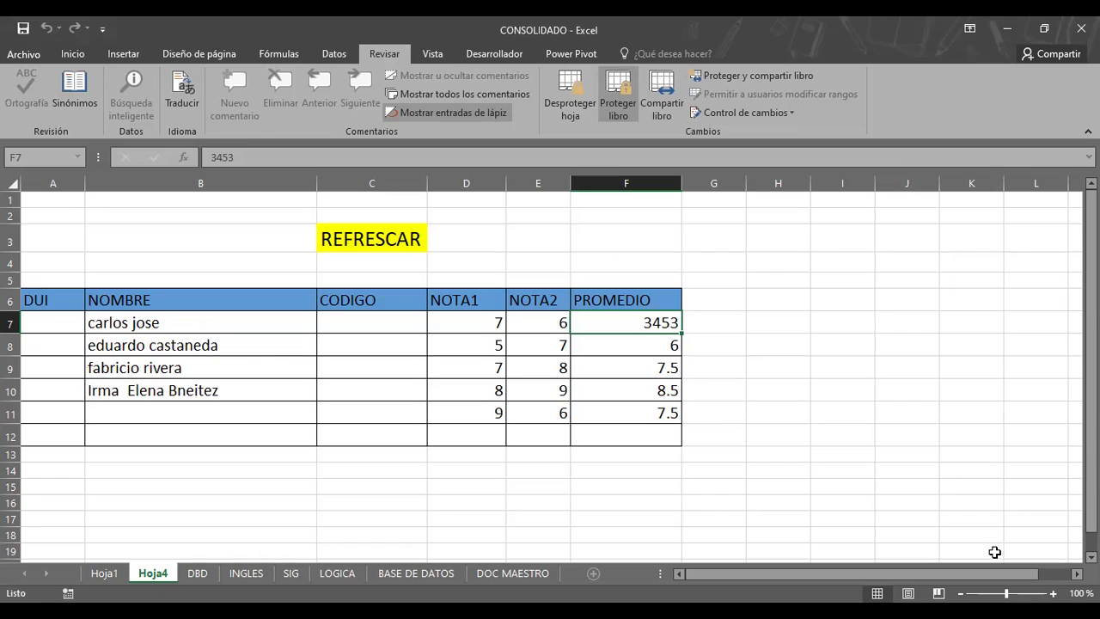
Remove the workbook structure protection by entering its password
left_click(153, 263)
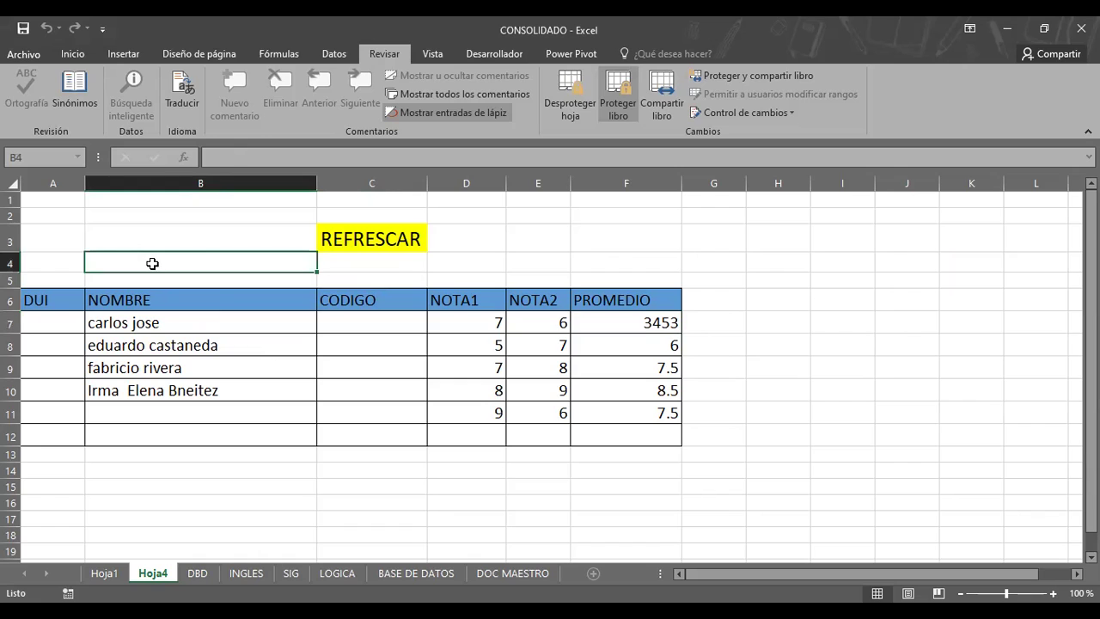
left_click(633, 249)
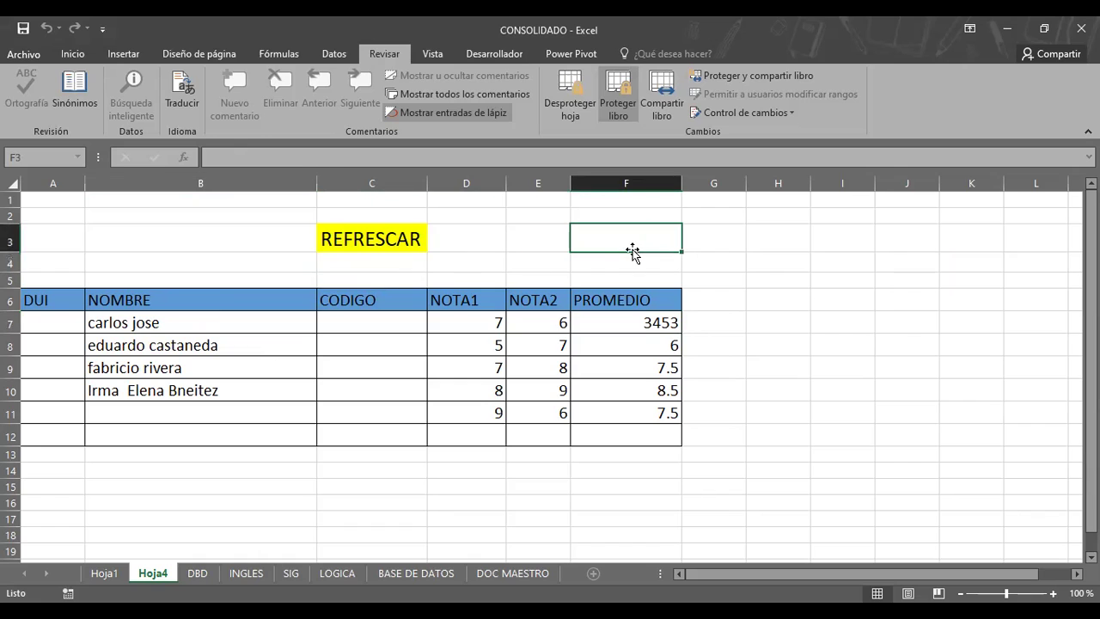
left_click(619, 92)
key("Return")
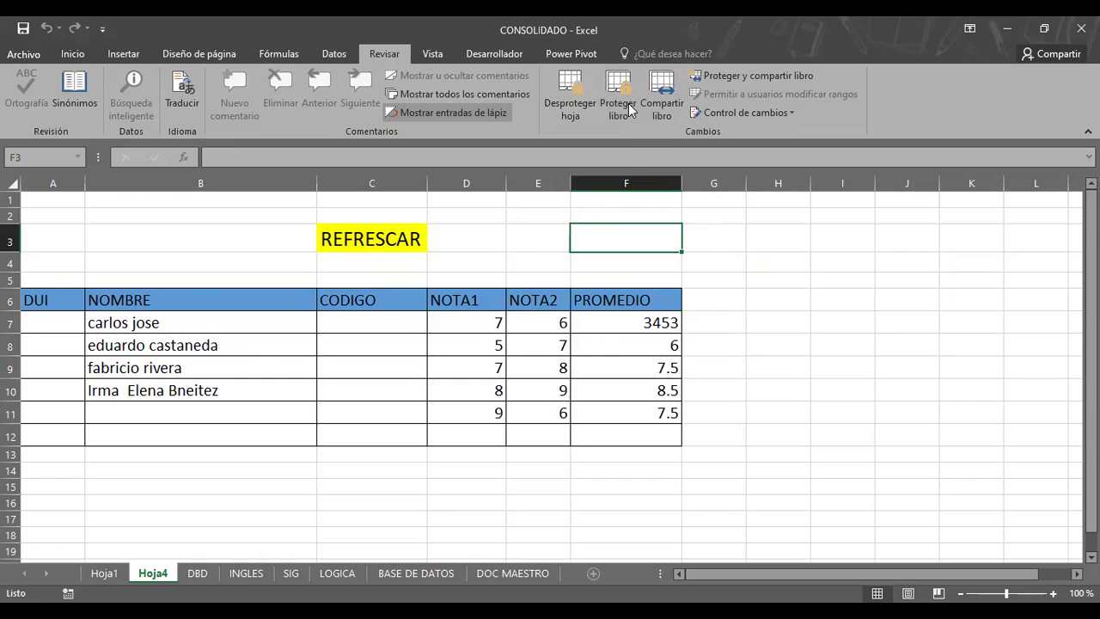
Try editing D8, B8, F9 and E2, dismissing each protected-sheet warning
left_click(483, 340)
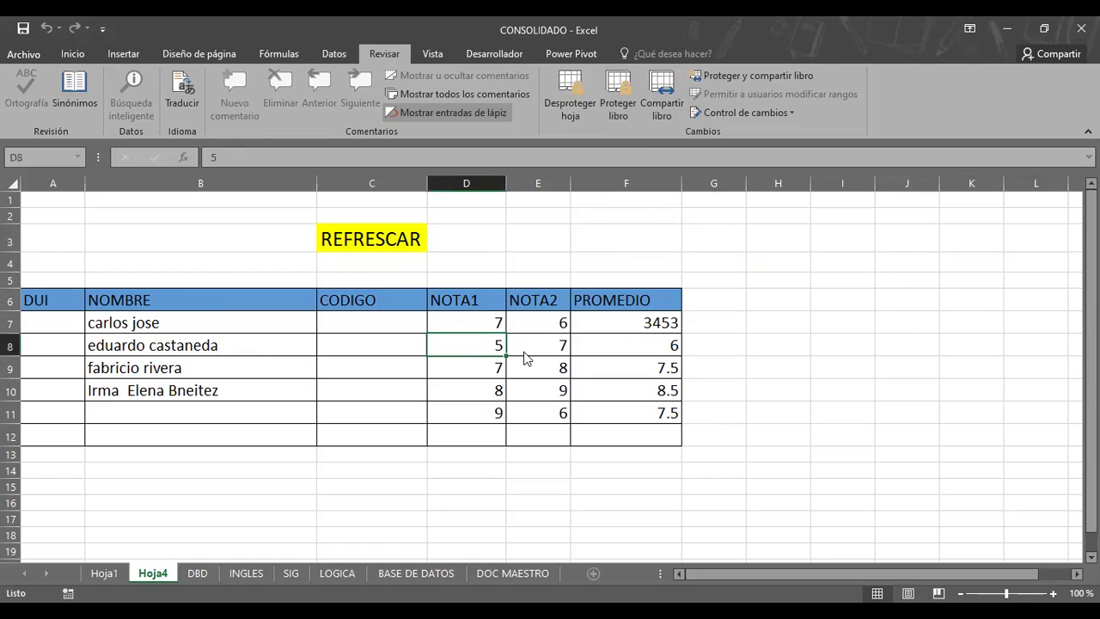
key("Delete")
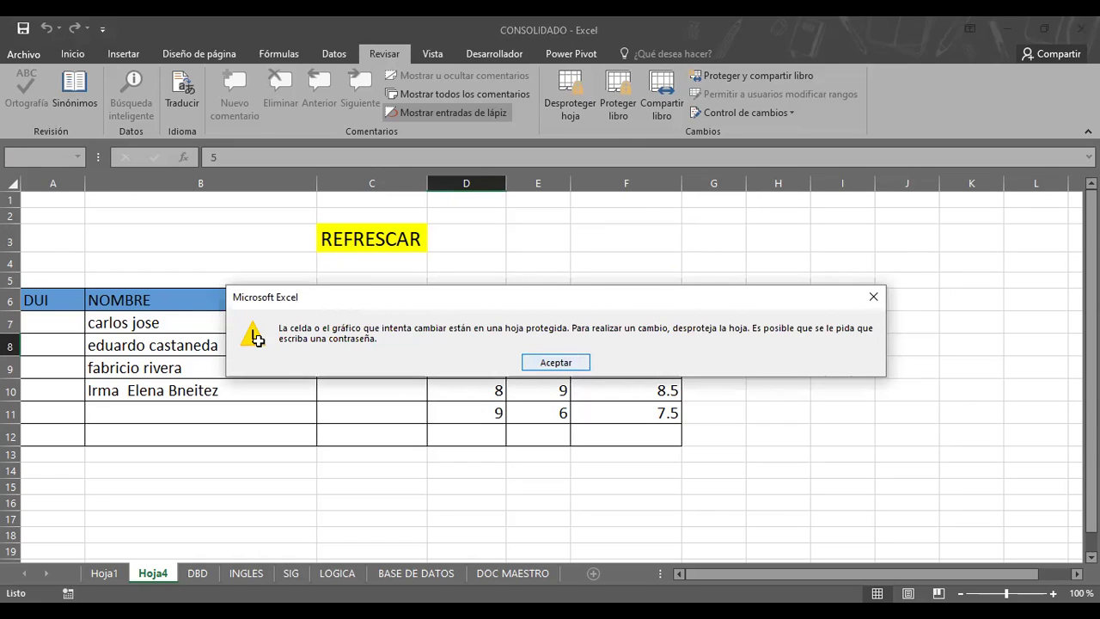
key("Return")
left_click(257, 344)
key("Delete")
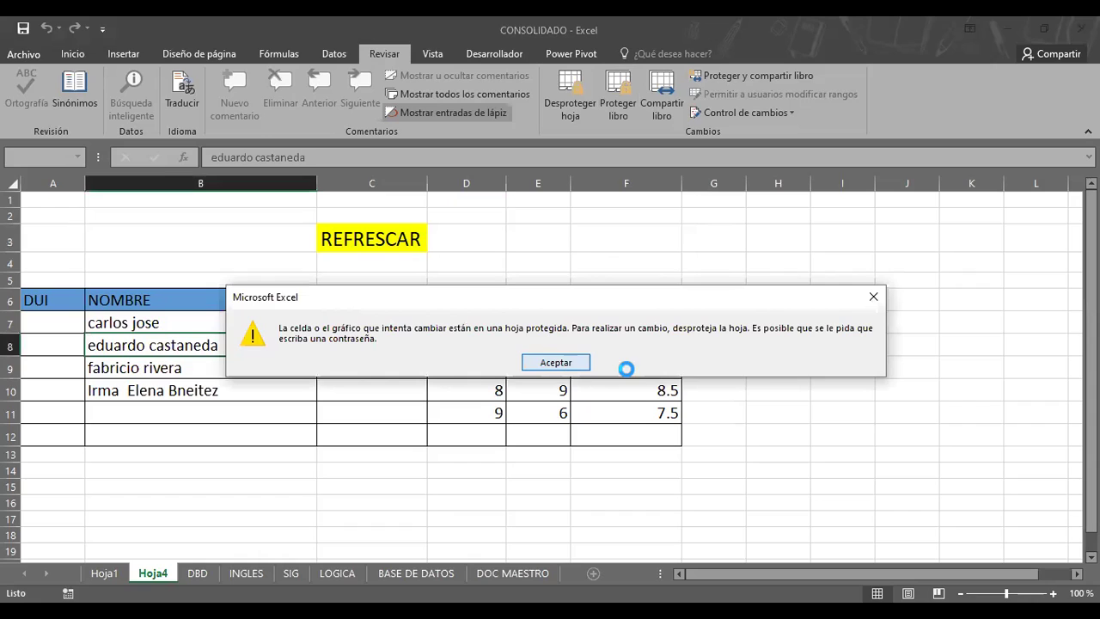
left_click(555, 362)
double_click(575, 378)
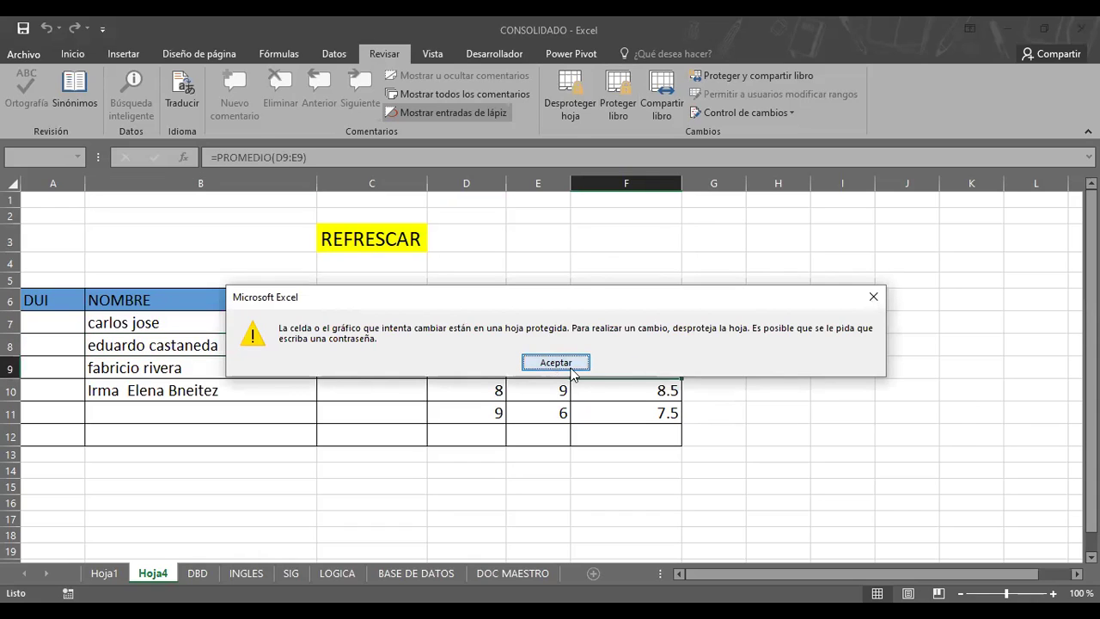
left_click(548, 363)
double_click(549, 215)
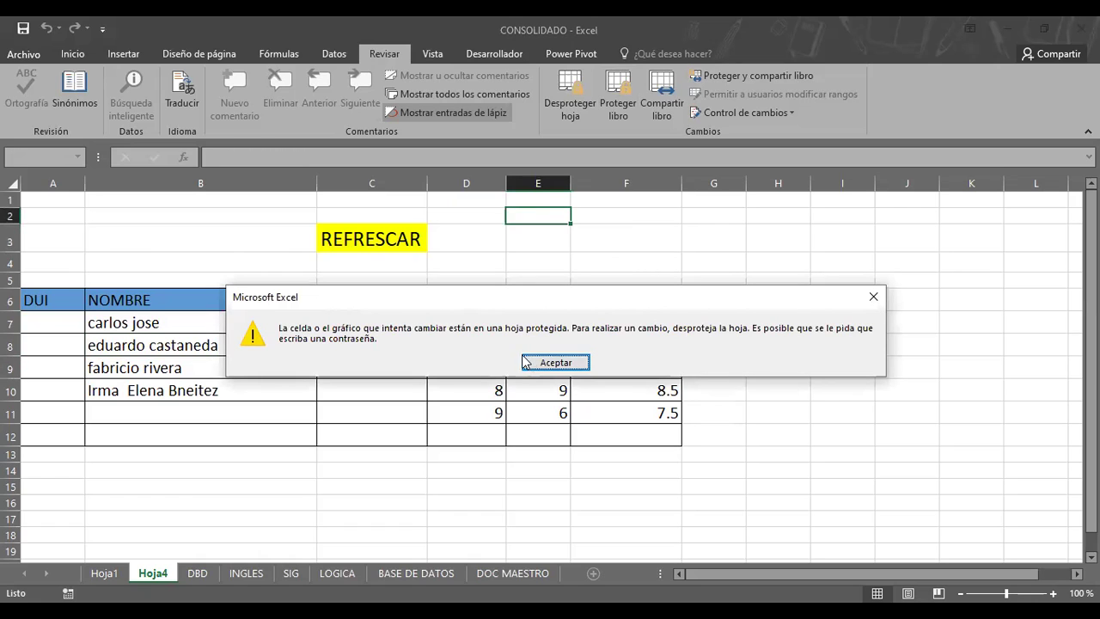
left_click(525, 362)
Select column F and cells G3, B3 and A2, then open the Información page
left_click(625, 183)
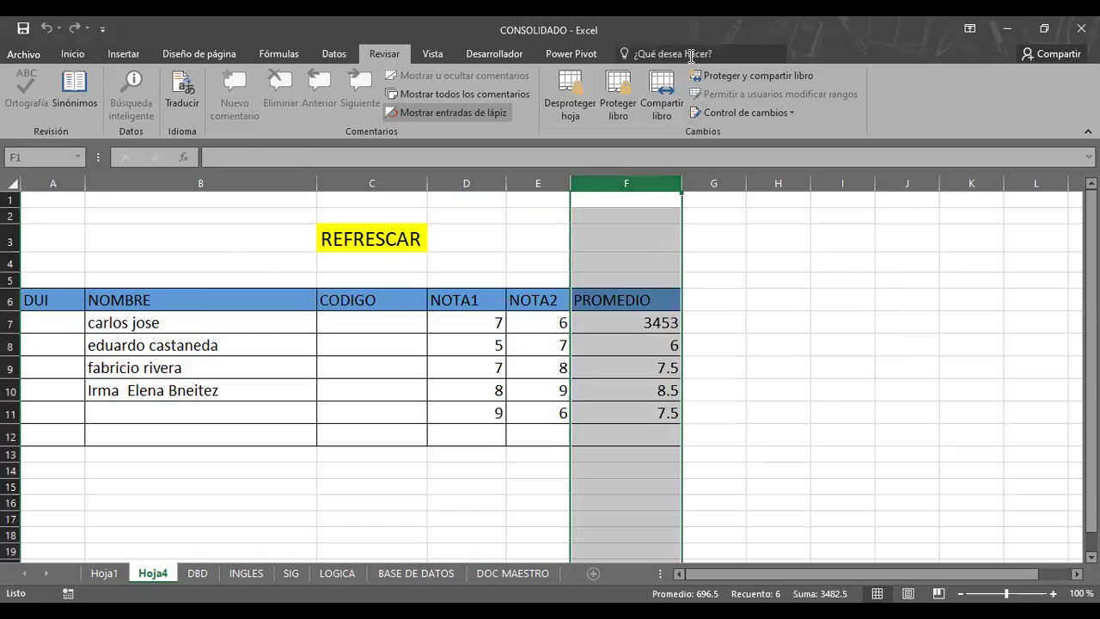
left_click(741, 245)
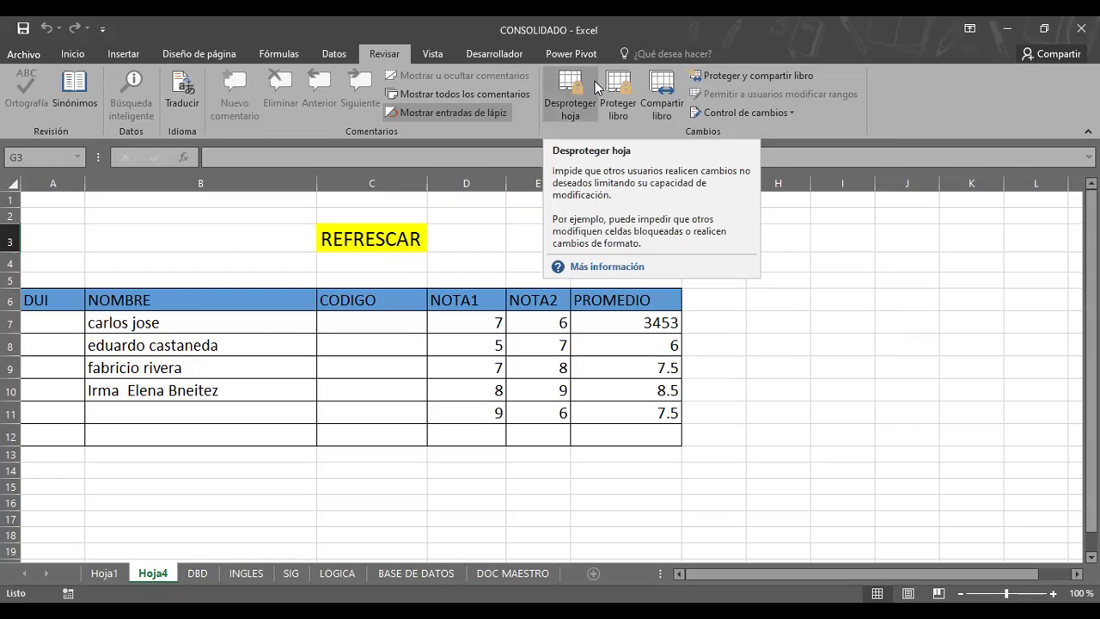
left_click(253, 238)
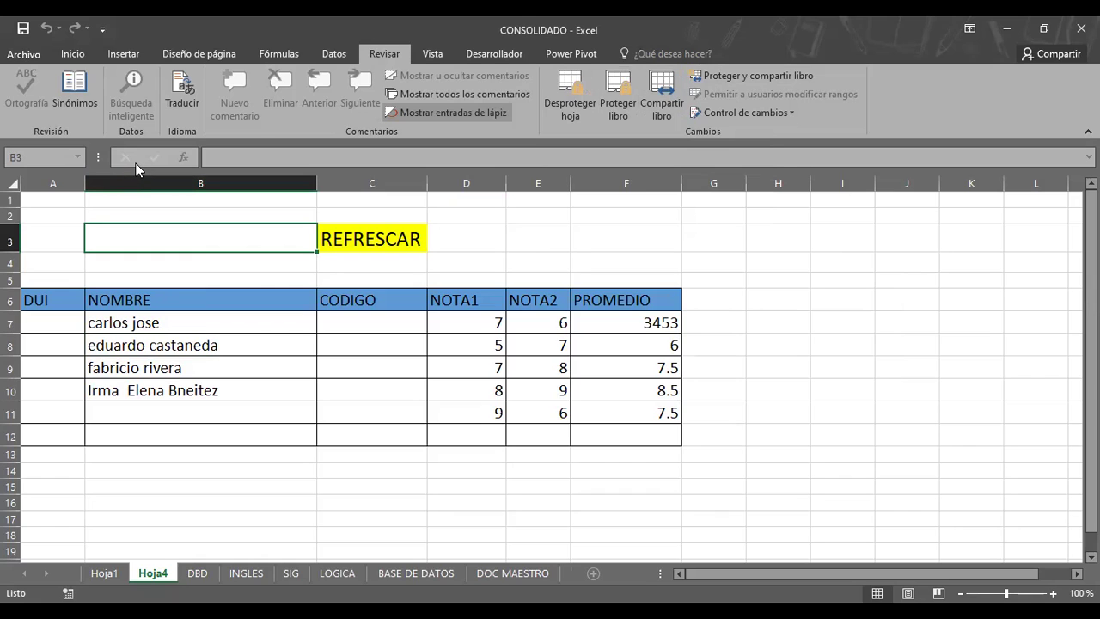
left_click(76, 215)
left_click(702, 233)
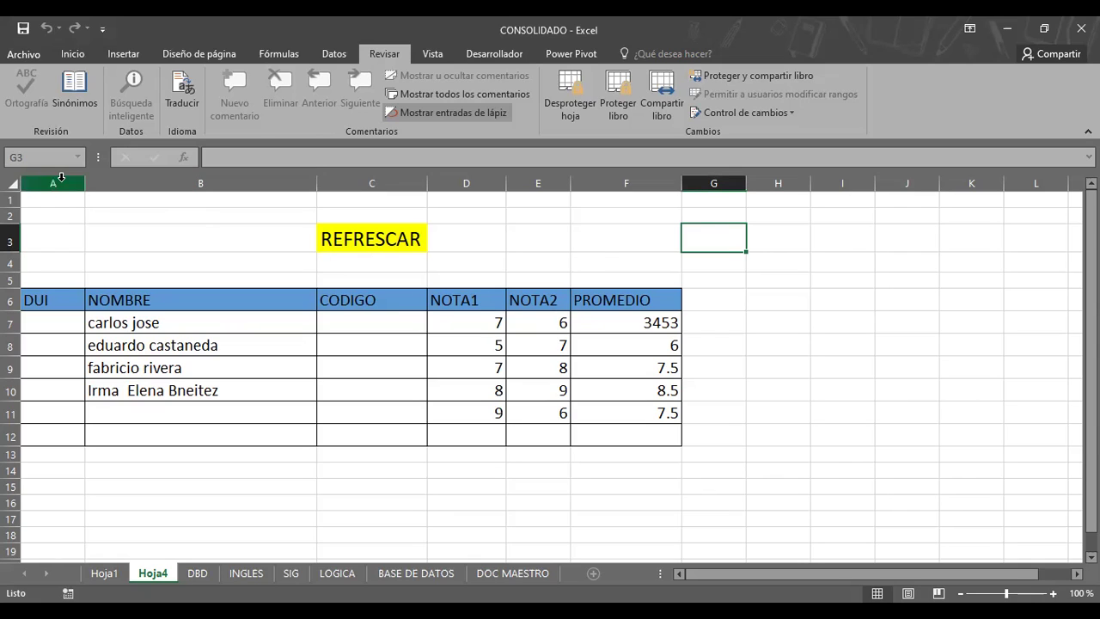
left_click(24, 55)
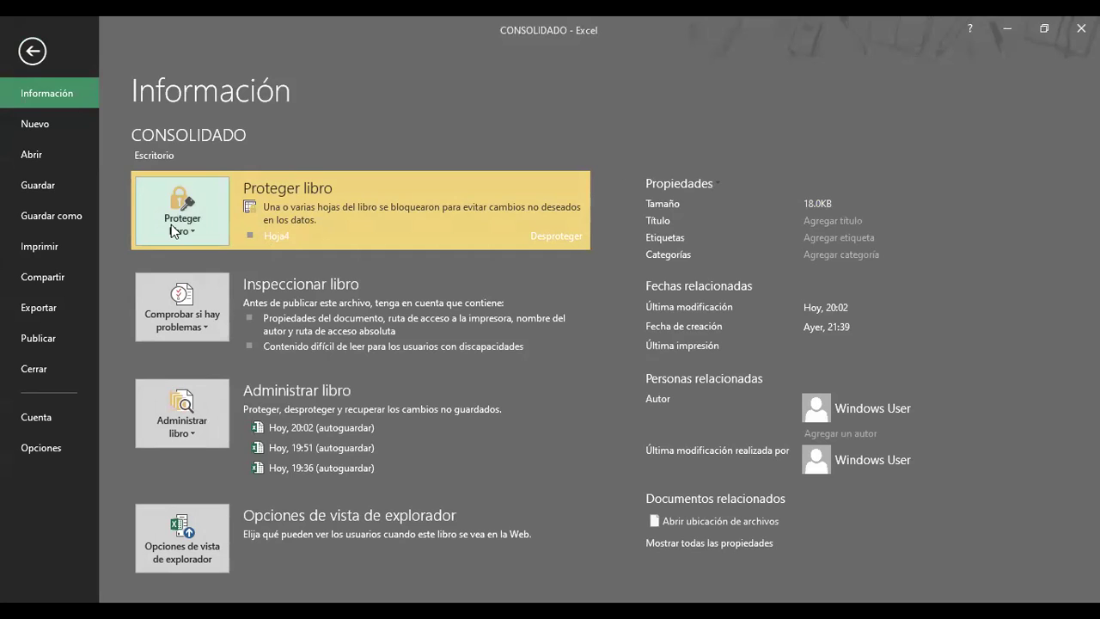
Attempt Cifrar con contraseña, cancelling after the confirmation password doesn't match
left_click(200, 238)
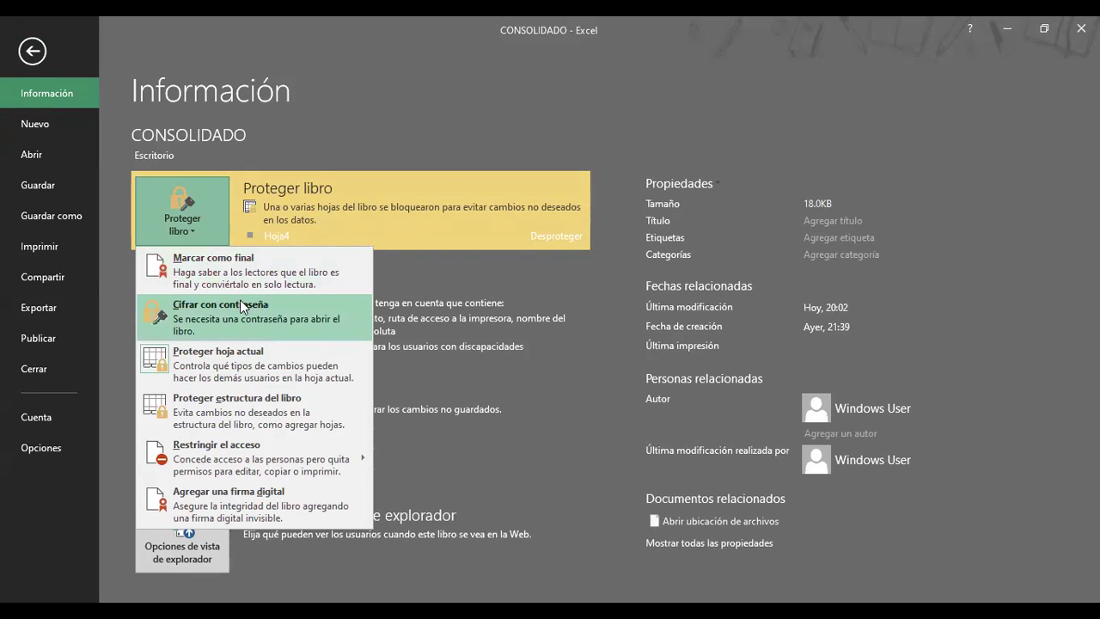
left_click(251, 320)
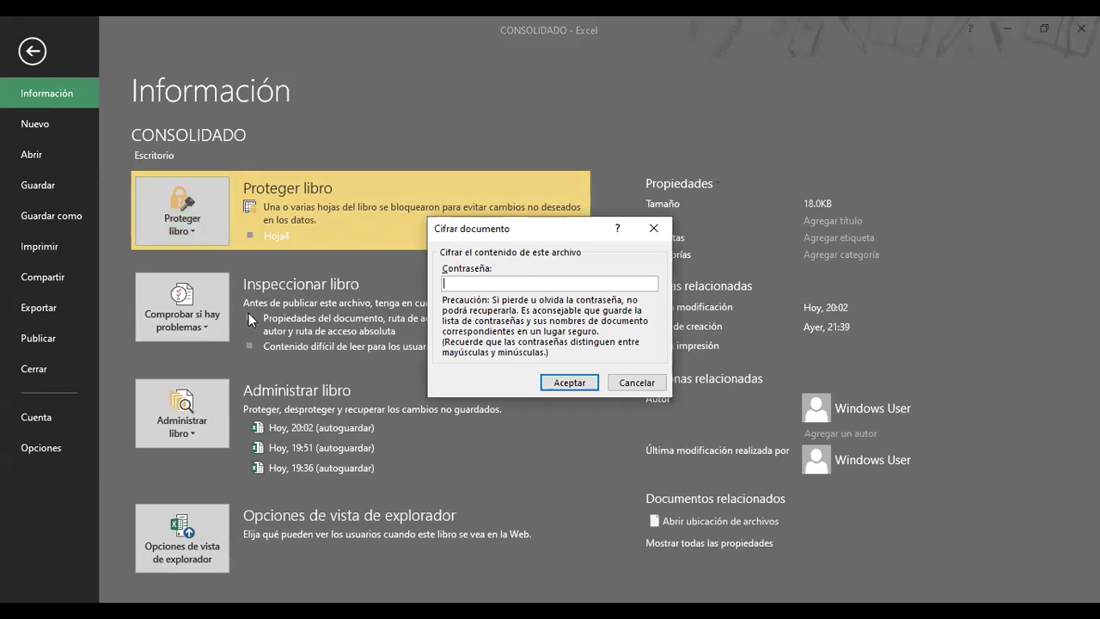
left_click(635, 383)
left_click(183, 217)
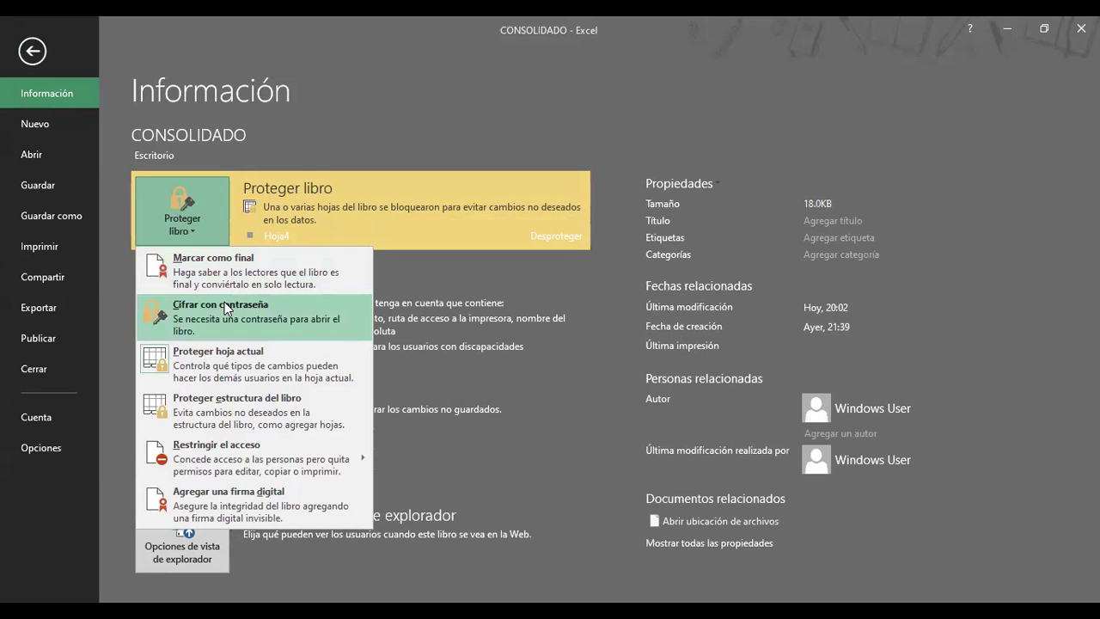
left_click(226, 308)
type("11")
key("Return")
type("11")
key("BackSpace")
key("BackSpace")
type("11111")
key("Return")
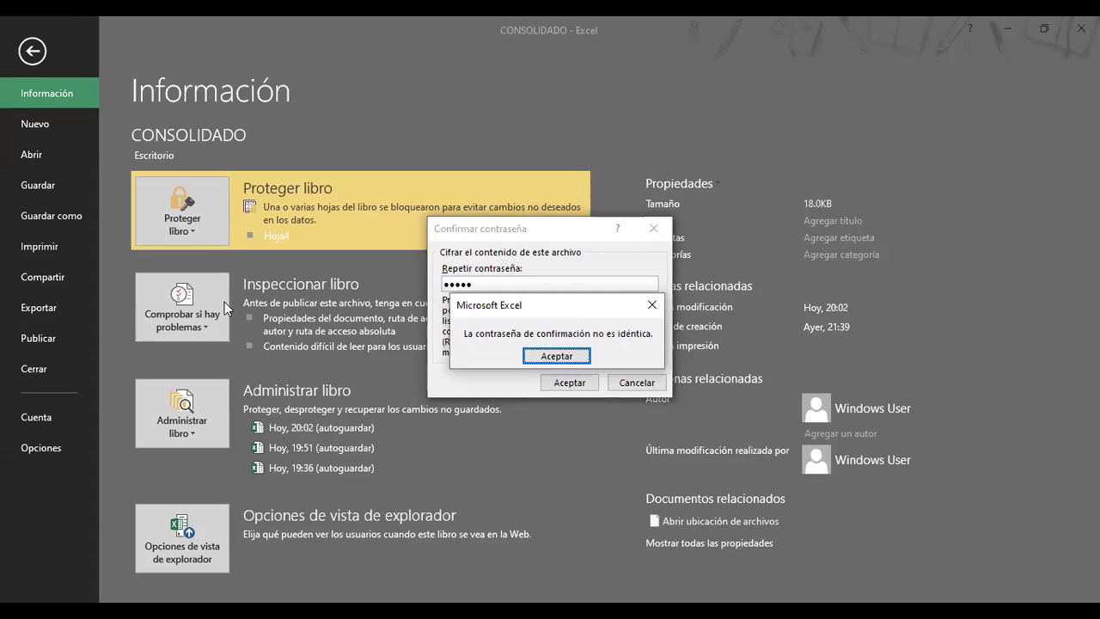
key("Return")
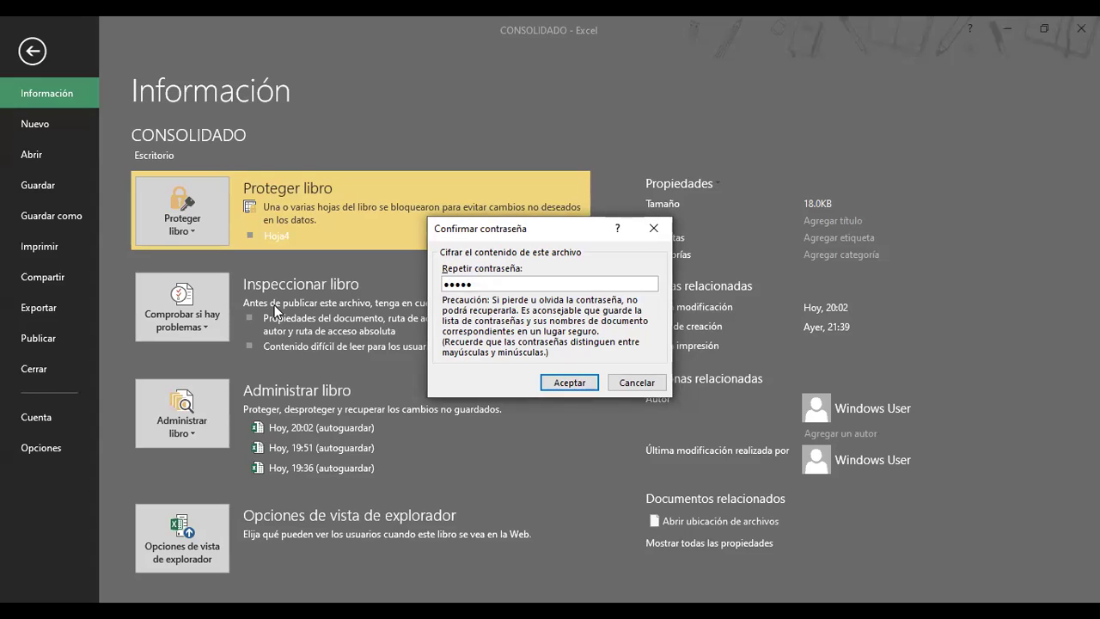
left_click(620, 384)
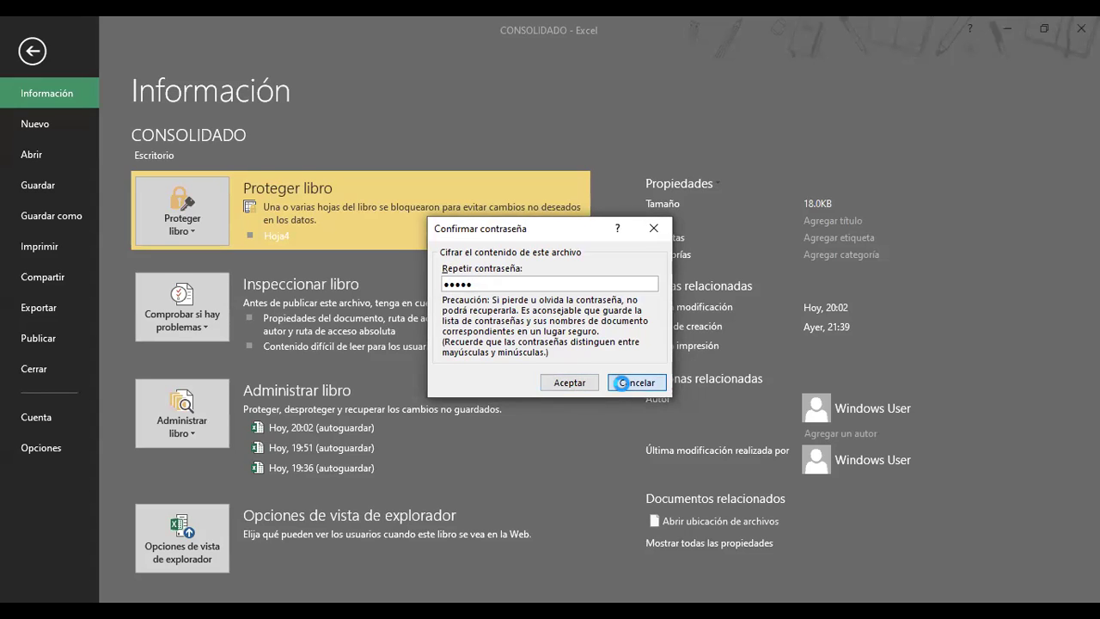
left_click(624, 383)
Encrypt CONSOLIDADO with an open password, entering it twice to confirm
left_click(194, 233)
left_click(248, 316)
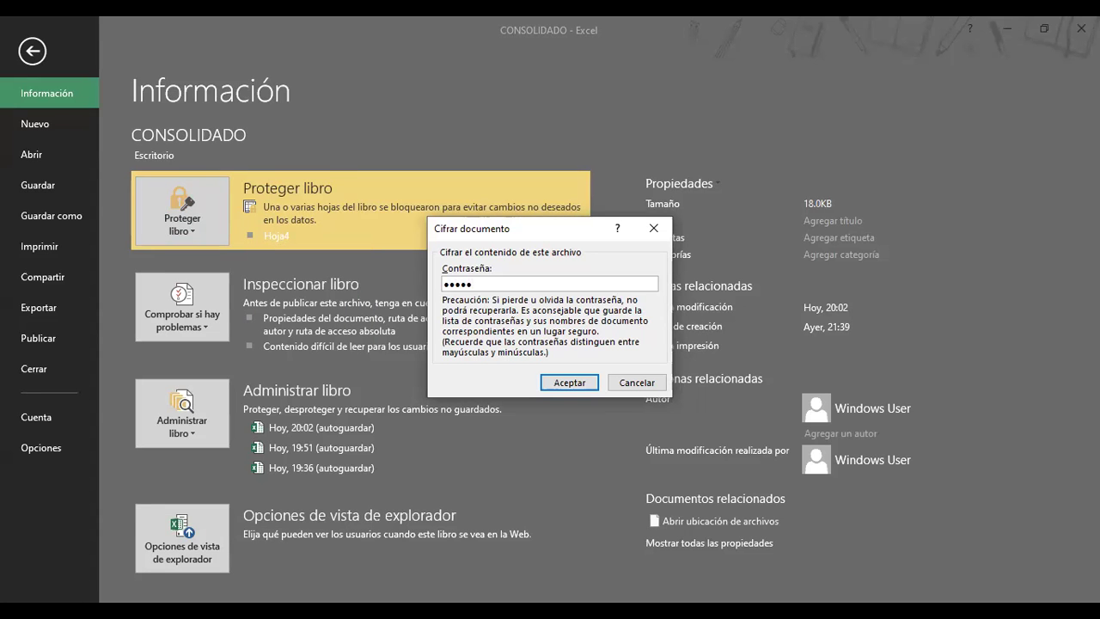
key("Return")
key("Return")
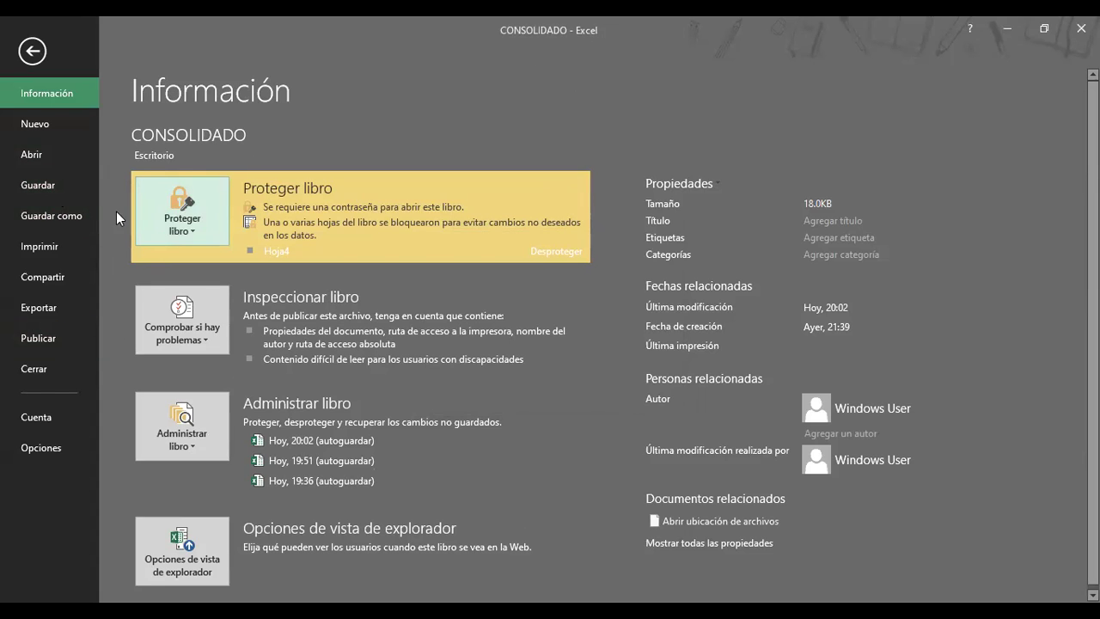
Save the encrypted CONSOLIDADO workbook and close it in Excel
left_click(38, 185)
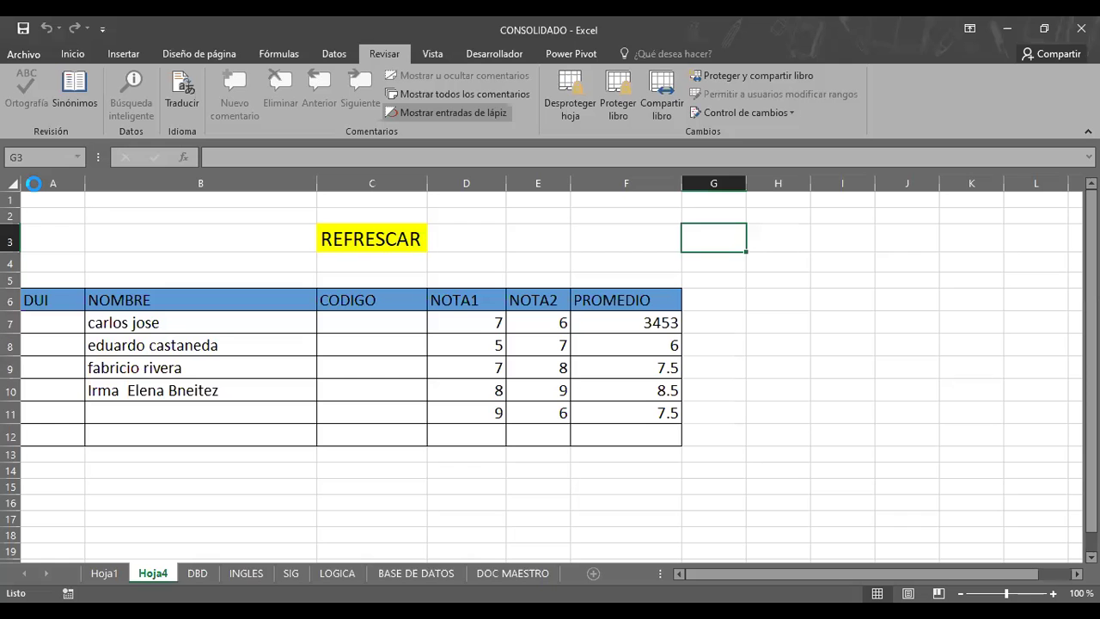
left_click(1080, 28)
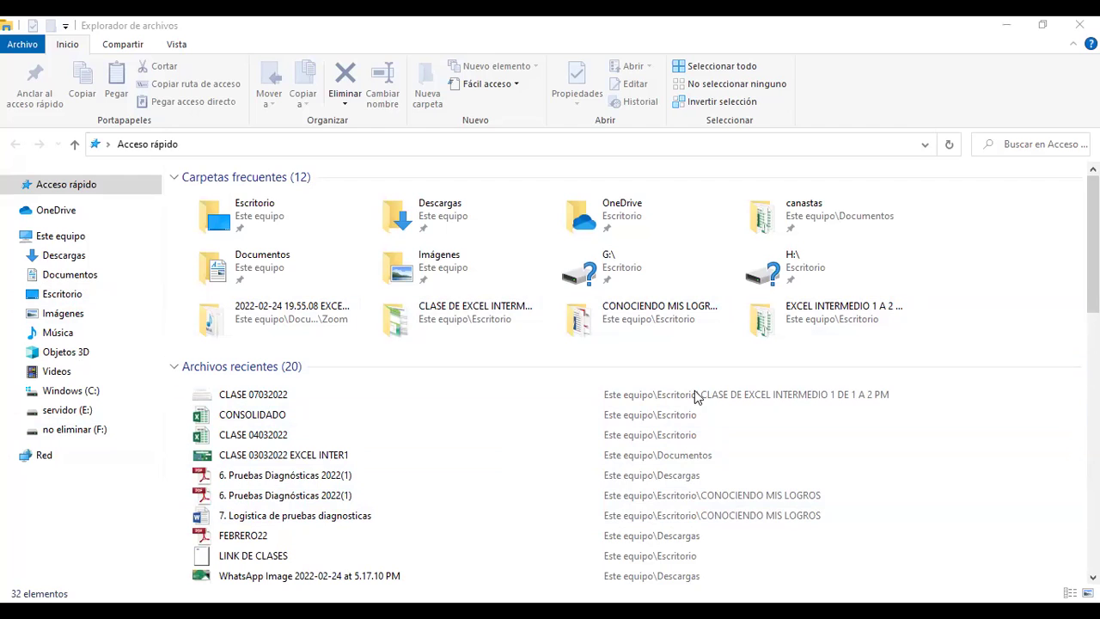
Browse from the EXCEL INTERMEDIO 1 A 2 PM folder to Escritorio and locate CONSOLIDADO
double_click(829, 312)
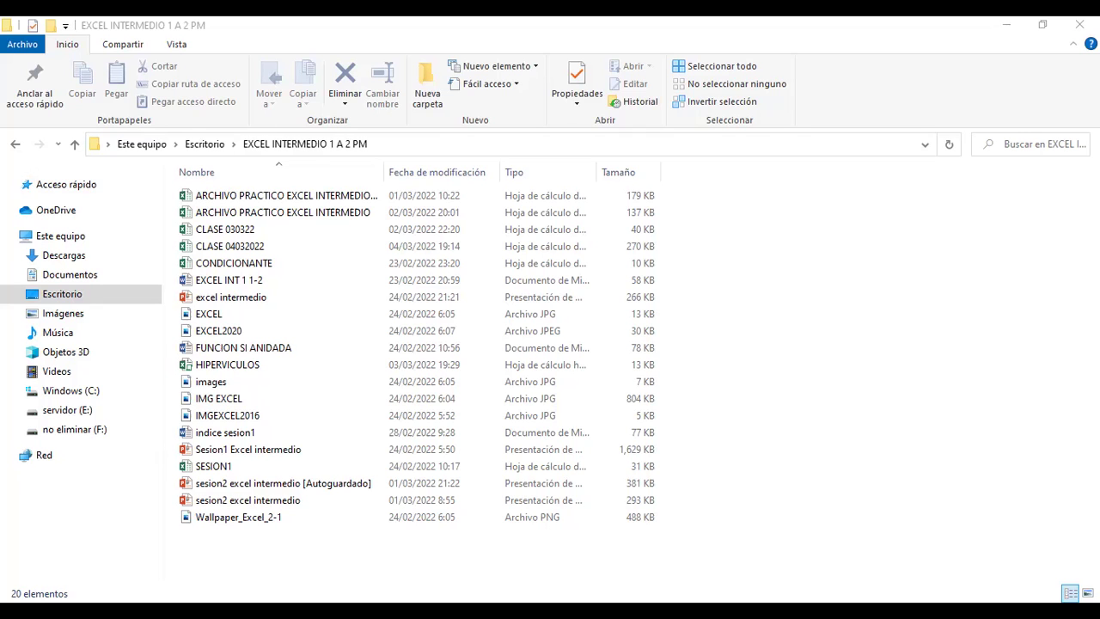
left_click(55, 295)
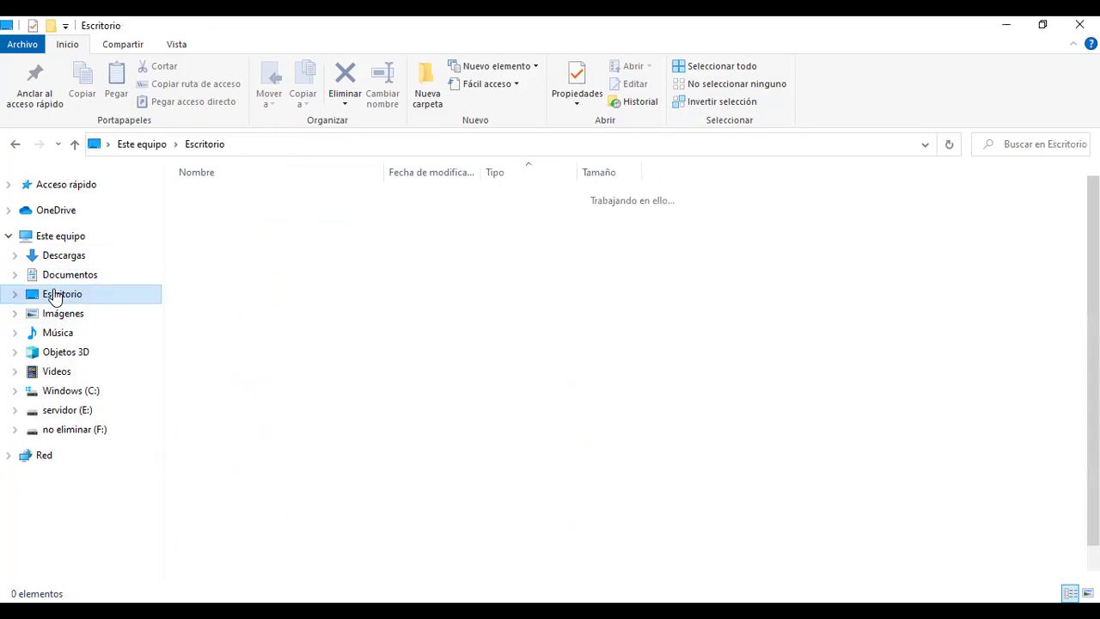
scroll(322, 267, "down", 1)
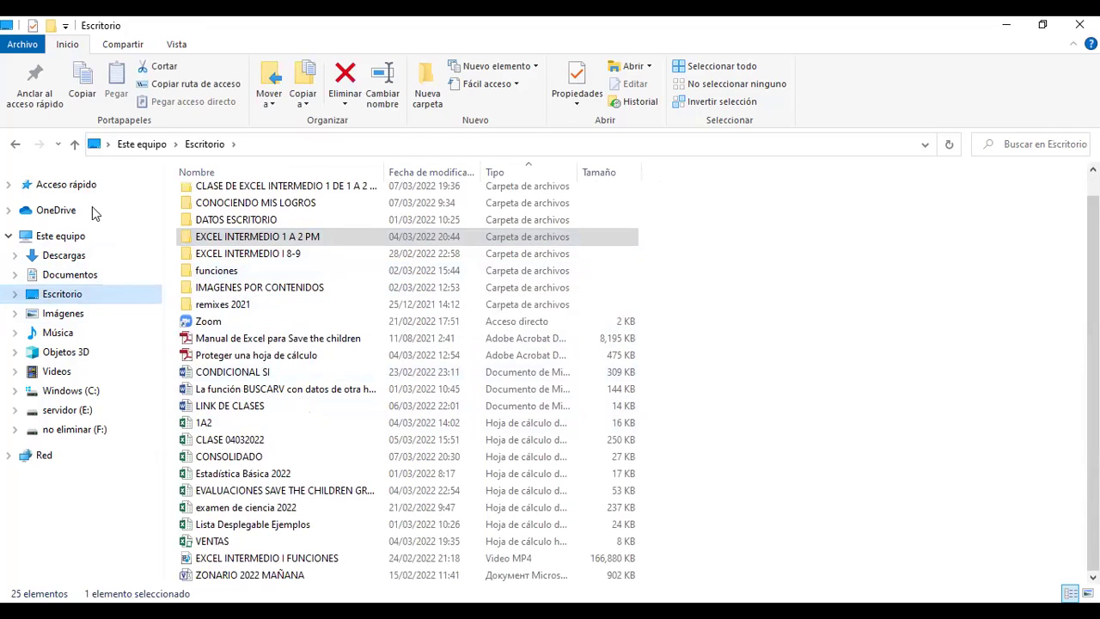
Reopen the CONSOLIDADO workbook from Escritorio, entering its open password
double_click(235, 458)
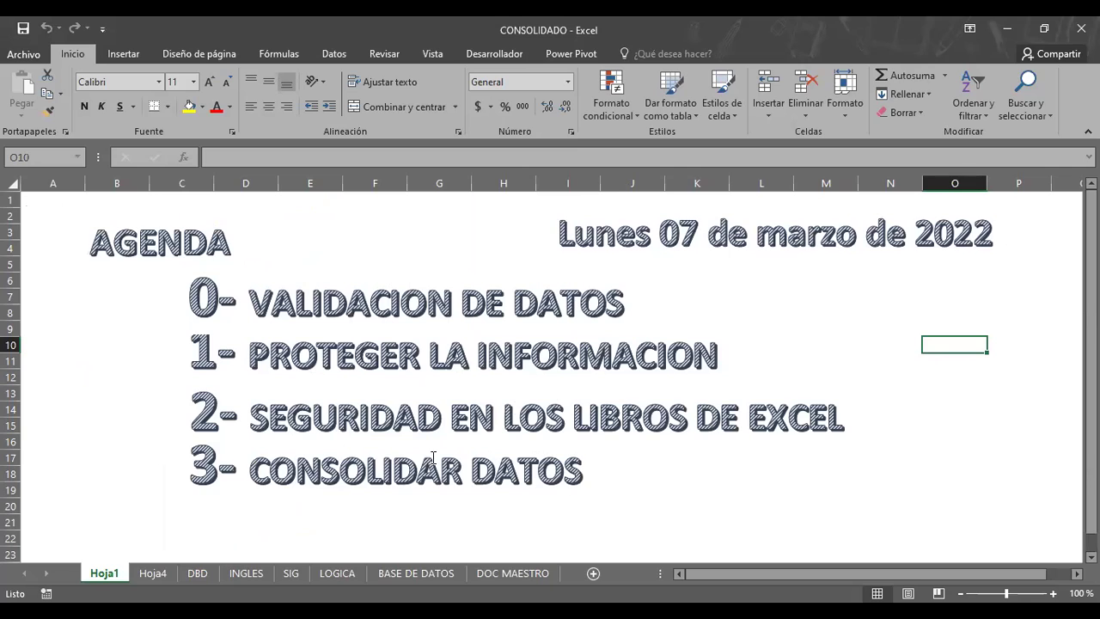
Fill the CONSOLIDAR DATOS agenda box orange, then switch to the CLASE 07032022 presentation
left_click(473, 471)
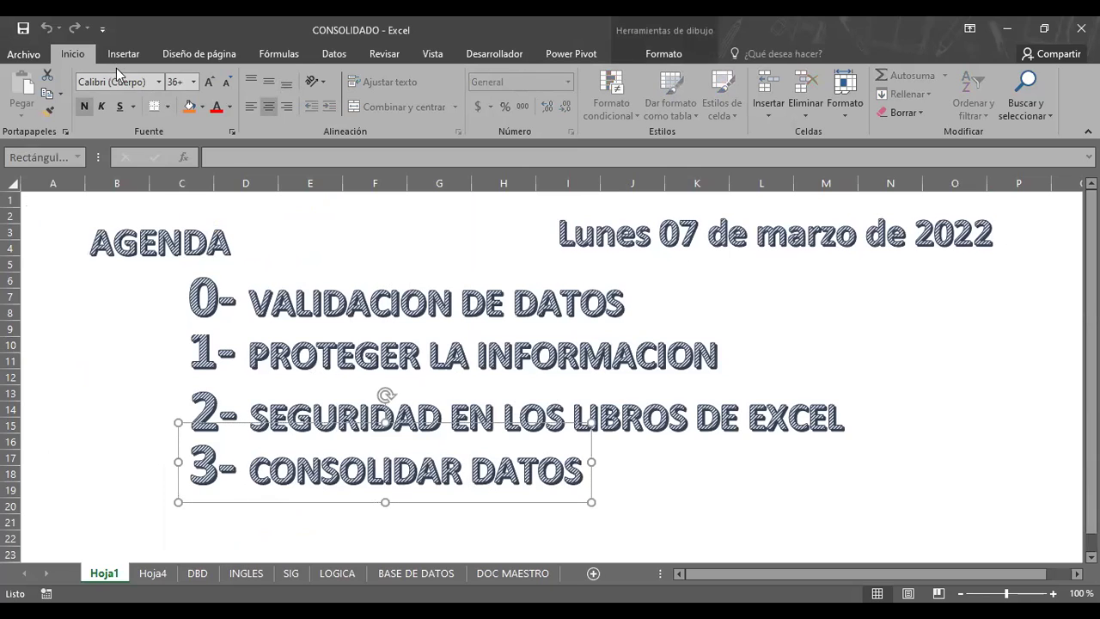
left_click(190, 109)
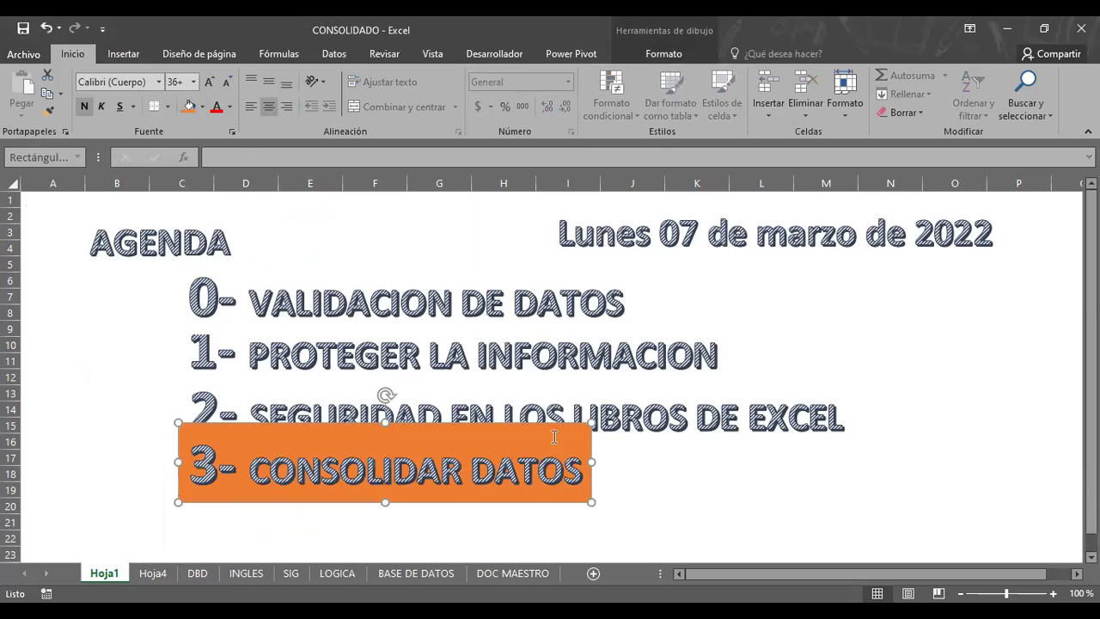
left_click(698, 507)
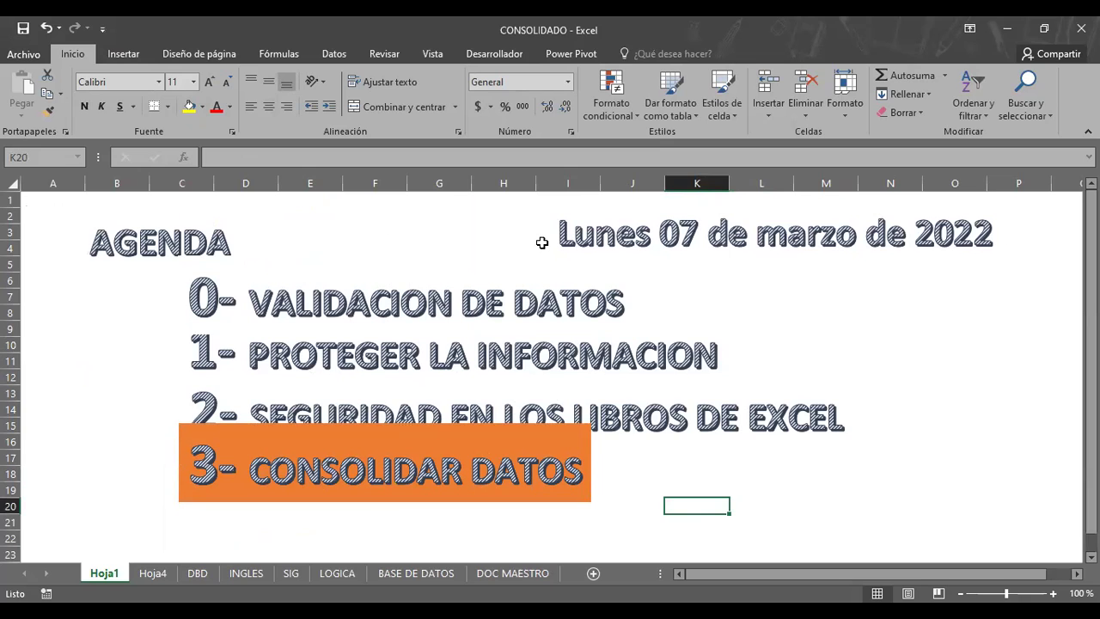
key("alt+Tab")
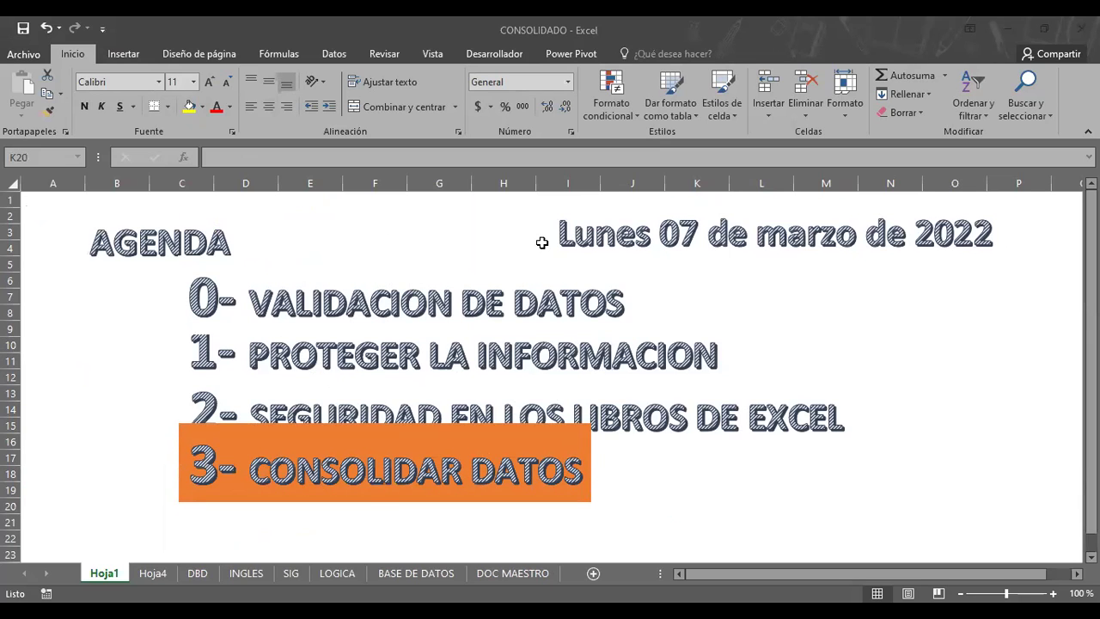
key("alt+Tab")
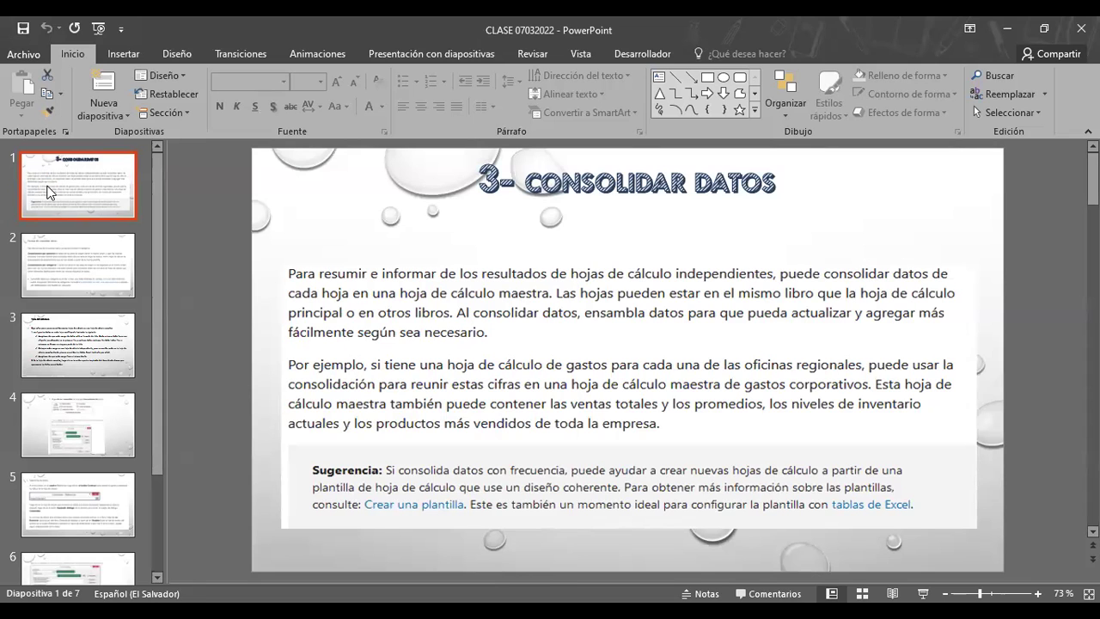
Run the slideshow from slide 1 and advance to 'Formas de consolidar datos'
key("F5")
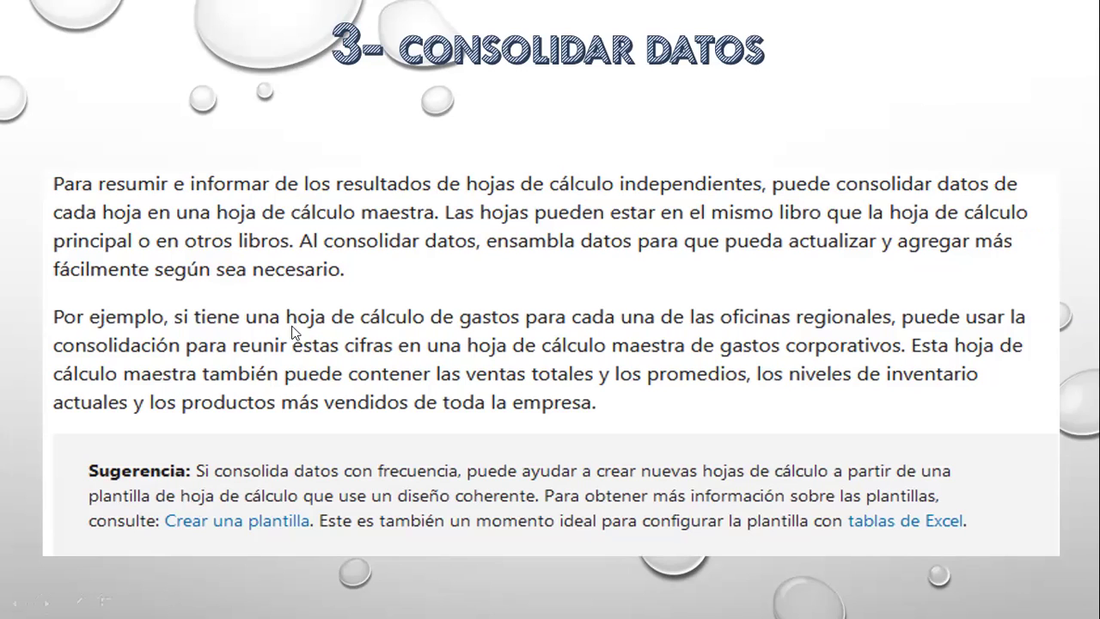
left_click(674, 295)
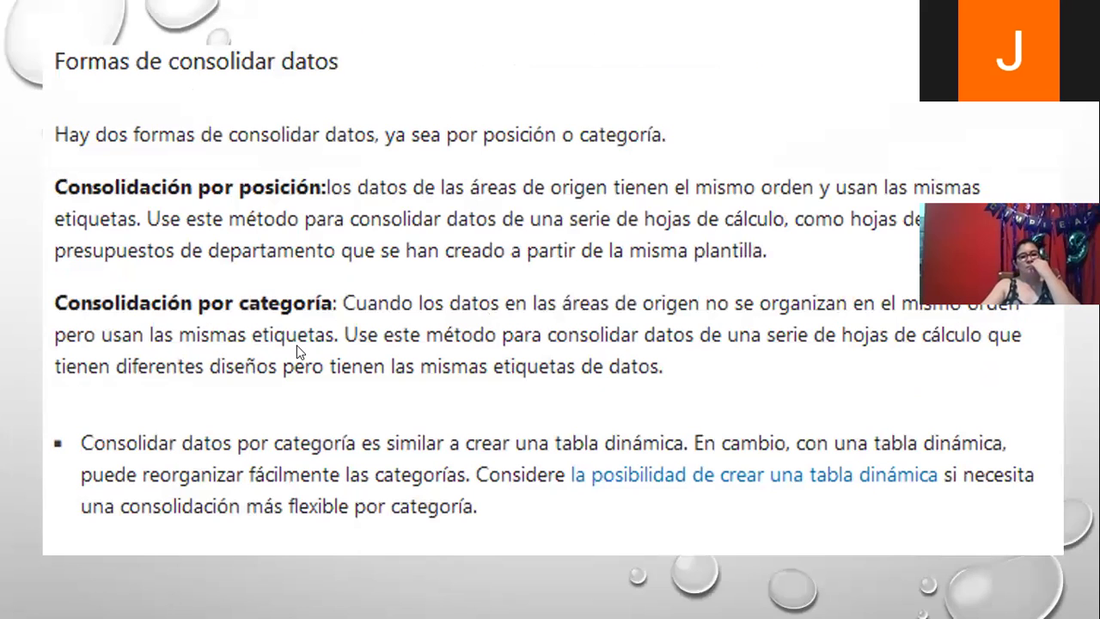
Present the slide on consolidating data by position or by category
scroll(504, 593, "up", 1)
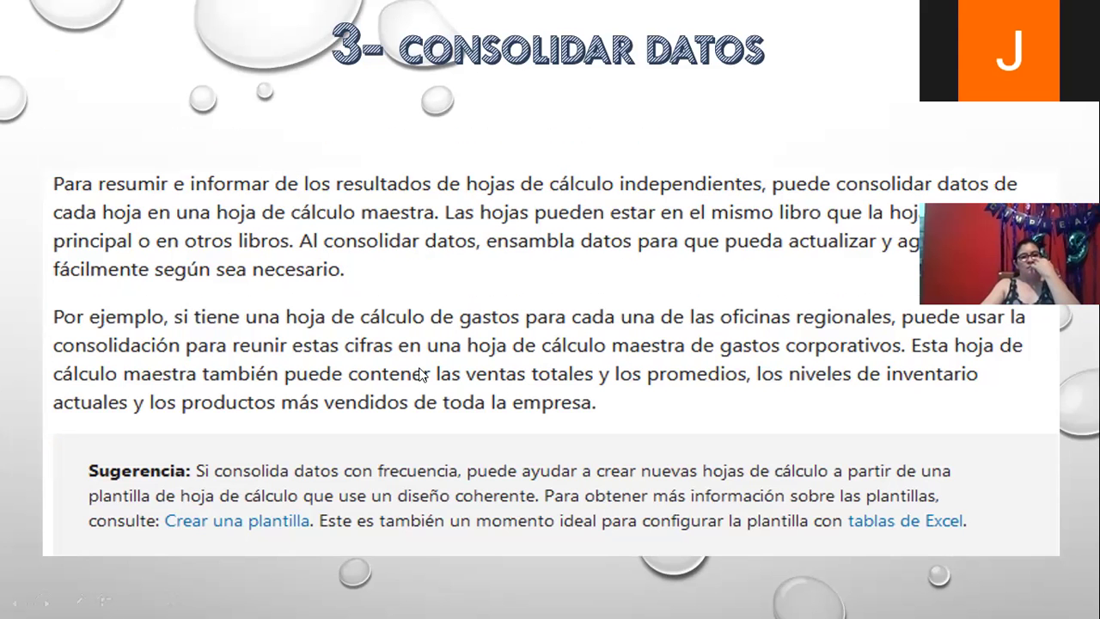
left_click(419, 371)
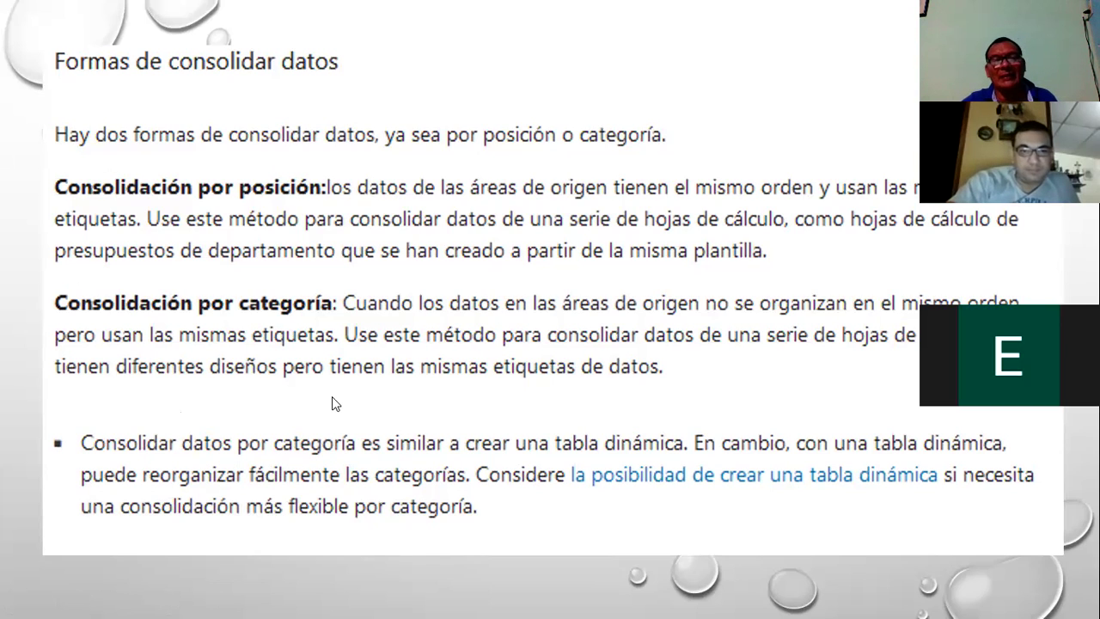
Advance the slideshow to the 'PARA CONSOLIDAR:' slide with steps 1–2
left_click(290, 497)
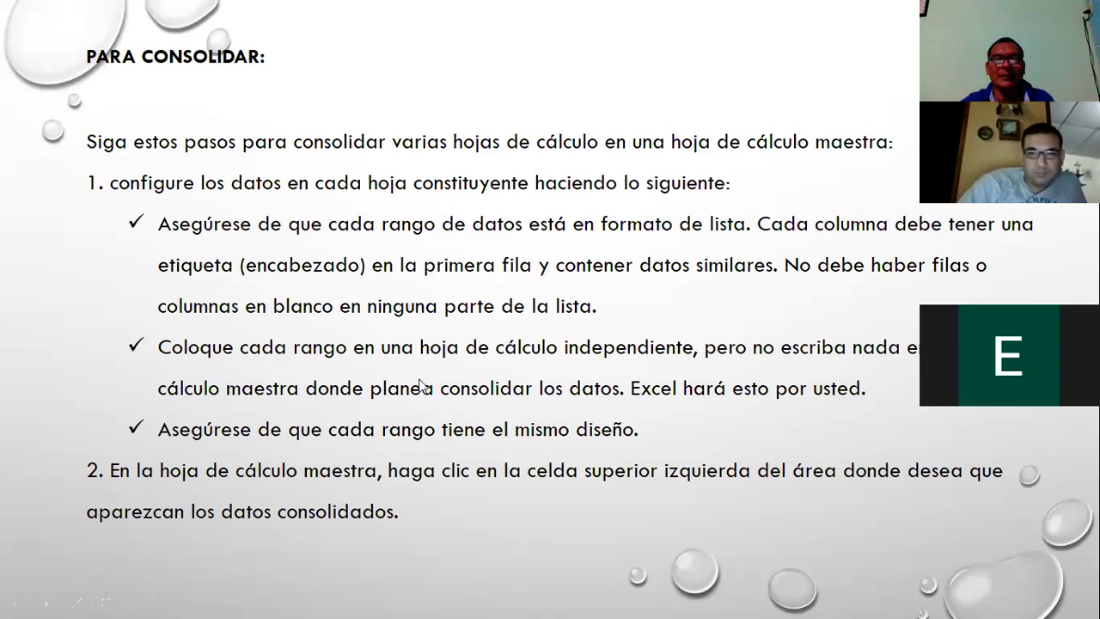
Show the steps 3–4 slide, briefly revisit steps 1–2, then return to steps 3–4
left_click(309, 322)
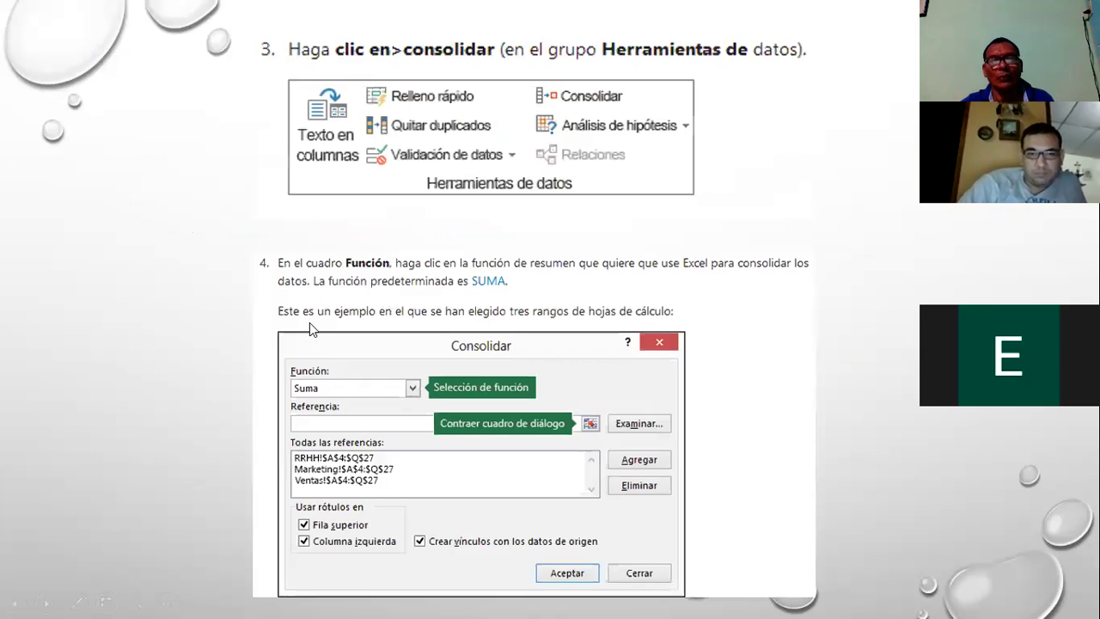
key("Left")
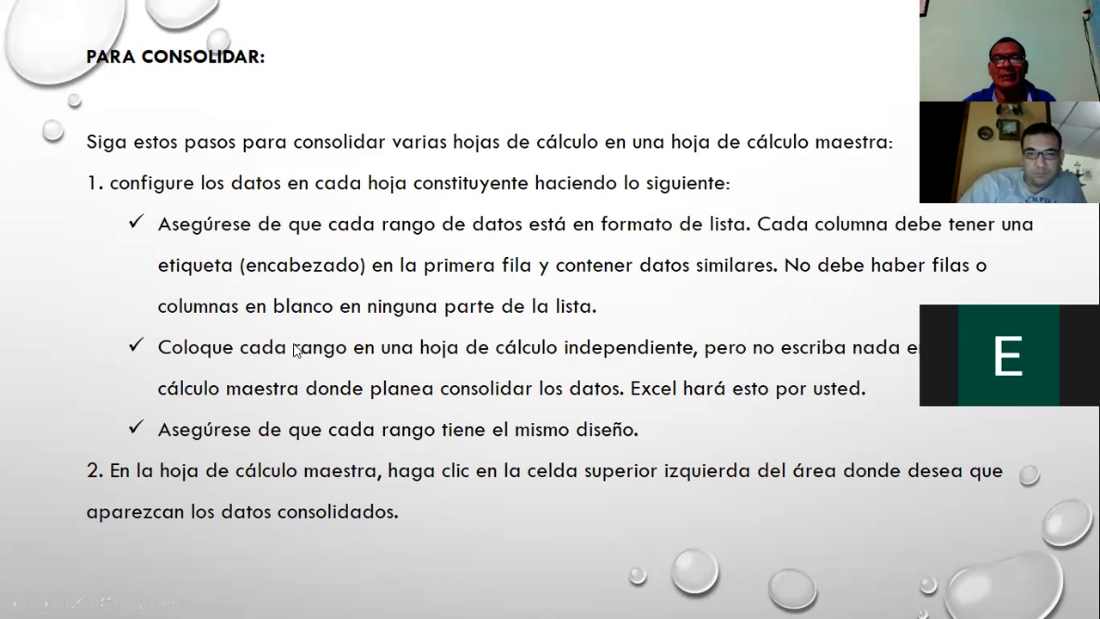
left_click(349, 393)
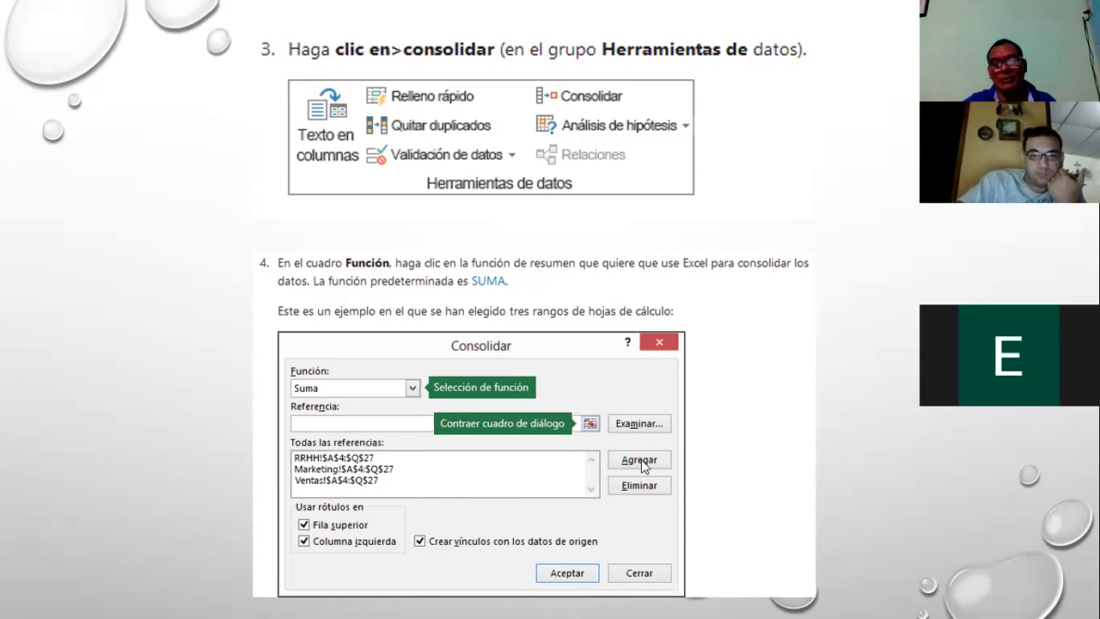
Advance to the step 5 slide, then return to Excel's DOC MAESTRO sheet
left_click(575, 510)
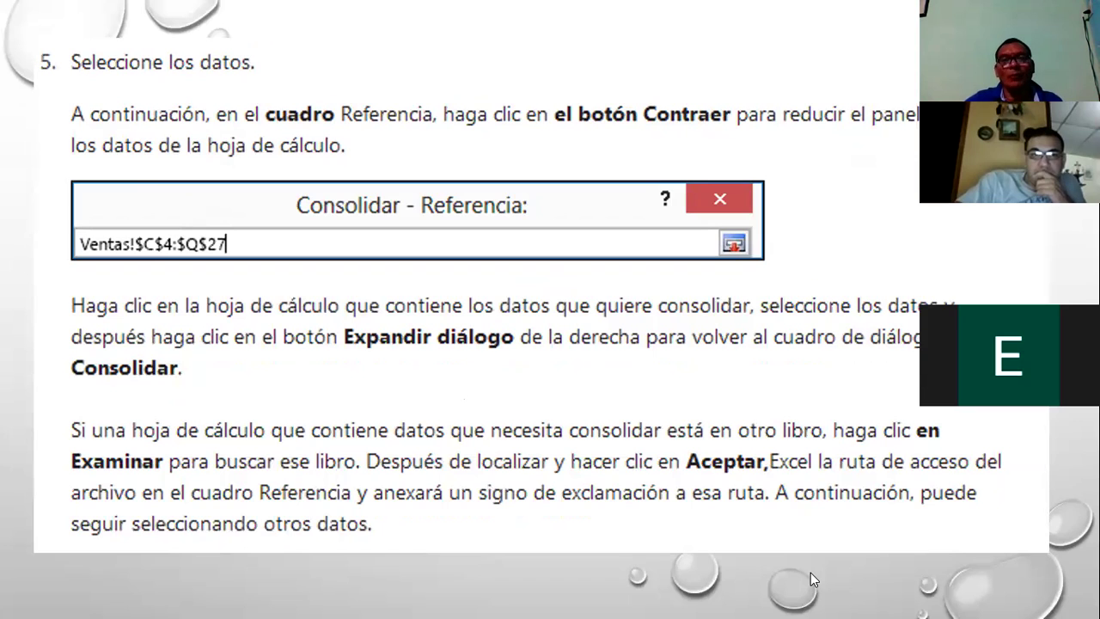
key("alt+Tab")
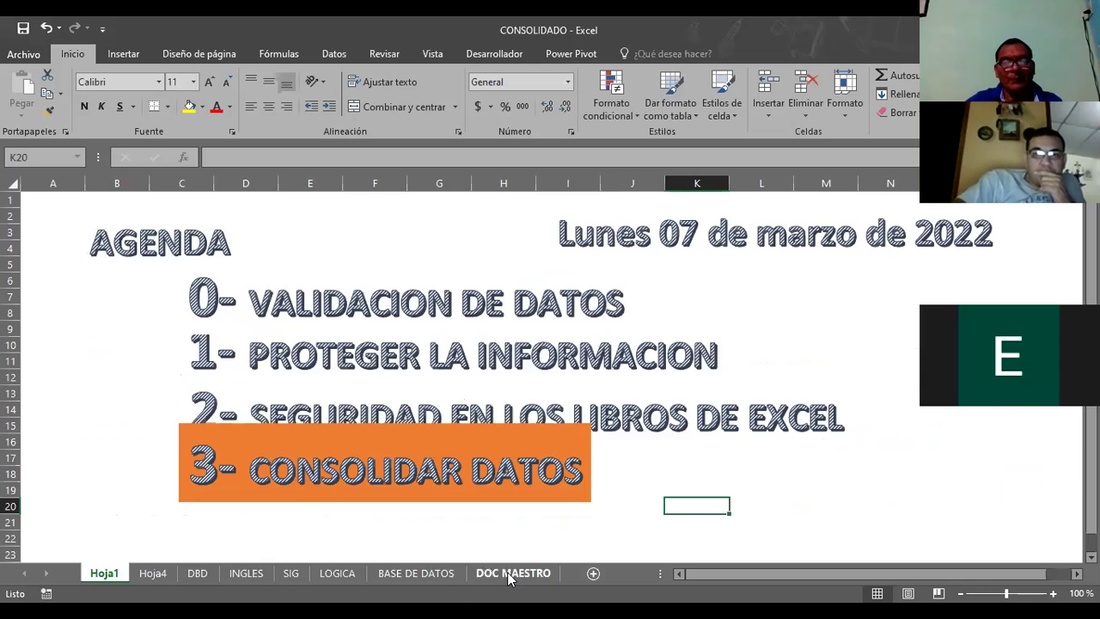
left_click(511, 573)
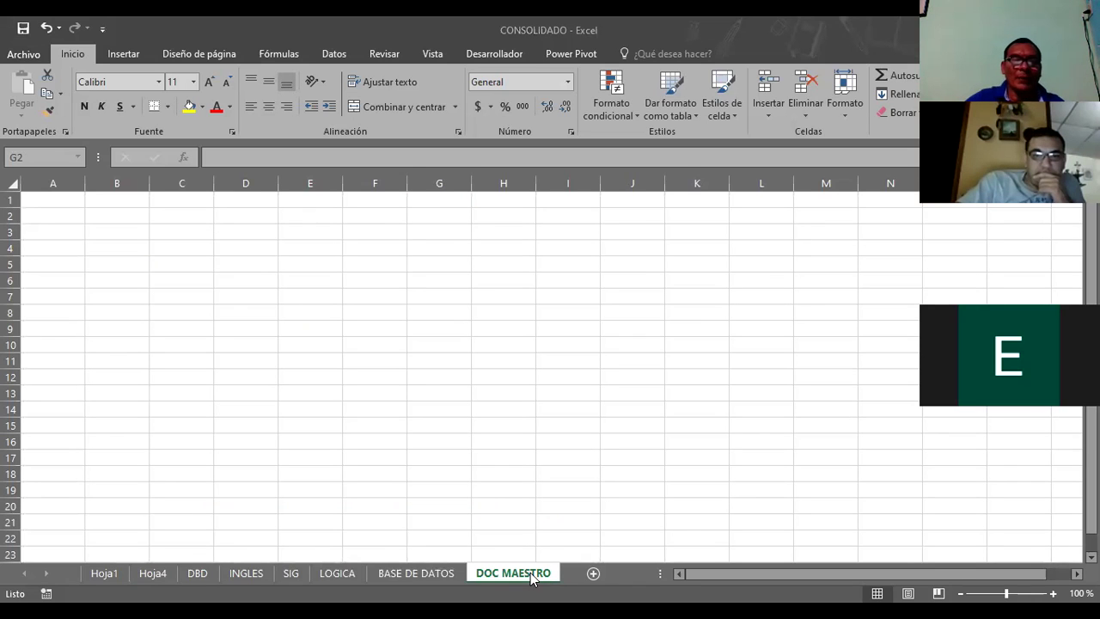
Review the BASE DE DATOS, LOGICA, SIG, INGLES, DBD and Hoja4 sheets, ending on SIG
left_click(56, 198)
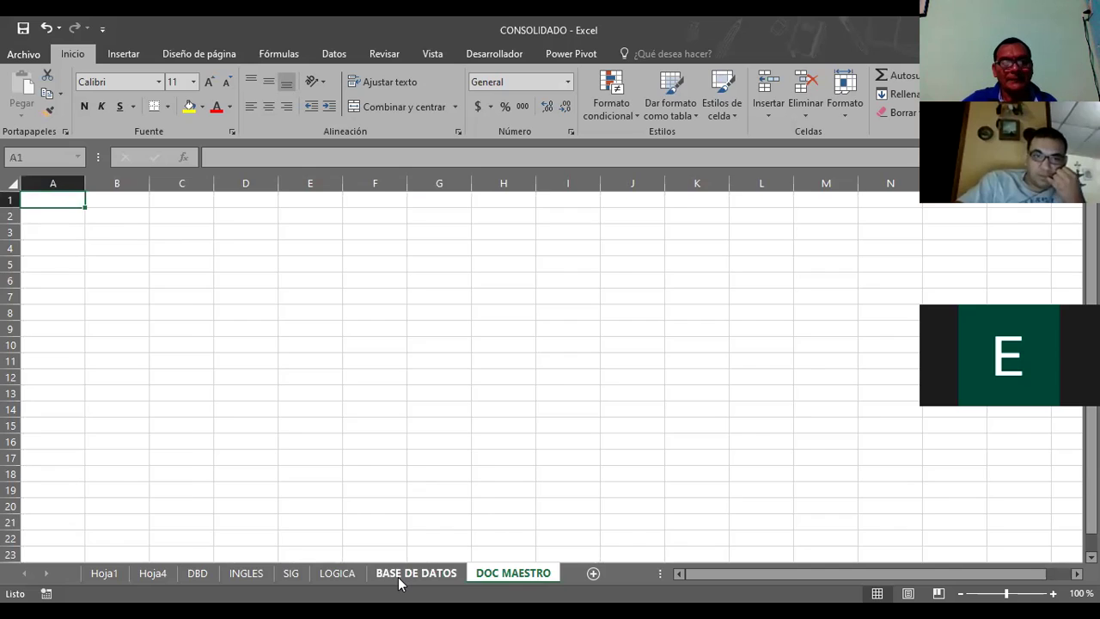
left_click(398, 576)
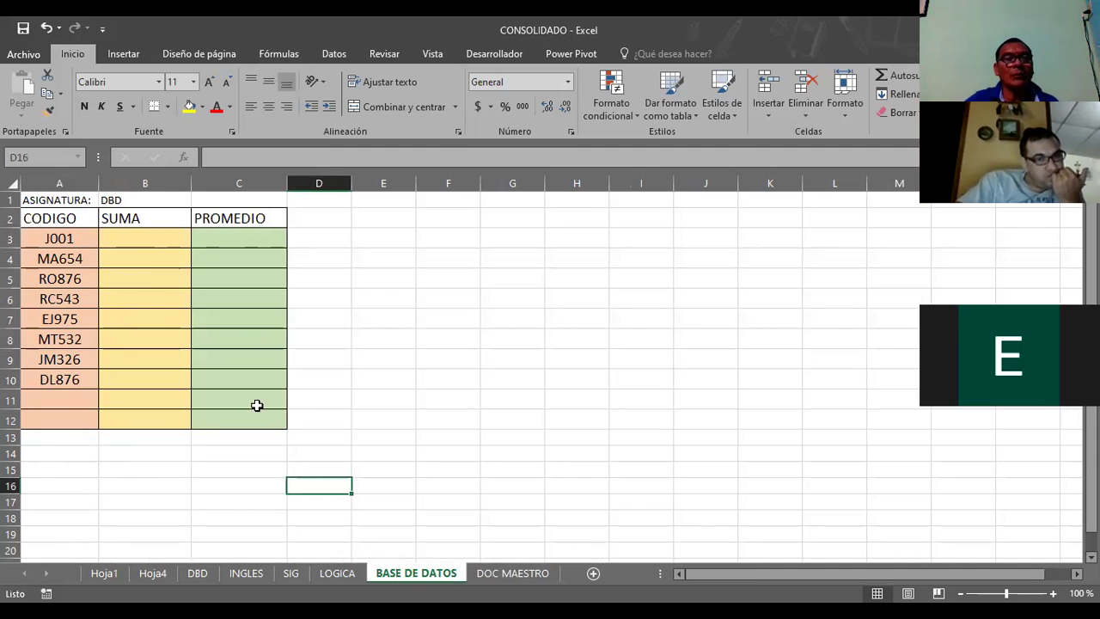
left_click(333, 576)
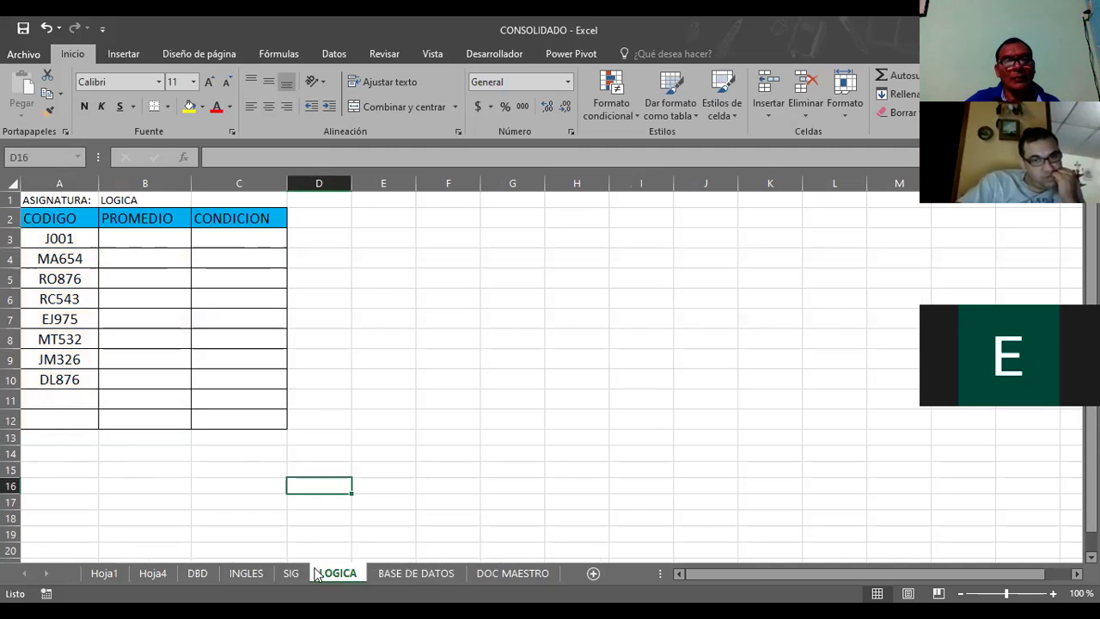
left_click(290, 575)
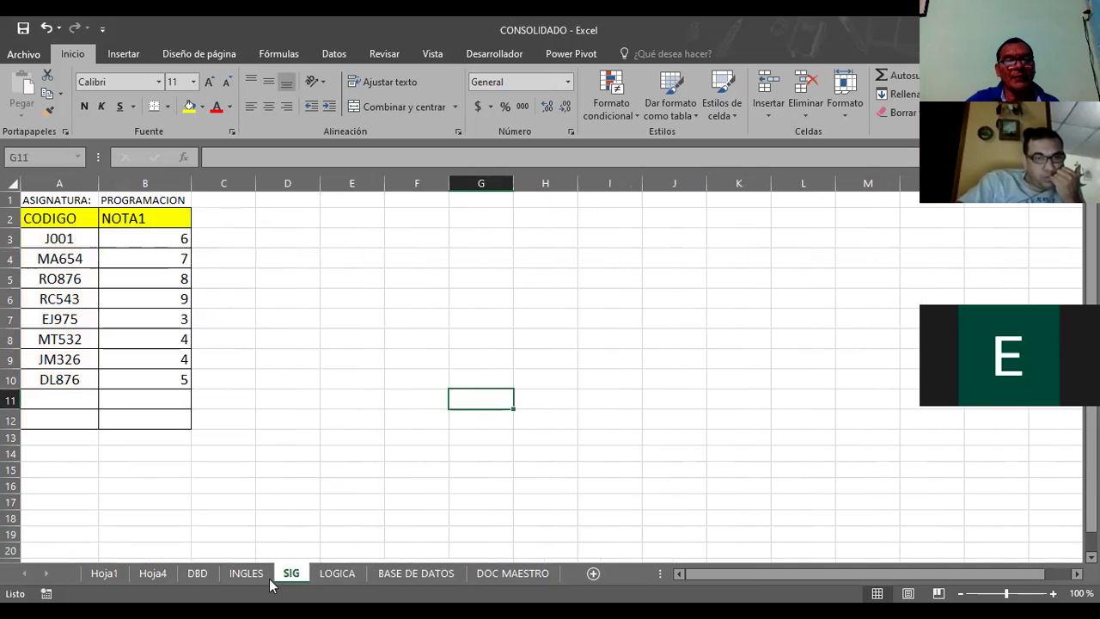
left_click(249, 574)
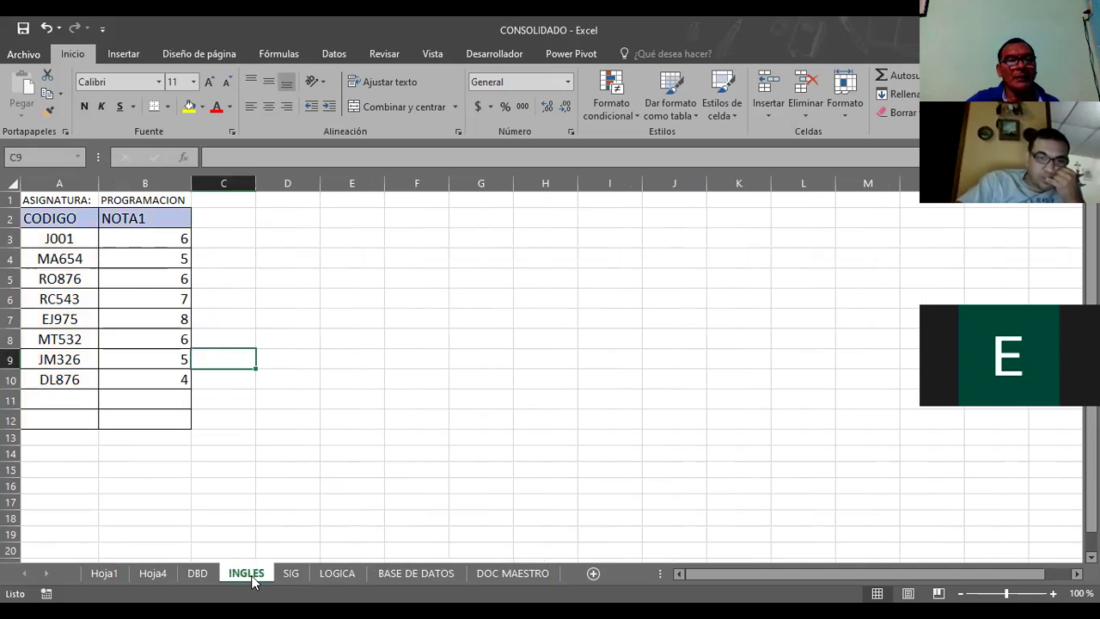
left_click(194, 574)
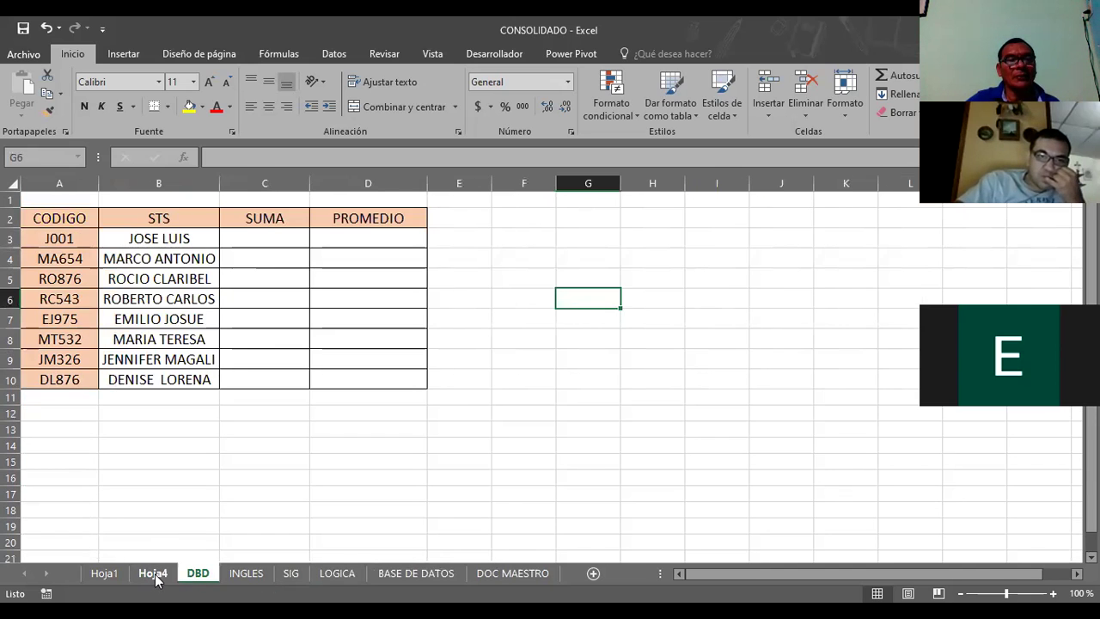
left_click(155, 576)
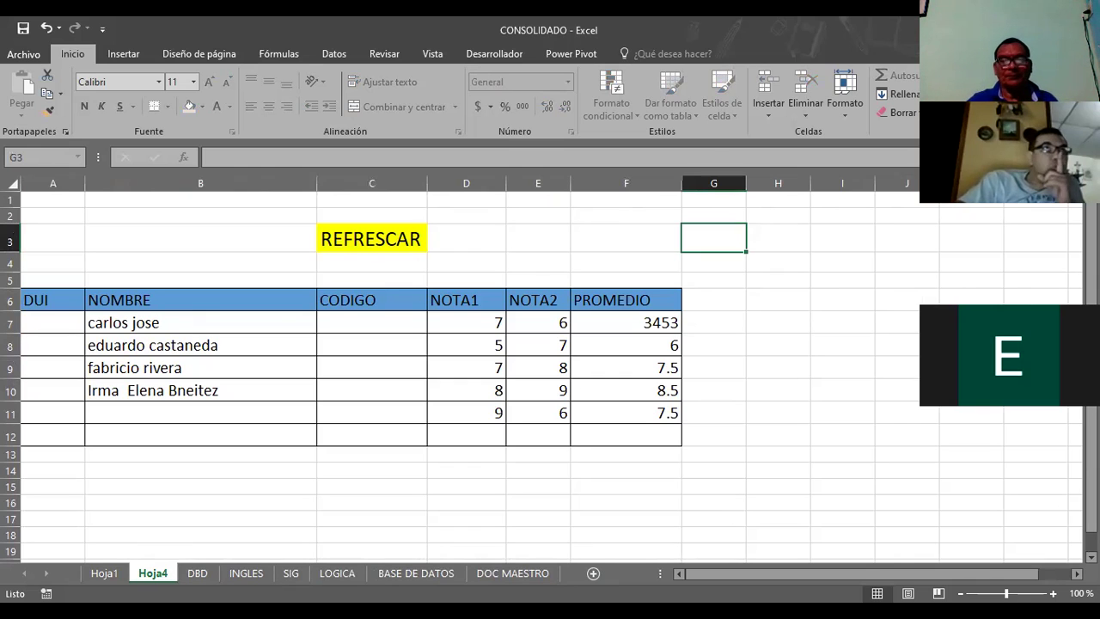
left_click(246, 573)
left_click(135, 236)
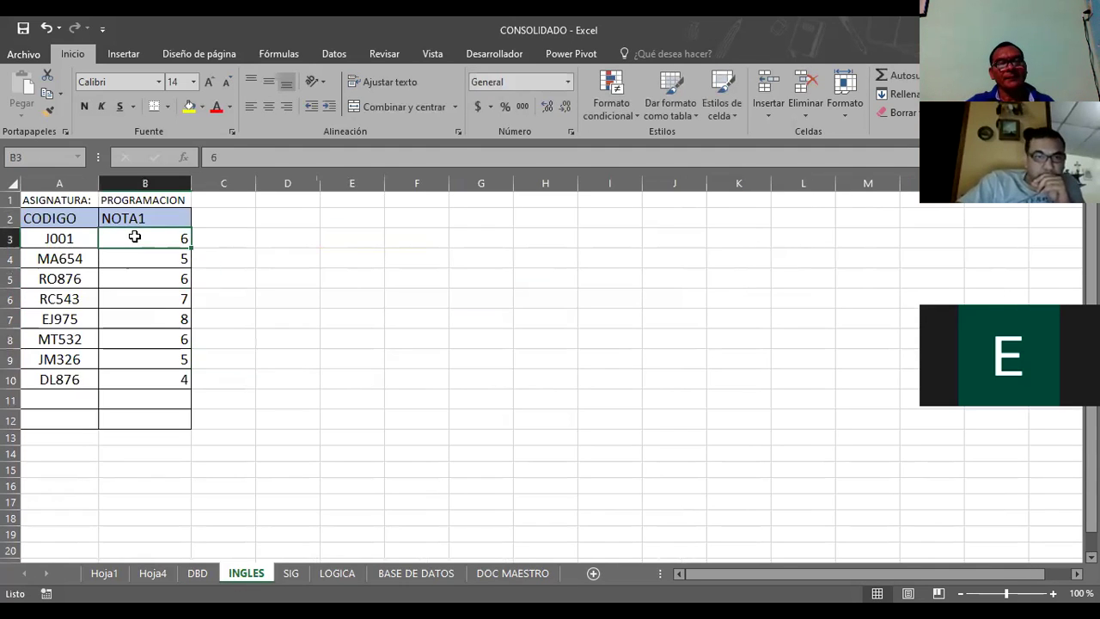
left_click(291, 573)
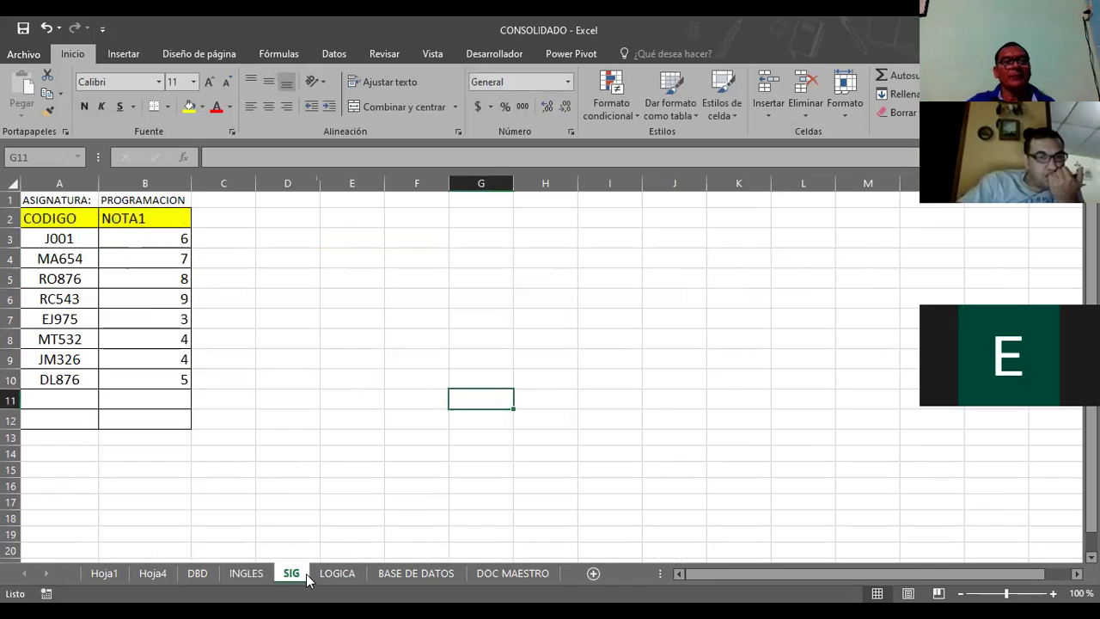
Enter the heading 'promedio' in cell C2 of the SIG sheet
left_click(234, 213)
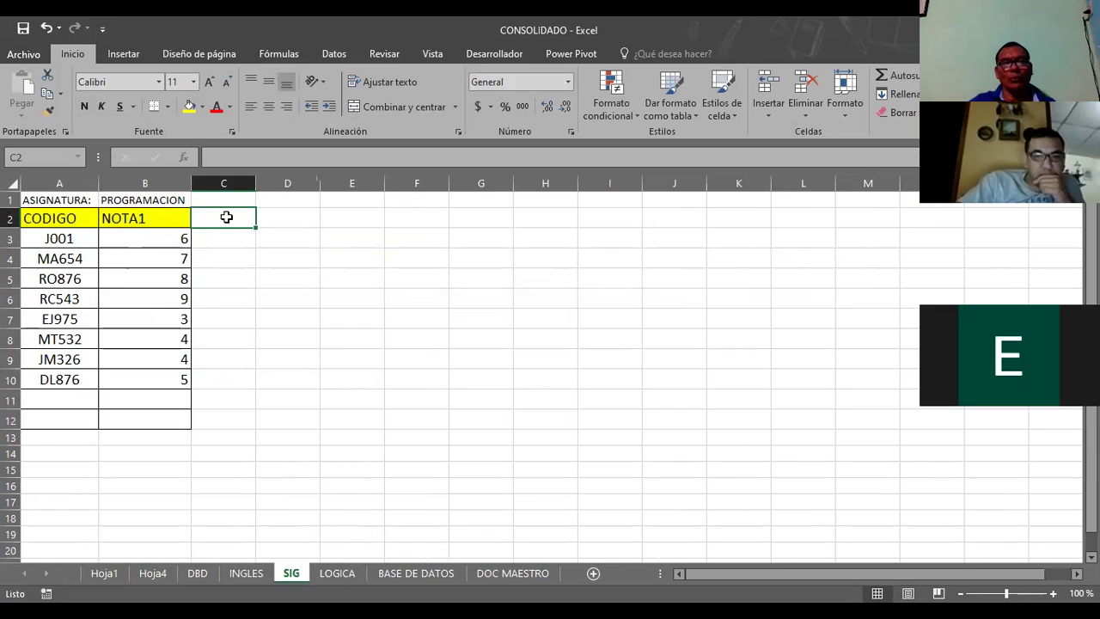
type("promedio")
key("Return")
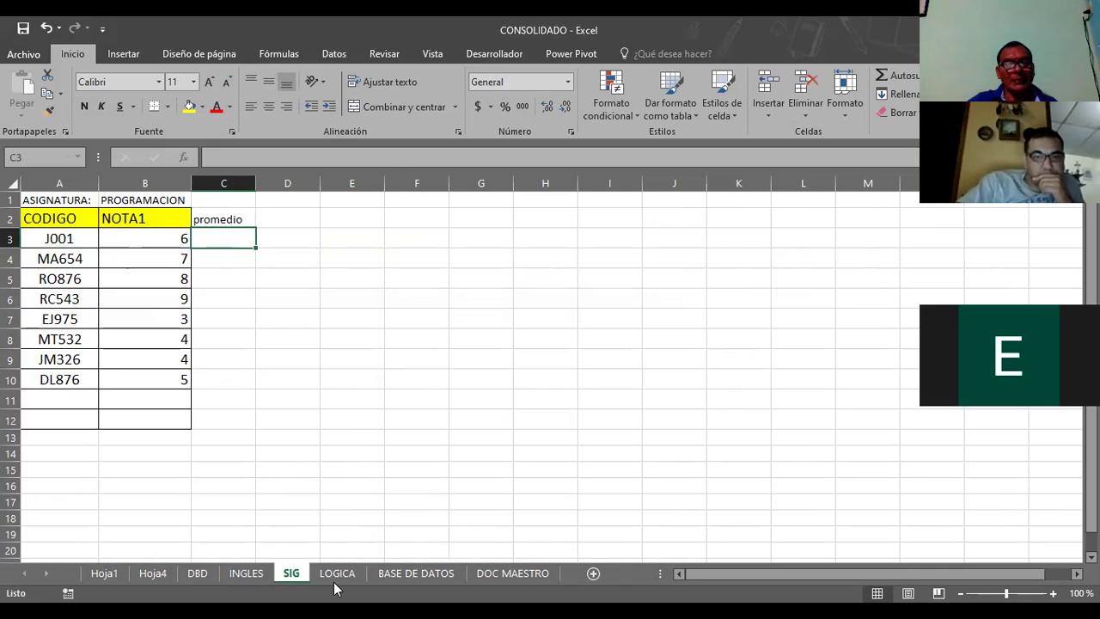
Compare the BASE DE DATOS, LOGICA, INGLES and DBD sheets, ending on SIG
left_click(409, 574)
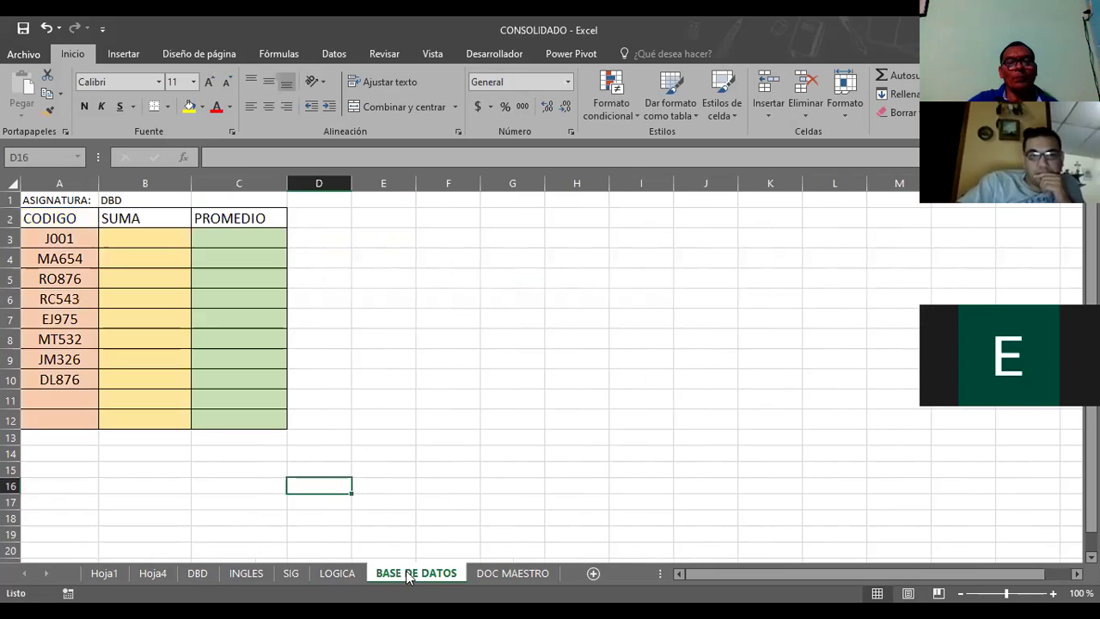
left_click(331, 573)
left_click(292, 575)
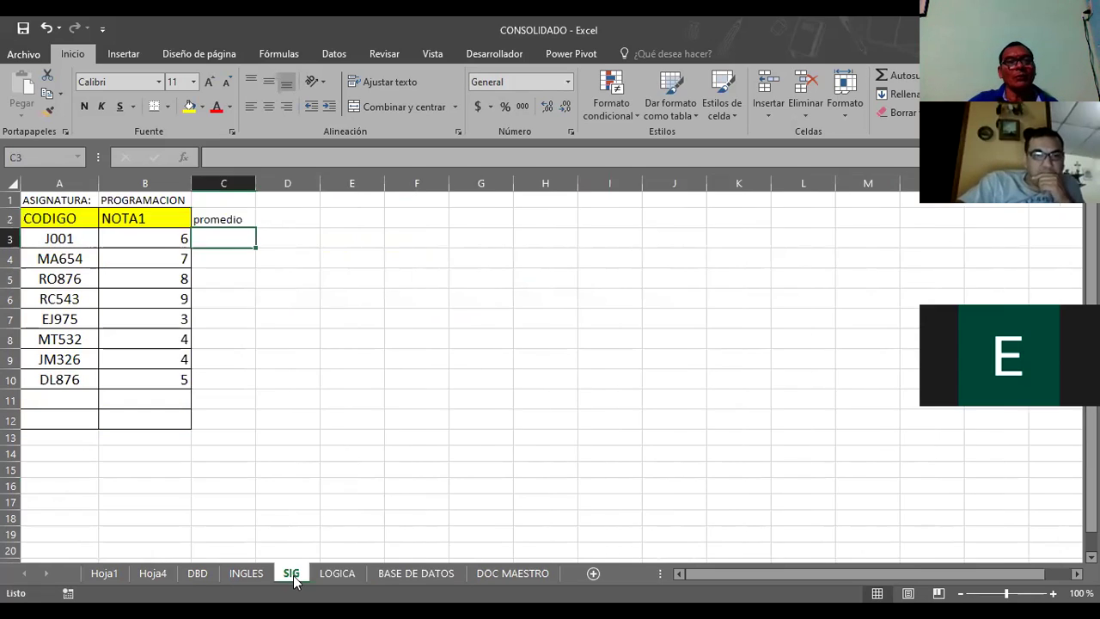
left_click(246, 573)
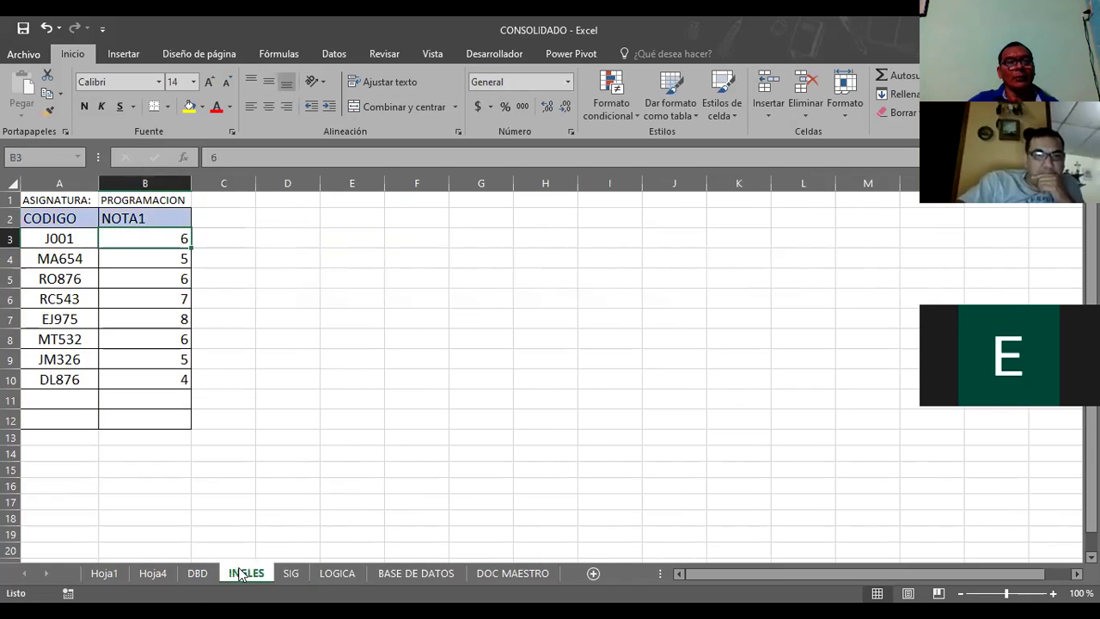
left_click(292, 574)
left_click(246, 574)
left_click(196, 580)
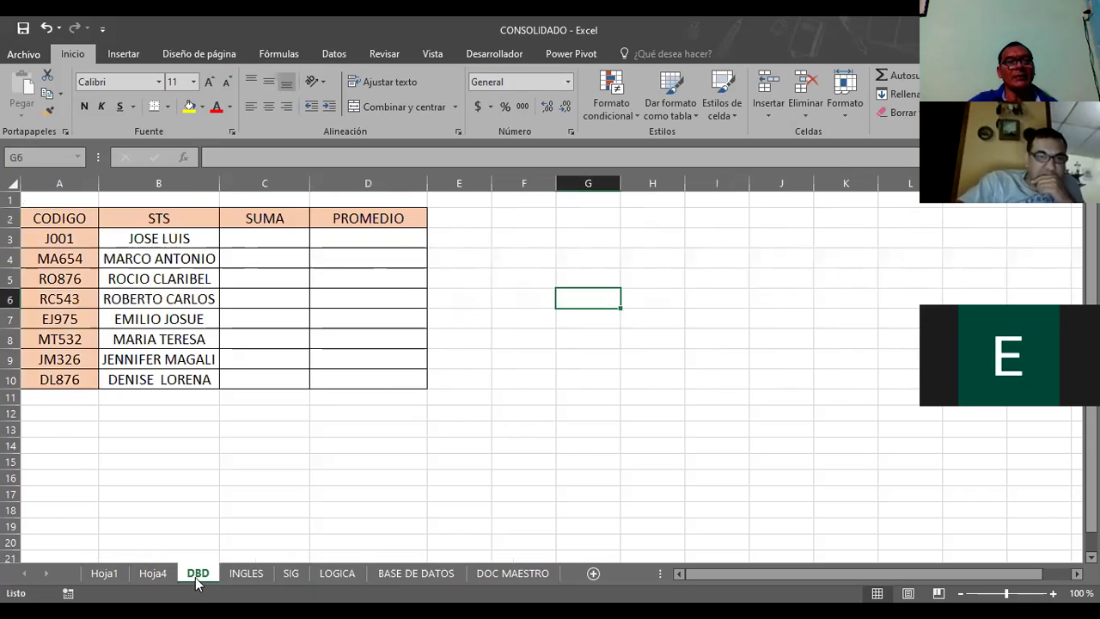
left_click(245, 573)
left_click(292, 573)
left_click(246, 573)
left_click(291, 573)
Delete the stray 'promedio' label from SIG cell C2
left_click(217, 218)
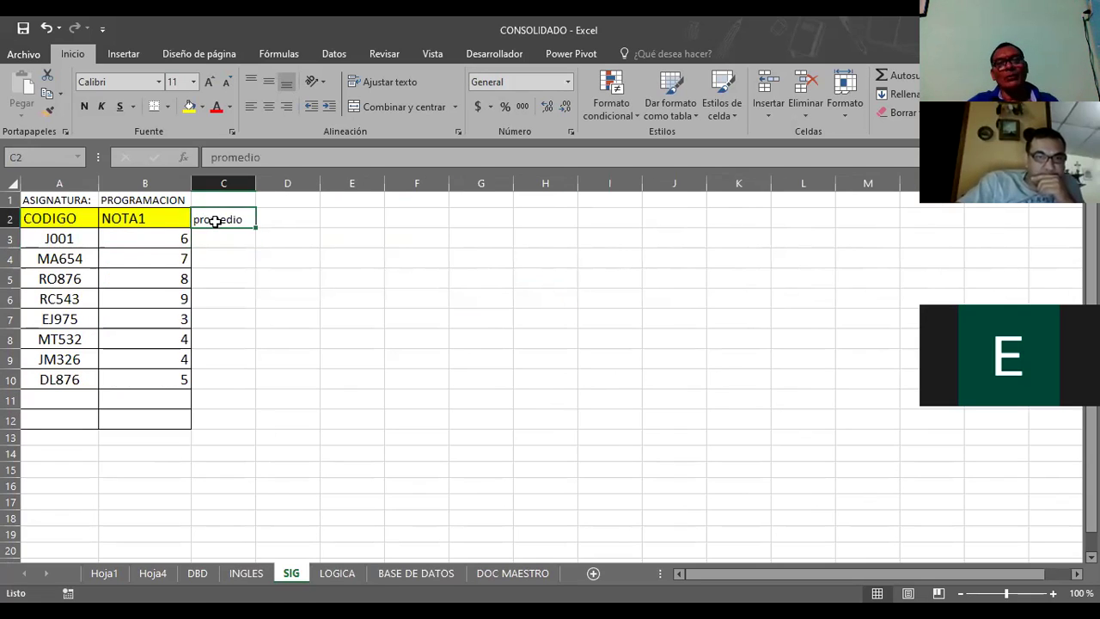
key("Delete")
left_click(388, 334)
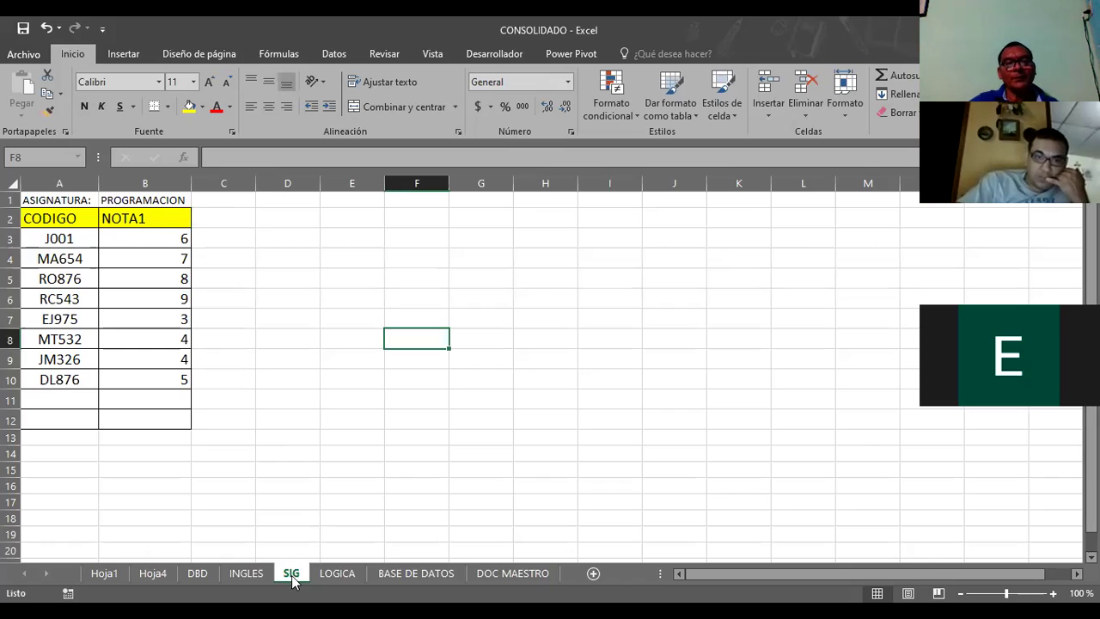
Delete the CONDICION column C from the LOGICA sheet
left_click(337, 573)
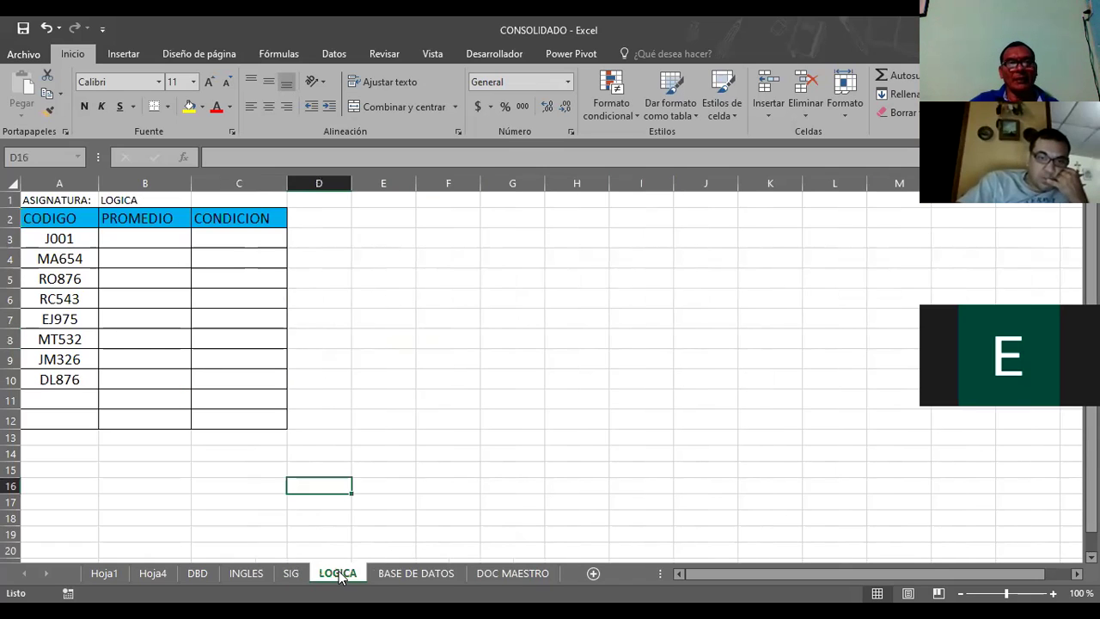
left_click(247, 183)
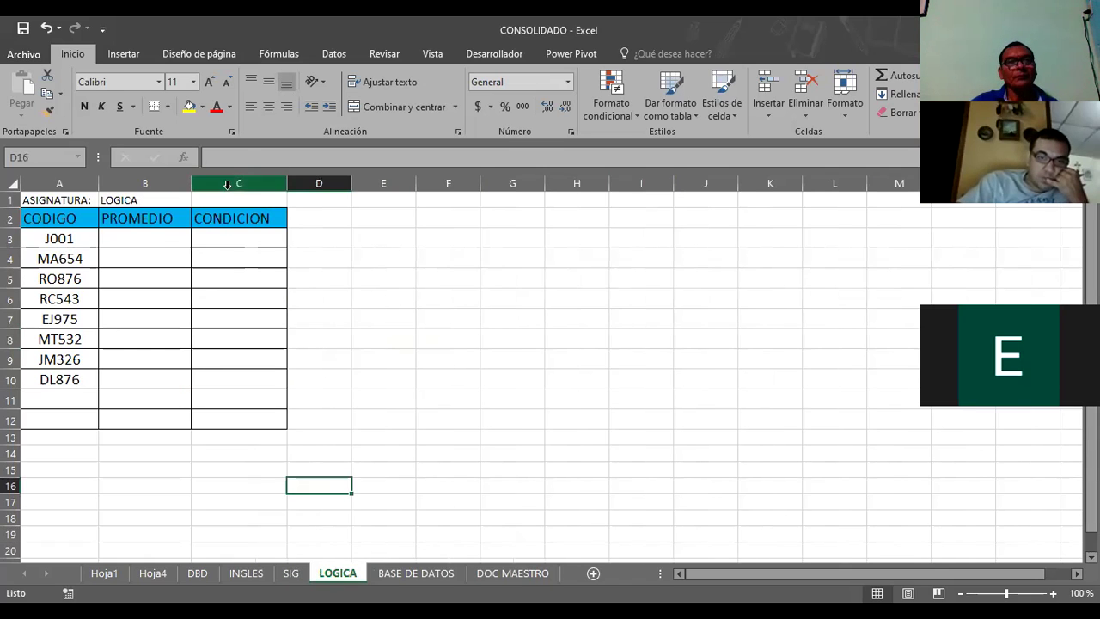
right_click(228, 187)
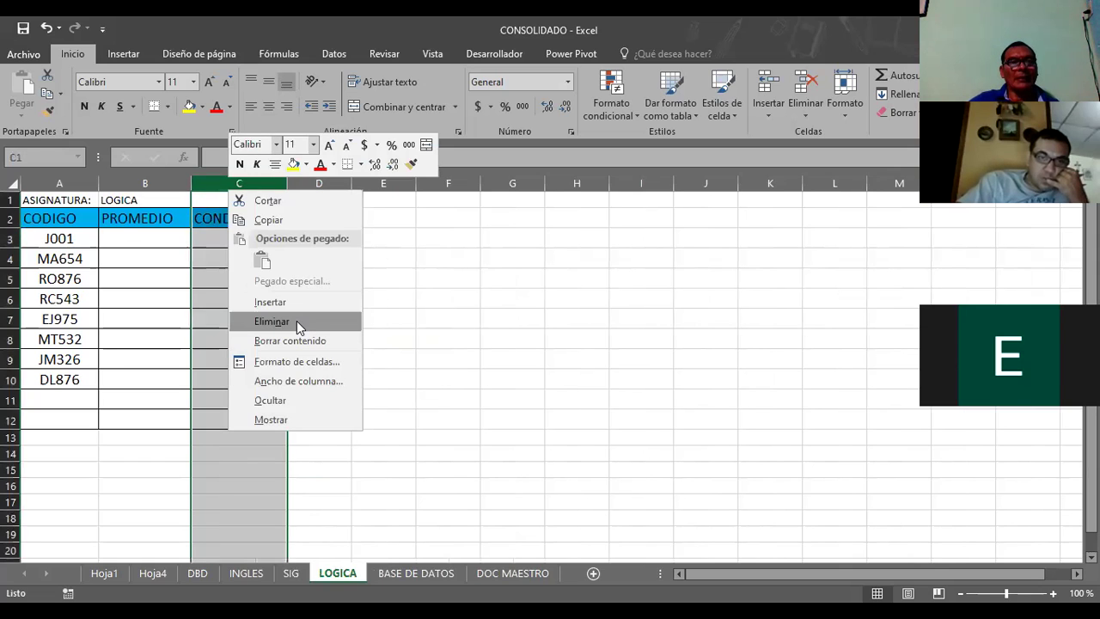
left_click(272, 321)
left_click(135, 211)
Rename LOGICA's B2 header to NOTA and return to the SIG sheet
type("nota1")
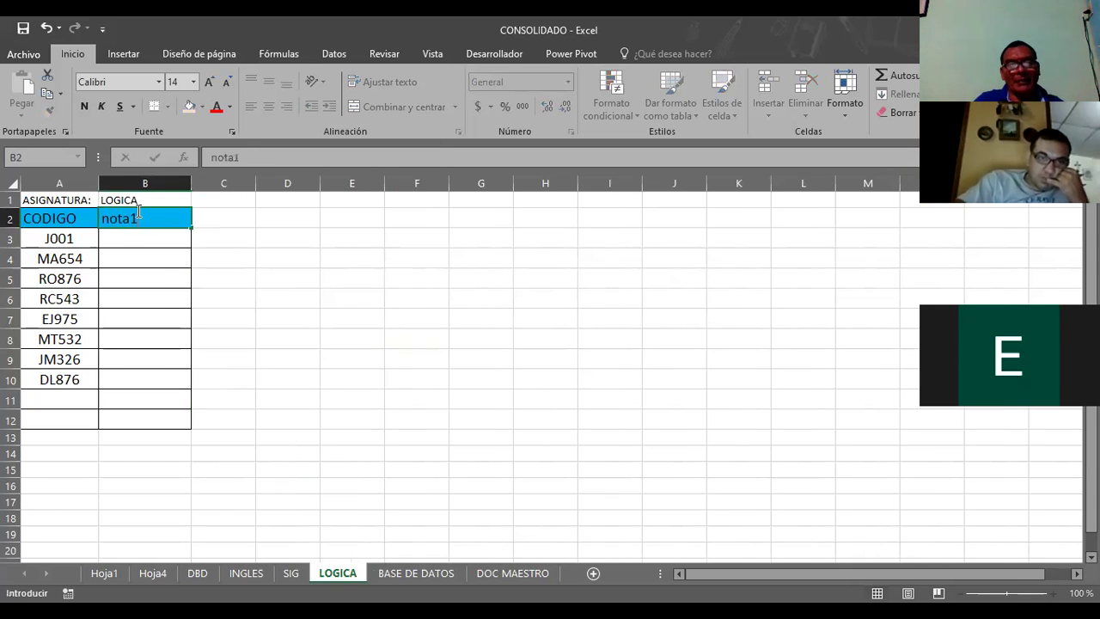
key("Return")
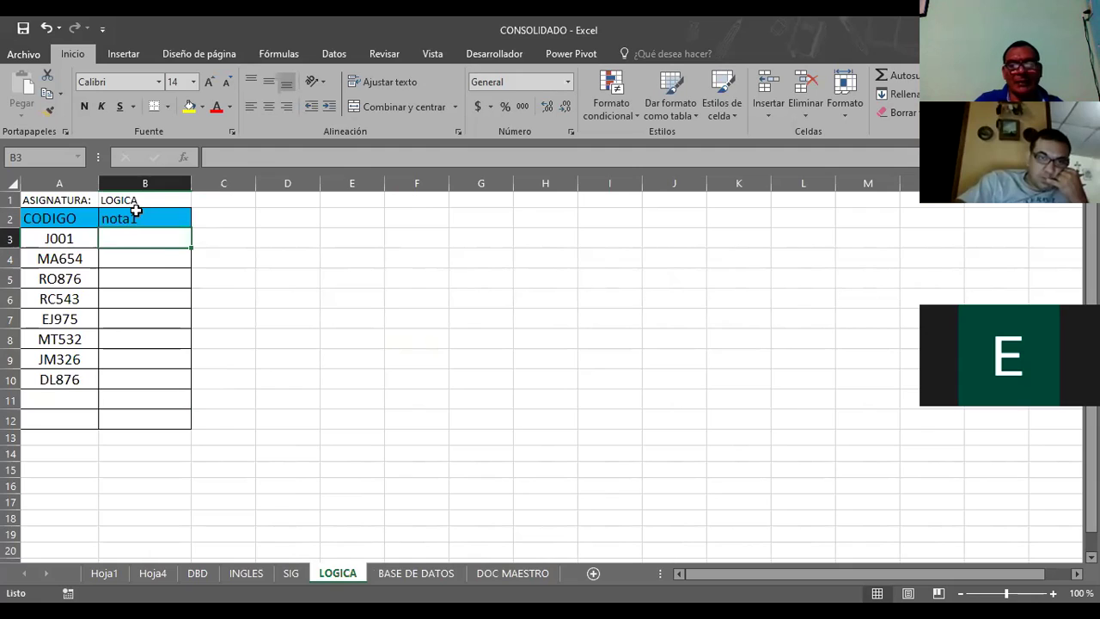
left_click(136, 210)
type("NOT")
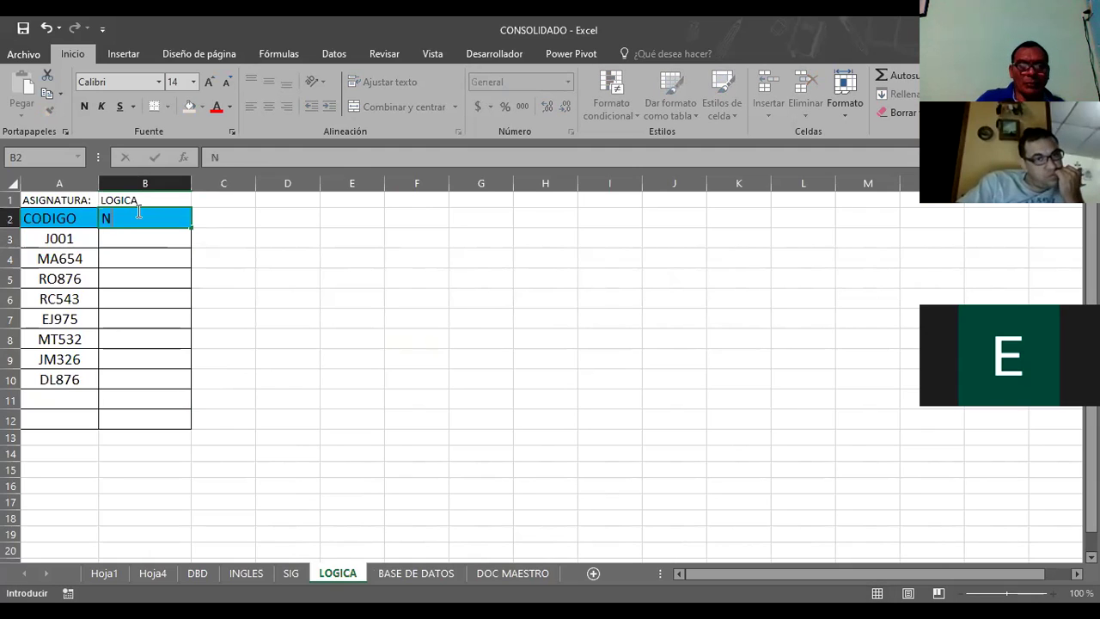
type("A")
key("Return")
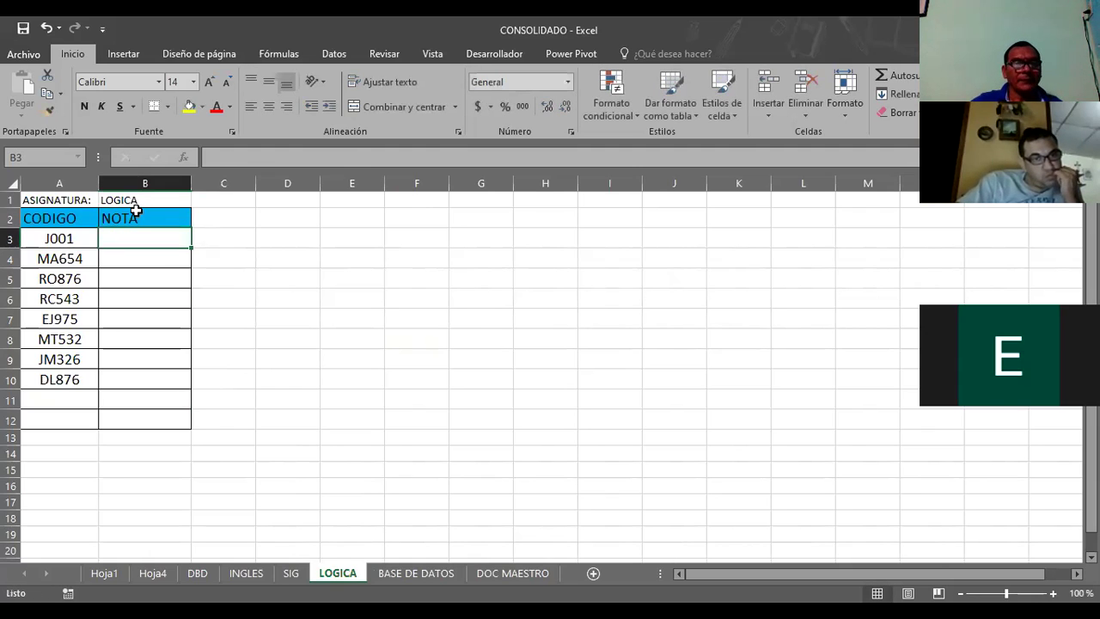
left_click(296, 574)
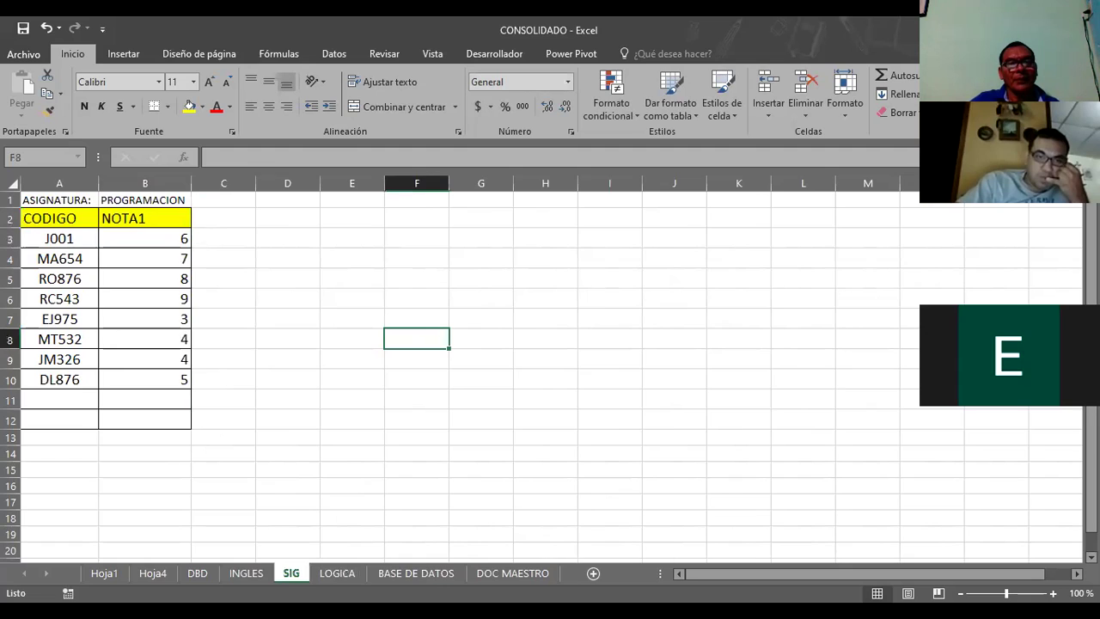
Remove the PROMEDIO column on BASE DE DATOS and set its B2 header to NOTAS
left_click(420, 575)
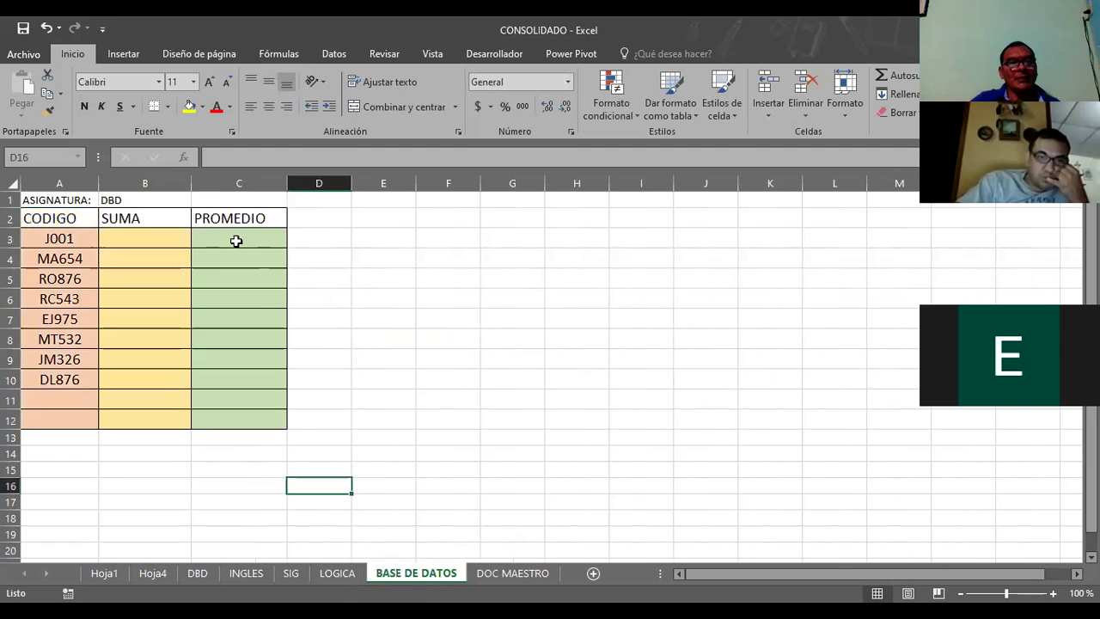
left_click(238, 182)
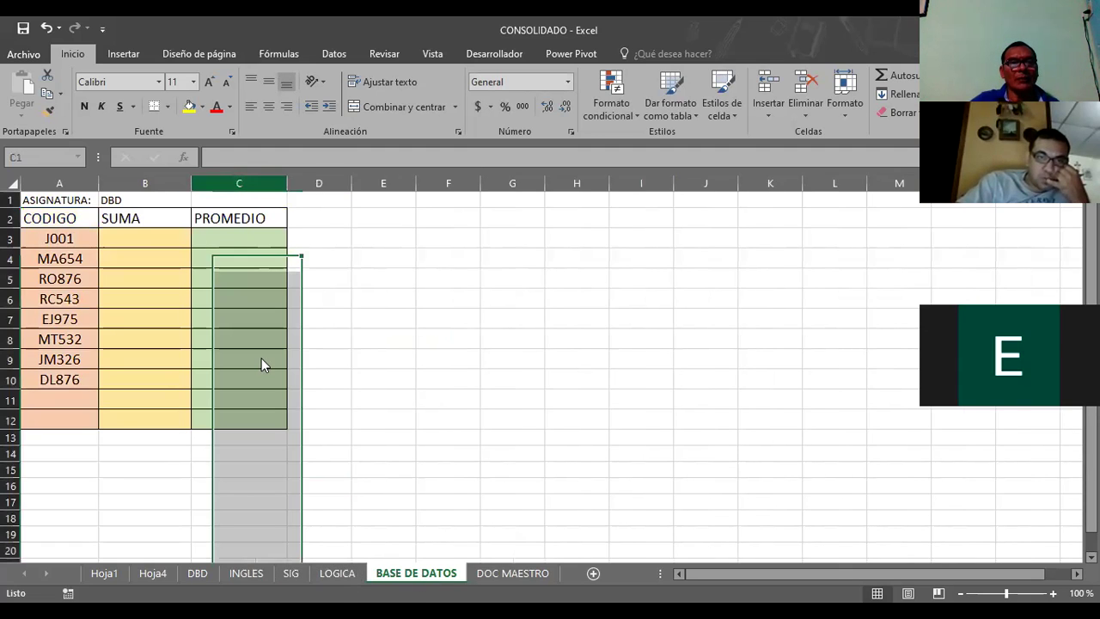
left_click(135, 215)
type("NOTAS")
key("Return")
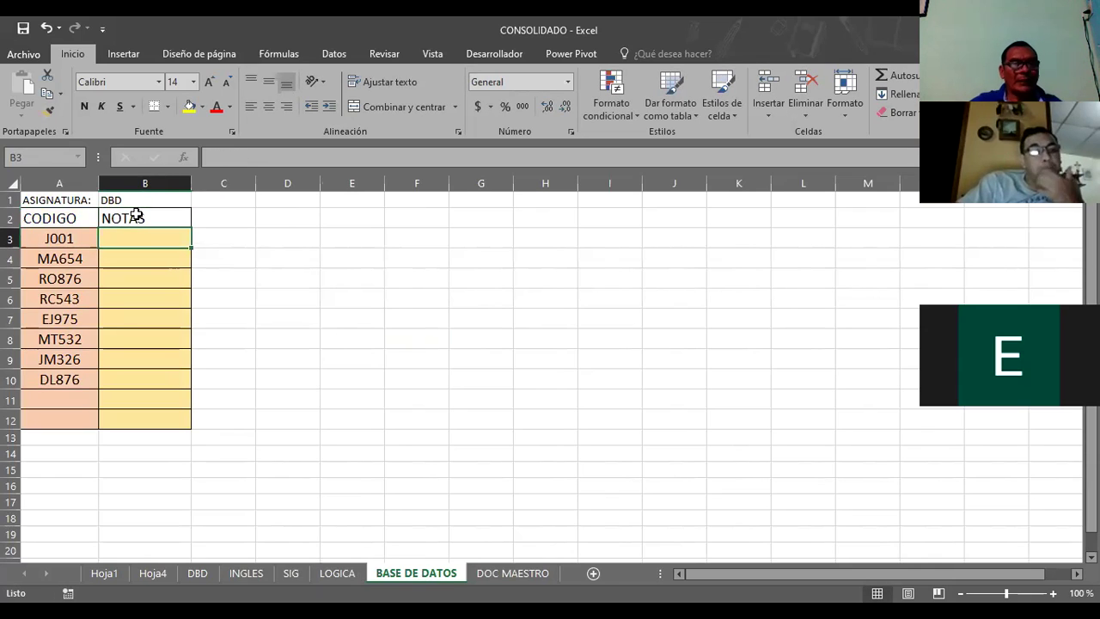
left_click(339, 573)
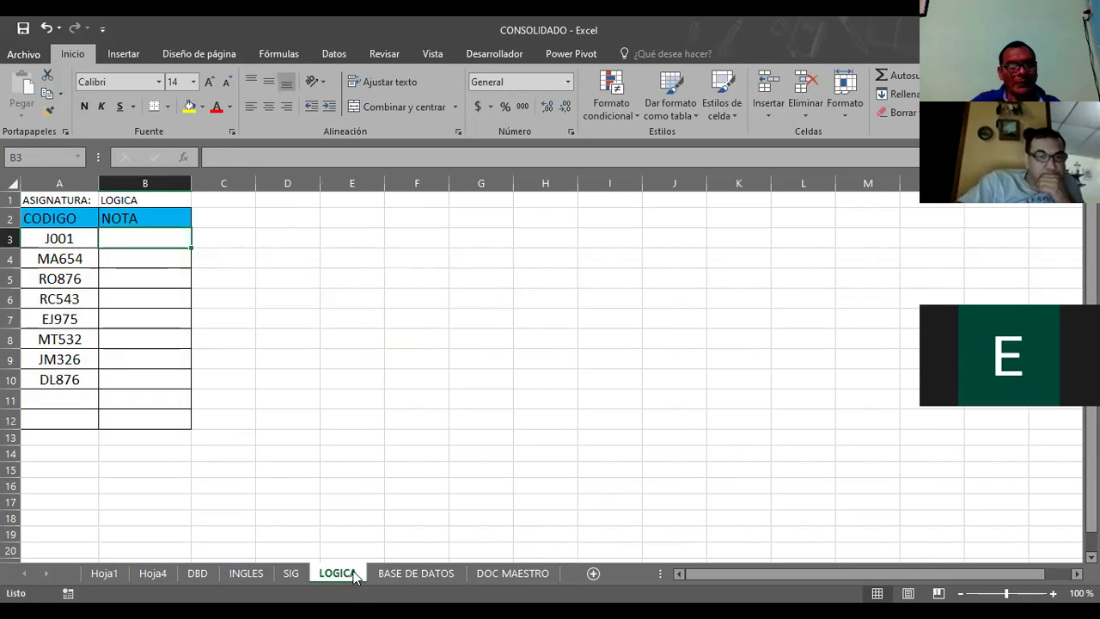
left_click(426, 573)
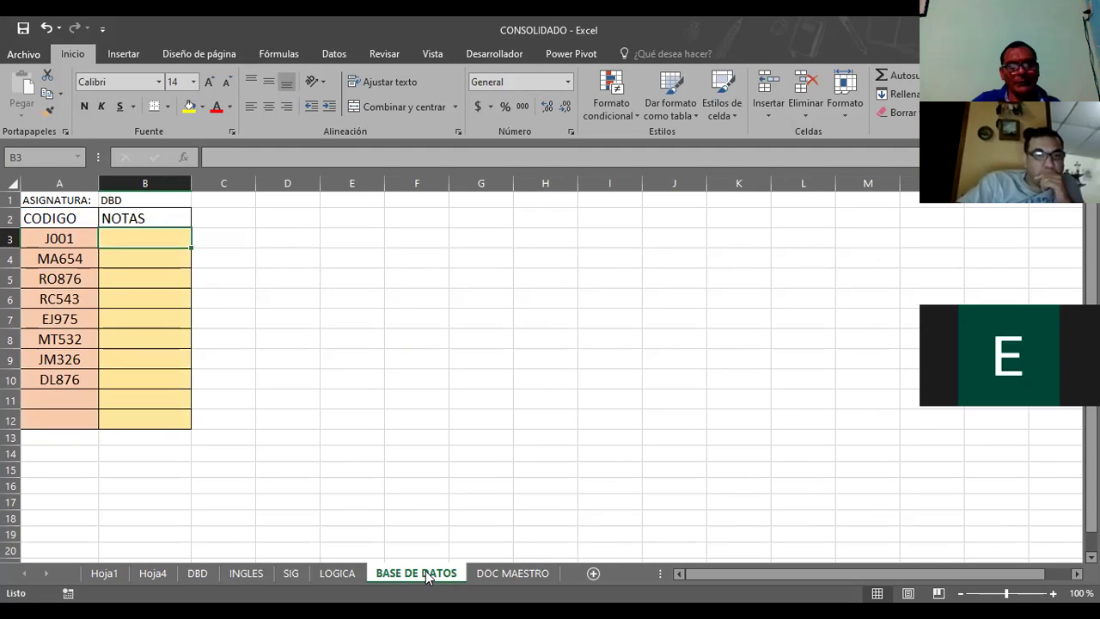
Change the INGLES grade header in B2 from NOTA1 to NOTAS
left_click(240, 573)
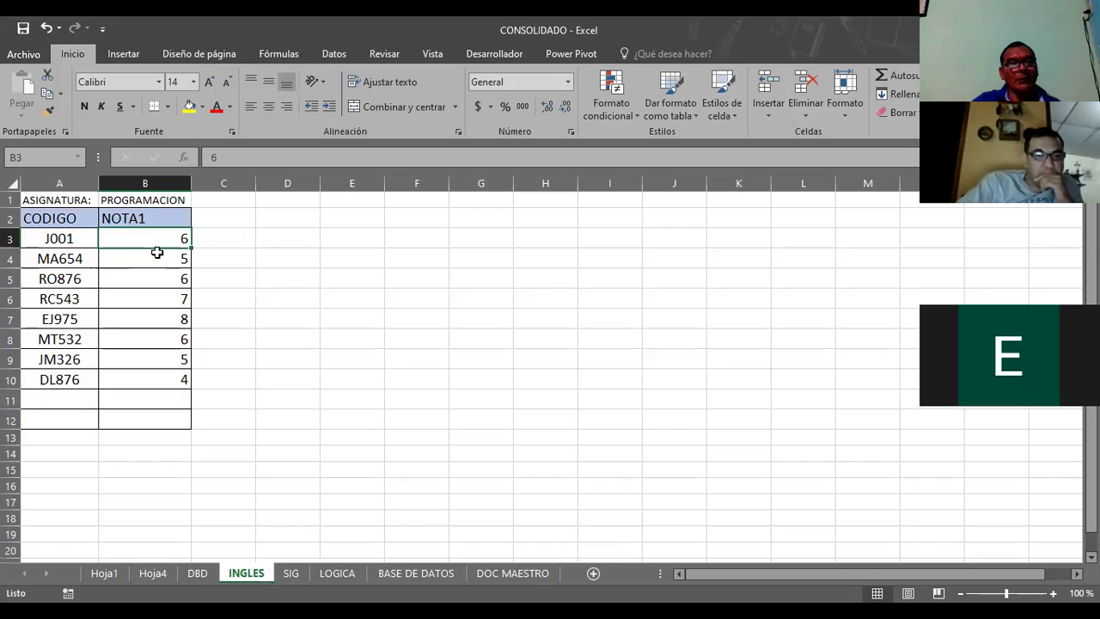
left_click_drag(161, 239, 152, 375)
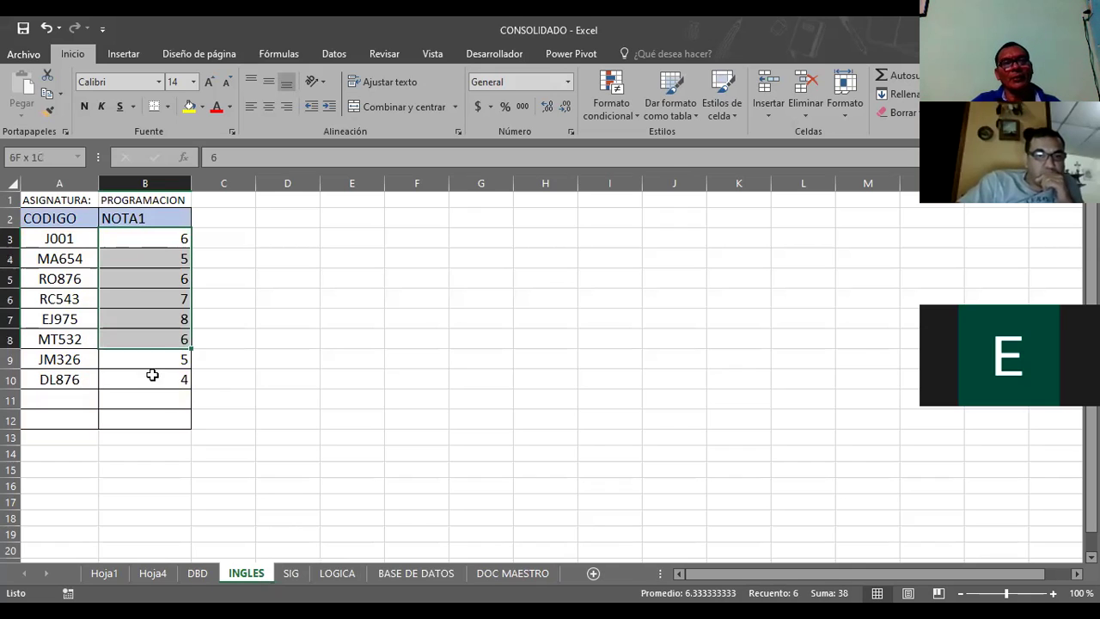
left_click(144, 215)
double_click(144, 215)
key("BackSpace")
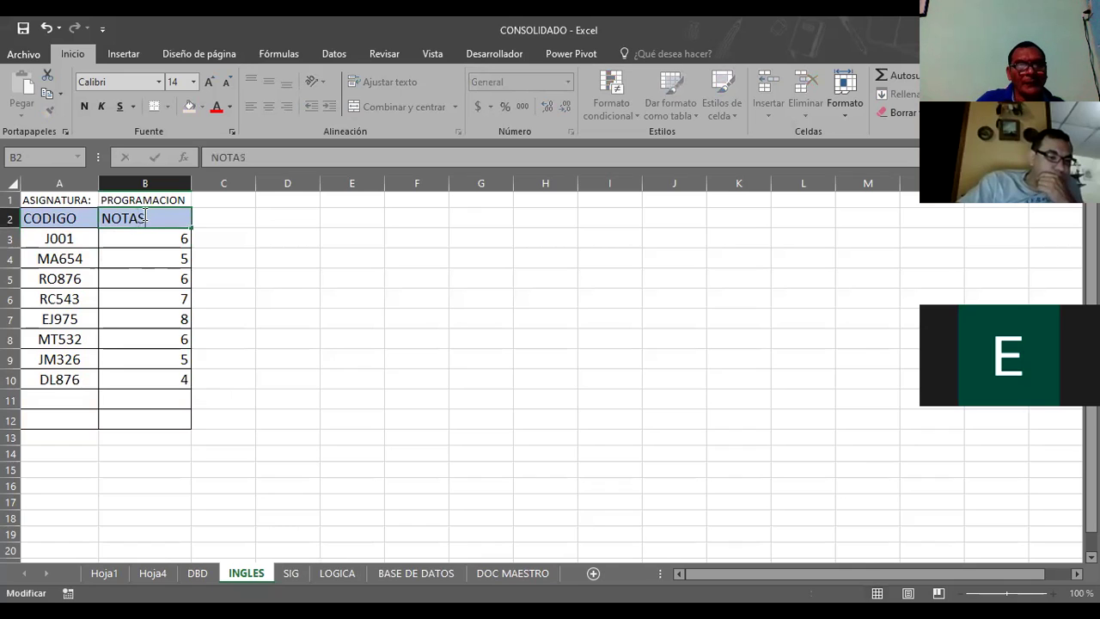
key("Return")
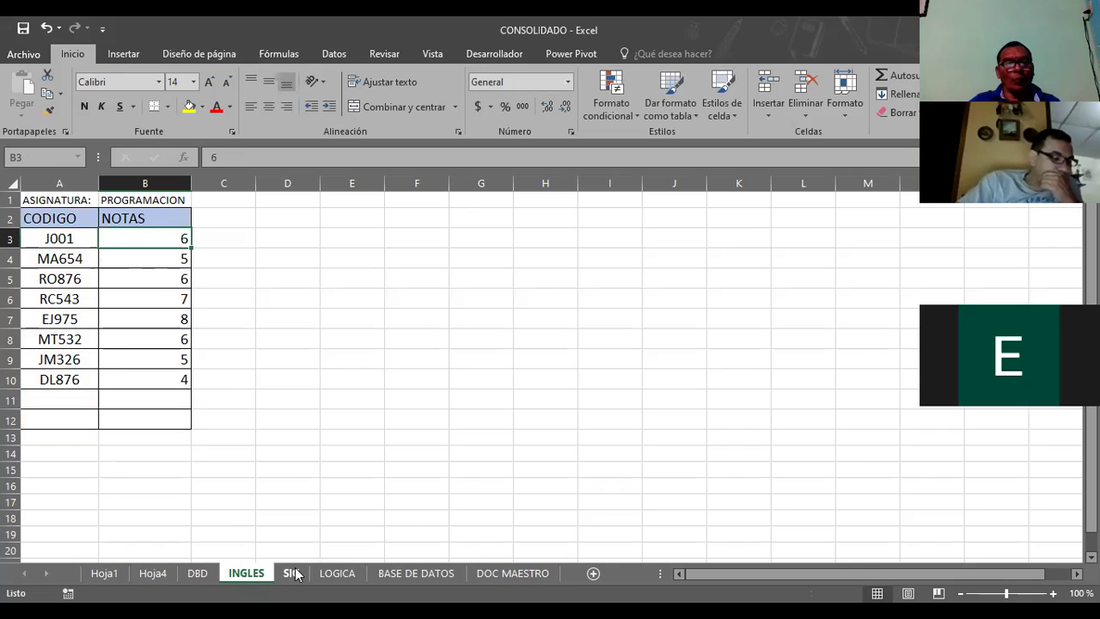
Look through the SIG, BASE DE DATOS and INGLES sheets, ending on LOGICA
left_click(291, 572)
left_click(330, 573)
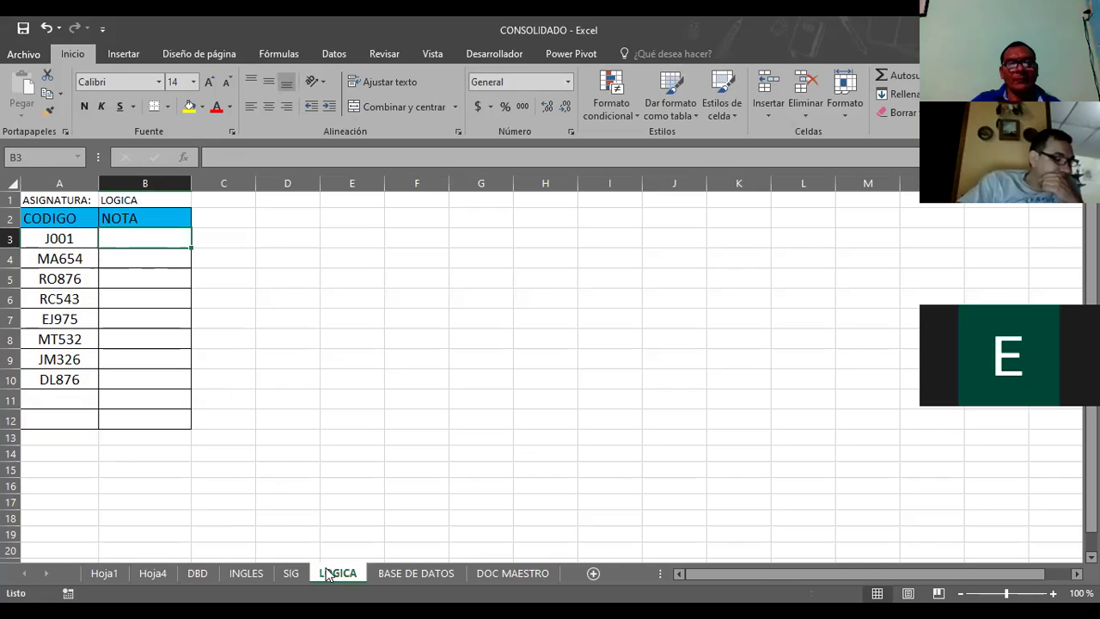
left_click(378, 577)
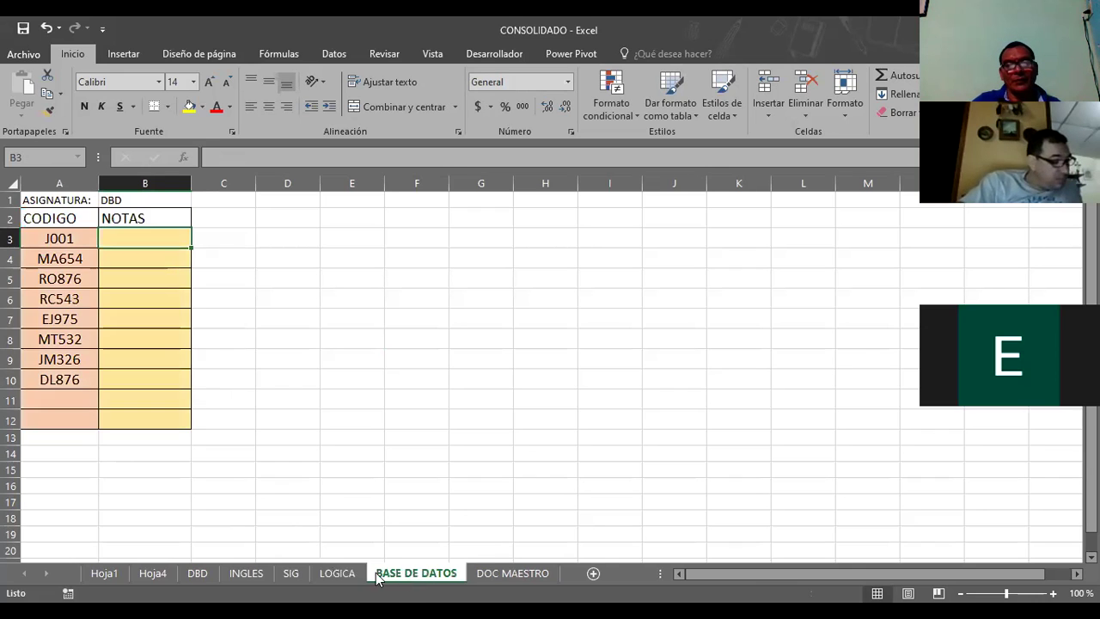
left_click(330, 577)
left_click(289, 577)
left_click(249, 576)
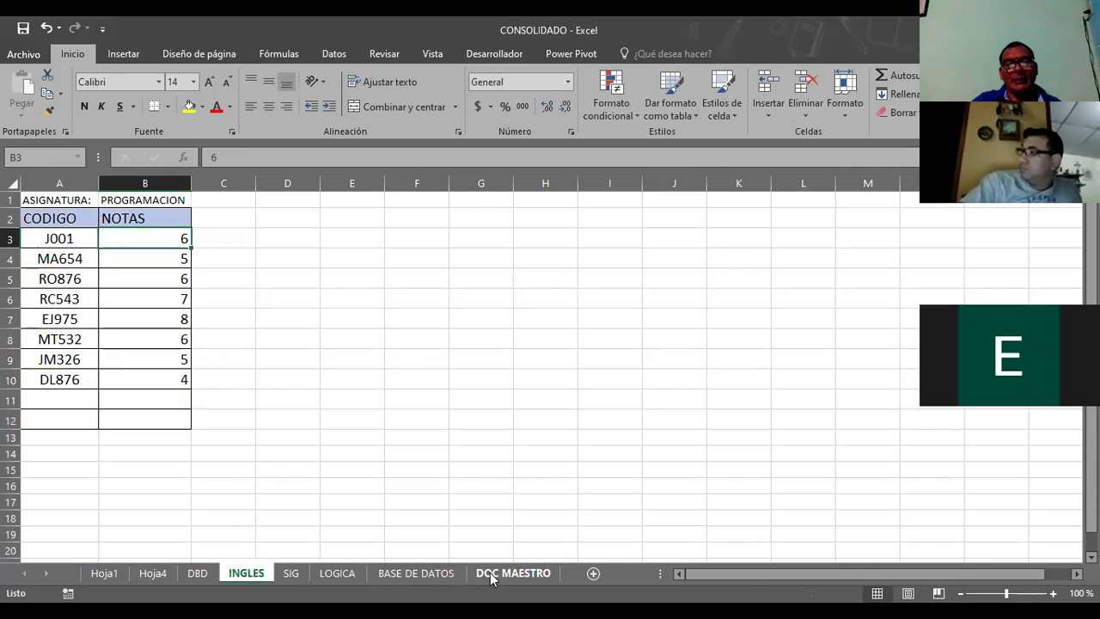
left_click(411, 575)
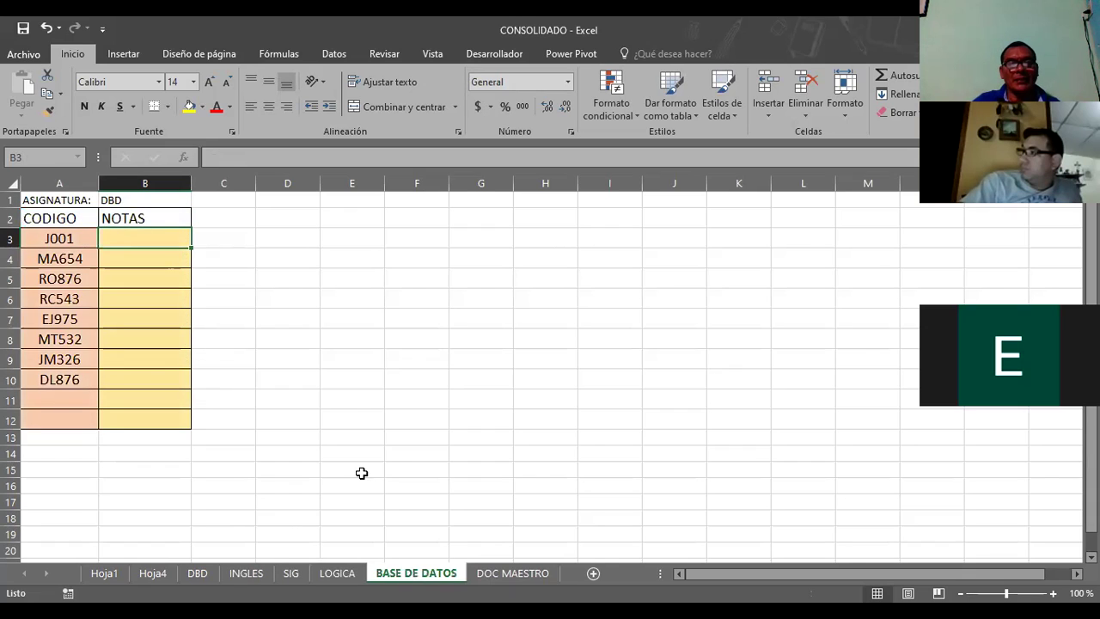
left_click(337, 575)
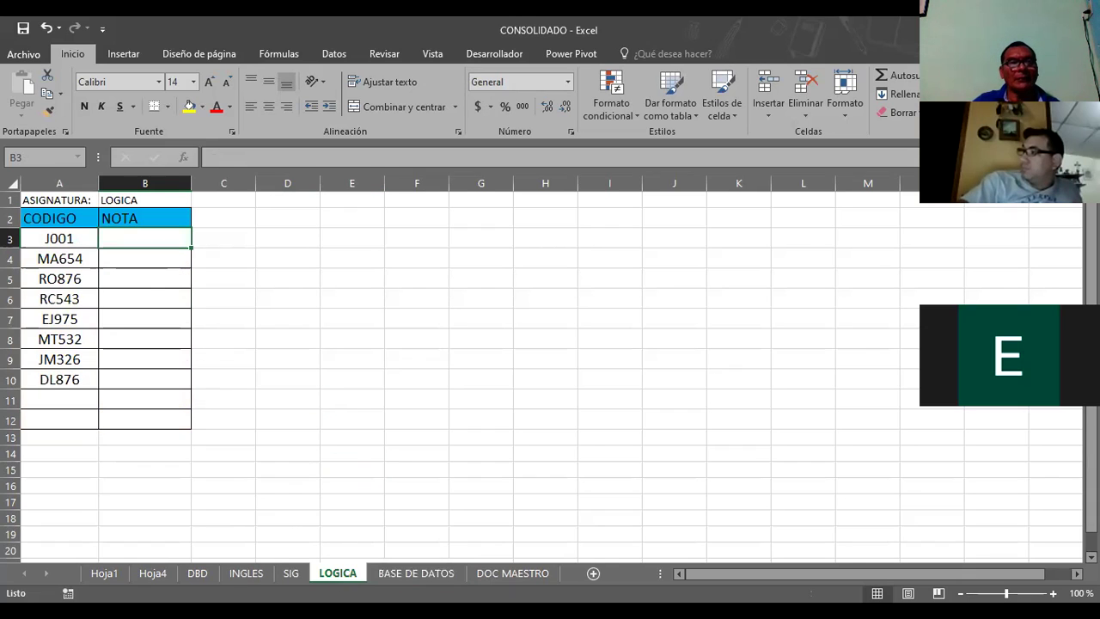
Name LOGICA's table A2:B12 as LOGICA4 and check the defined names list
left_click_drag(44, 218, 159, 414)
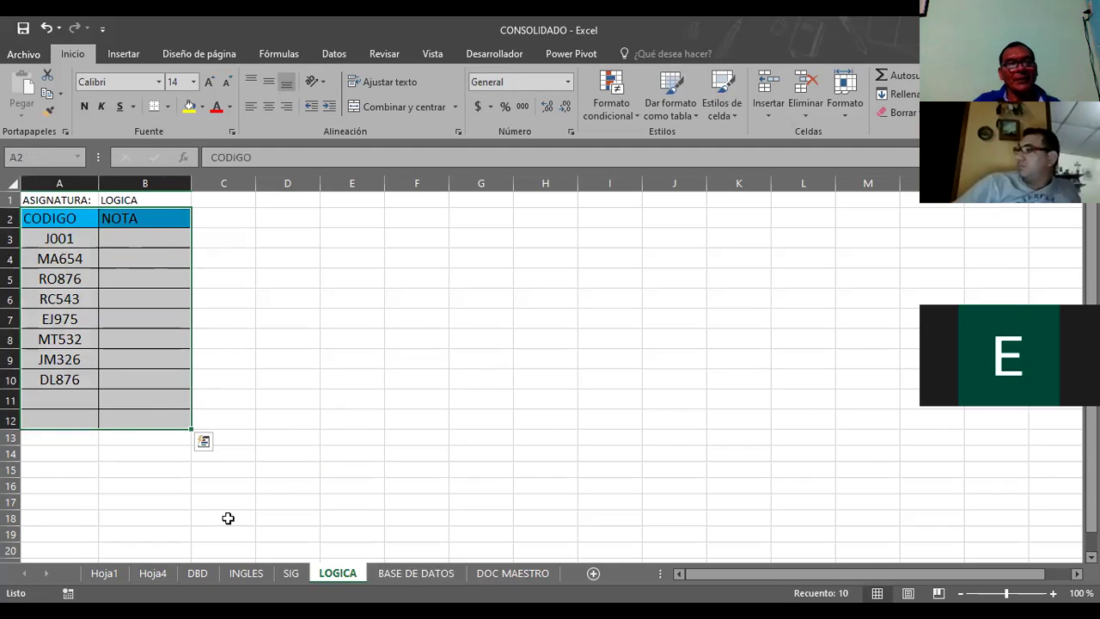
left_click(43, 156)
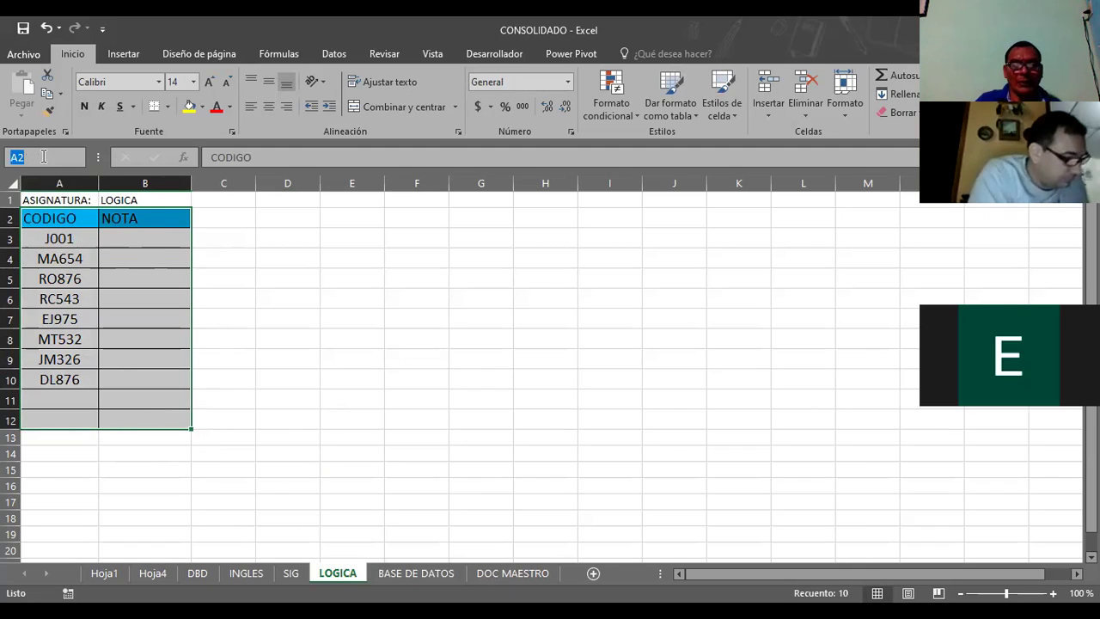
type("LOGICA4")
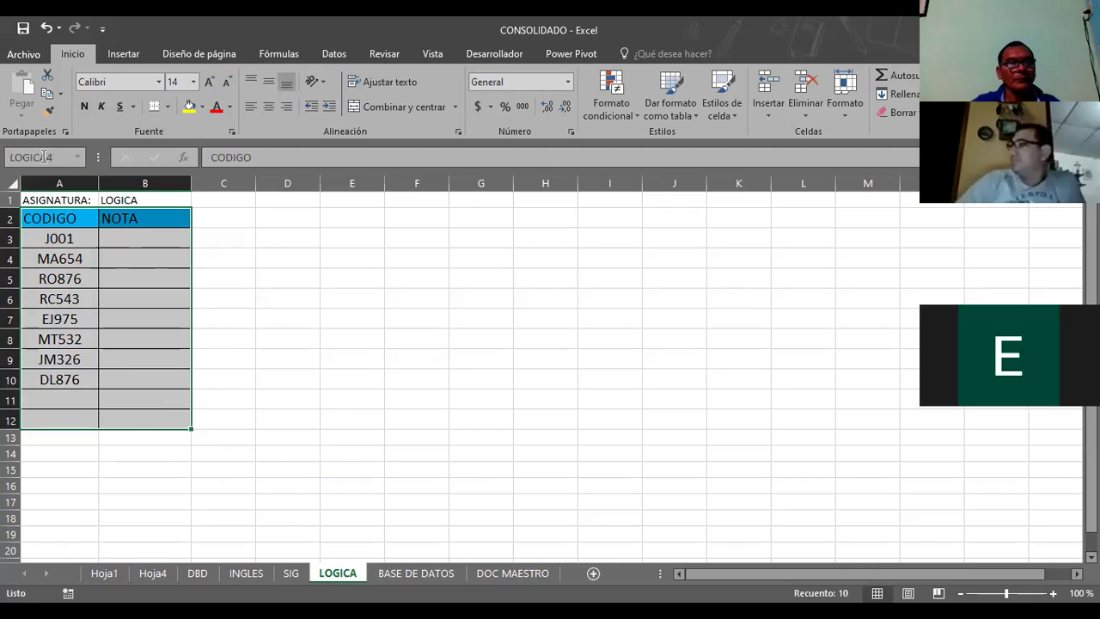
double_click(59, 156)
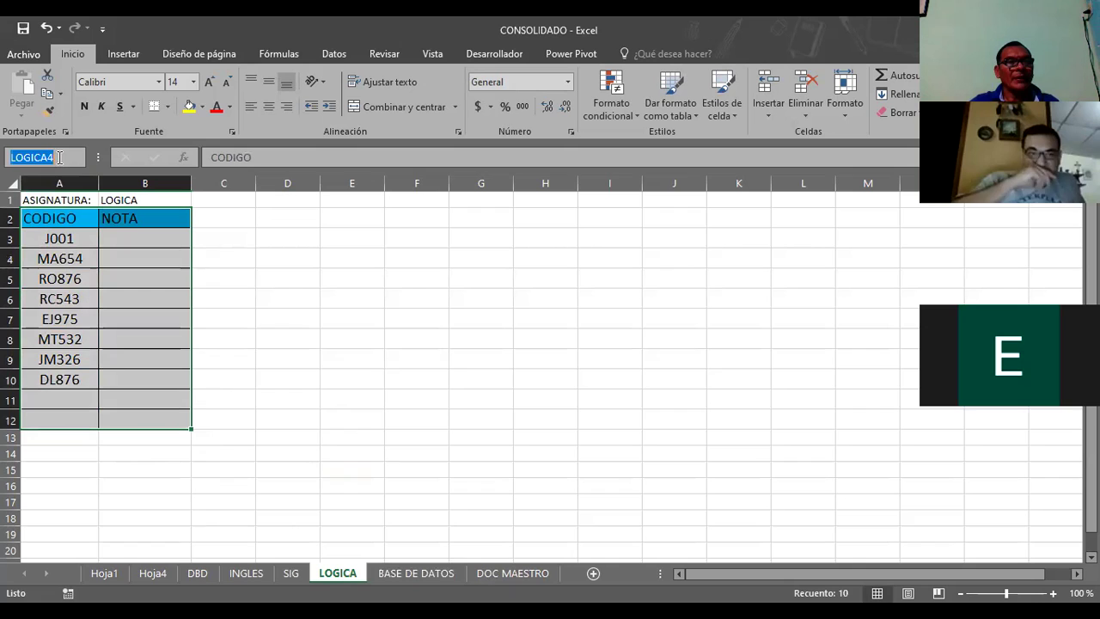
key("Return")
key("BackSpace")
key("Return")
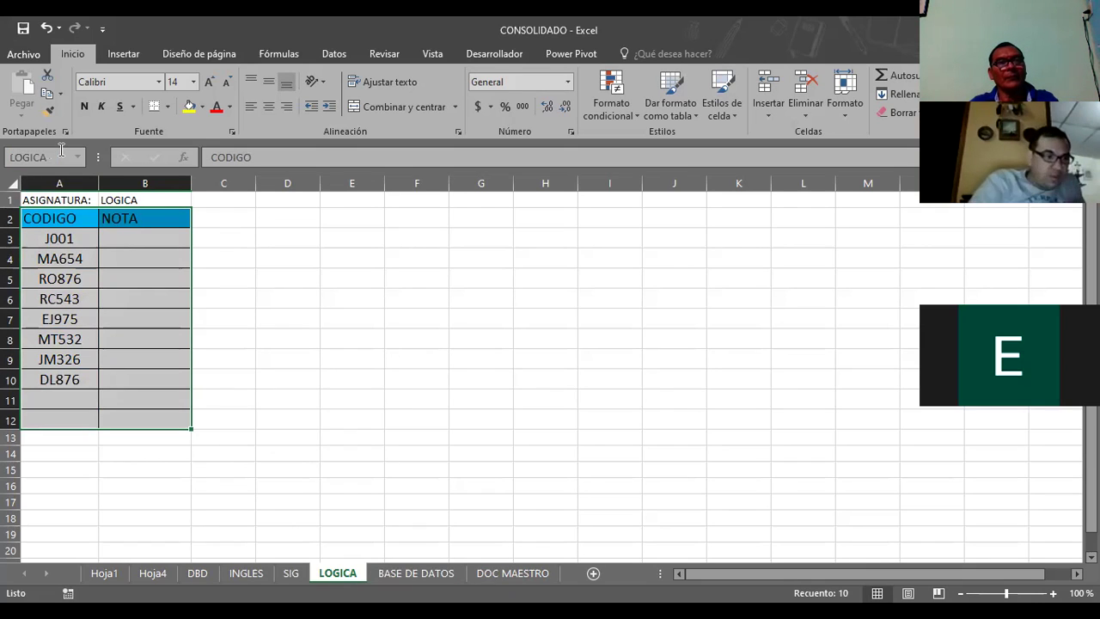
left_click(80, 158)
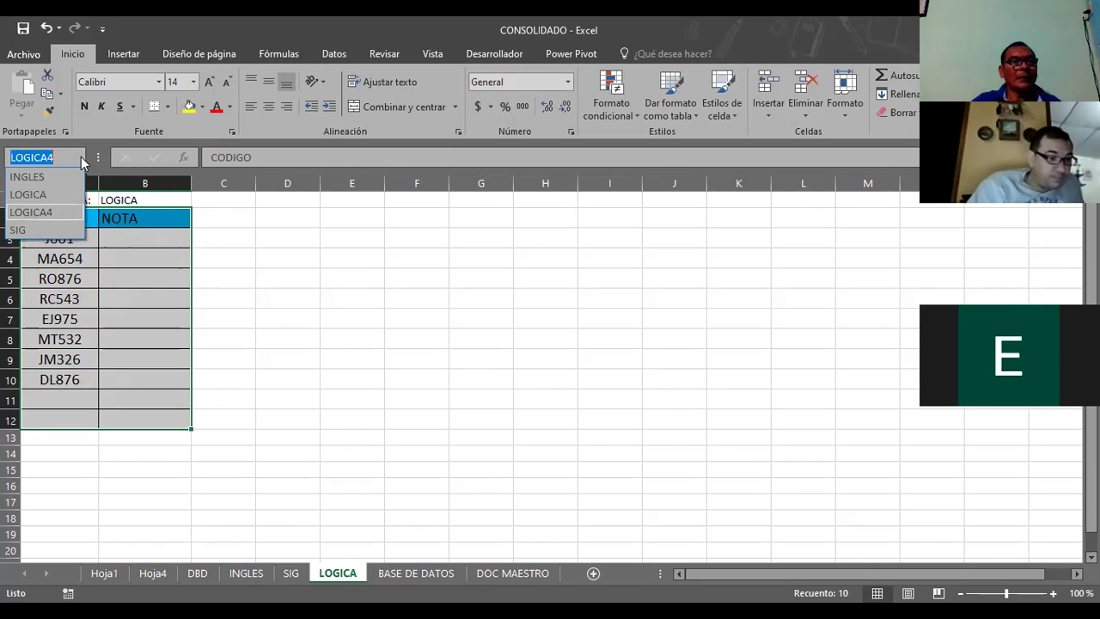
left_click(34, 195)
Select the BASE DE DATOS table A2:B12 and name it BASEDEDATOS
left_click(289, 573)
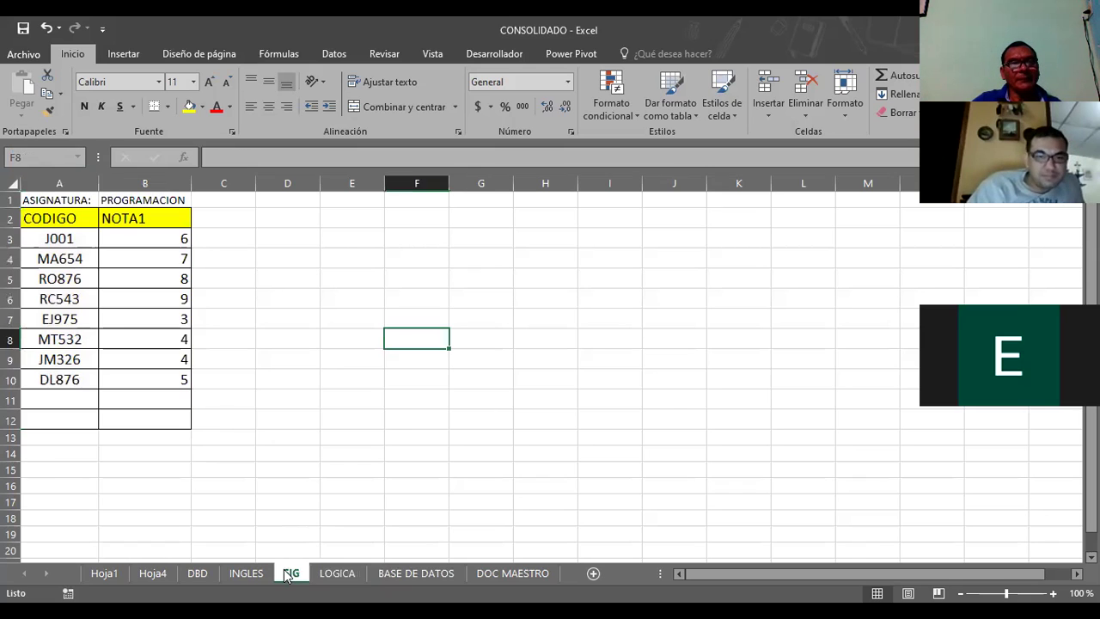
left_click_drag(34, 217, 162, 422)
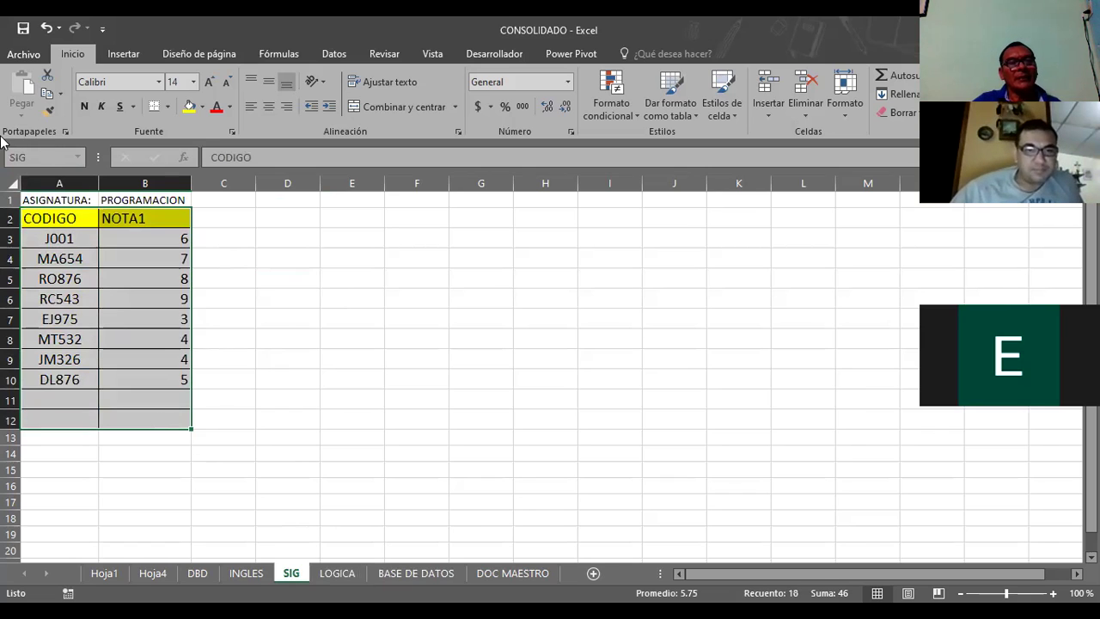
left_click(396, 376)
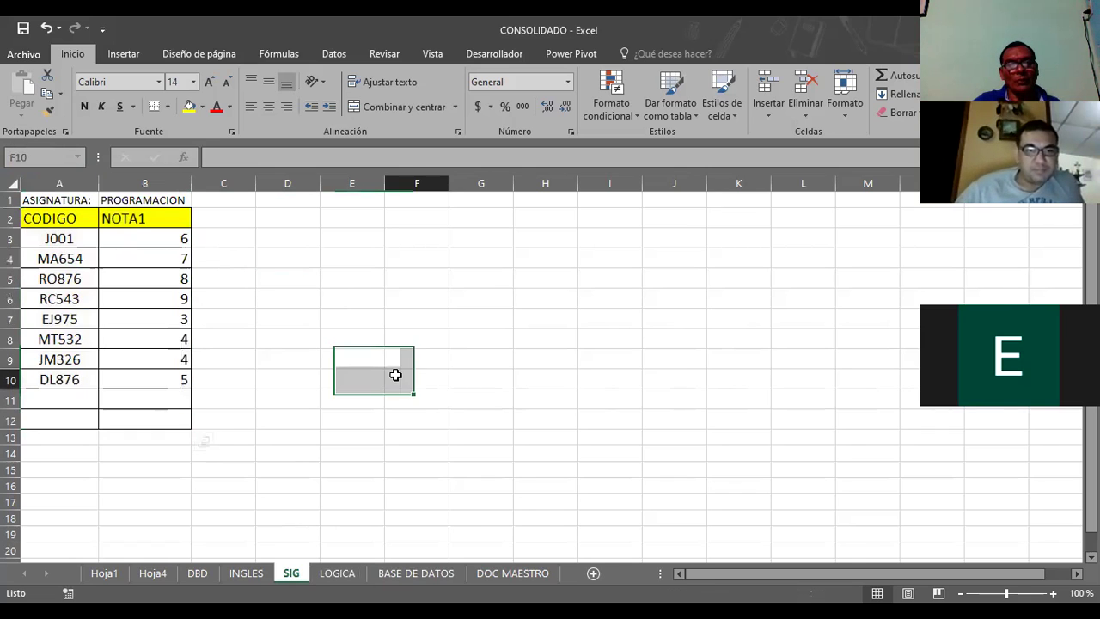
left_click(406, 573)
left_click_drag(382, 378, 420, 378)
left_click_drag(51, 218, 151, 415)
left_click(41, 158)
type("BASE")
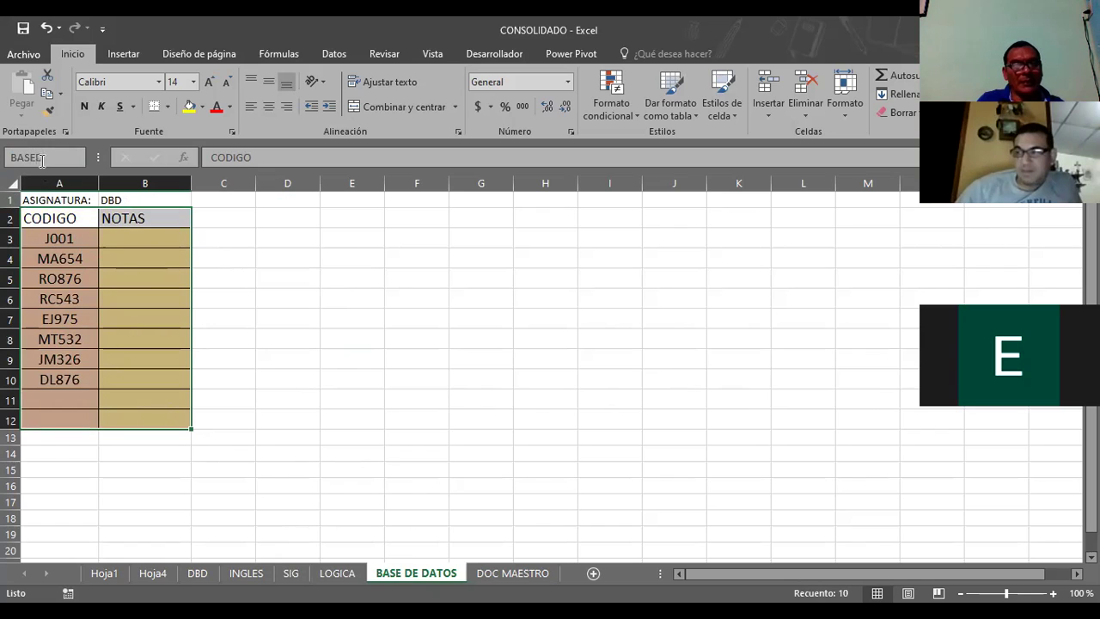
type("DEDATOS")
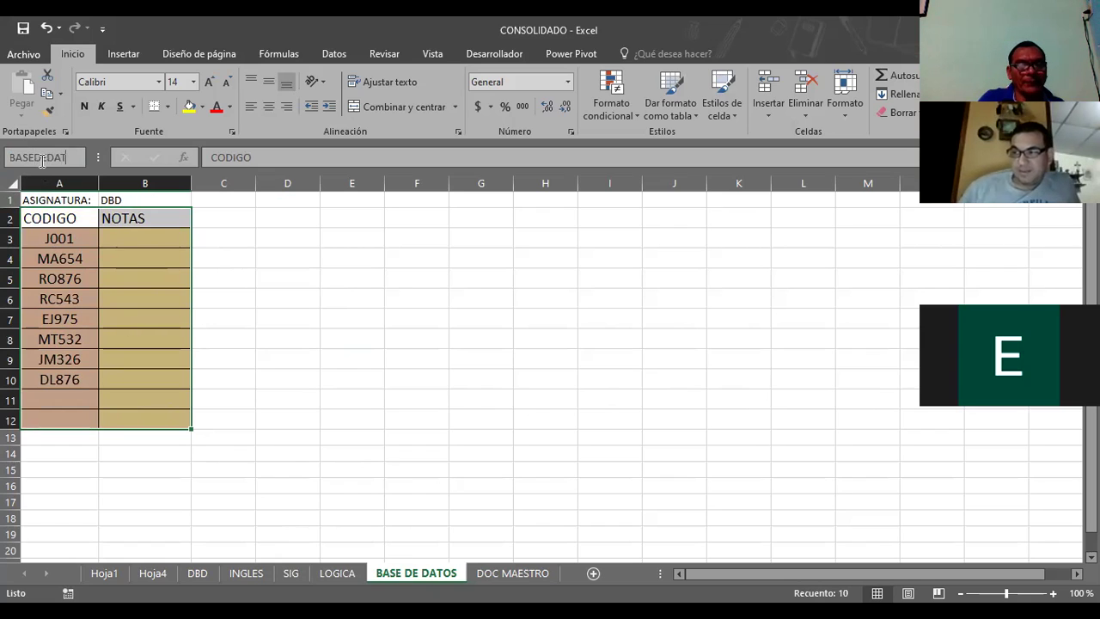
key("Return")
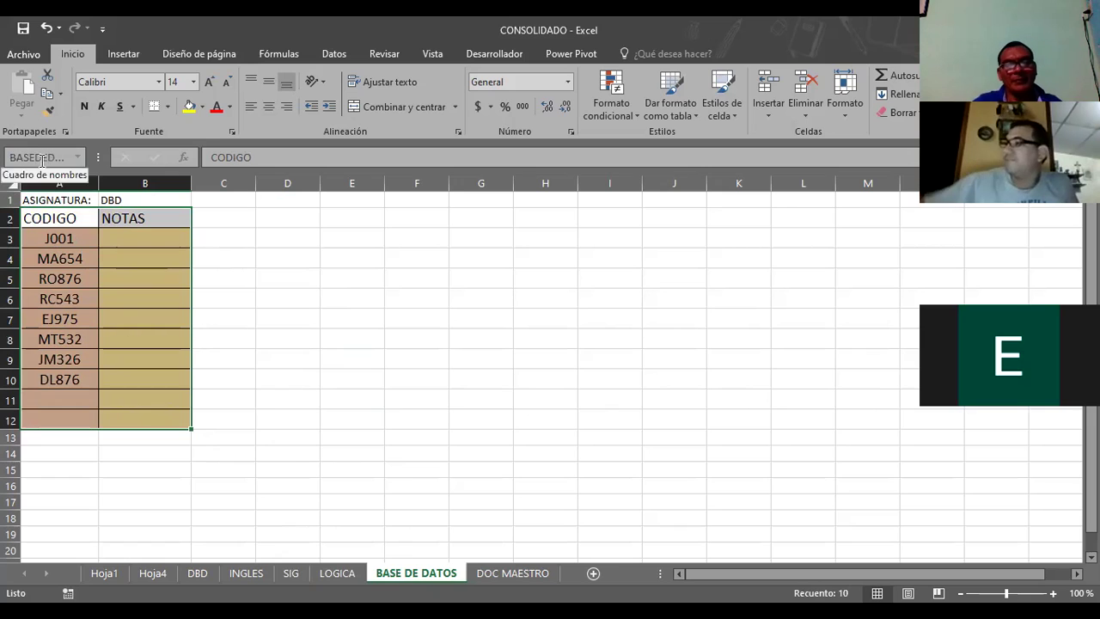
Review the BASE DE DATOS, LOGICA, SIG and INGLES tables, then return to DOC MAESTRO
left_click(524, 574)
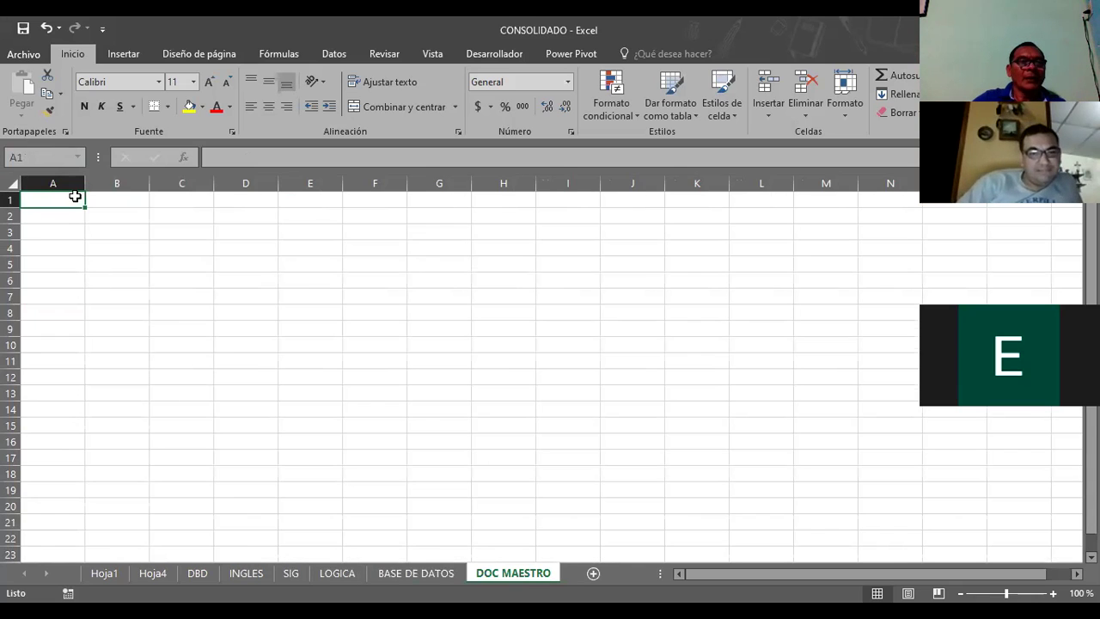
left_click(115, 228)
left_click(60, 199)
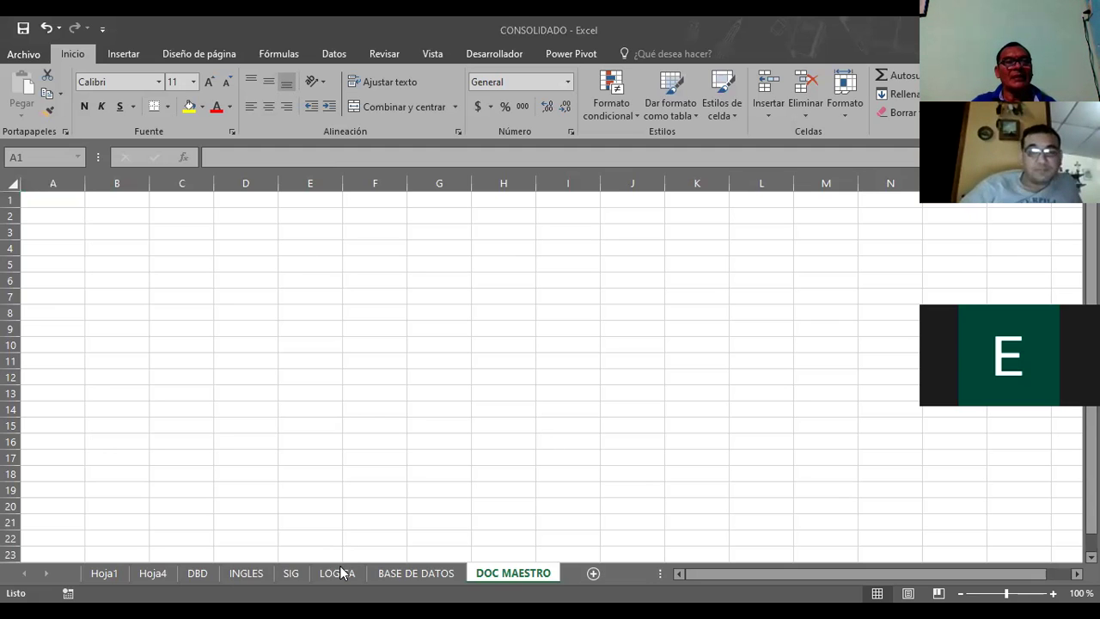
left_click(397, 572)
left_click_drag(53, 216, 161, 424)
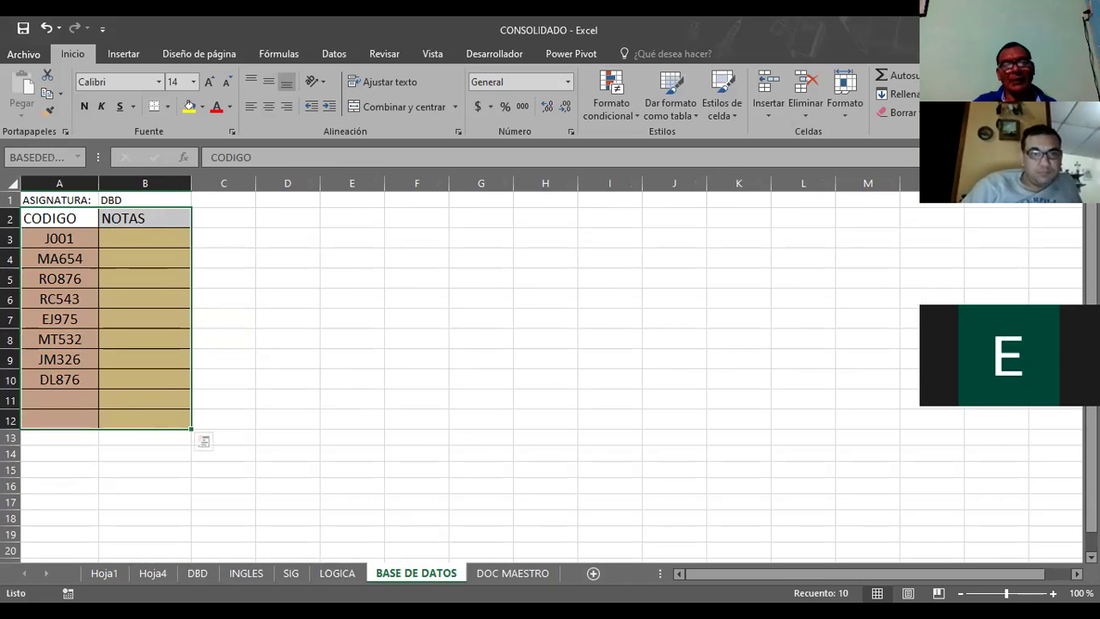
left_click(326, 573)
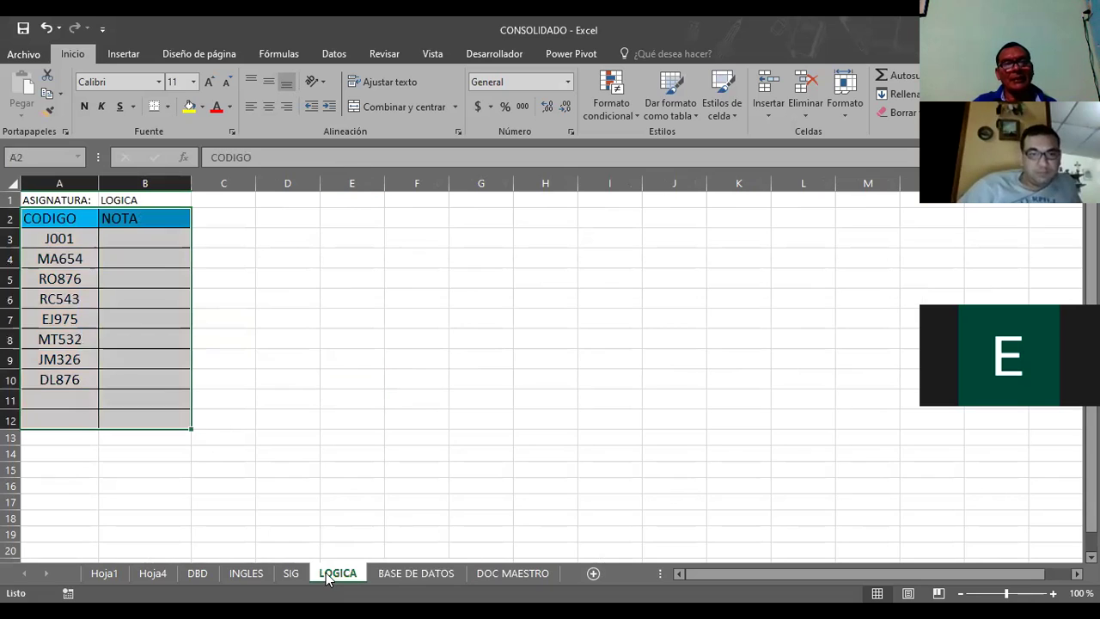
left_click(335, 357)
left_click(292, 574)
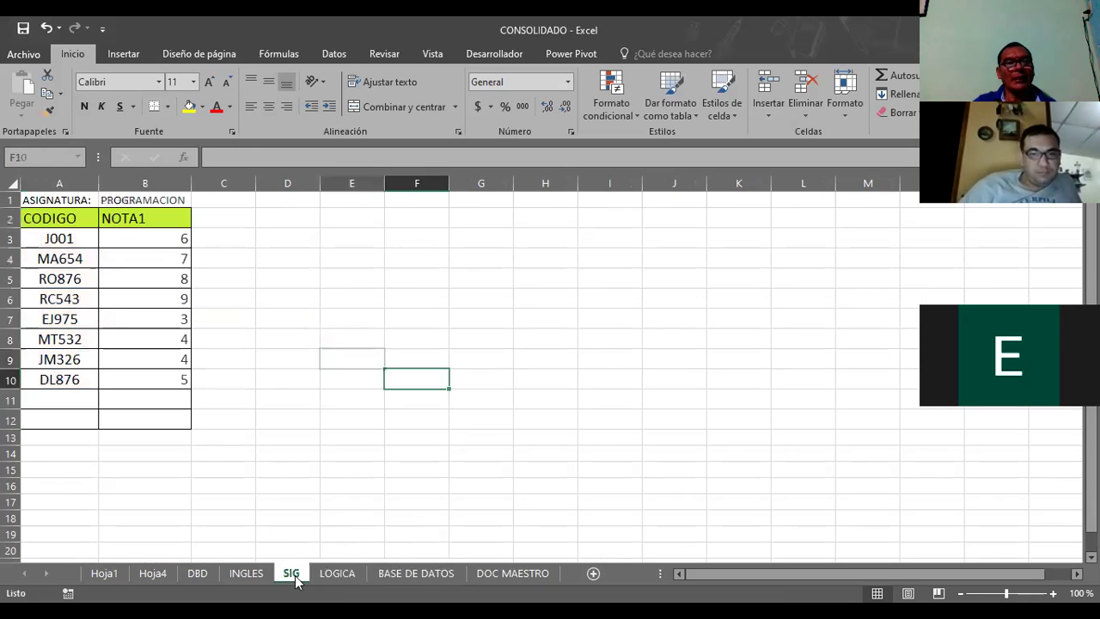
left_click(245, 573)
left_click(286, 299)
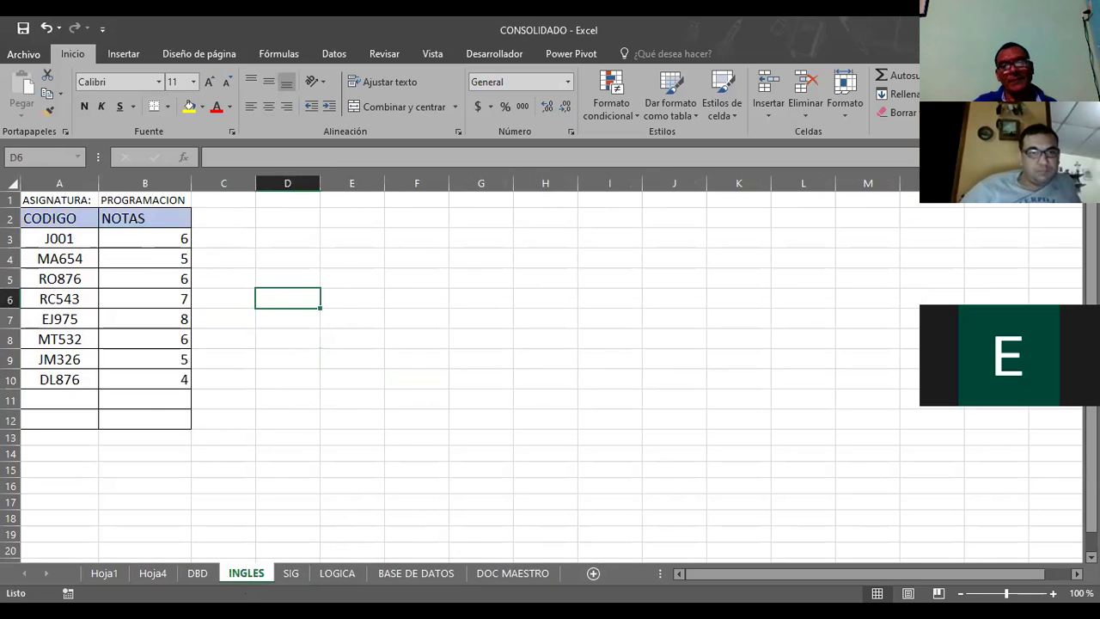
left_click(504, 576)
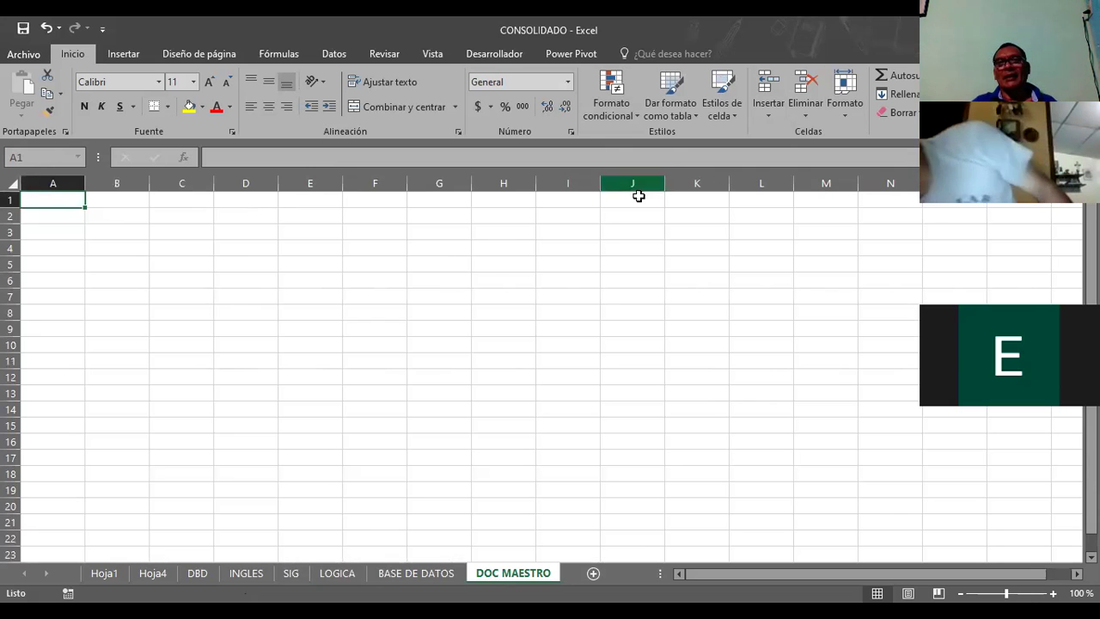
Open Datos > Consolidar with Suma, try INGLES!B2:B12 as reference, then clear it
left_click(335, 55)
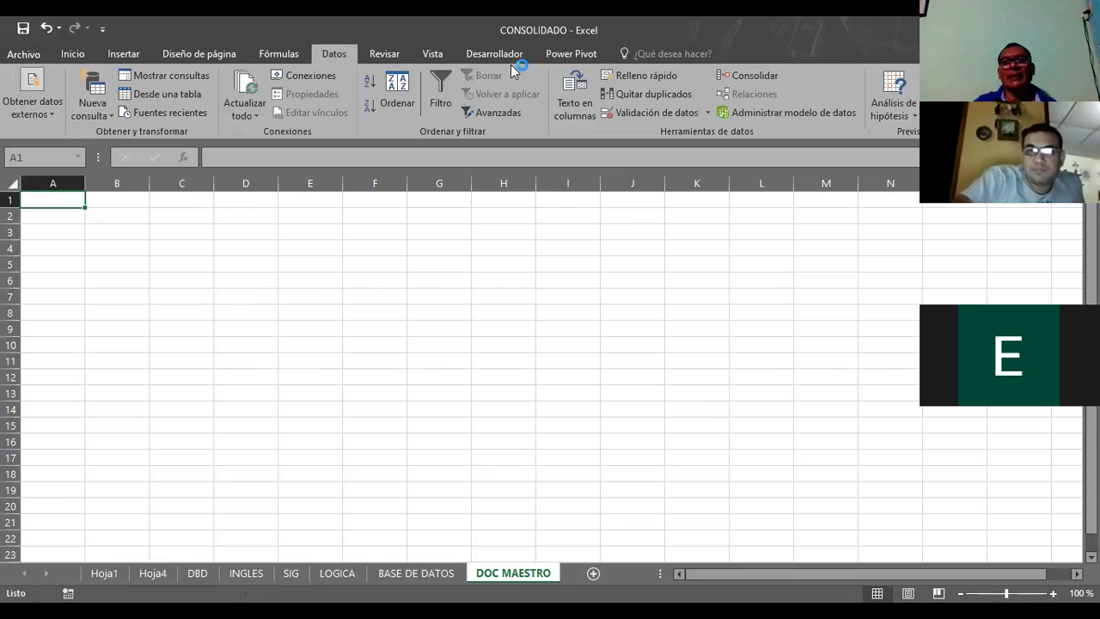
left_click(739, 78)
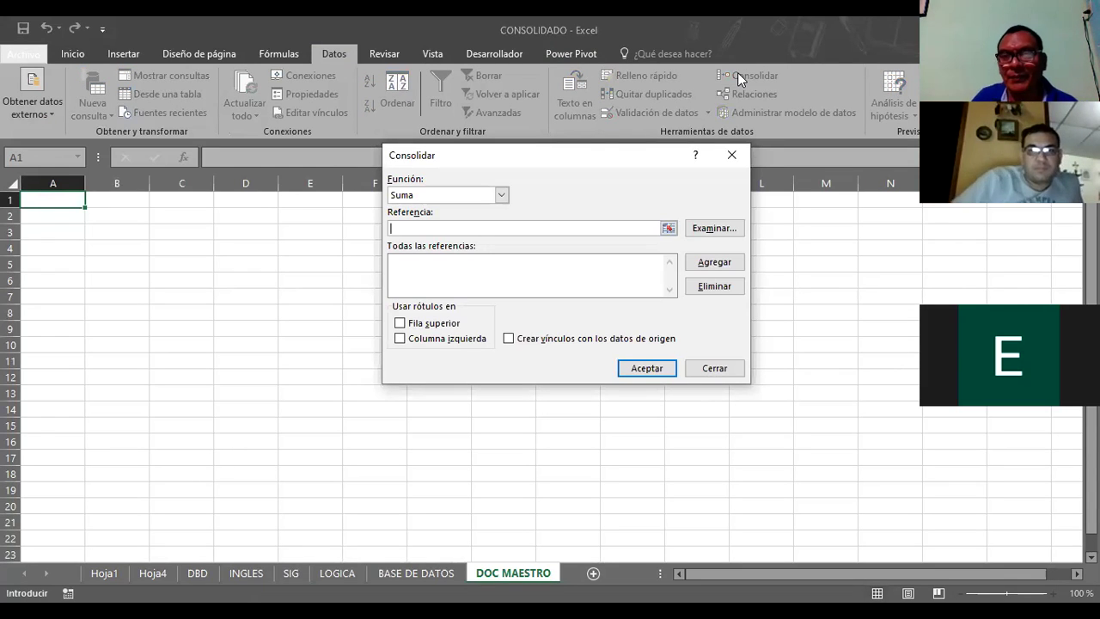
left_click(668, 229)
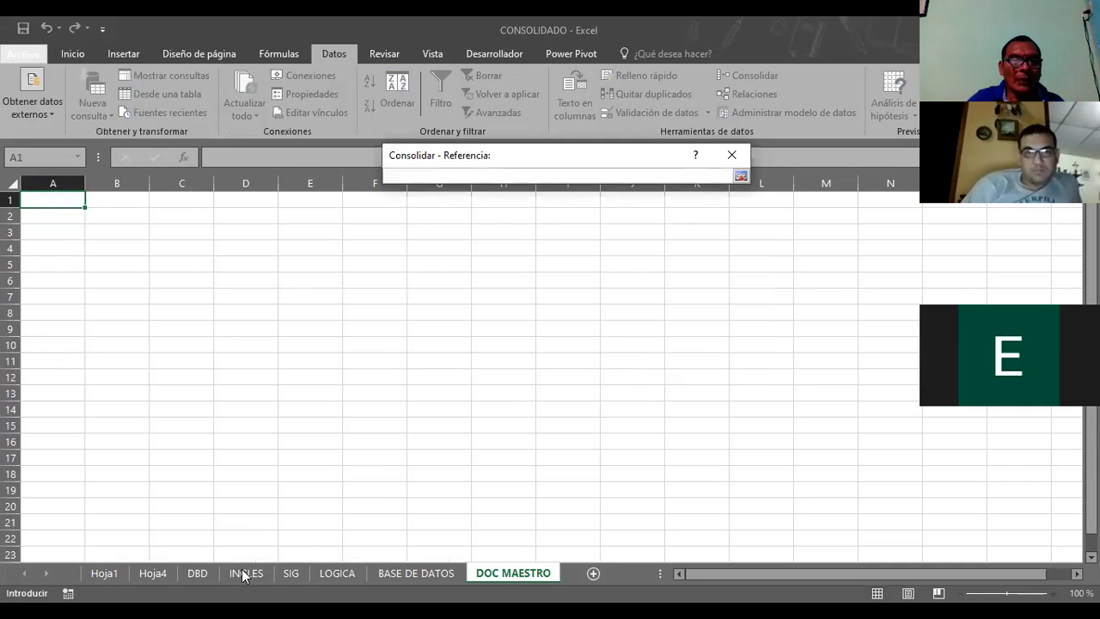
left_click(246, 572)
left_click_drag(151, 216, 136, 430)
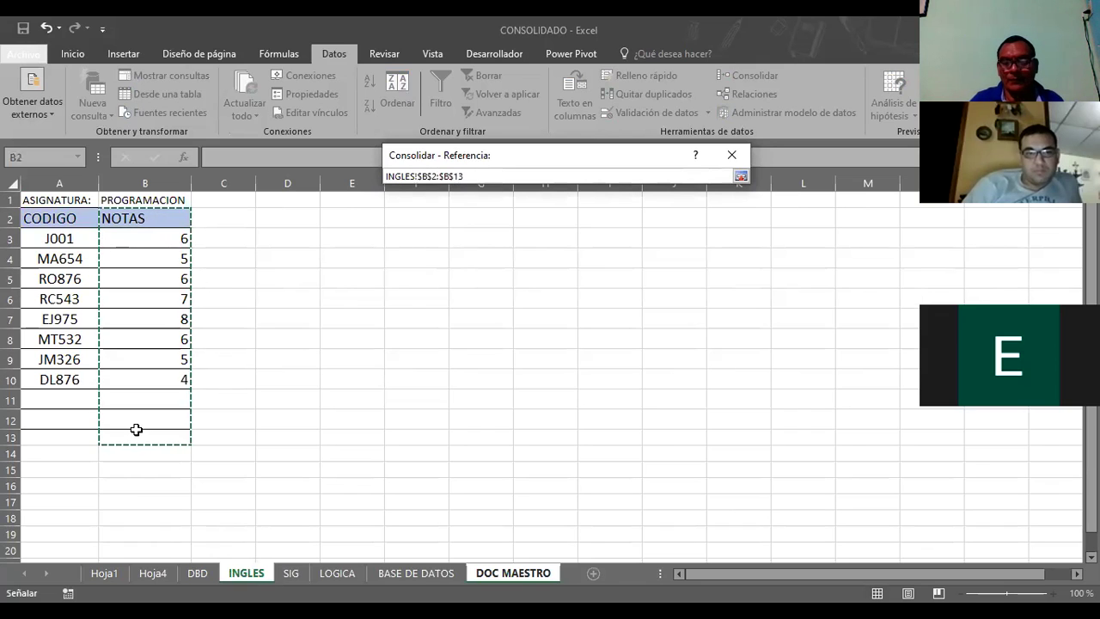
left_click_drag(136, 430, 136, 429)
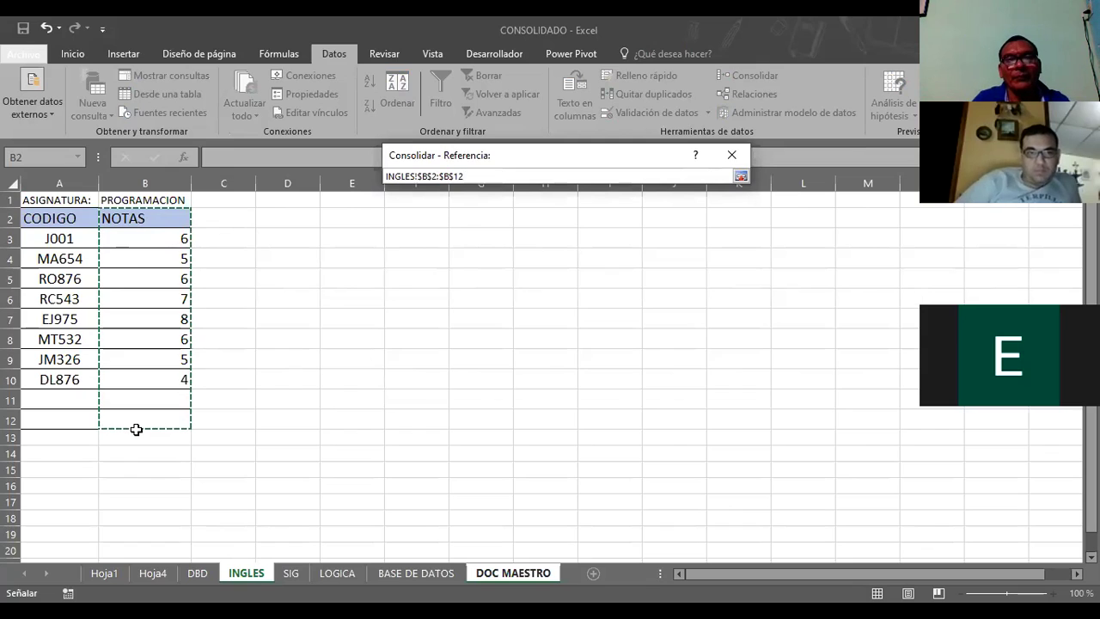
left_click_drag(136, 429, 136, 429)
key("BackSpace")
key("BackSpace")
key("BackSpace")
key("BackSpace")
key("BackSpace")
key("BackSpace")
key("BackSpace")
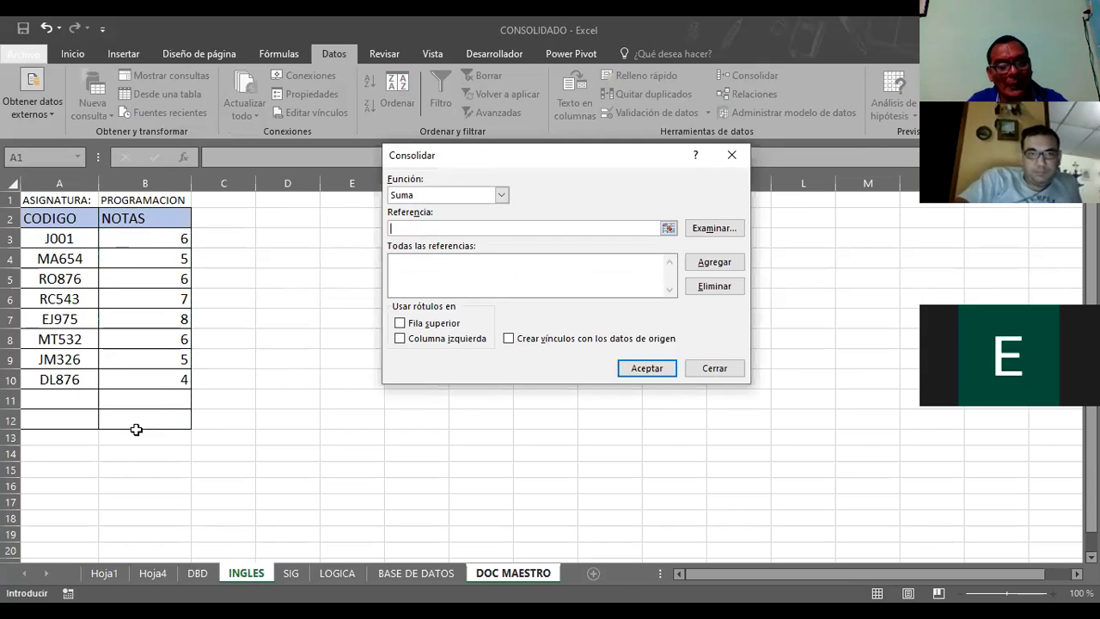
Add the BASEDEDATOS named range to the Consolidar references via the F3 name list
key("F3")
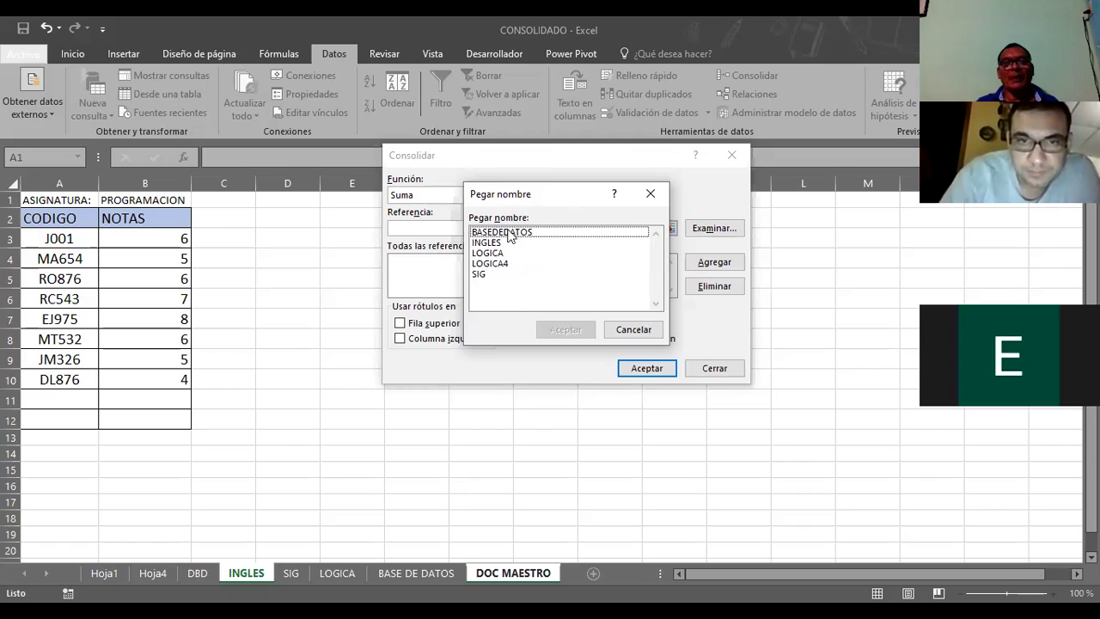
left_click(502, 233)
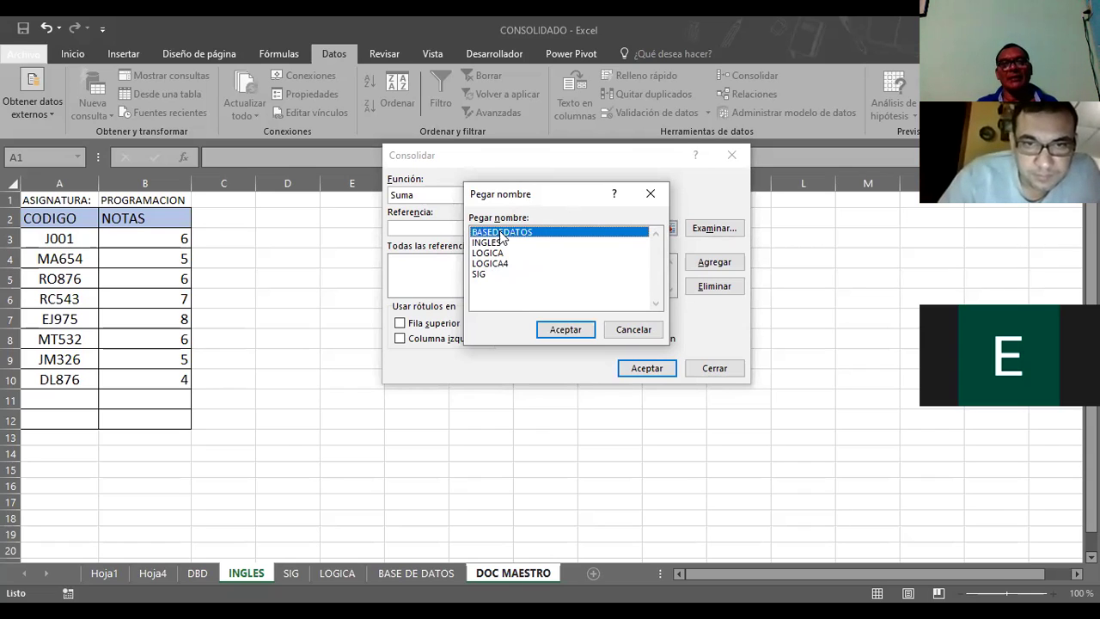
left_click(565, 330)
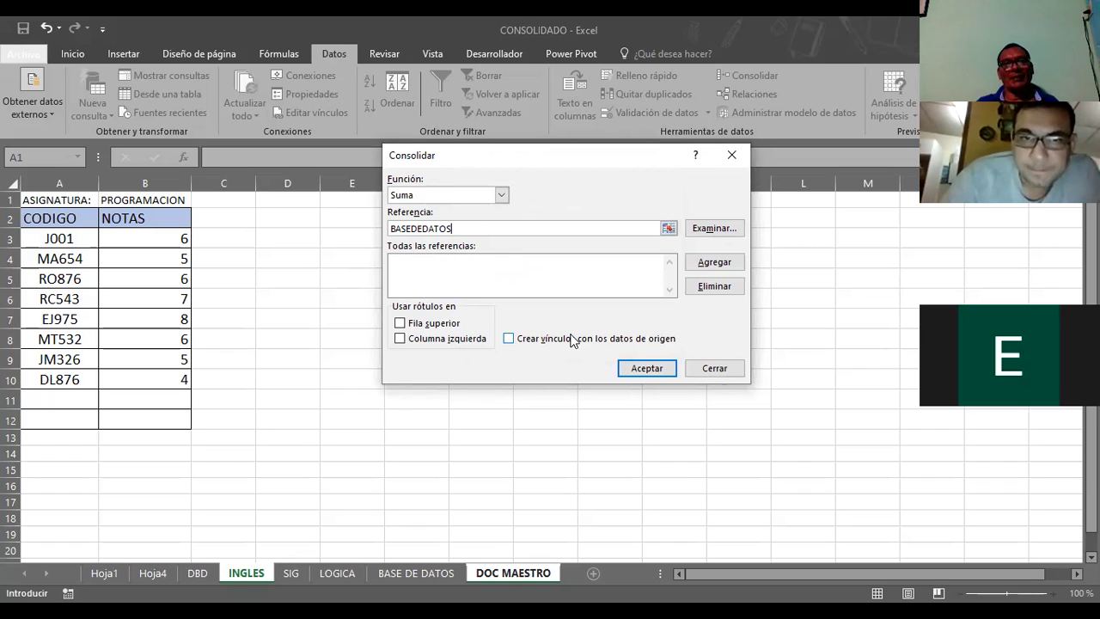
left_click(714, 263)
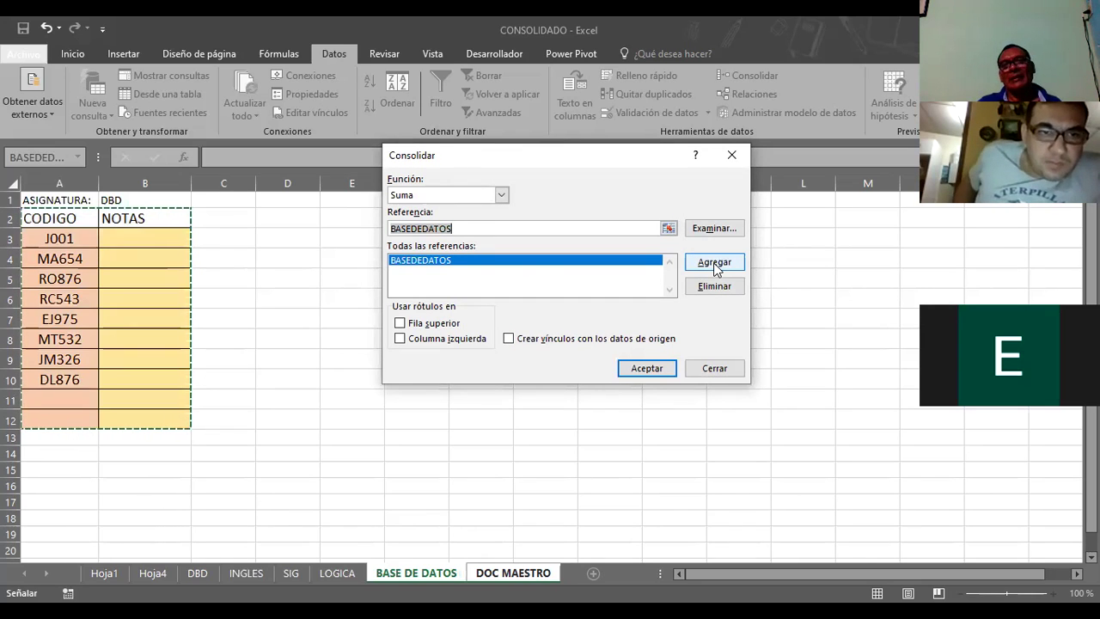
left_click(472, 229)
key("BackSpace")
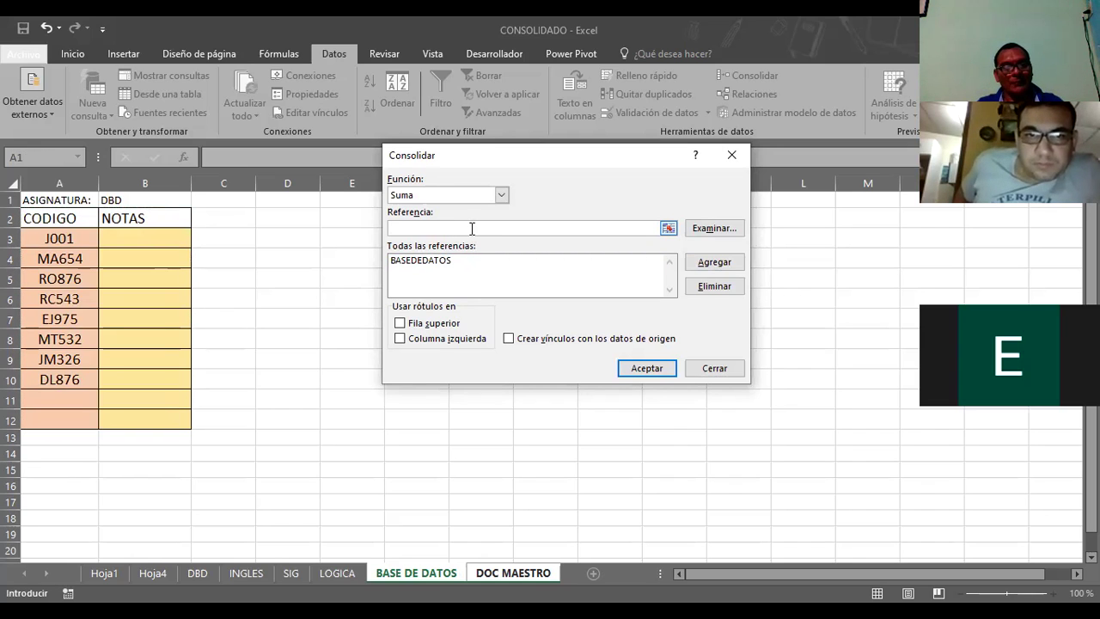
key("F3")
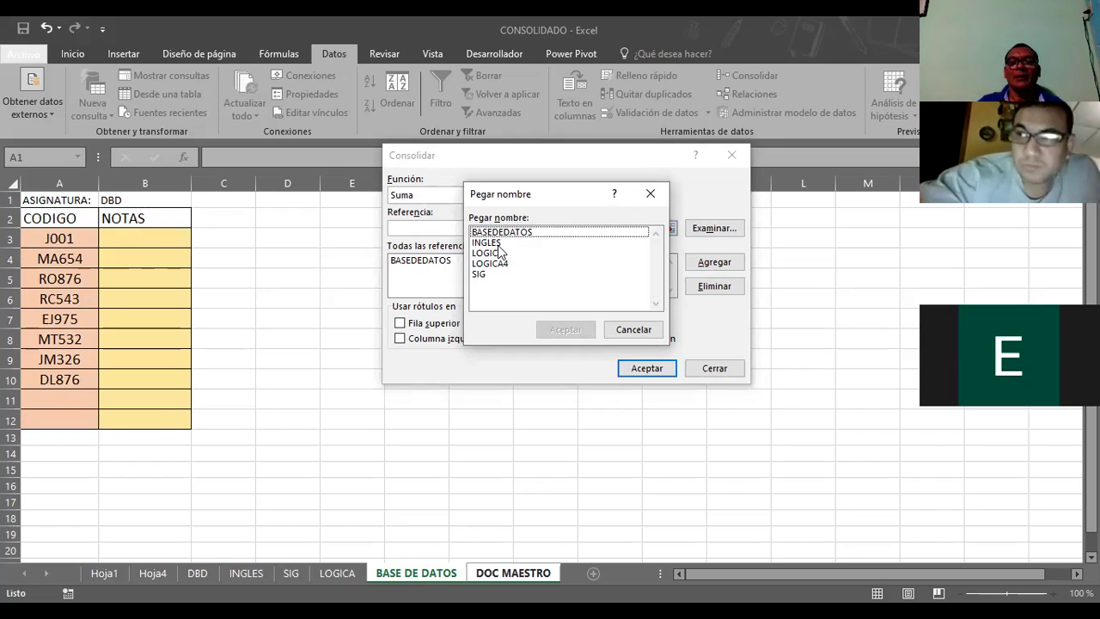
Add the INGLES named range to the consolidation references and clear the reference field
left_click(498, 243)
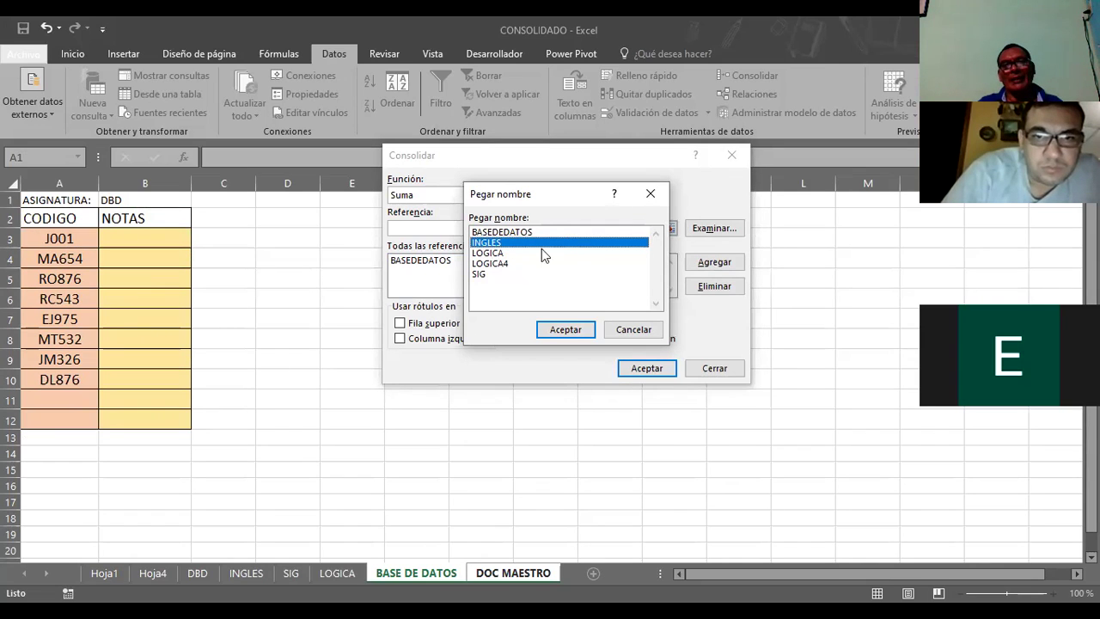
left_click(569, 337)
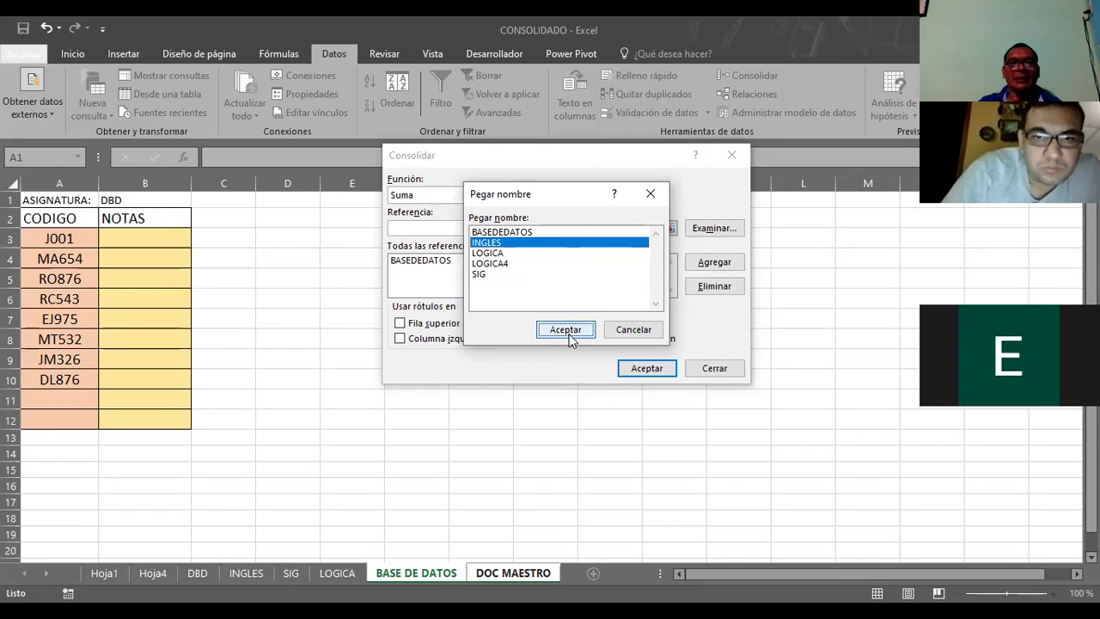
left_click(697, 269)
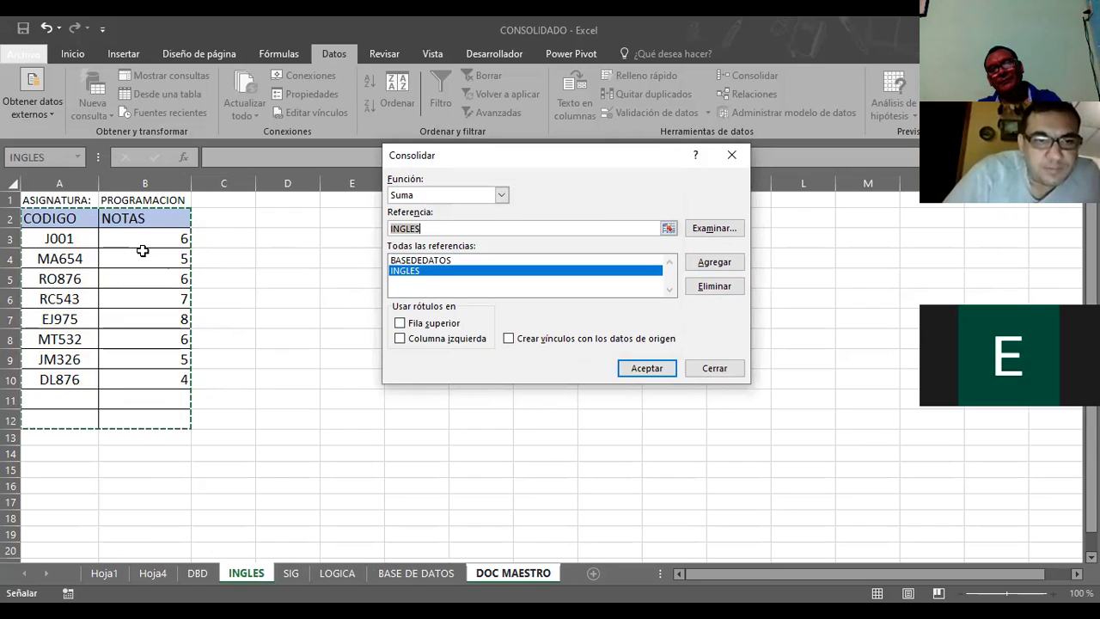
key("Delete")
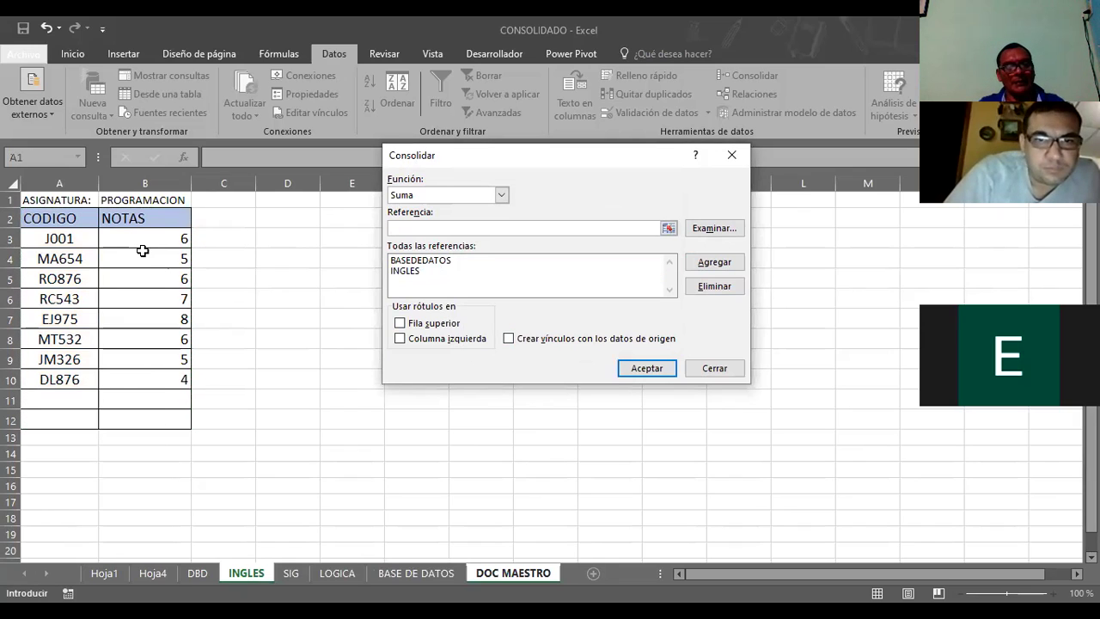
key("F3")
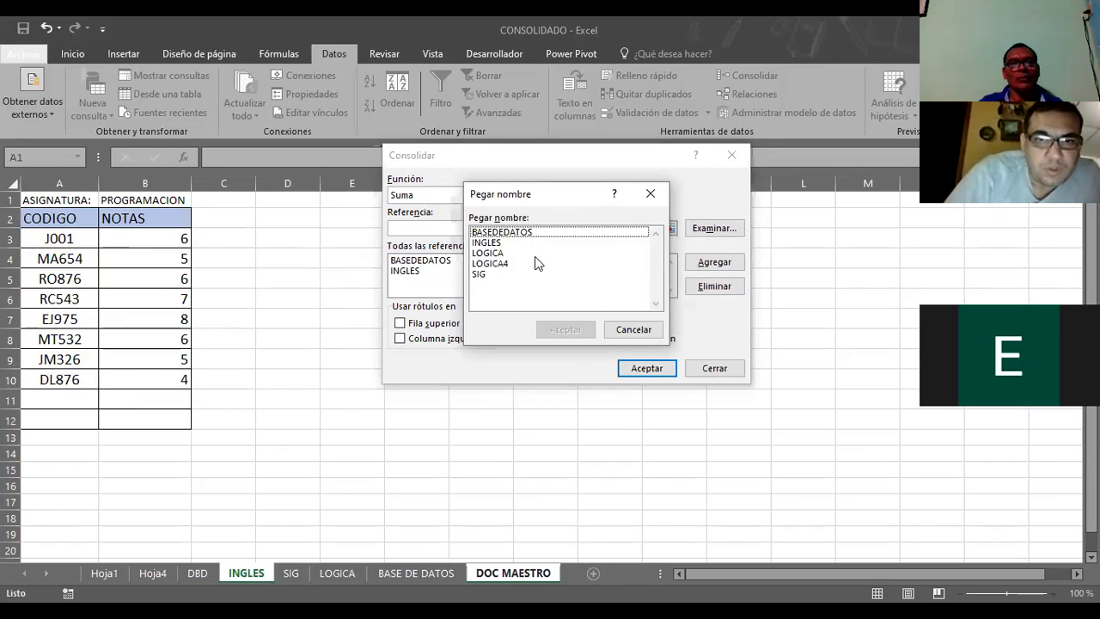
Insert LOGICA as the reference and enable Fila superior and Columna izquierda labels
left_click(496, 255)
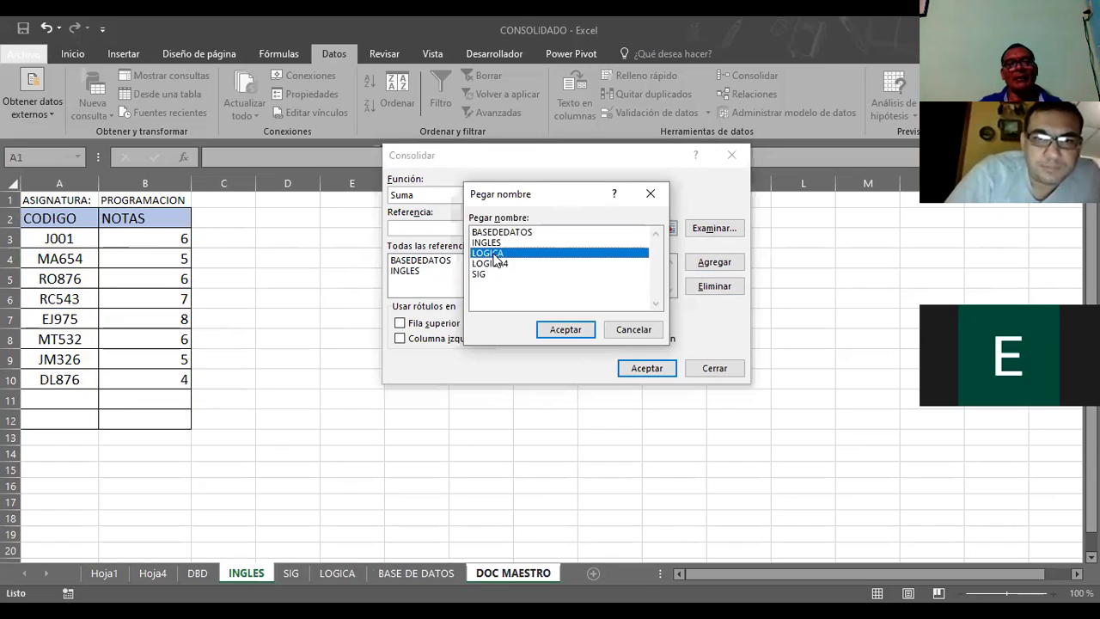
left_click(559, 331)
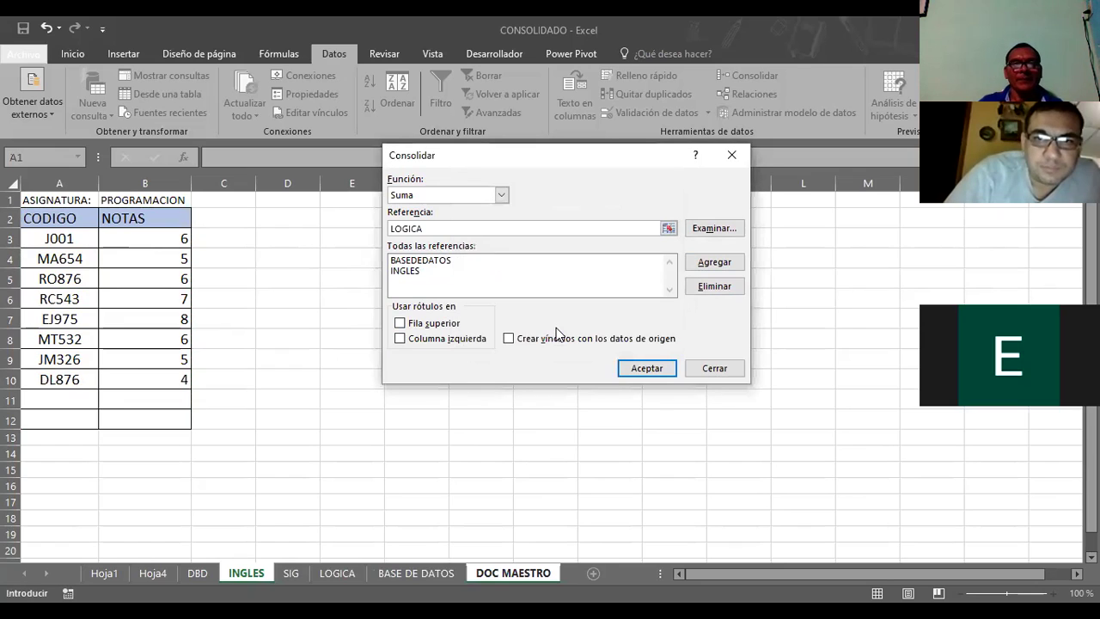
left_click(399, 337)
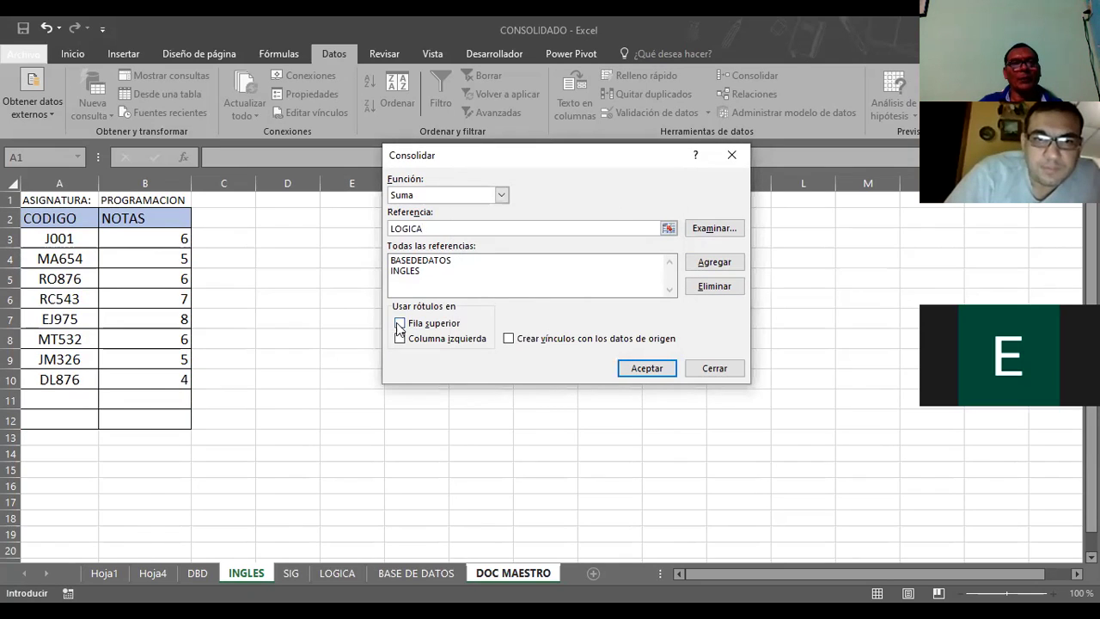
left_click(400, 323)
left_click(411, 340)
left_click(398, 338)
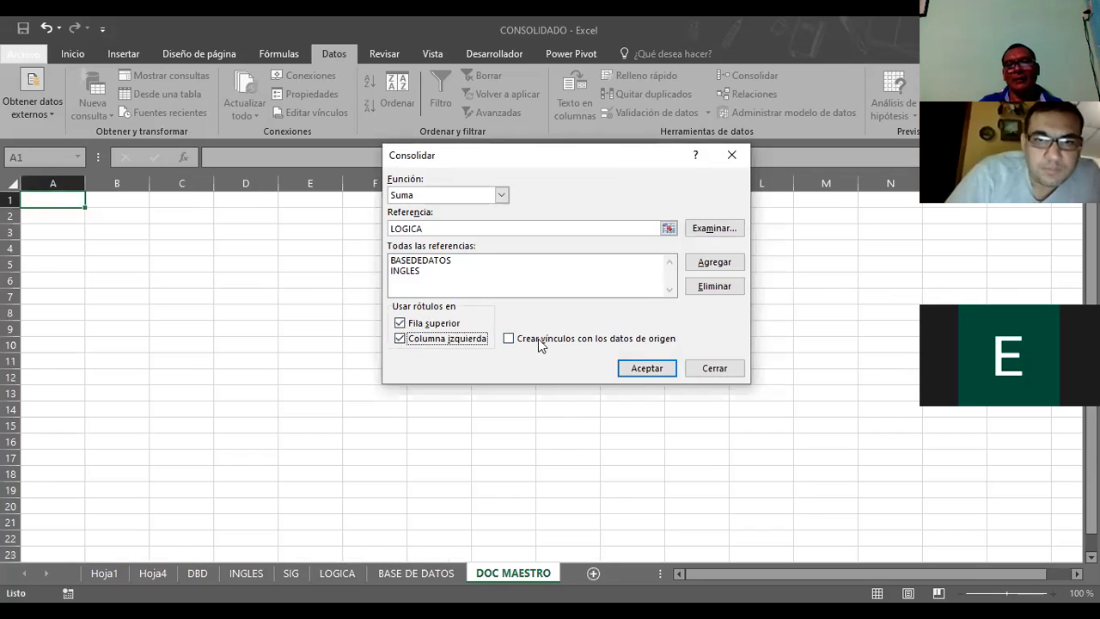
Run the consolidation, check codes J001–DL876 with NOTAS on DOC MAESTRO, then view INGLES
left_click(647, 369)
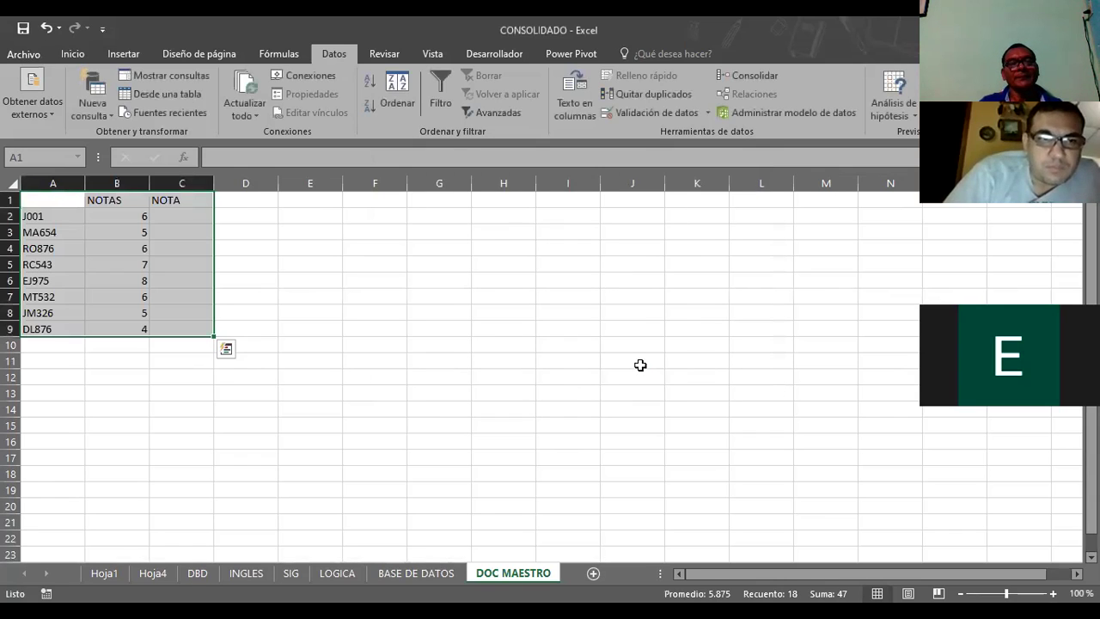
left_click(345, 260)
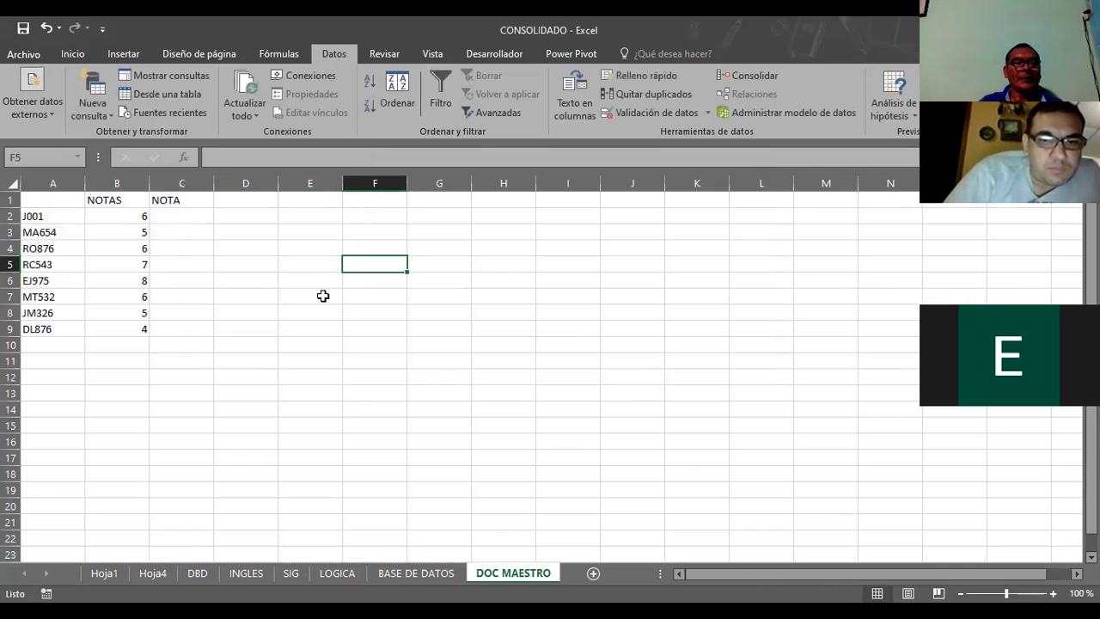
left_click(121, 218)
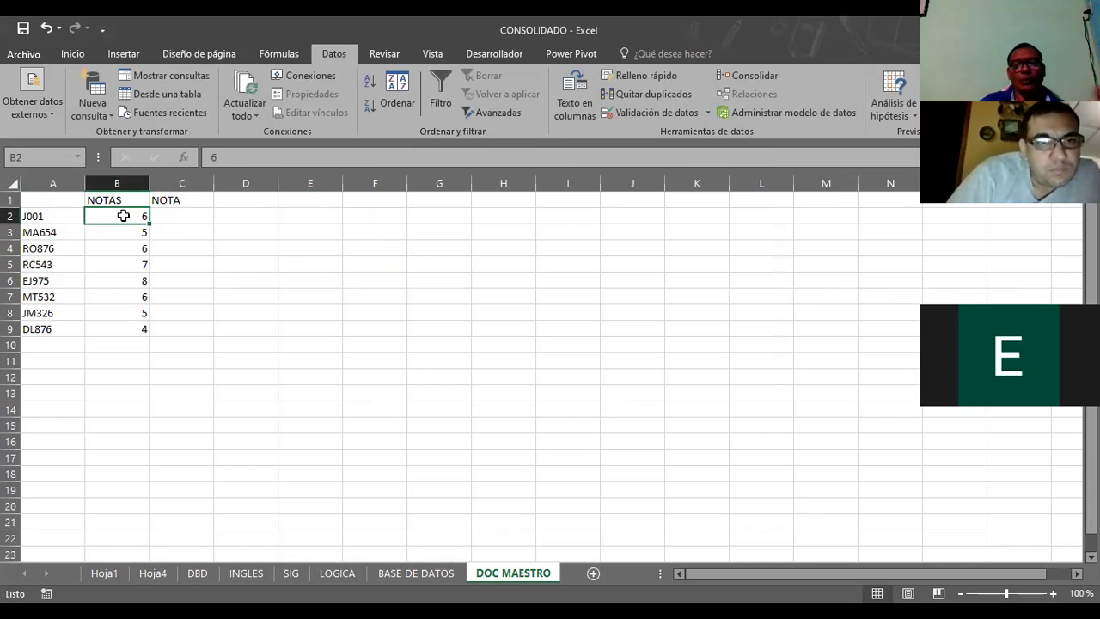
left_click(316, 220)
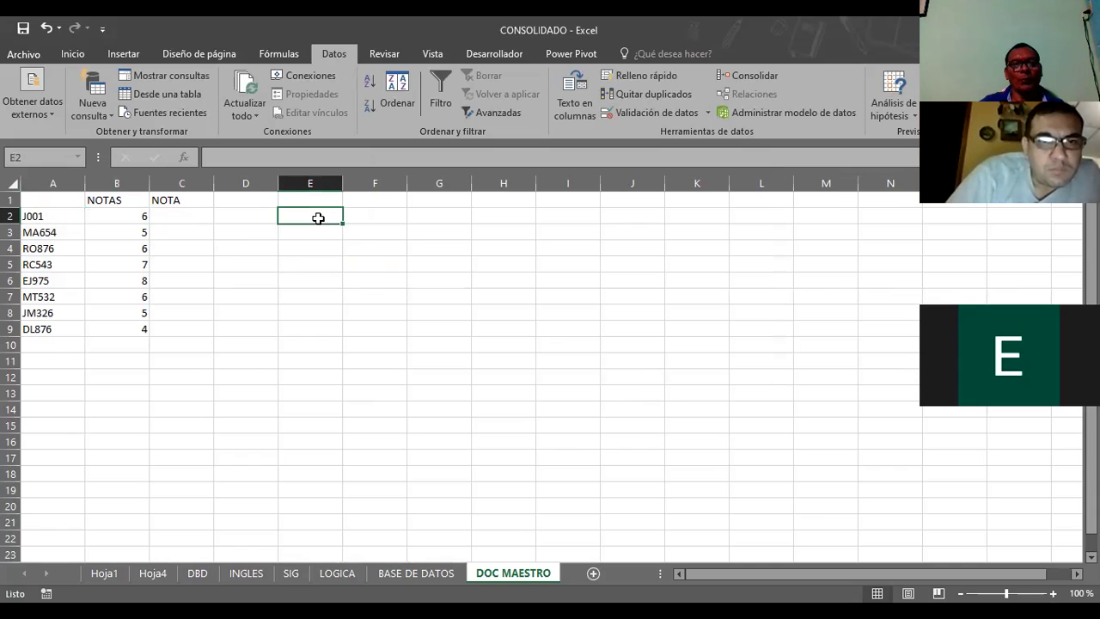
left_click(246, 578)
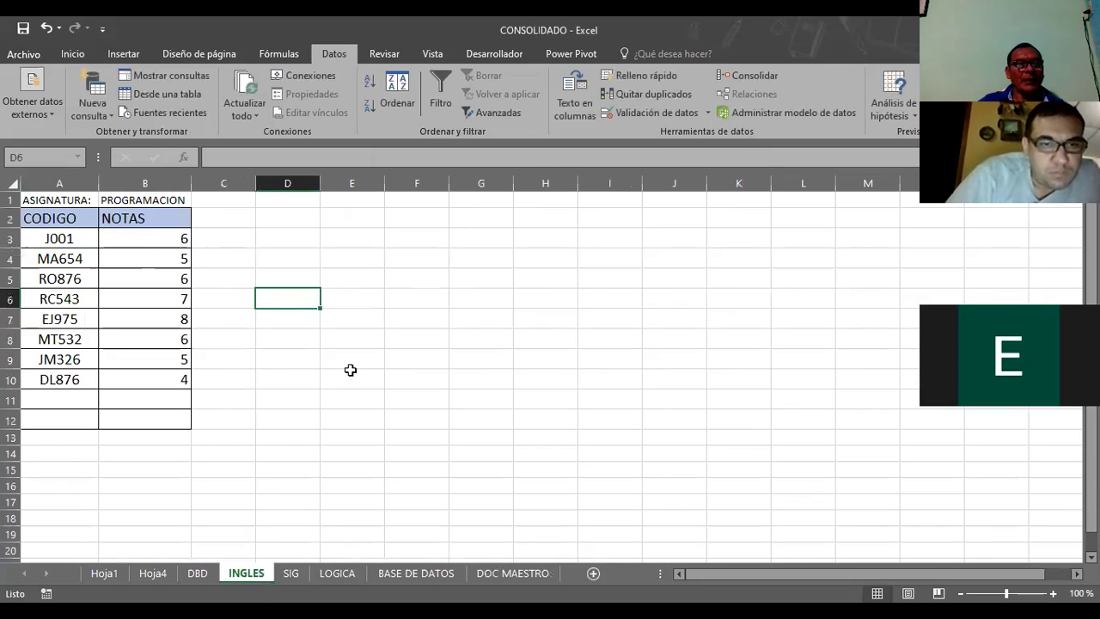
Enter 6 in cell E2 of DOC MAESTRO, then view the INGLES and SIG sheets
left_click(347, 242)
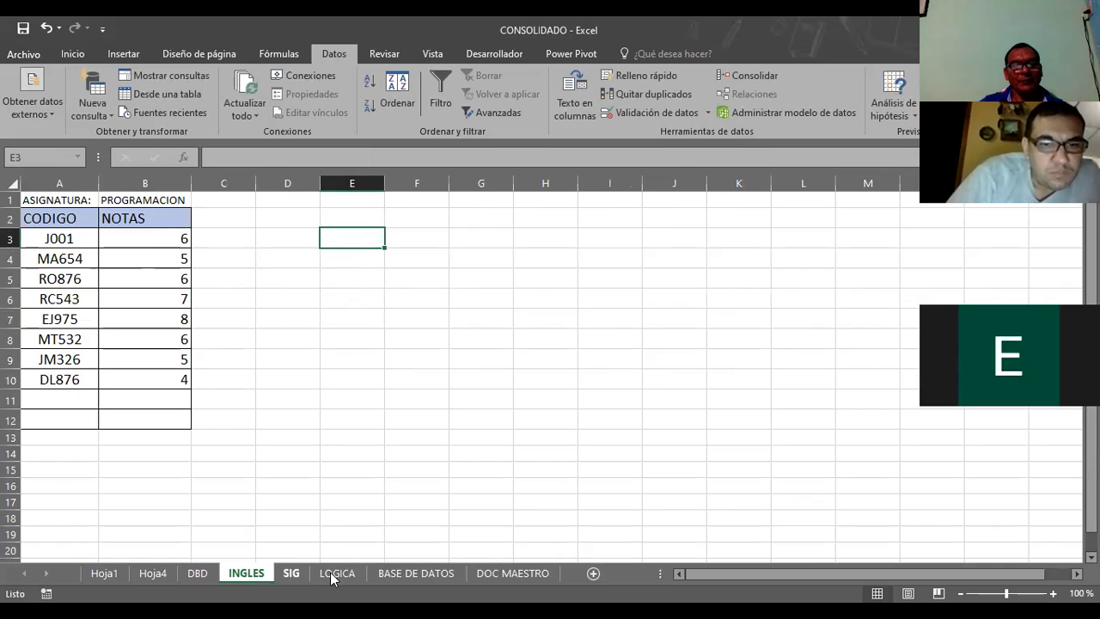
left_click(488, 576)
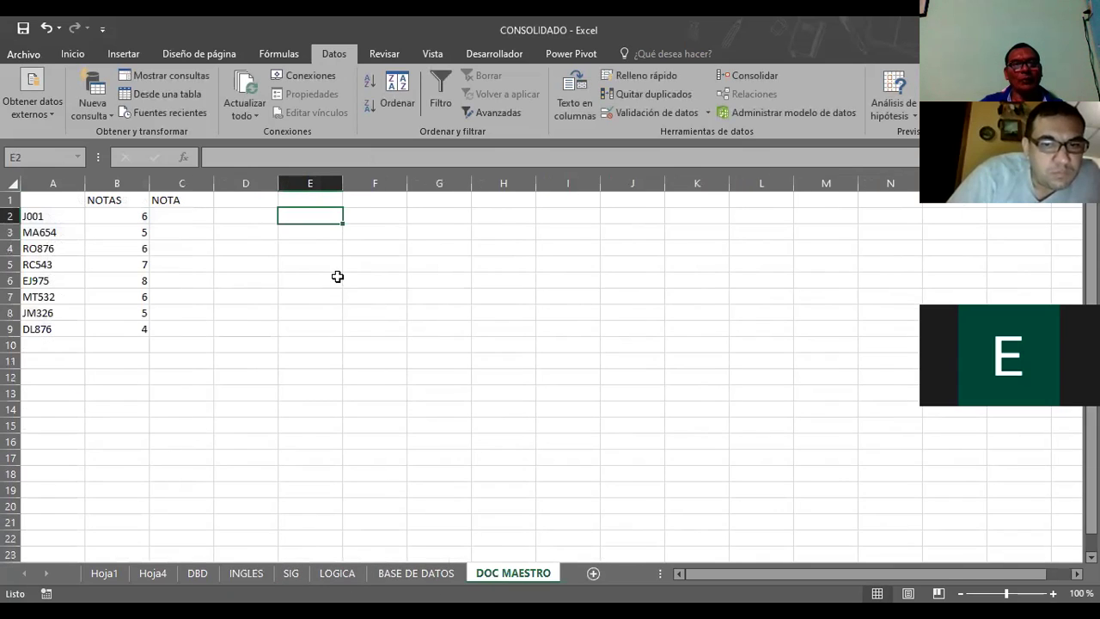
type("6")
left_click(418, 236)
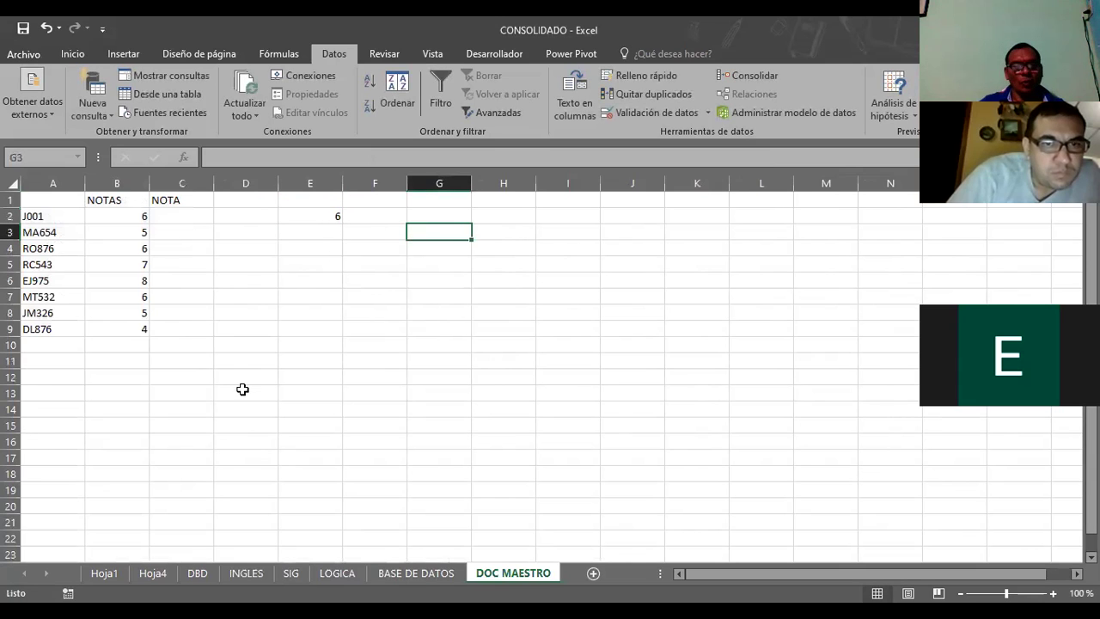
left_click(257, 574)
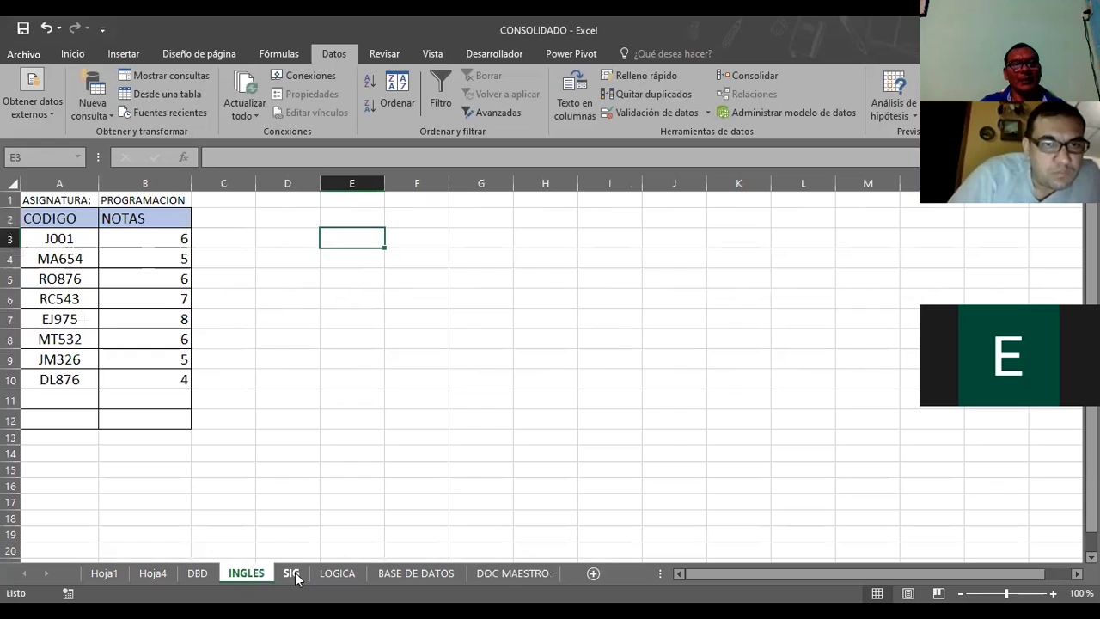
left_click(292, 574)
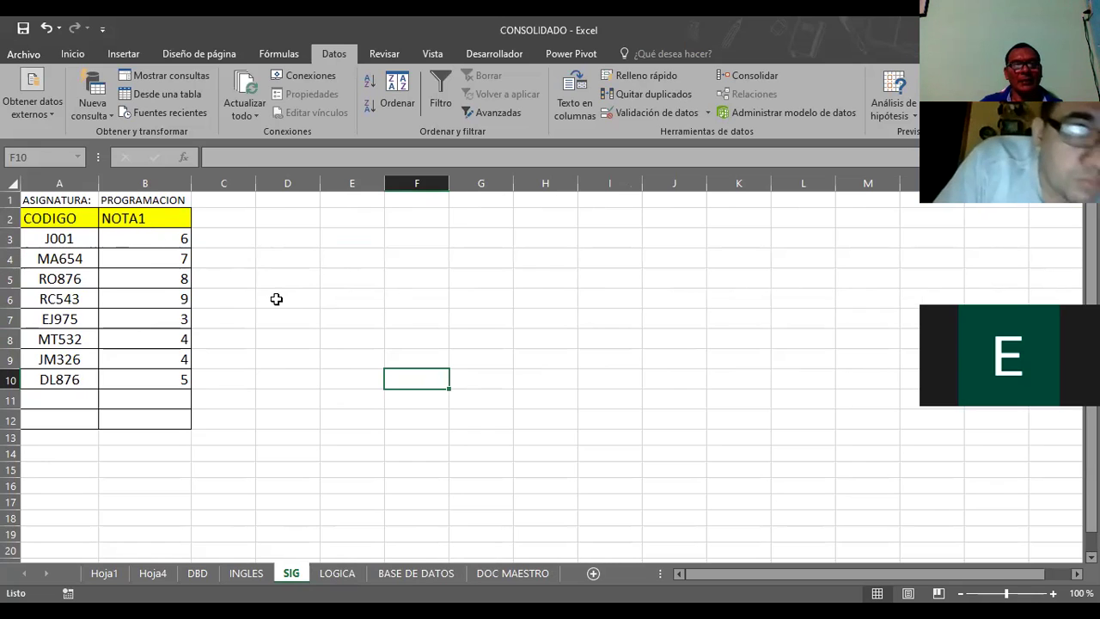
Enter 6 in cell F2 of DOC MAESTRO, then view the LOGICA sheet
left_click(419, 577)
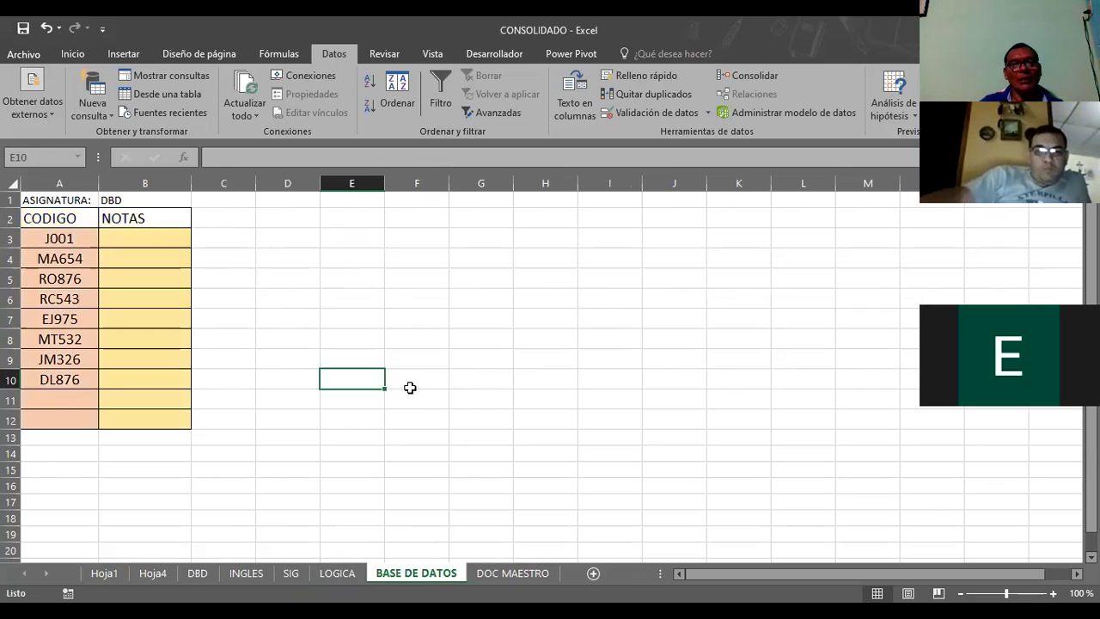
left_click(474, 577)
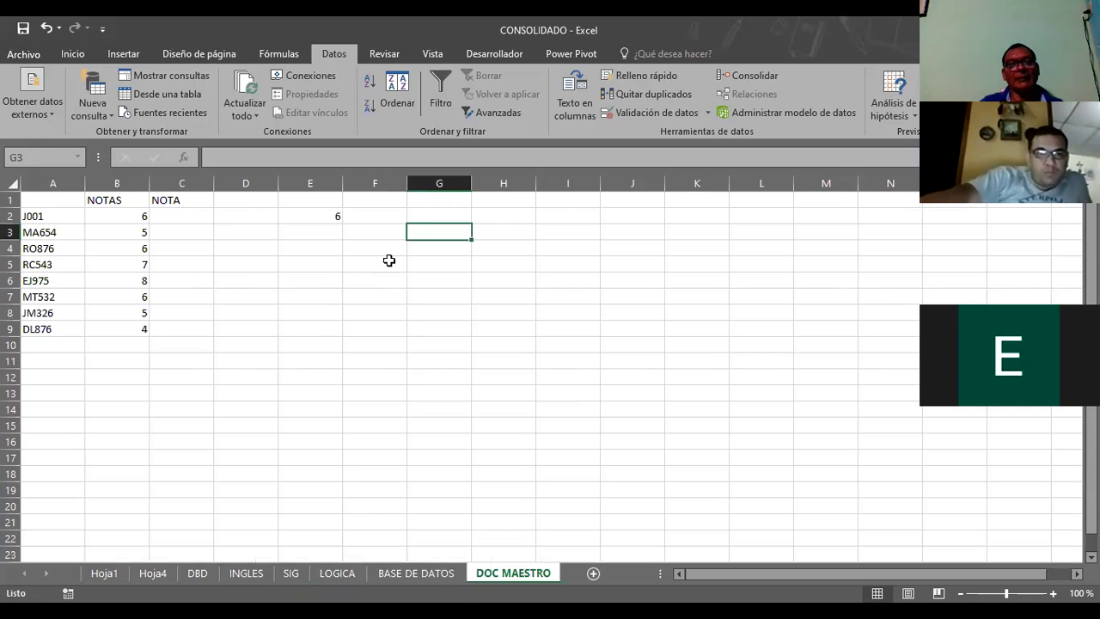
left_click(393, 214)
type("6")
left_click(482, 265)
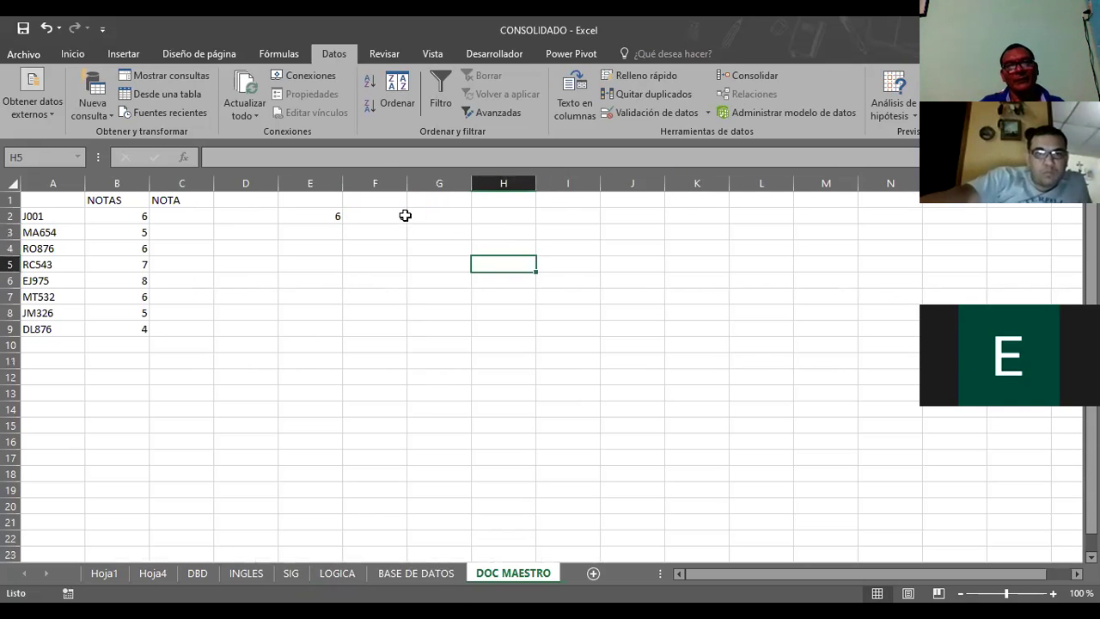
left_click(438, 221)
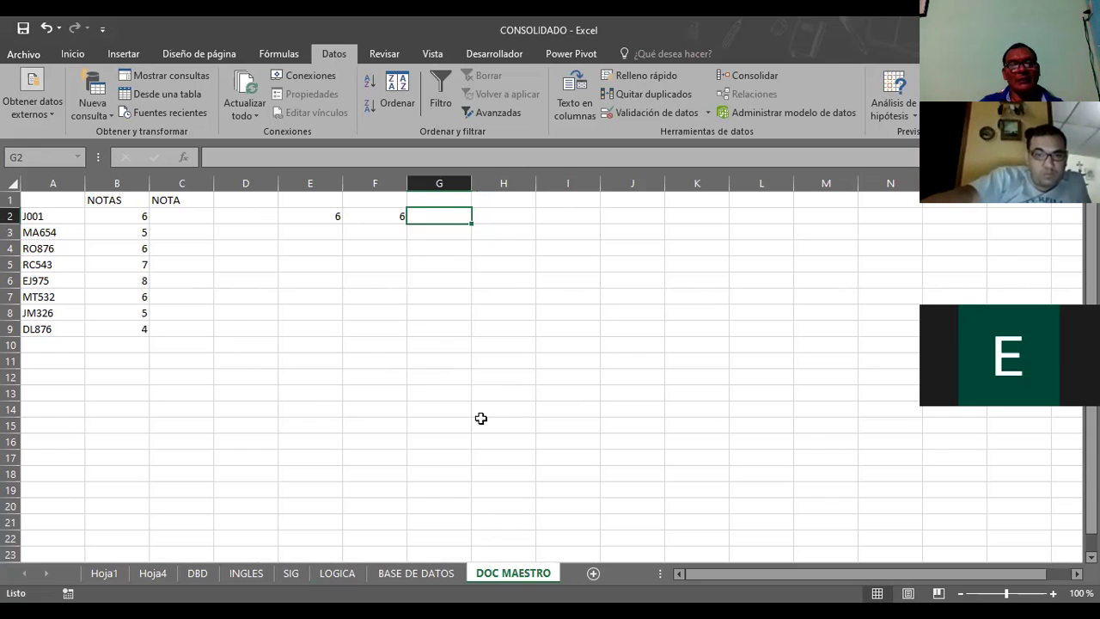
left_click(333, 574)
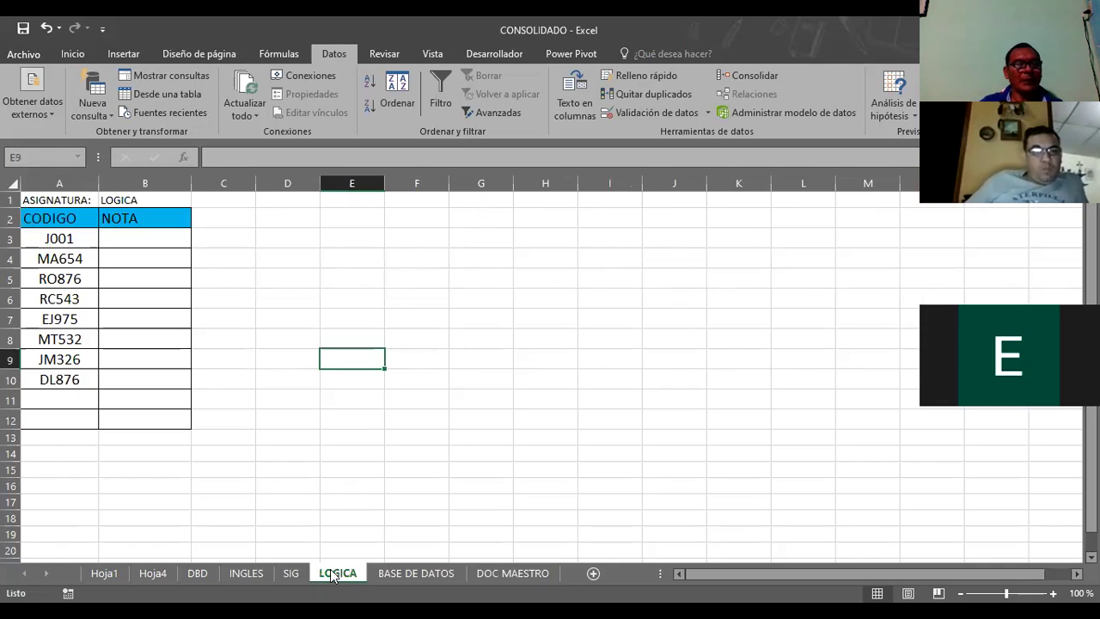
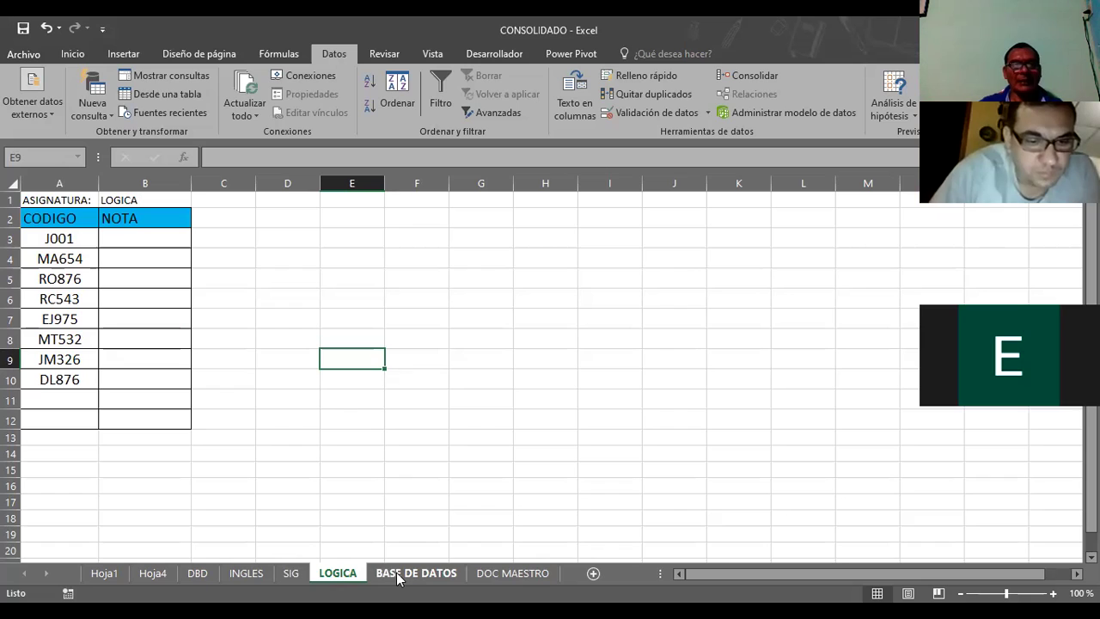
Select grade cell B3 on LOGICA, then go to the DOC MAESTRO sheet
left_click(148, 234)
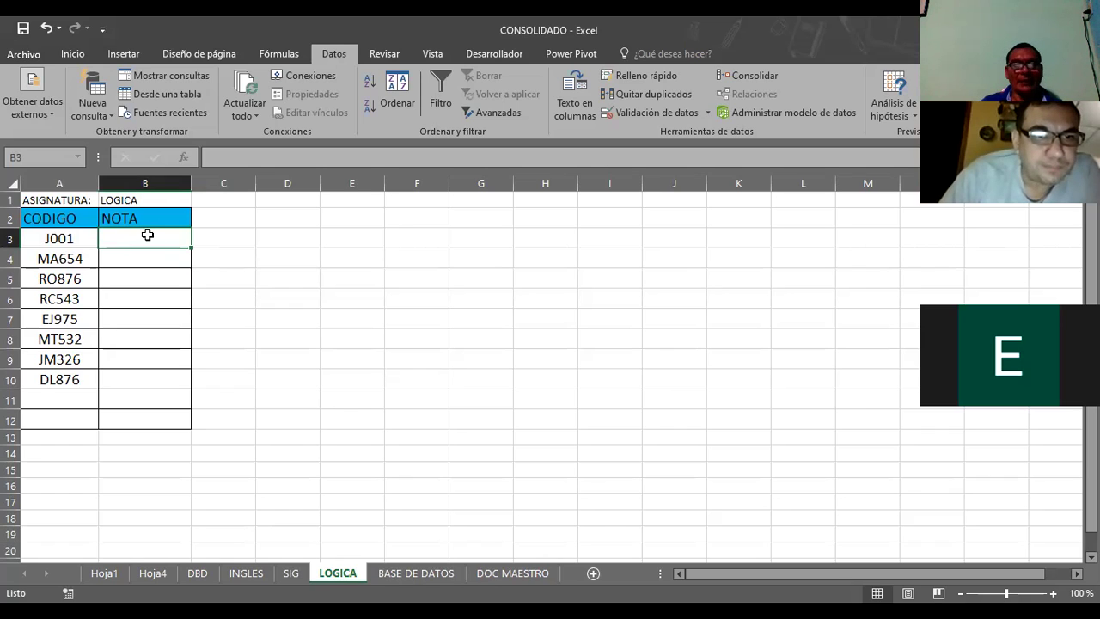
left_click(499, 573)
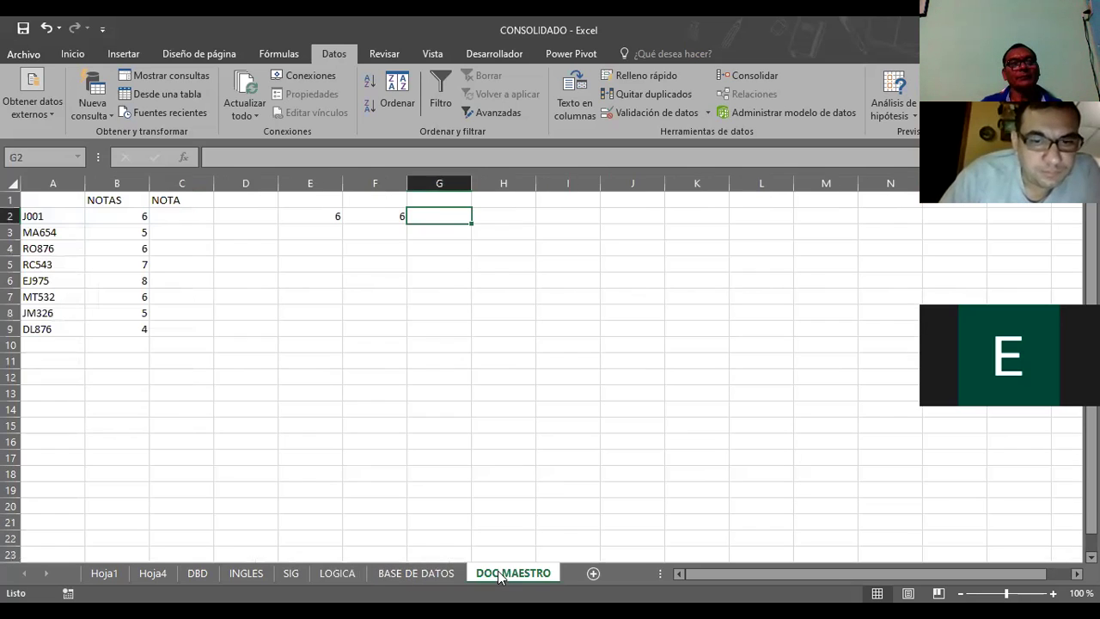
On DOC MAESTRO, clear the stray 6s in E2 and F2 and the extra NOTA heading in C1
left_click(126, 220)
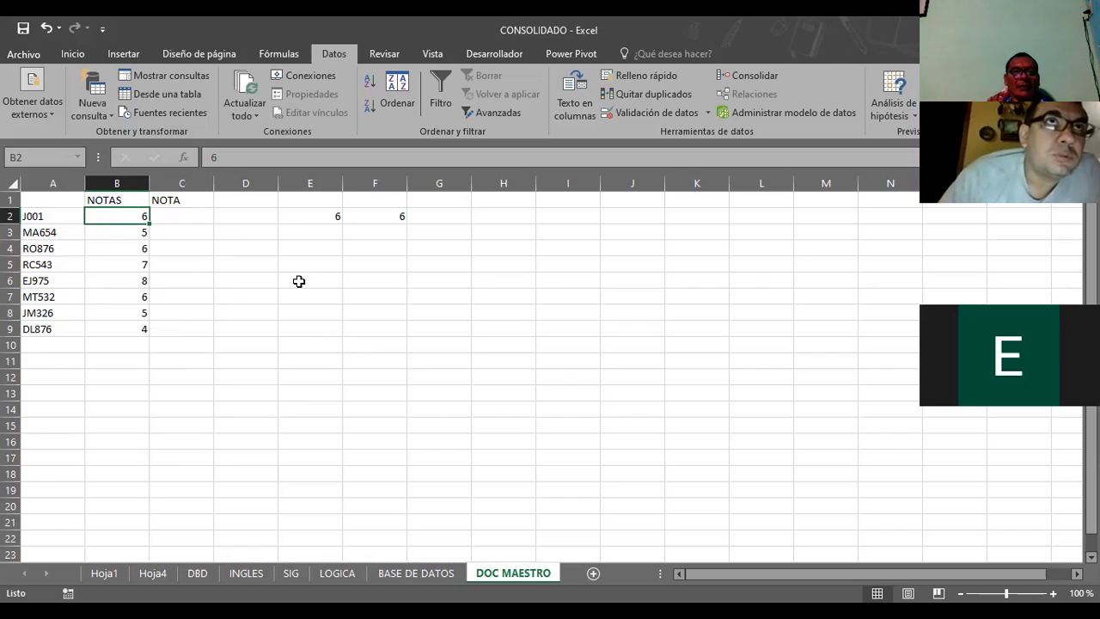
left_click(319, 216)
key("Delete")
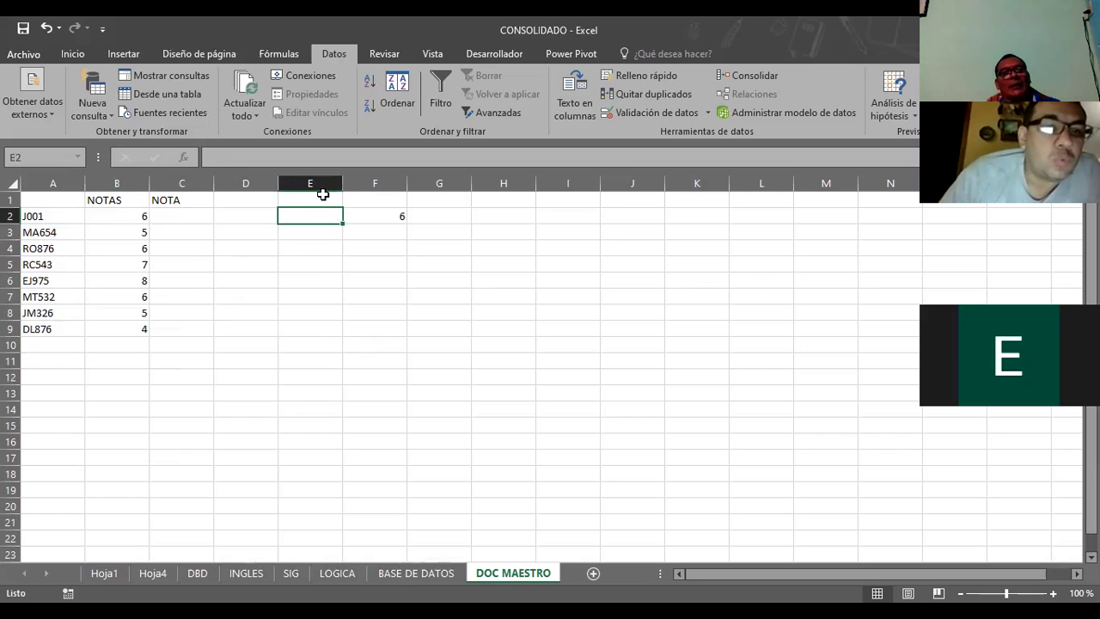
left_click(369, 215)
key("Delete")
left_click(184, 200)
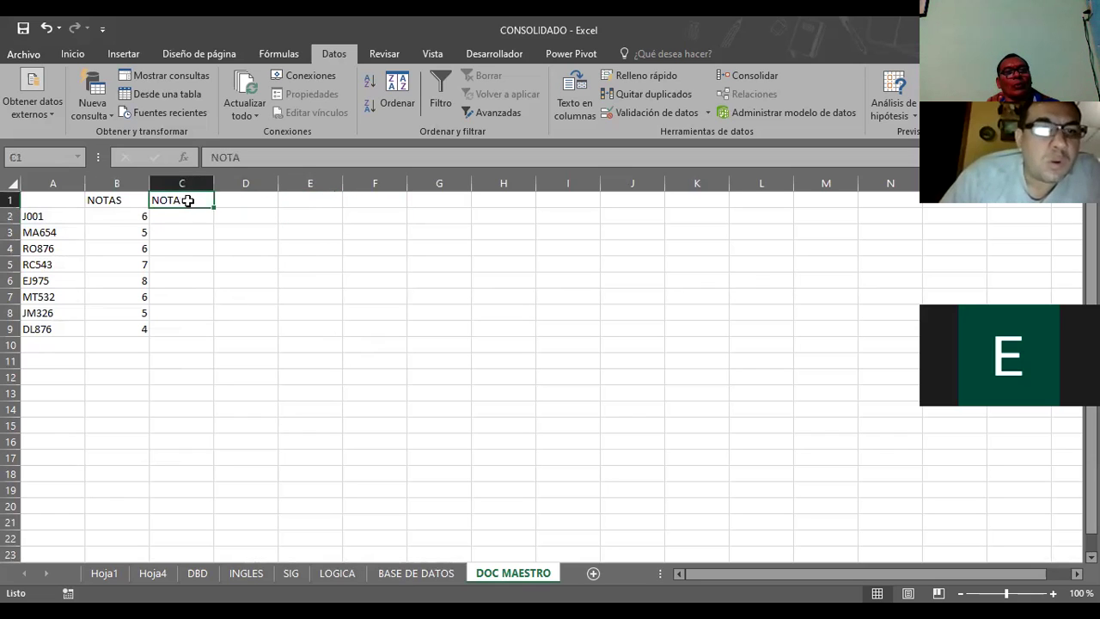
key("Delete")
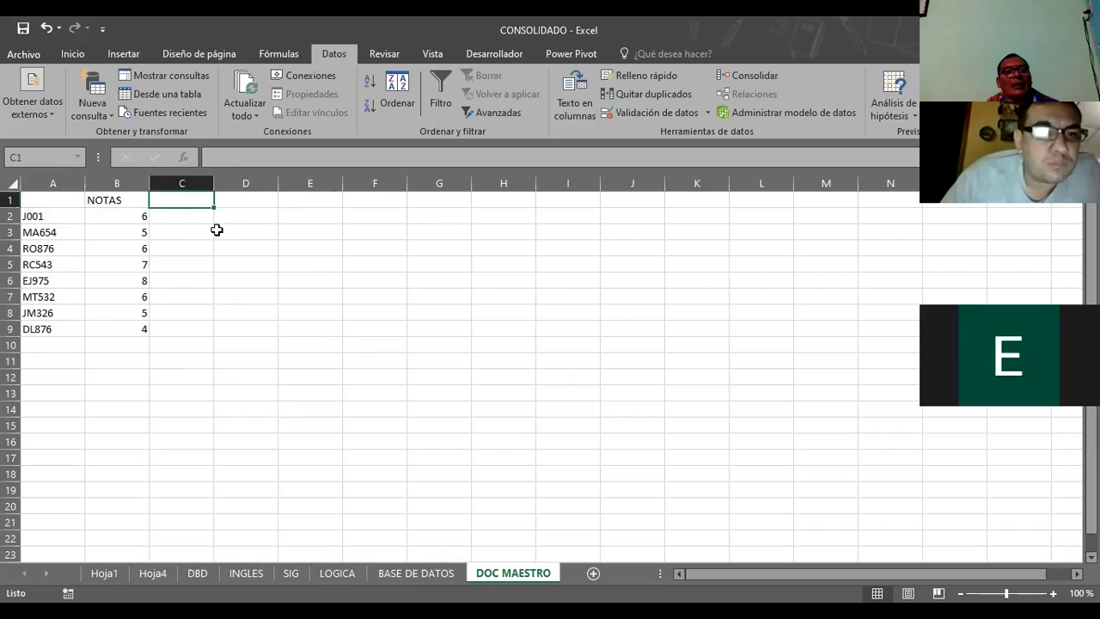
left_click(303, 297)
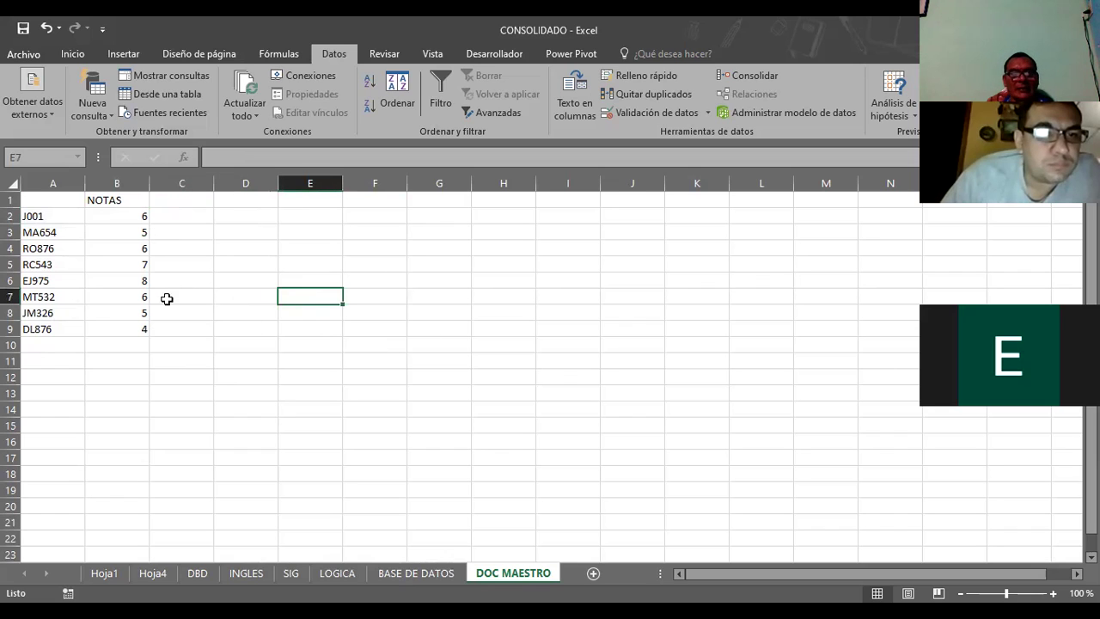
Delete rows 1–9 to empty DOC MAESTRO, then return to the LOGICA sheet
left_click(36, 201)
left_click_drag(52, 200, 215, 368)
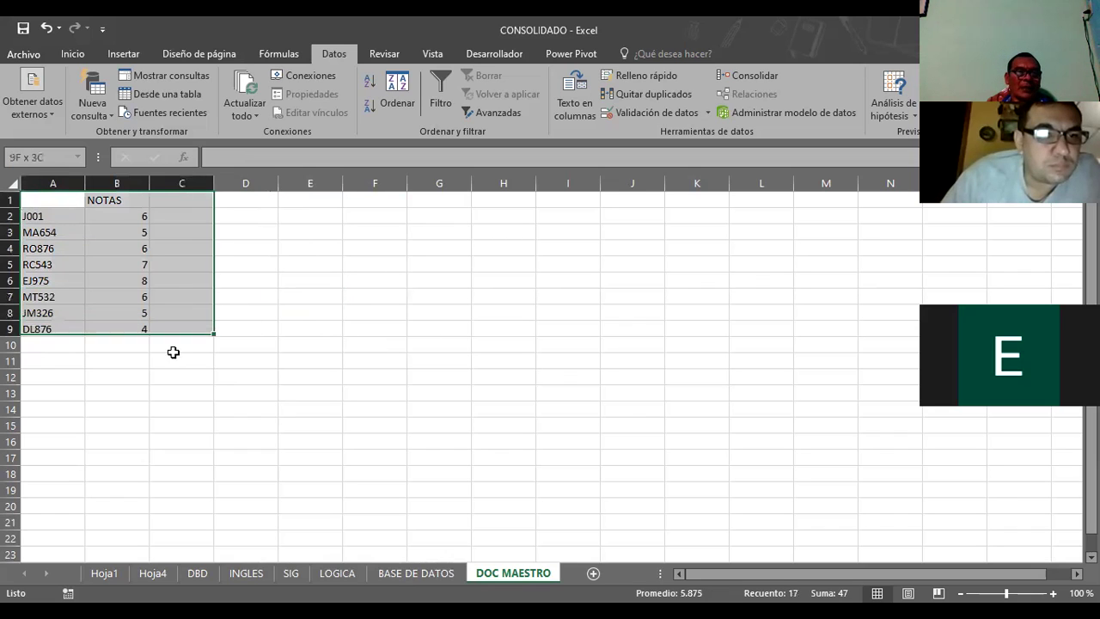
right_click(10, 200)
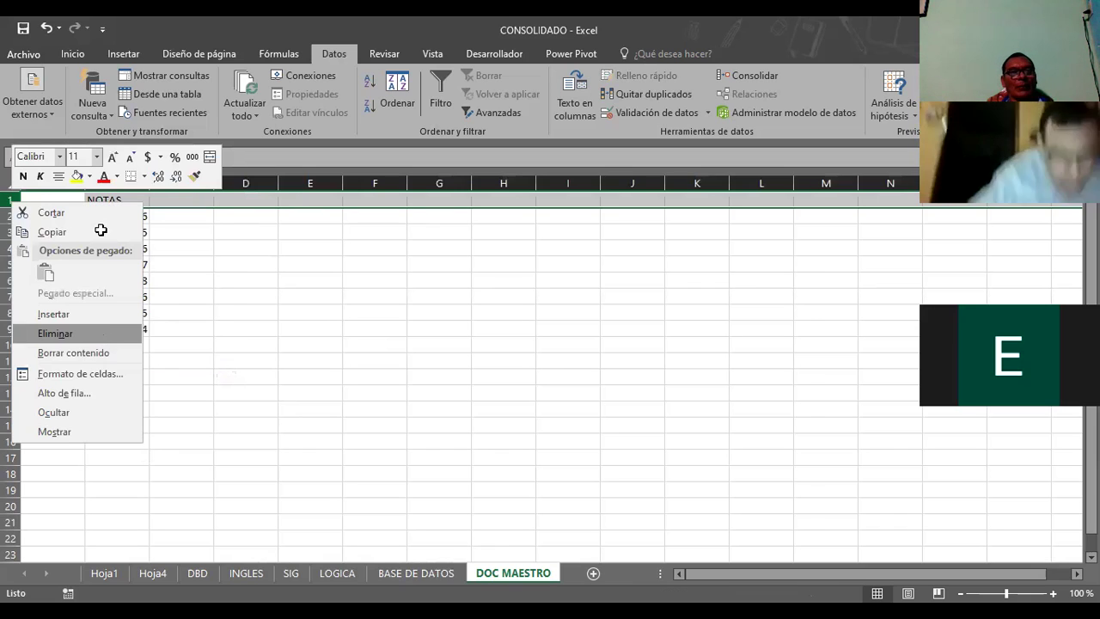
left_click(51, 332)
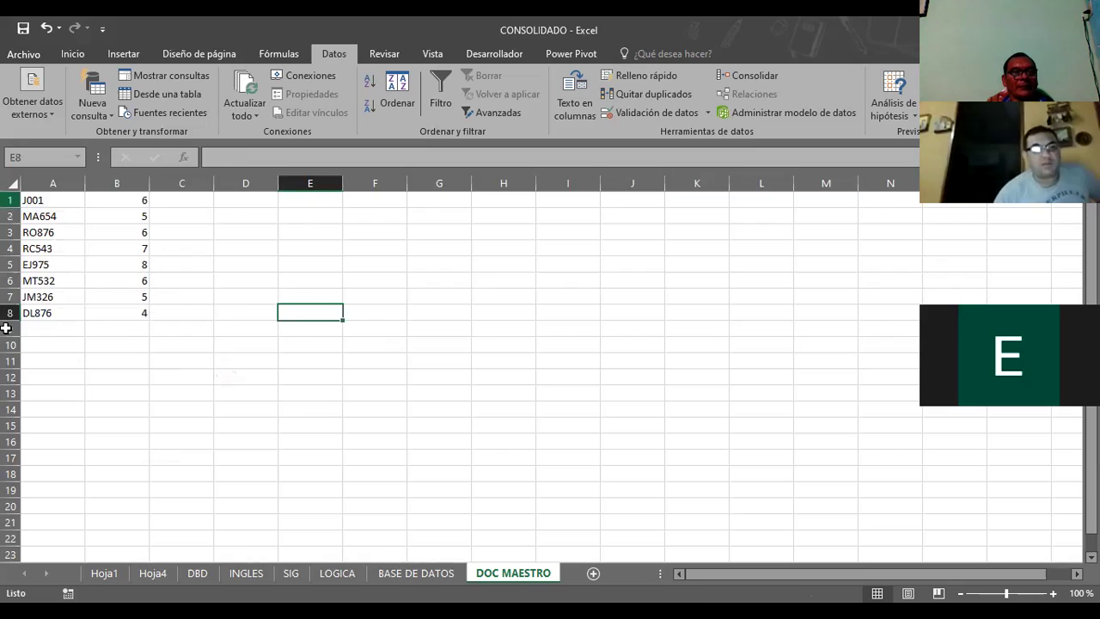
left_click_drag(11, 201, 11, 329)
right_click(74, 444)
left_click(74, 442)
left_click(63, 200)
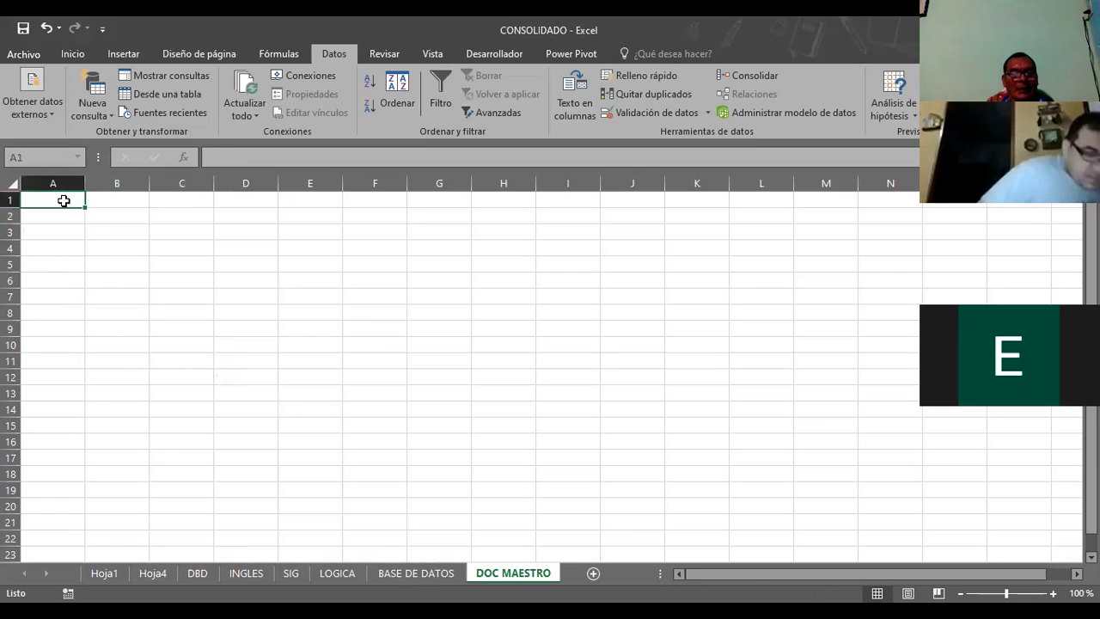
left_click(335, 574)
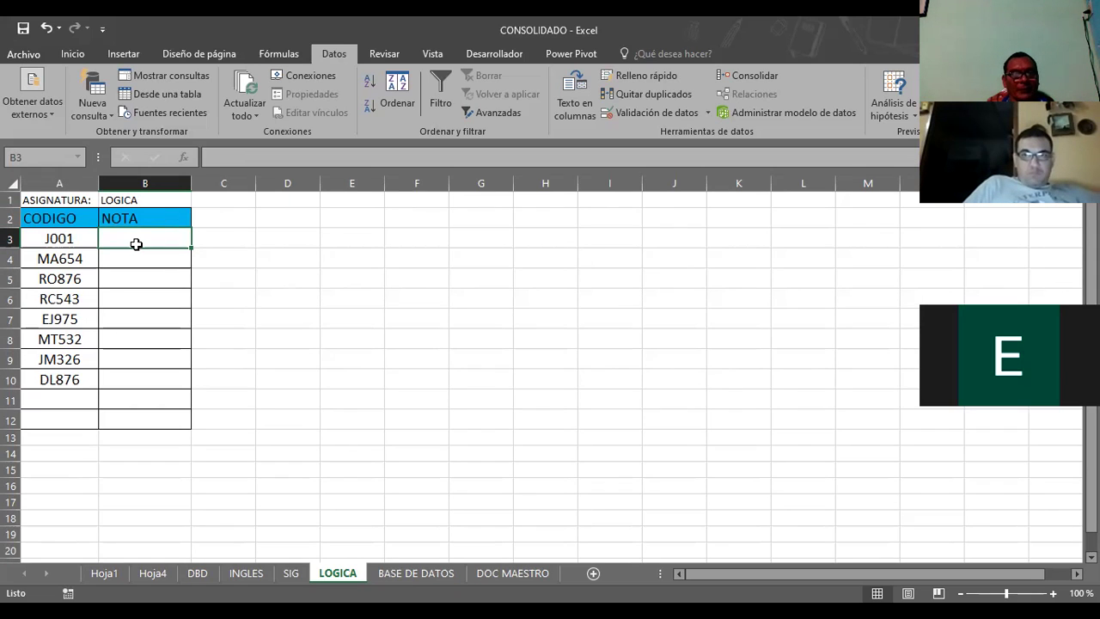
Enter the grades 5, 7, 8, 9, 5, 6, 7, 6 into LOGICA cells B3:B10
type("5")
key("Tab")
type("6")
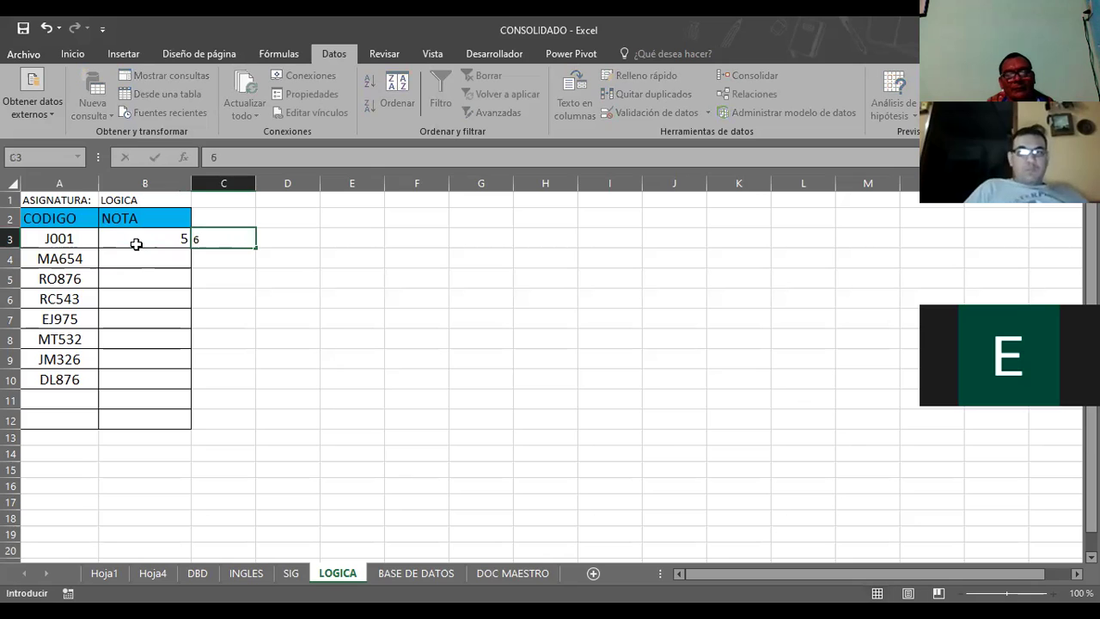
key("Escape")
left_click(135, 244)
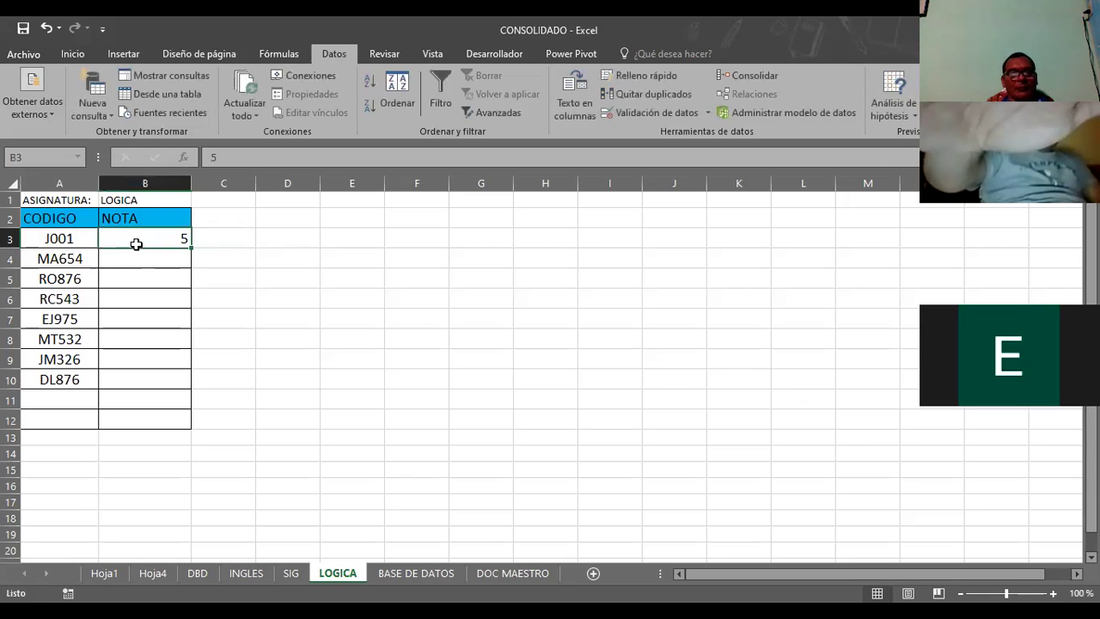
key("Down")
type("7 8 9")
key("Return")
type("5 6 7 6")
key("ctrl+Return")
key("Return")
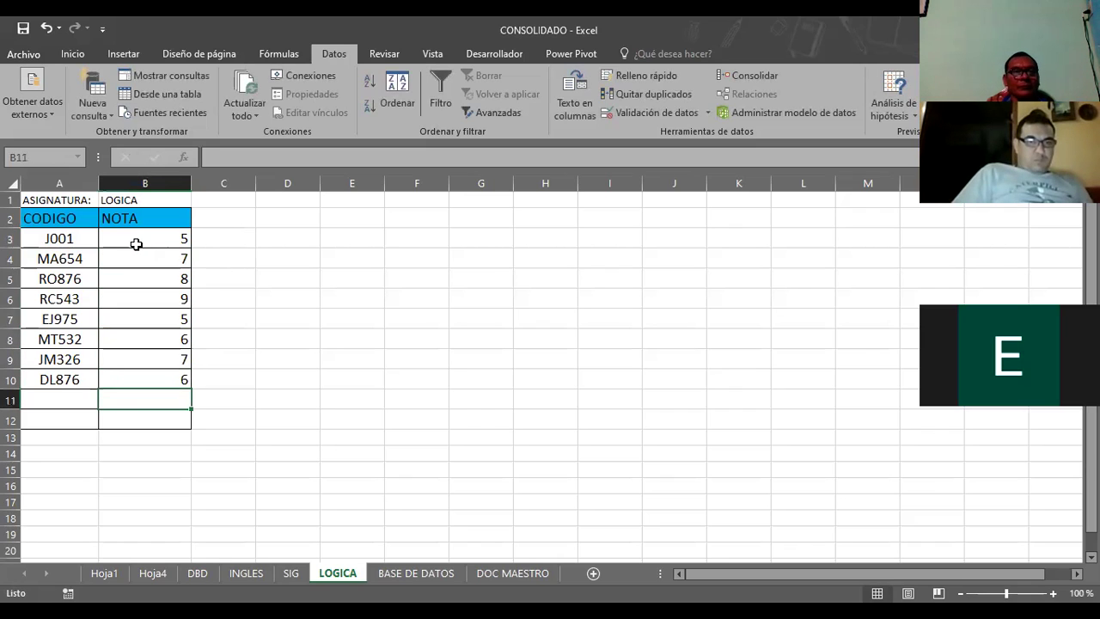
Rename the SIG grade heading in B2 from NOTA1 to NOTA
left_click(296, 579)
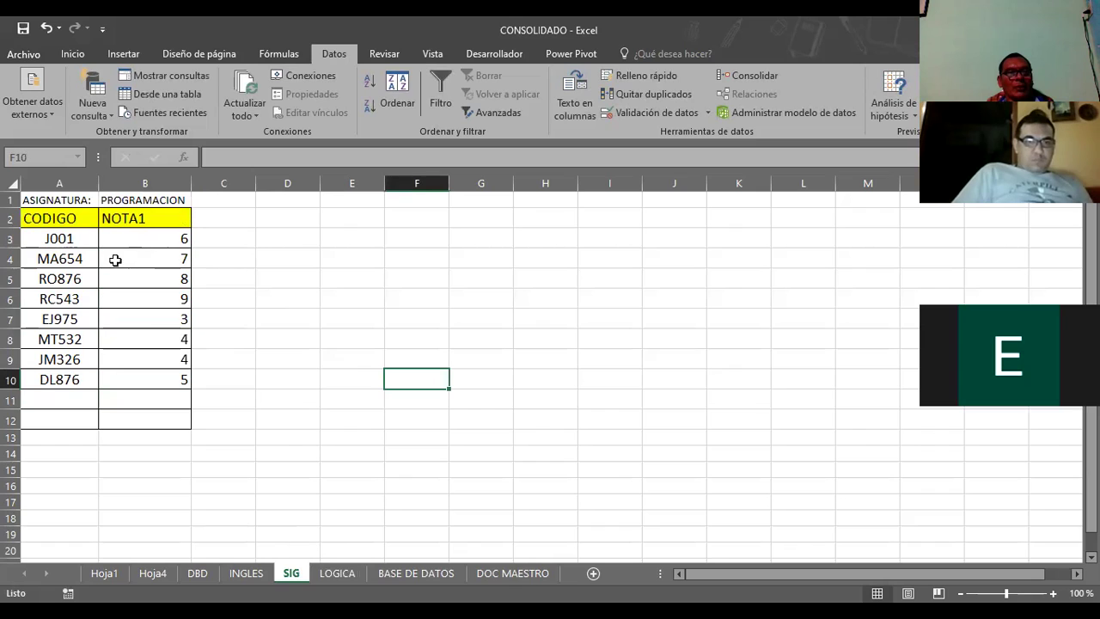
left_click(332, 581)
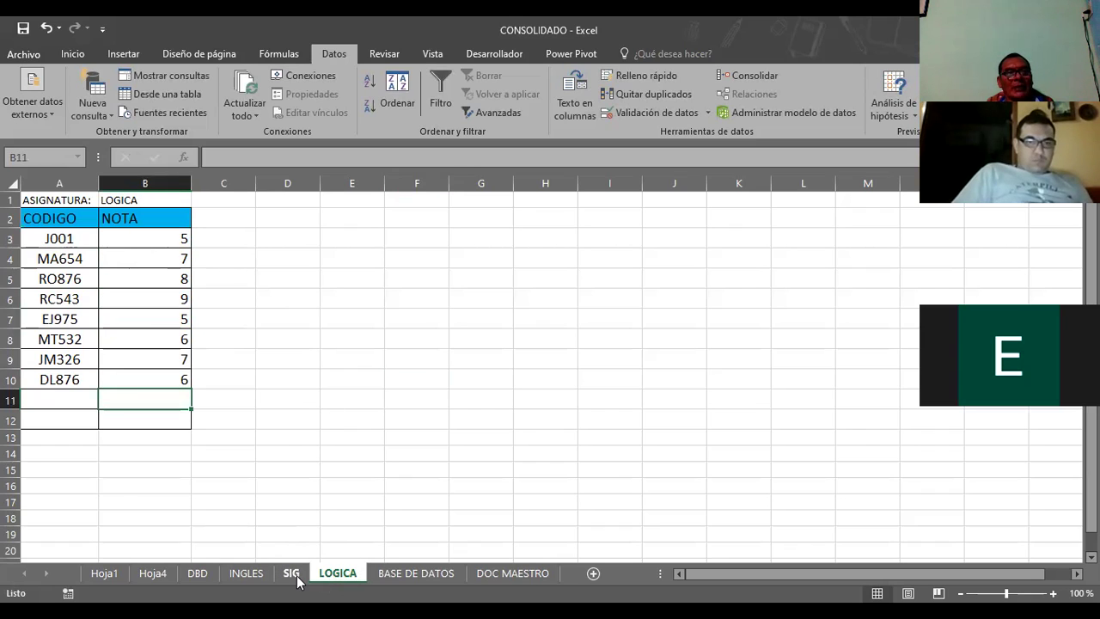
left_click(297, 575)
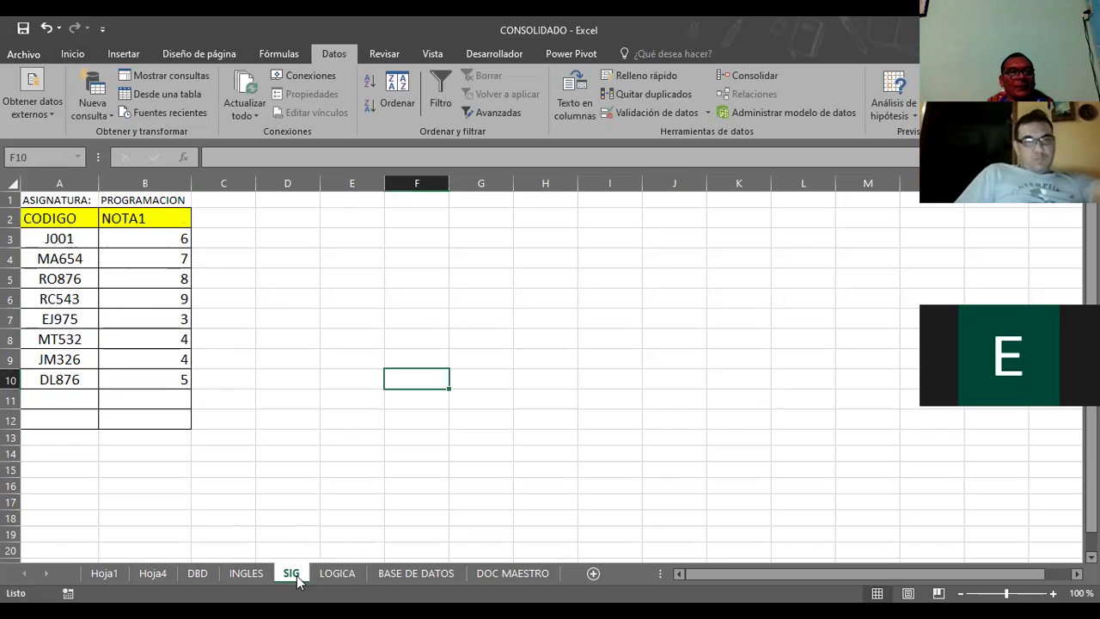
left_click(160, 221)
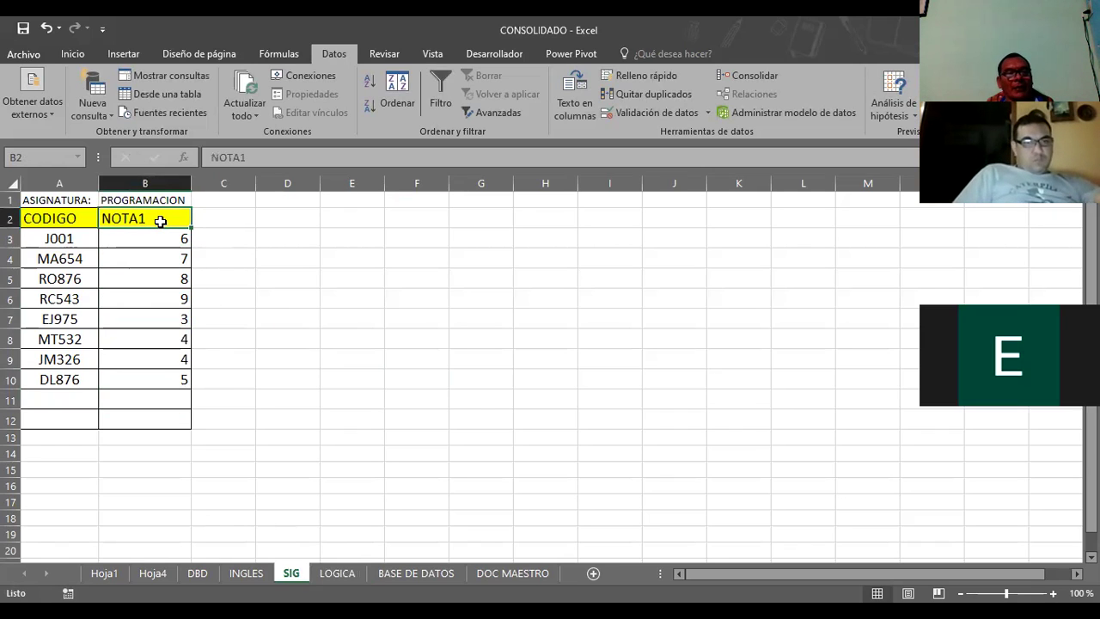
double_click(161, 220)
key("BackSpace")
key("Return")
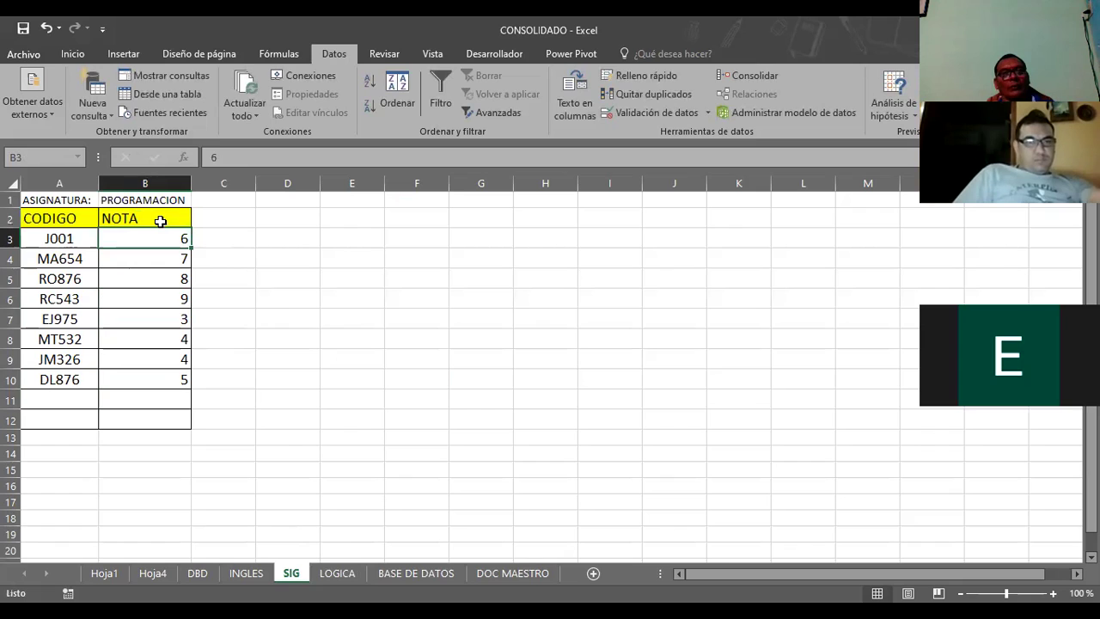
Change the INGLES grade heading in B2 from NOTAS to NOTA
left_click(245, 572)
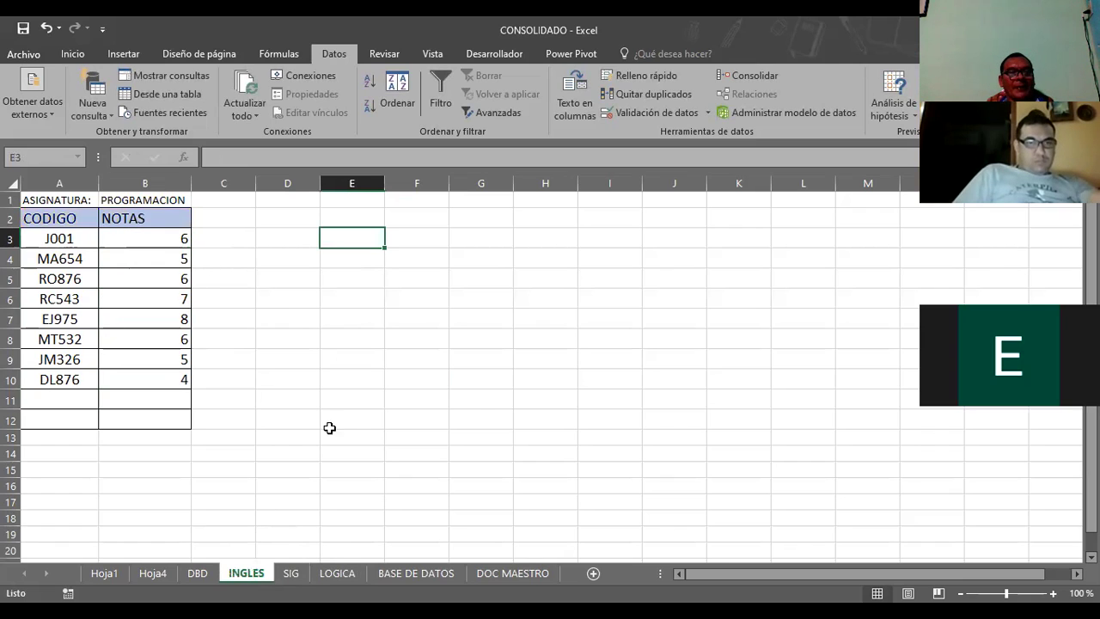
left_click(291, 573)
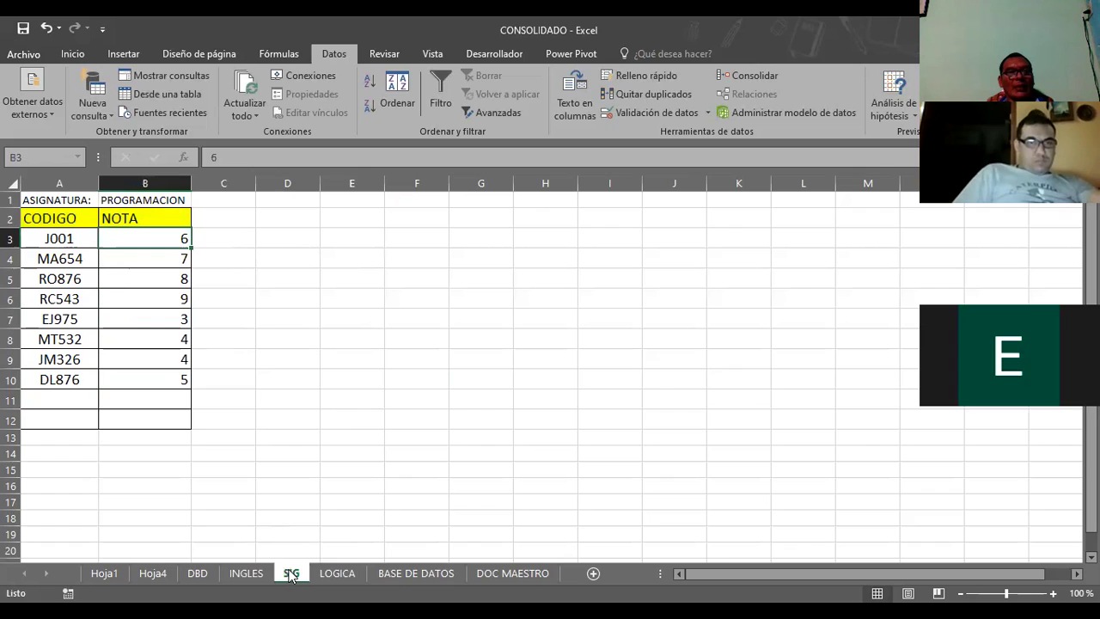
left_click(336, 573)
left_click(246, 575)
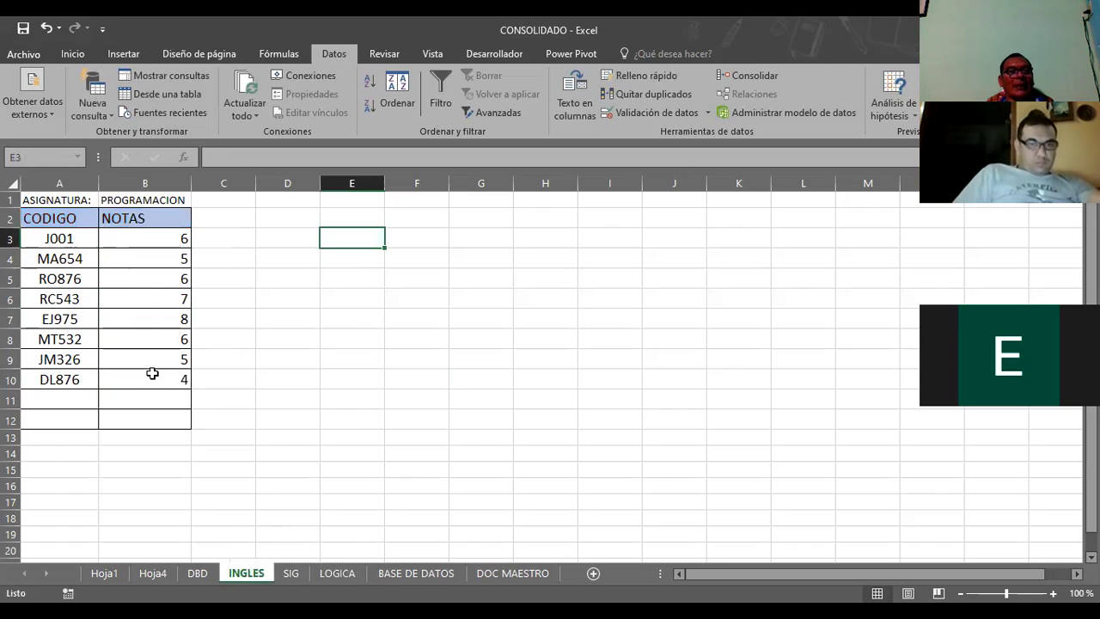
left_click(164, 219)
double_click(166, 219)
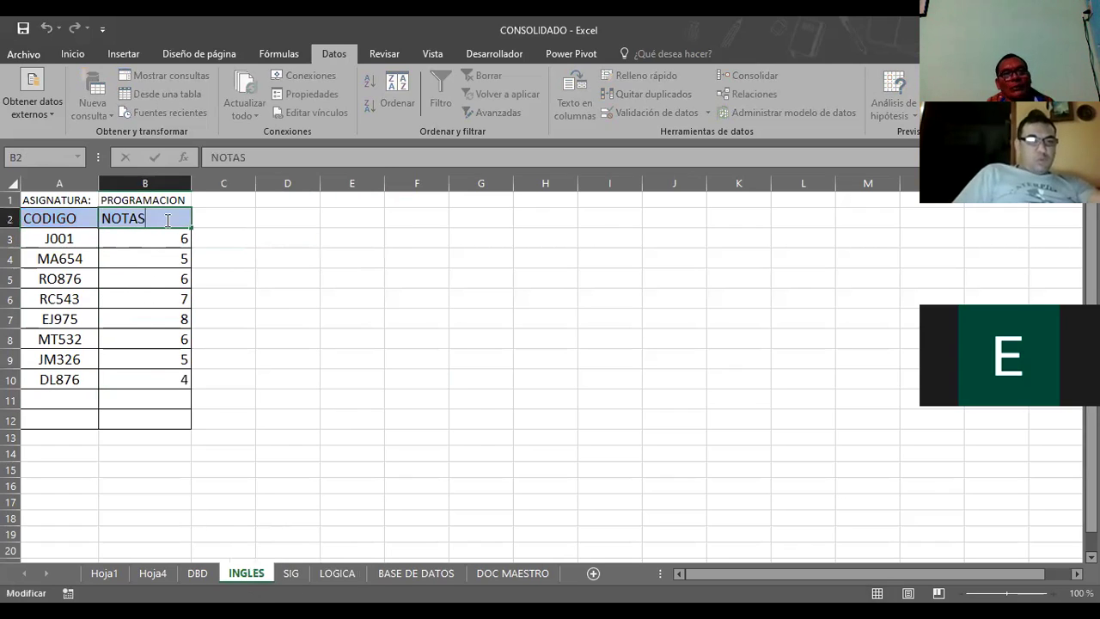
key("Return")
left_click(289, 249)
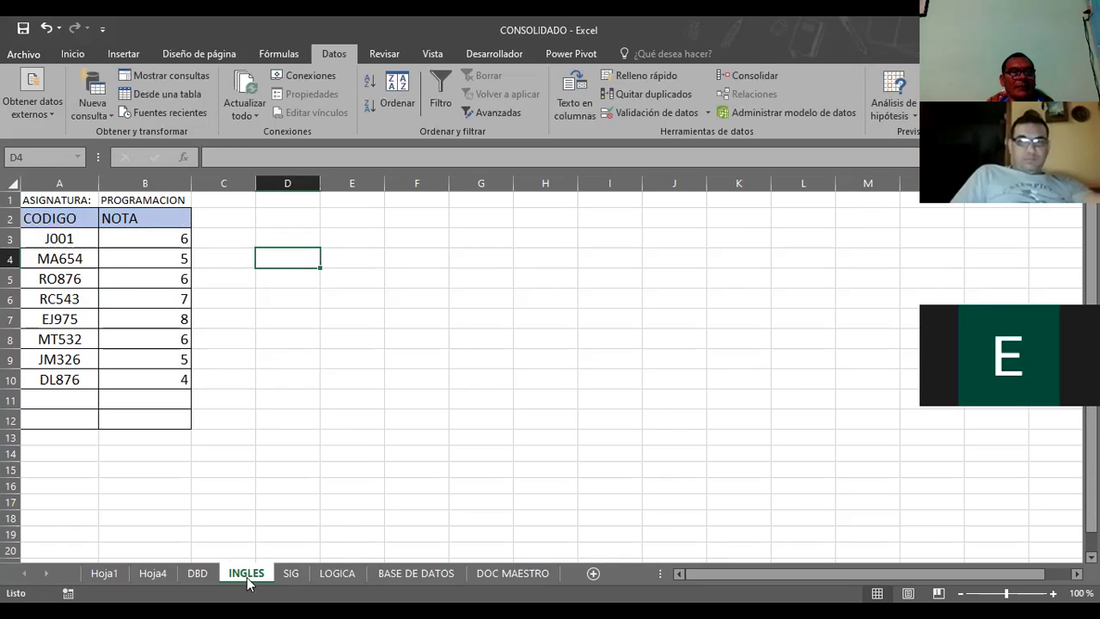
Compare the headings on SIG, INGLES and LOGICA, then return to the blank DOC MAESTRO sheet
left_click(291, 576)
left_click(248, 574)
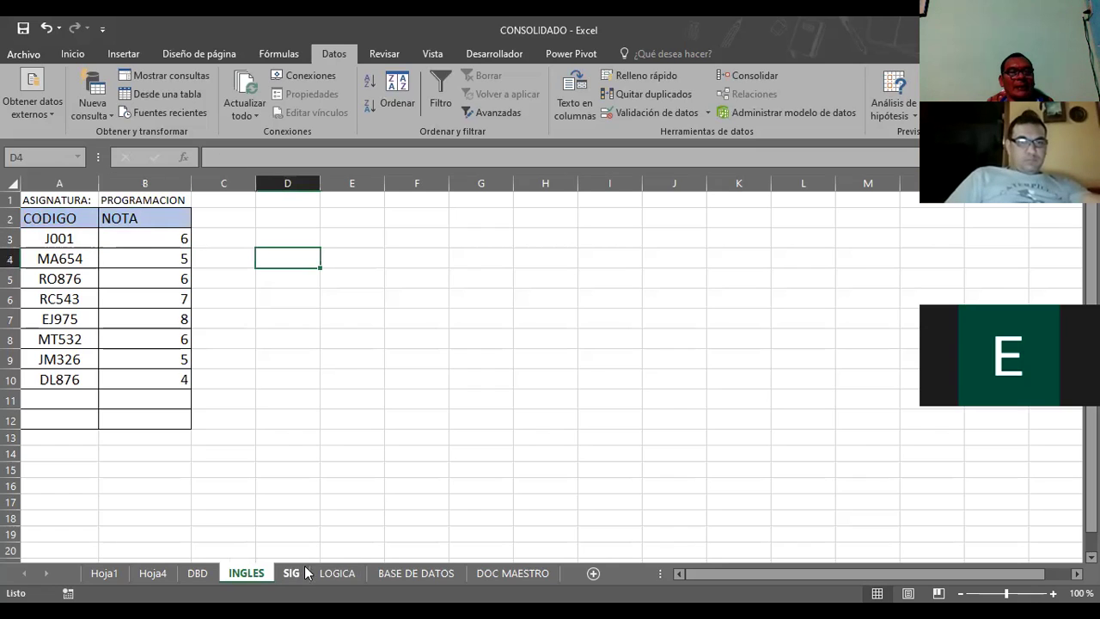
left_click(331, 574)
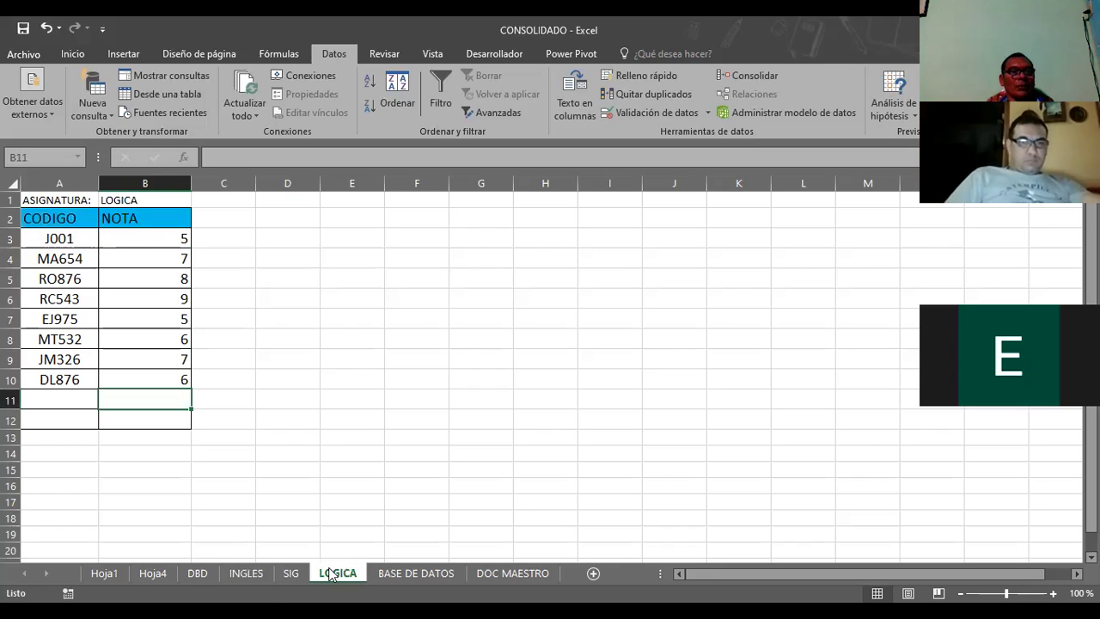
left_click(498, 574)
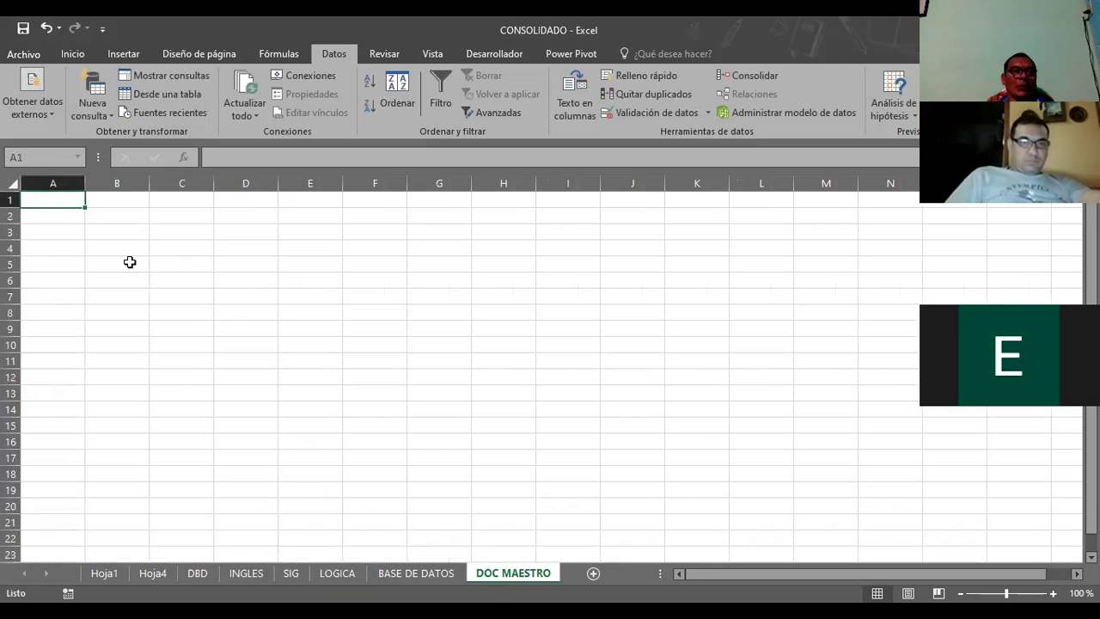
In Consolidar, remove the LOGICA, INGLES and BASEDEDATOS references and set Función to Promedio
left_click(762, 79)
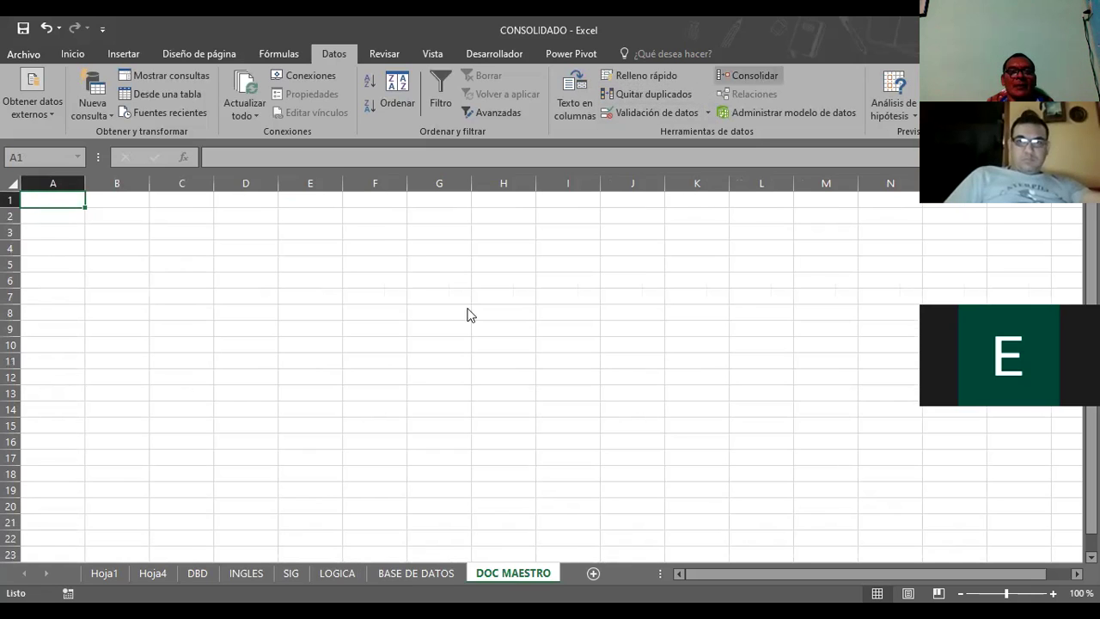
left_click(412, 282)
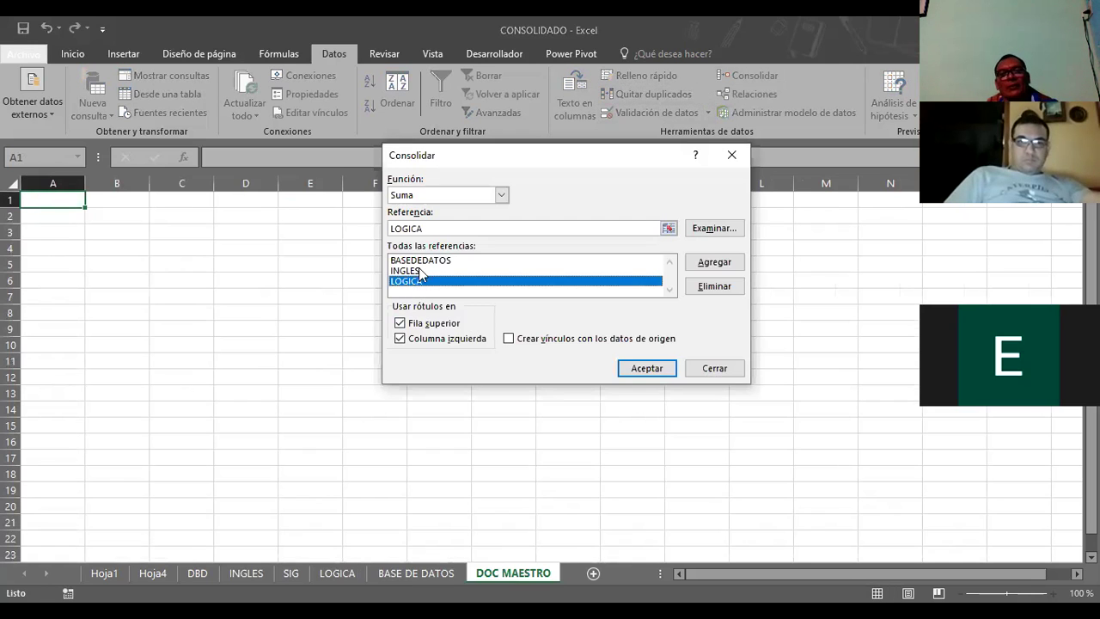
left_click(726, 286)
left_click(441, 273)
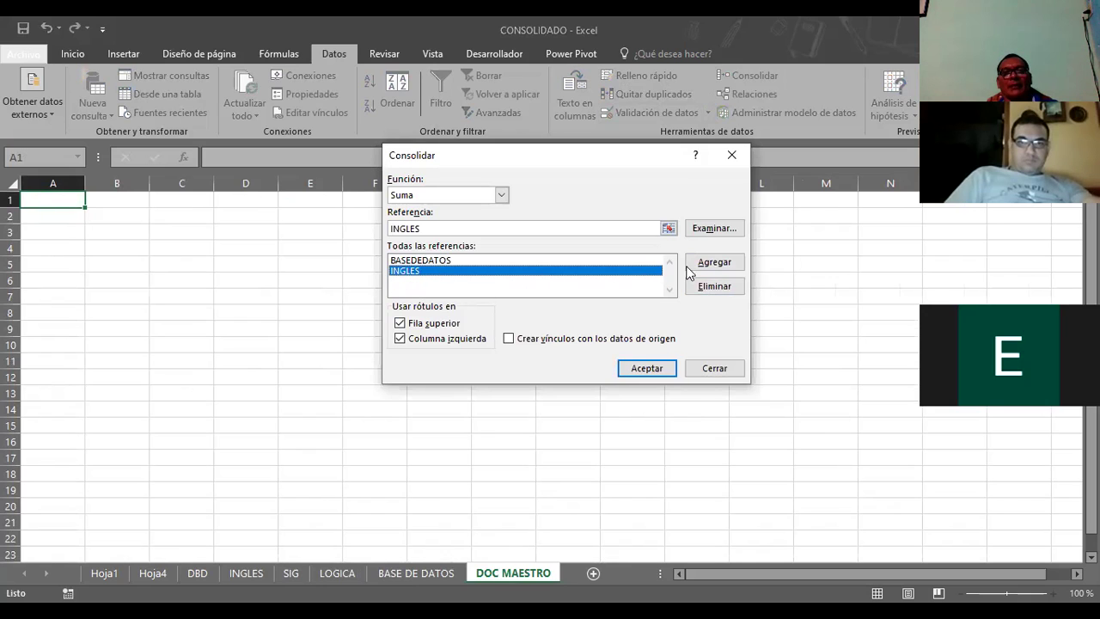
left_click(728, 287)
left_click(467, 261)
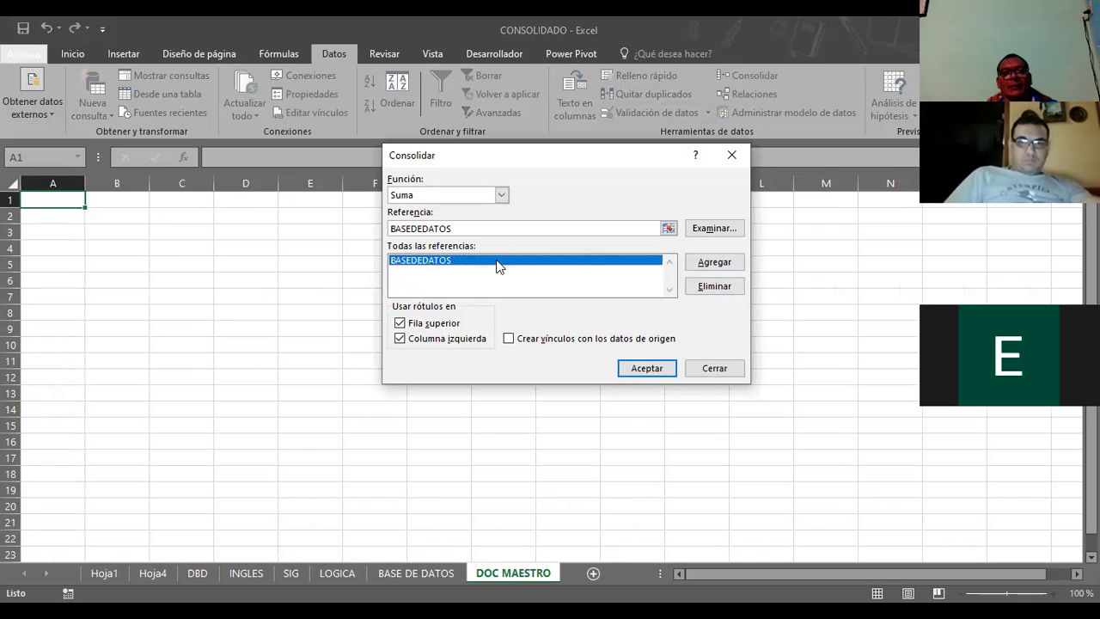
left_click(717, 286)
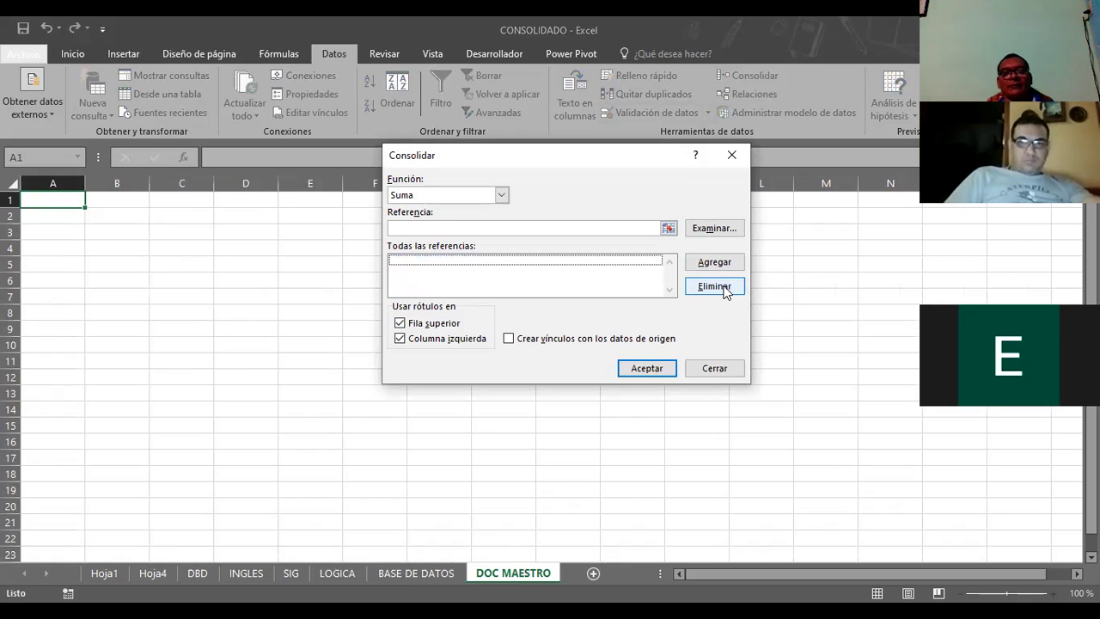
left_click(502, 197)
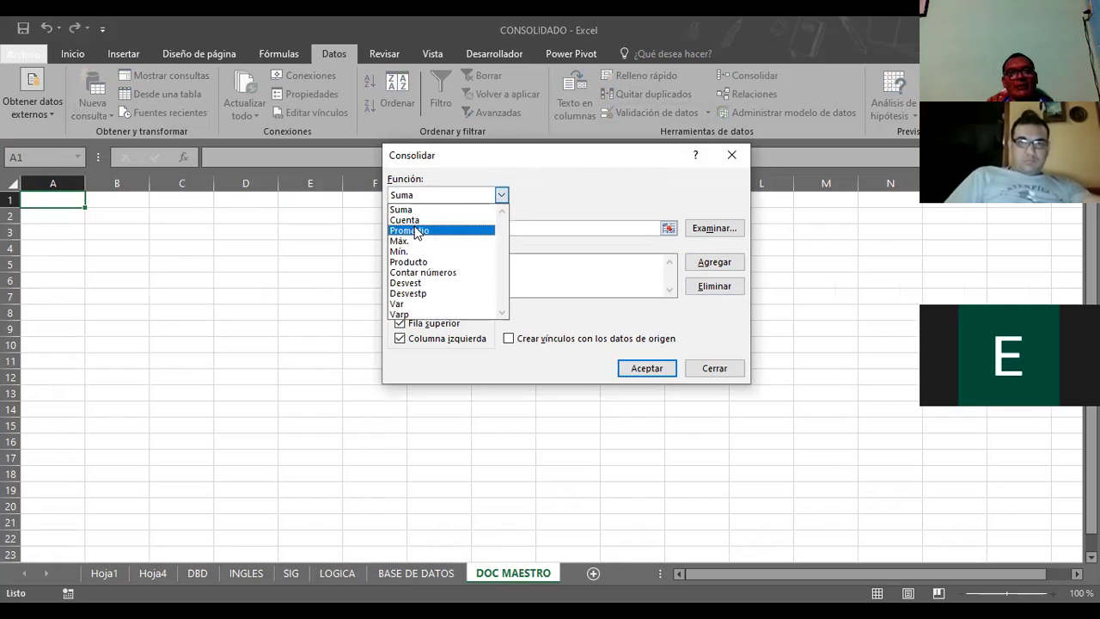
left_click(416, 228)
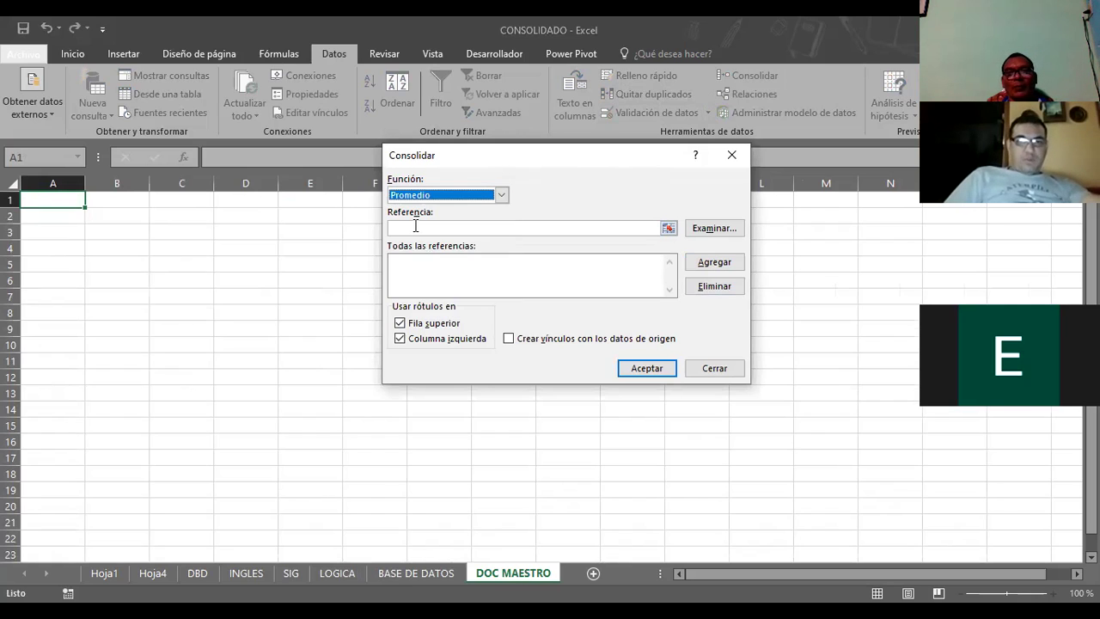
Add the INGLES and LOGICA named ranges as consolidation references via F3
left_click(452, 225)
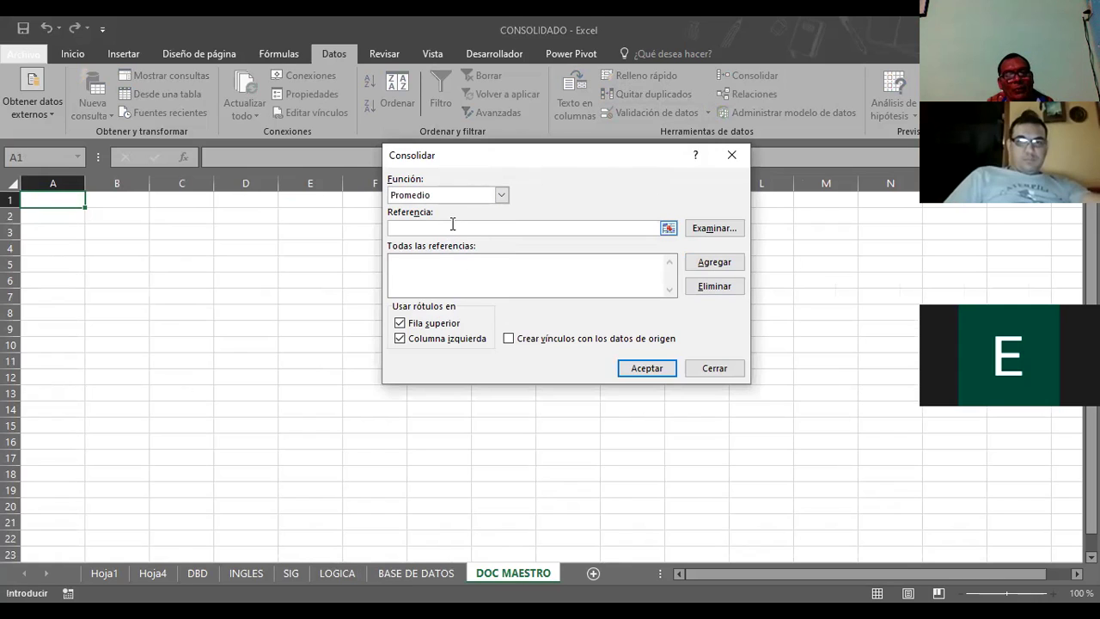
key("F3")
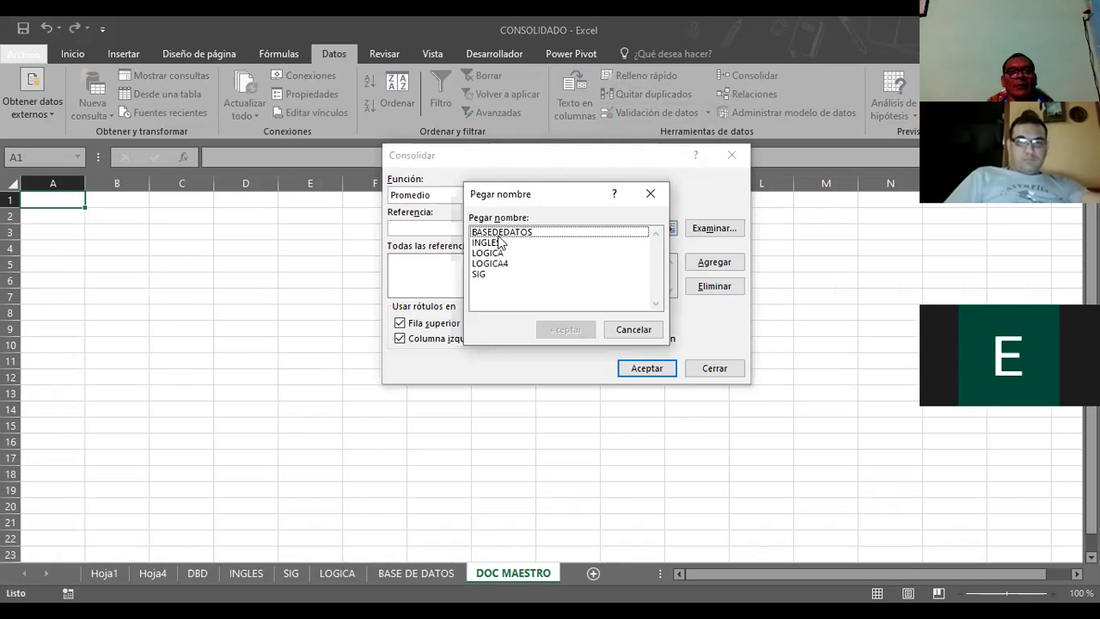
left_click(507, 234)
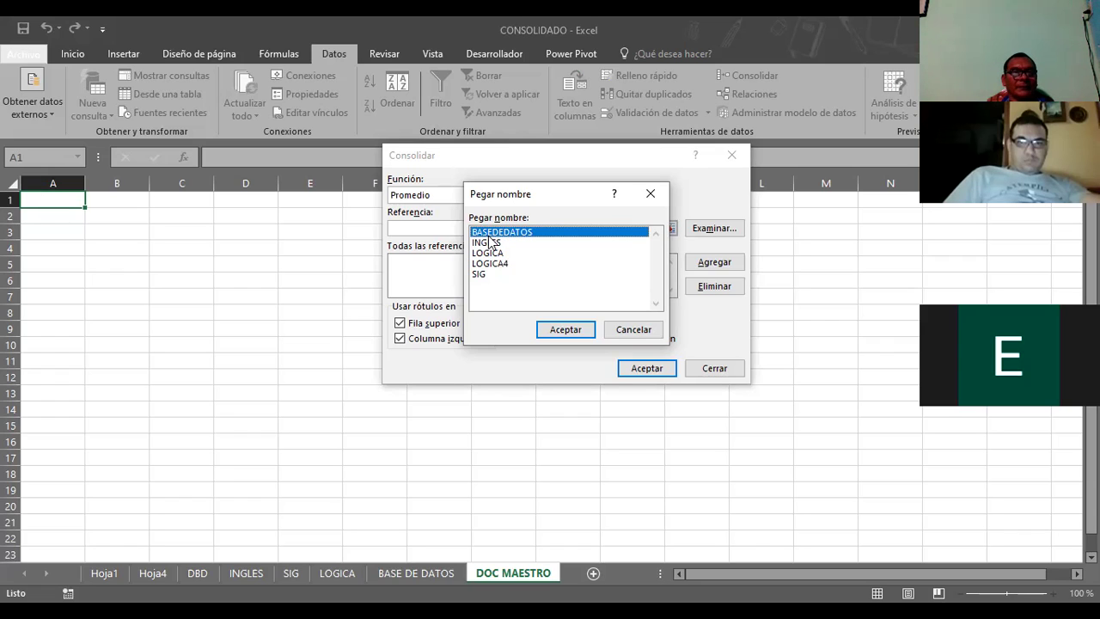
left_click(483, 245)
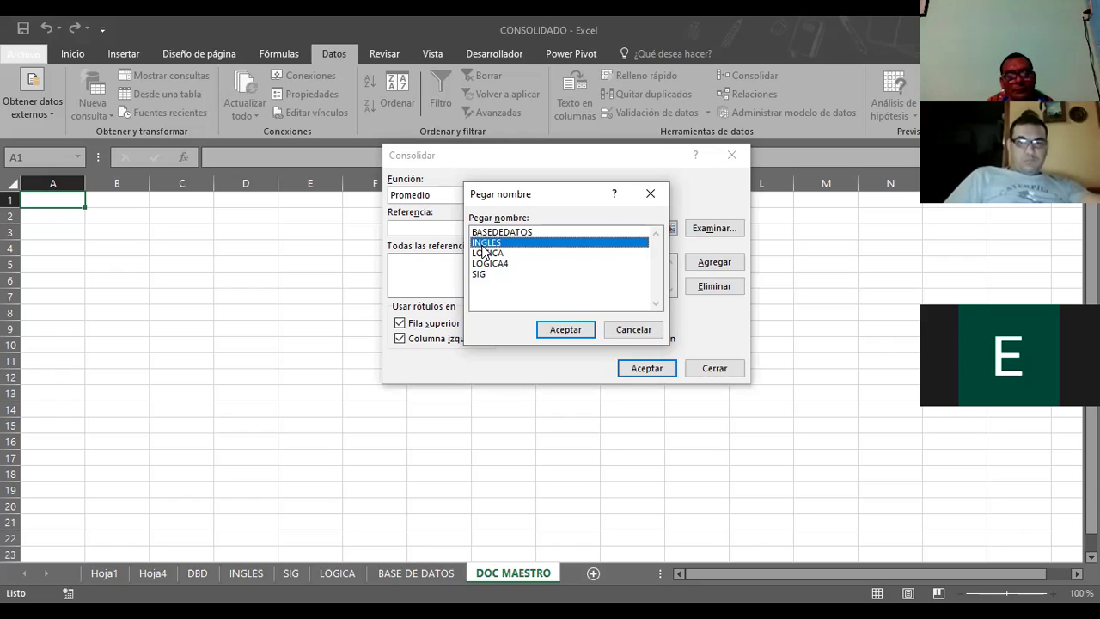
left_click(567, 328)
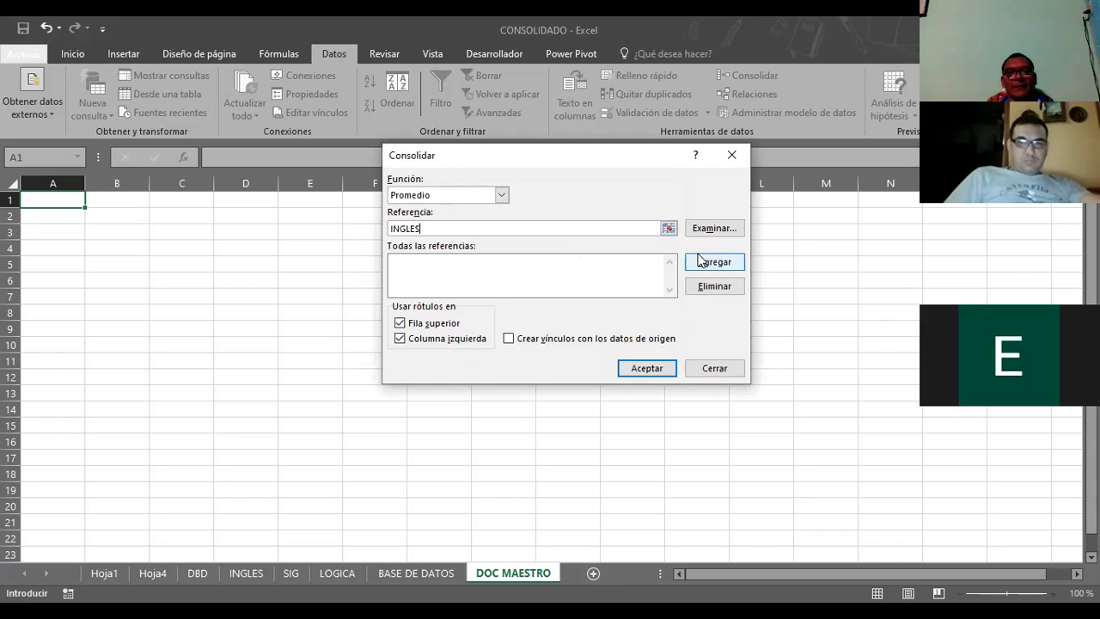
left_click(712, 262)
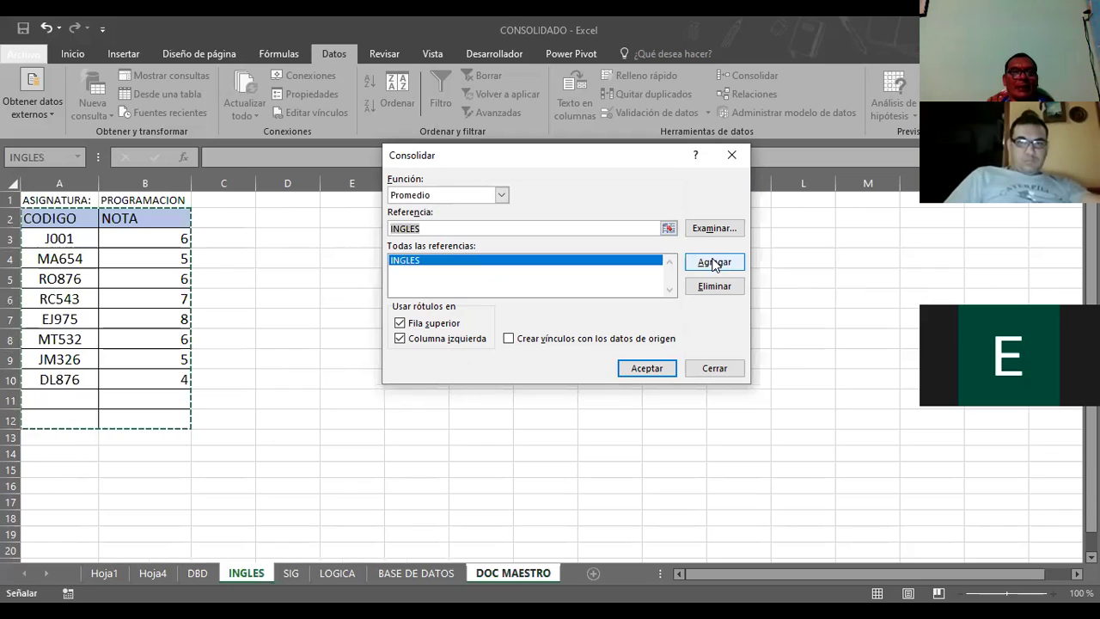
left_click(612, 227)
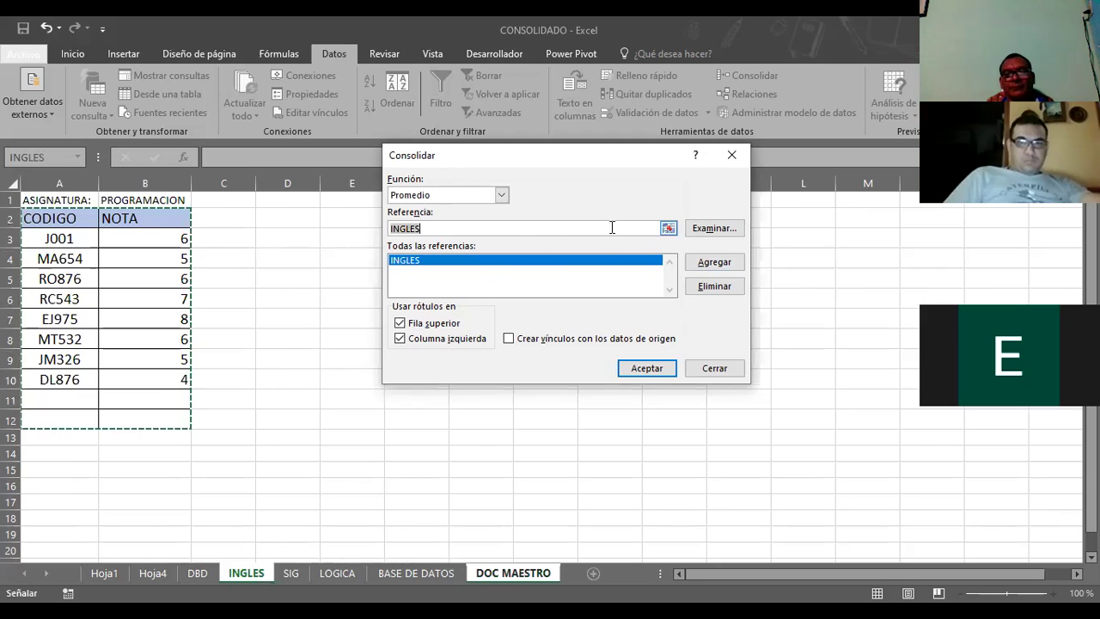
key("BackSpace")
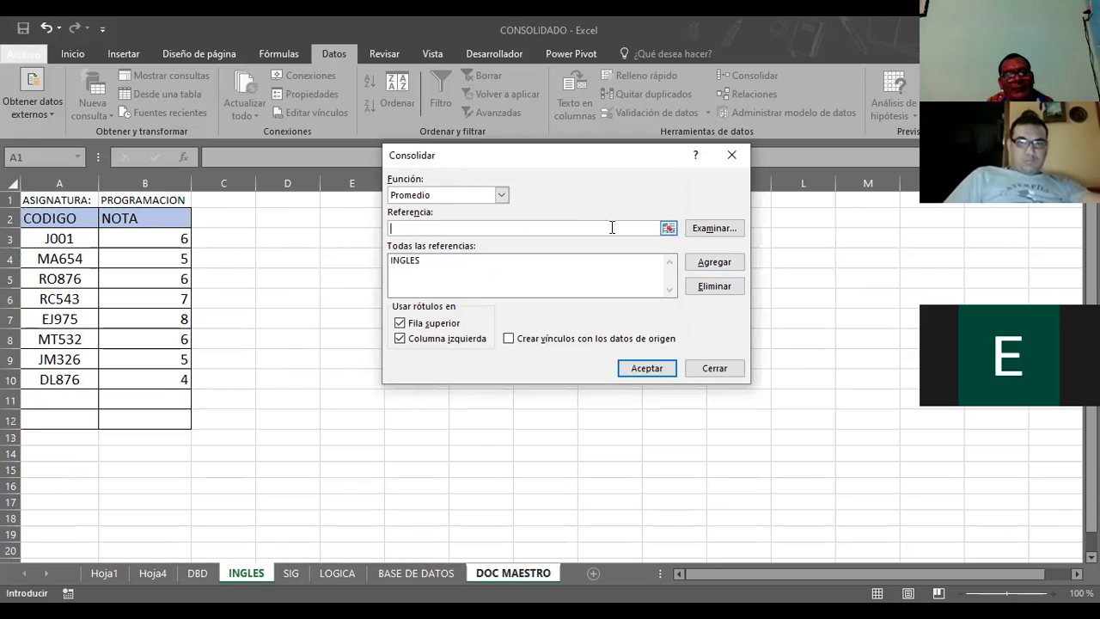
key("F3")
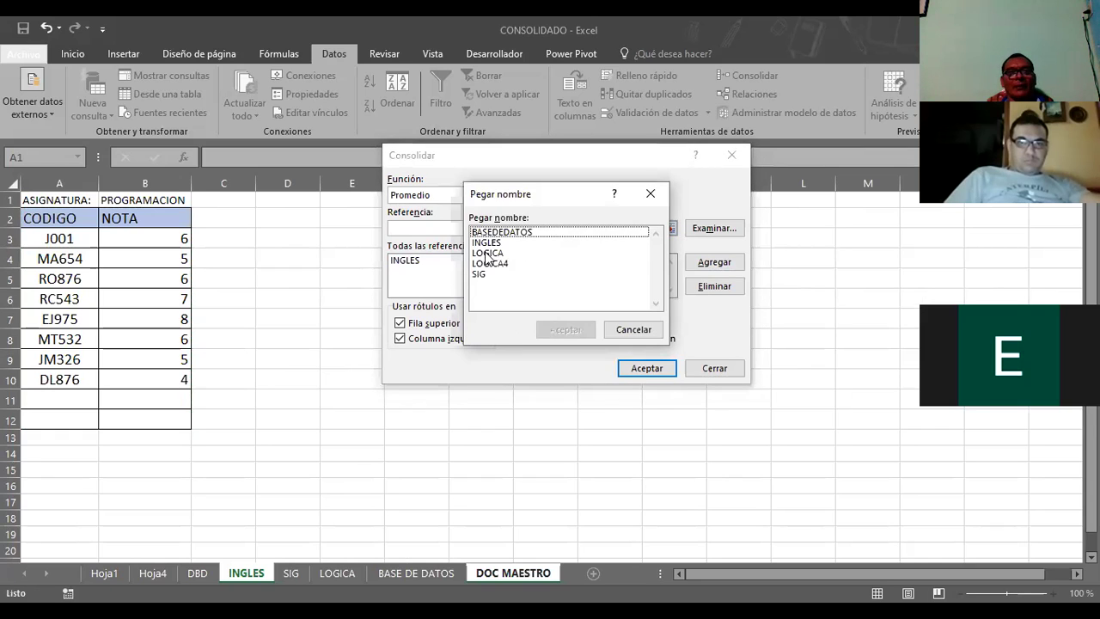
left_click(486, 253)
left_click(560, 330)
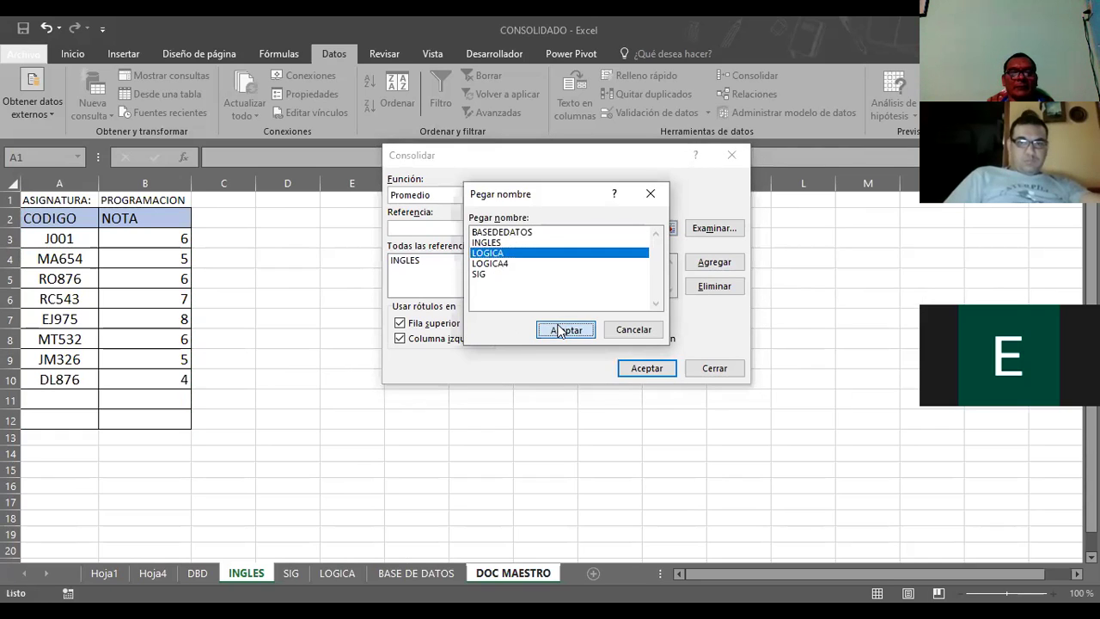
left_click(700, 268)
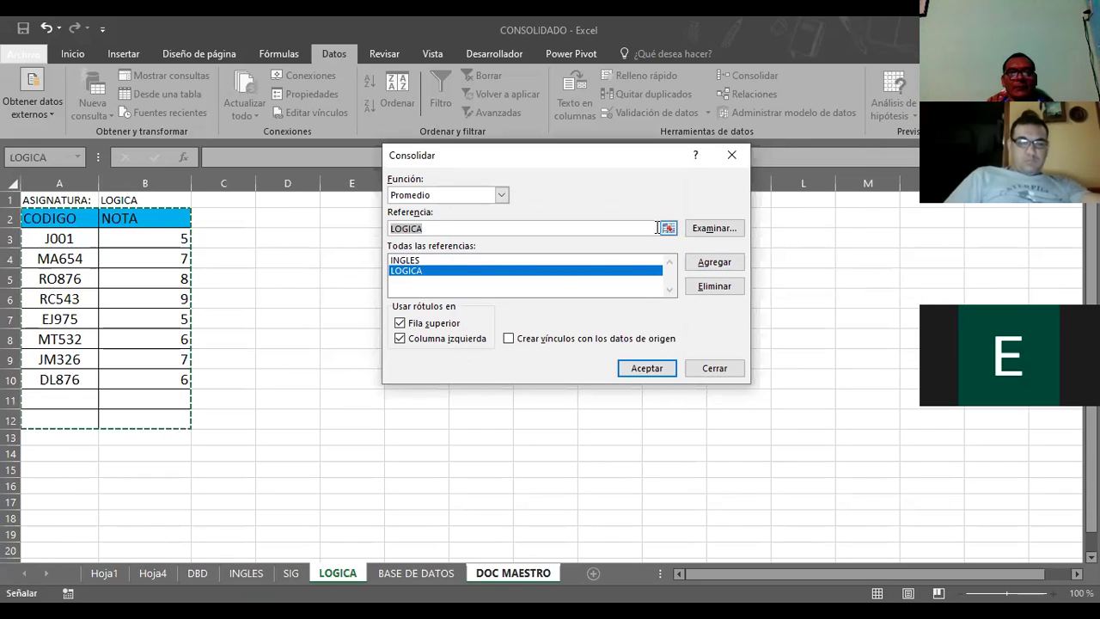
Insert the SIG named range as the reference and run the consolidation
left_click(626, 228)
key("BackSpace")
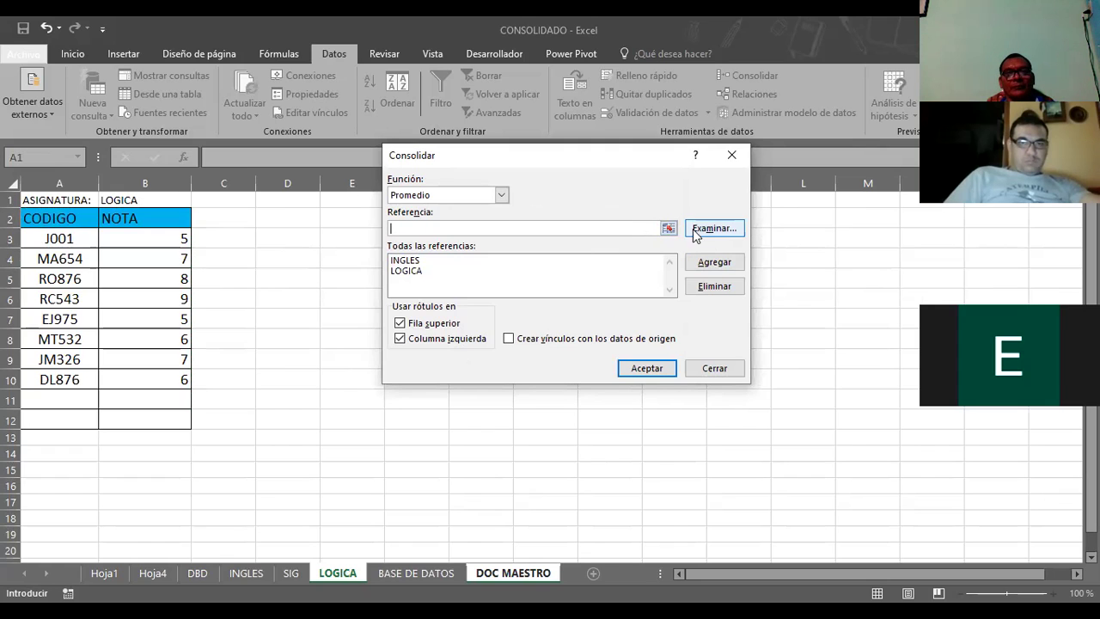
left_click(668, 229)
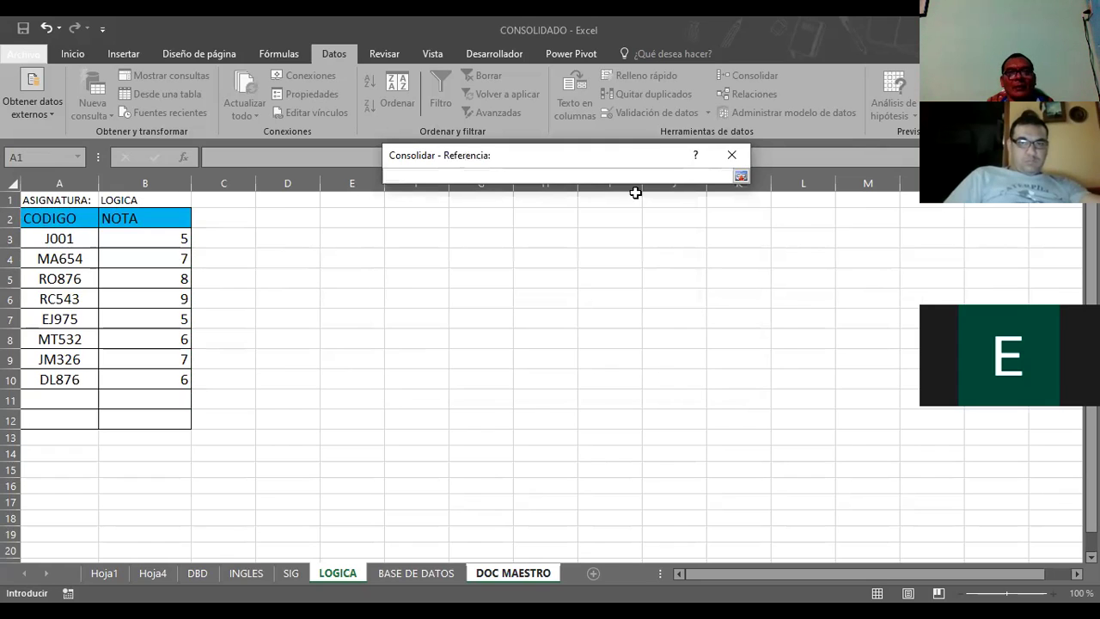
left_click(741, 177)
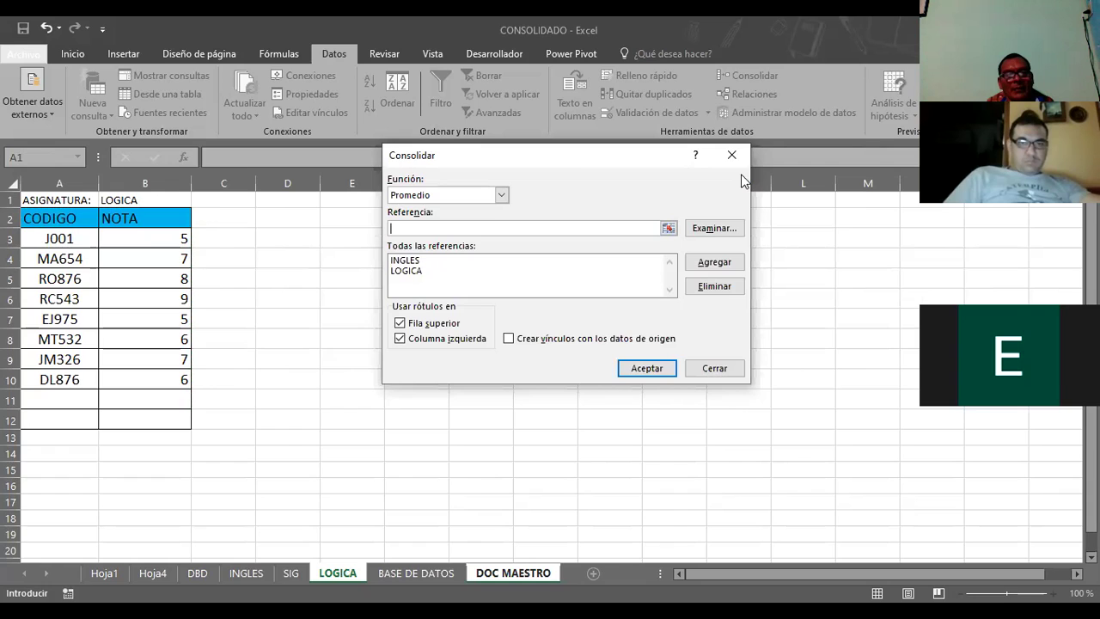
key("F3")
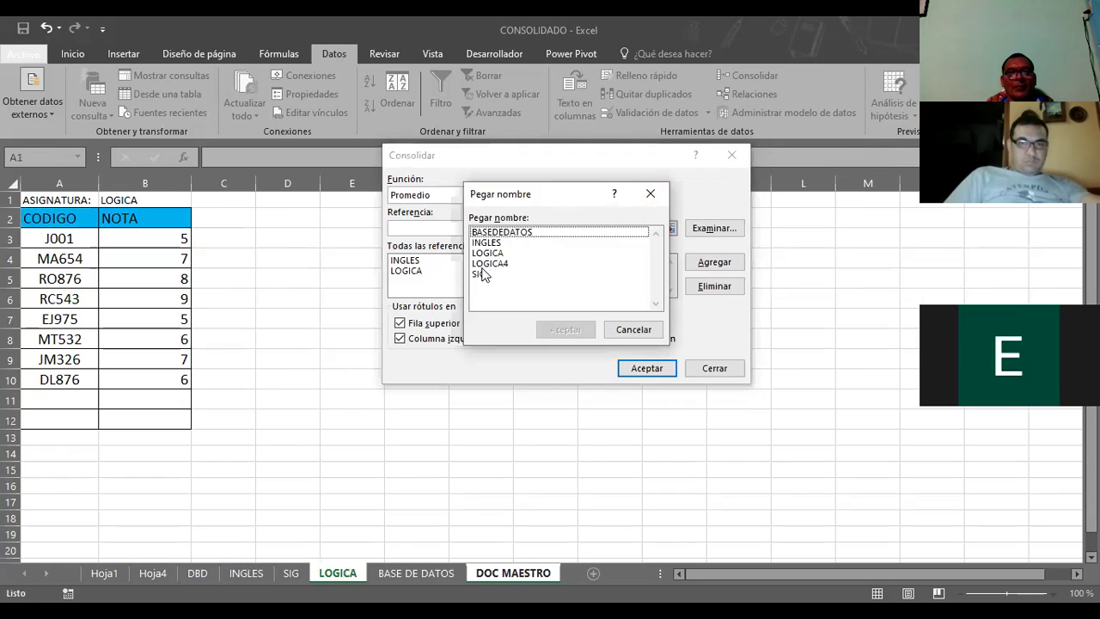
left_click(481, 273)
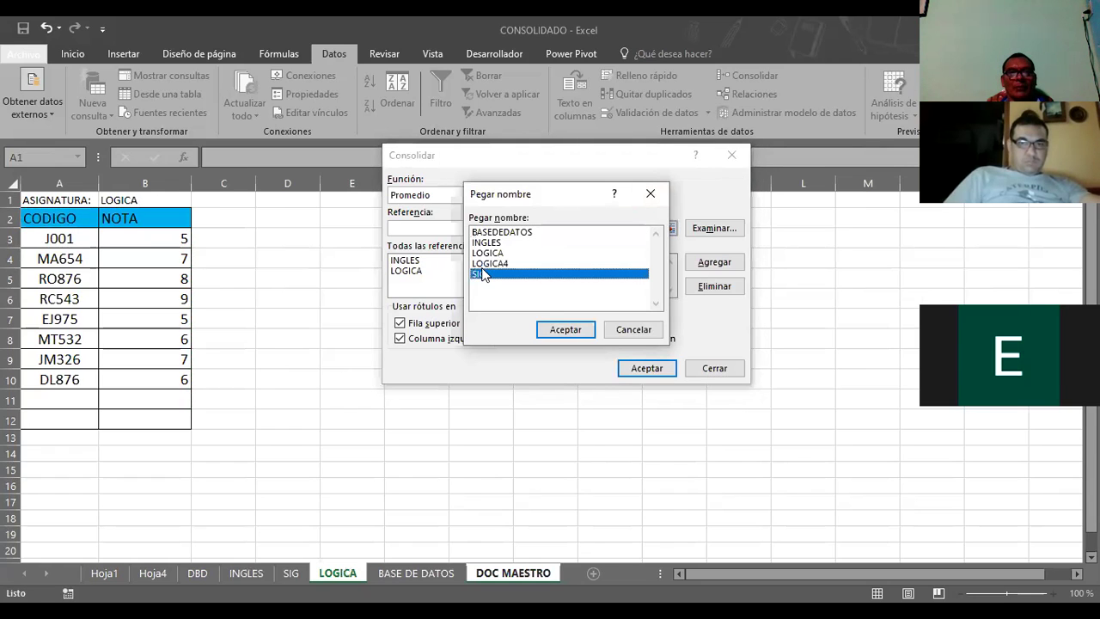
left_click(565, 330)
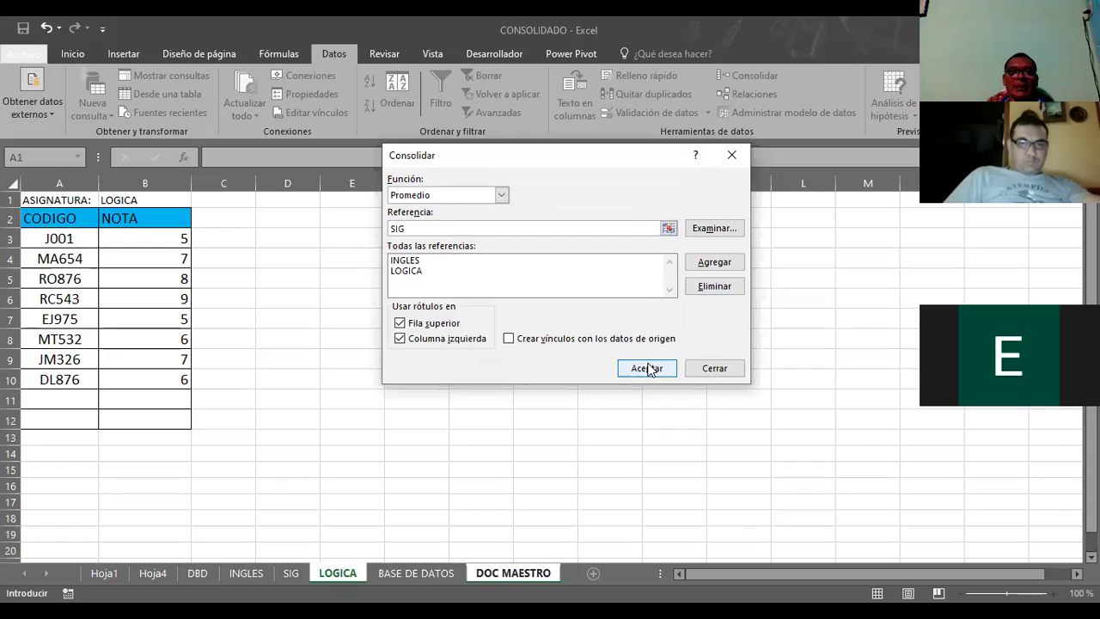
left_click(647, 368)
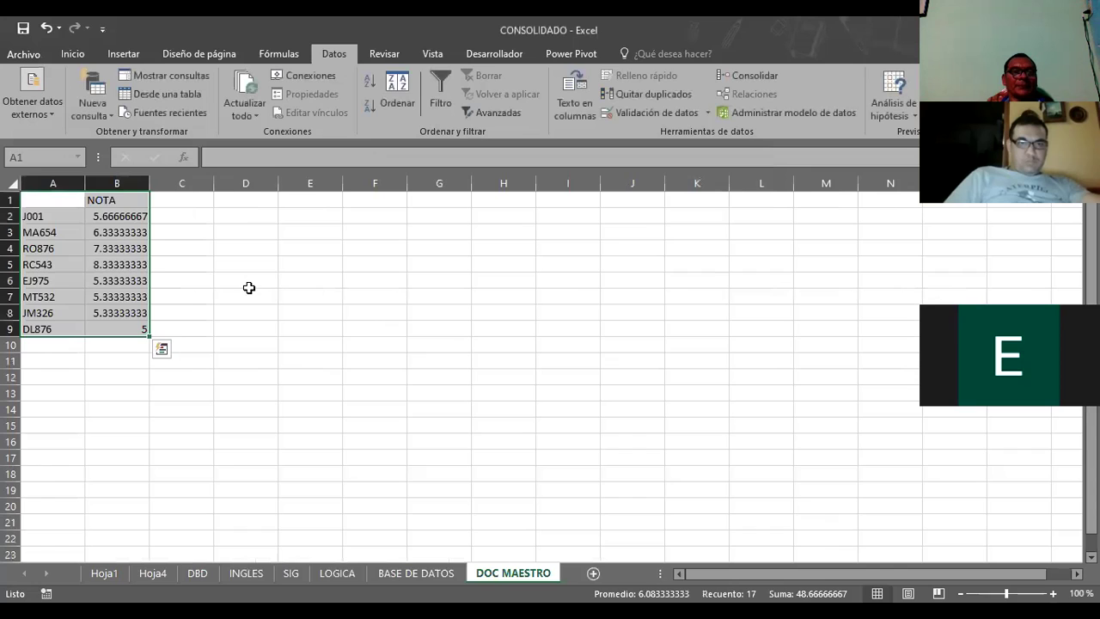
Reduce the averaged NOTA values in column B to one decimal place
left_click(246, 284)
left_click_drag(118, 216, 111, 331)
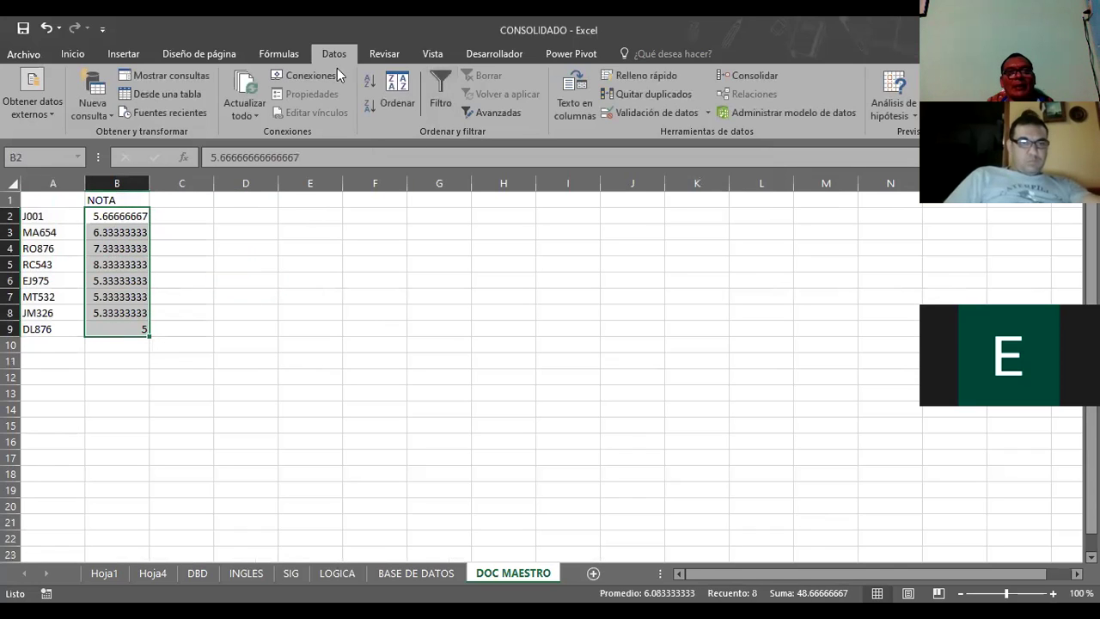
left_click(74, 54)
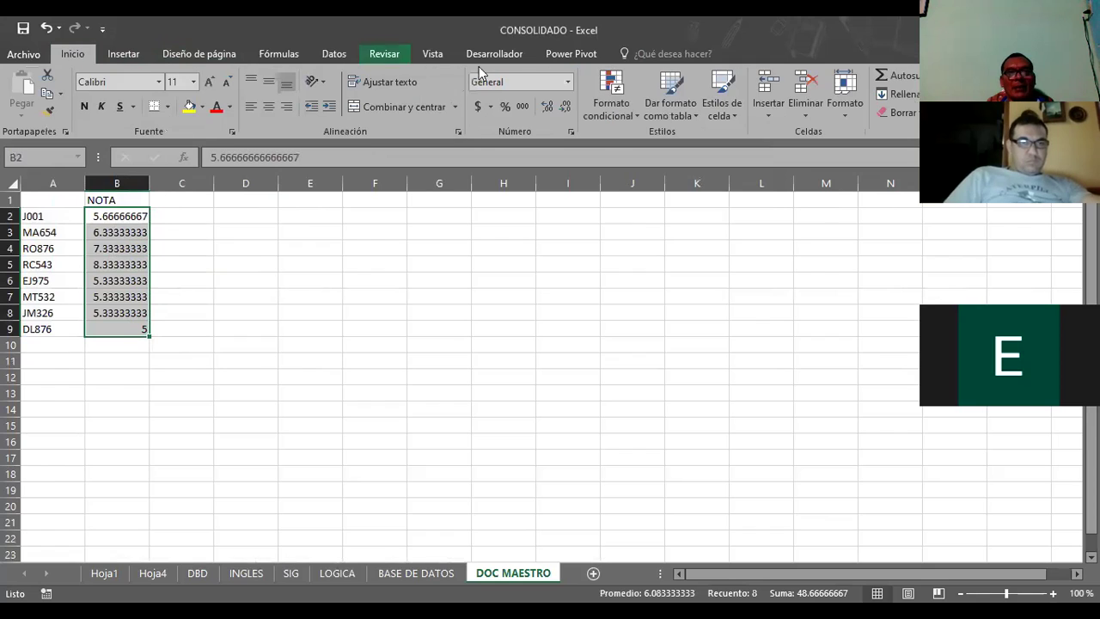
left_click(563, 107)
left_click(563, 107)
left_click(563, 106)
left_click(563, 107)
left_click(563, 107)
left_click(563, 106)
left_click(563, 107)
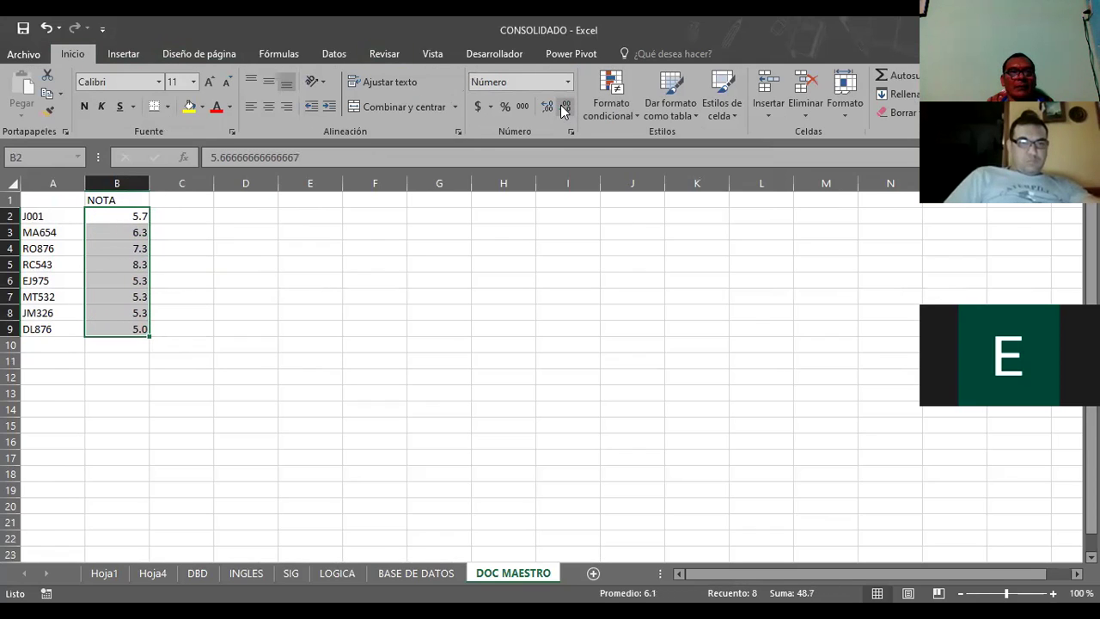
left_click(328, 284)
Give the table A1:B9 a light gold fill and Todos los bordes borders
left_click_drag(51, 201, 115, 328)
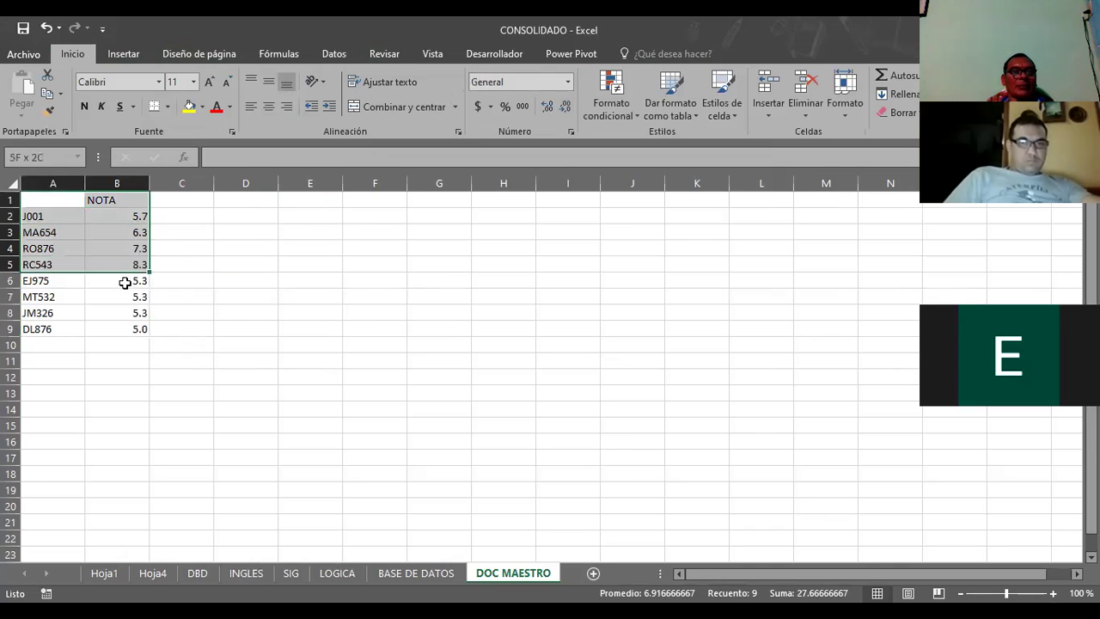
left_click(202, 108)
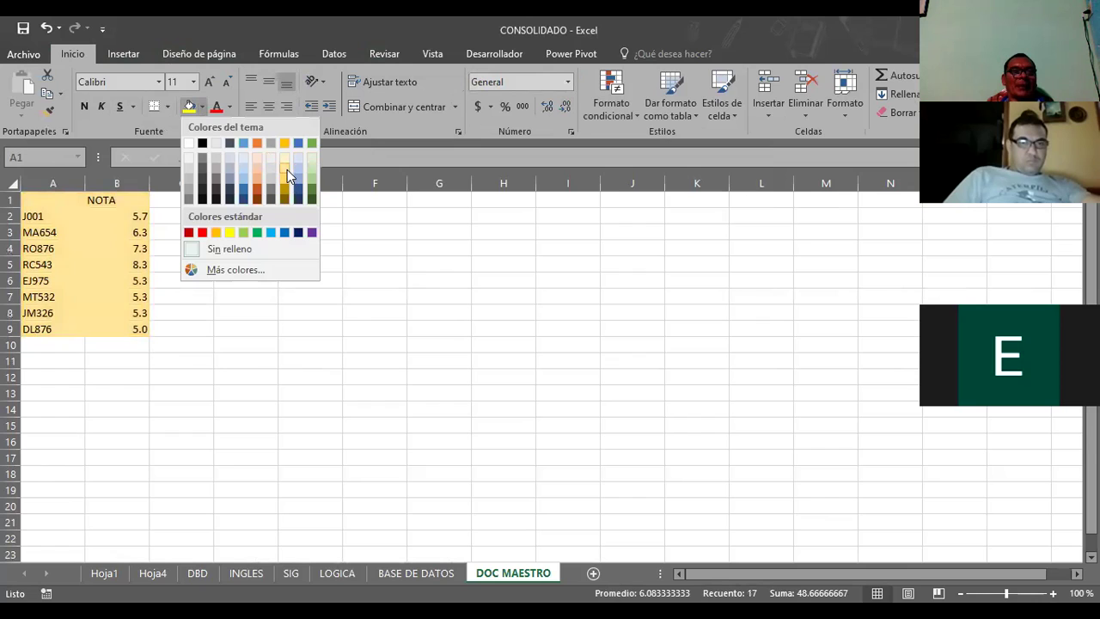
left_click(64, 122)
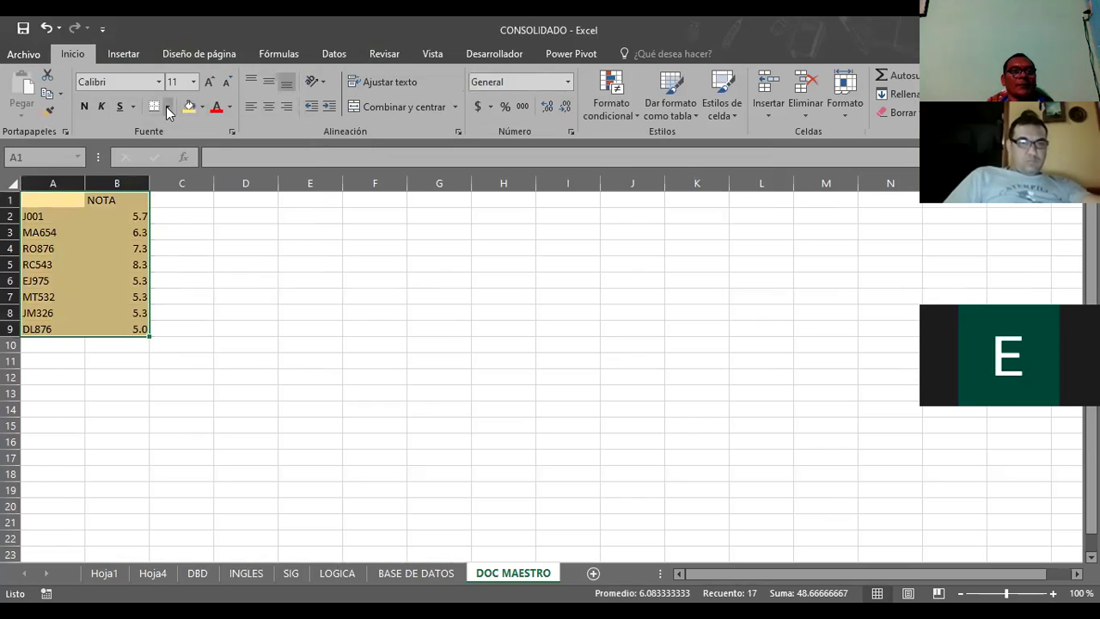
left_click(168, 107)
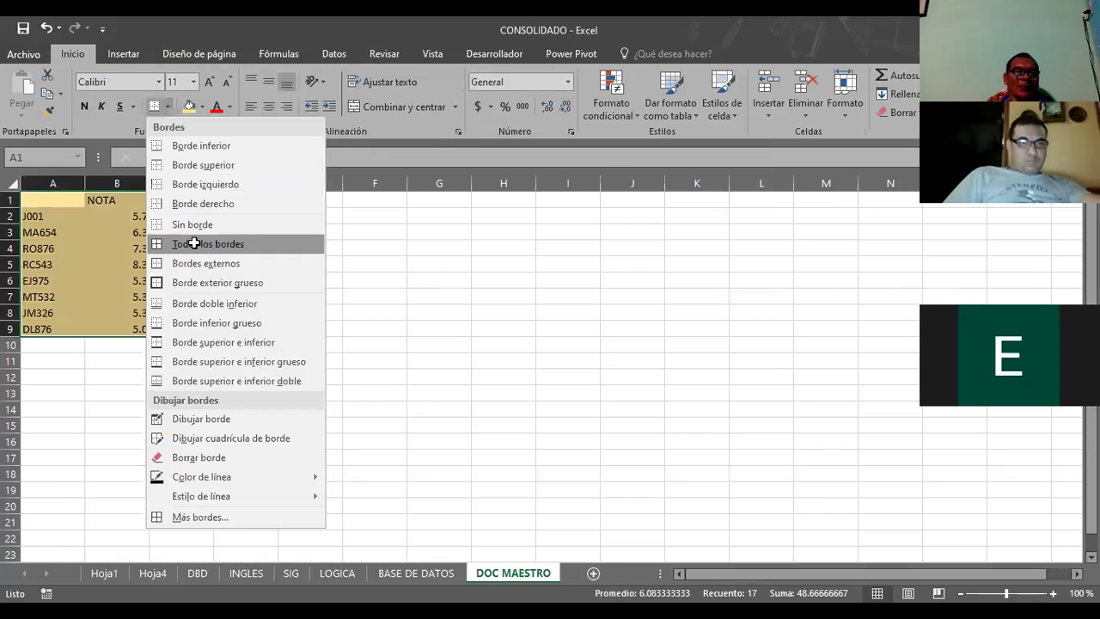
left_click(194, 244)
left_click(194, 245)
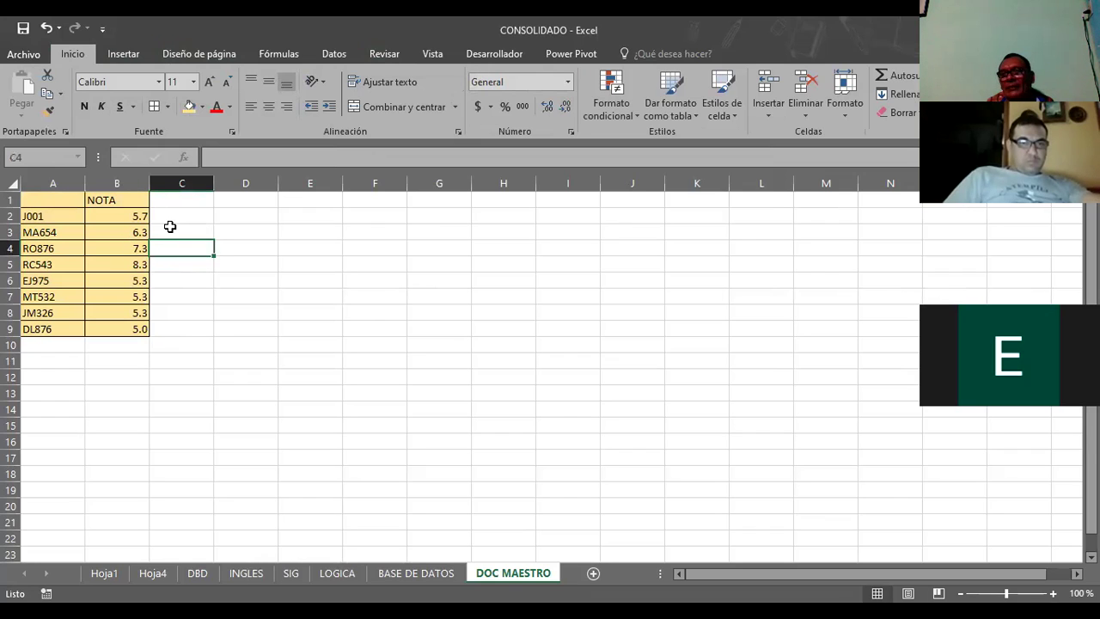
left_click(329, 247)
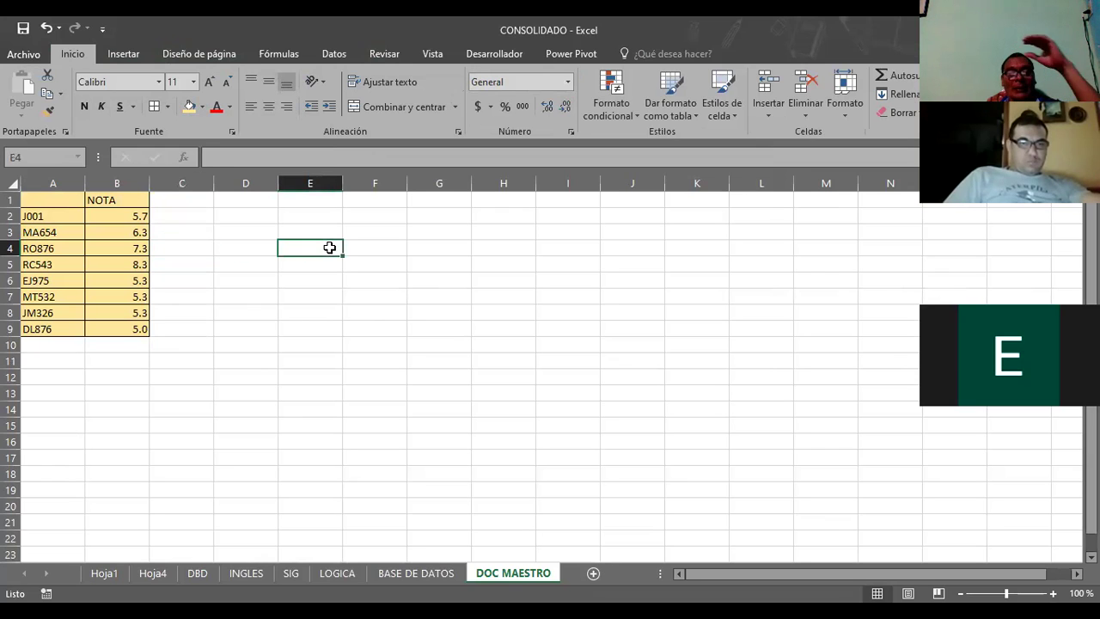
Look through the INGLES, SIG and LOGICA sheets in turn
left_click(255, 573)
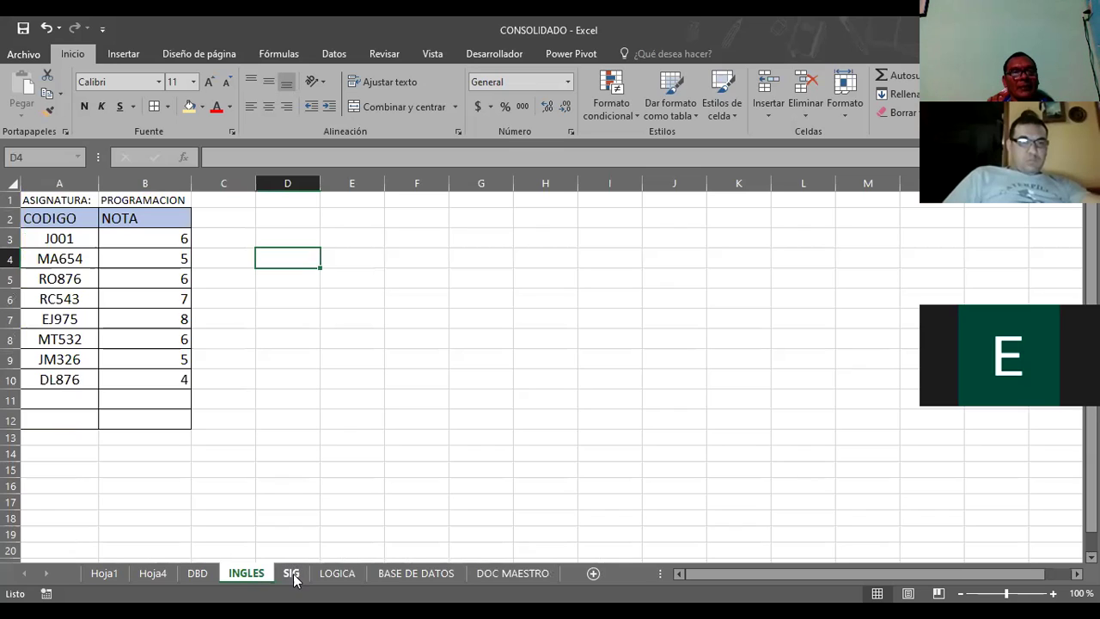
left_click(292, 575)
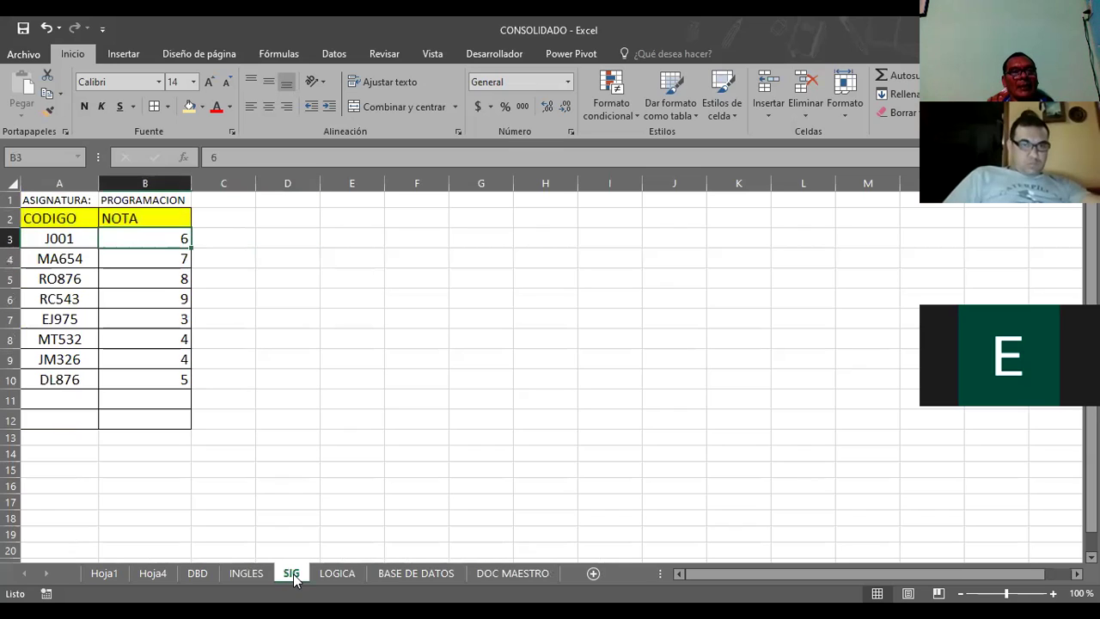
left_click(339, 575)
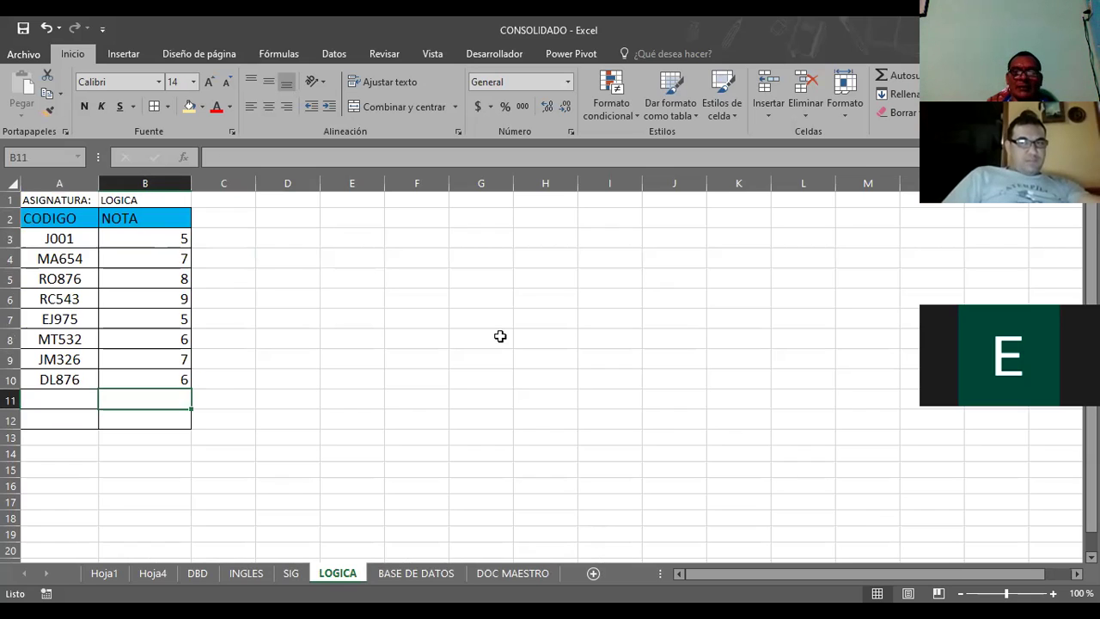
Enter a trial =17/3 calculation in LOGICA cell F4, then clear it
left_click(423, 271)
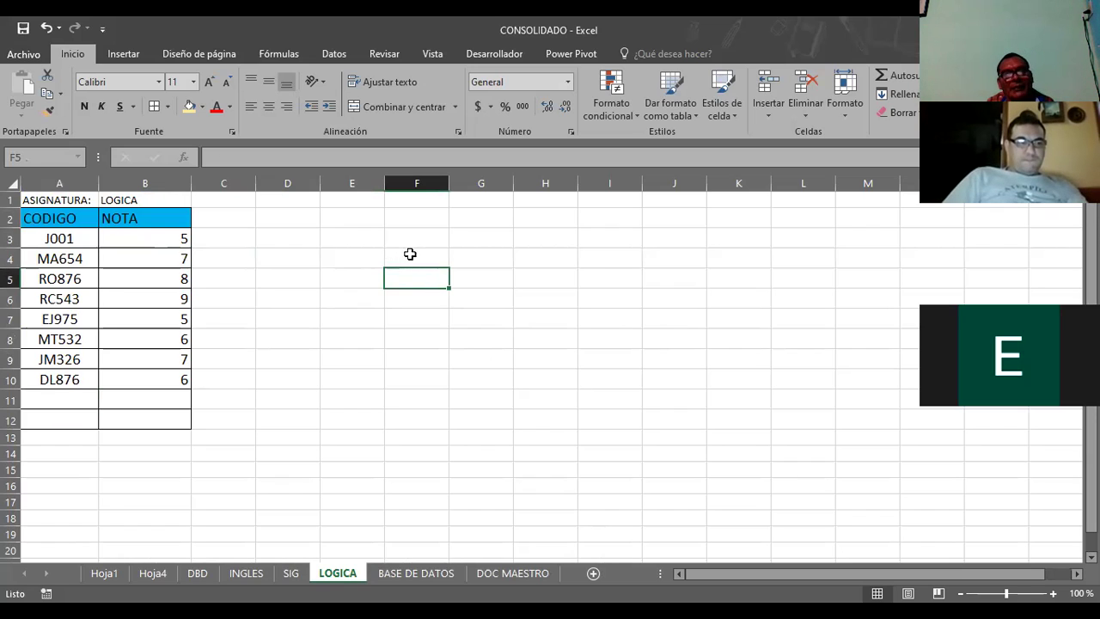
left_click(410, 253)
type("17")
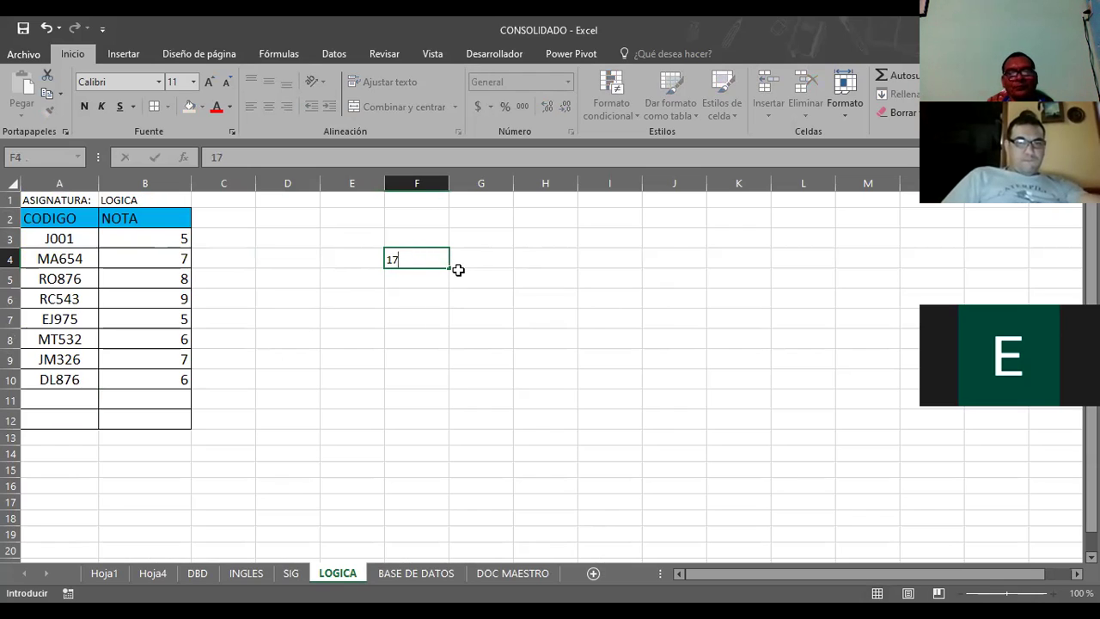
type("=17/3")
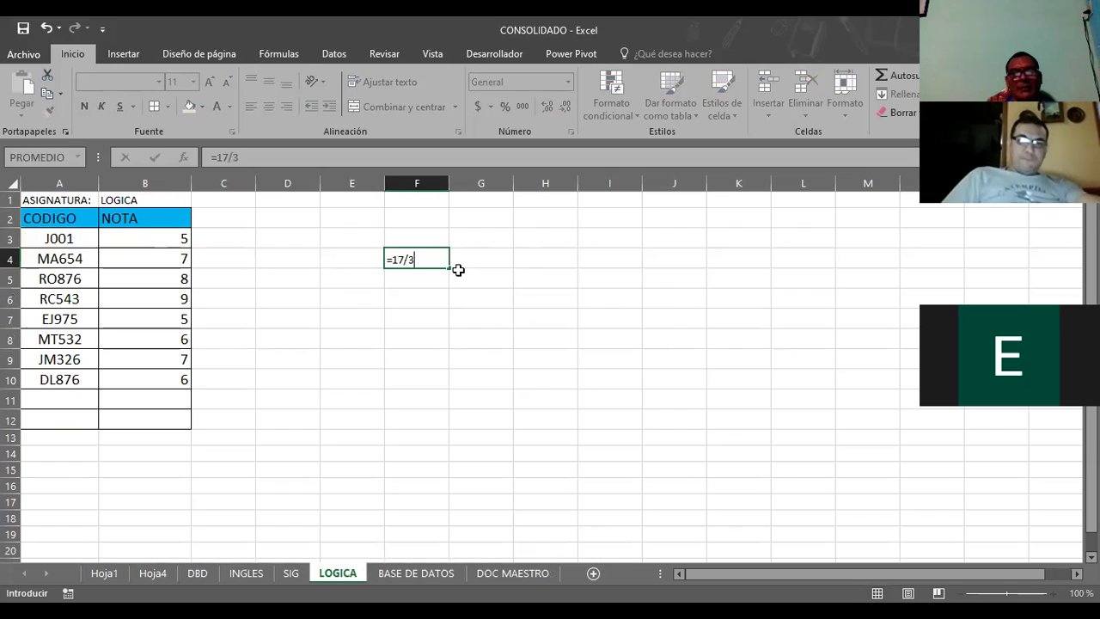
key("Return")
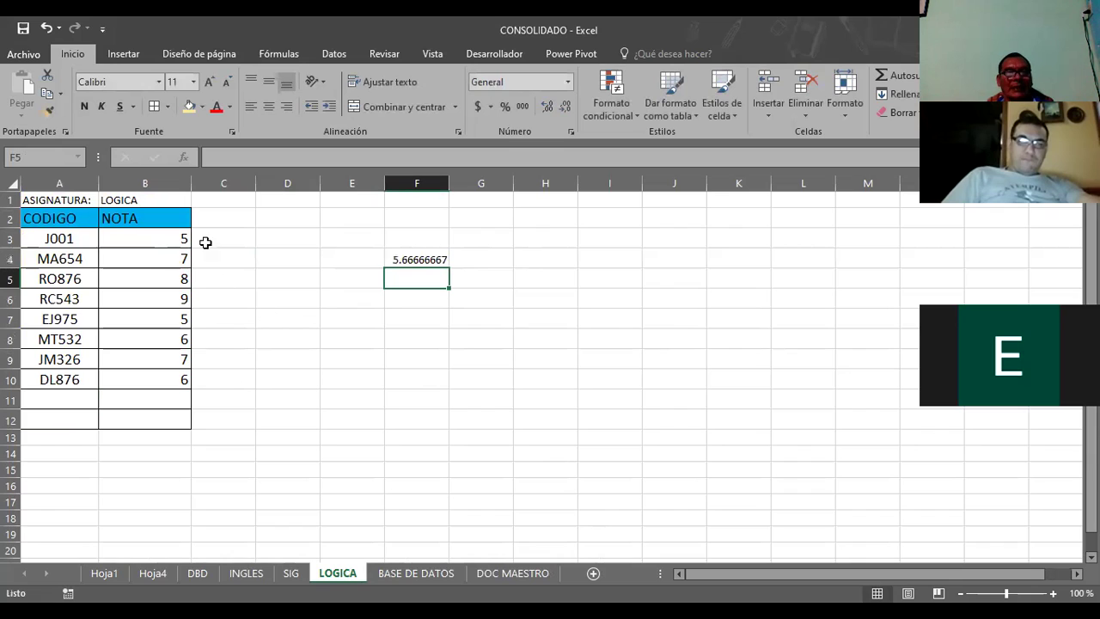
left_click(417, 259)
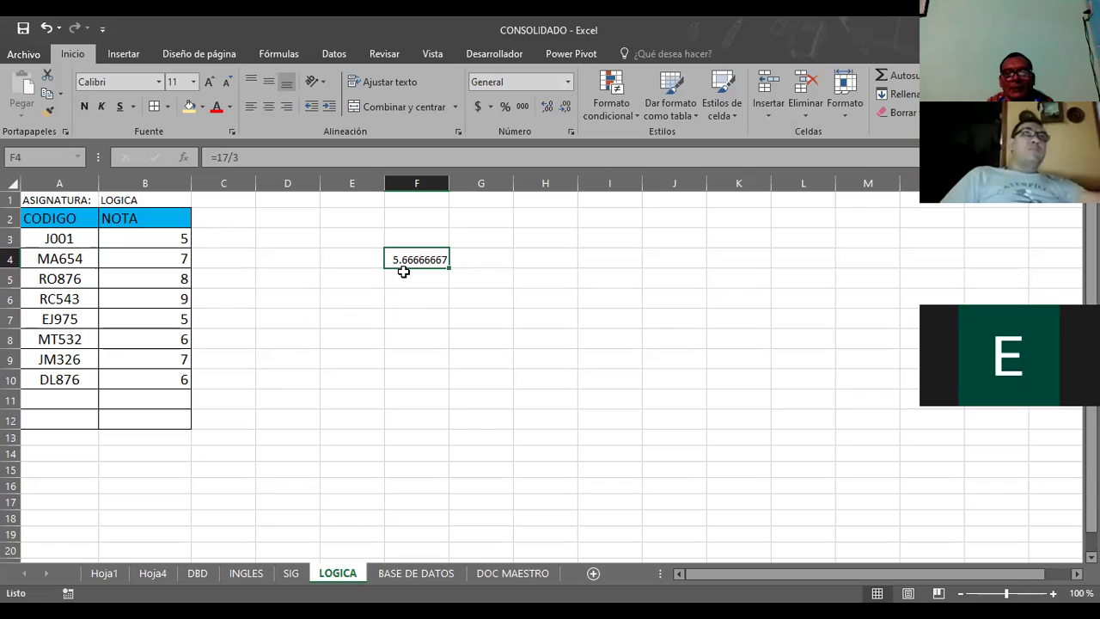
key("Delete")
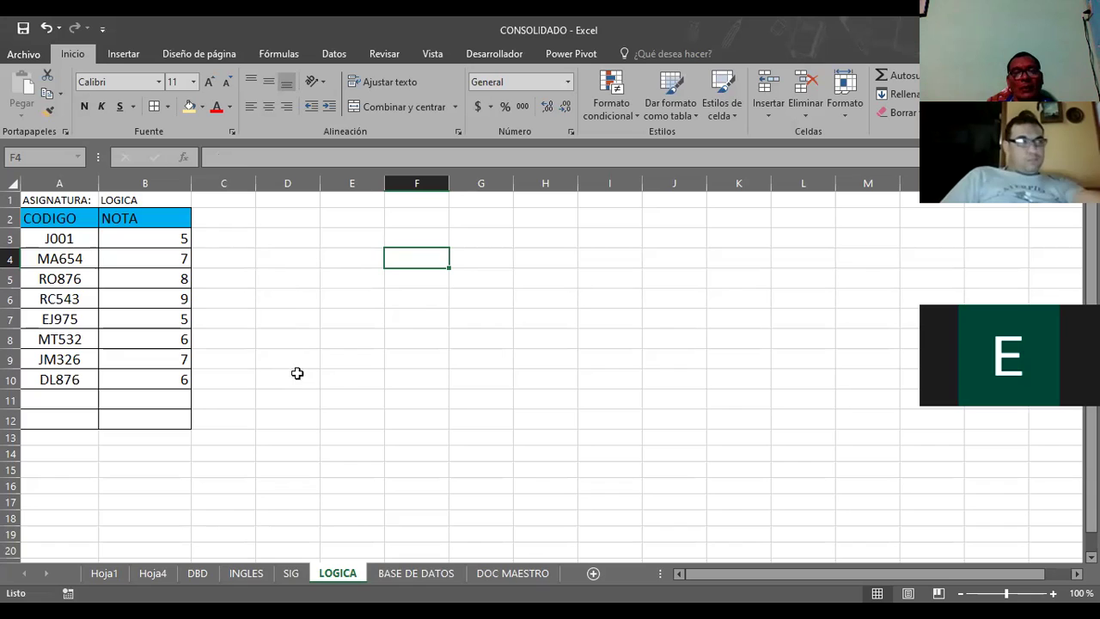
Set J001's SIG grade to 10 and check its consolidated value in DOC MAESTRO B2
left_click(259, 293)
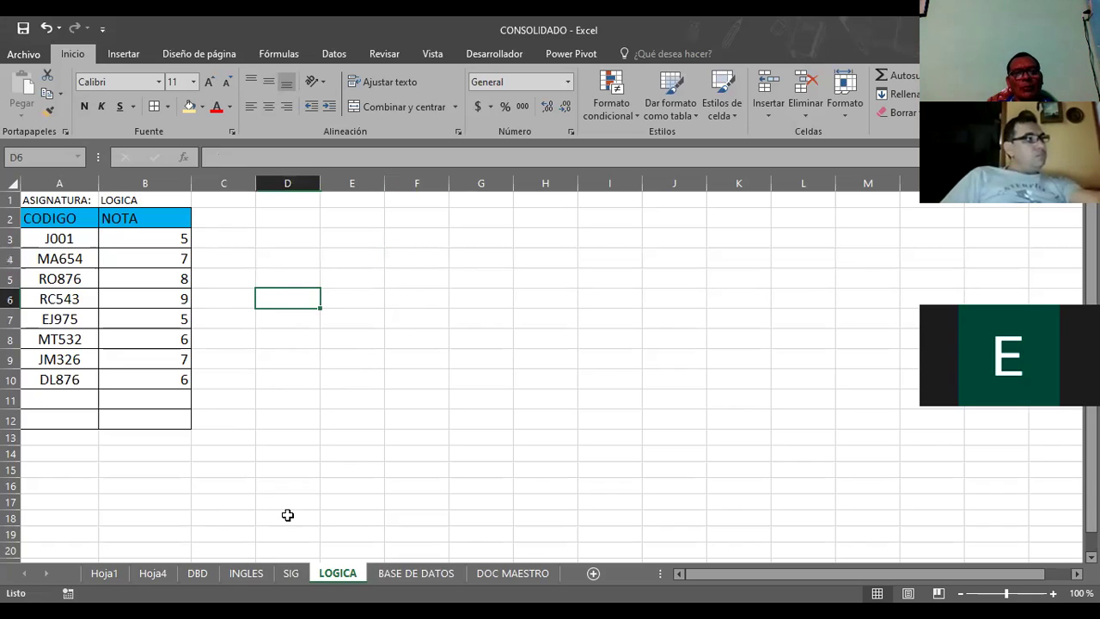
left_click(291, 573)
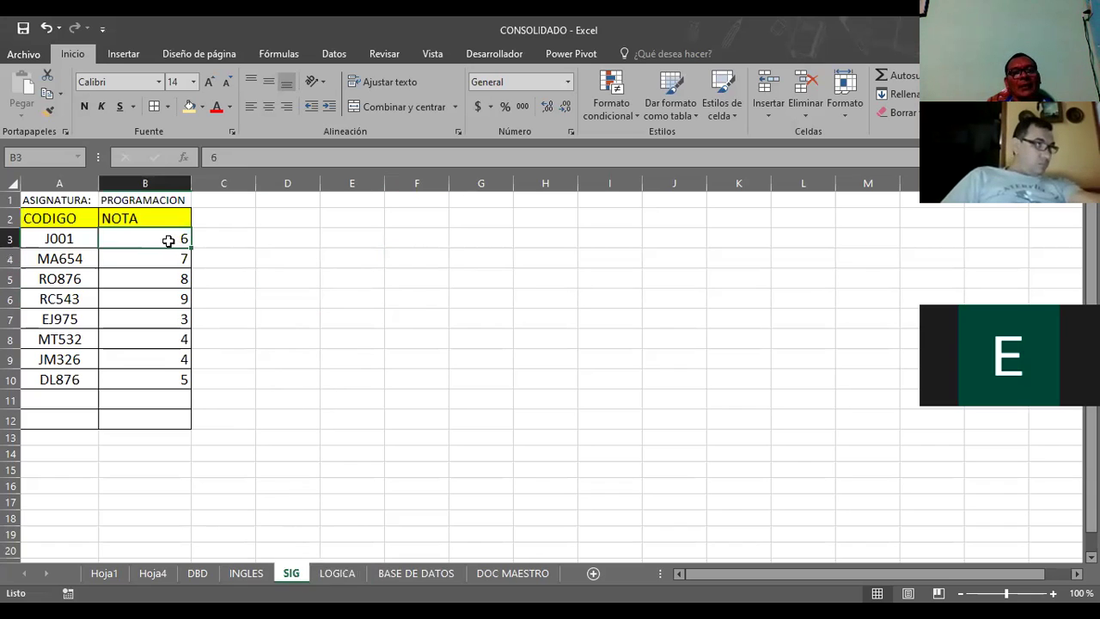
type("10")
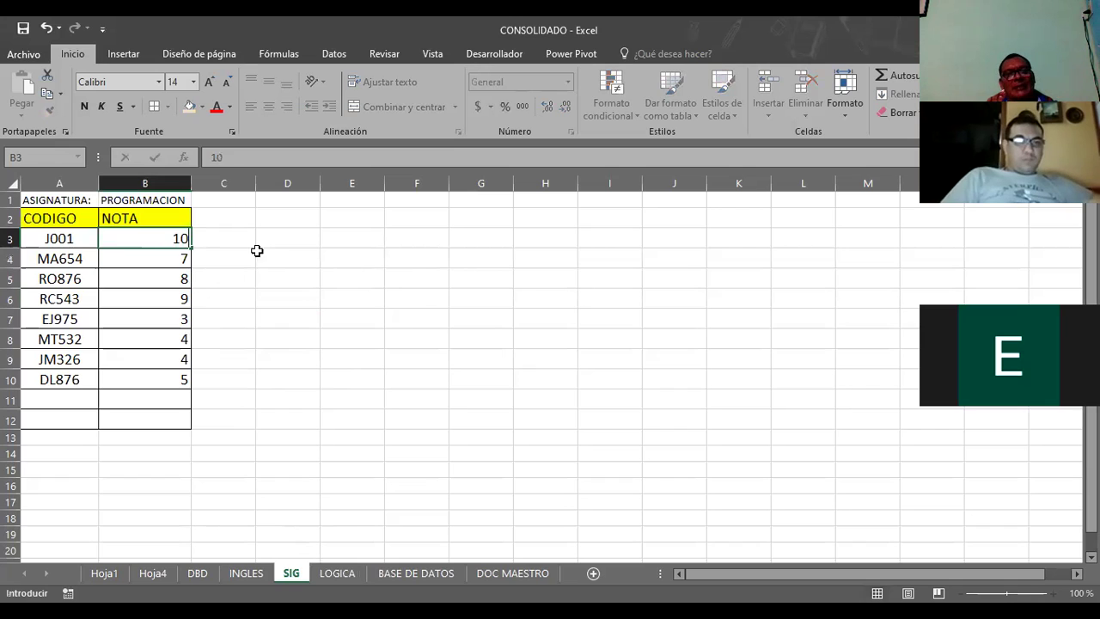
left_click(271, 258)
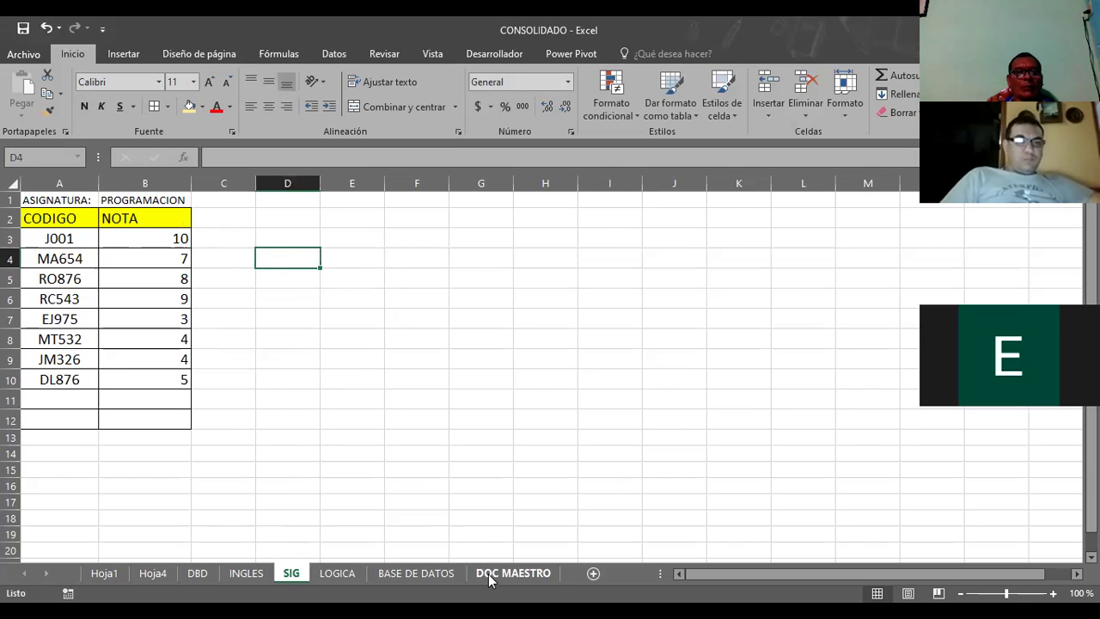
left_click(491, 576)
left_click(127, 220)
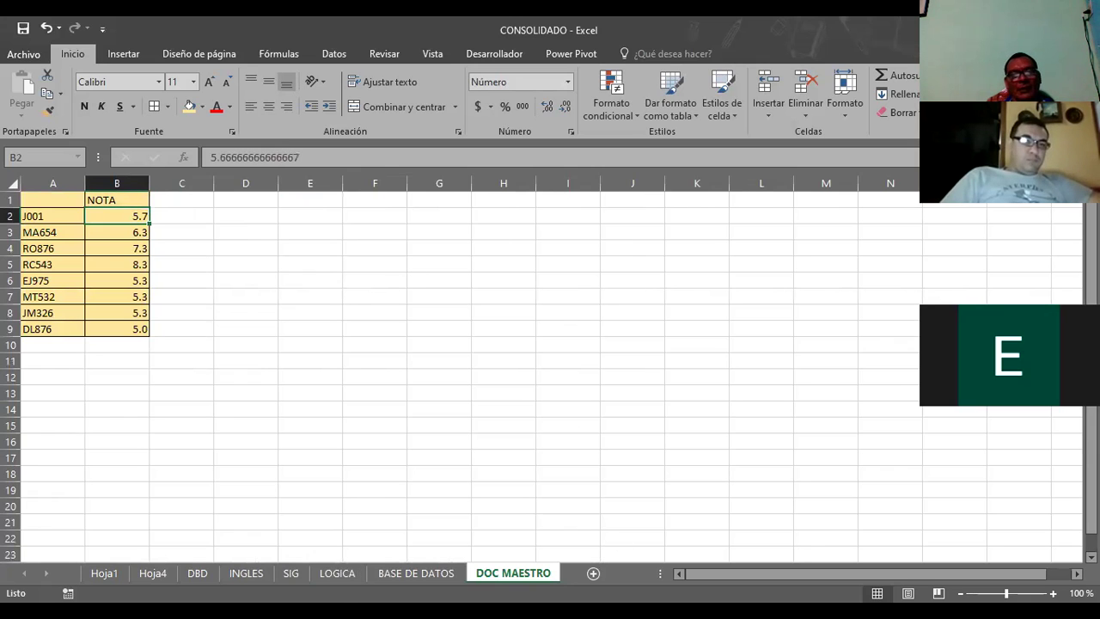
Set J001's grade on the INGLES sheet to 10
left_click(290, 575)
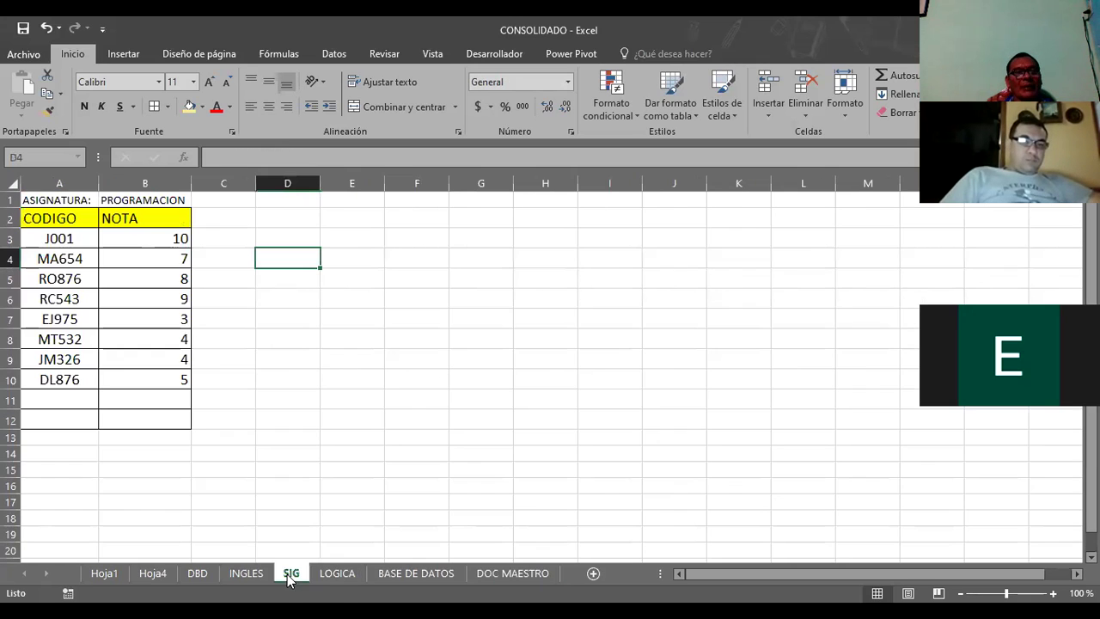
left_click(244, 573)
left_click(159, 234)
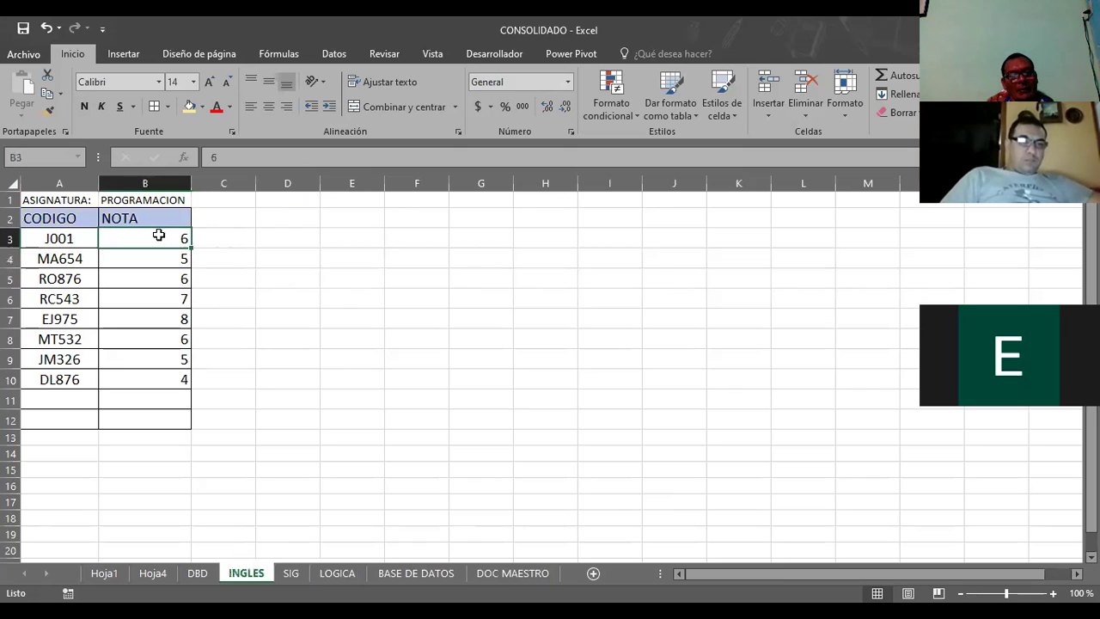
type("10")
key("Return")
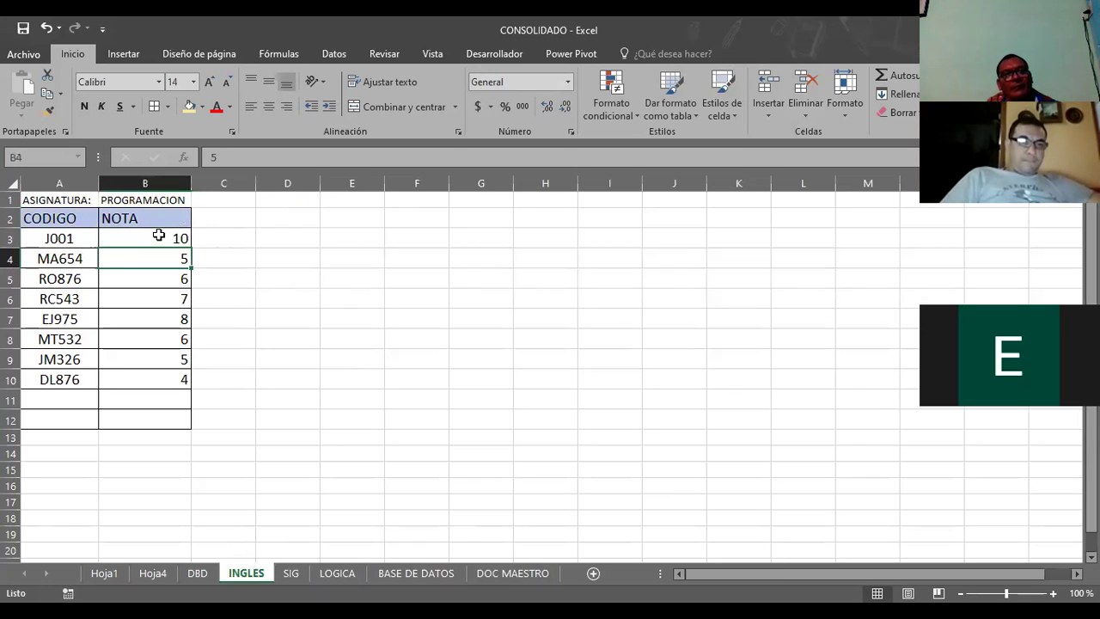
Set J001's LOGICA grade to 10 and review the DOC MAESTRO consolidated grades
left_click(336, 573)
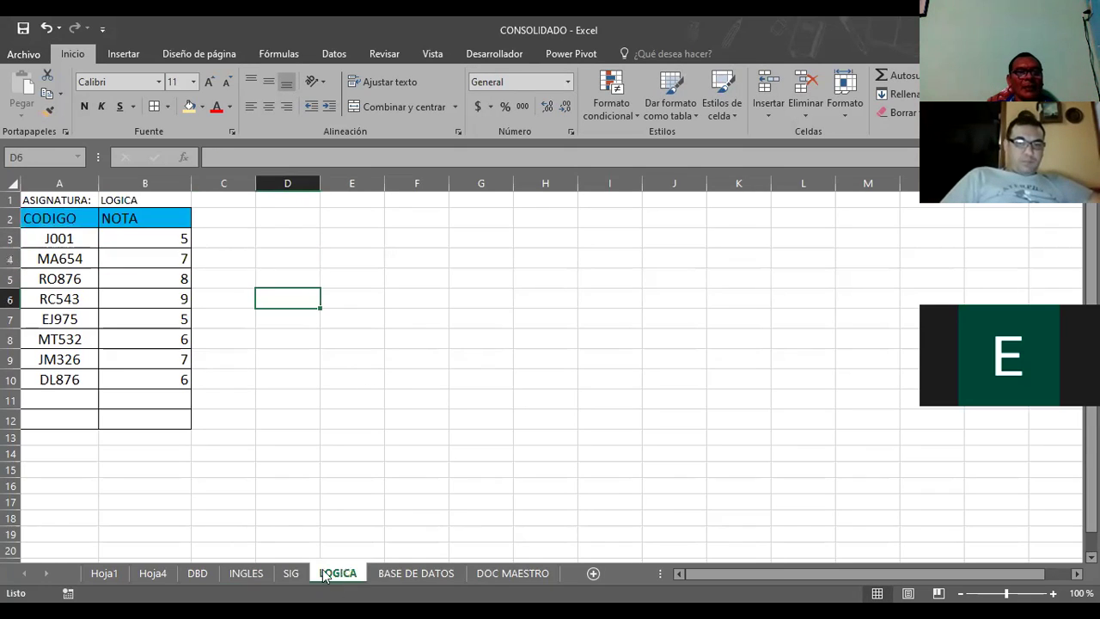
left_click(155, 235)
type("10")
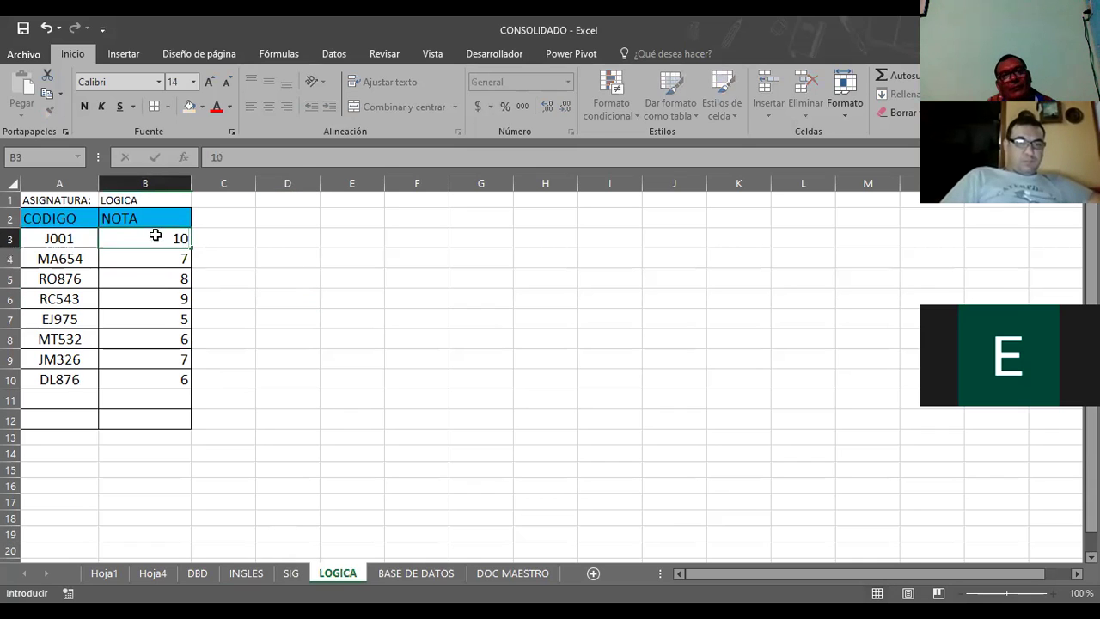
key("Return")
left_click(356, 314)
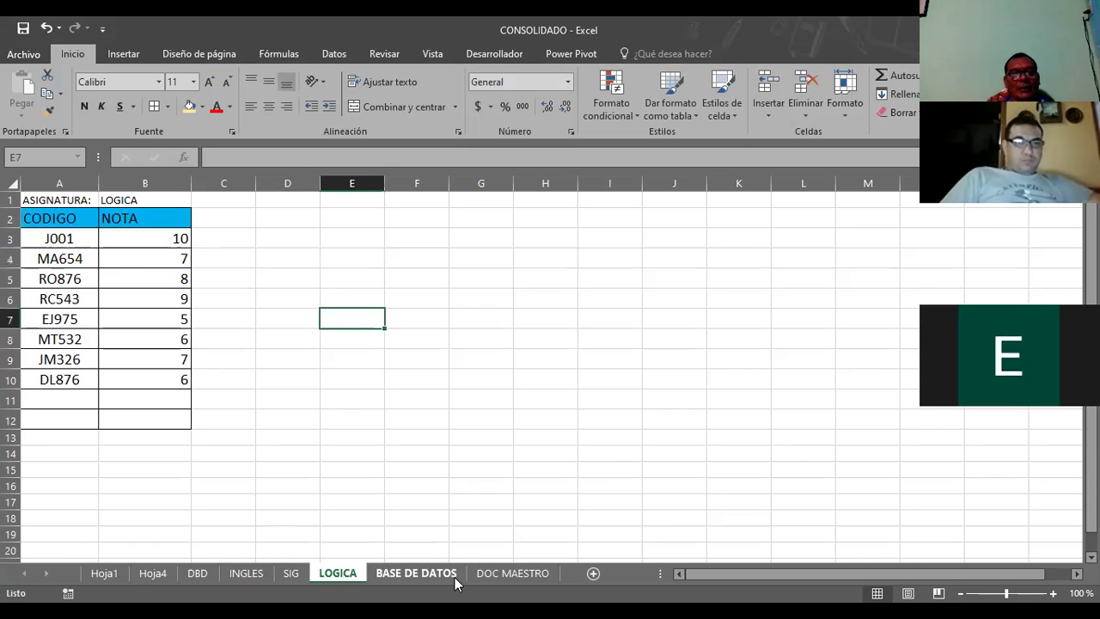
left_click(513, 573)
left_click(417, 573)
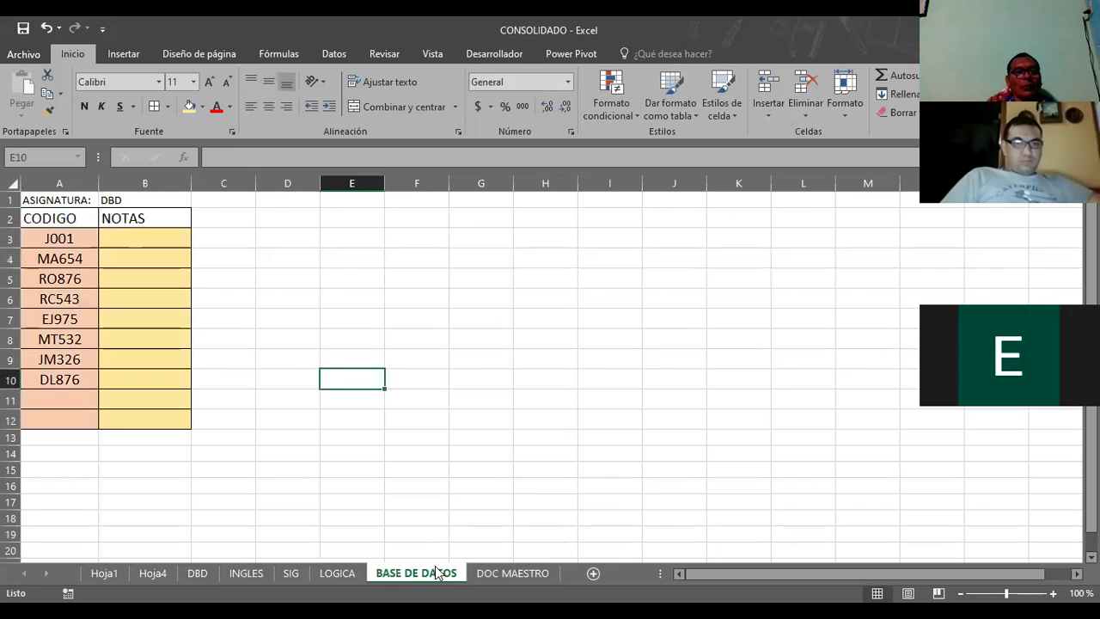
left_click(507, 574)
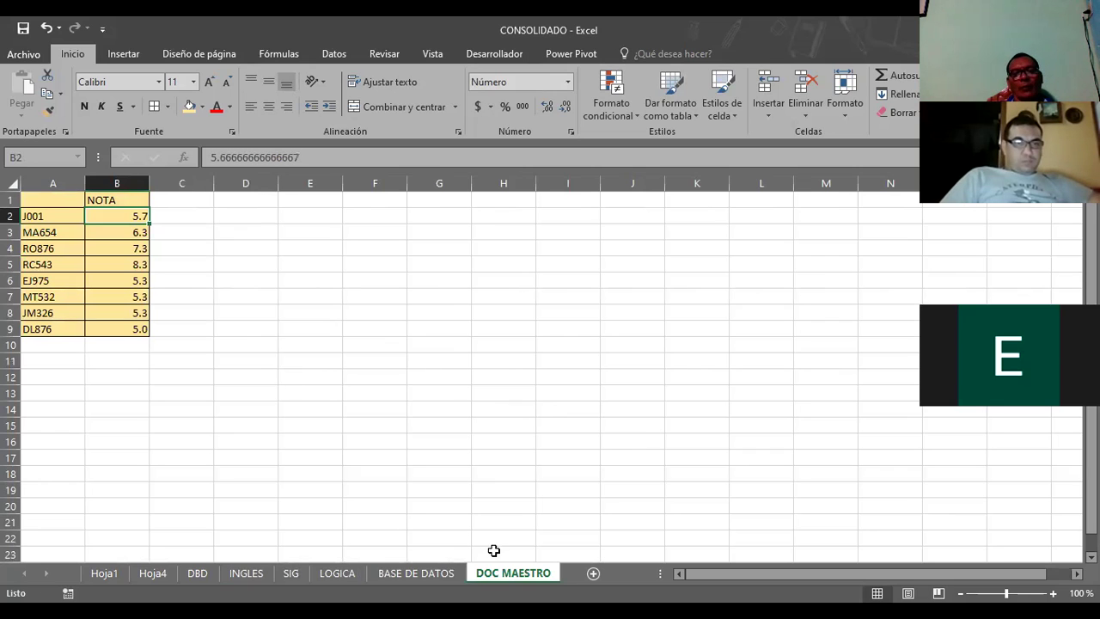
Flip between the INGLES, SIG and LOGICA sheets to compare their grade tables
left_click(243, 575)
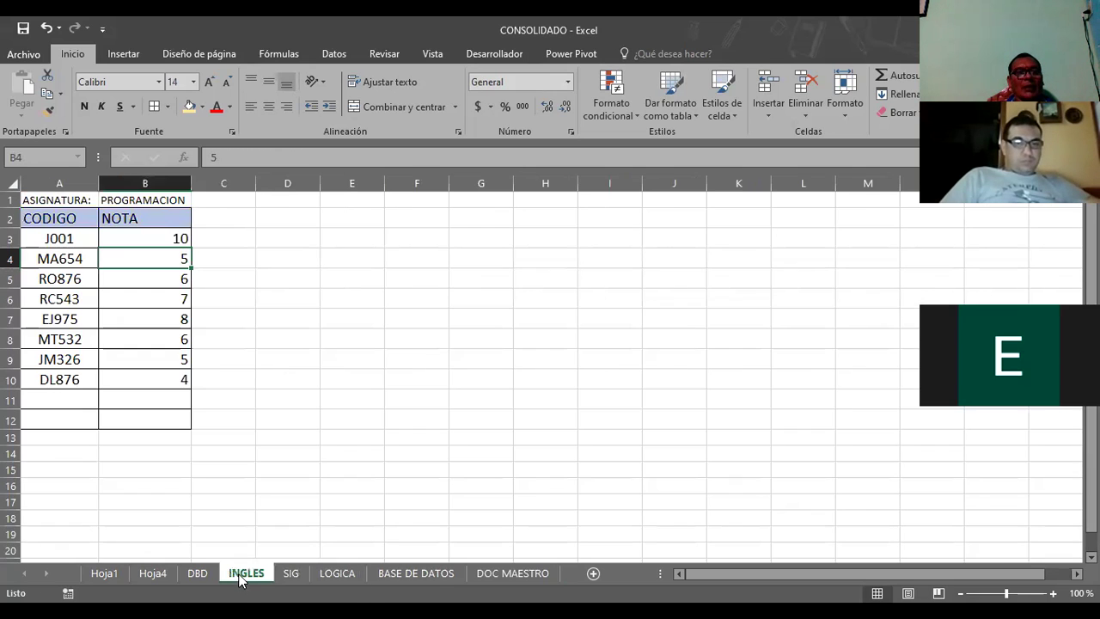
left_click(286, 574)
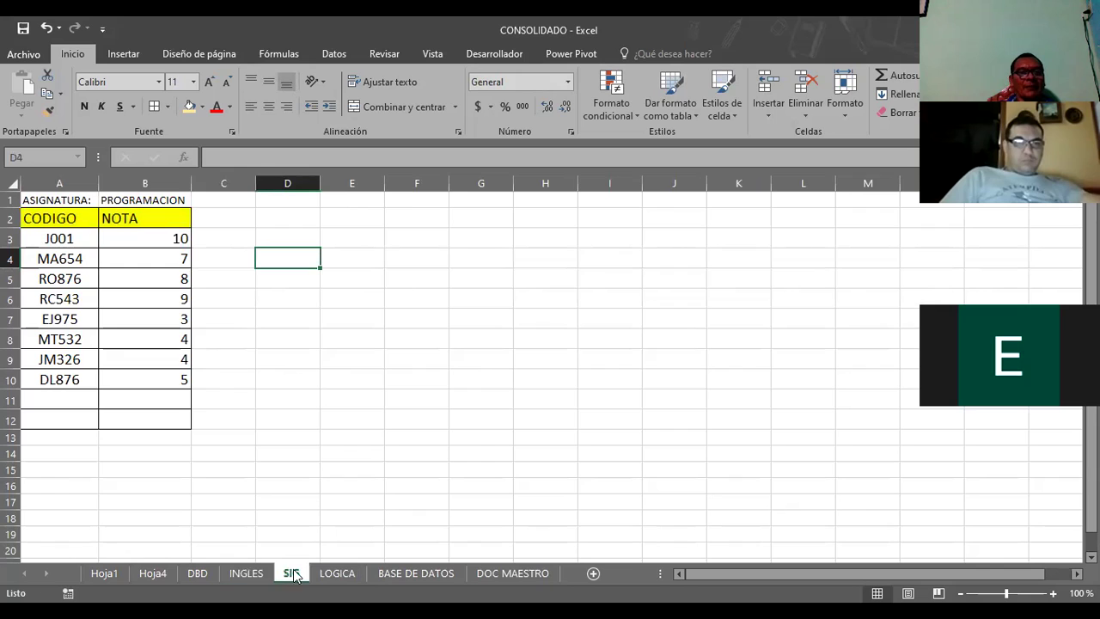
left_click(336, 573)
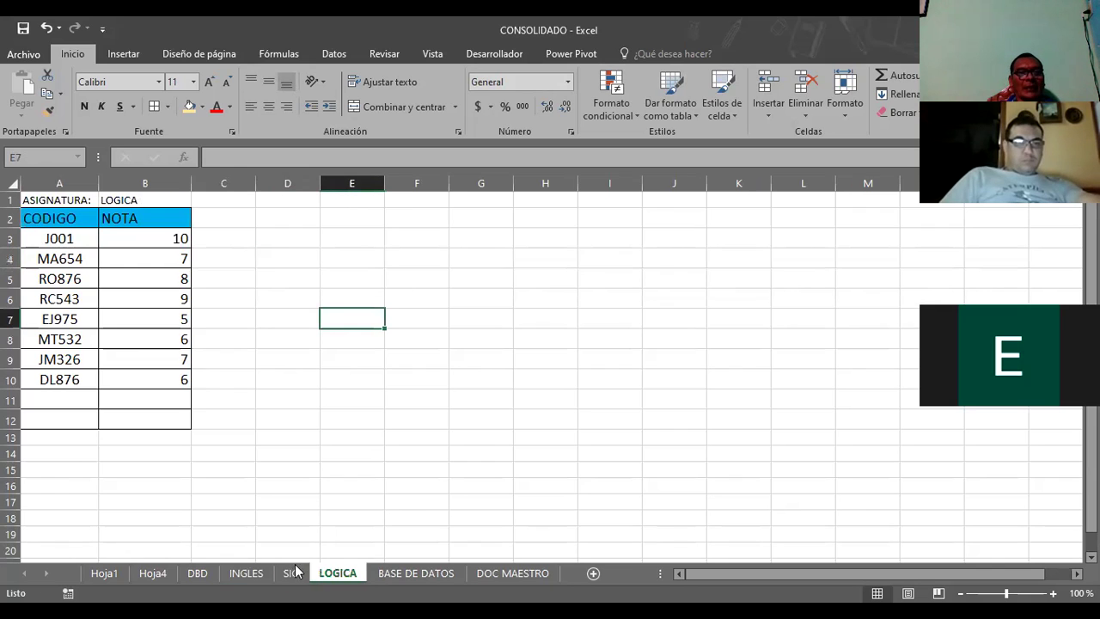
left_click(237, 573)
left_click(290, 573)
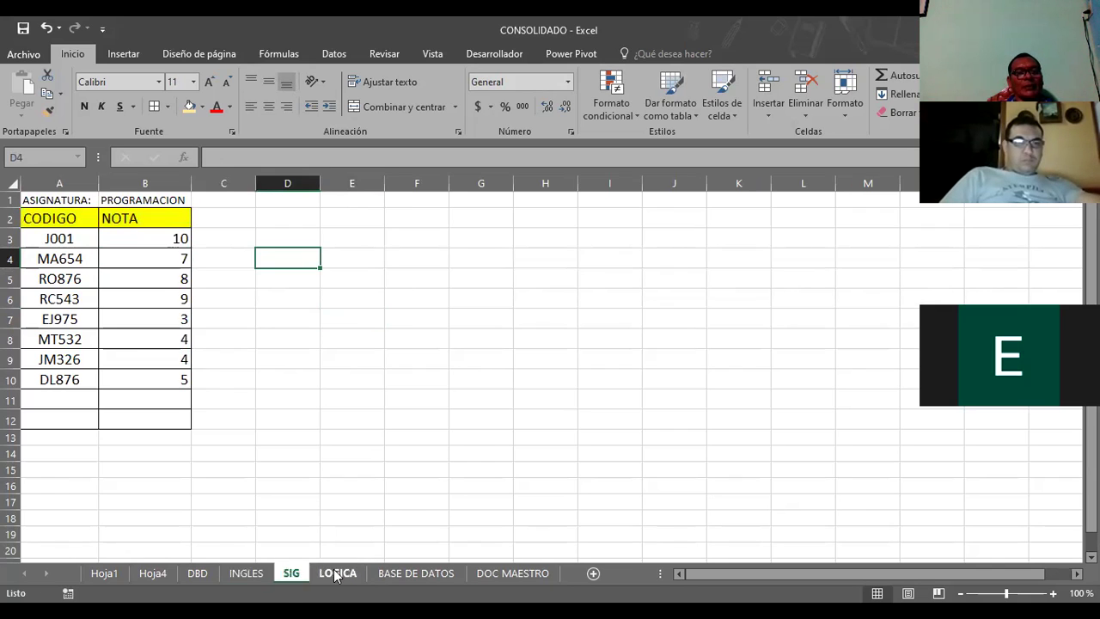
left_click(335, 574)
left_click(246, 573)
left_click(290, 573)
left_click(336, 574)
left_click(245, 573)
left_click(290, 573)
left_click(336, 573)
left_click(290, 573)
left_click(245, 573)
left_click(291, 573)
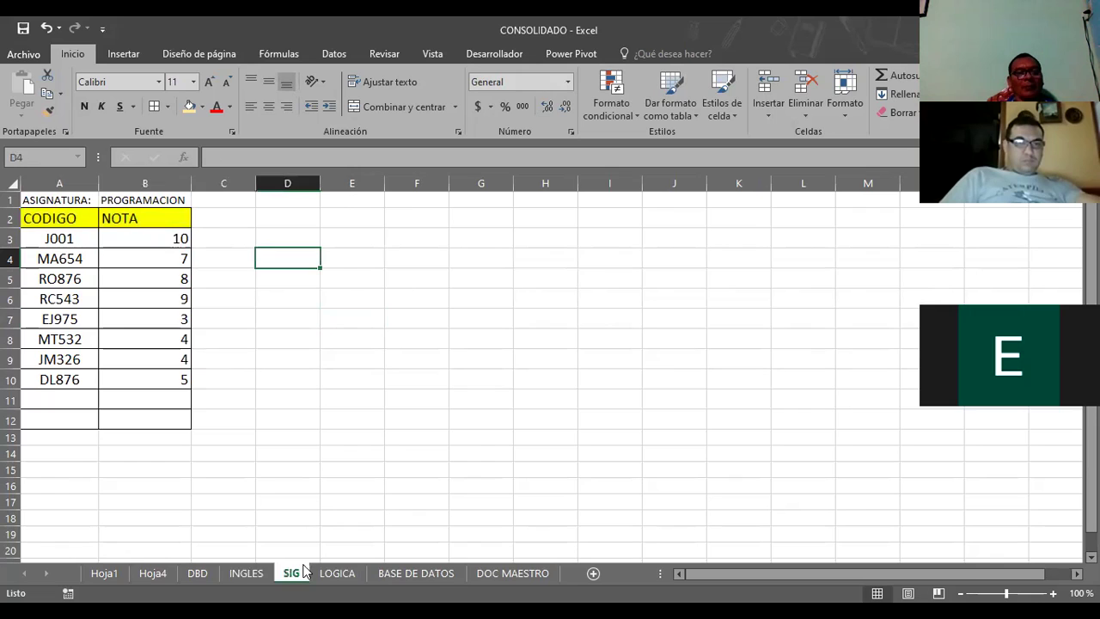
left_click(243, 574)
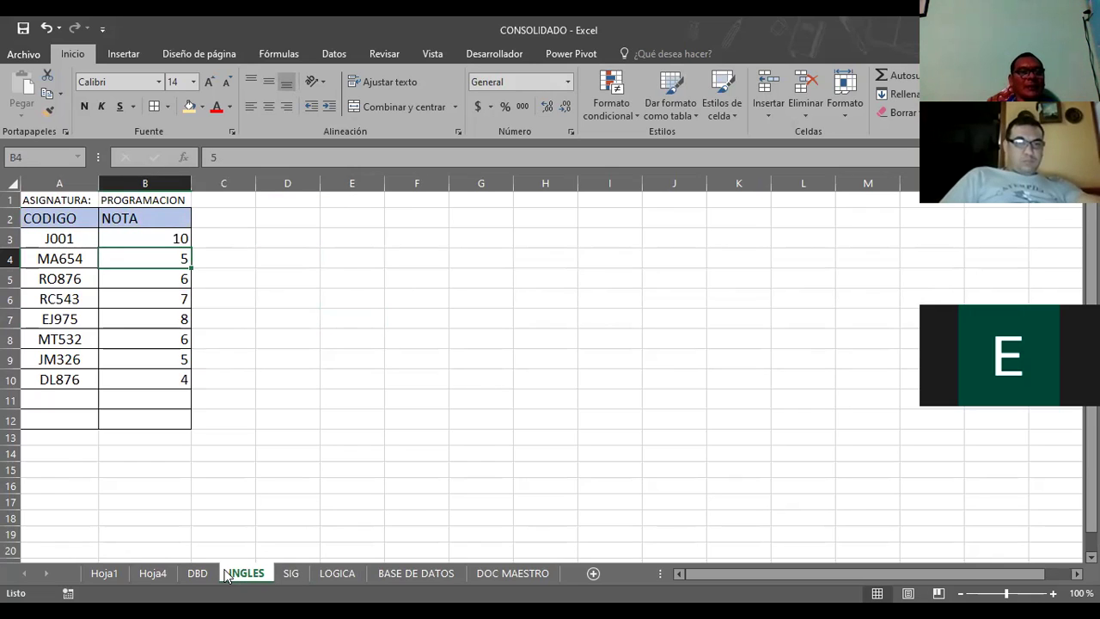
left_click(291, 573)
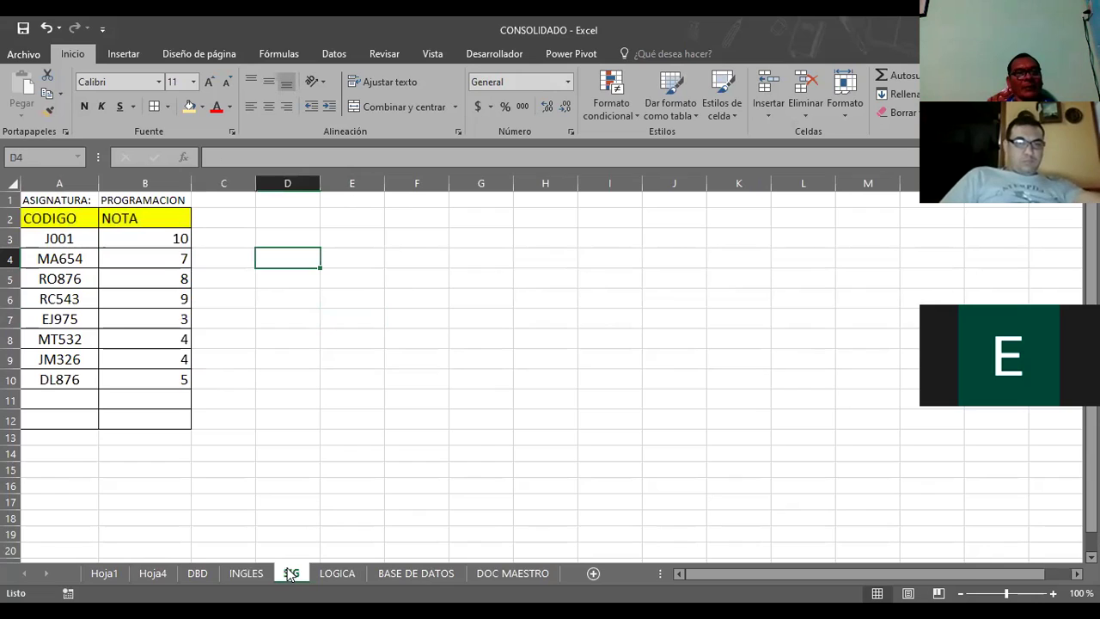
Change MA654's LOGICA grade in B4 from 7 to 6 and return to DOC MAESTRO
left_click(333, 573)
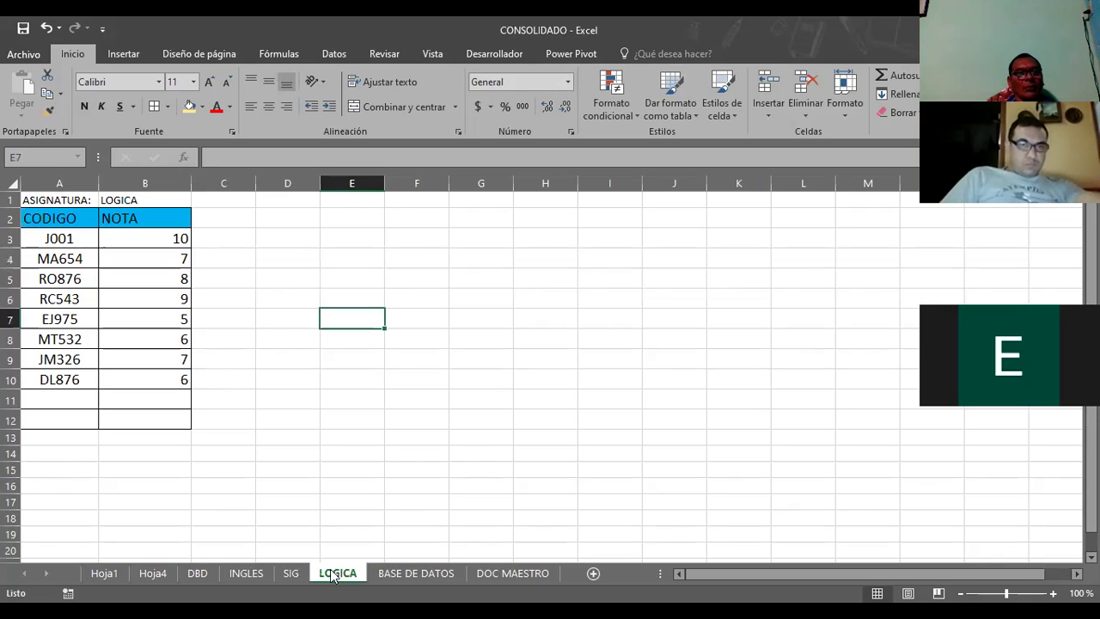
left_click(150, 259)
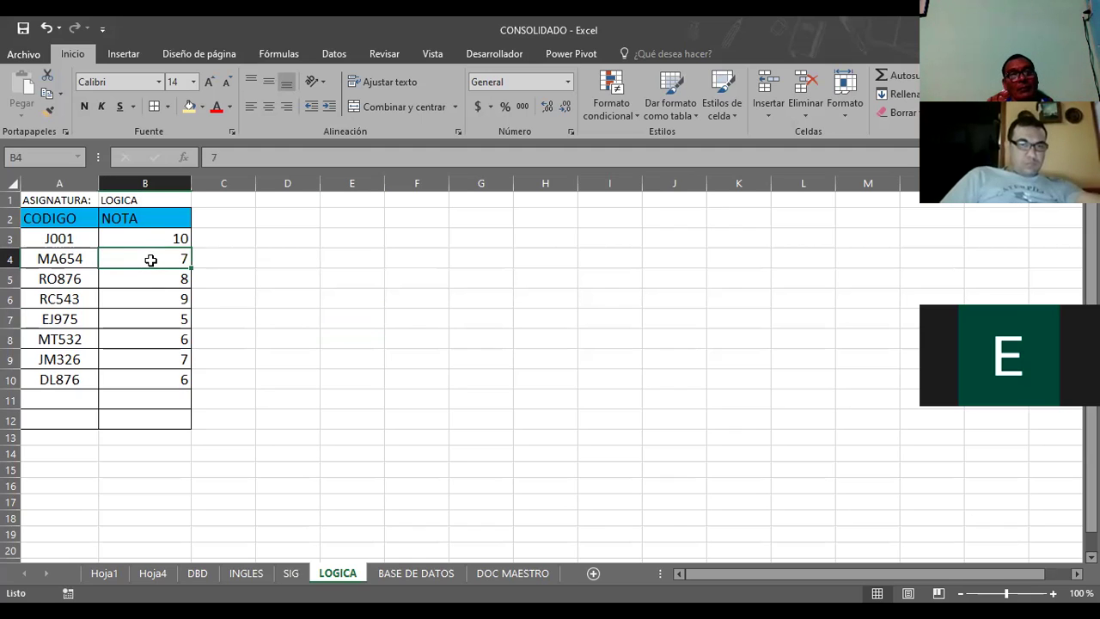
type("6")
key("Return")
left_click(295, 291)
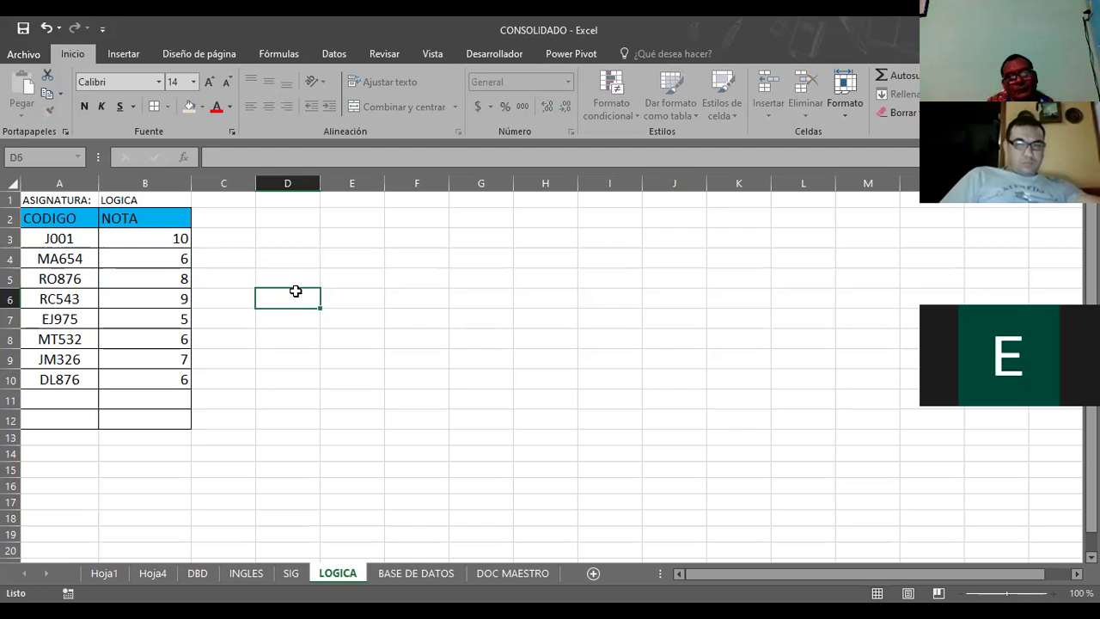
left_click(502, 574)
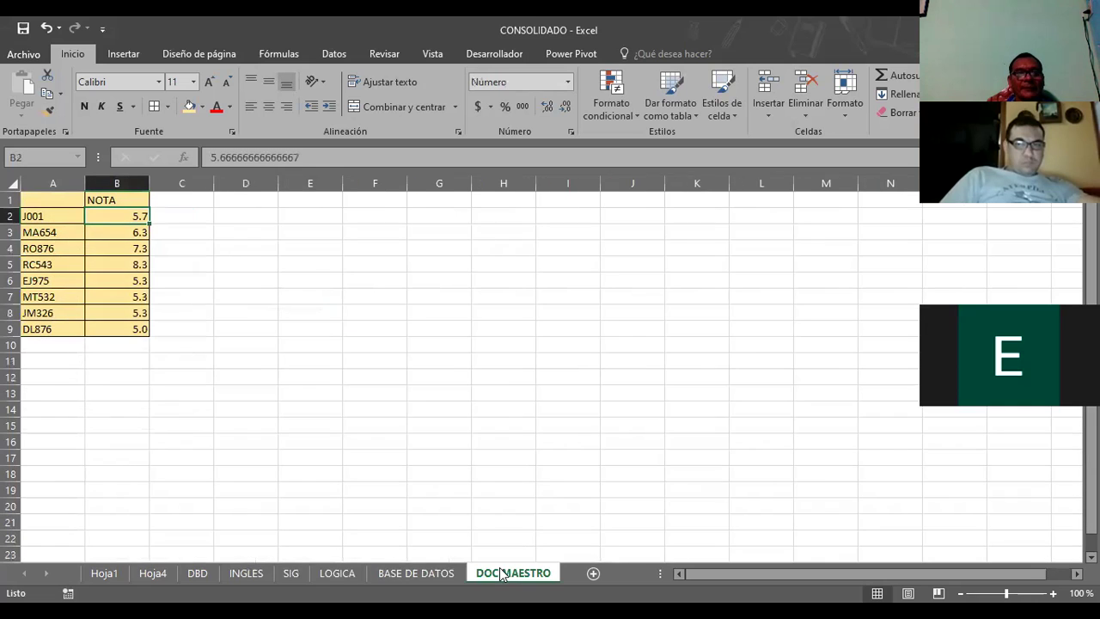
Delete rows 1–11 to remove the old consolidated result table
left_click(10, 199)
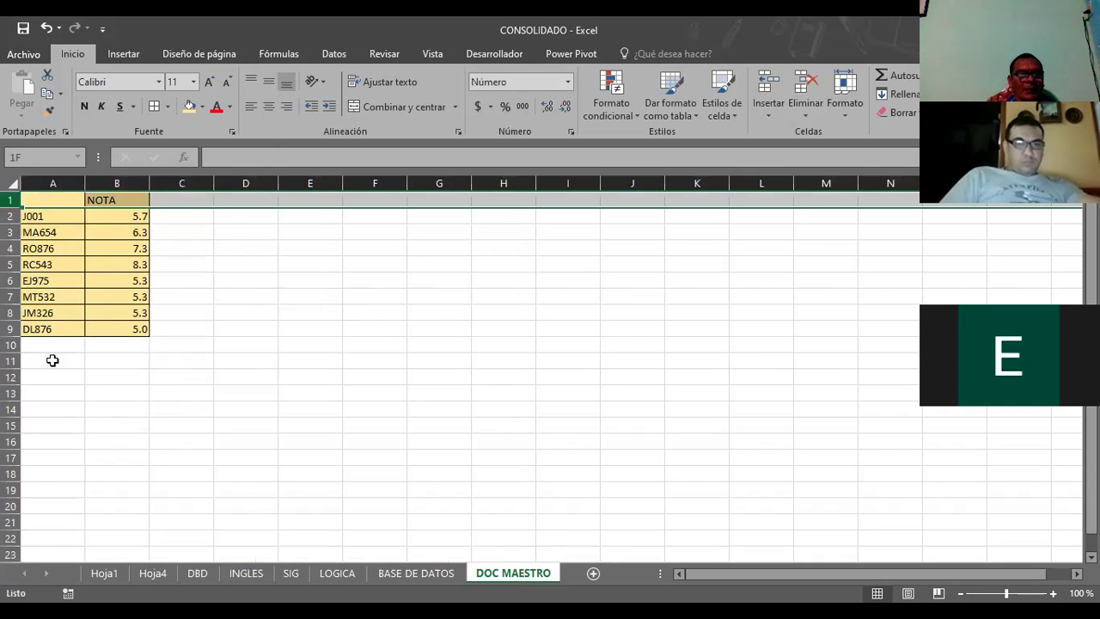
left_click(10, 360, "shift")
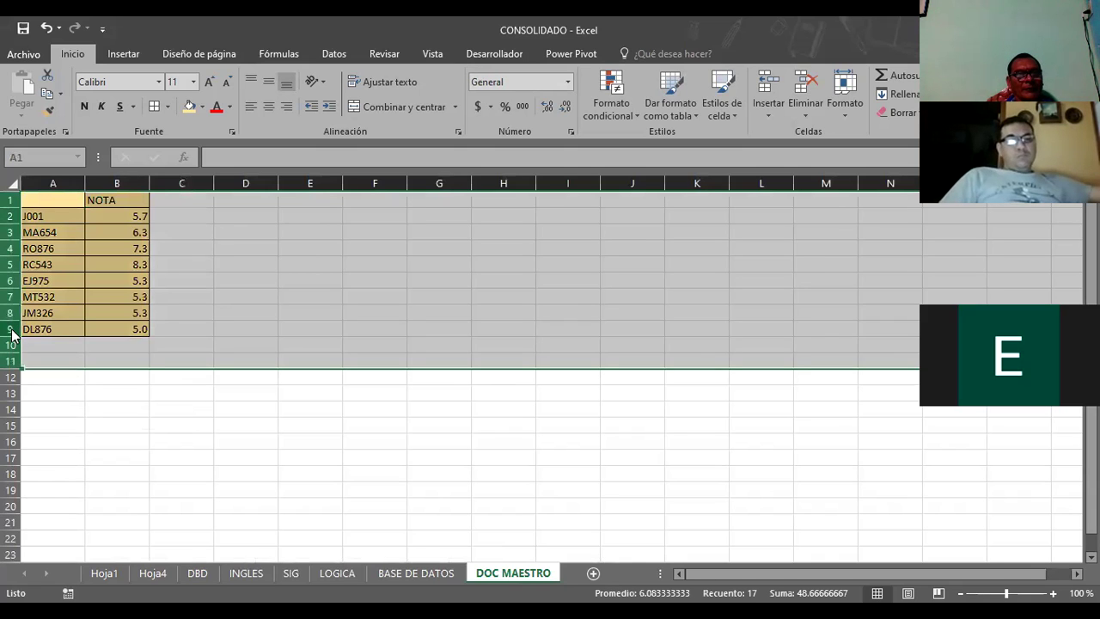
right_click(12, 335)
left_click(76, 449)
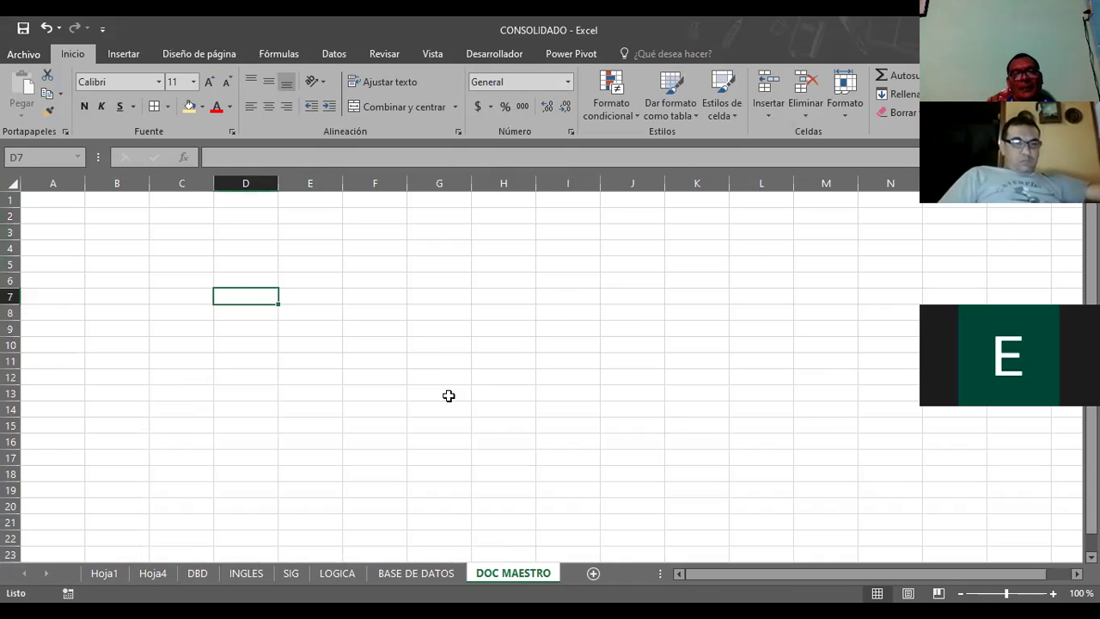
Consolidate the NOTA averages into A1 with links to the source data
left_click(54, 198)
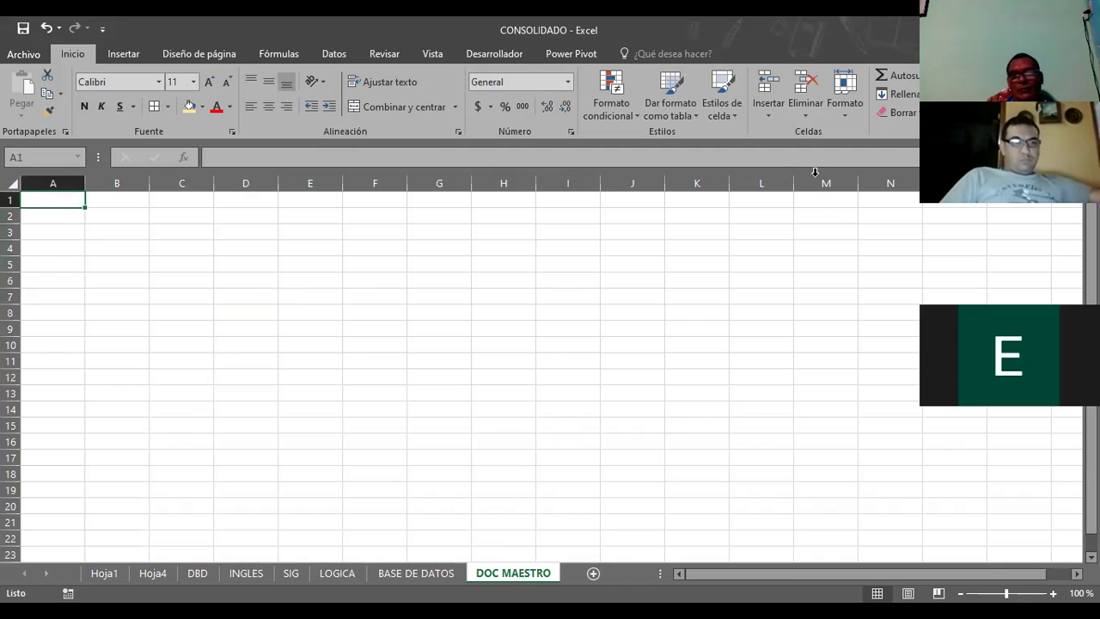
left_click(329, 54)
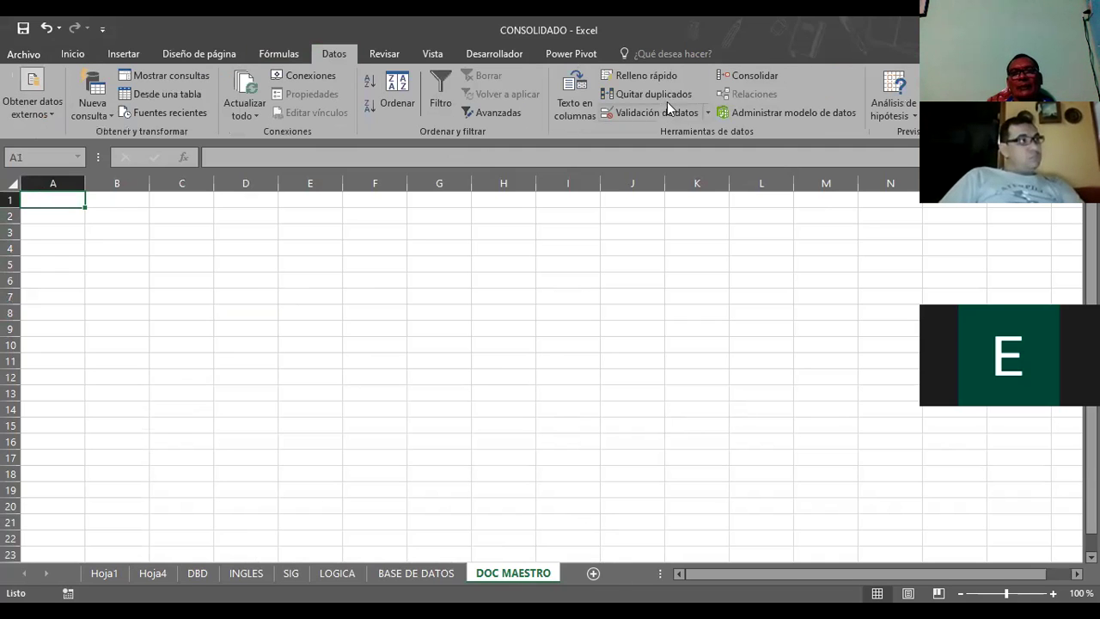
left_click(767, 76)
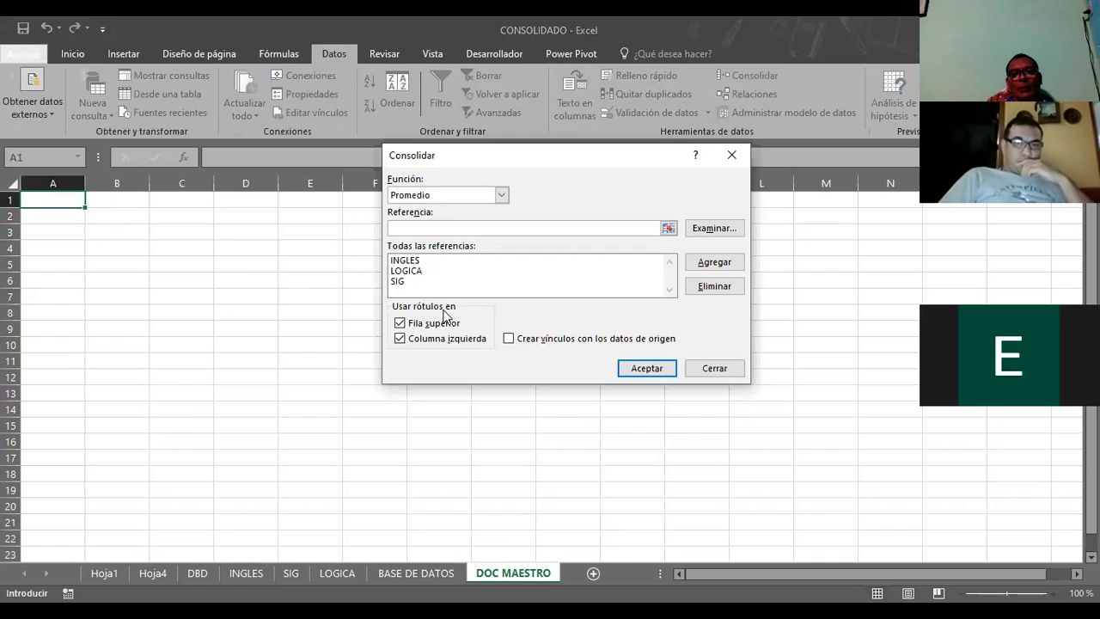
left_click(509, 339)
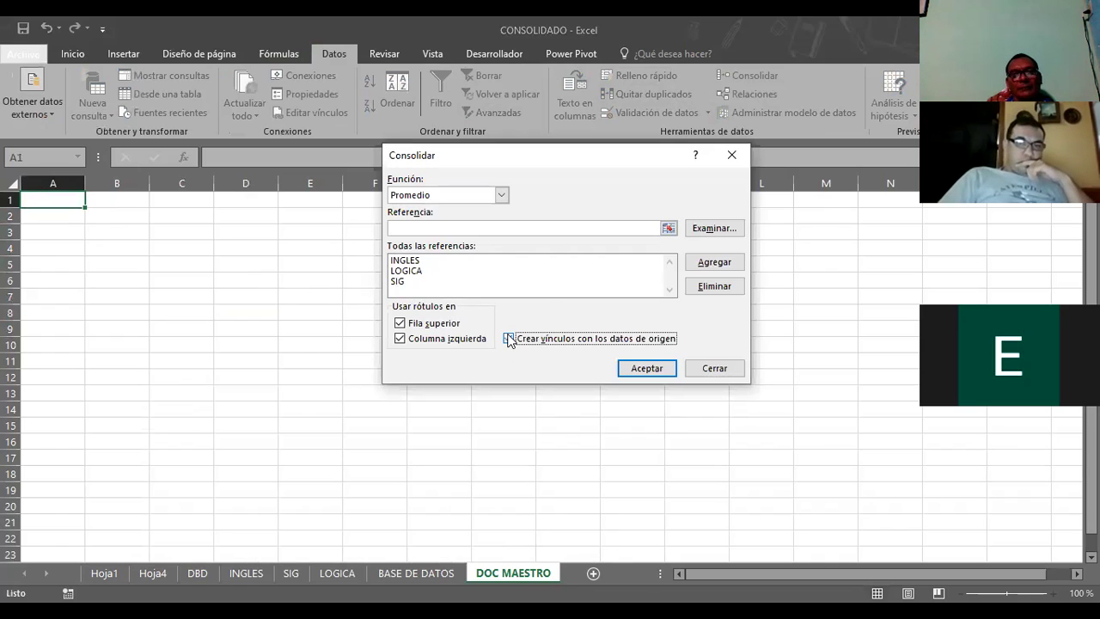
left_click(637, 369)
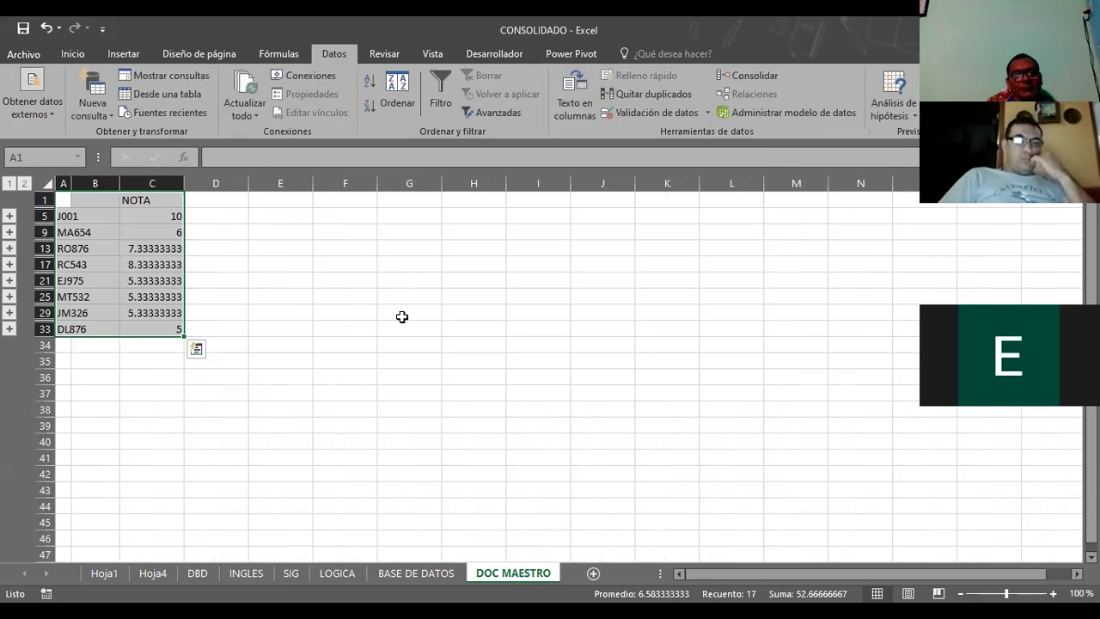
Select the consolidated codes and grades to inspect the linked result
left_click(402, 316)
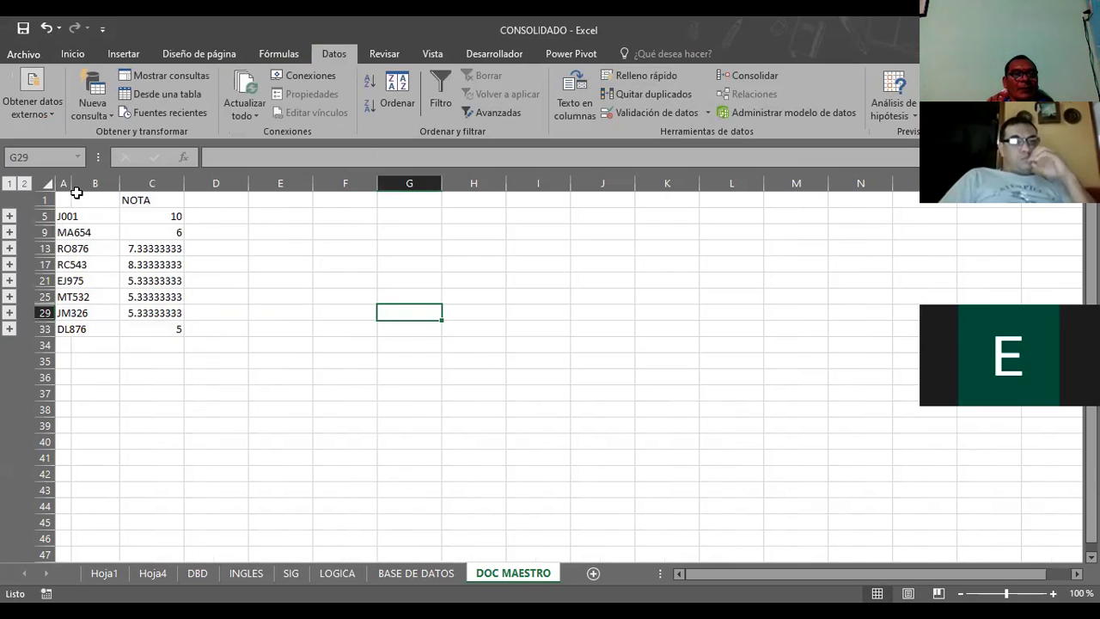
left_click(88, 217)
left_click_drag(133, 216, 148, 325)
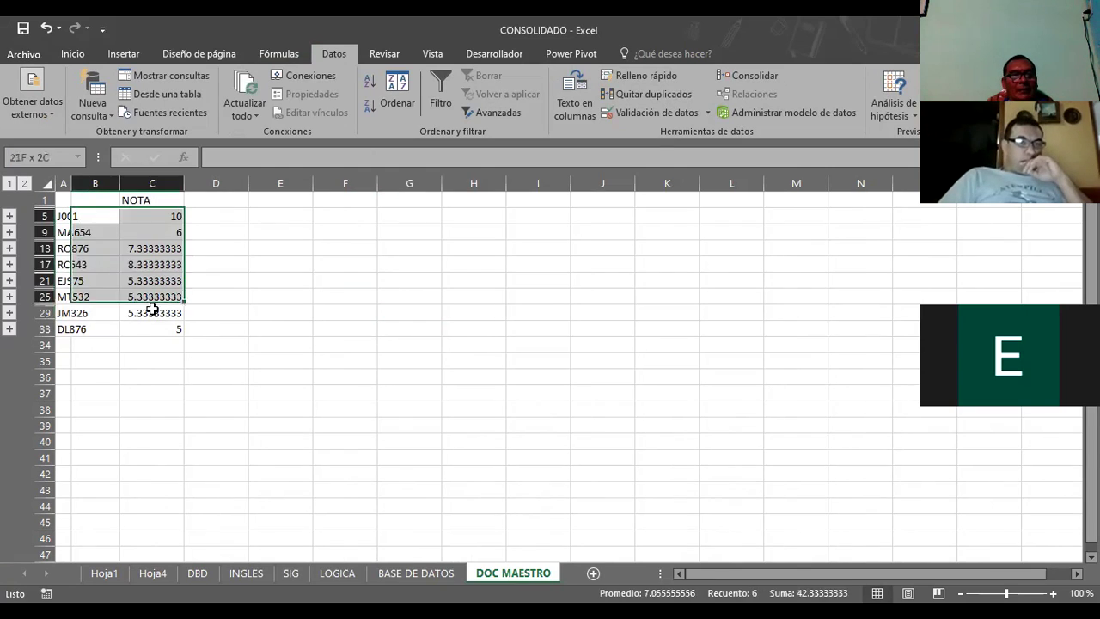
left_click(216, 312)
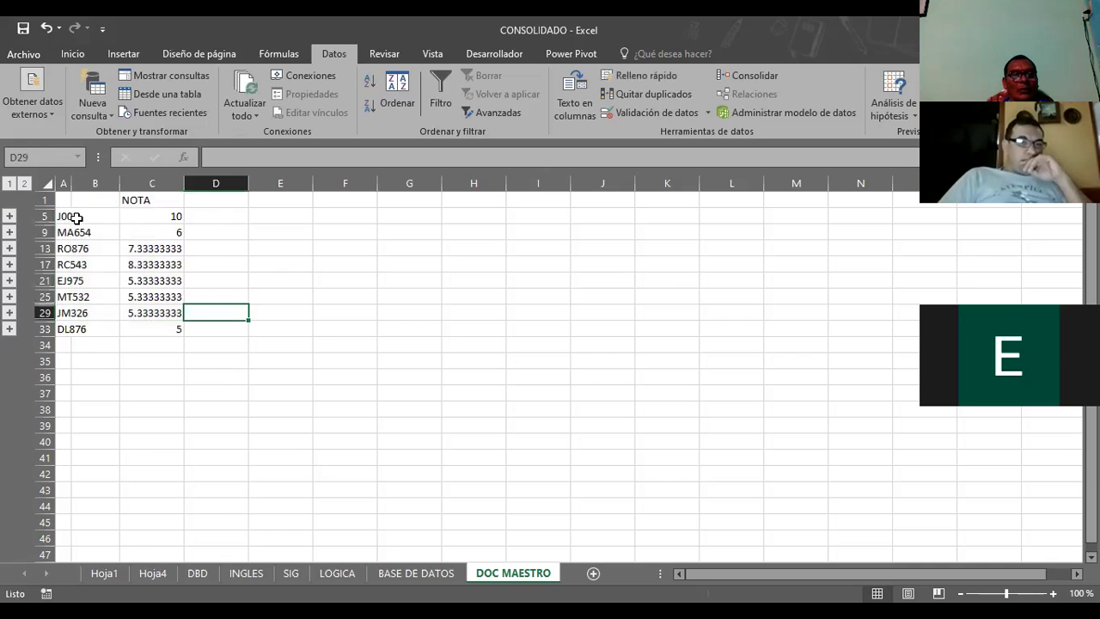
Change J001's SIG grade in B3 to 1 and see DOC MAESTRO's average update to 7
left_click(292, 574)
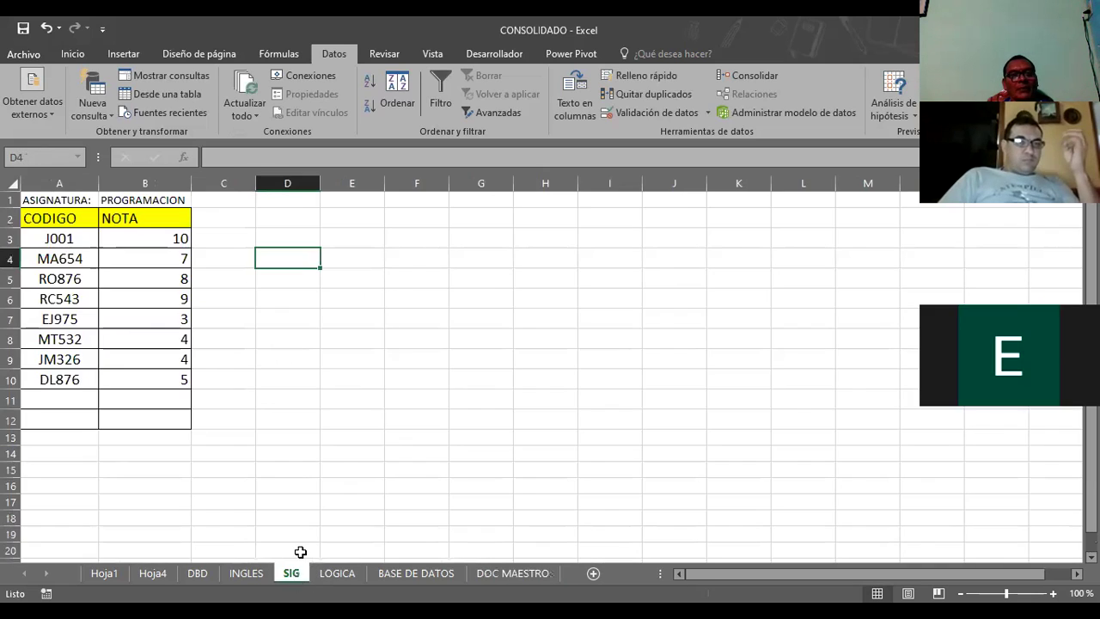
left_click(165, 237)
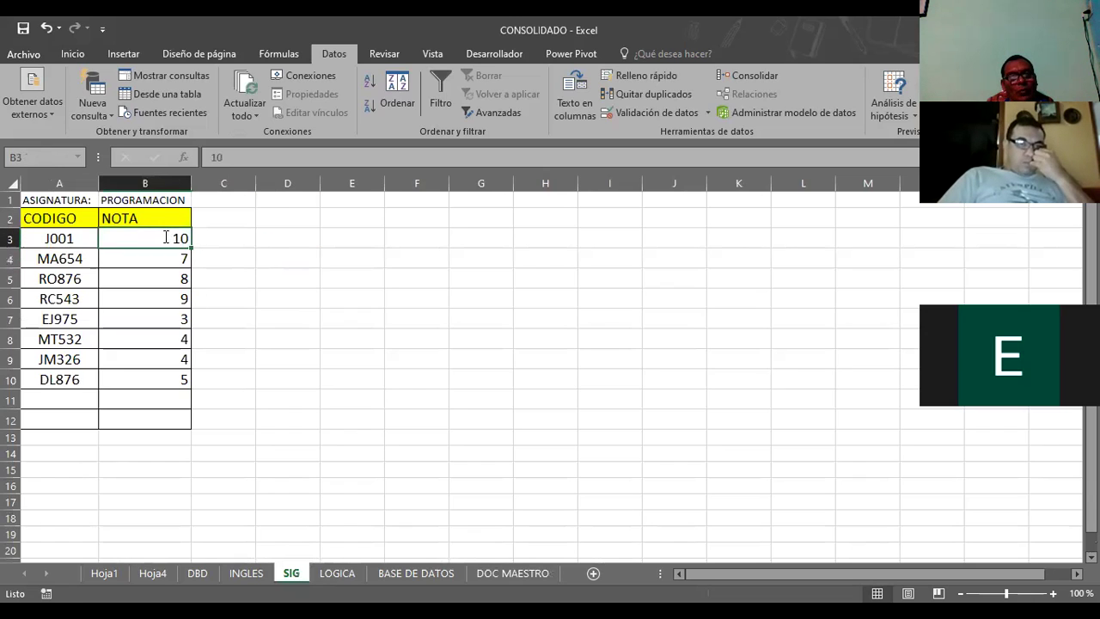
type("1")
key("Return")
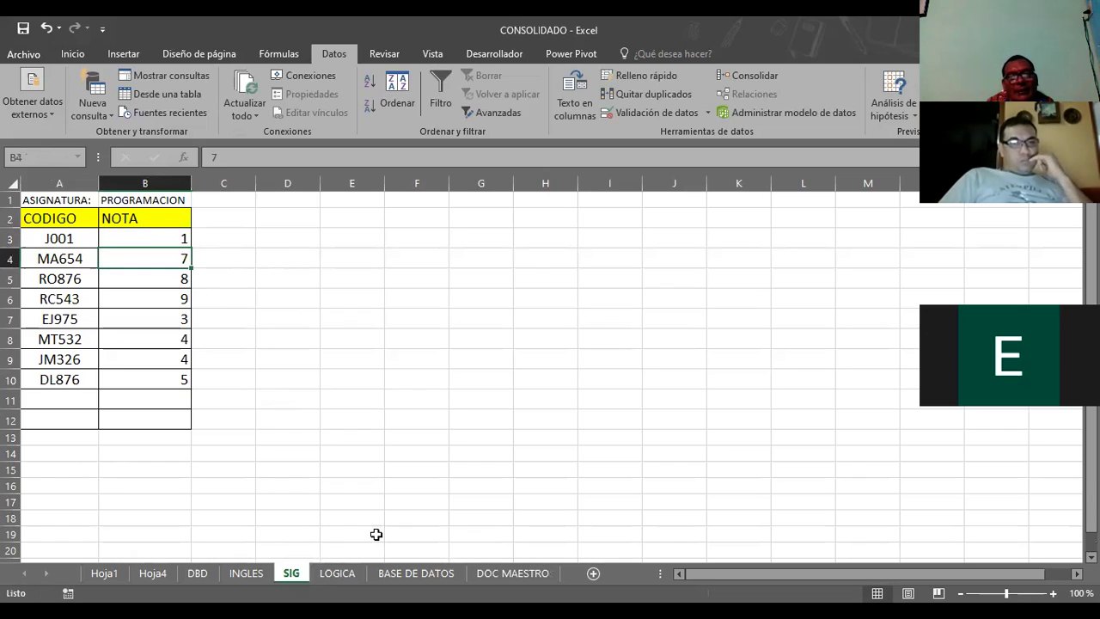
left_click(411, 574)
left_click(497, 573)
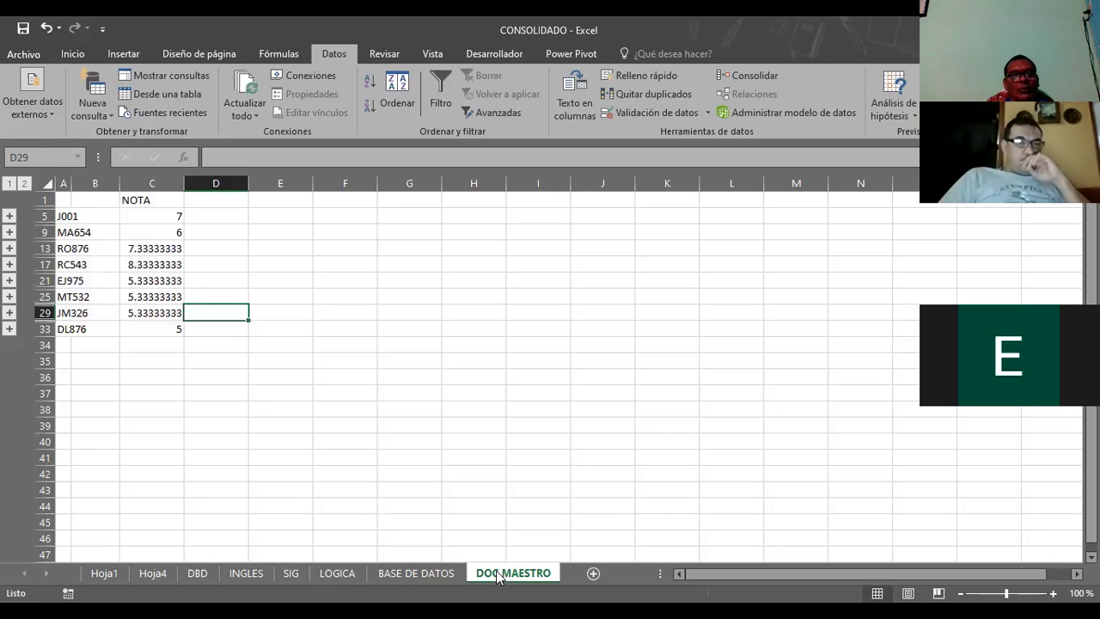
left_click(147, 217)
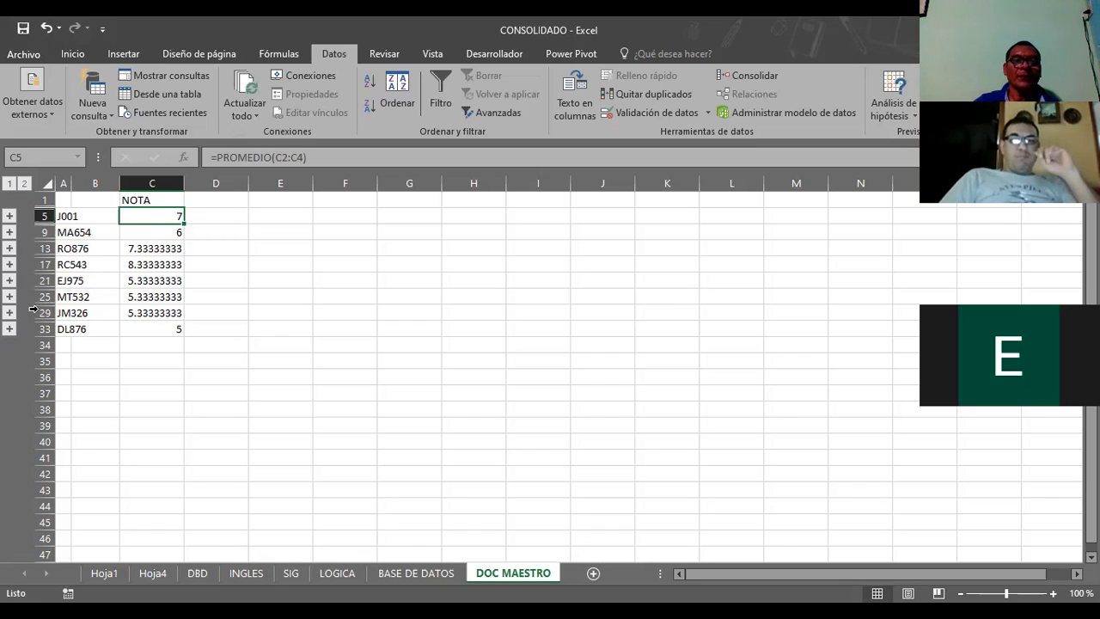
left_click(348, 276)
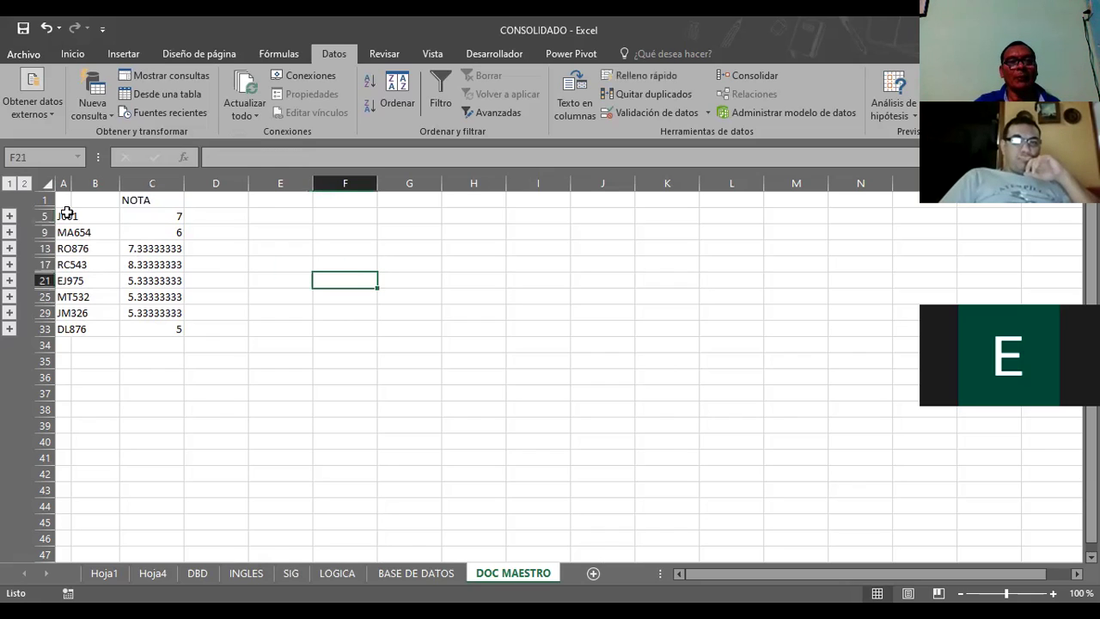
left_click(508, 312)
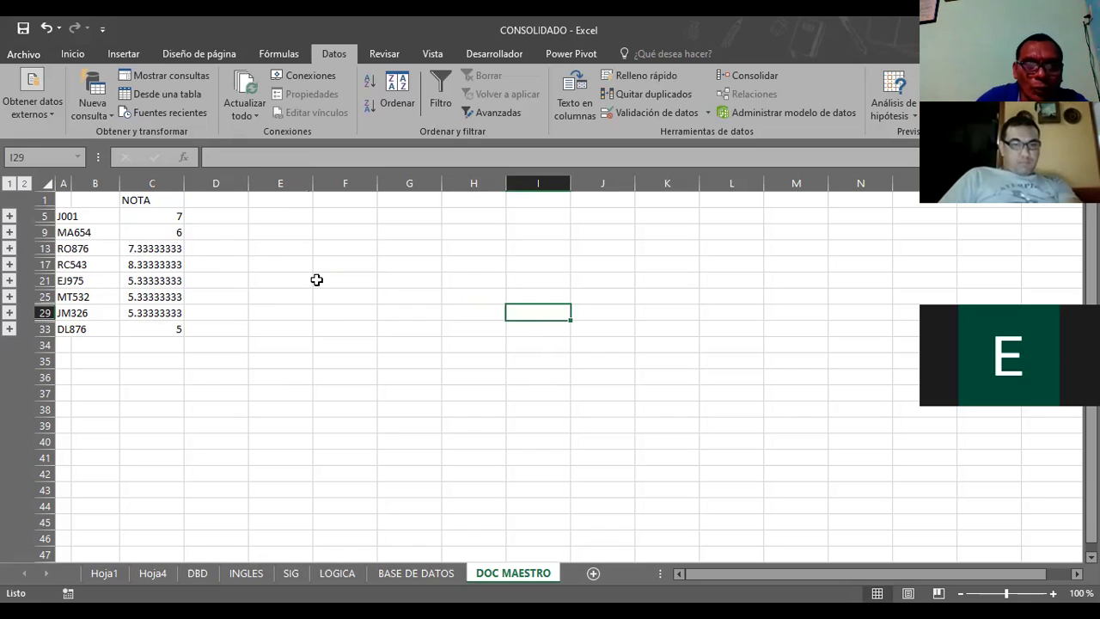
left_click(348, 215)
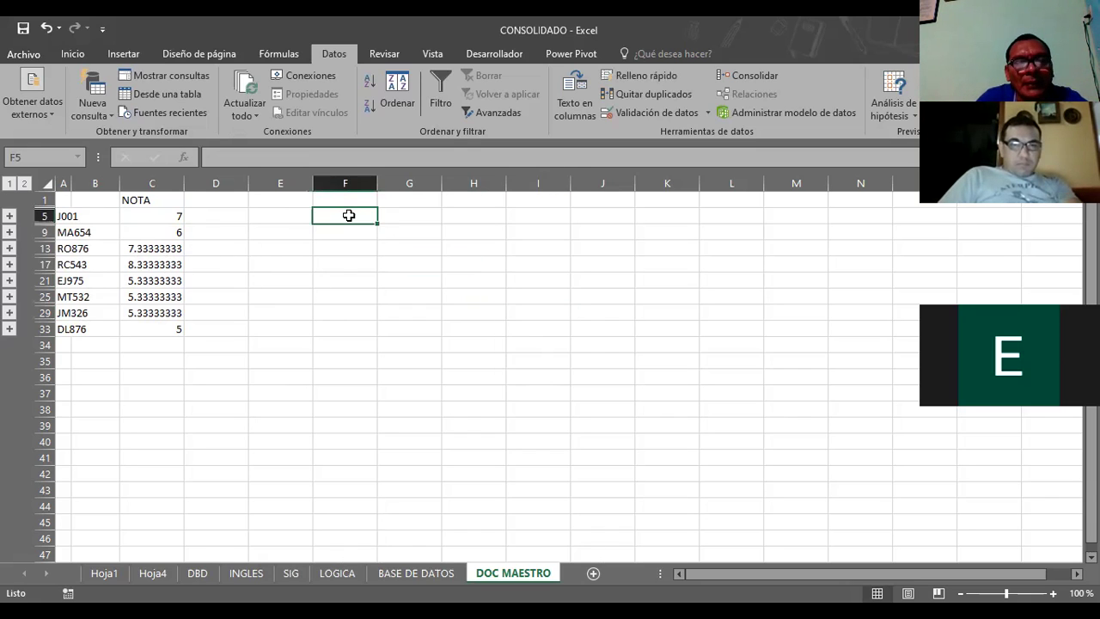
left_click(409, 218)
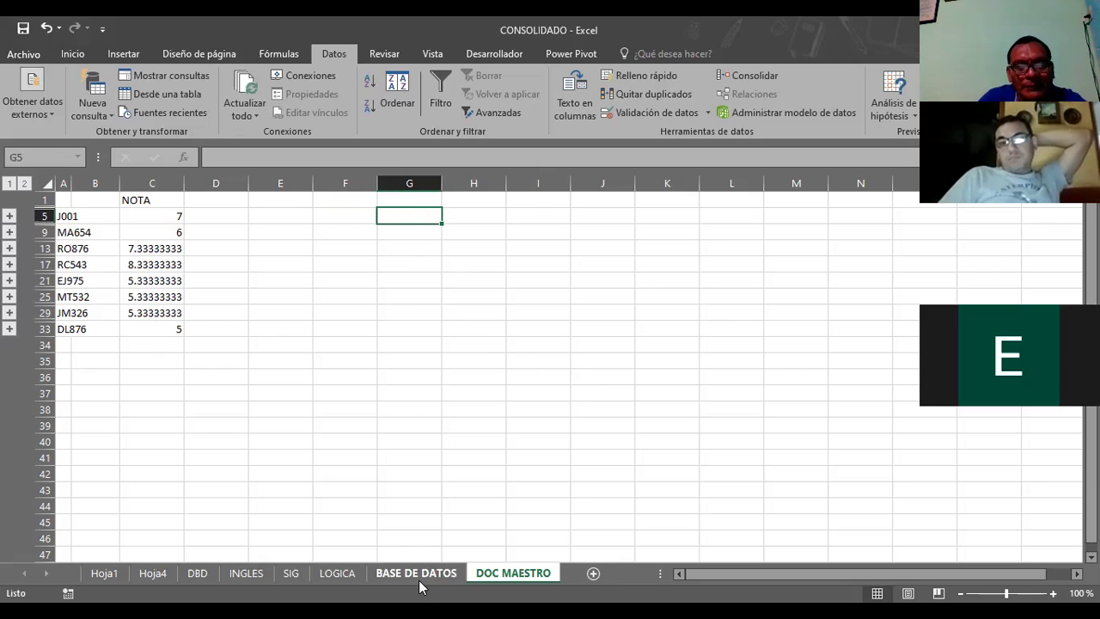
After reviewing the INGLES, SIG and LOGICA sheets, label DOC MAESTRO cell G5 'NOTAS'
left_click(242, 581)
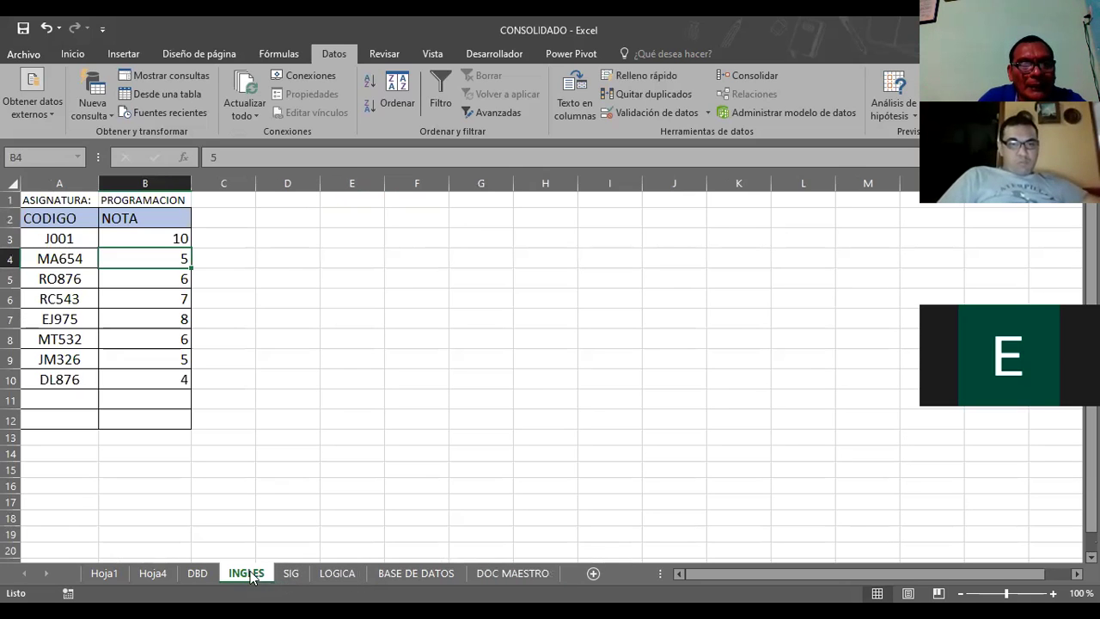
left_click(289, 578)
left_click(248, 576)
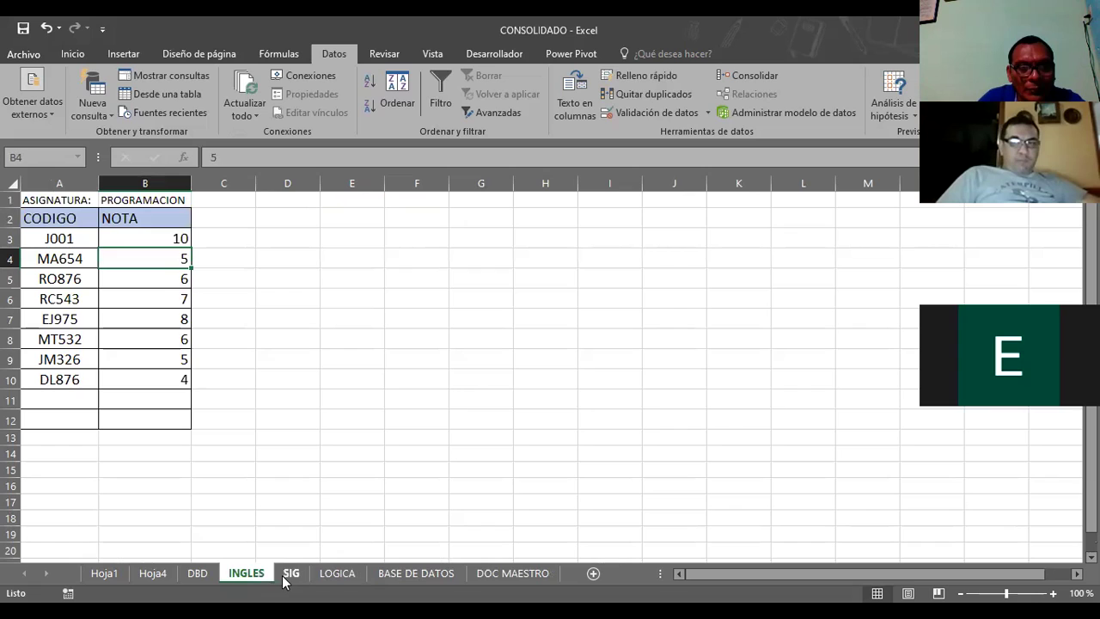
left_click(290, 574)
left_click(337, 574)
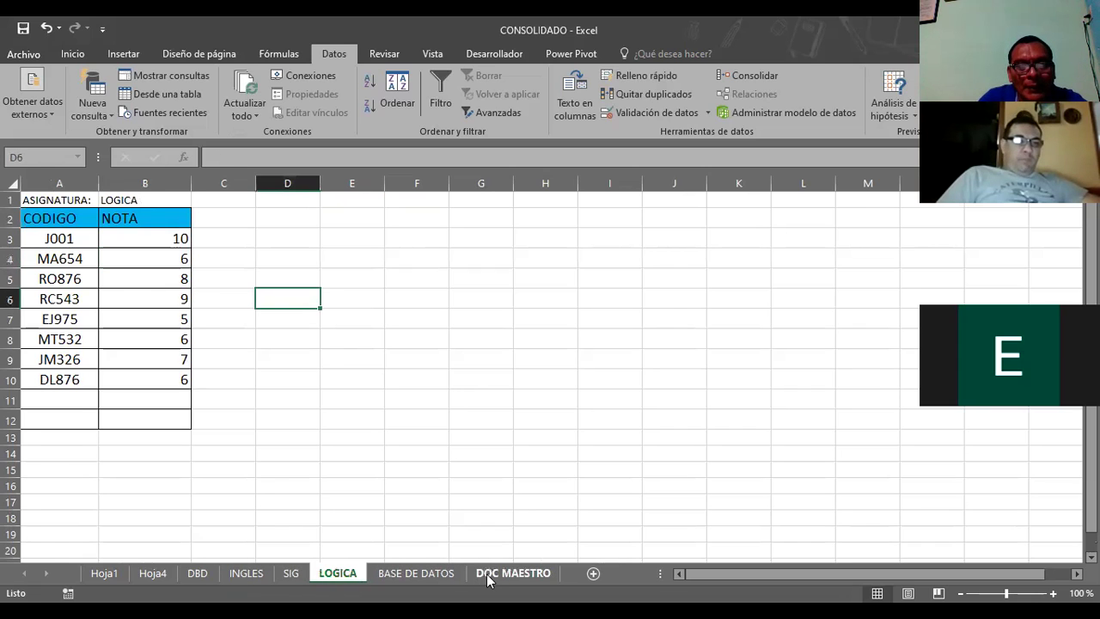
left_click(487, 579)
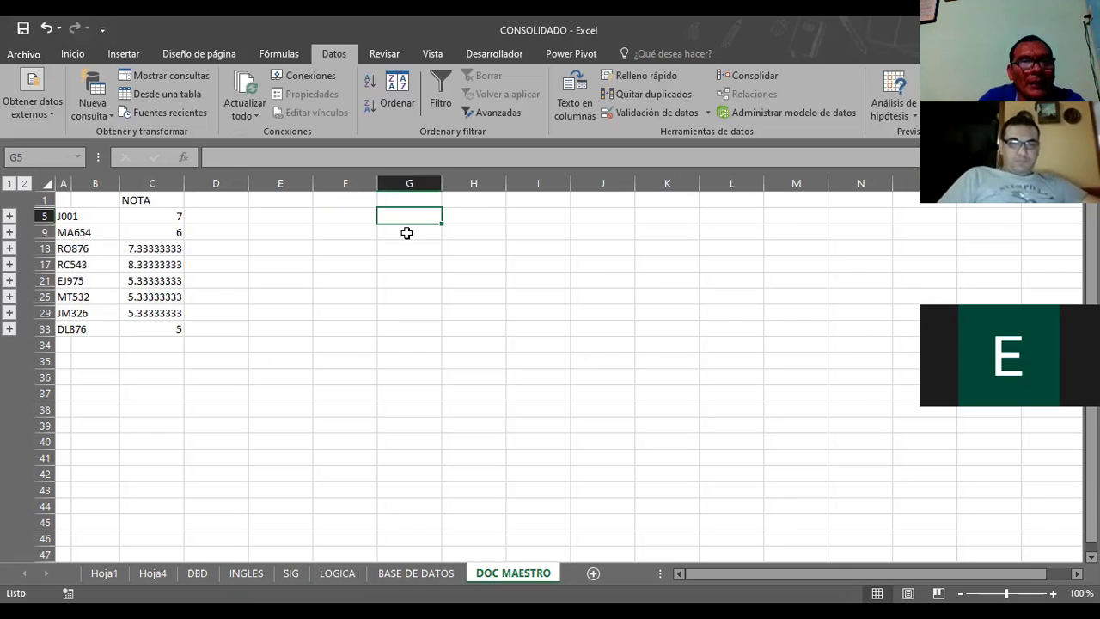
type("NOT")
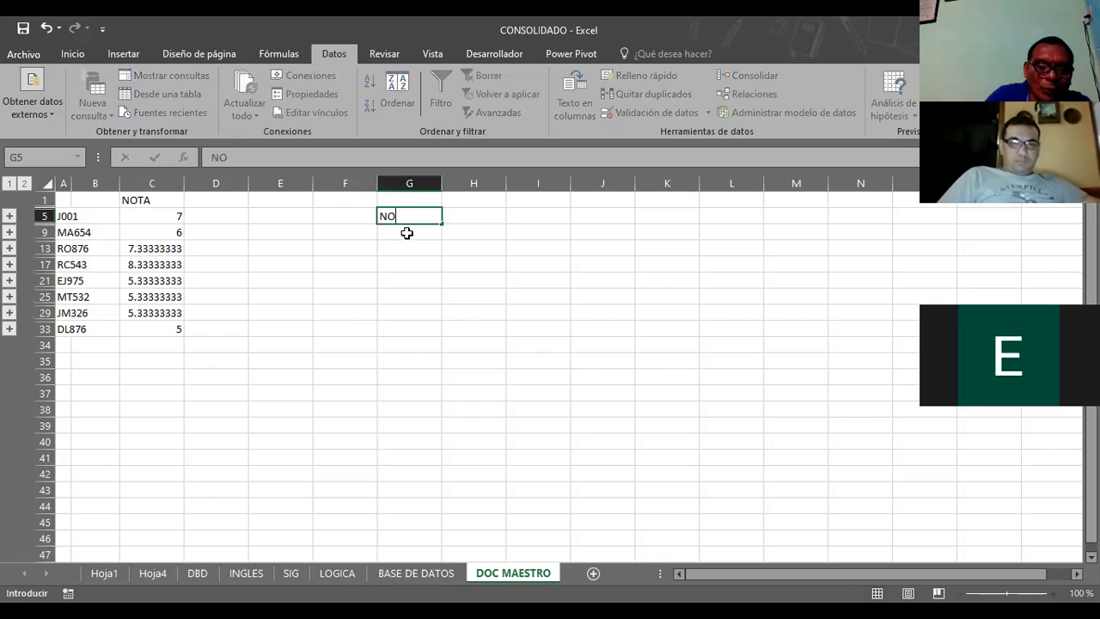
type("AS")
key("Return")
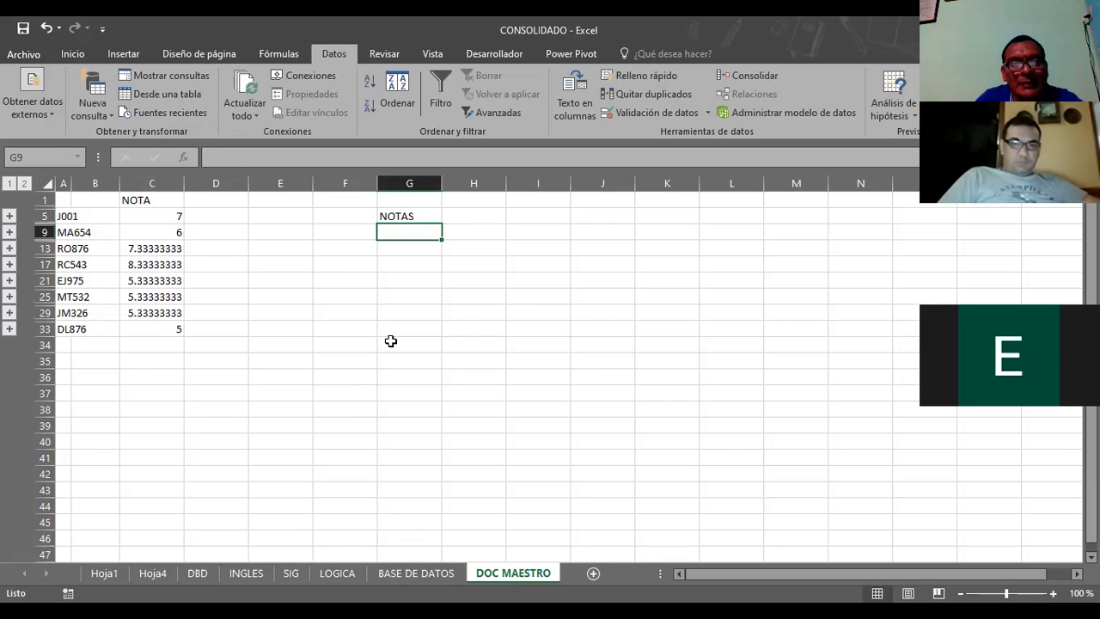
Consolidate from INGLES only, dropping the LOGICA and SIG references, giving RC543 7 and DL876 4
left_click(753, 77)
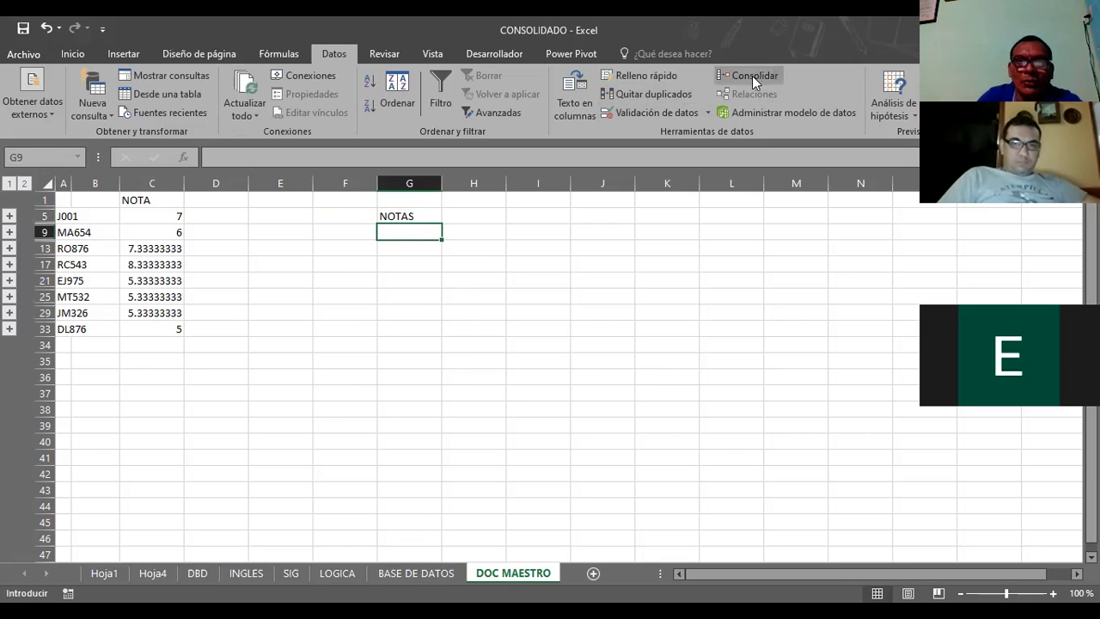
left_click(414, 272)
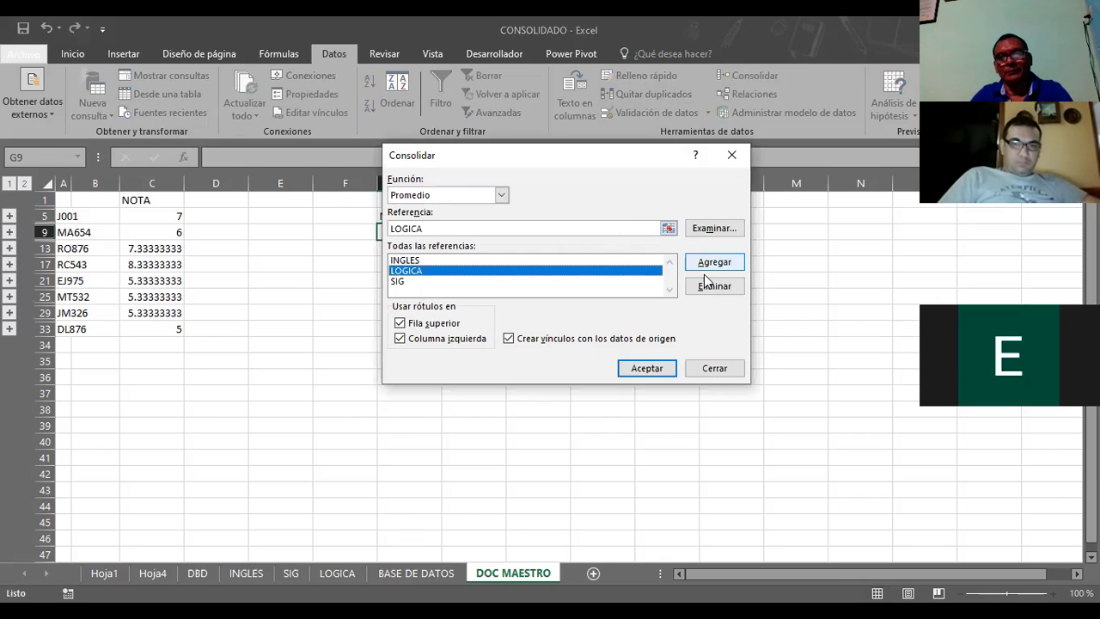
left_click(709, 285)
left_click(397, 271)
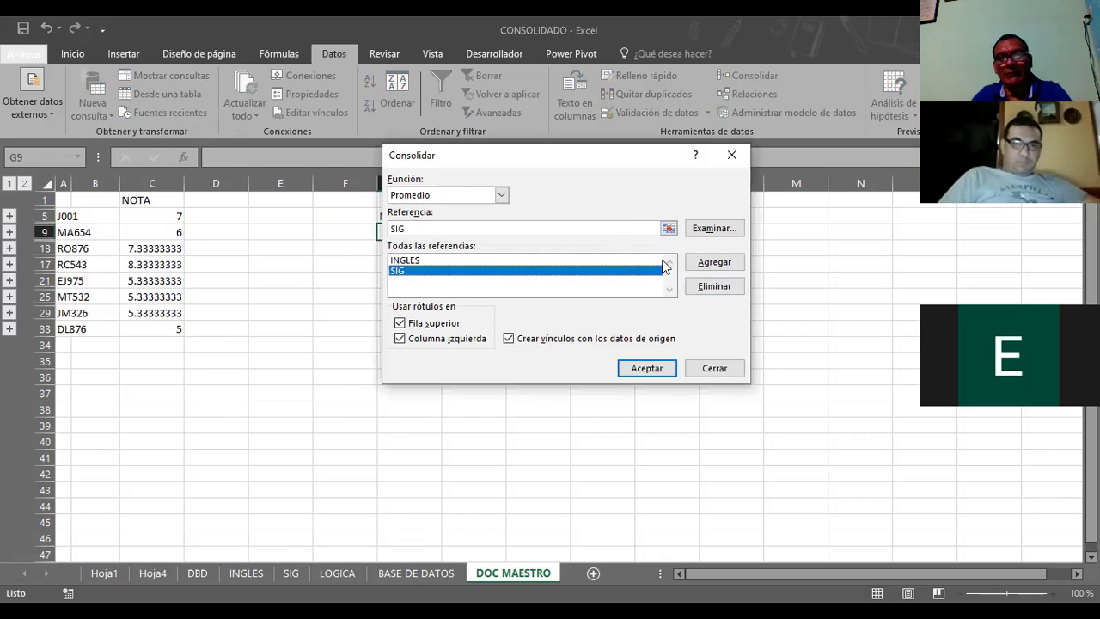
left_click(712, 286)
left_click(435, 260)
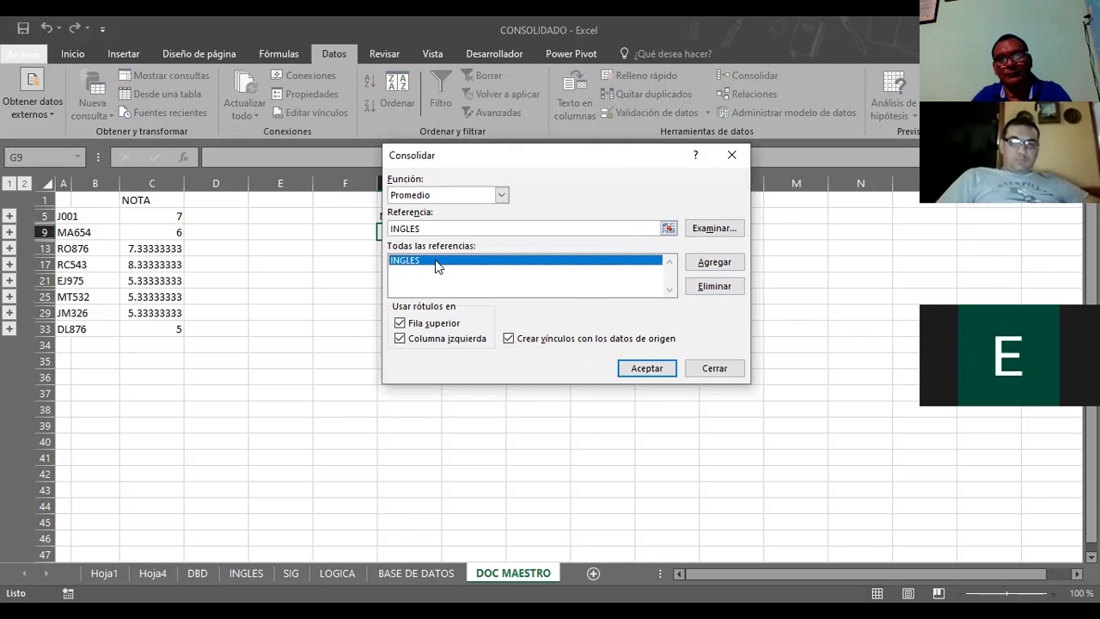
left_click(646, 366)
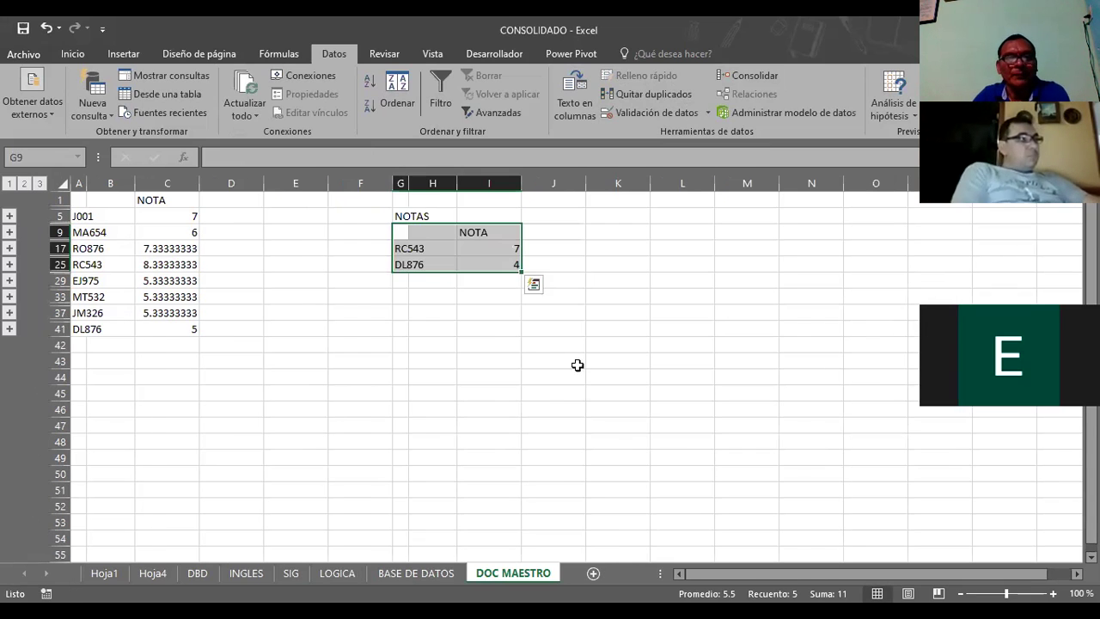
Clear the INGLES-only consolidated values in columns H–I and the NOTAS heading in G5
left_click(469, 378)
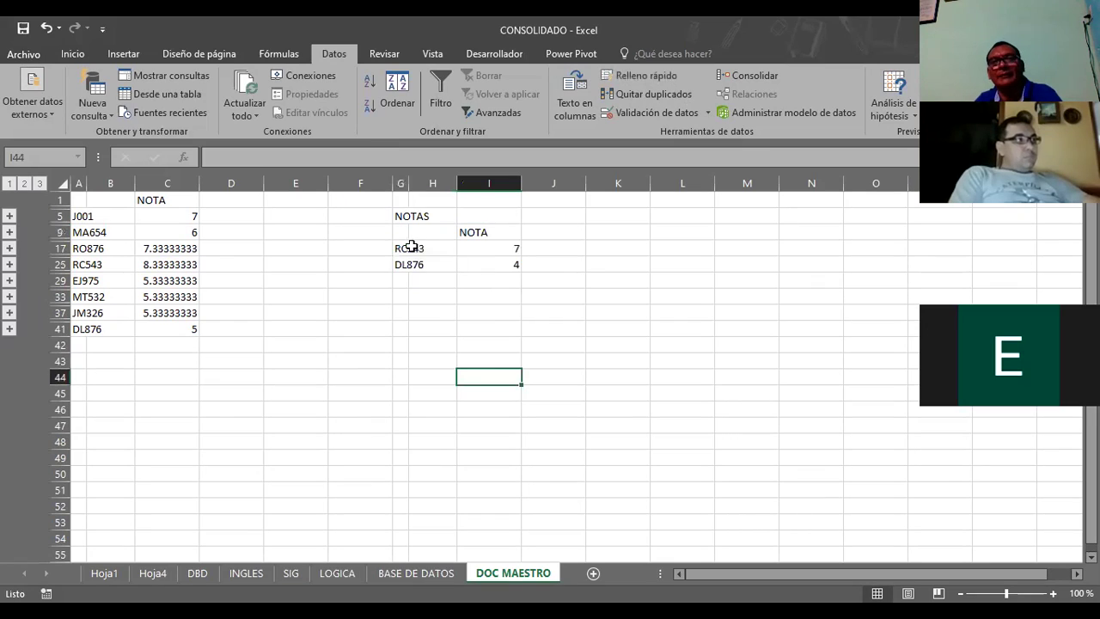
mouse_move(411, 215)
left_mouse_down()
mouse_move(500, 270)
mouse_move(505, 286)
left_mouse_up()
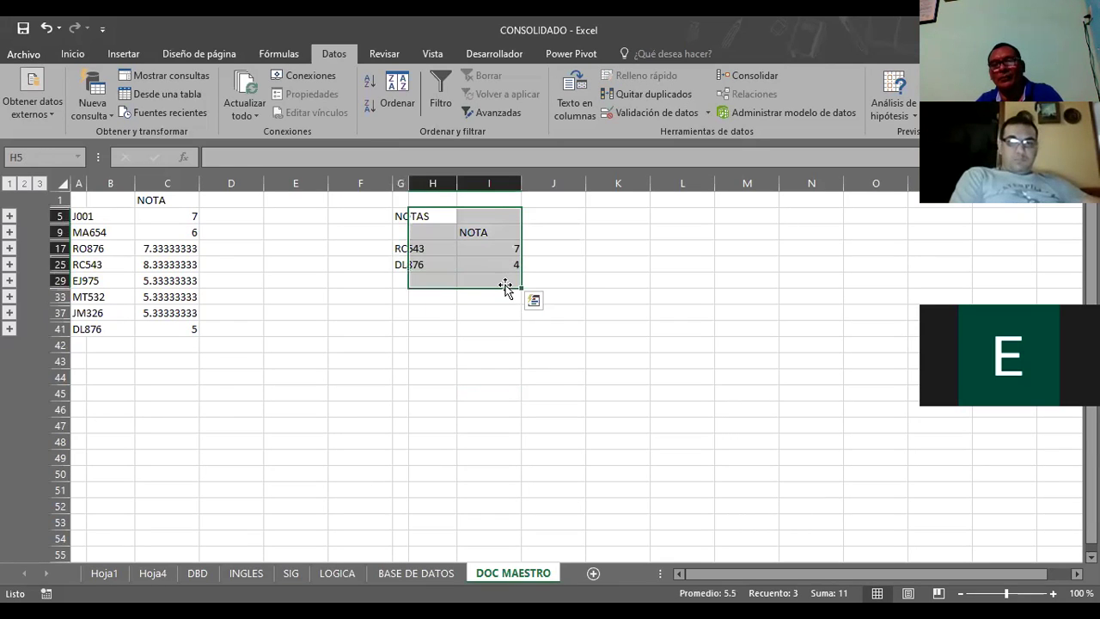
key("Delete")
left_click(397, 216)
key("Delete")
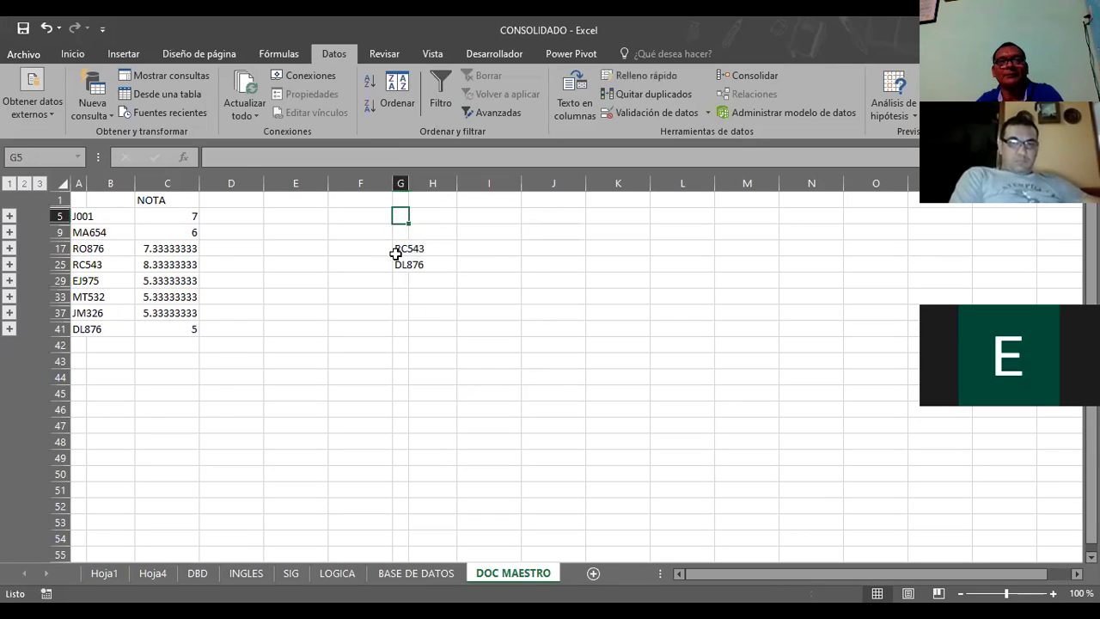
Delete the leftover RC543 and DL876 labels and make I9 the consolidation target cell
left_click(399, 249)
key("Delete")
left_click(399, 263)
key("Delete")
left_click(443, 262)
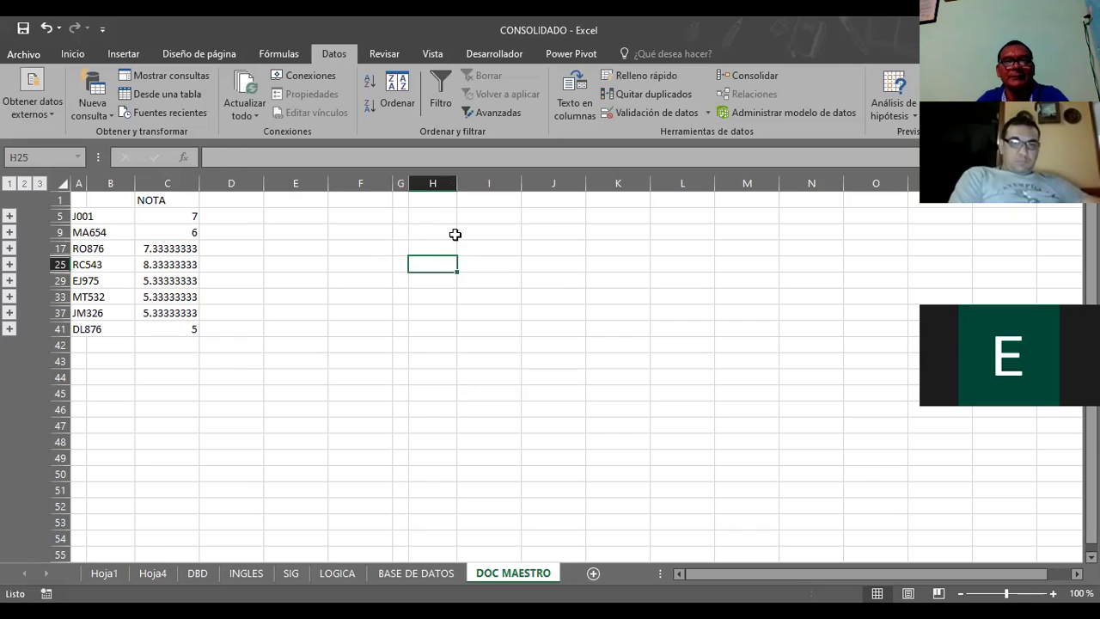
left_click(494, 228)
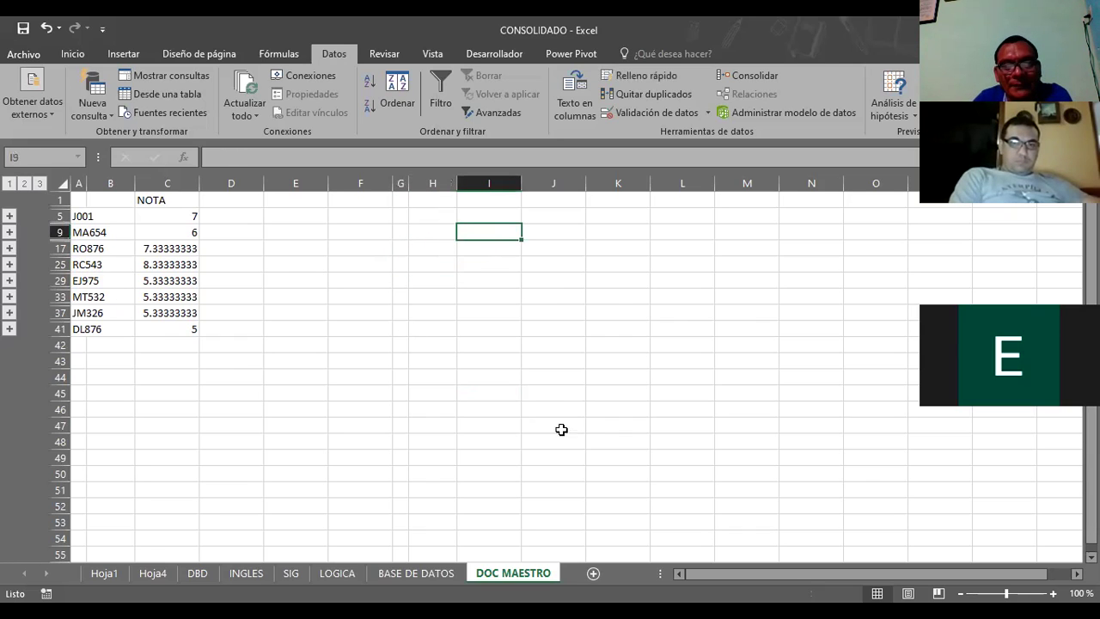
left_click(744, 79)
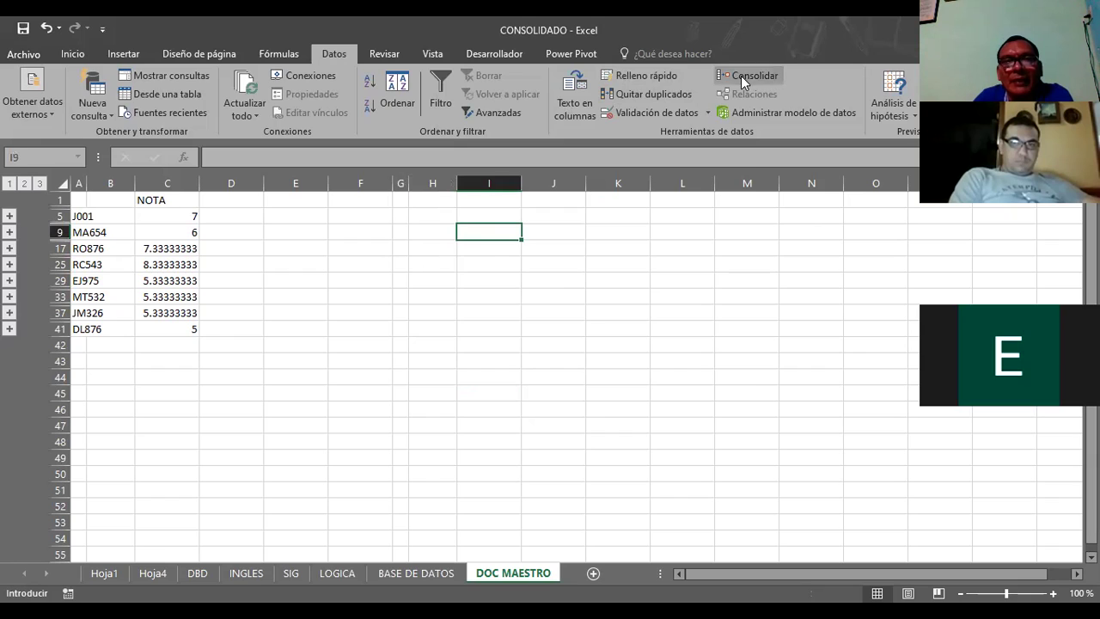
Remove the INGLES reference to empty the source list and set the function to Máx
left_click(407, 266)
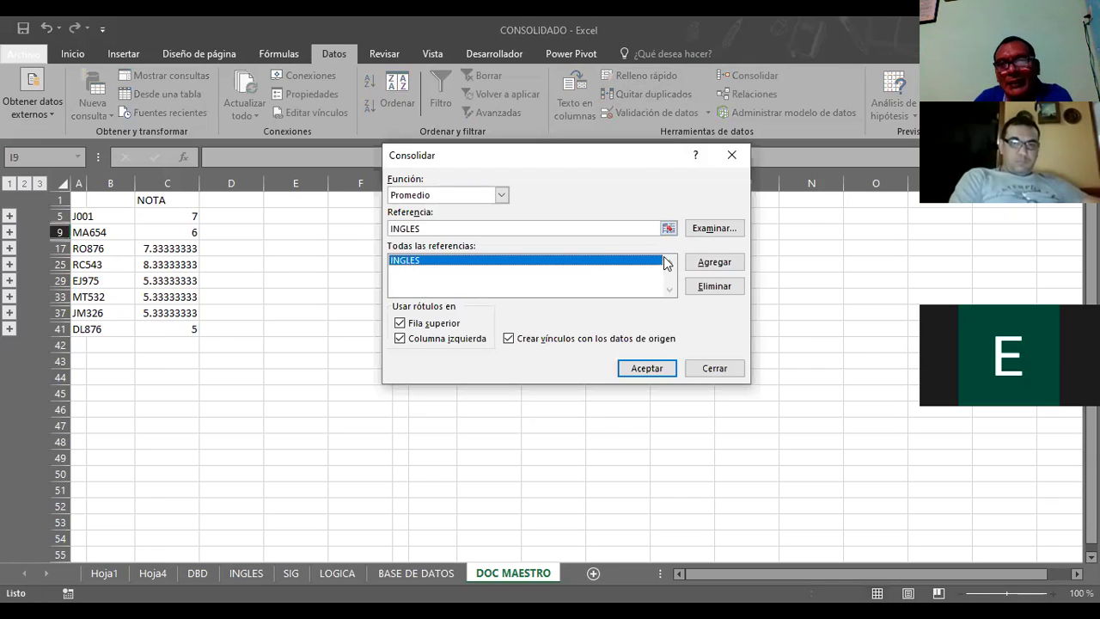
left_click(707, 285)
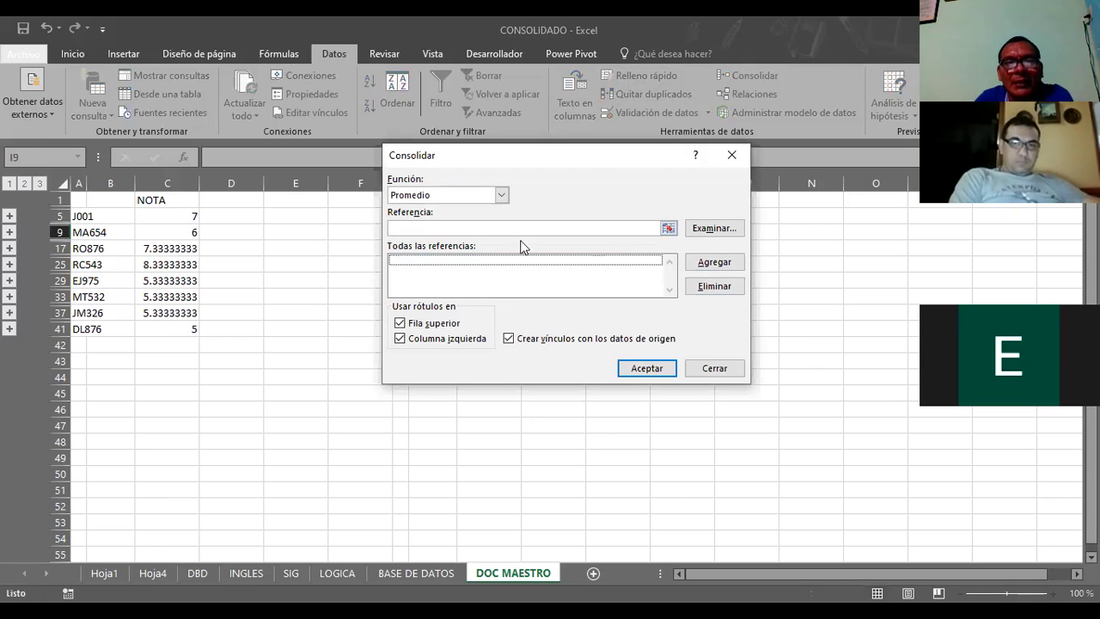
left_click(502, 196)
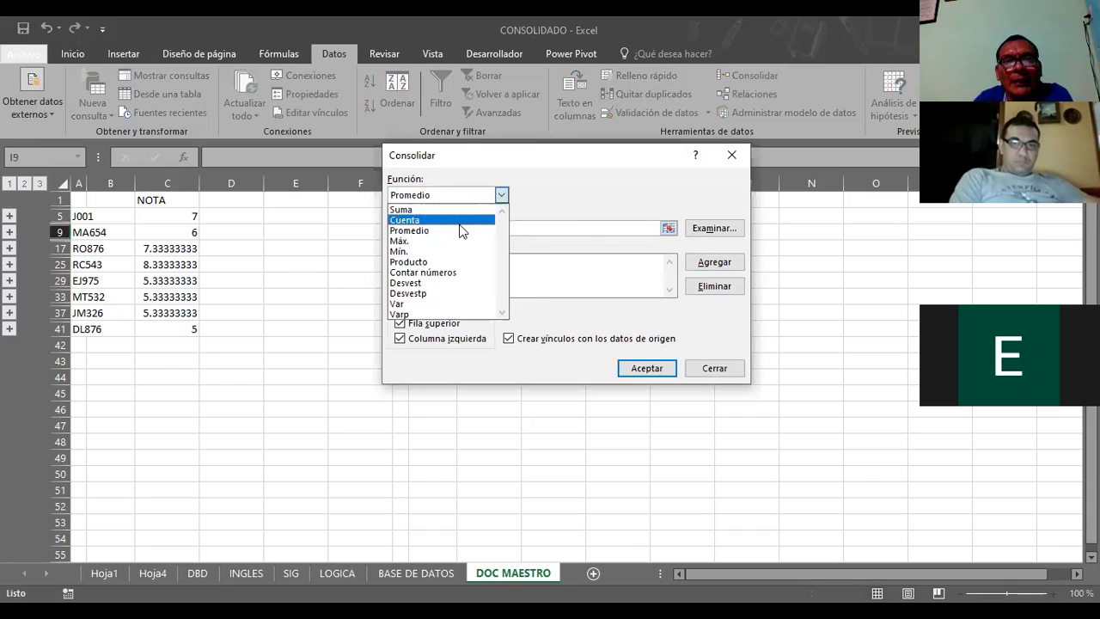
left_click(400, 243)
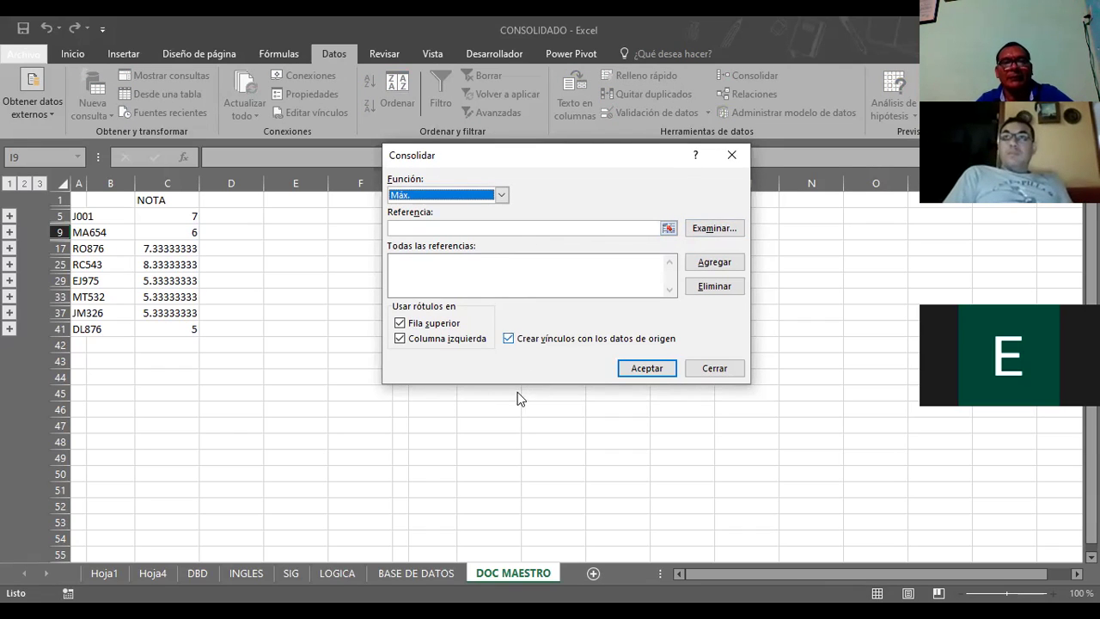
Add the SIG NOTA range SIG!$B$2:$B$10 as a consolidation source
left_click(668, 228)
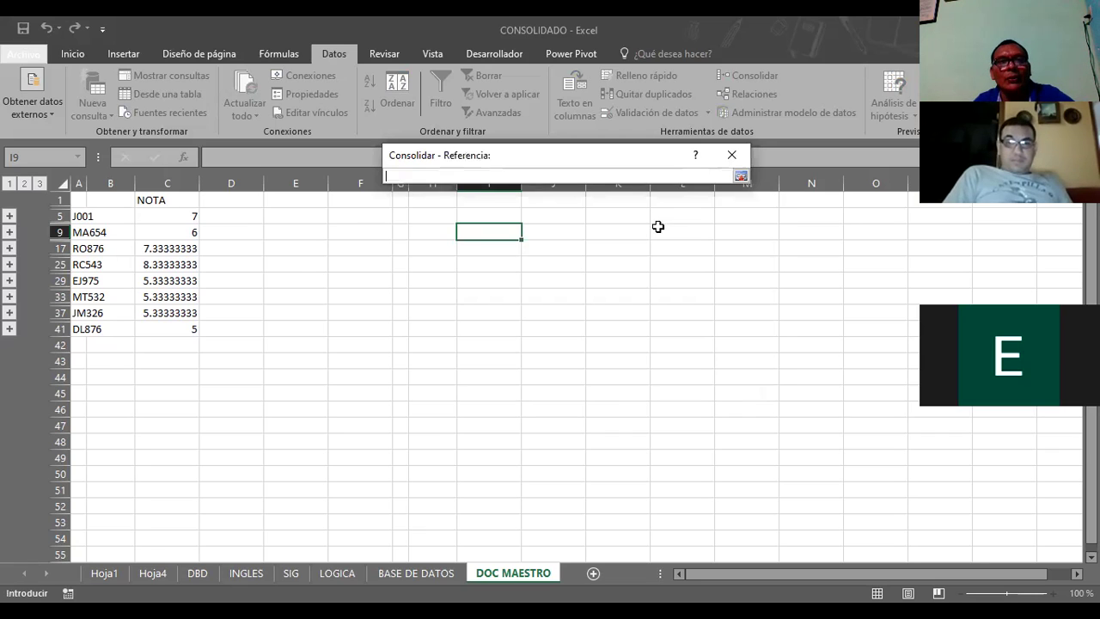
left_click(741, 177)
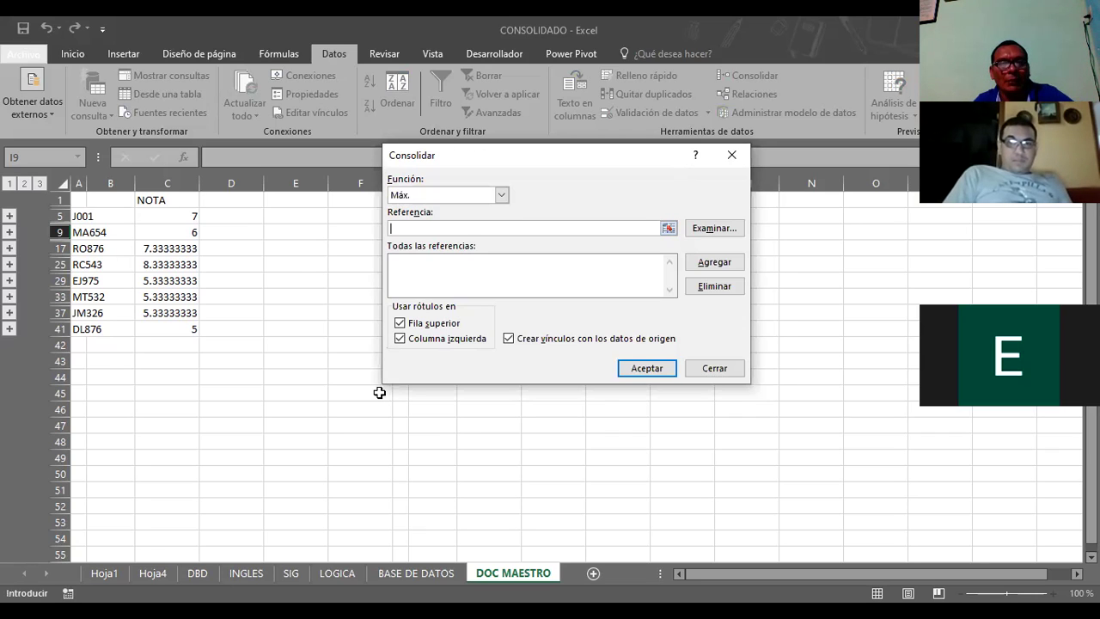
left_click(289, 574)
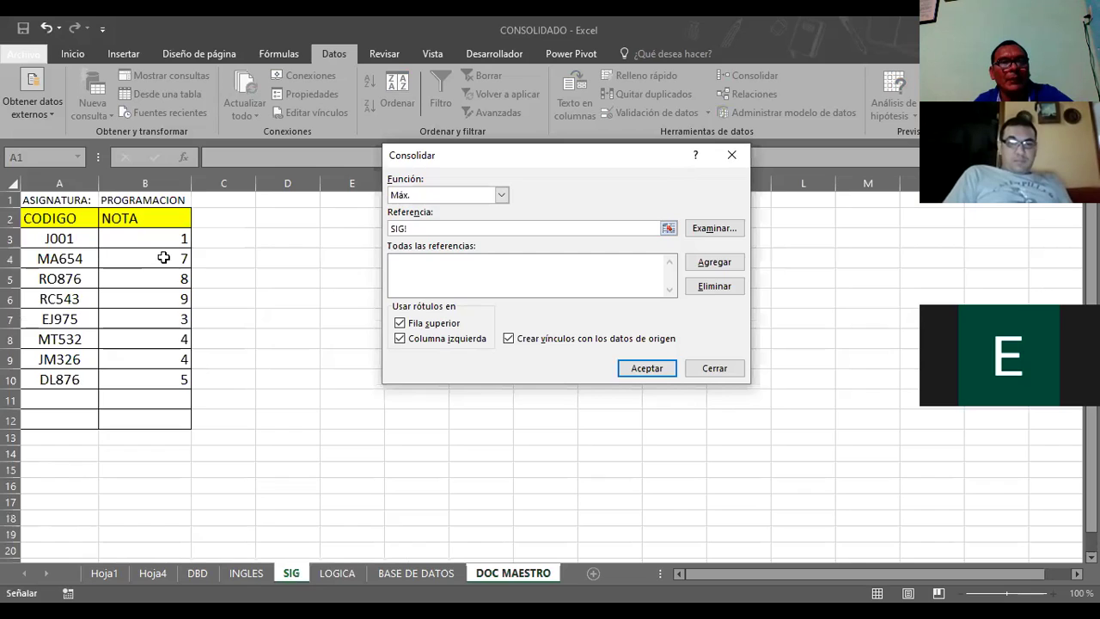
left_click(152, 216)
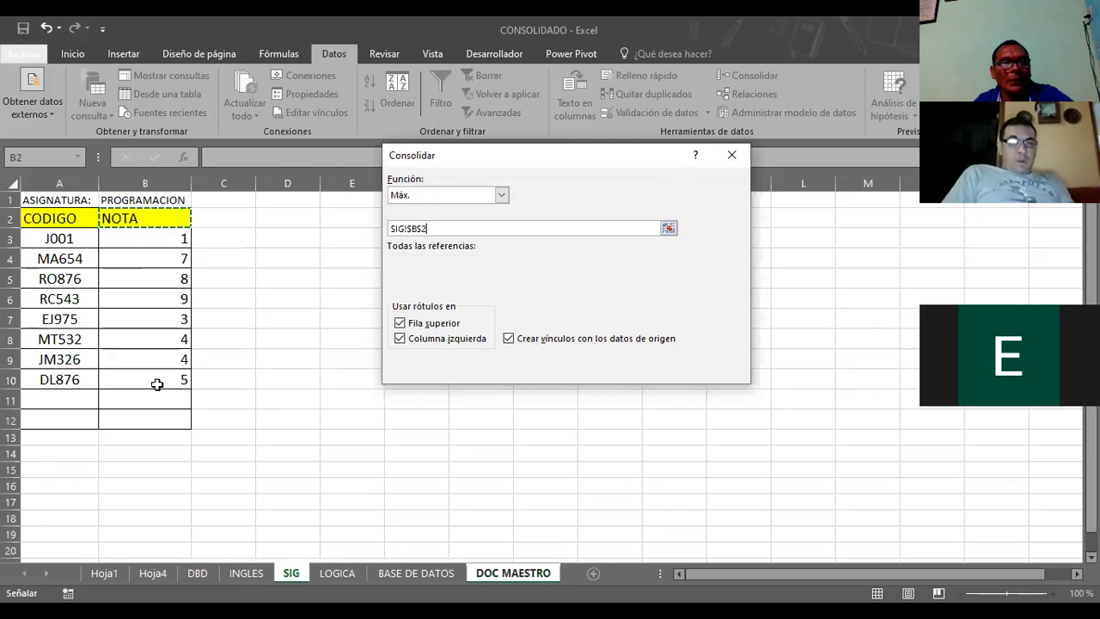
left_click_drag(154, 415, 157, 384)
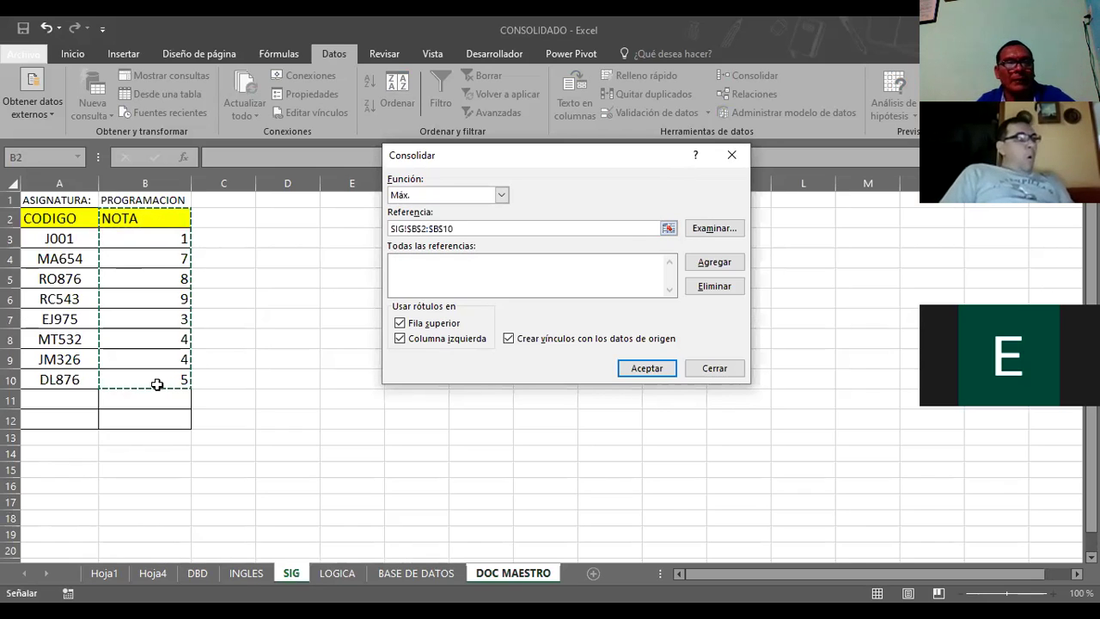
left_click(714, 262)
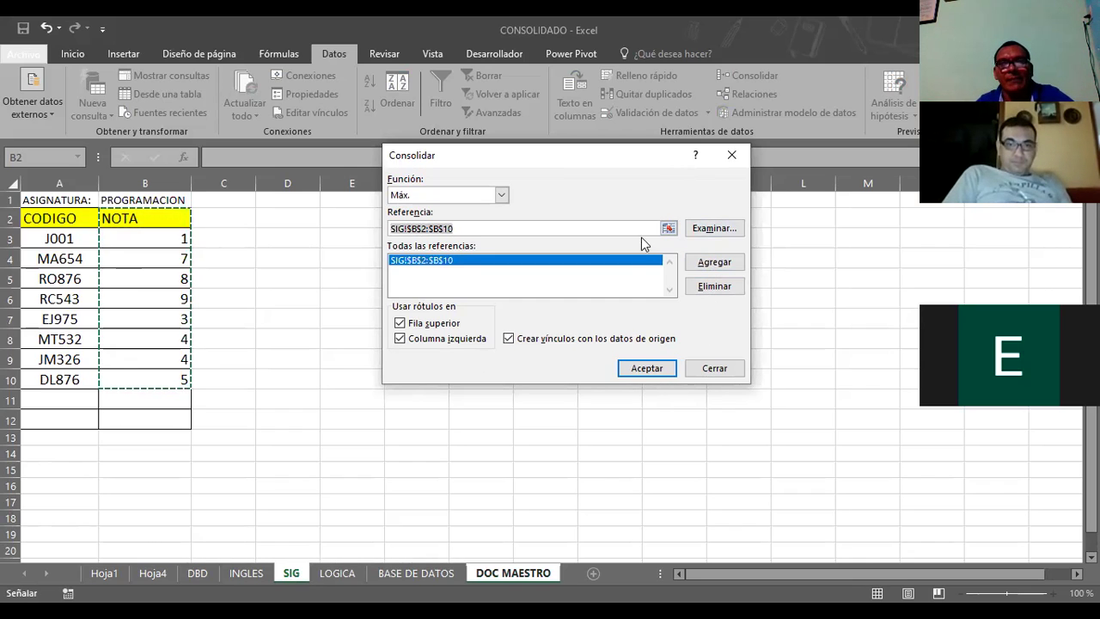
Add the LOGICA NOTA range LOGICA!$B$2:$B$10 as a consolidation source
left_click(669, 228)
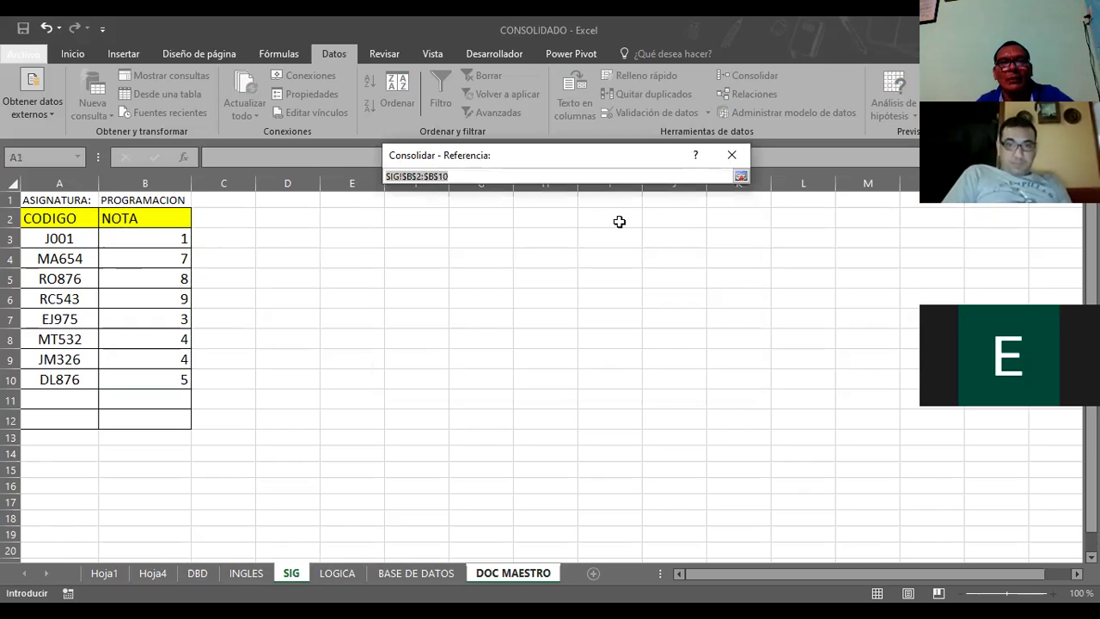
key("BackSpace")
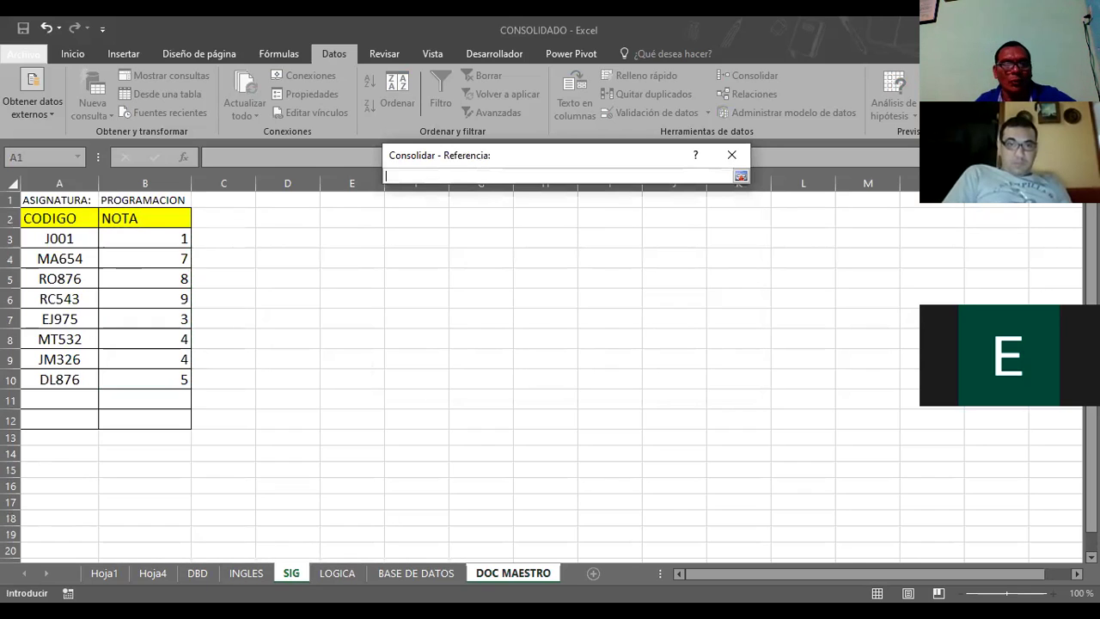
left_click(337, 574)
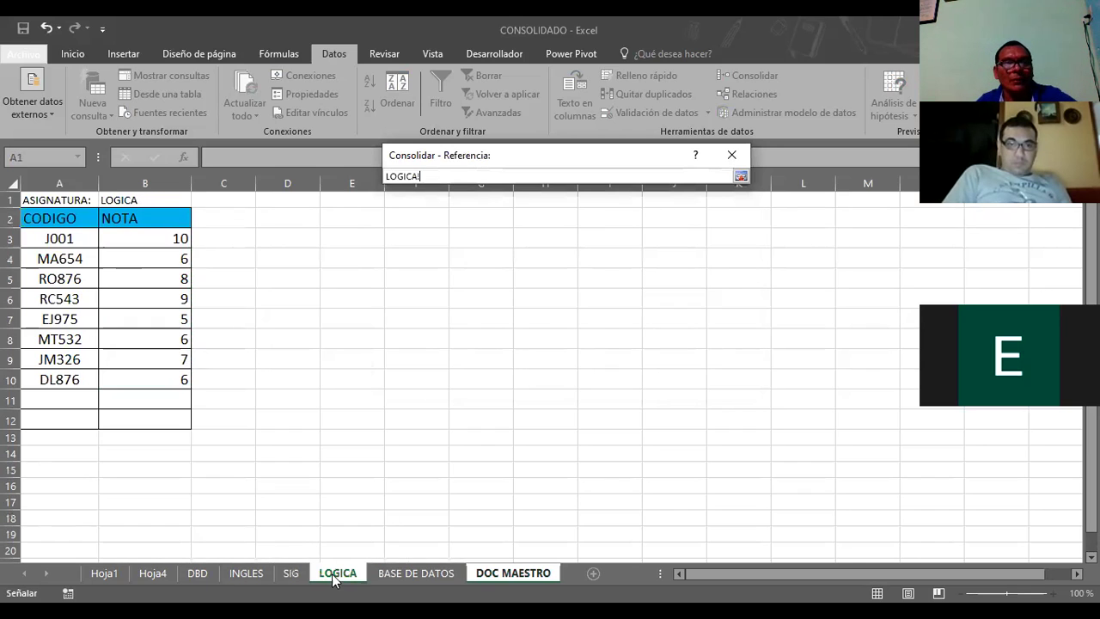
left_click(162, 219)
left_click(163, 378, "shift")
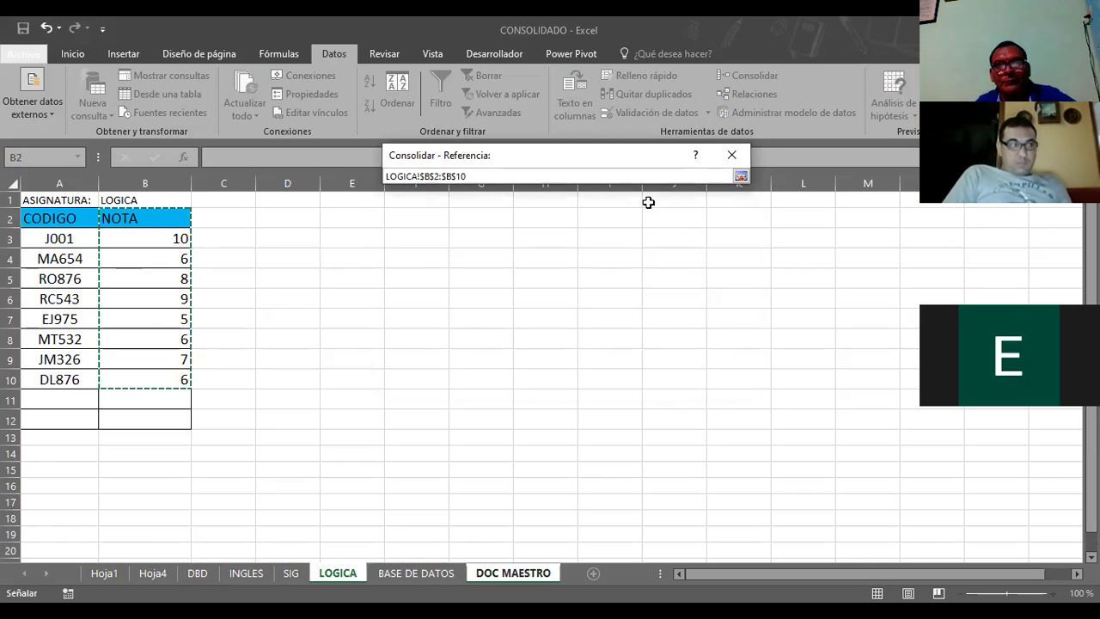
left_click(740, 177)
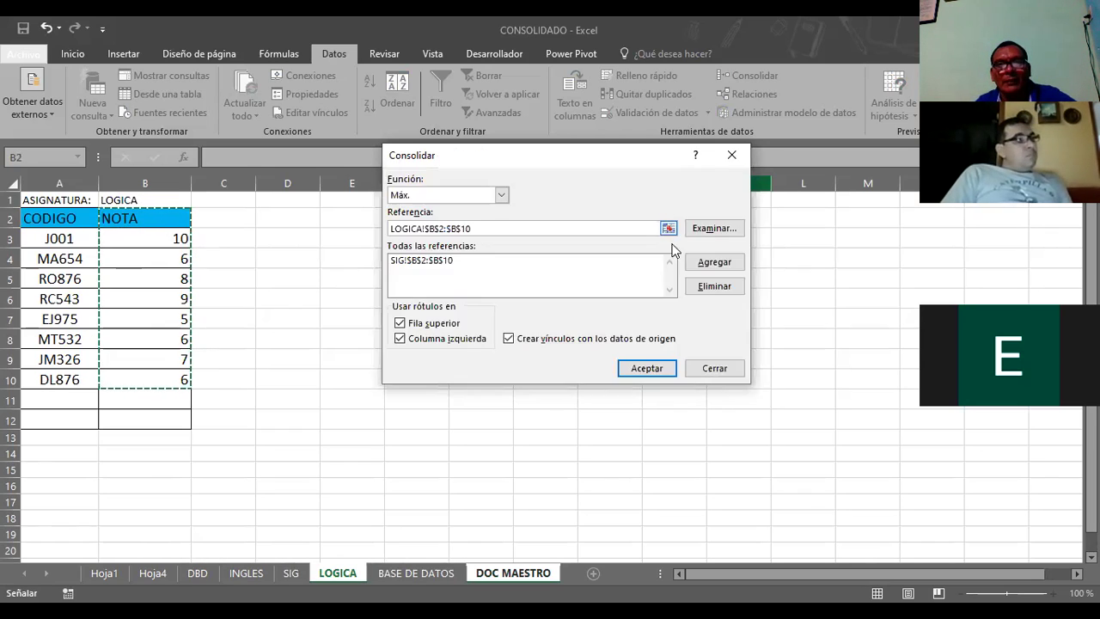
left_click(714, 263)
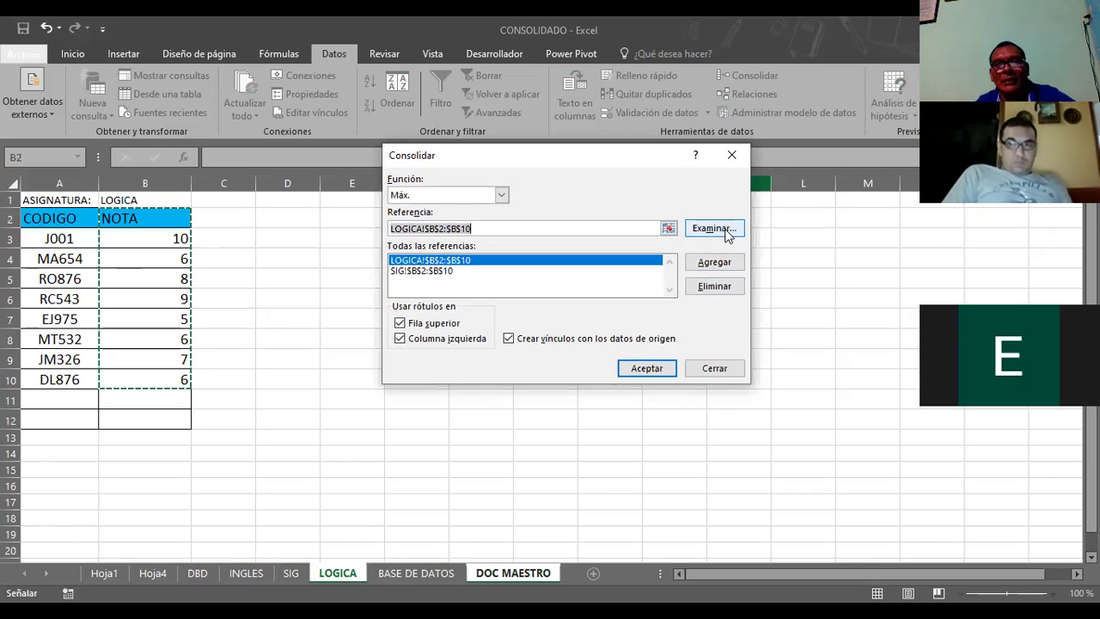
Add the INGLES NOTA range INGLES!$B$2:$B$10 as a consolidation source
left_click(667, 227)
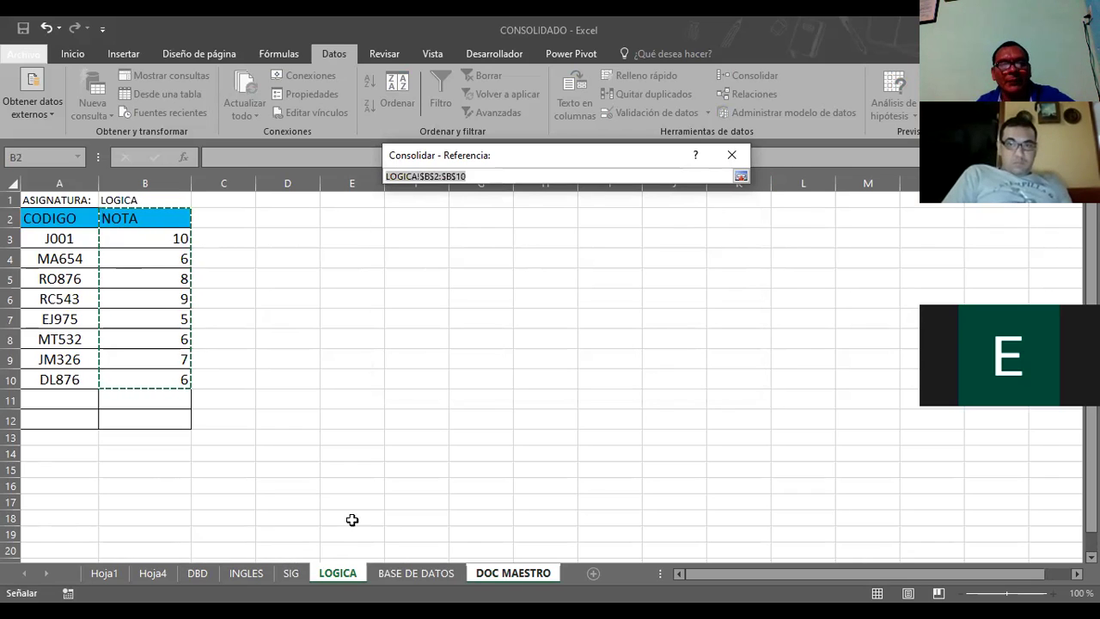
left_click(292, 572)
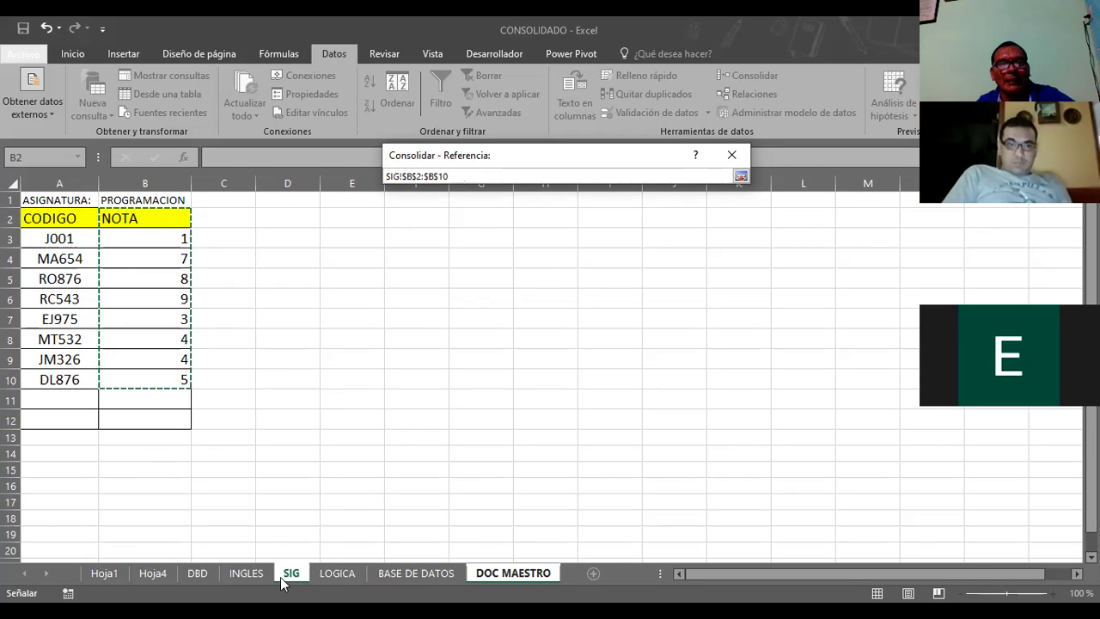
left_click(244, 575)
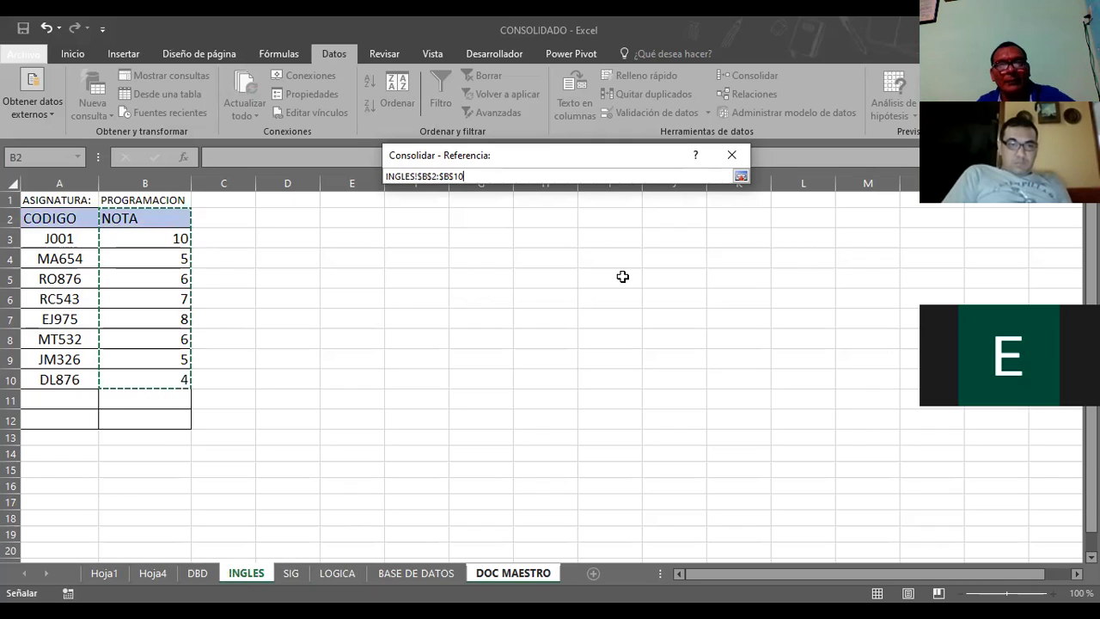
key("BackSpace")
key("BackSpace")
key("BackSpace")
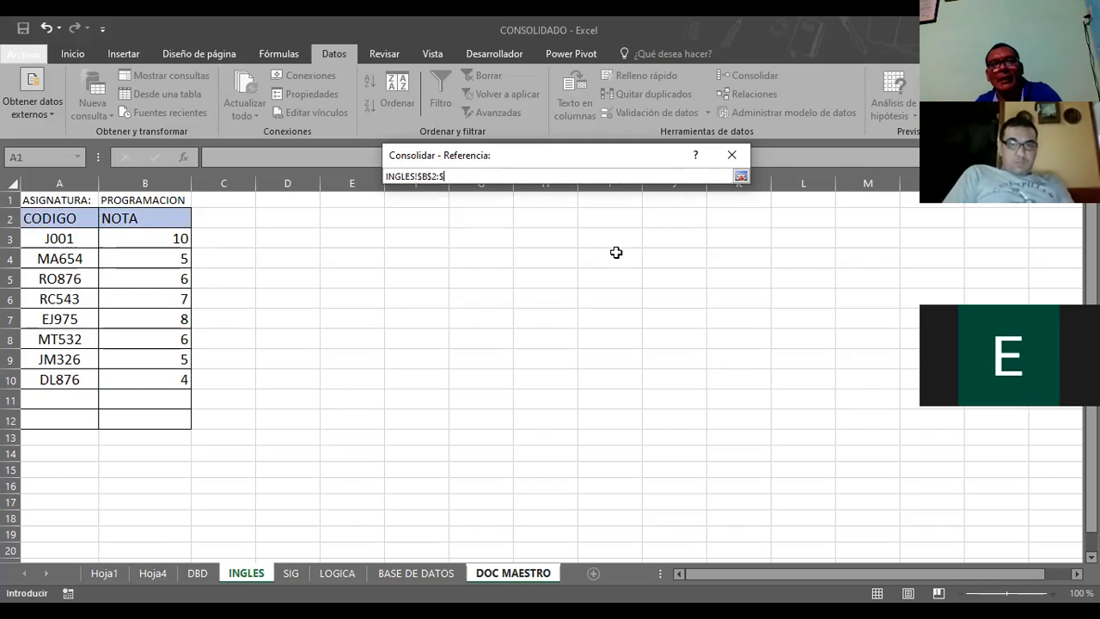
key("BackSpace")
key("BackSpace")
key("BackSpace")
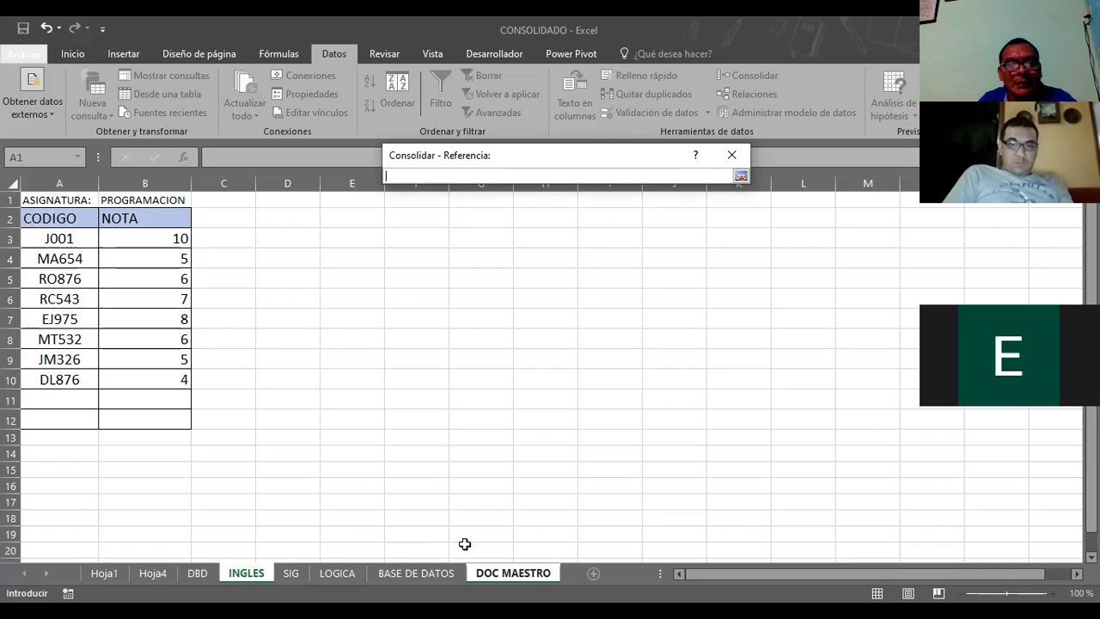
left_click(147, 218)
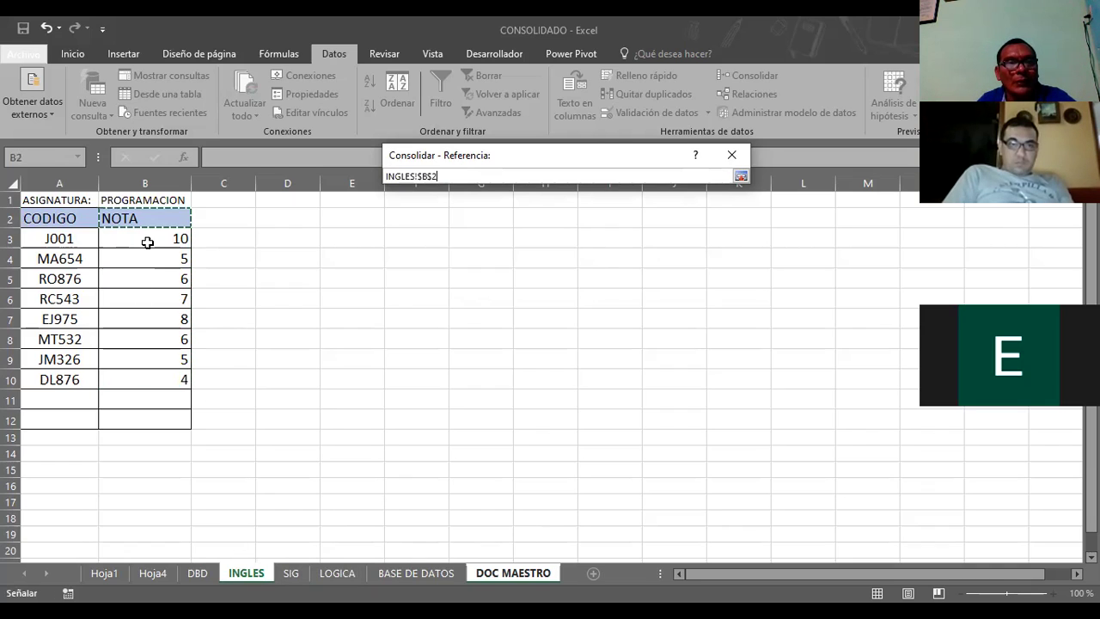
left_click(143, 384, "shift")
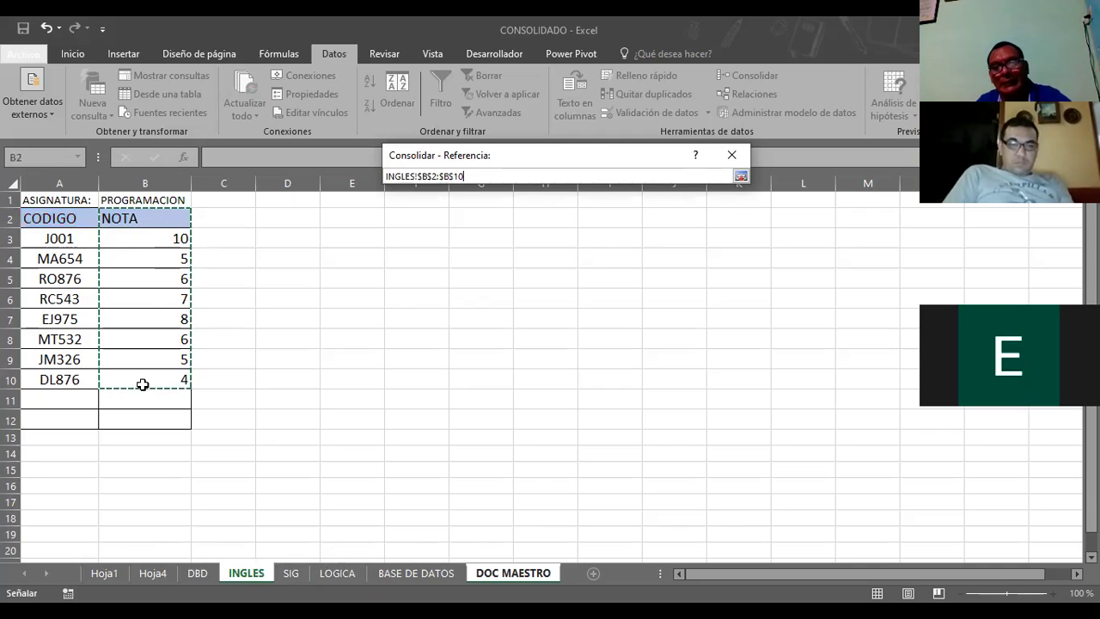
key("Return")
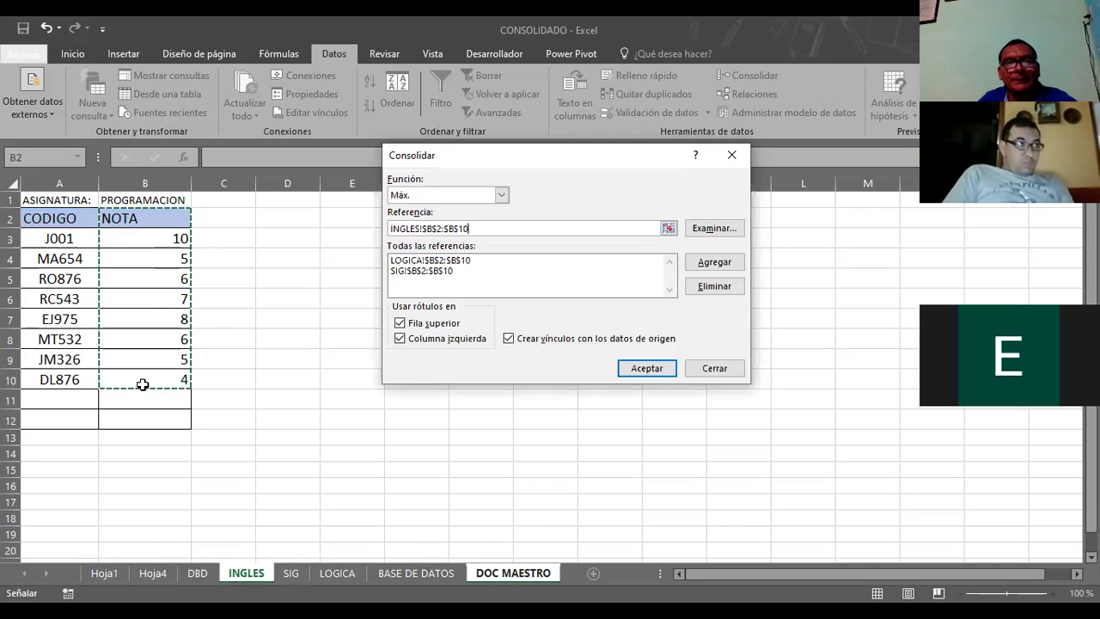
left_click(698, 266)
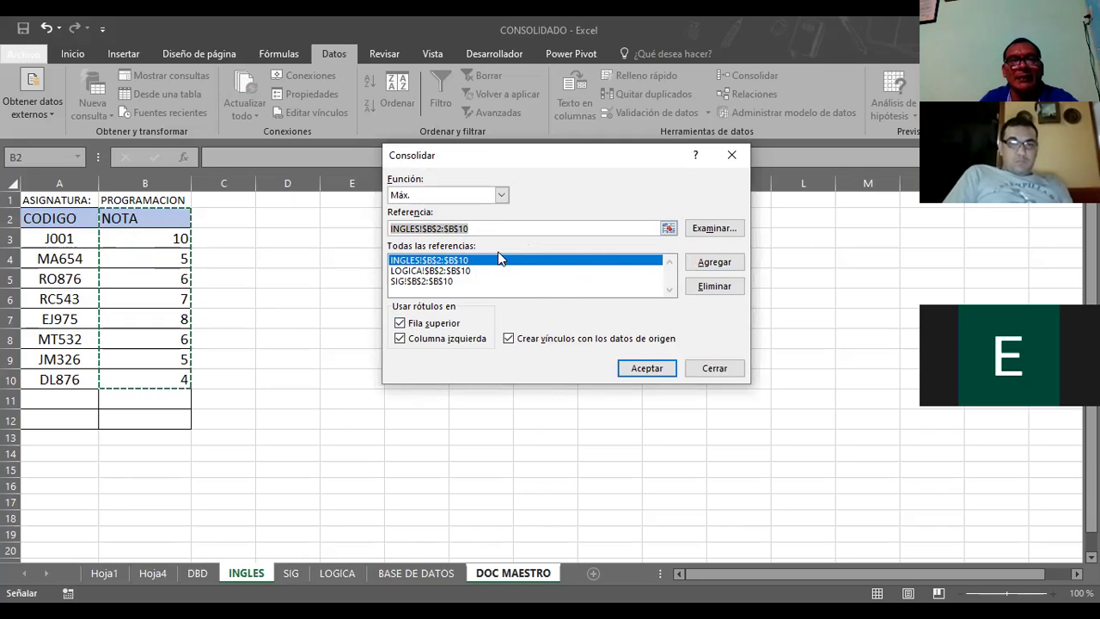
Run the Máx. consolidation, which reports 'No se consolidó ningún dato'
left_click(638, 369)
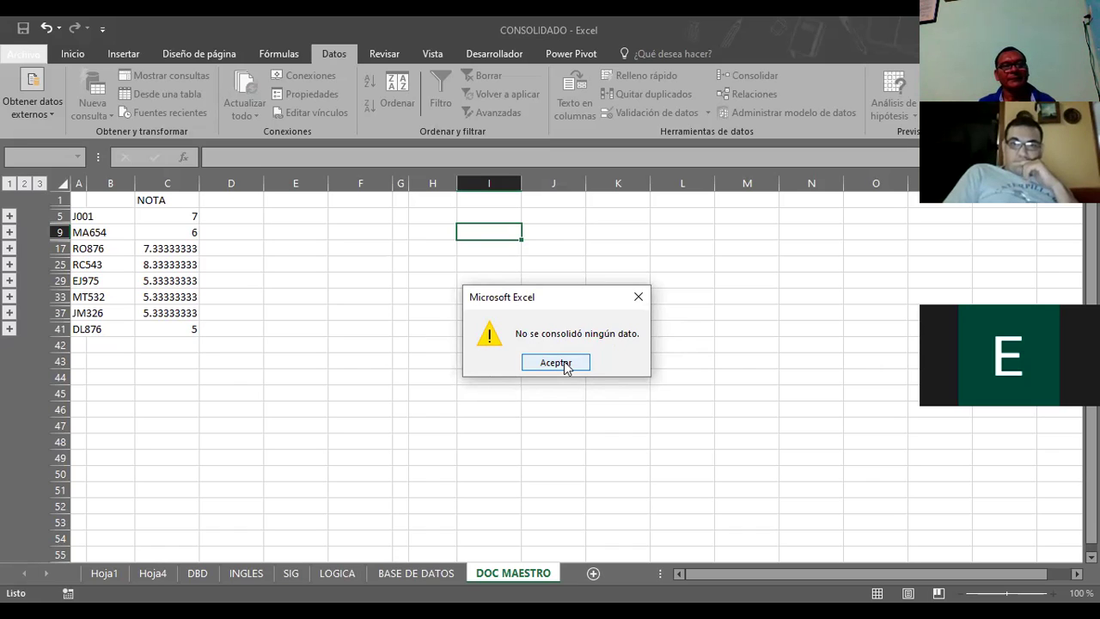
Dismiss the no-data warning and add a new blank sheet, Hoja2
left_click(555, 363)
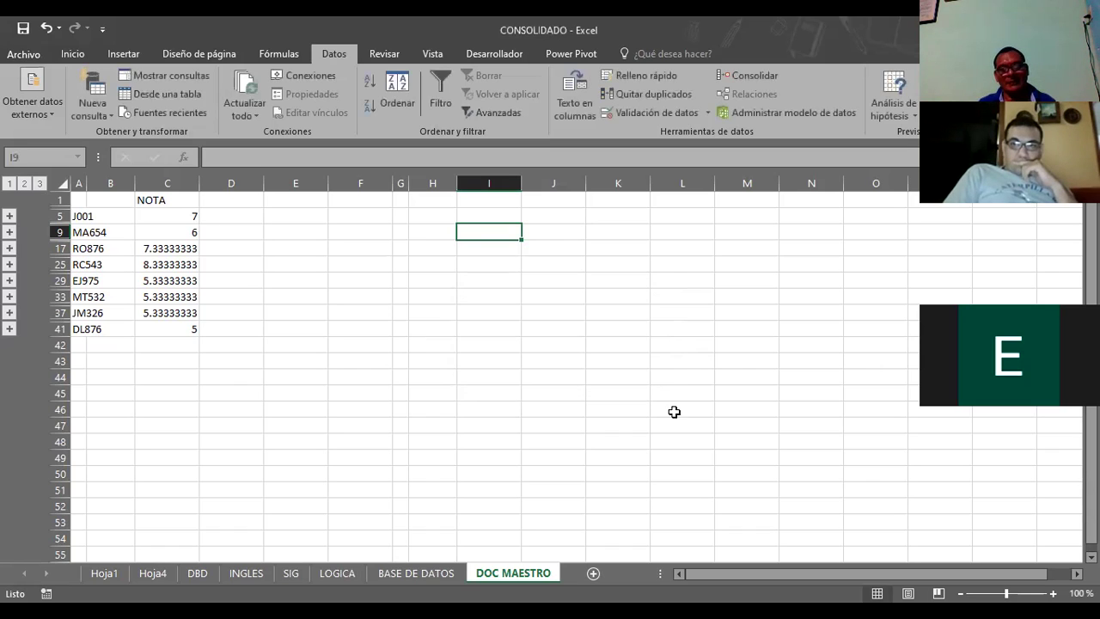
left_click(593, 573)
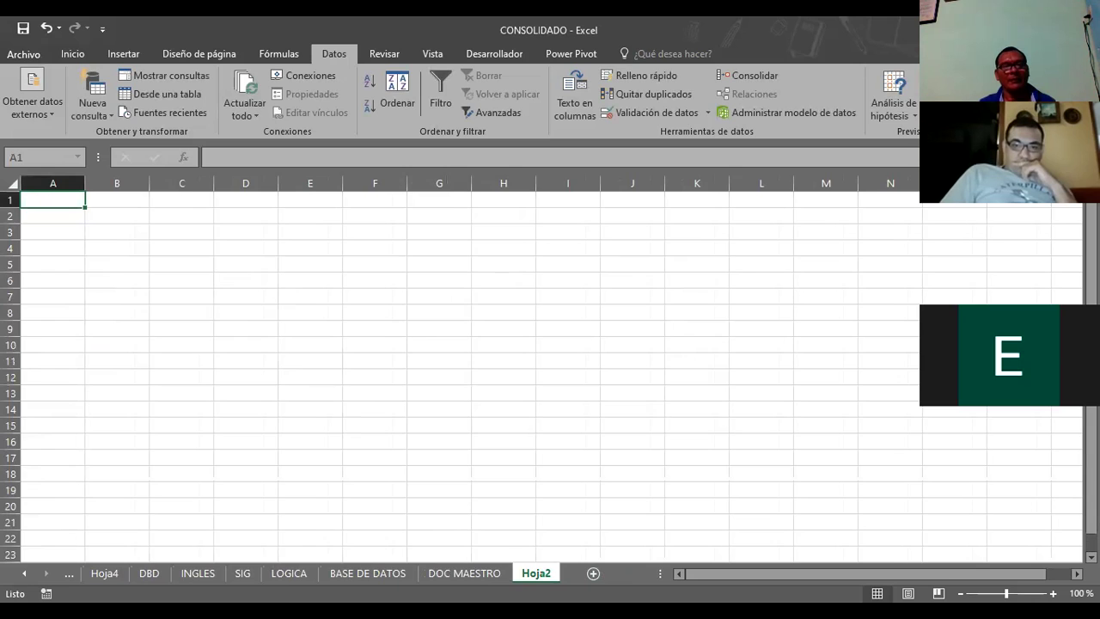
left_click(288, 574)
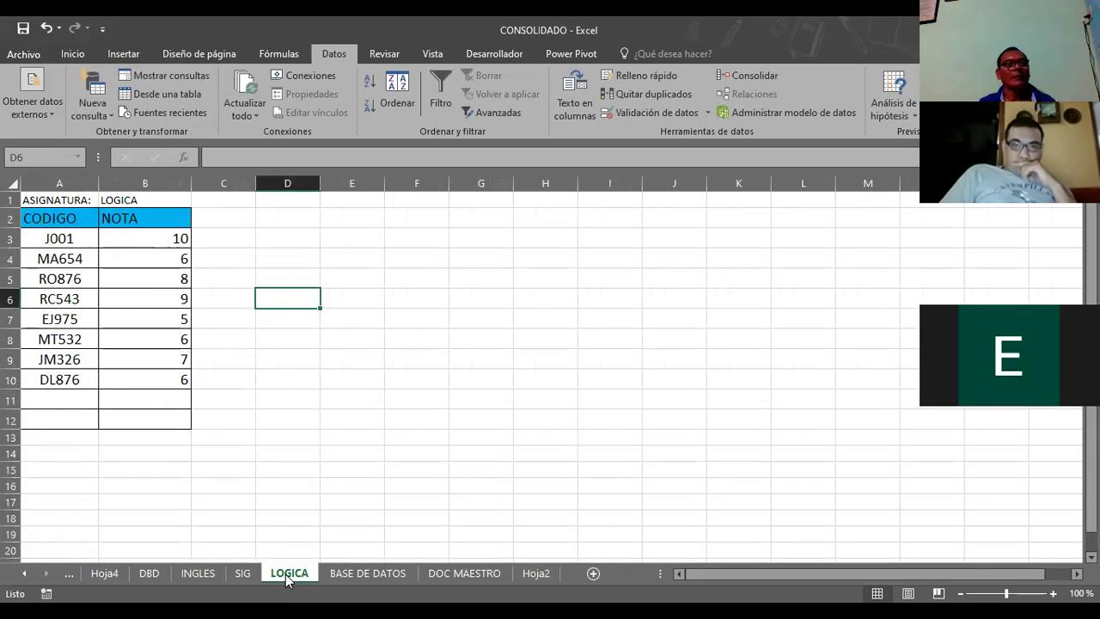
left_click(536, 574)
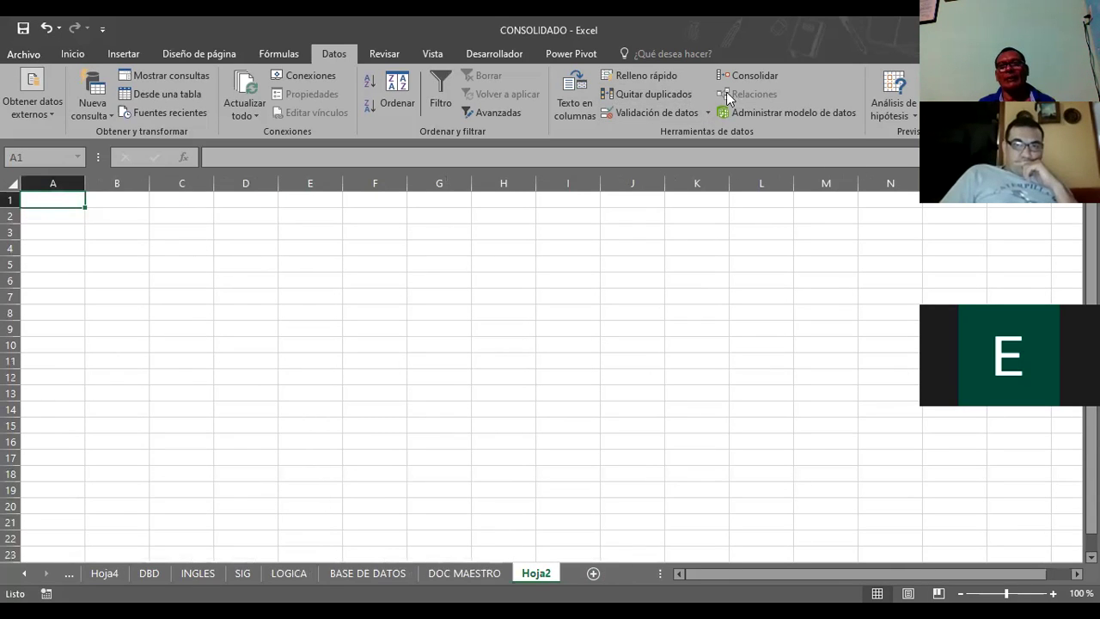
Set Consolidar to Máx. with top-row and left-column labels and links to source data
left_click(745, 76)
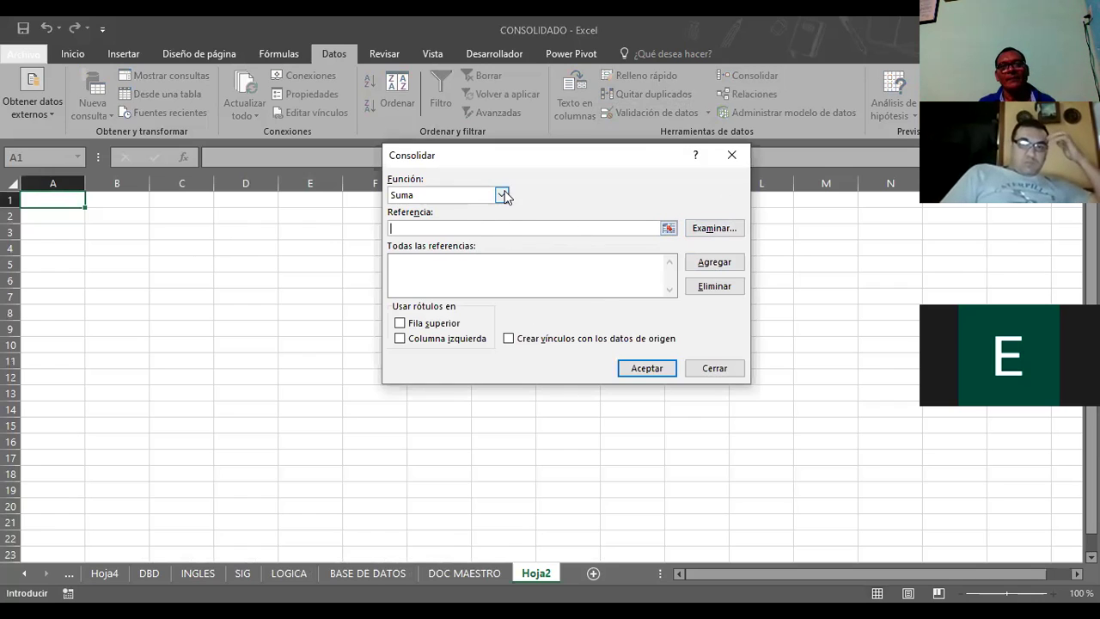
left_click(501, 195)
left_click(442, 238)
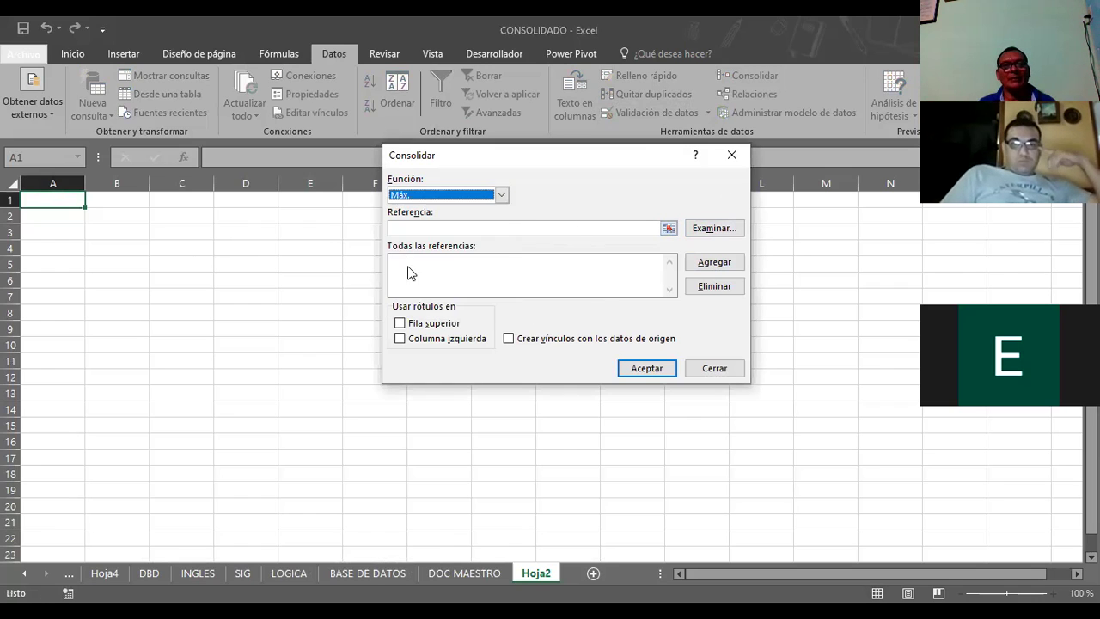
left_click(401, 324)
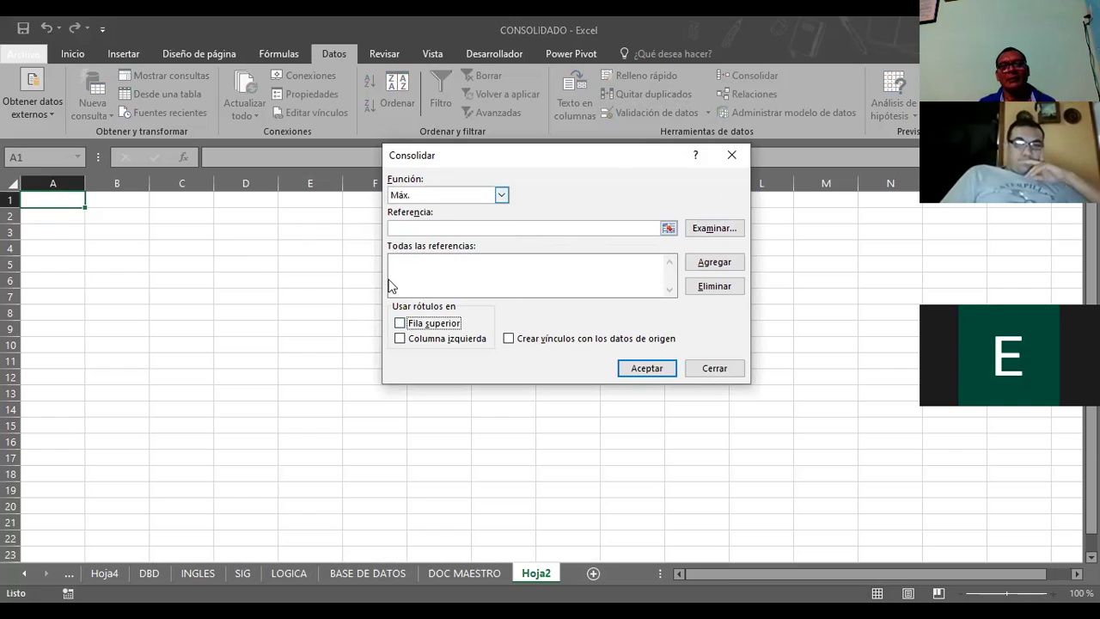
left_click(404, 340)
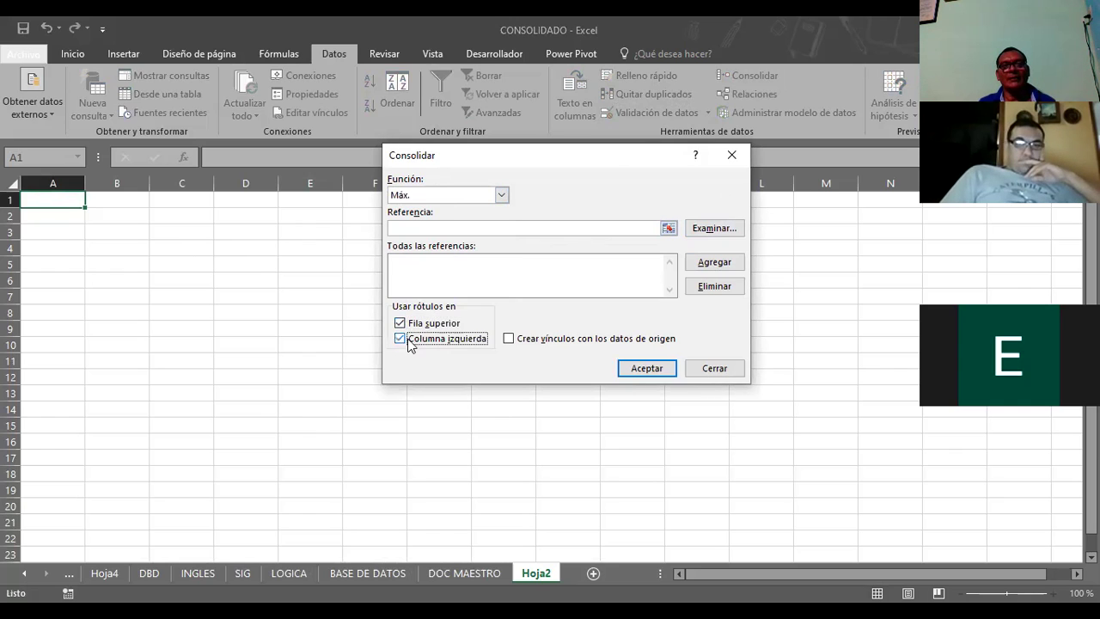
left_click(508, 338)
Add the INGLES NOTA range B2:B10 as a consolidation reference
left_click(666, 229)
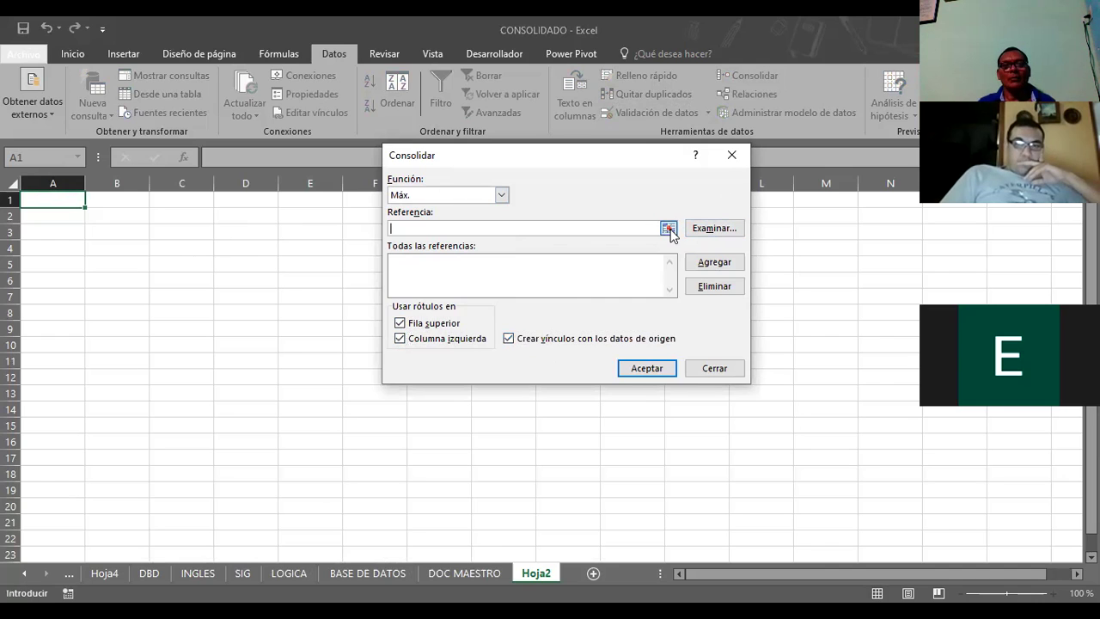
left_click(668, 230)
left_click(213, 572)
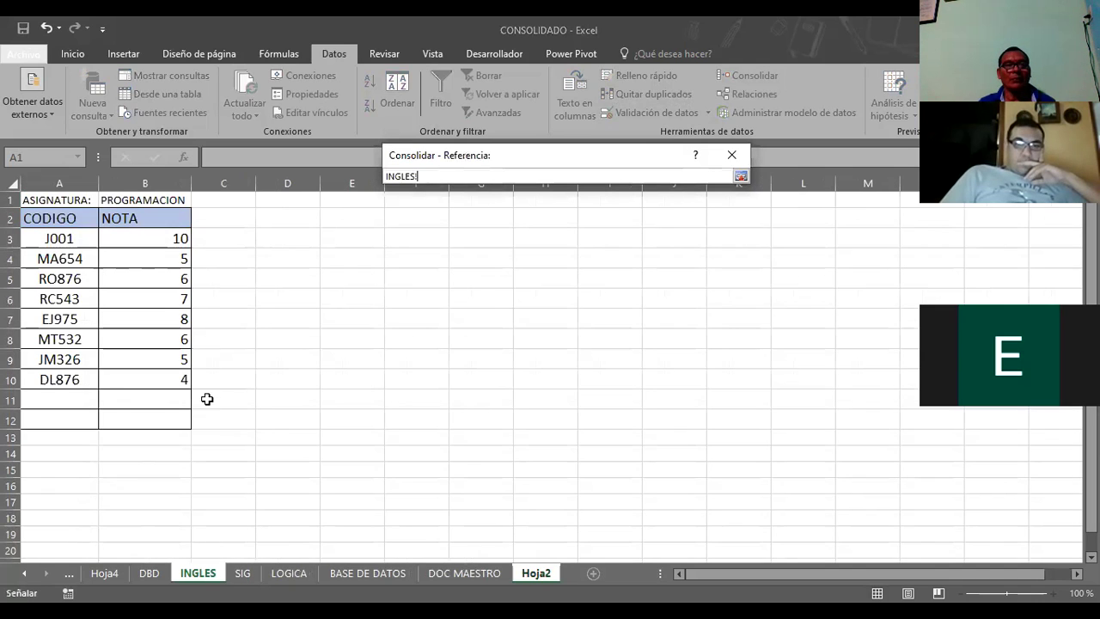
left_click(150, 219)
left_click(146, 375, "shift")
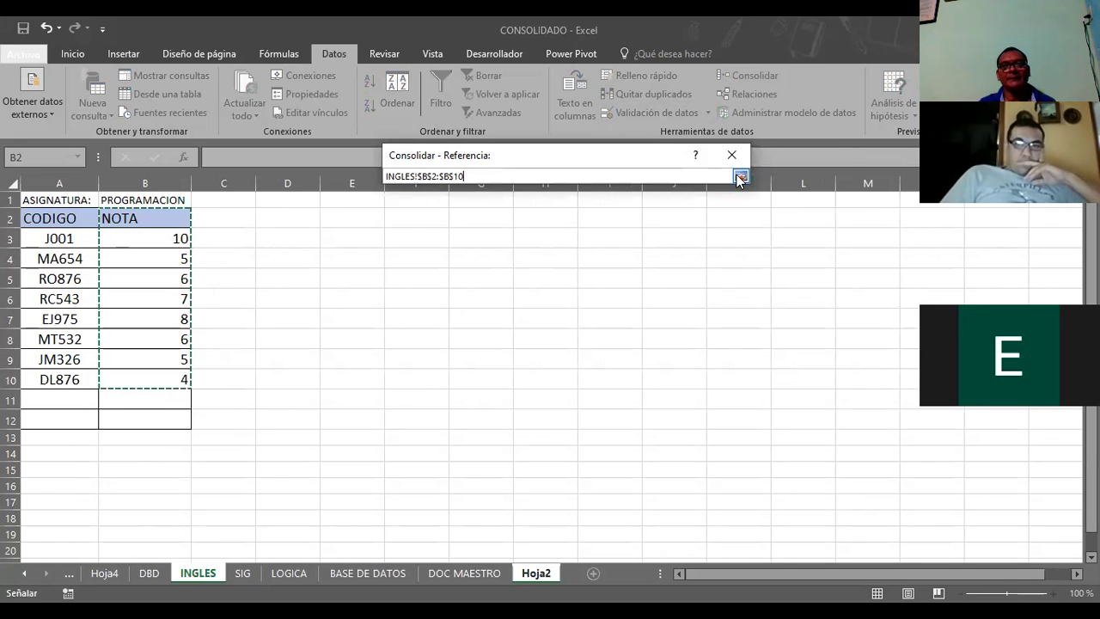
key("Return")
left_click(714, 262)
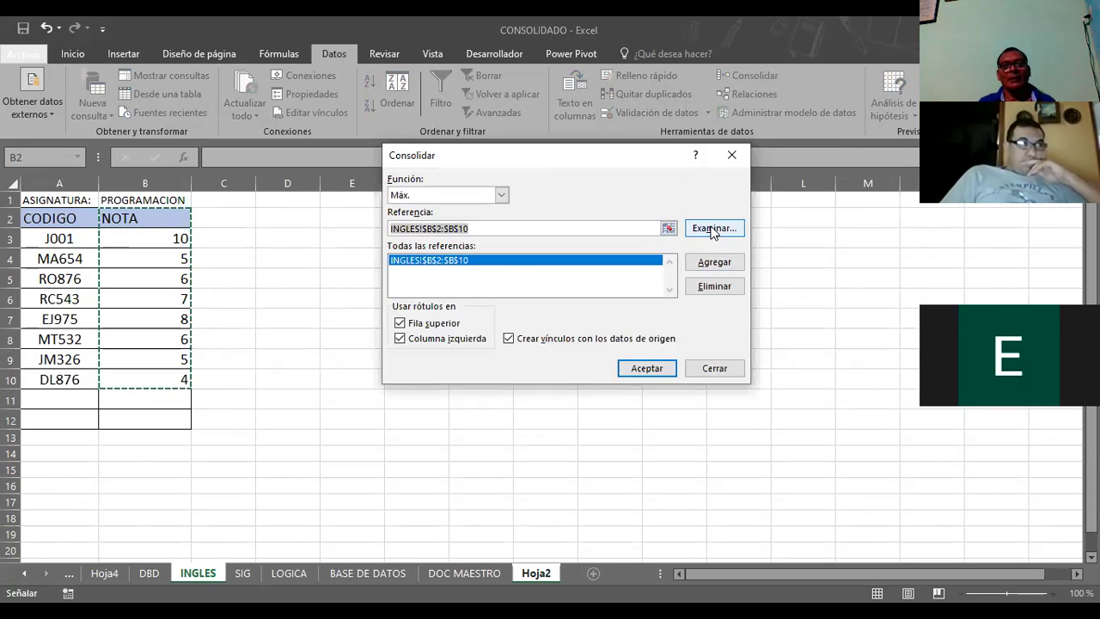
Add the SIG NOTA range B2:B10 as a consolidation reference
left_click(242, 572)
left_click(167, 226)
left_click(142, 375, "shift")
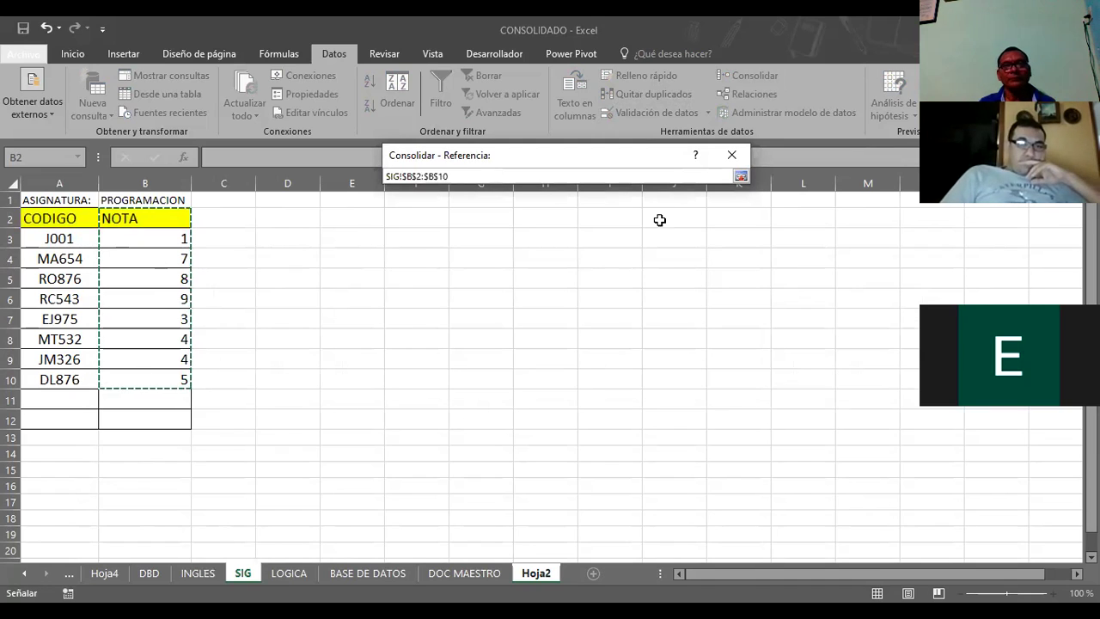
left_click(741, 177)
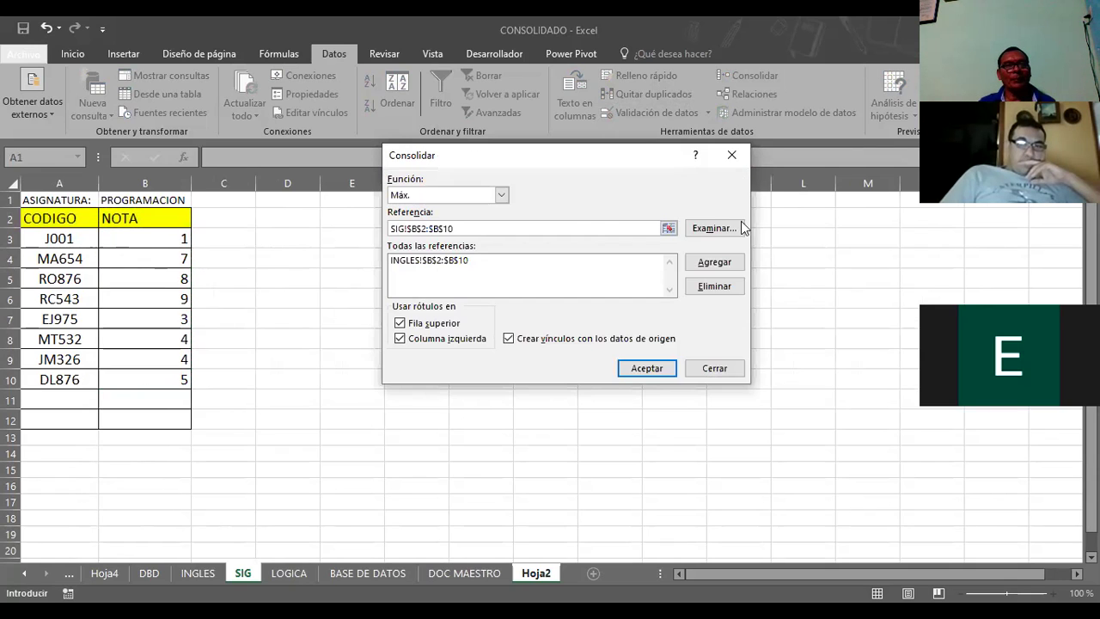
left_click(713, 263)
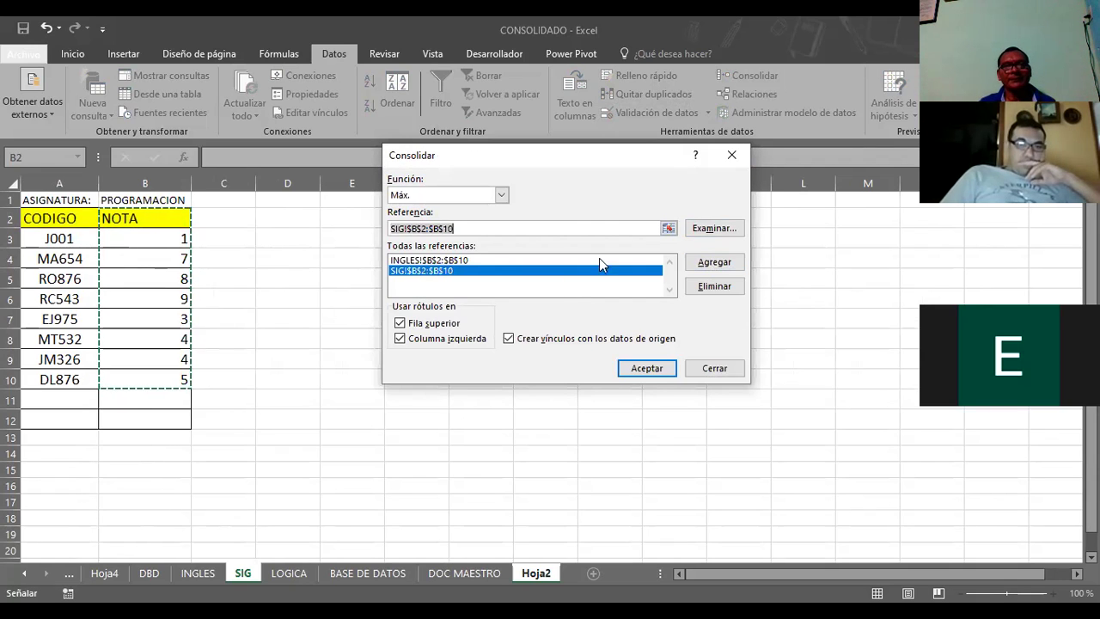
Add the LOGICA NOTA range B2:B10 and run the Máx. consolidation
left_click(667, 229)
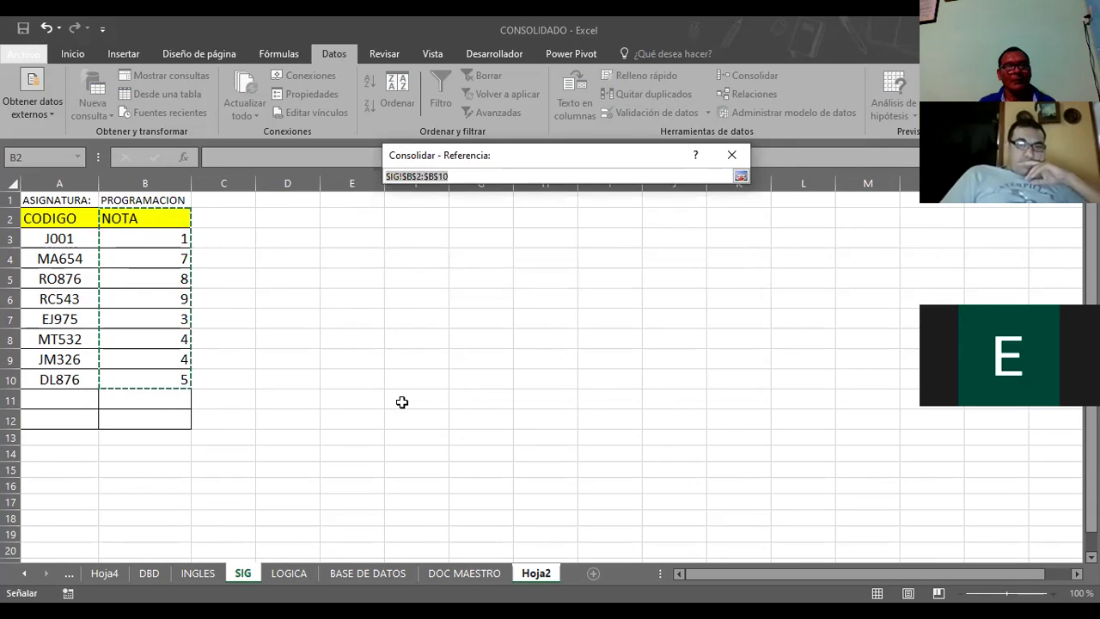
left_click(298, 574)
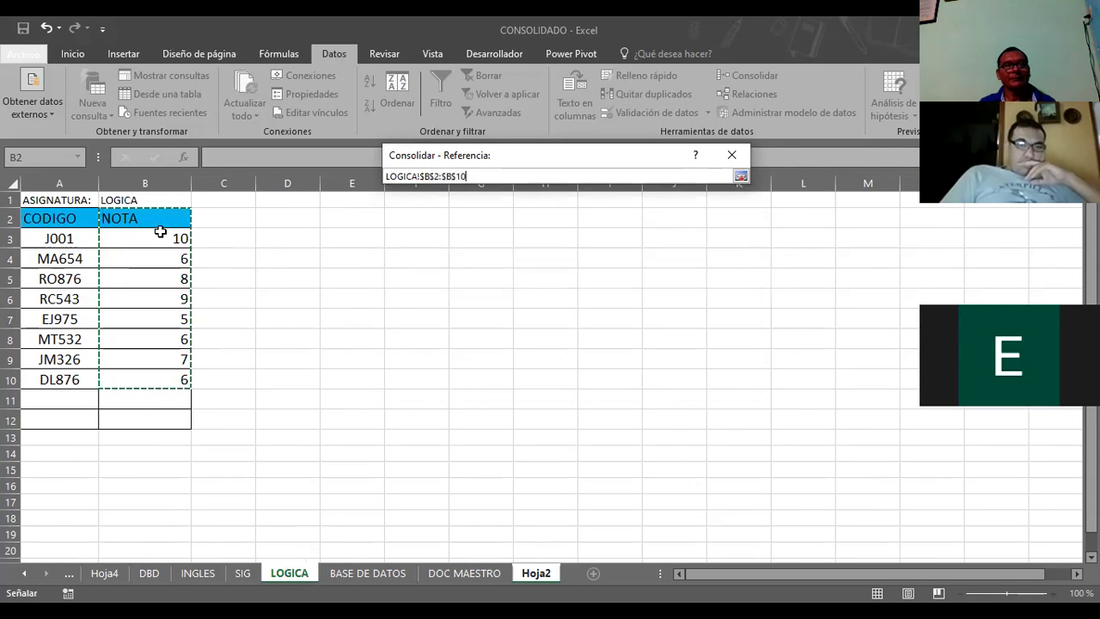
left_click_drag(160, 224, 136, 388)
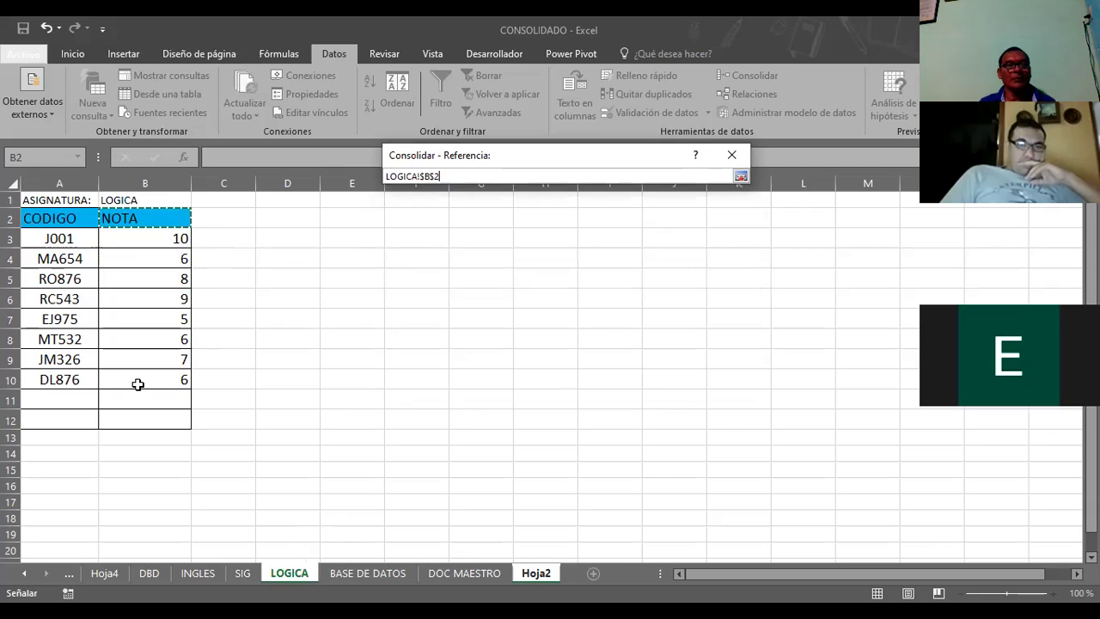
key("Return")
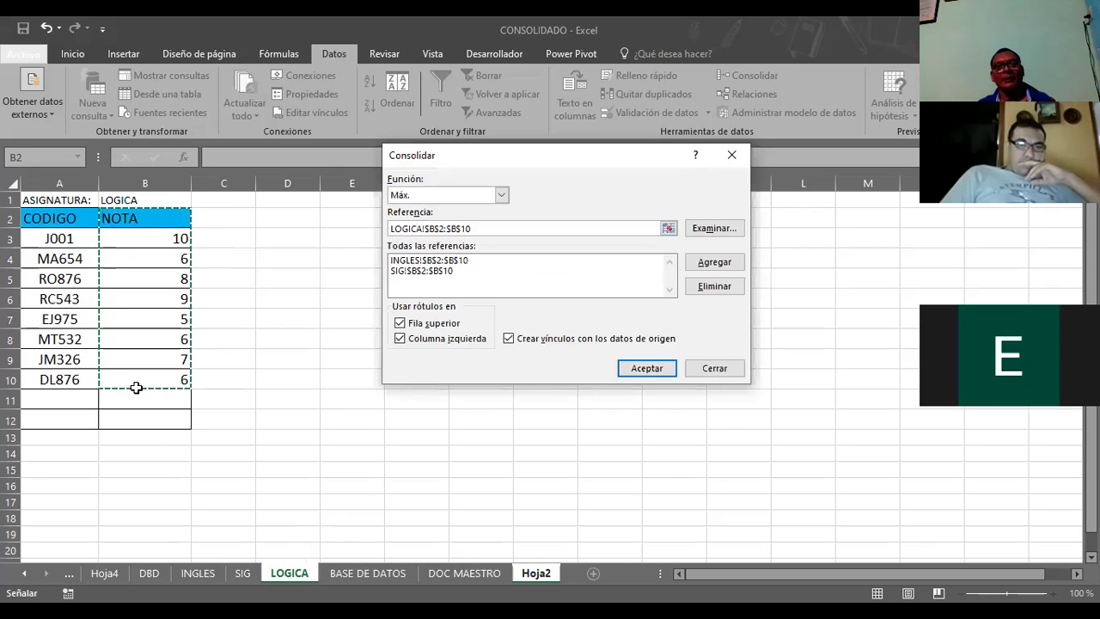
left_click(698, 263)
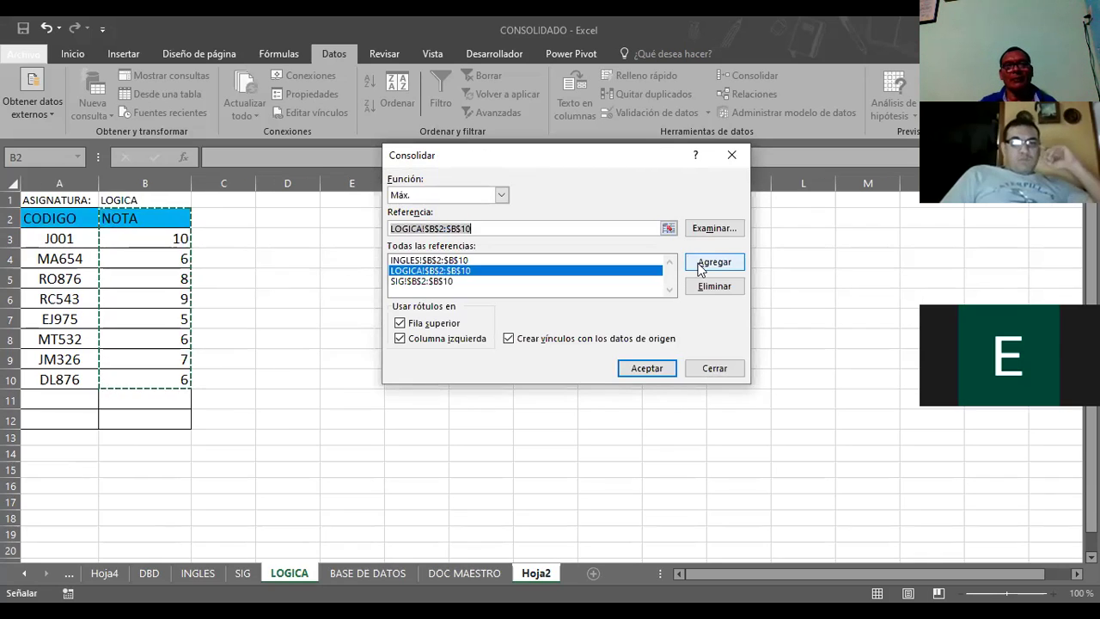
left_click(656, 369)
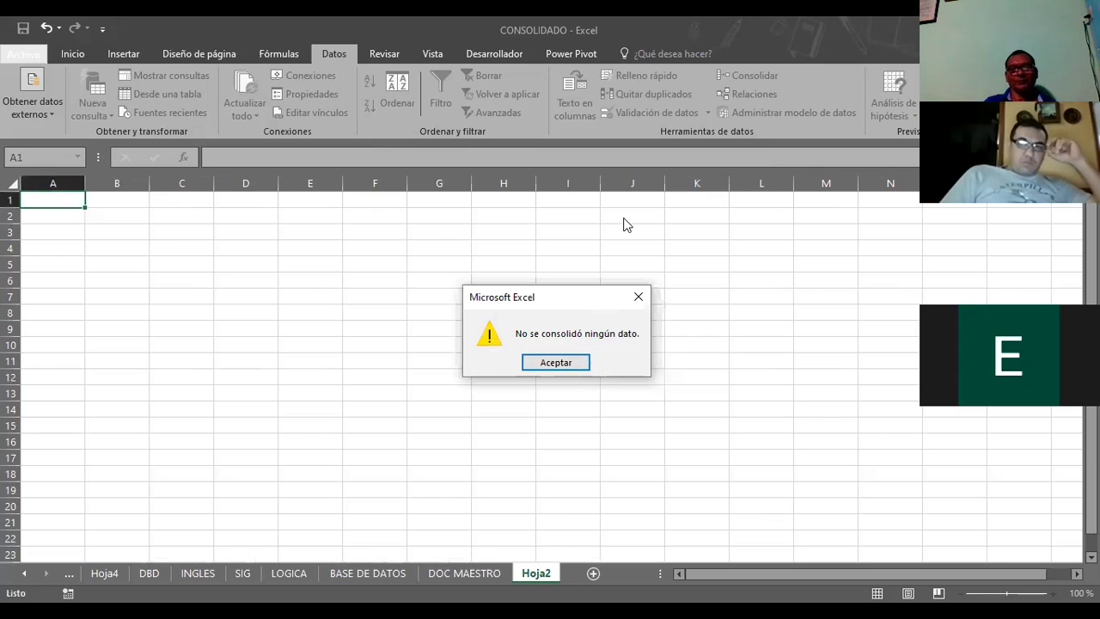
Dismiss the warning and enter the header NOTA in A1
left_click(642, 300)
type("NOTAS")
key("BackSpace")
key("Return")
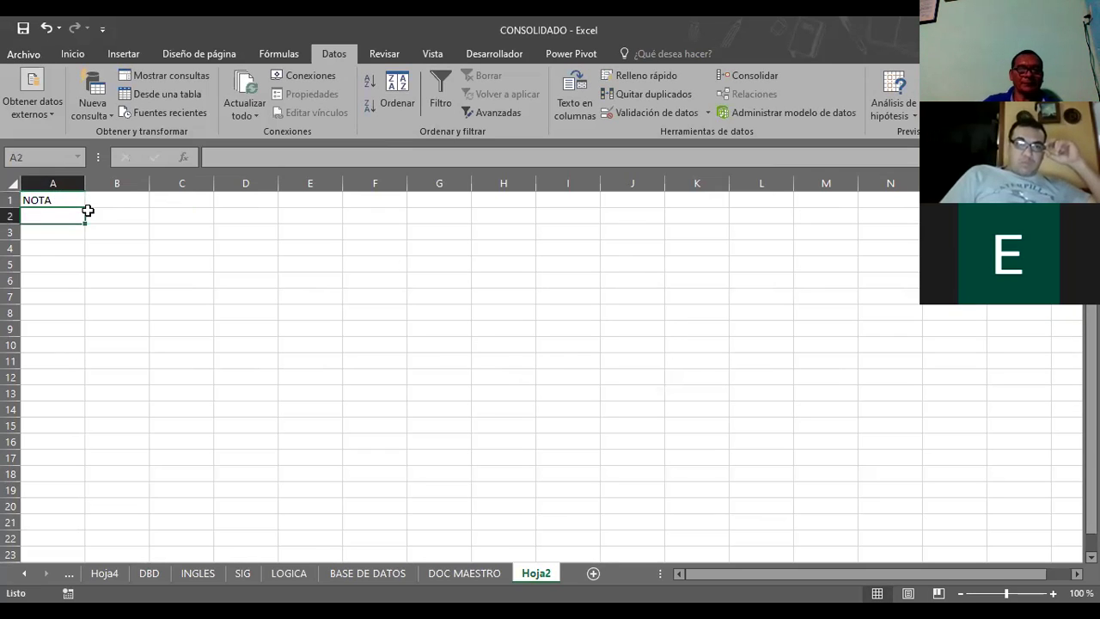
left_click(275, 247)
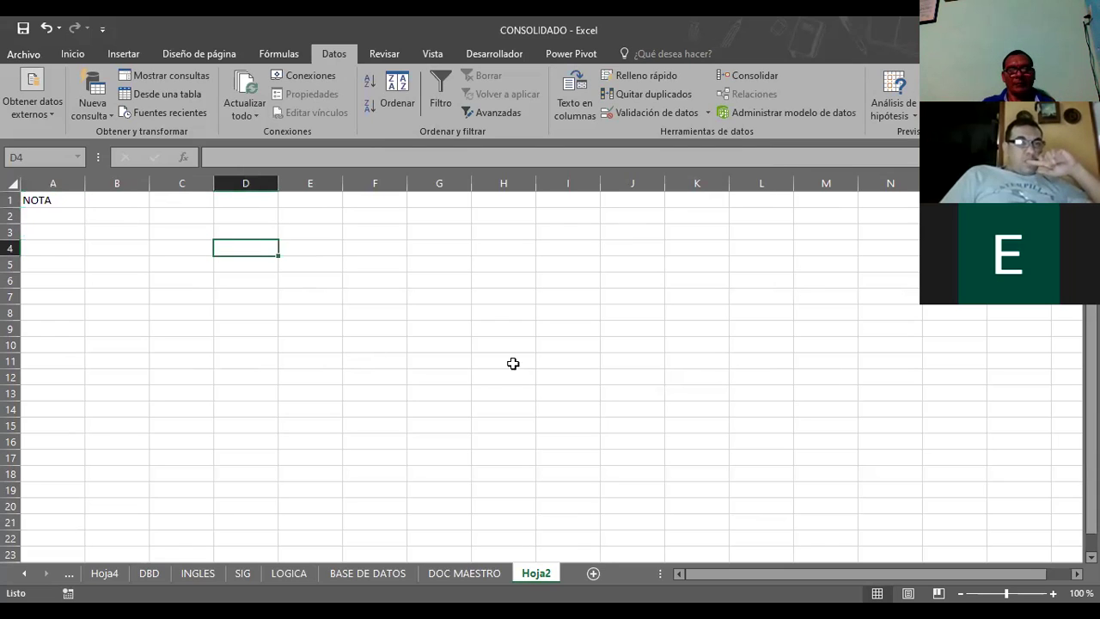
Compare the DOC MAESTRO sheet with Hoja2, then display the BASE DE DATOS sheet
left_click(464, 571)
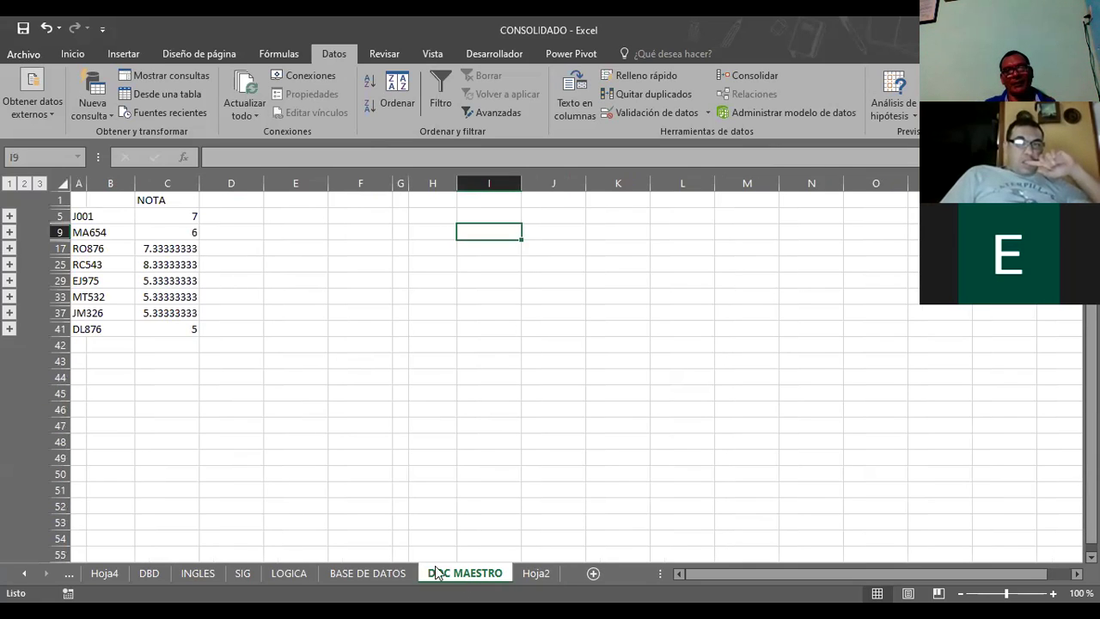
left_click(536, 573)
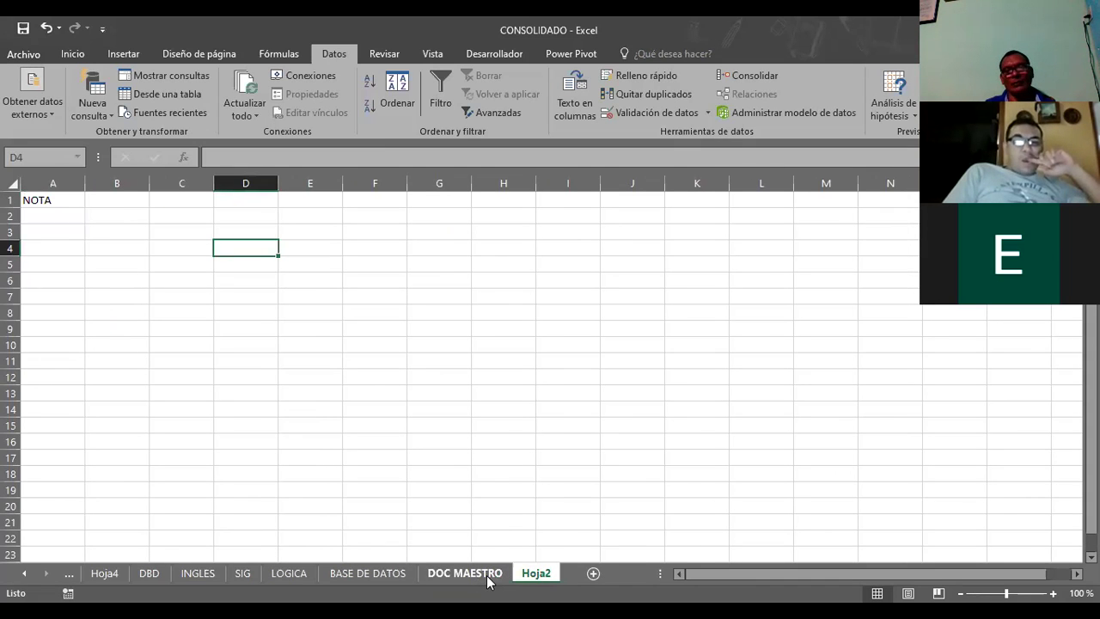
left_click(486, 573)
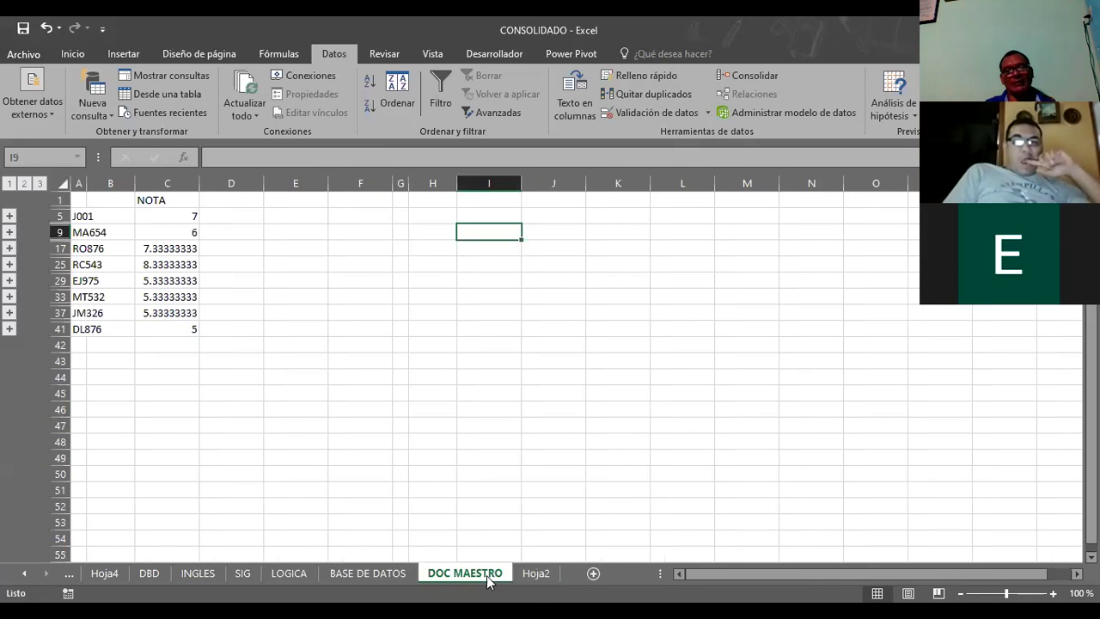
left_click(550, 573)
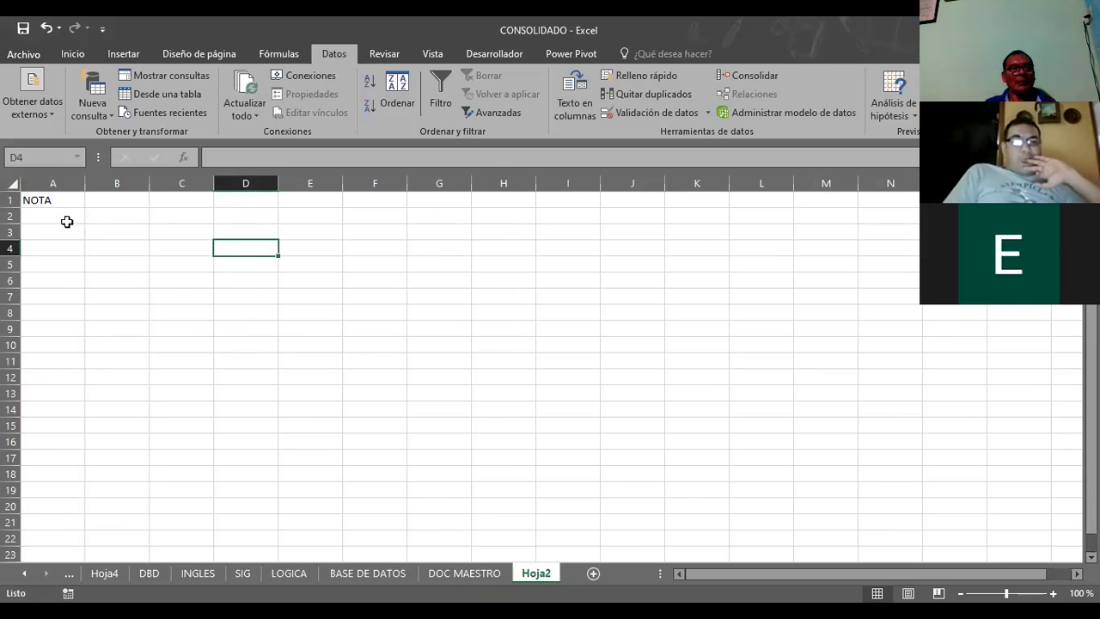
left_click(67, 204)
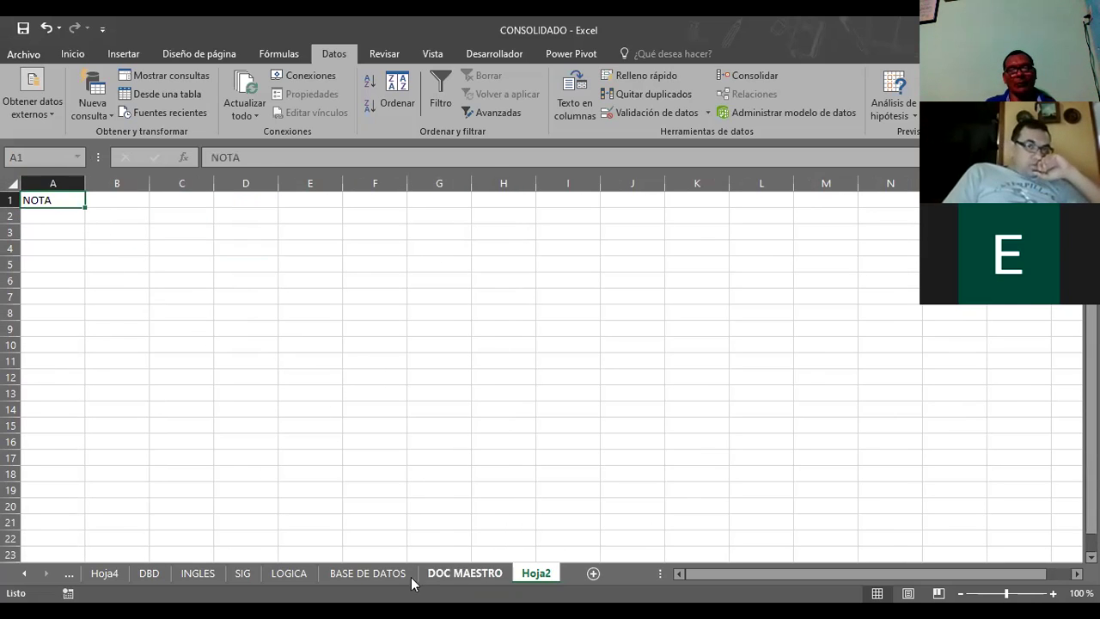
left_click(368, 573)
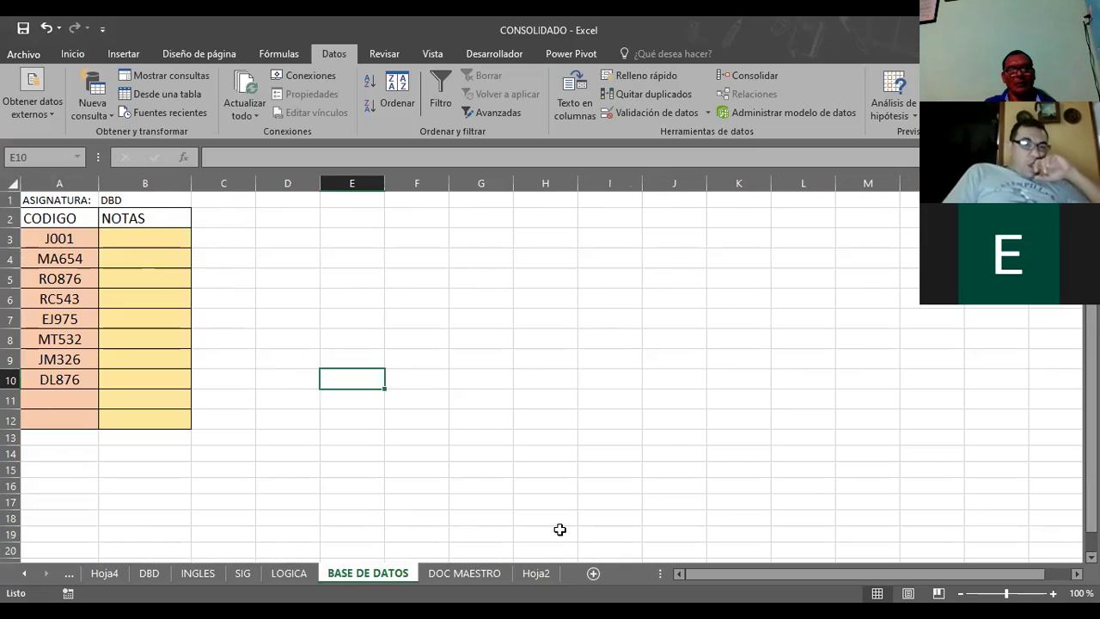
After checking SIG, enter headers CODIGO in A1 and NOTA in B1 on Hoja2
left_click(244, 573)
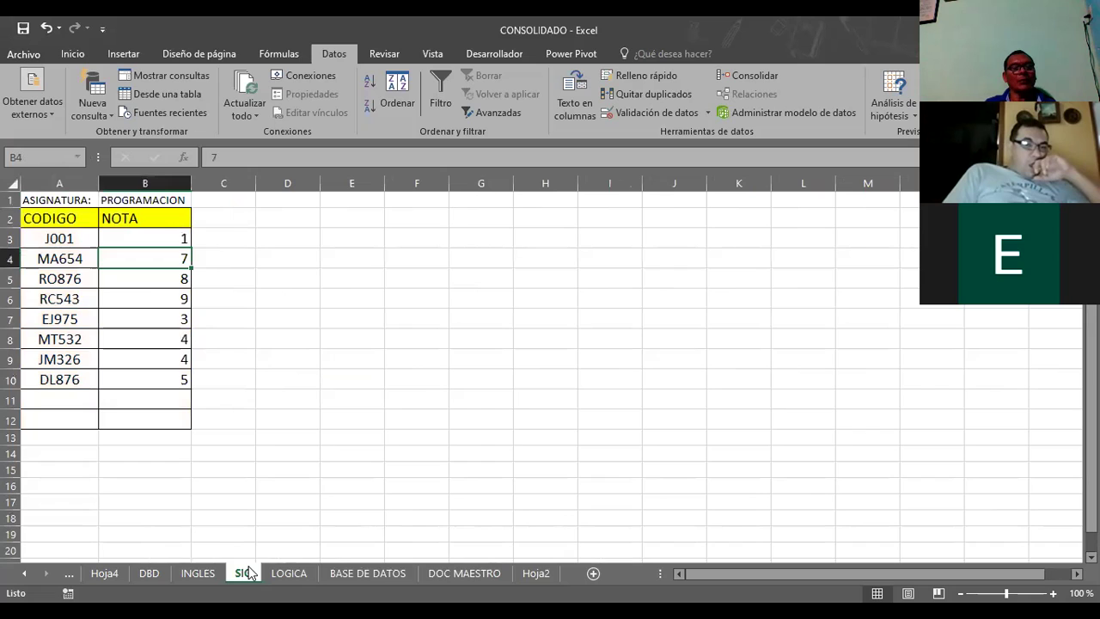
left_click(535, 573)
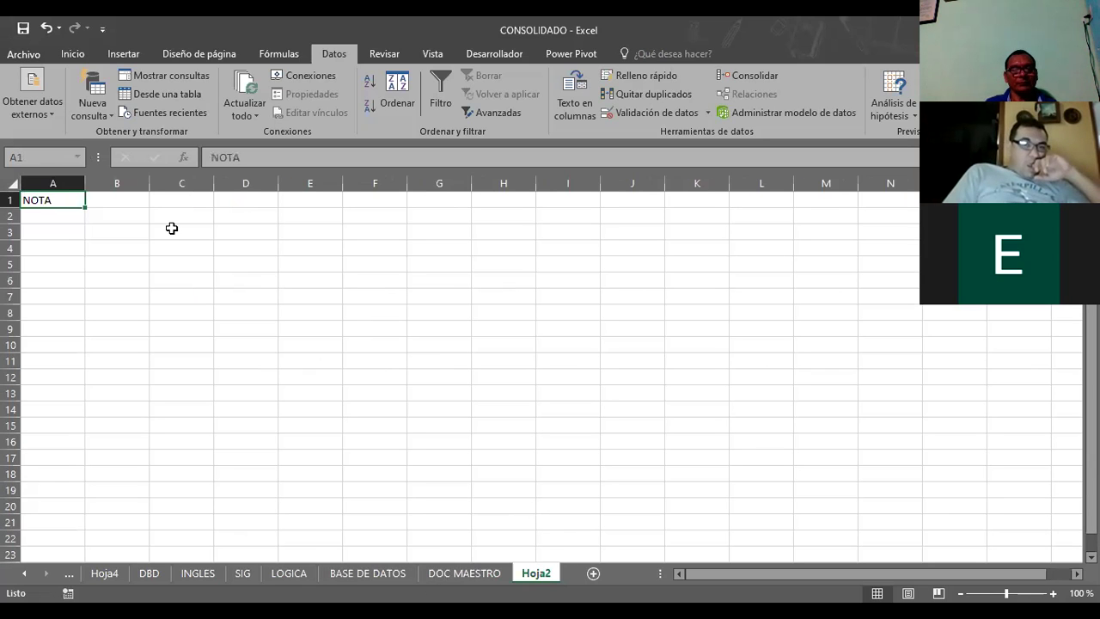
key("BackSpace")
type("CODIGO")
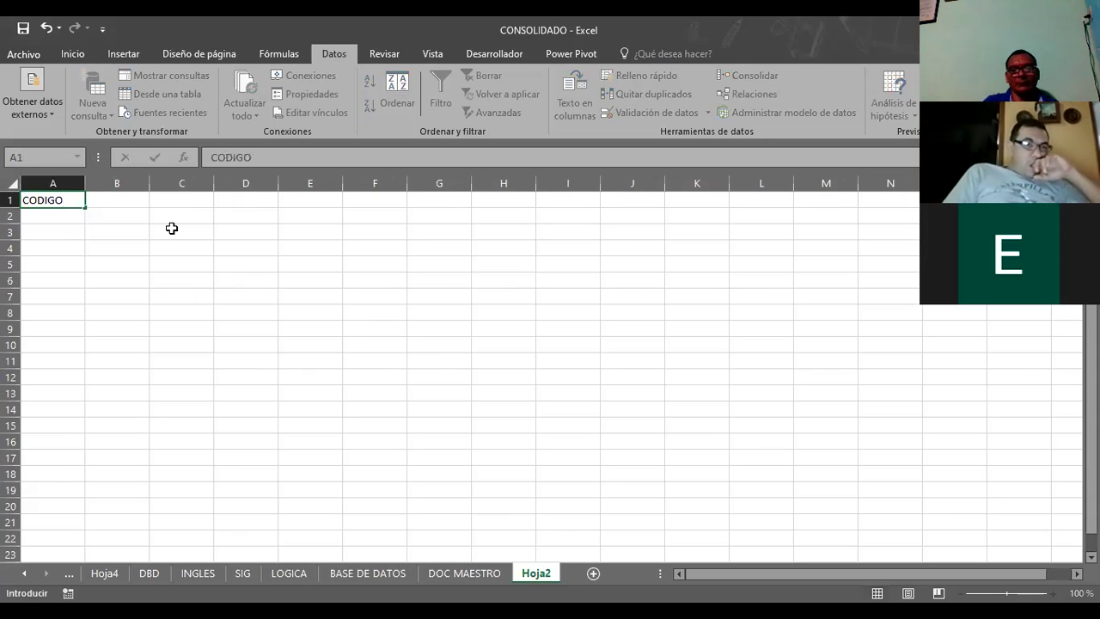
key("Tab")
type("NOTA")
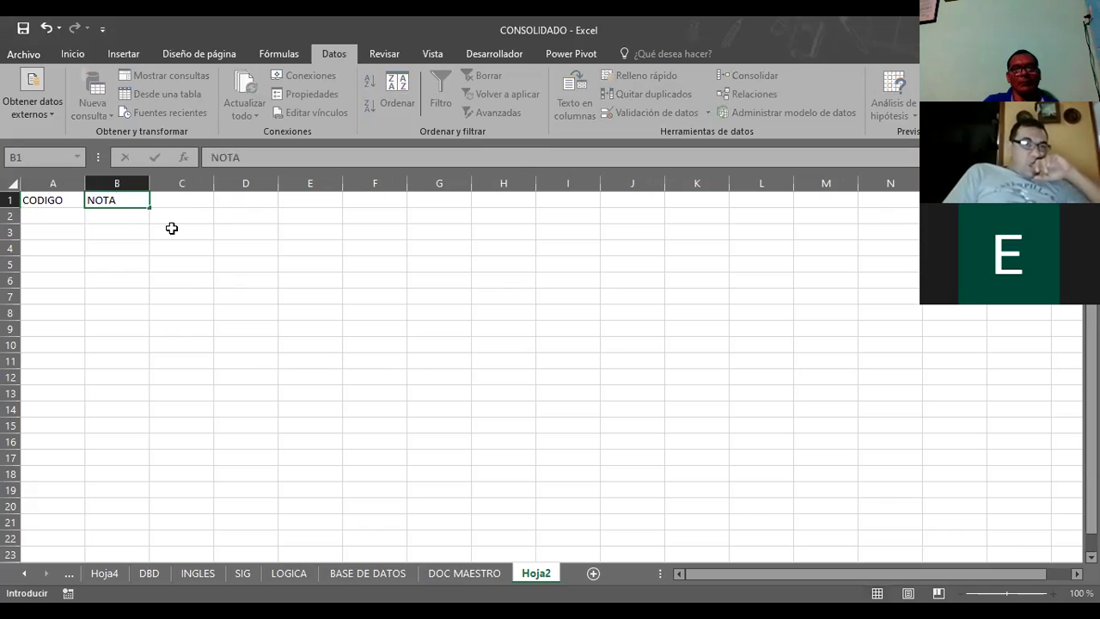
key("Return")
key("Down")
key("Down")
key("Down")
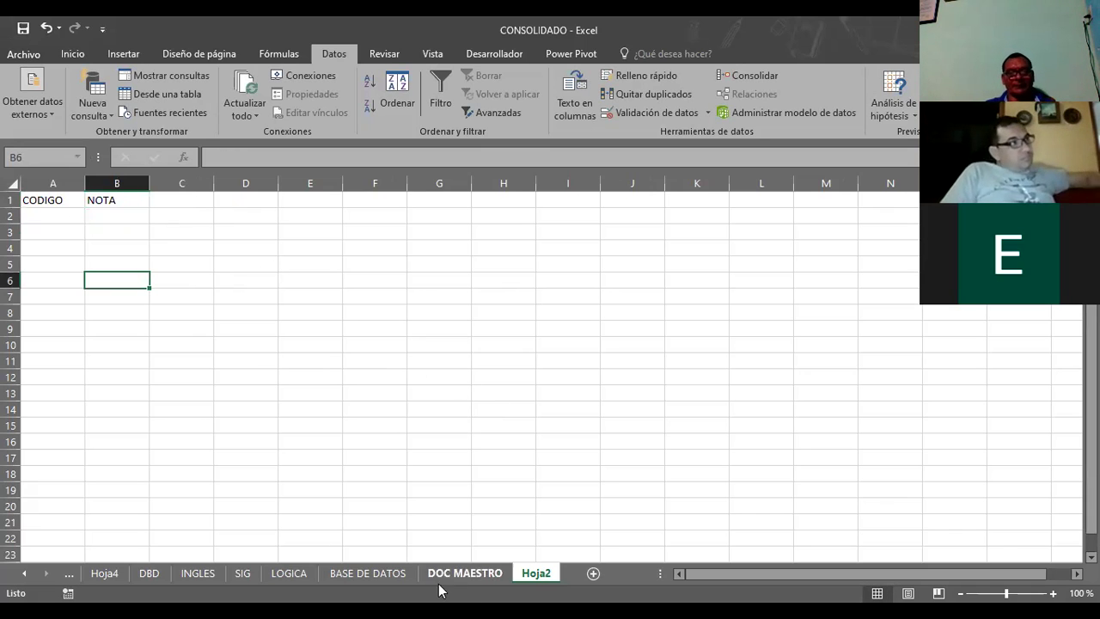
Review the A1:B10 area and the CODIGO and NOTA header cells on Hoja2
left_click_drag(43, 199, 105, 345)
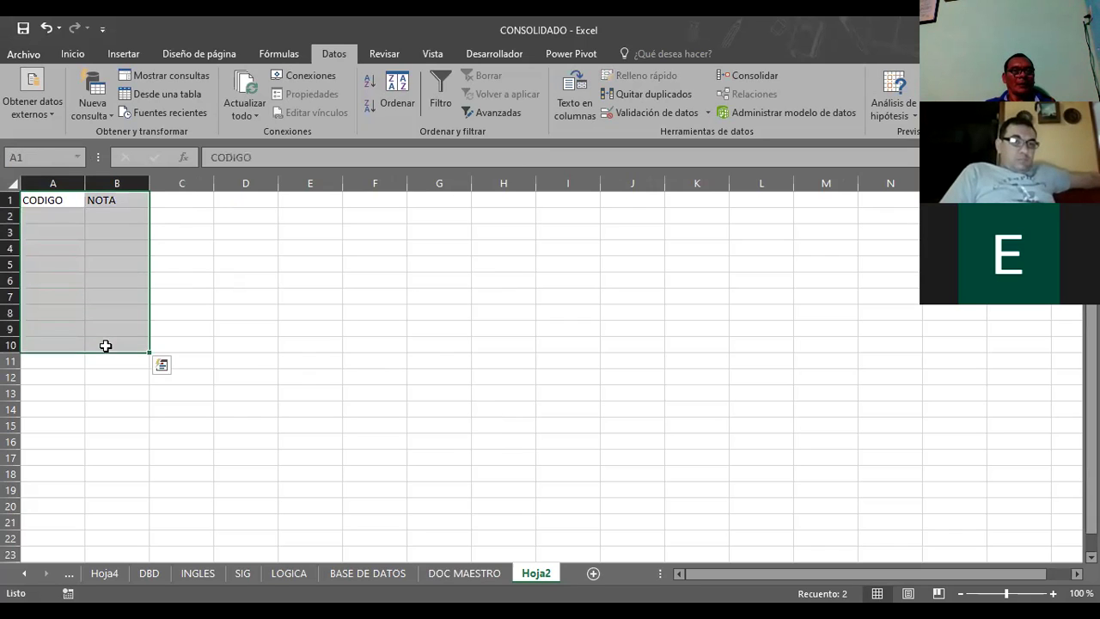
left_click(349, 314)
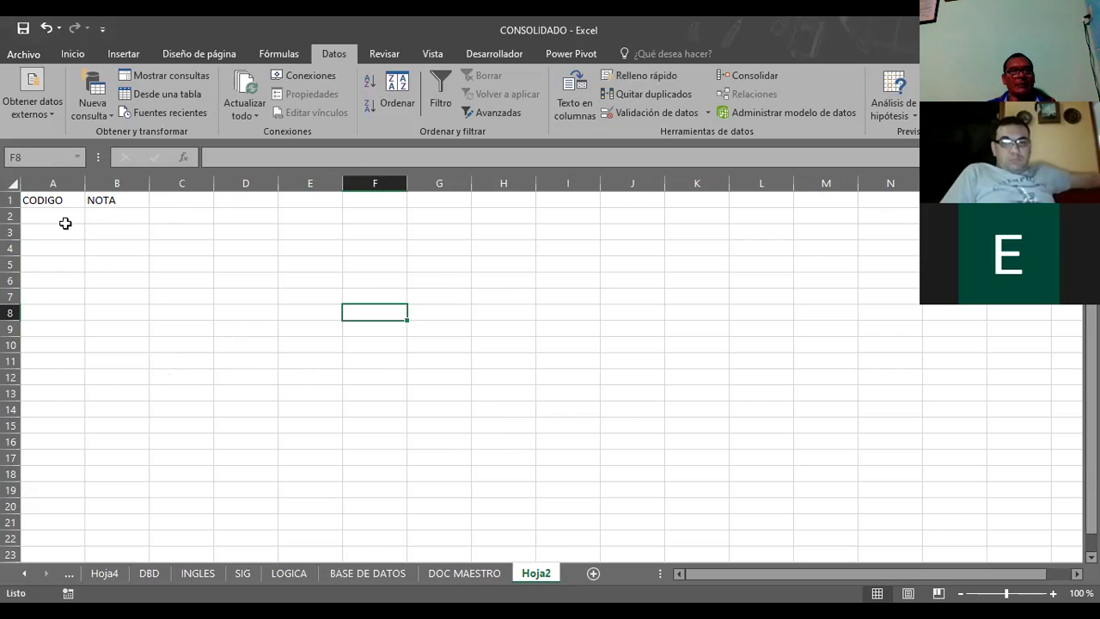
left_click(48, 200)
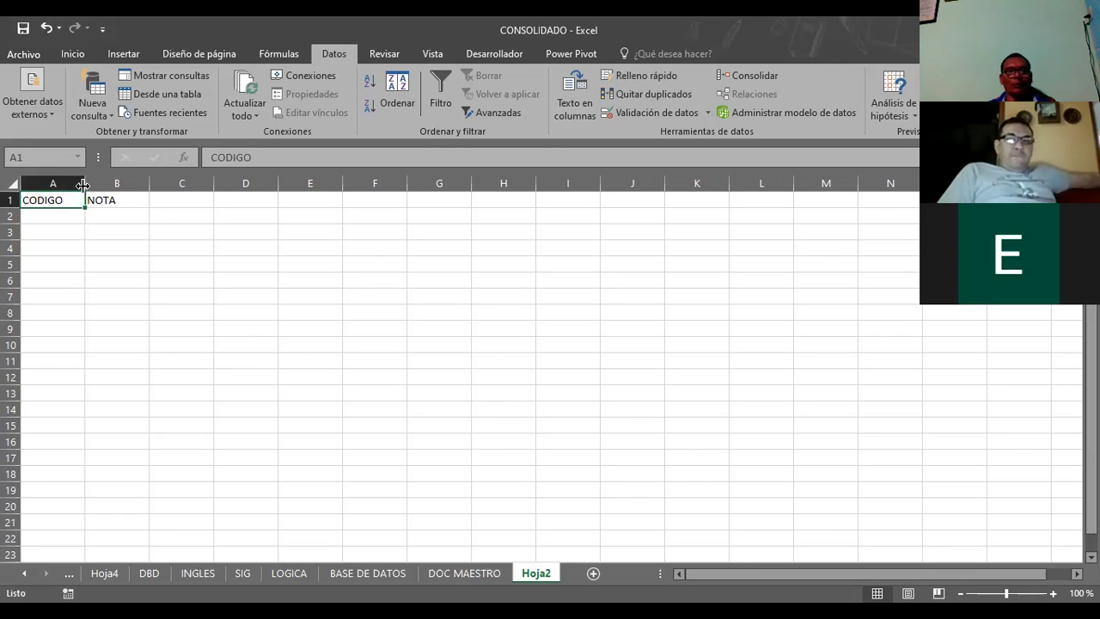
left_click(533, 306)
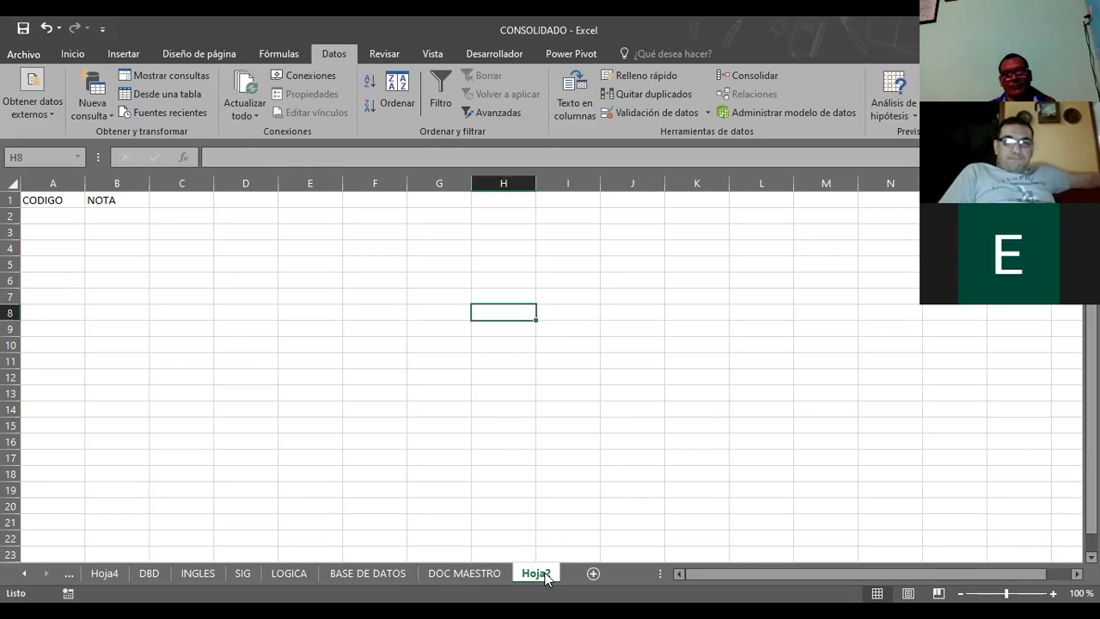
left_click(129, 247)
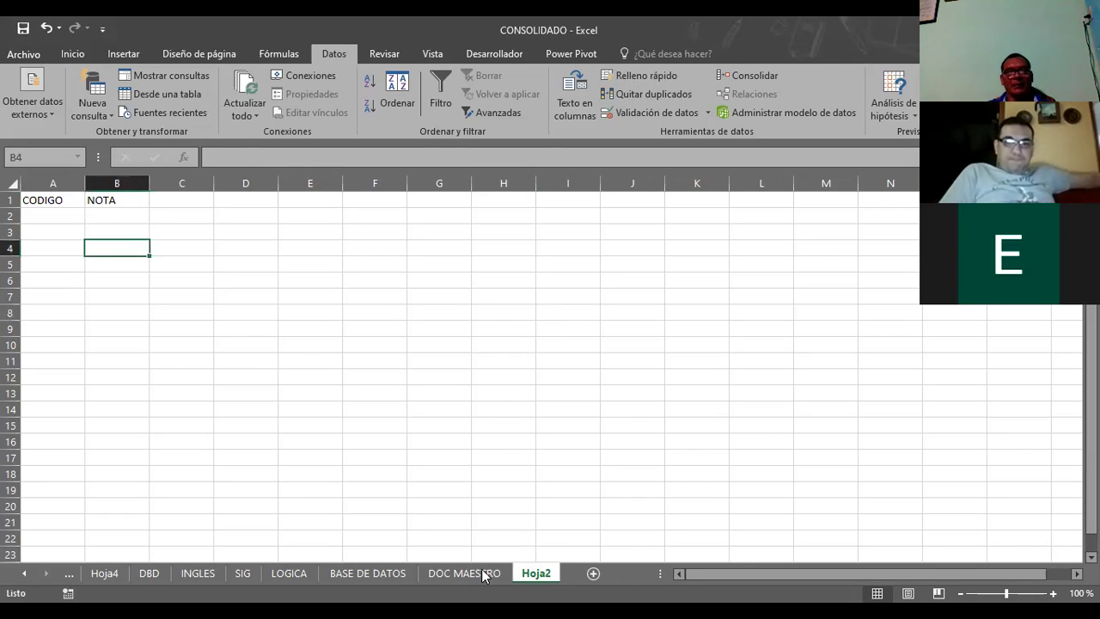
left_click(52, 202)
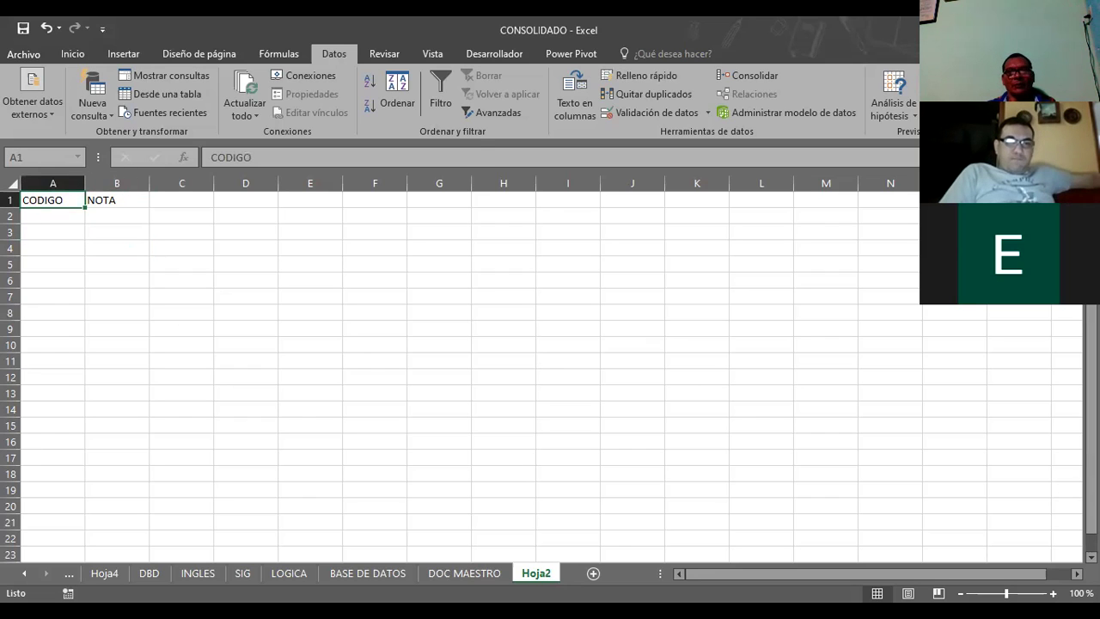
left_click(100, 201)
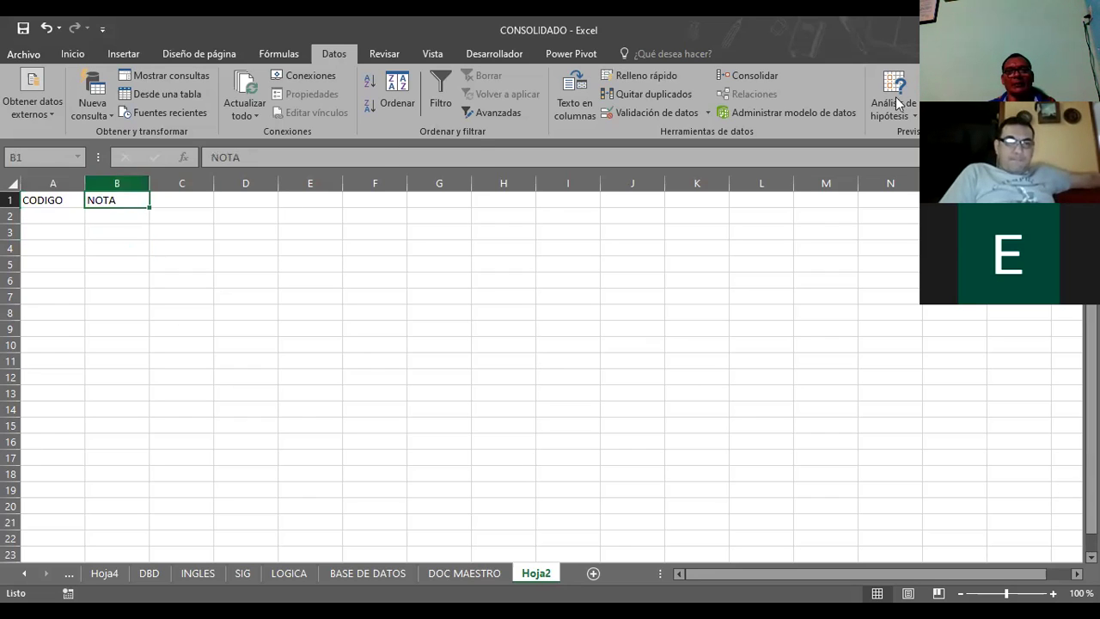
left_click(763, 76)
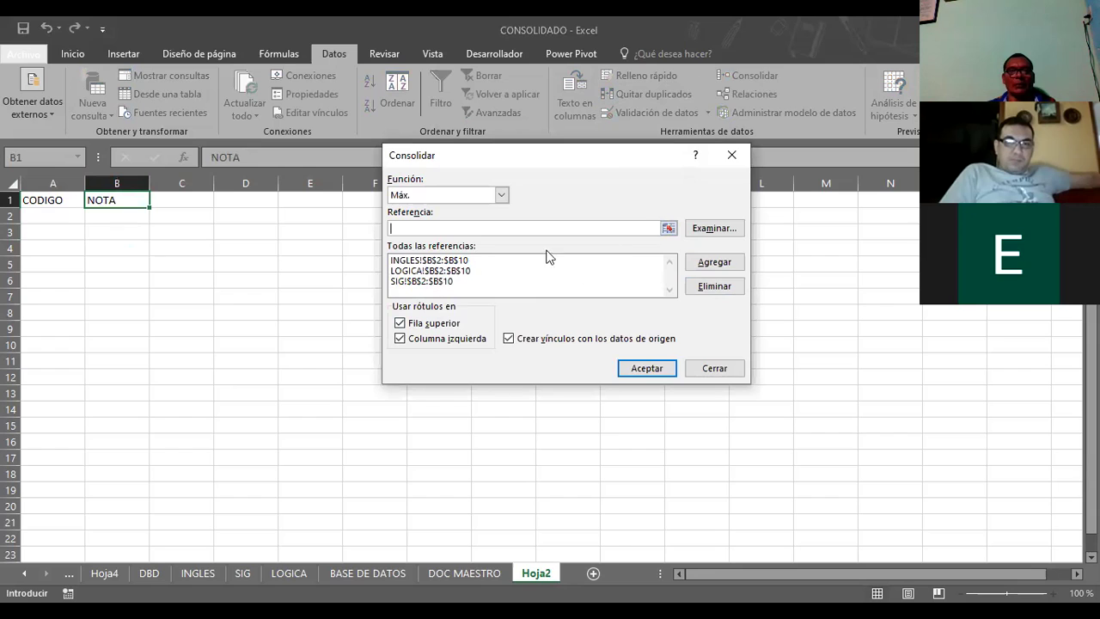
left_click(643, 377)
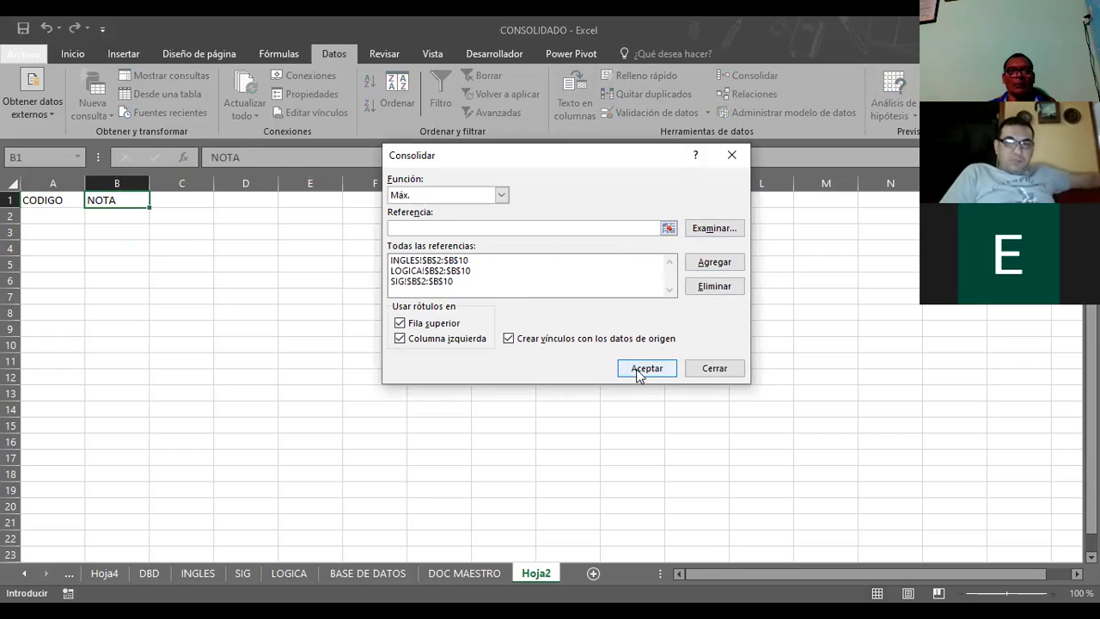
left_click(637, 375)
left_click(549, 366)
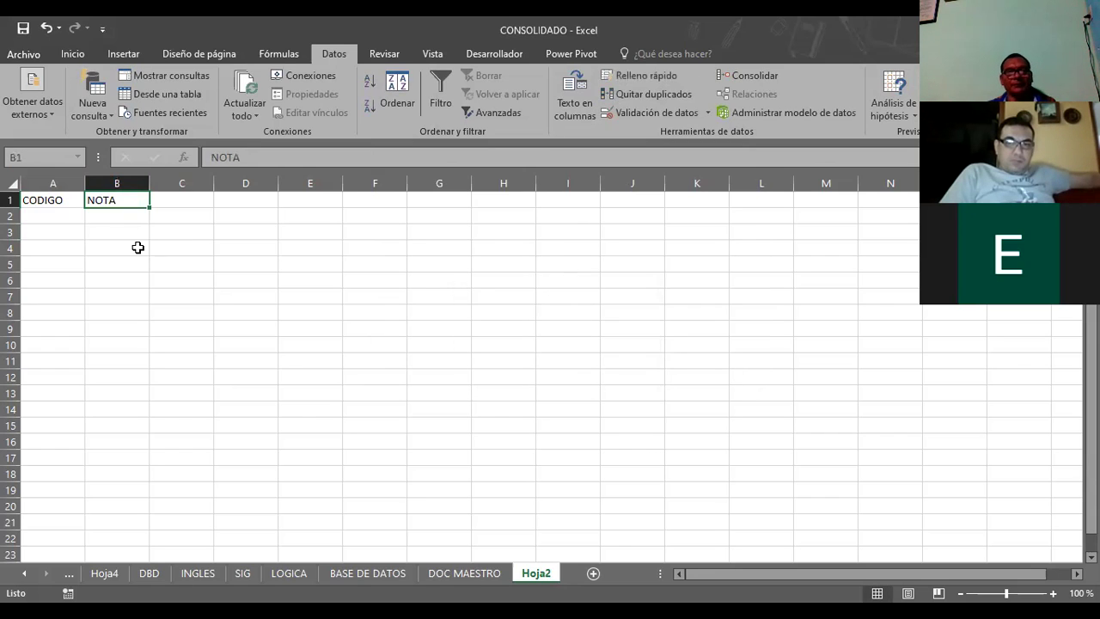
key("Delete")
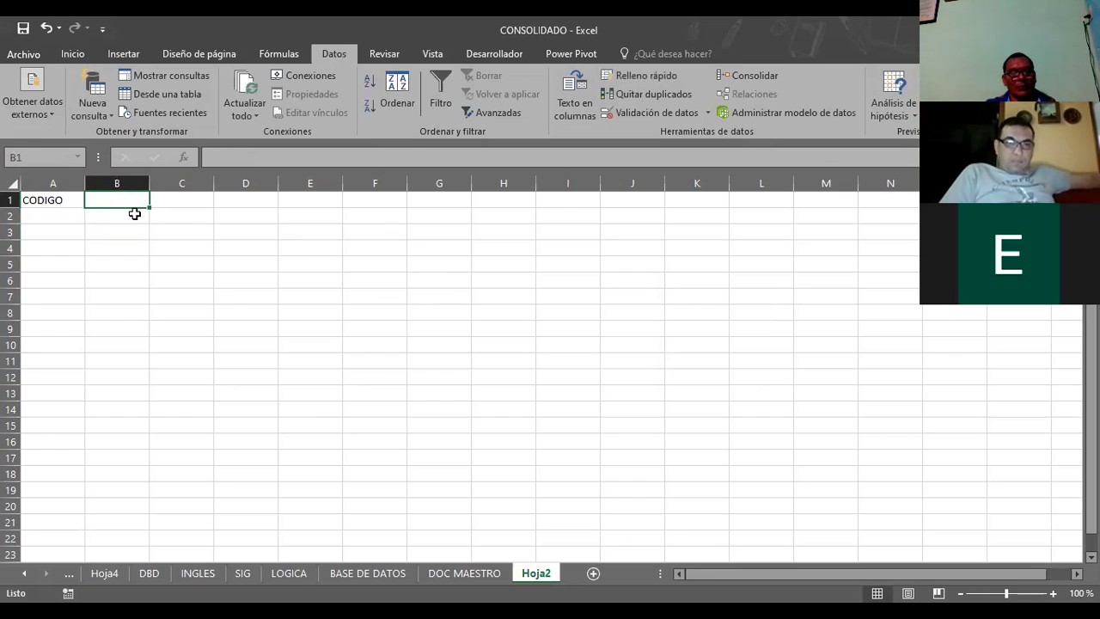
type("NOTA")
key("Return")
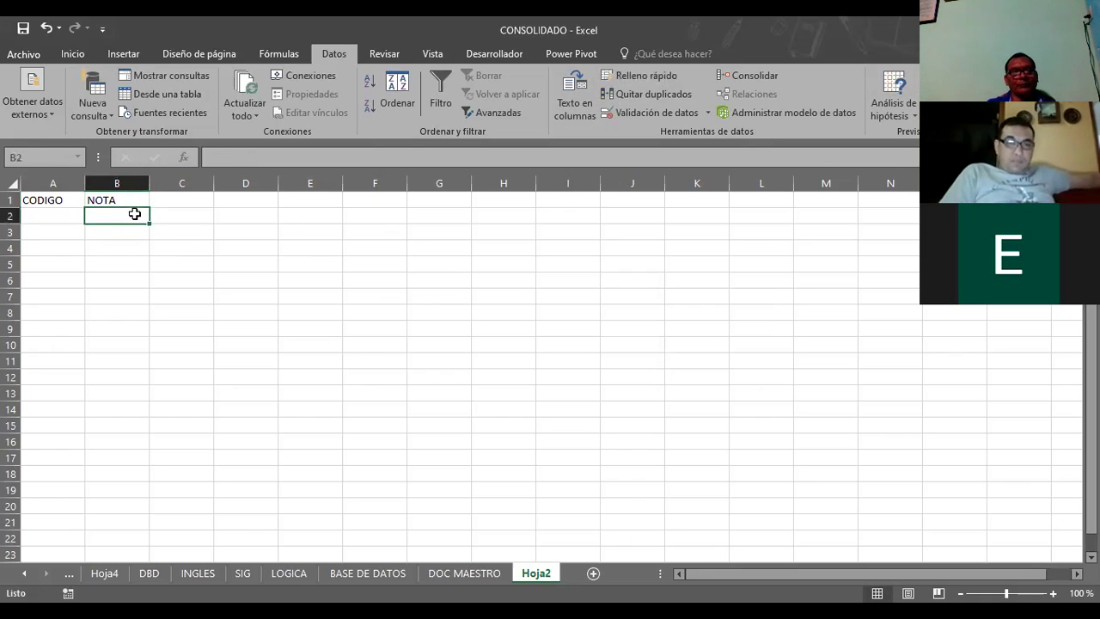
left_click(170, 244)
left_click(46, 199)
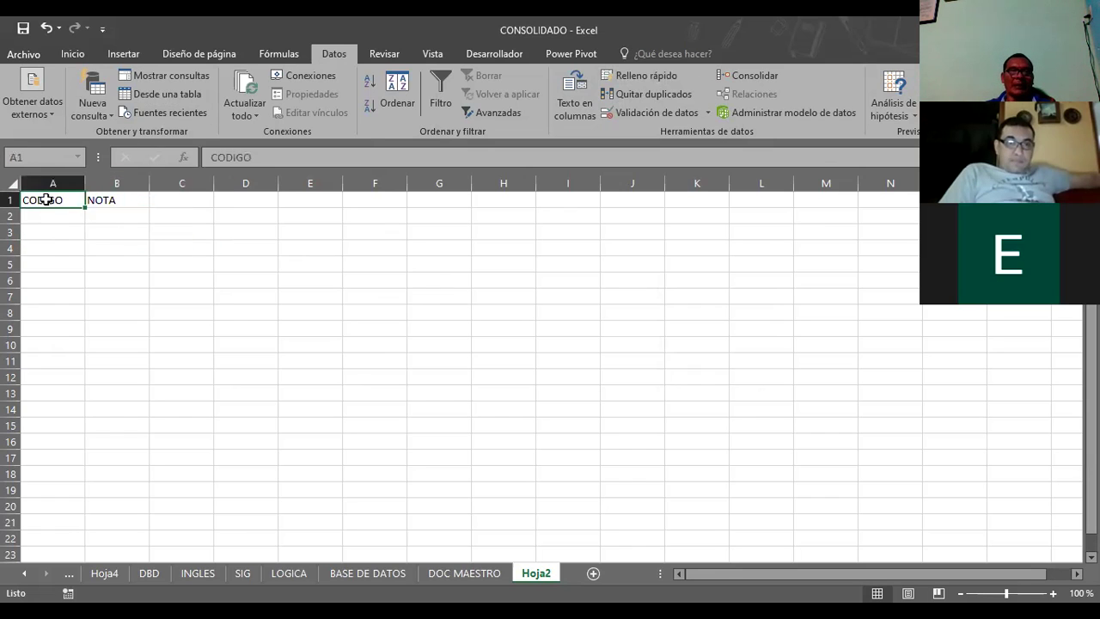
left_click(110, 200)
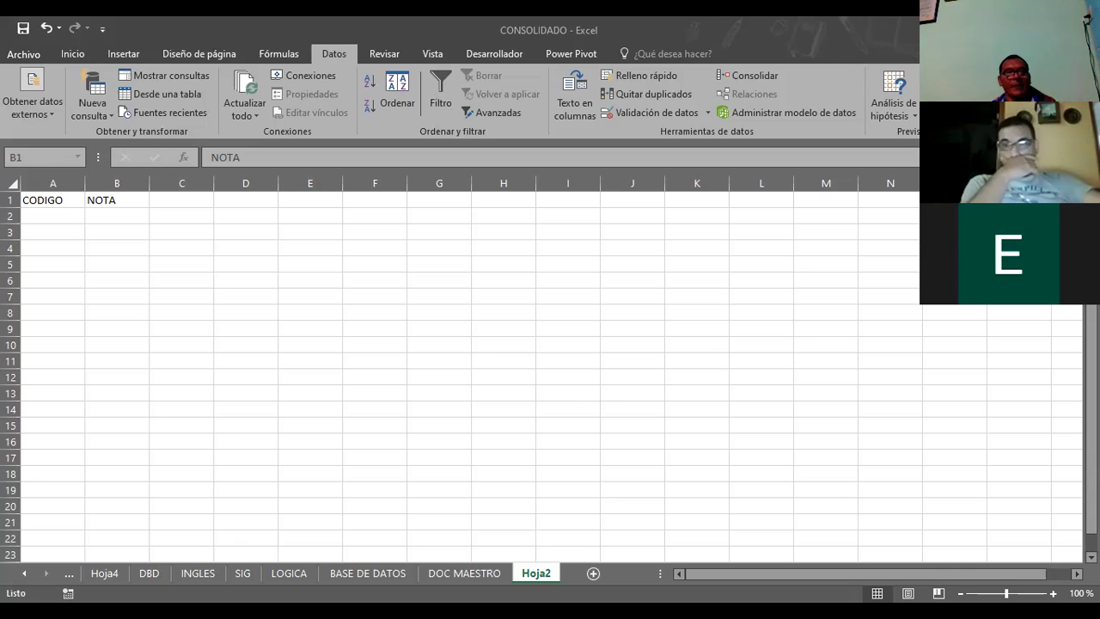
Show the slides from PARA CONSOLIDAR to Formas de consolidar datos, then return to Excel
key("alt+Tab")
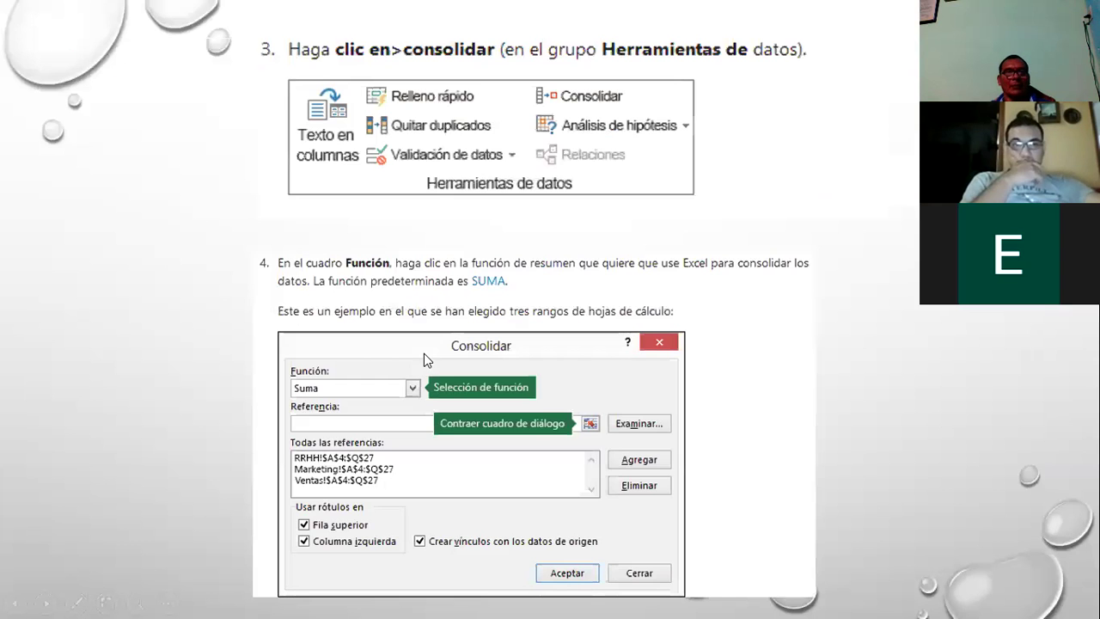
key("Left")
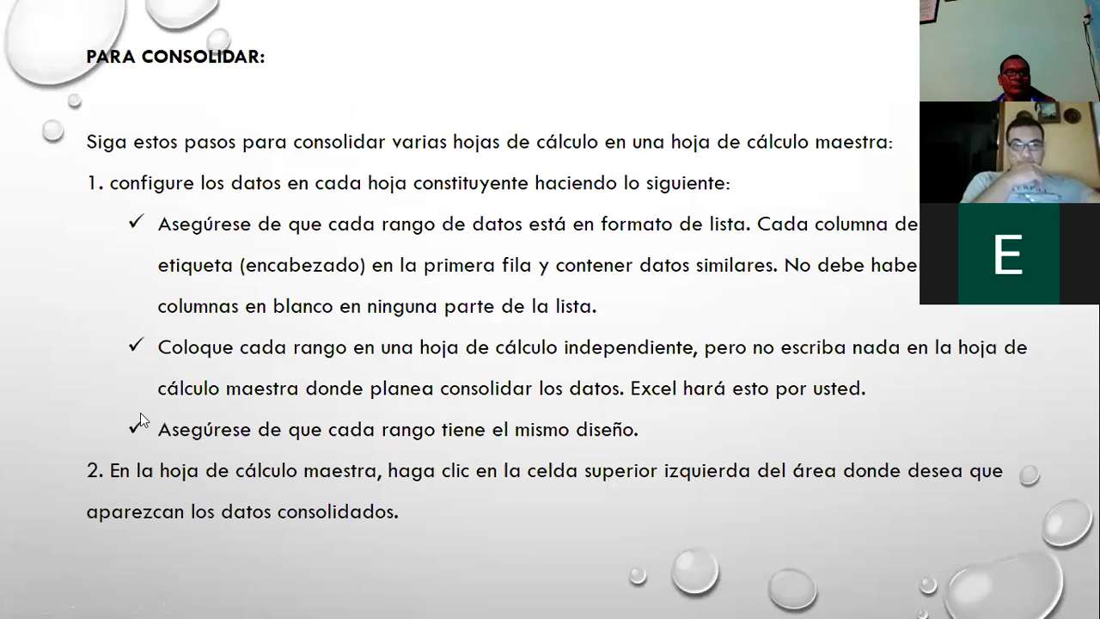
left_click(533, 453)
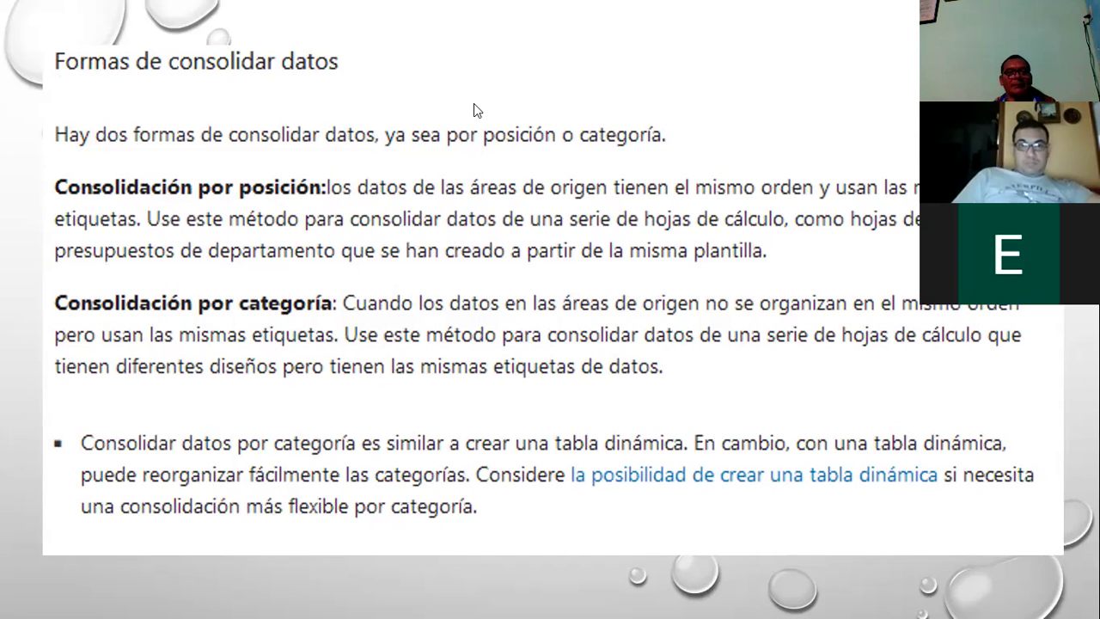
key("alt+Tab")
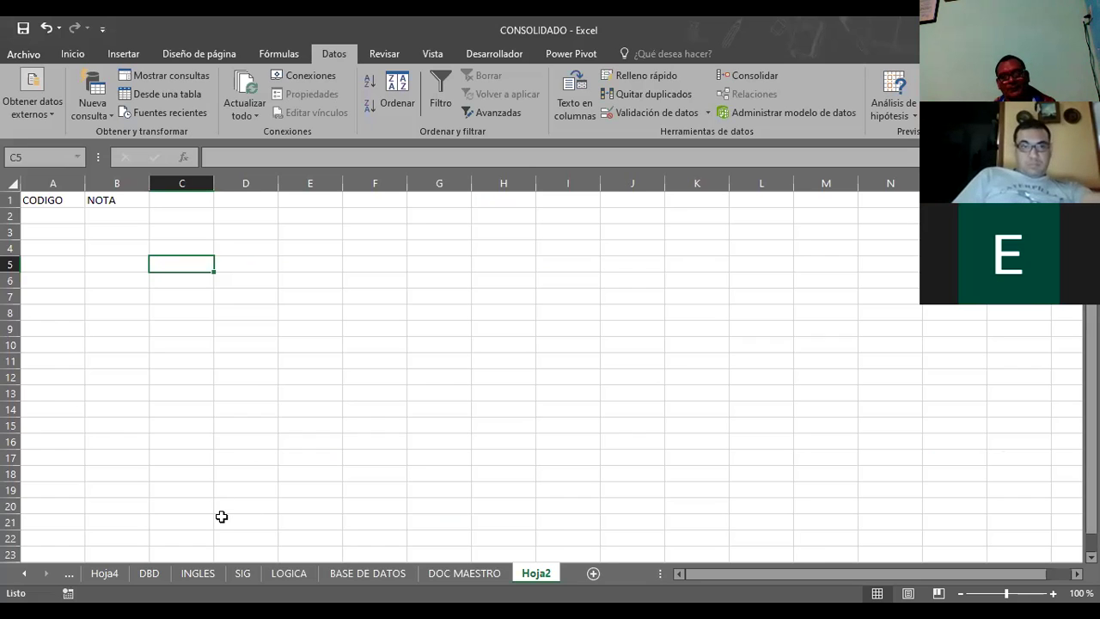
Attempt to name the SIG grades range B2:B10 as SIG2
left_click(116, 222)
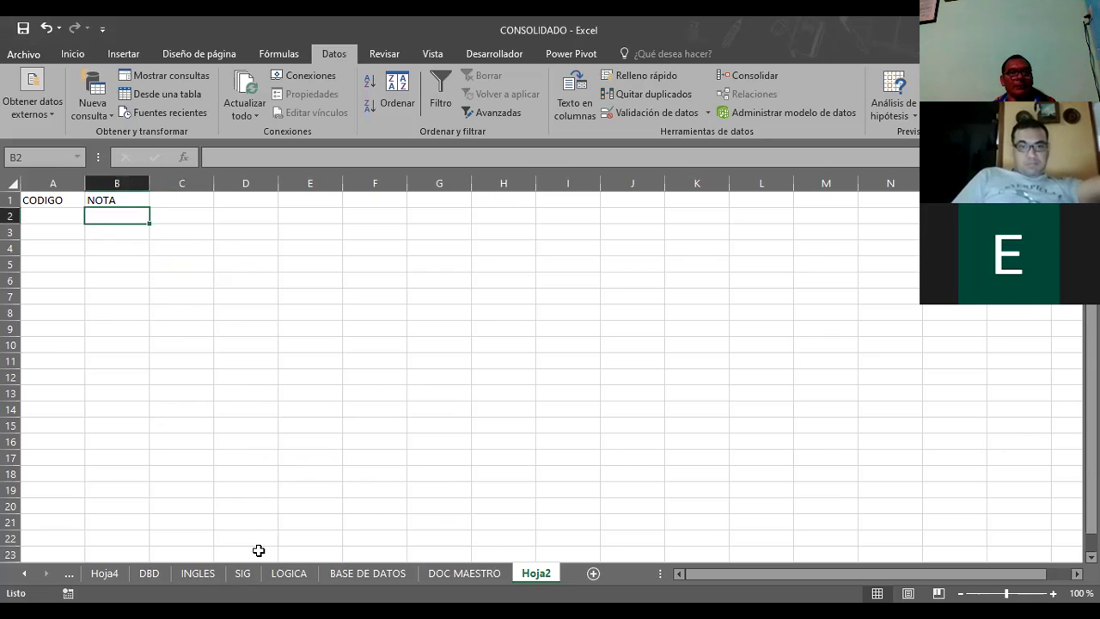
left_click(242, 574)
left_click_drag(163, 222, 160, 375)
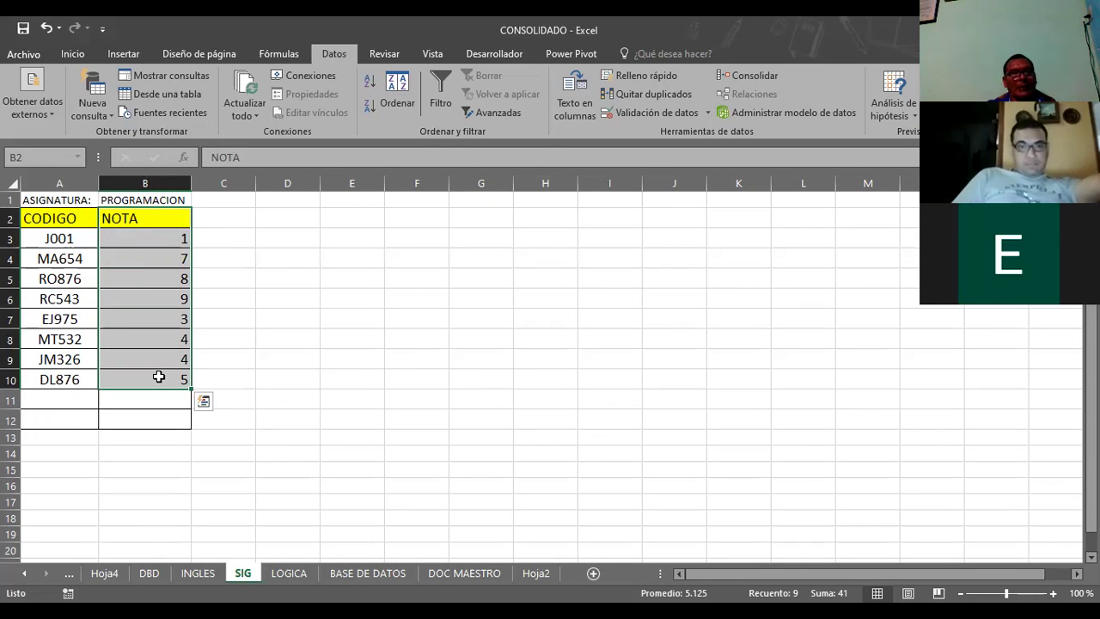
type("SIG2")
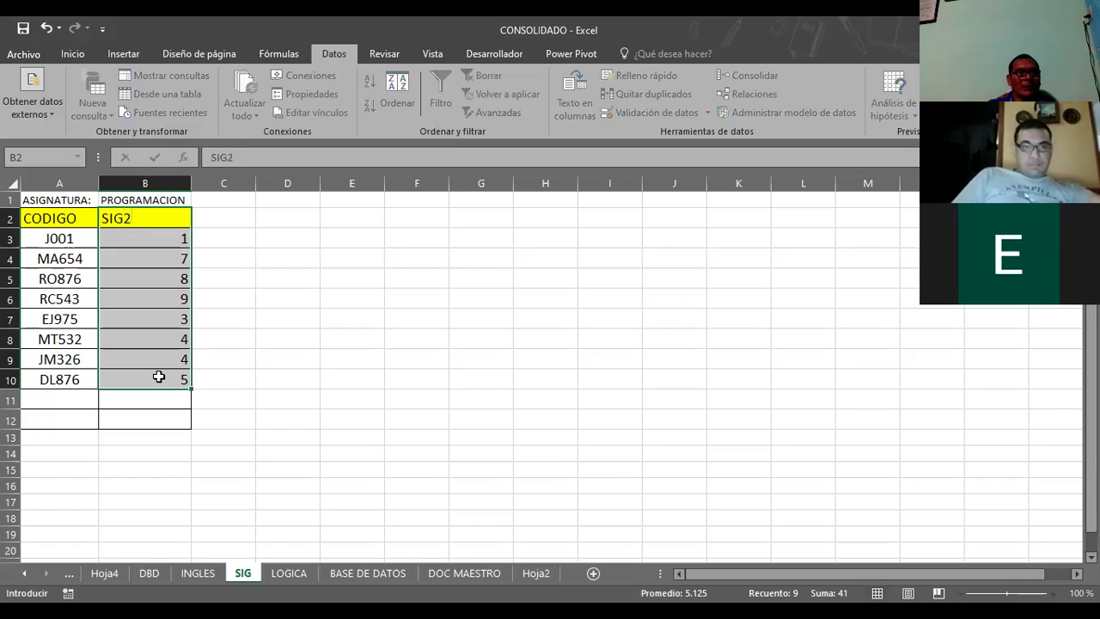
key("BackSpace")
key("BackSpace")
key("BackSpace")
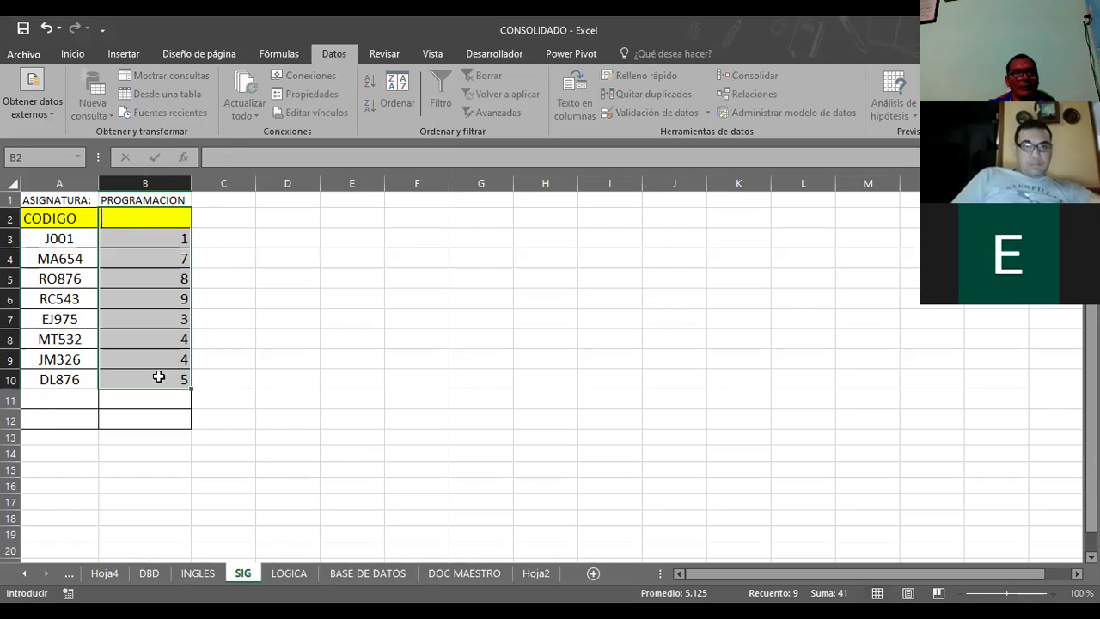
key("Escape")
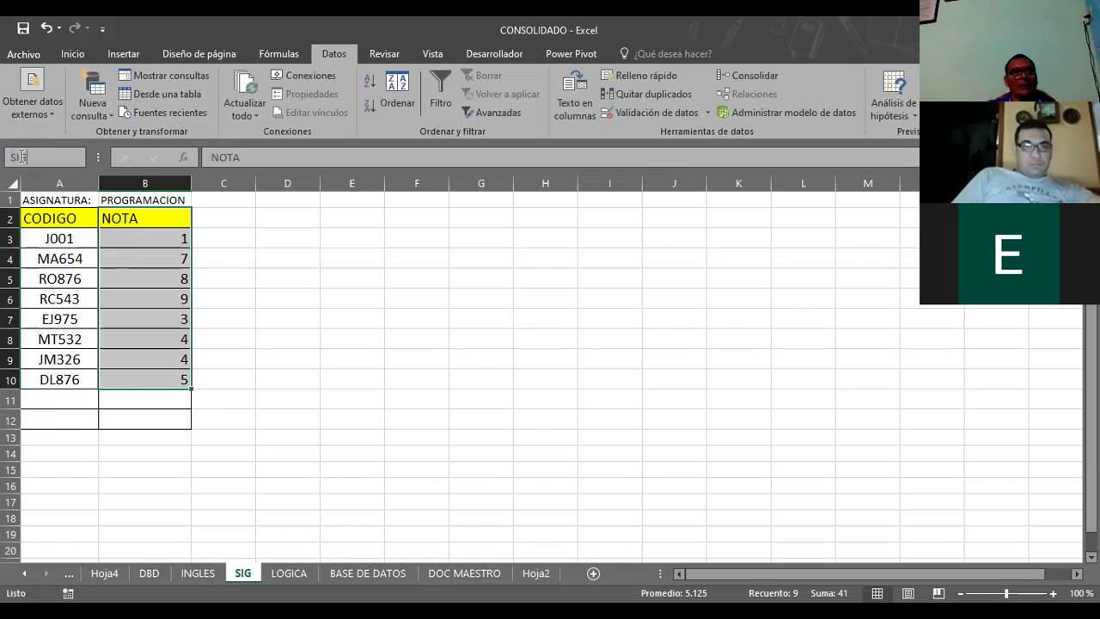
type("G2")
key("Return")
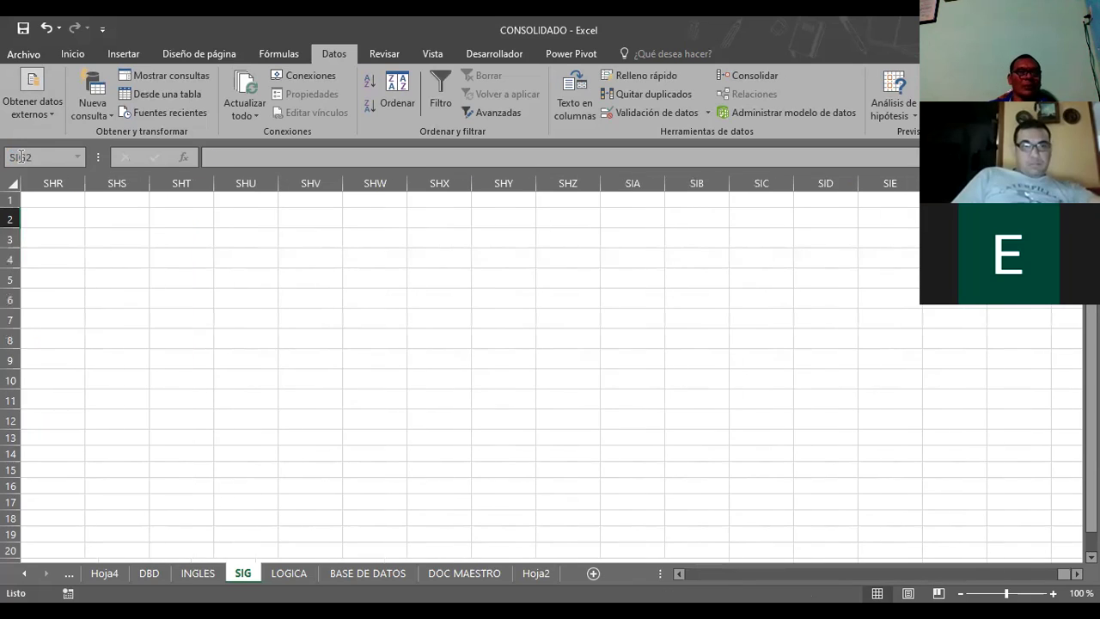
Name the LOGICA NOTA grades B2:B10 as LOGICA2
left_click(292, 572)
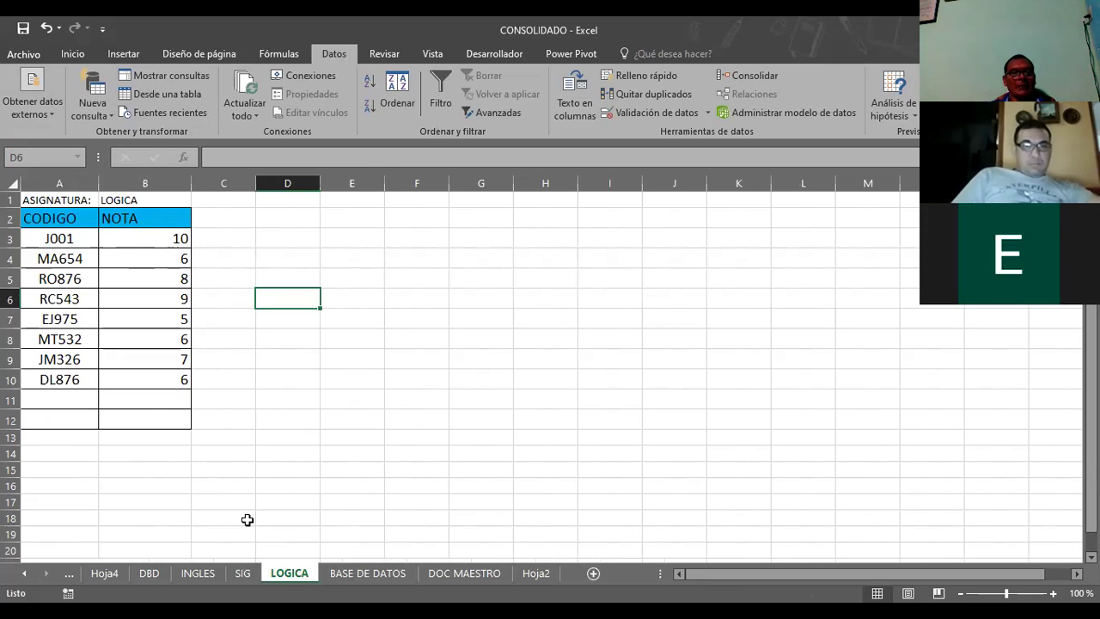
left_click_drag(143, 216, 152, 377)
left_click(44, 155)
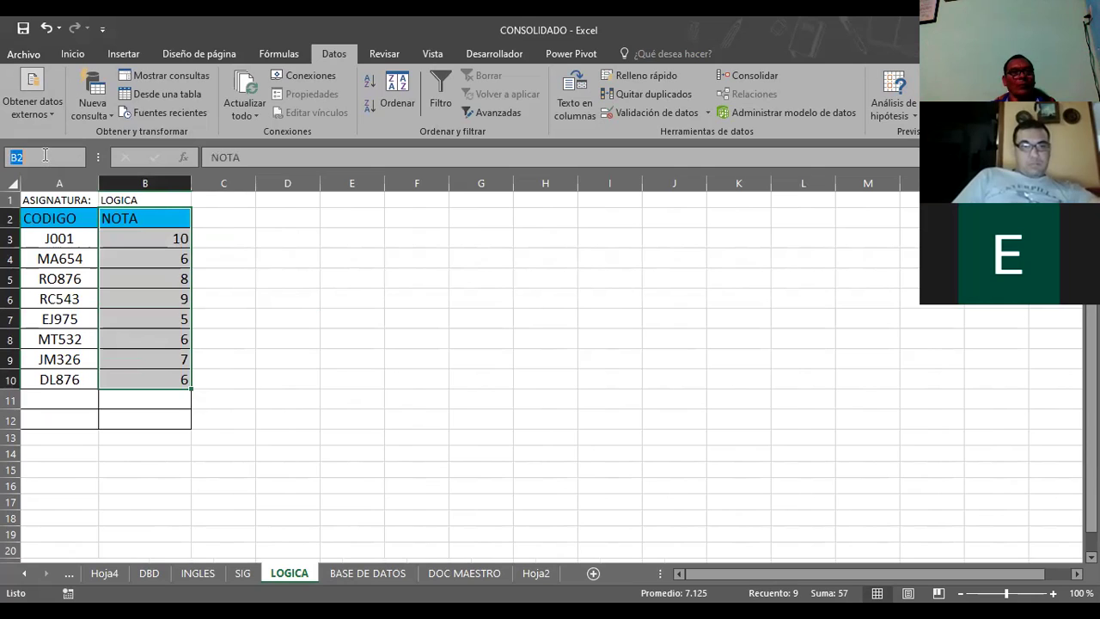
type("CA")
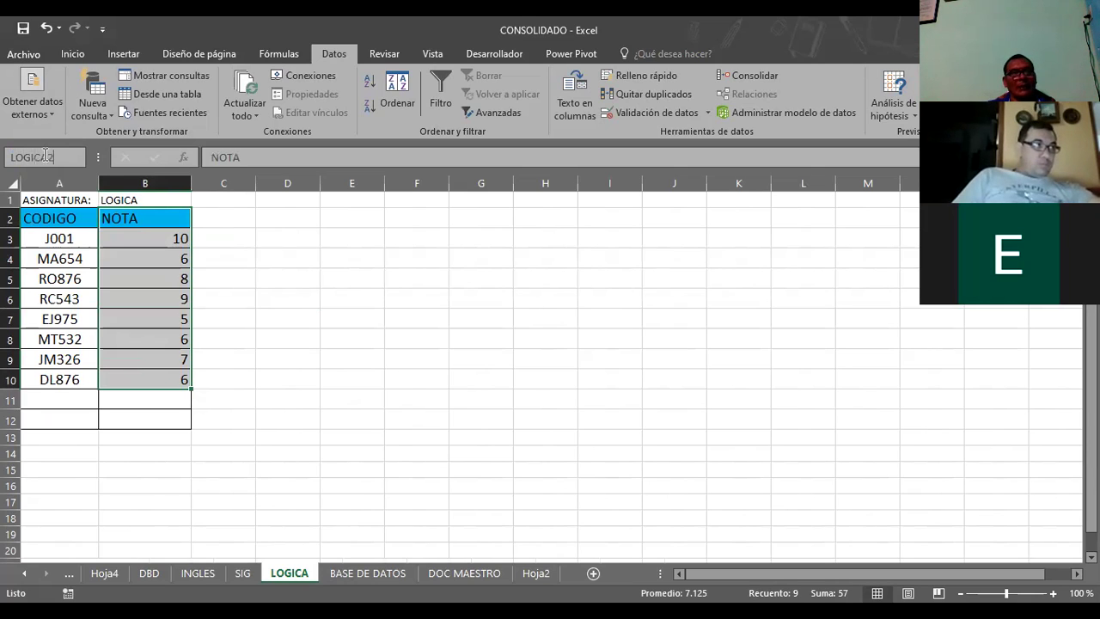
key("Return")
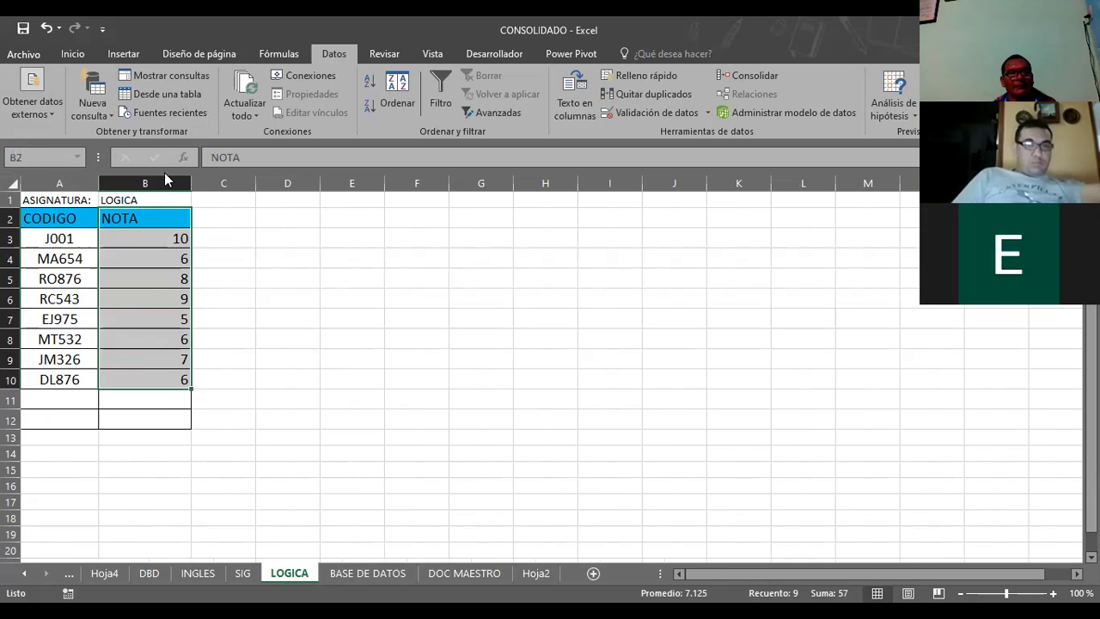
left_click(293, 339)
Delete the CODIGO and NOTA headers from A1:B1 on Hoja2
left_click(541, 576)
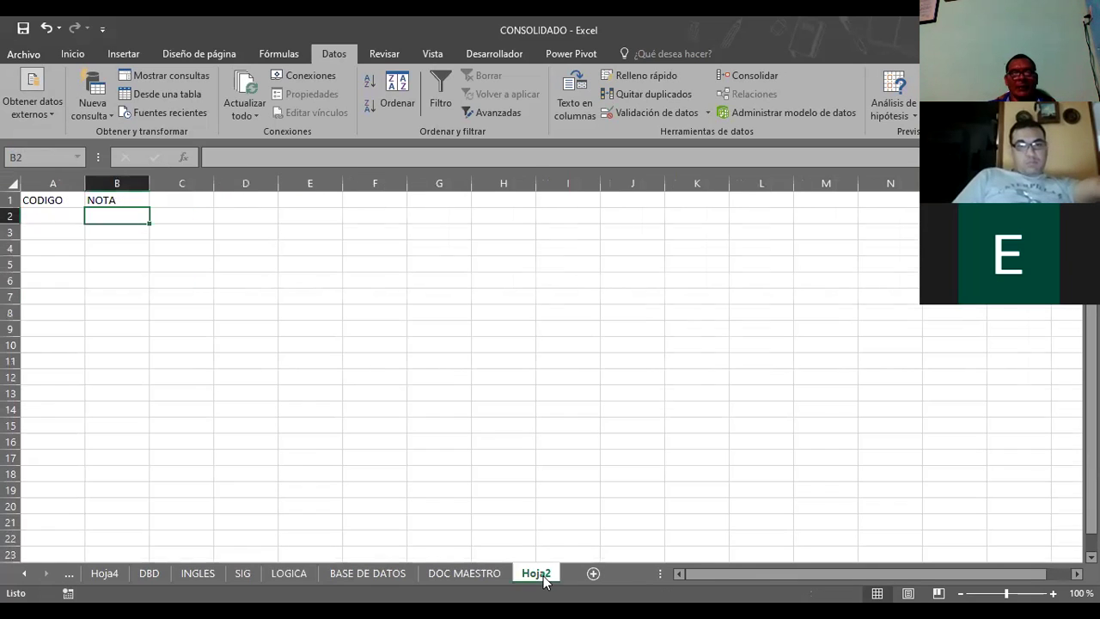
left_click(65, 203)
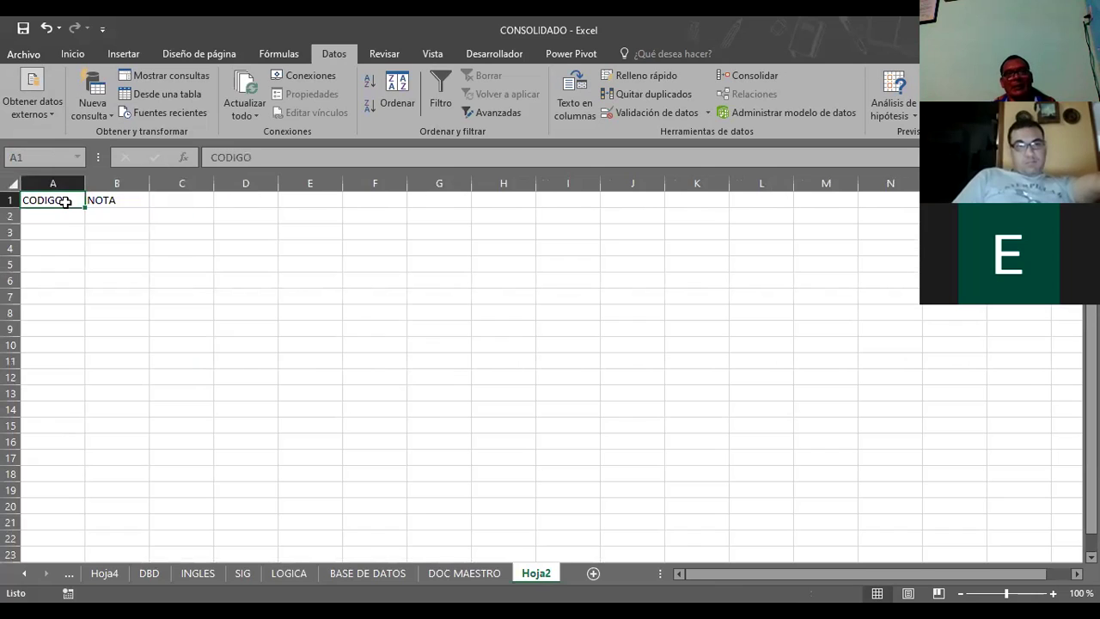
key("Delete")
left_click(107, 202)
key("Delete")
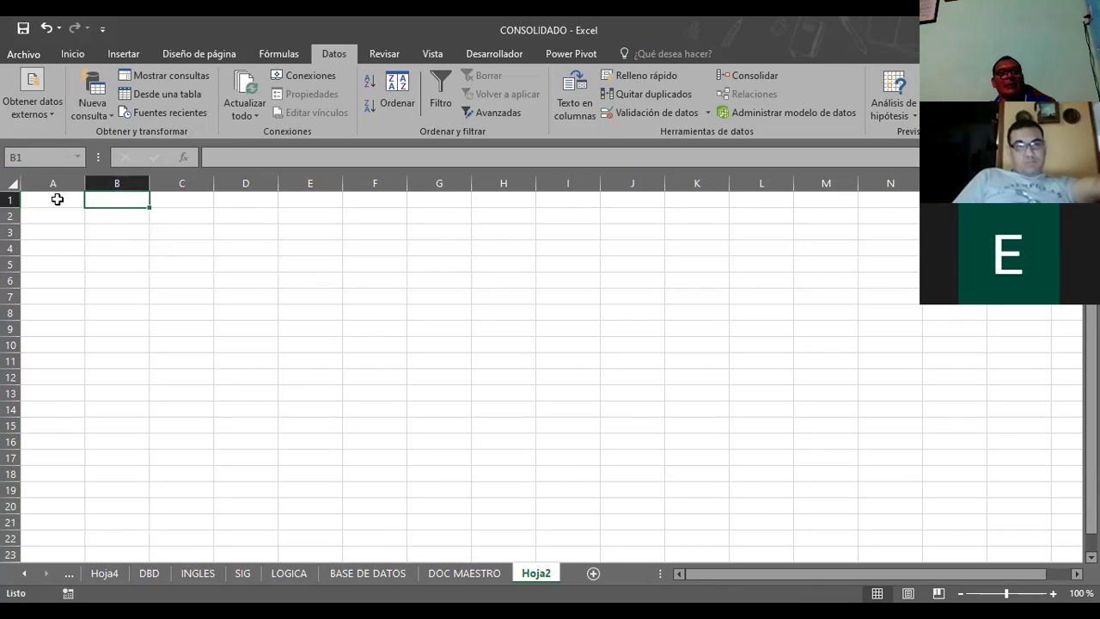
left_click(56, 199)
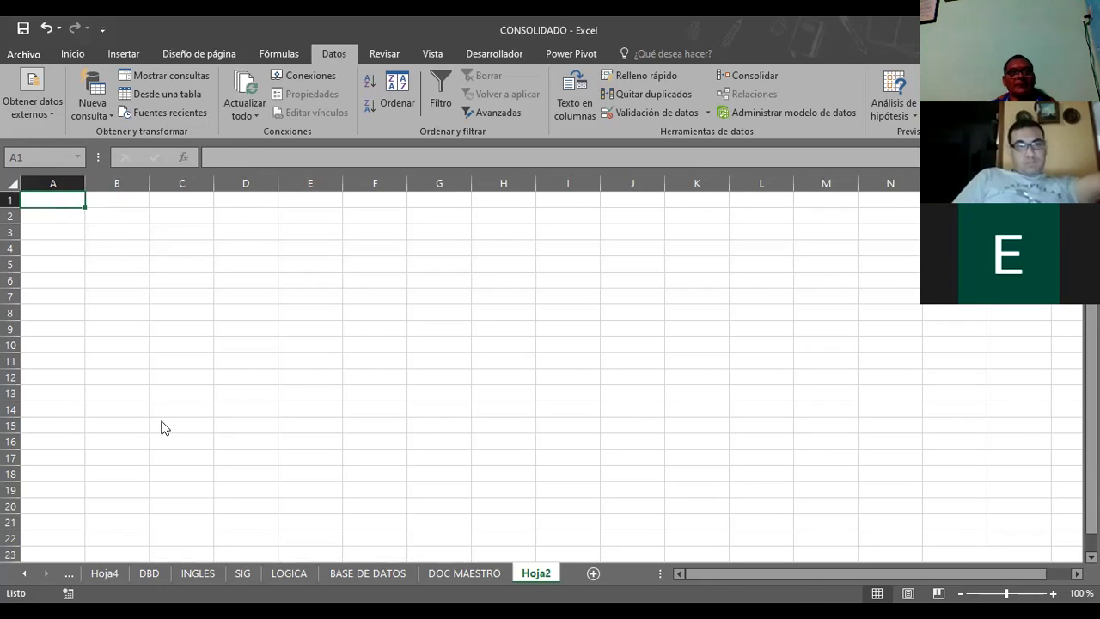
Remove all old source references, including SIG and INGLES, from Consolidar
left_click(763, 73)
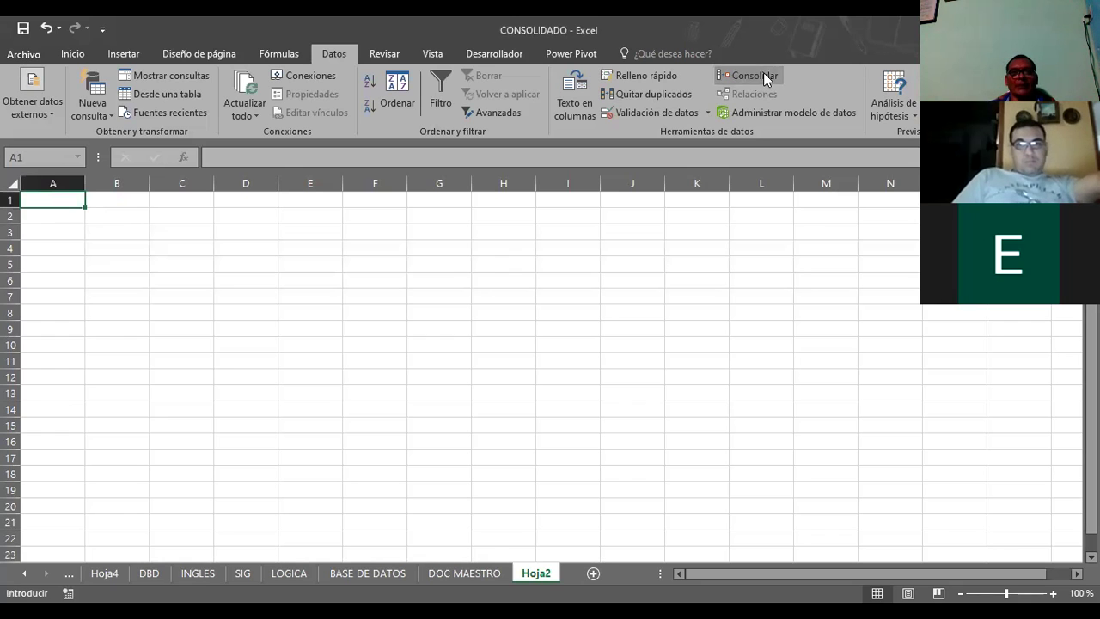
left_click(419, 281)
left_click(688, 286)
left_click(515, 271)
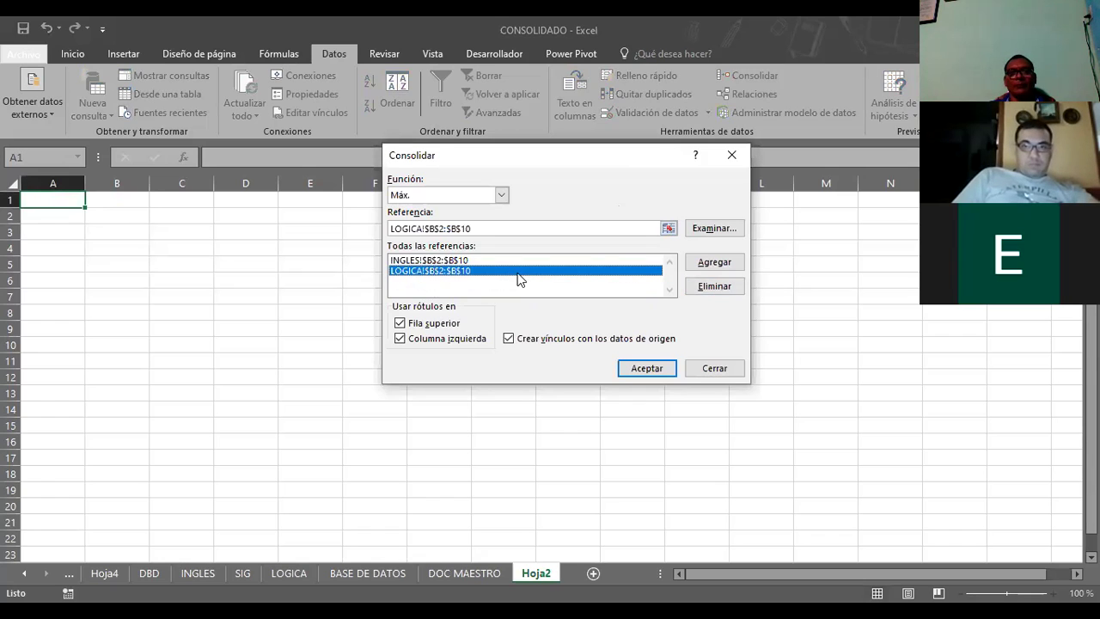
left_click(704, 290)
left_click(460, 271)
left_click(719, 289)
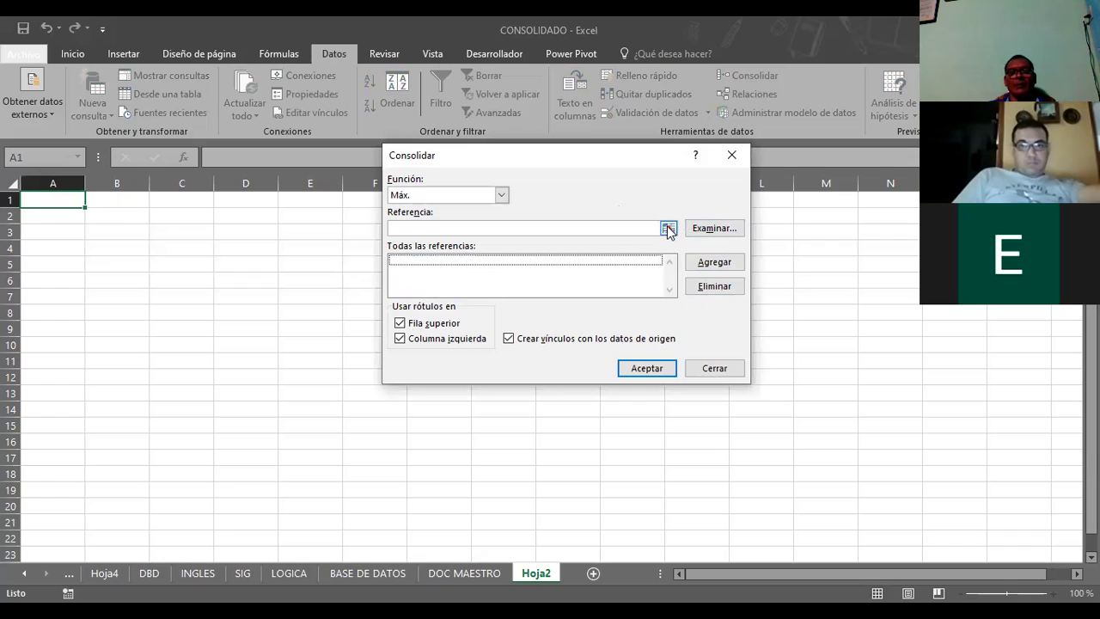
Add the named range LOGICA2 as the consolidation source via F3
left_click(610, 228)
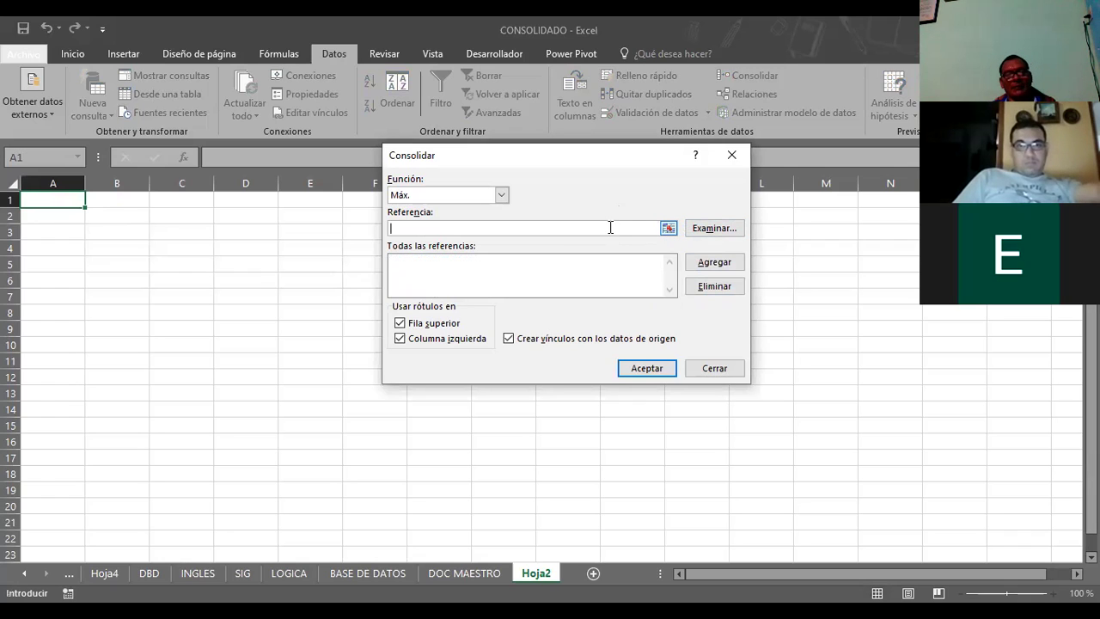
key("F3")
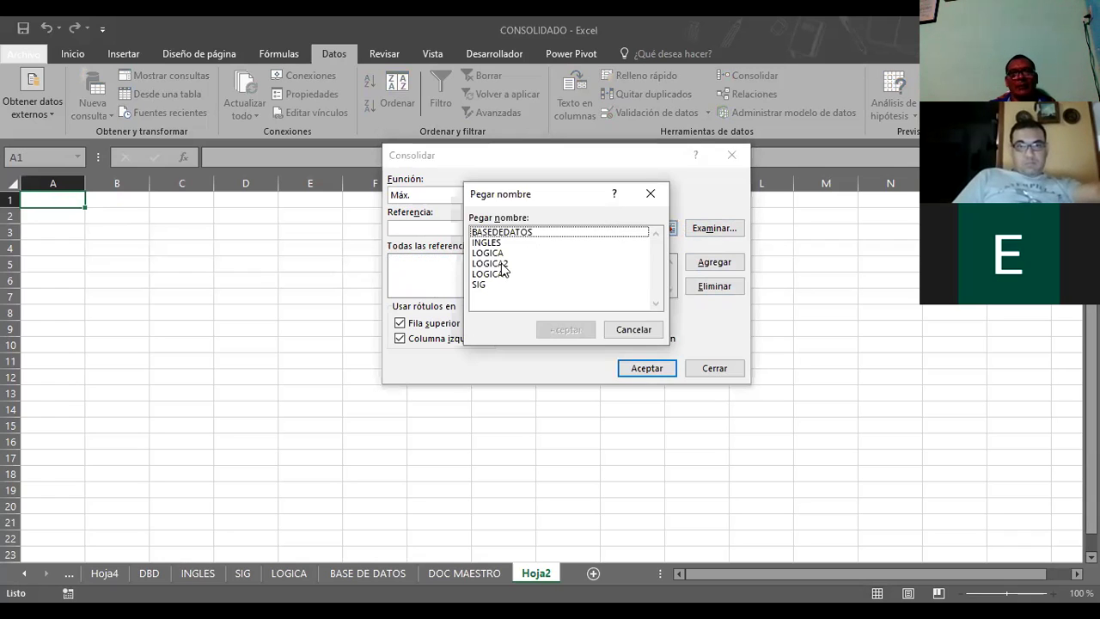
left_click(502, 263)
left_click(567, 331)
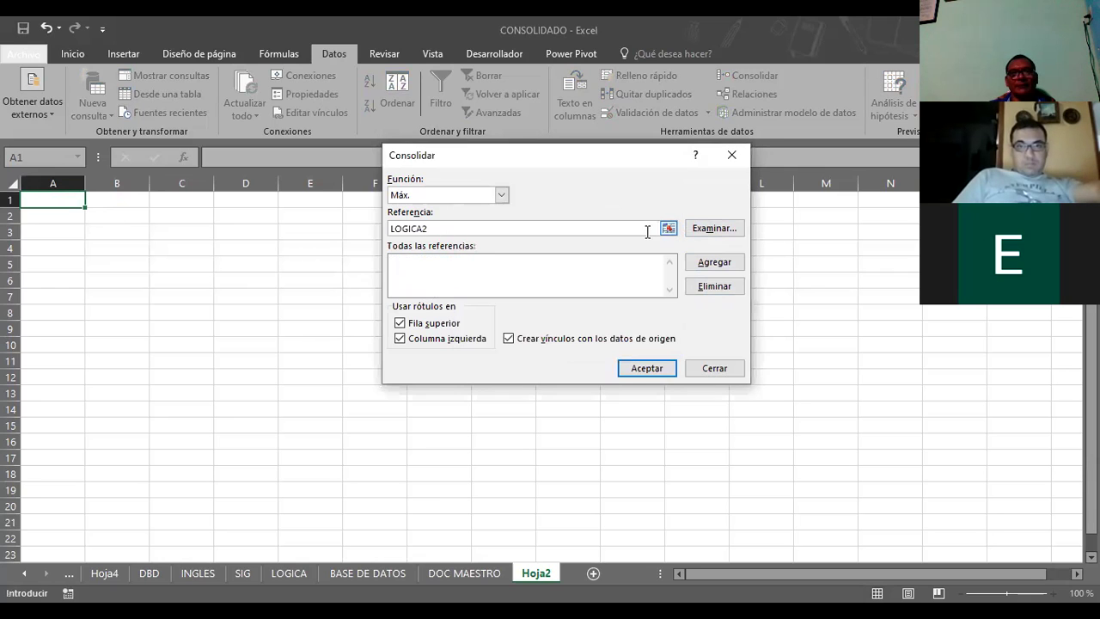
left_click(712, 263)
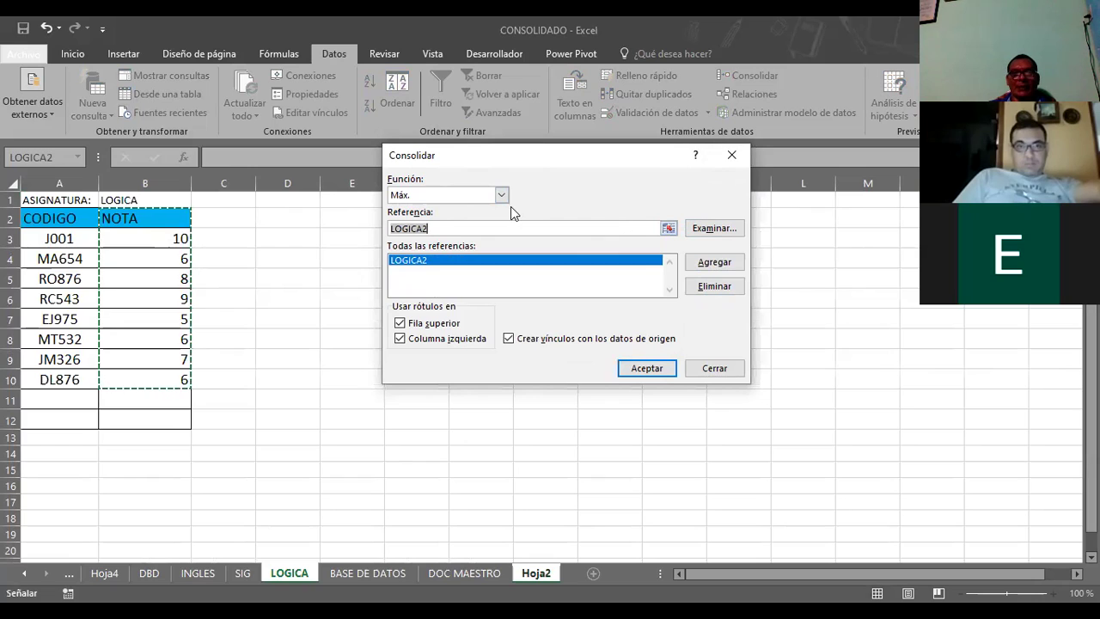
Check the LOGICA2 range and close Consolidar without applying it
left_click(667, 227)
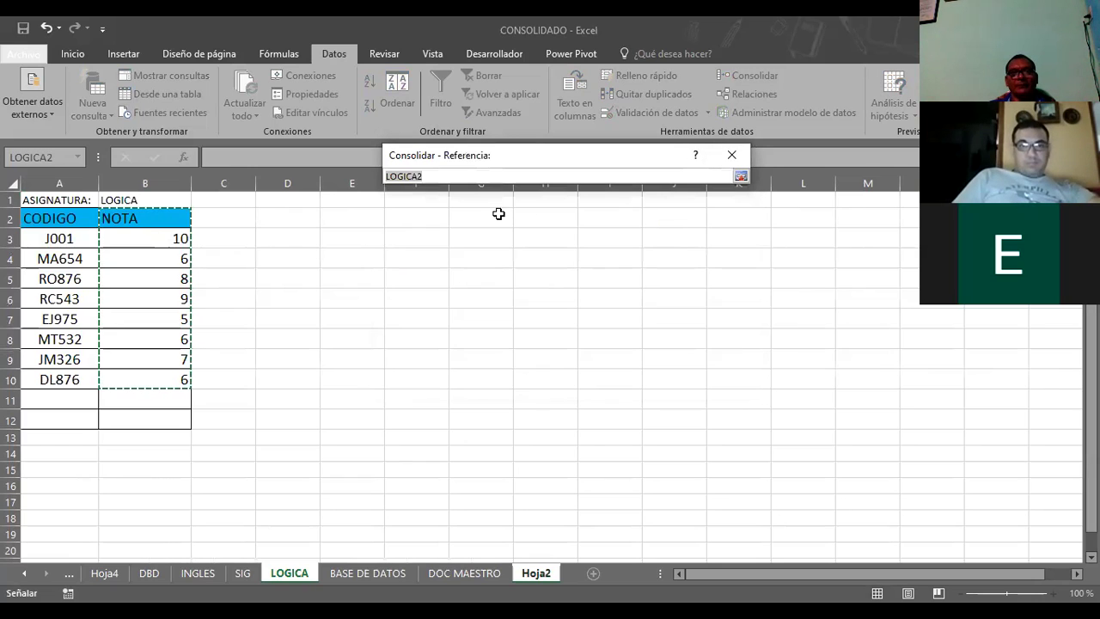
left_click(739, 175)
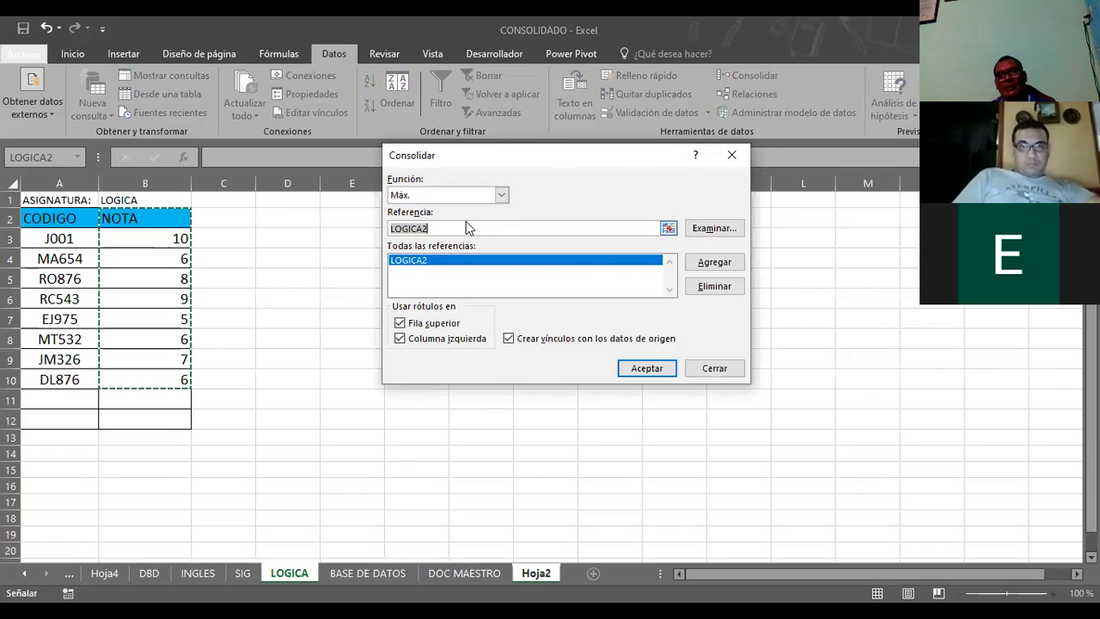
key("Delete")
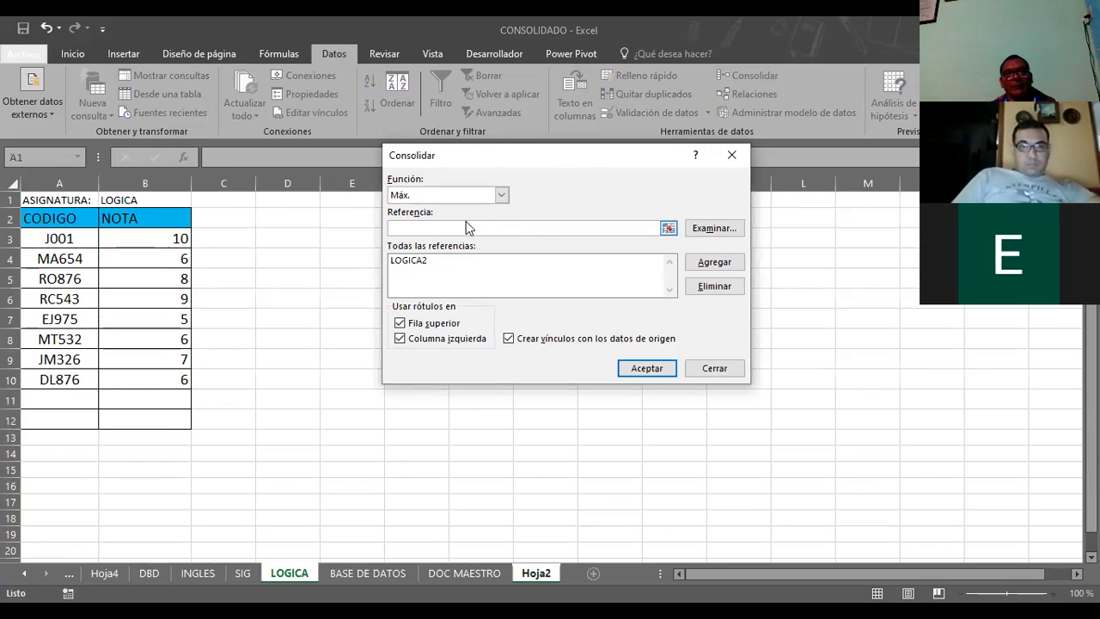
key("F3")
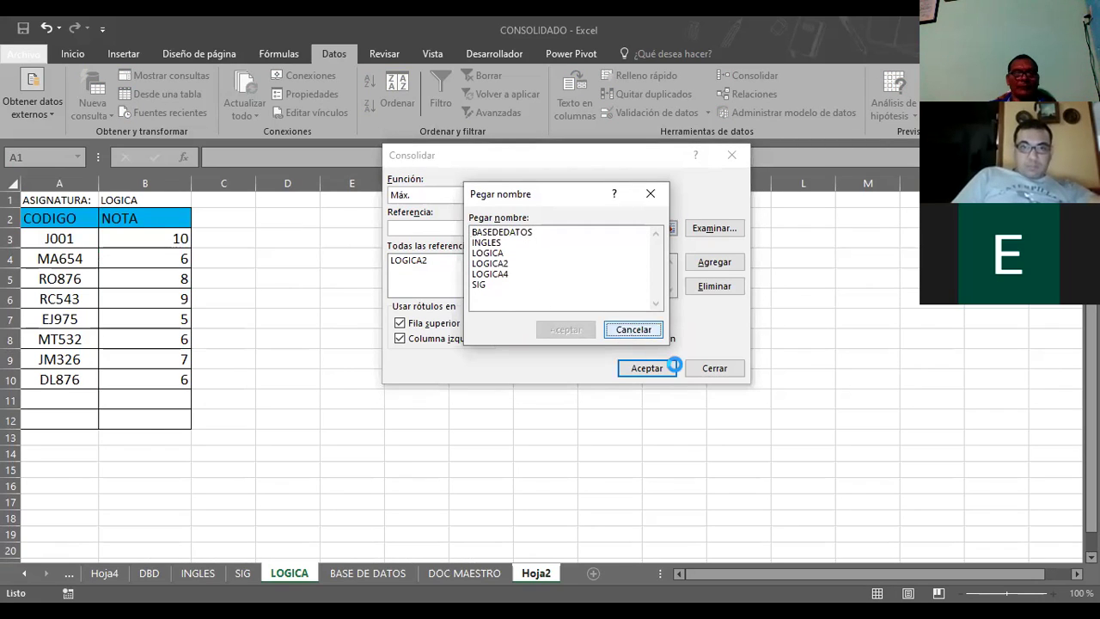
key("Escape")
key("Escape")
left_click(244, 573)
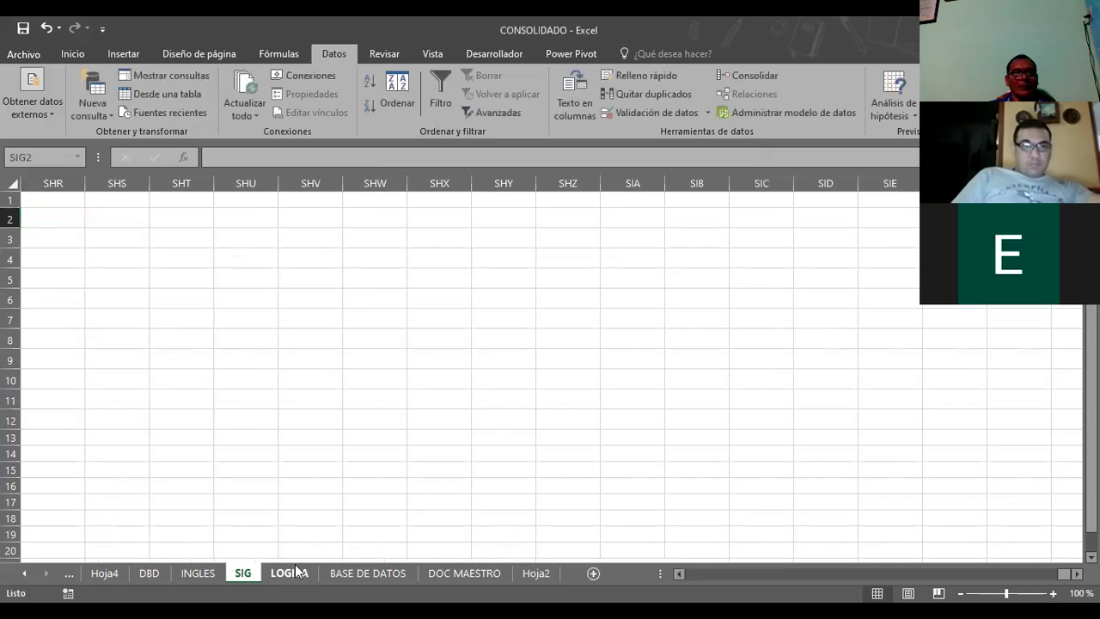
Browse the LOGICA, SIG and INGLES sheets and check the LOGICA NOTA range
left_click(290, 573)
left_click(244, 573)
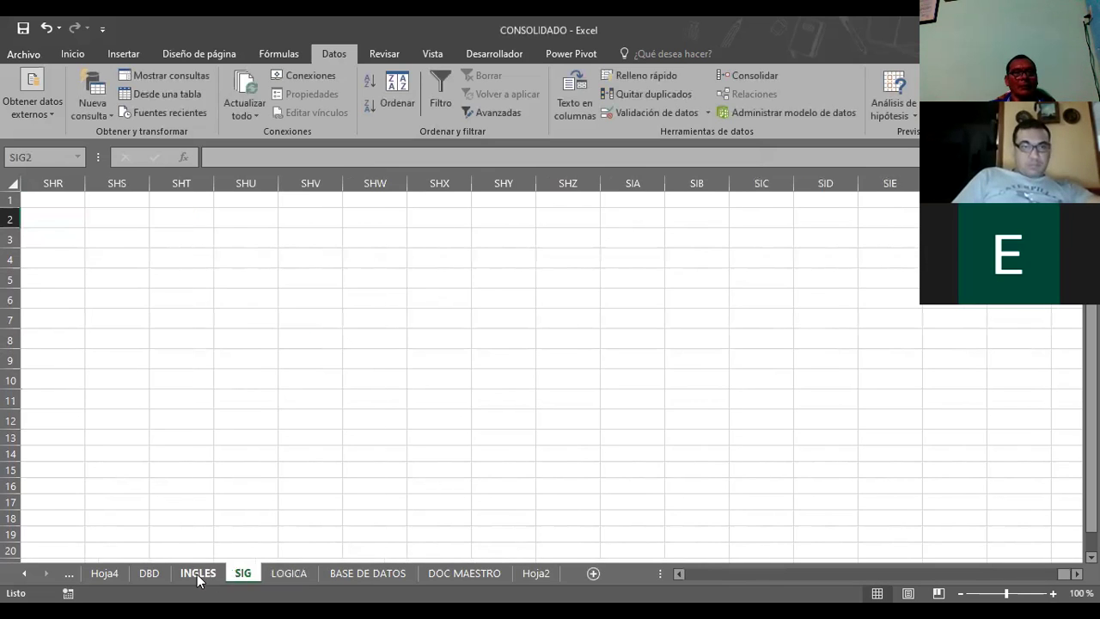
left_click(199, 573)
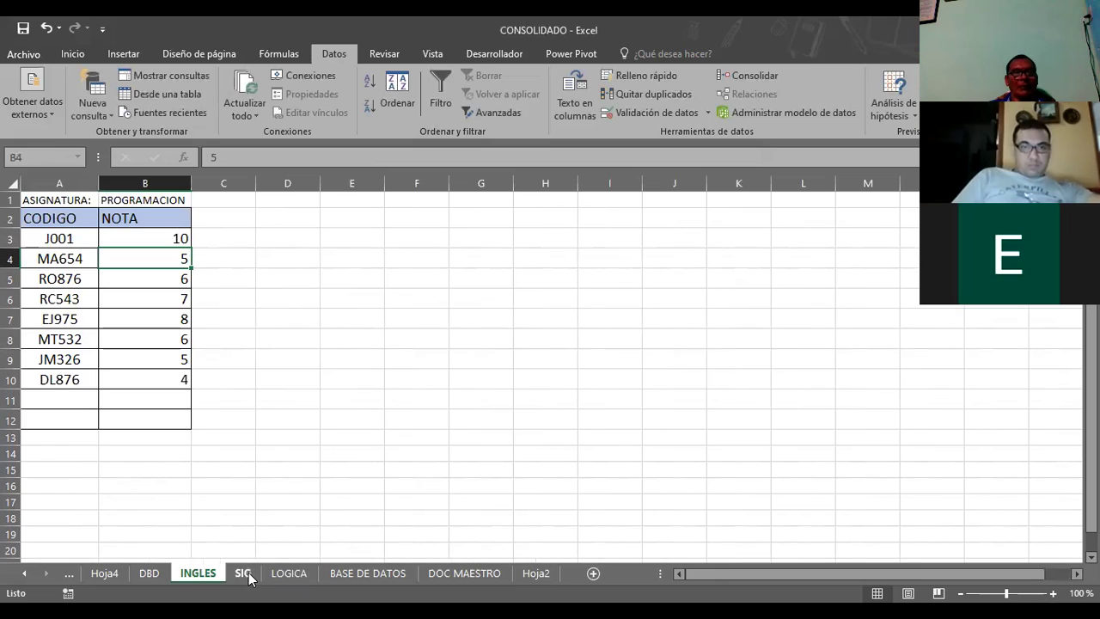
left_click(278, 573)
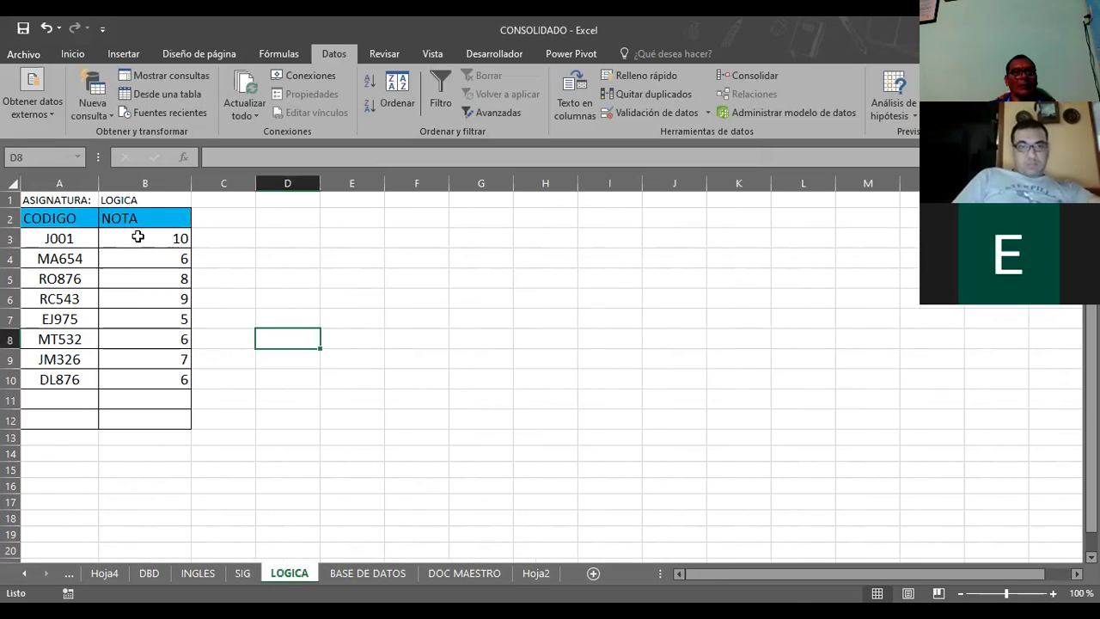
left_click_drag(146, 218, 137, 378)
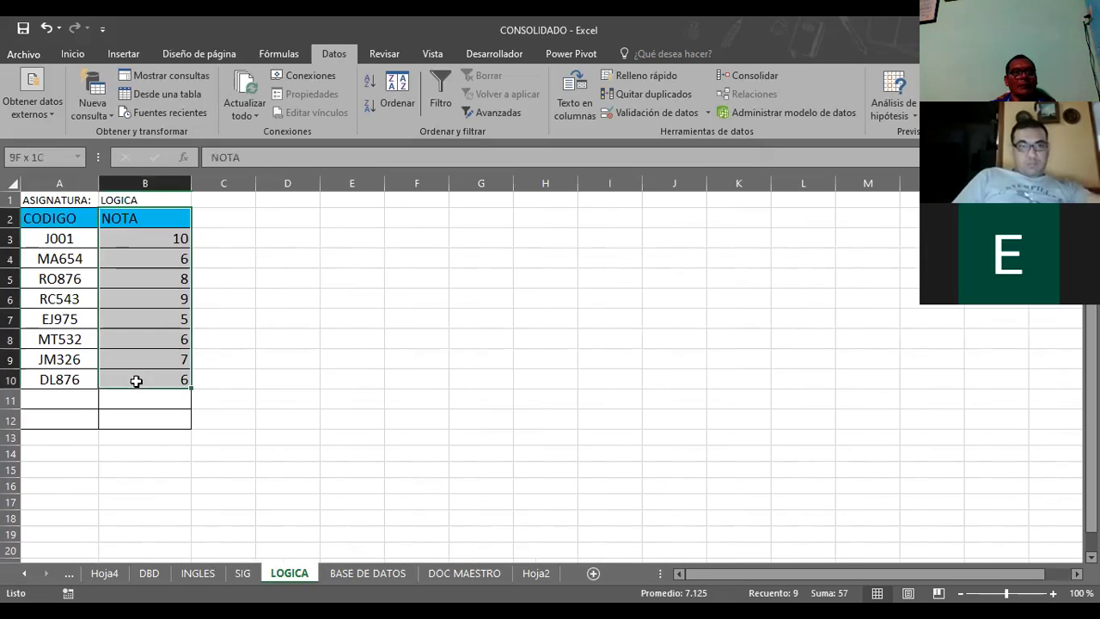
left_click(338, 295)
left_click(243, 572)
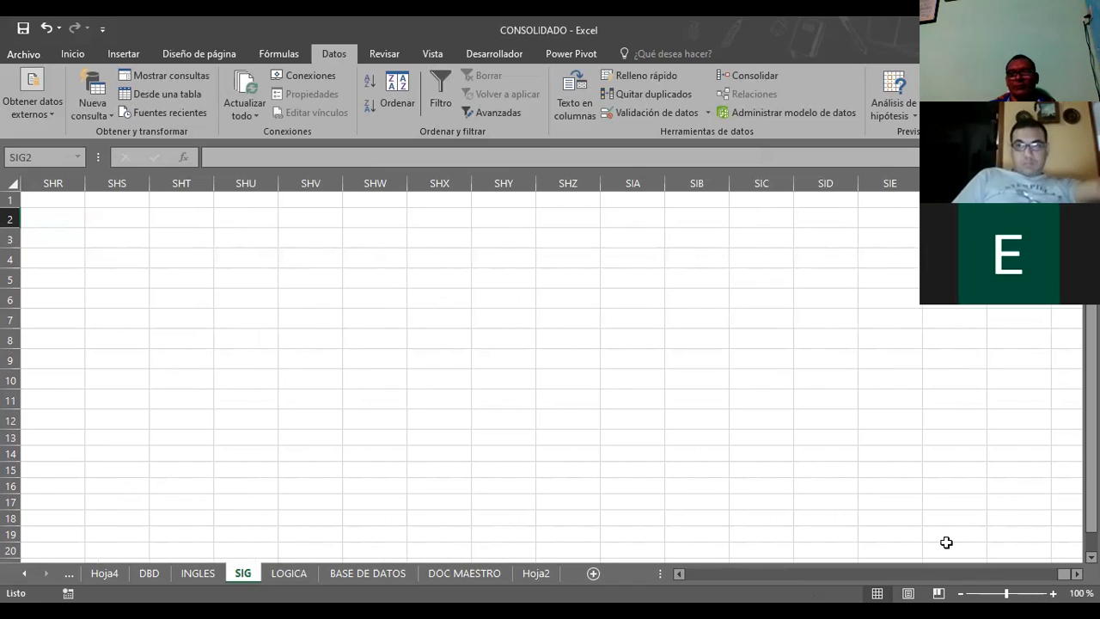
left_click(284, 314)
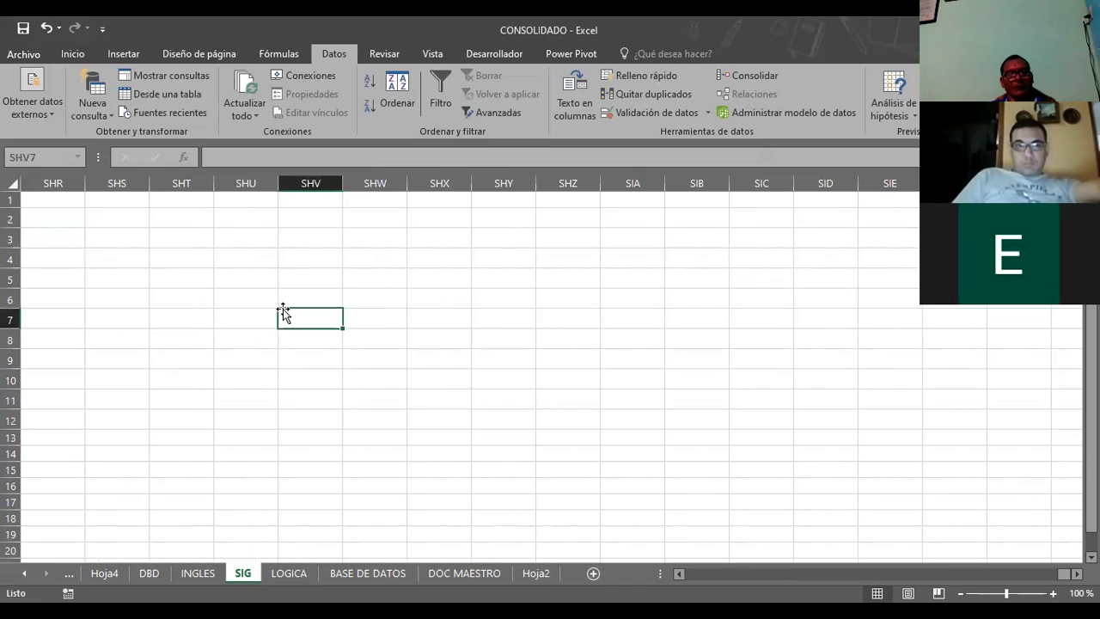
Use Go To (F5) to return to cell A1 on the SIG sheet
key("F5")
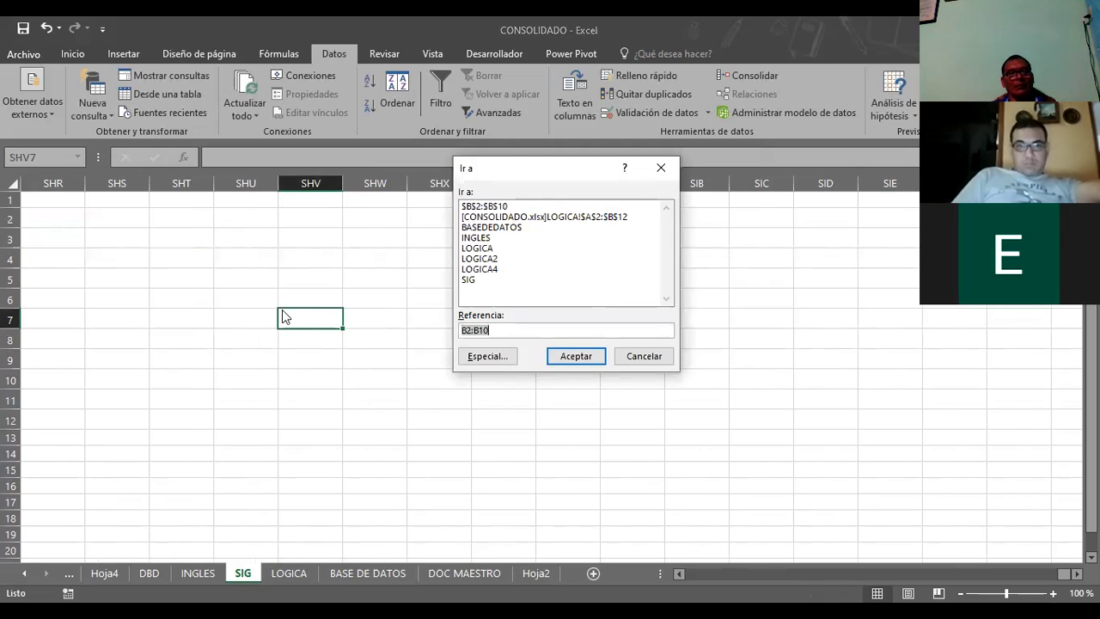
key("Escape")
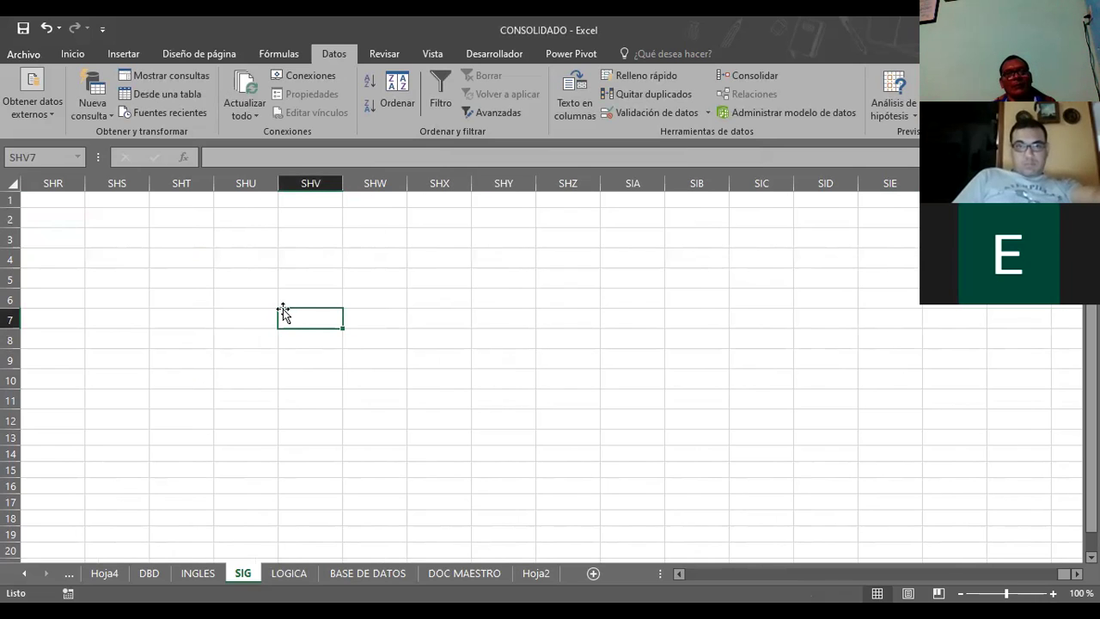
key("F5")
key("BackSpace")
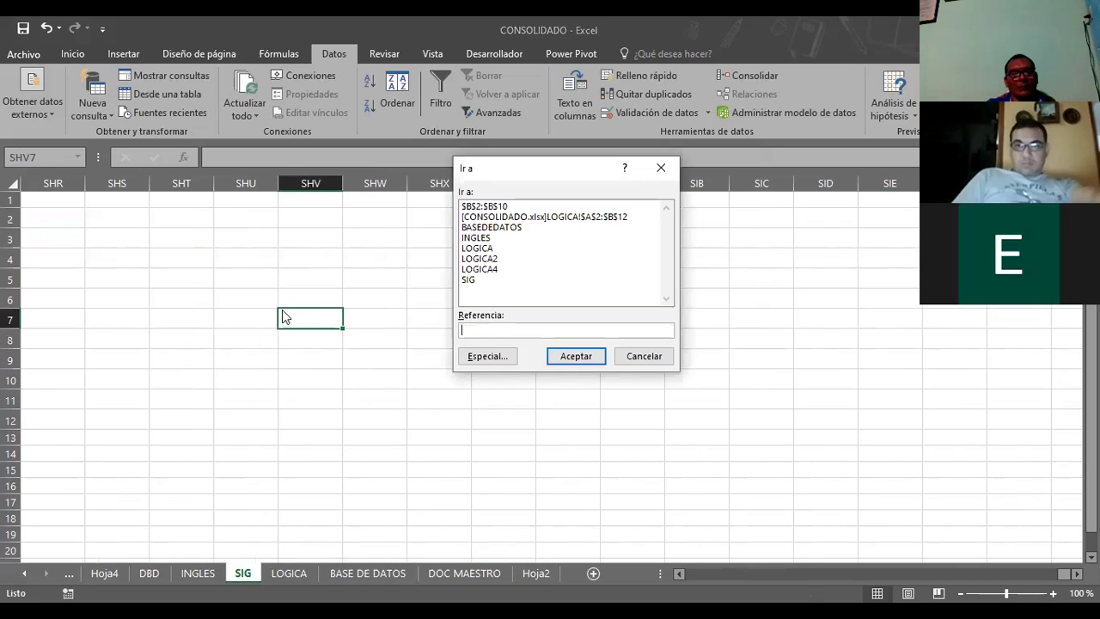
type("A1")
key("Return")
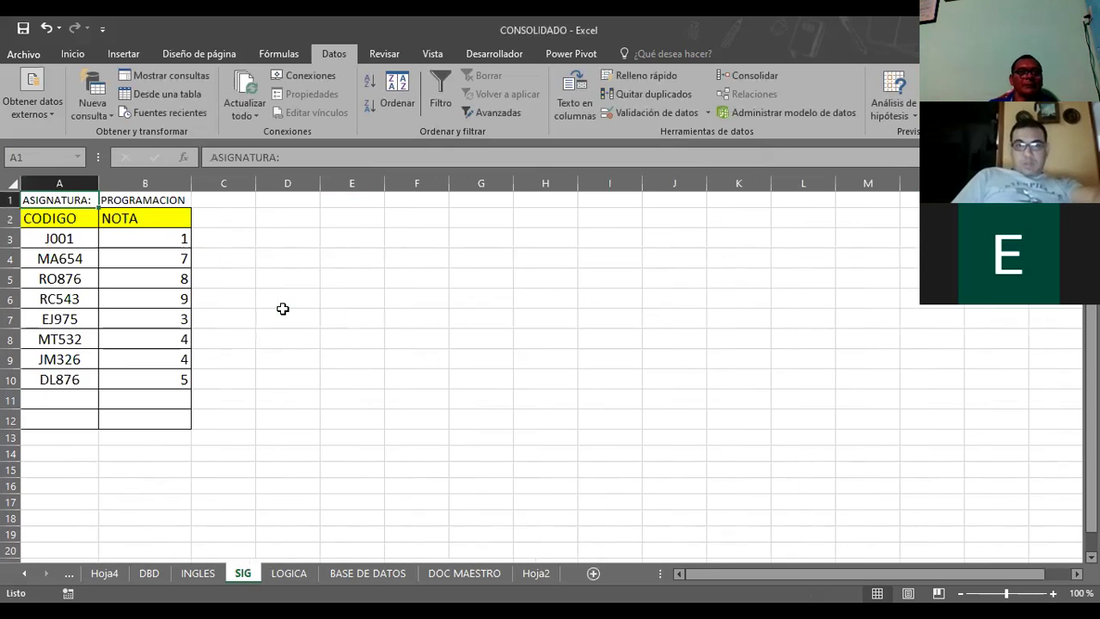
Select SIG's B2:B10 and enter SIG2 in the Name Box, jumping to cell SIG2
left_click(309, 263)
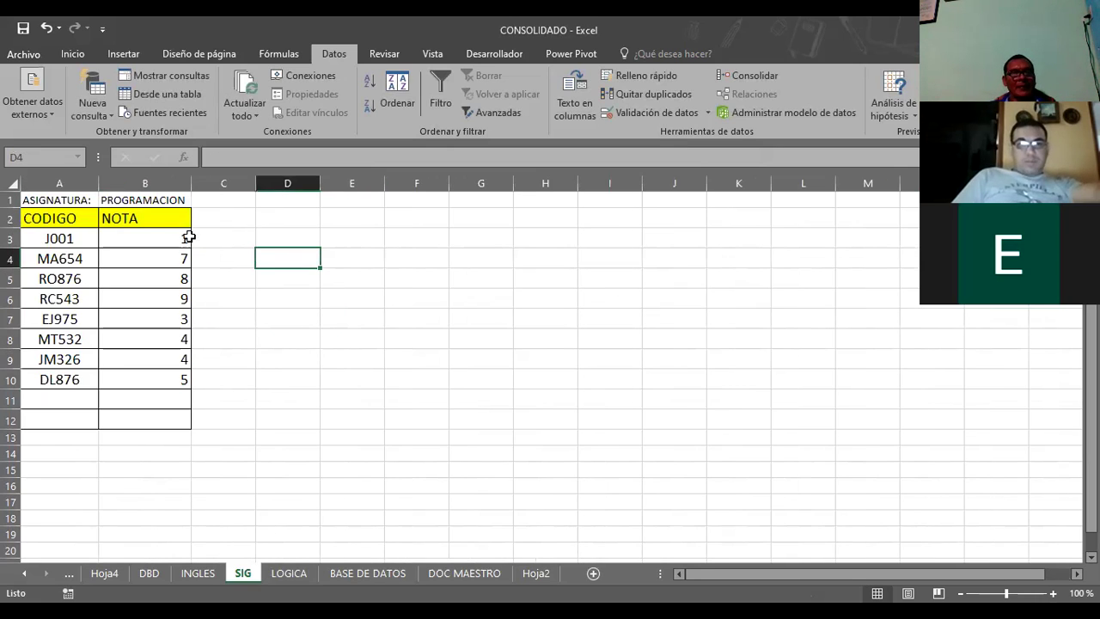
left_click(140, 213)
left_click_drag(144, 279, 143, 378)
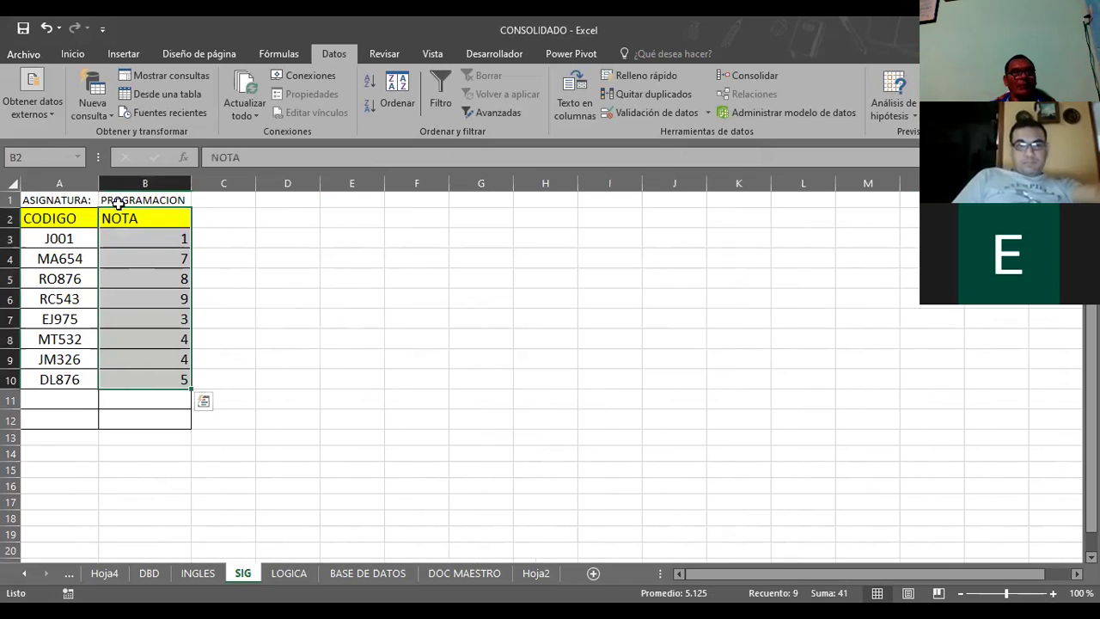
left_click(39, 156)
type("IG2")
key("Return")
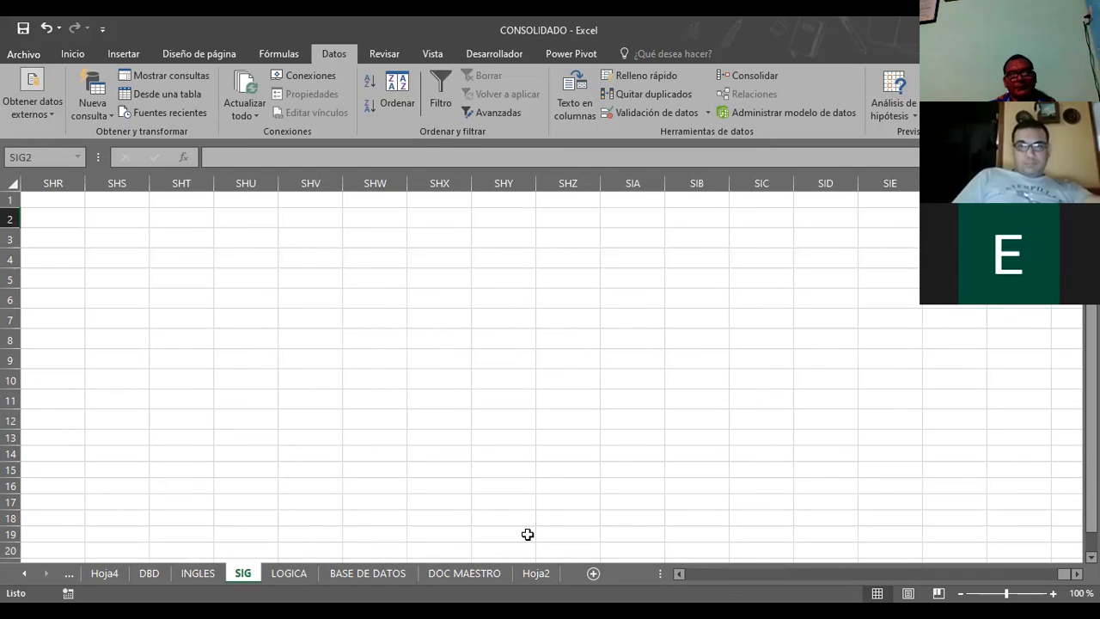
On Hoja2, view the range names in Consolidar and close it unchanged with Máx. and LOGICA2
left_click(536, 573)
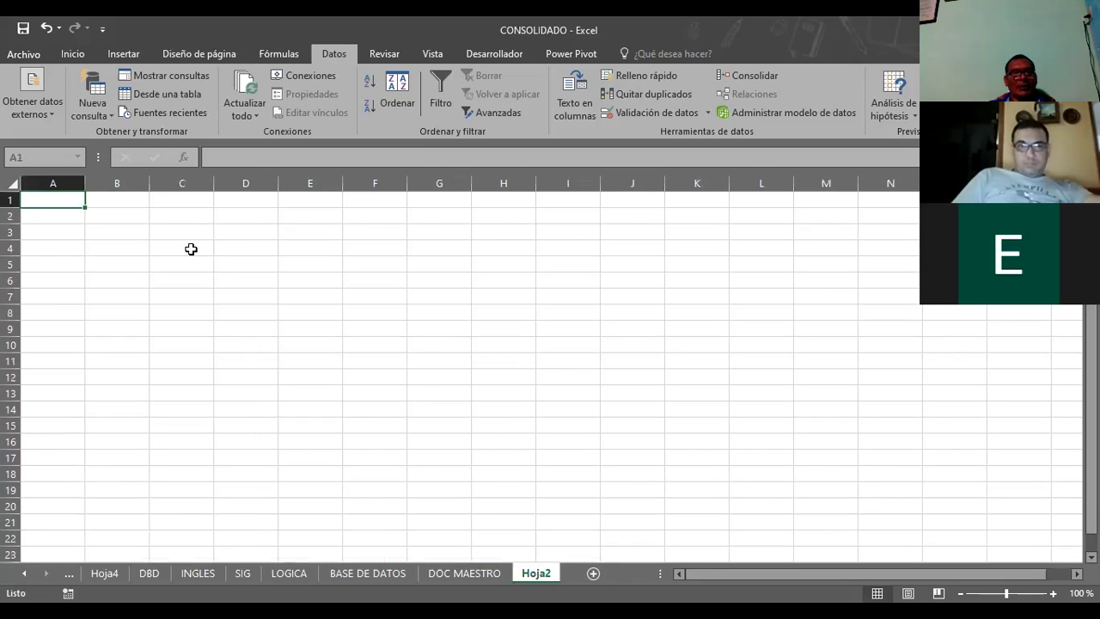
left_click(739, 75)
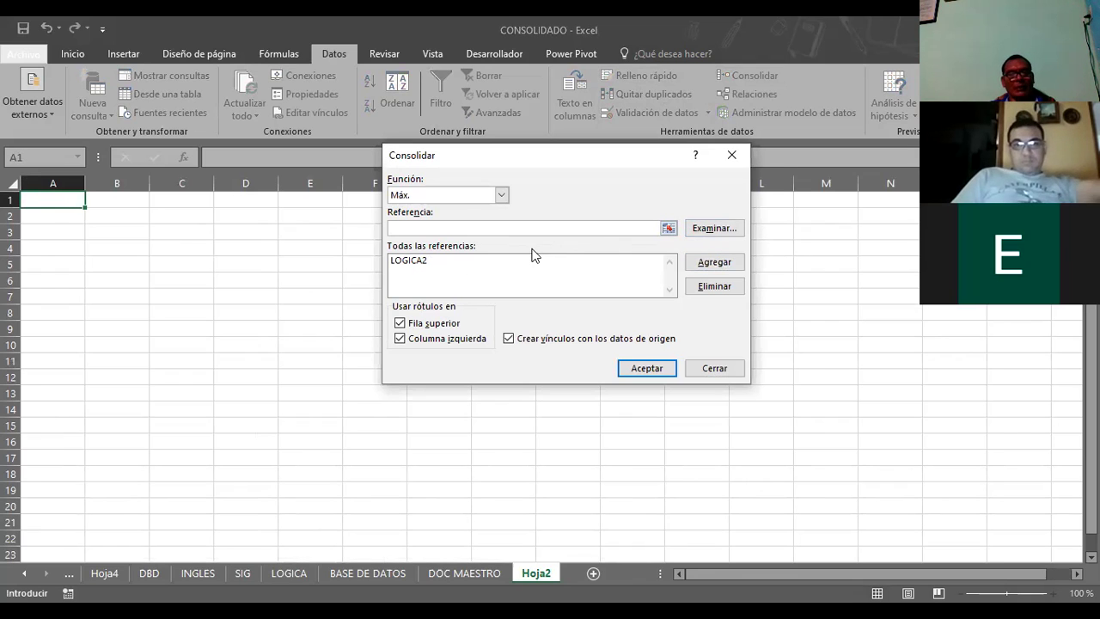
key("F3")
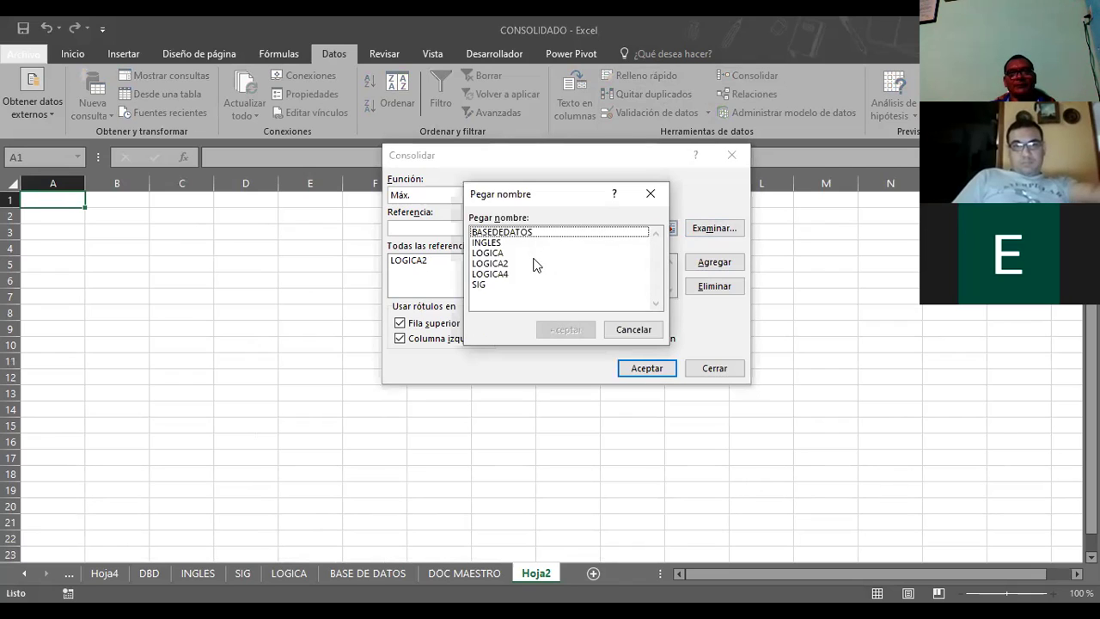
left_click(633, 329)
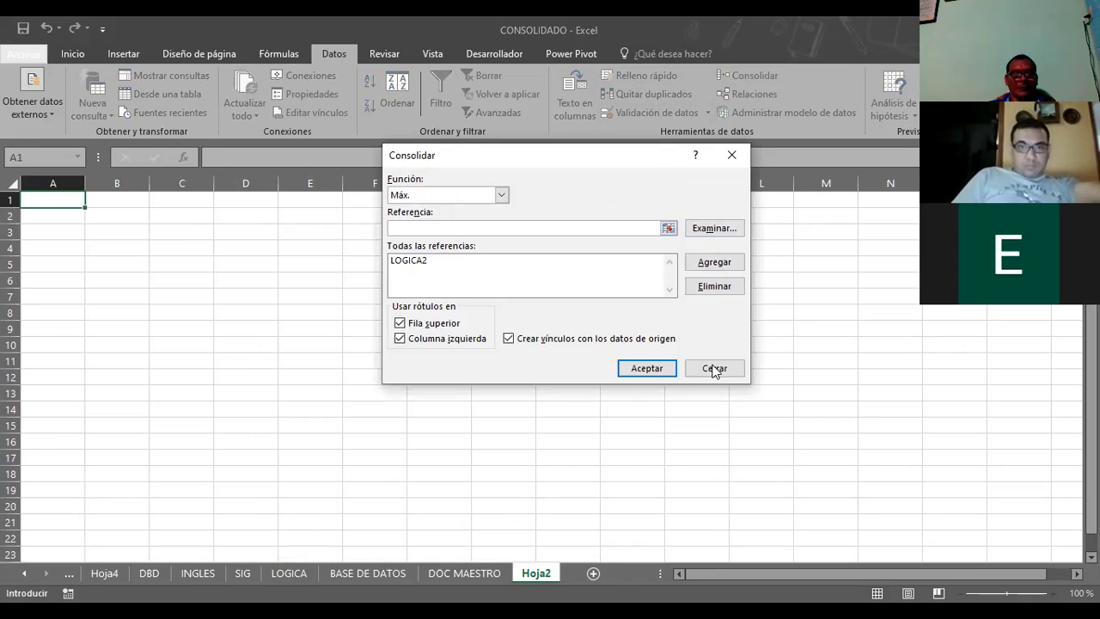
left_click(712, 368)
Name the INGLES NOTA grades B2:B10 as INGLES2, then return to Hoja2
left_click(243, 573)
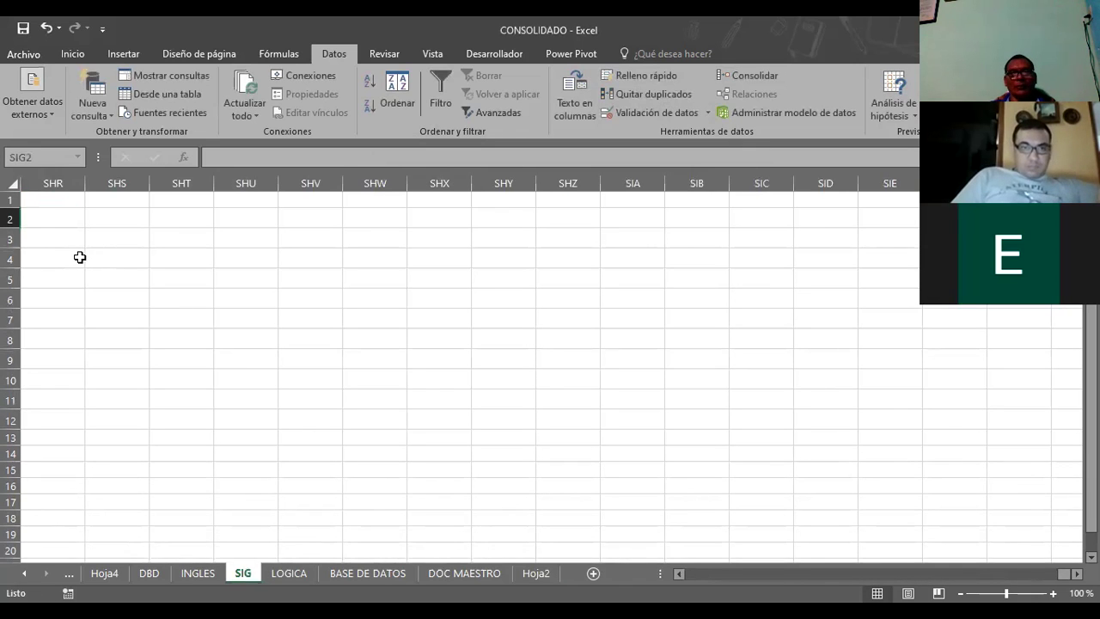
left_click(12, 182)
left_click(115, 298)
left_click(197, 573)
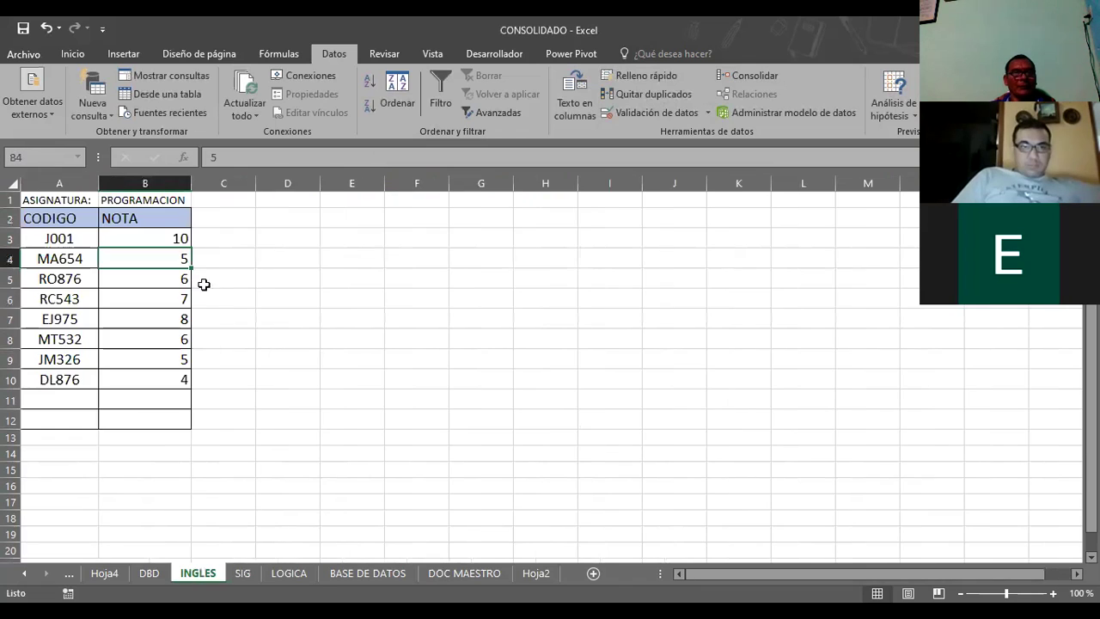
left_click_drag(157, 220, 152, 381)
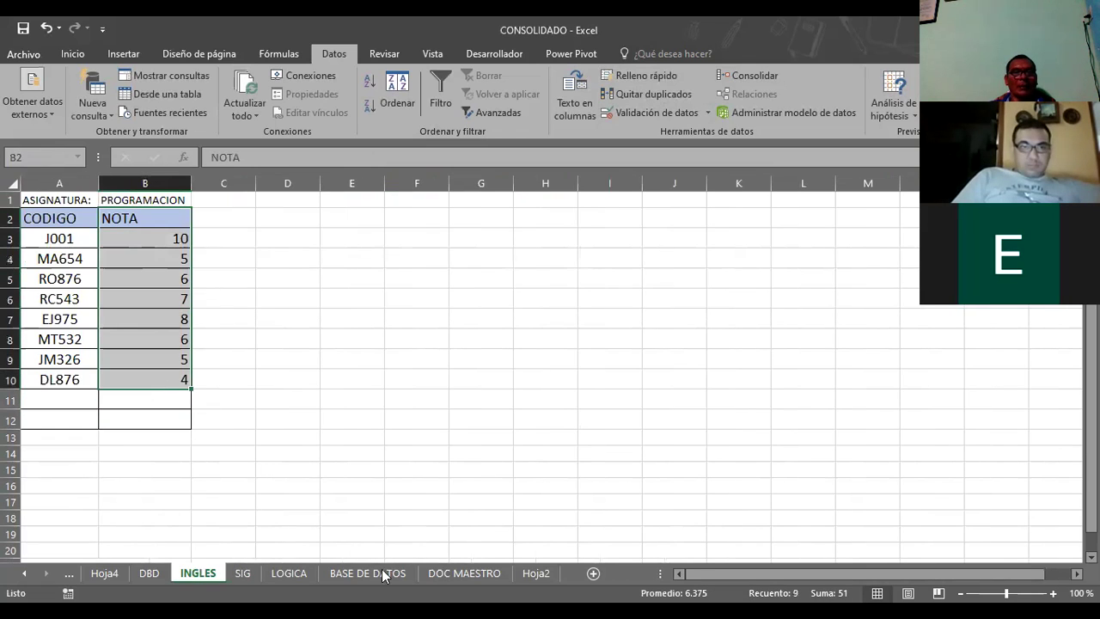
left_click(32, 156)
type("INGLES")
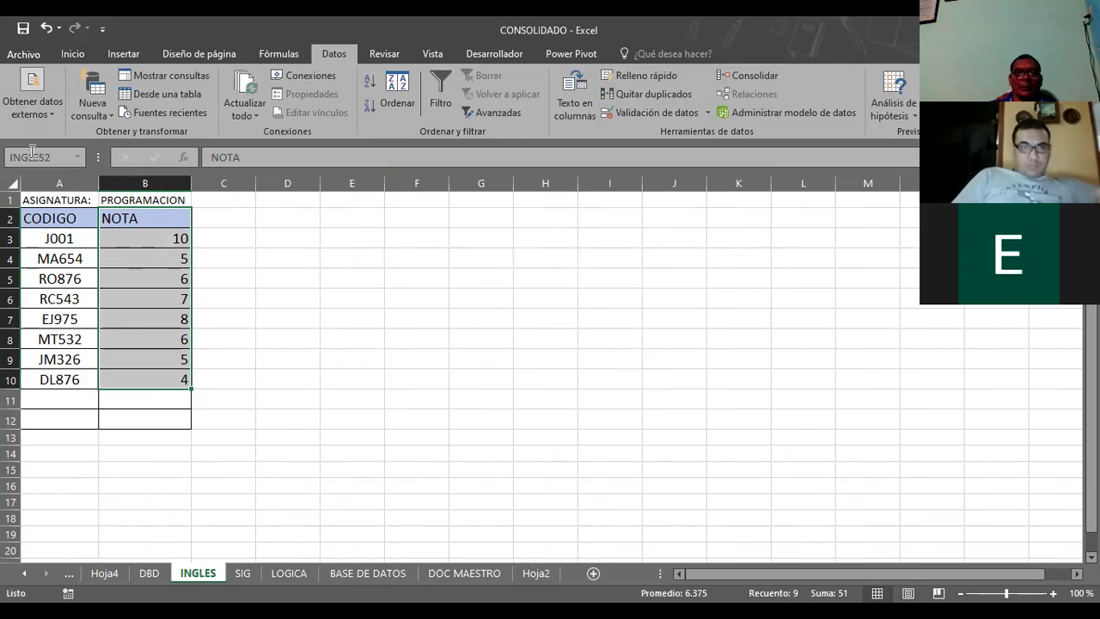
key("Return")
left_click(278, 219)
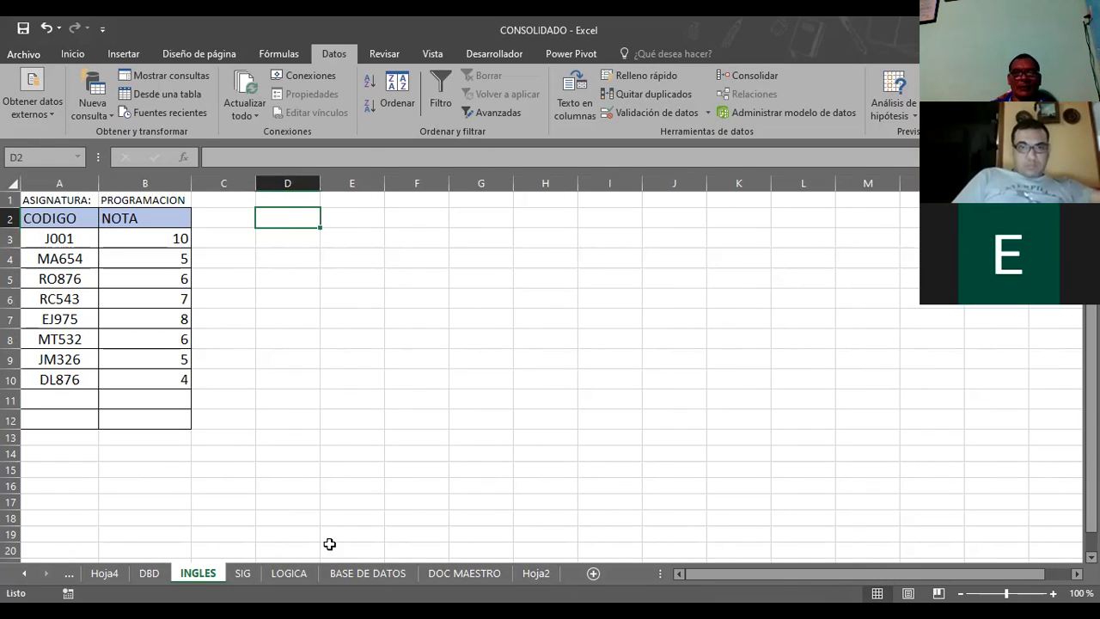
left_click(533, 573)
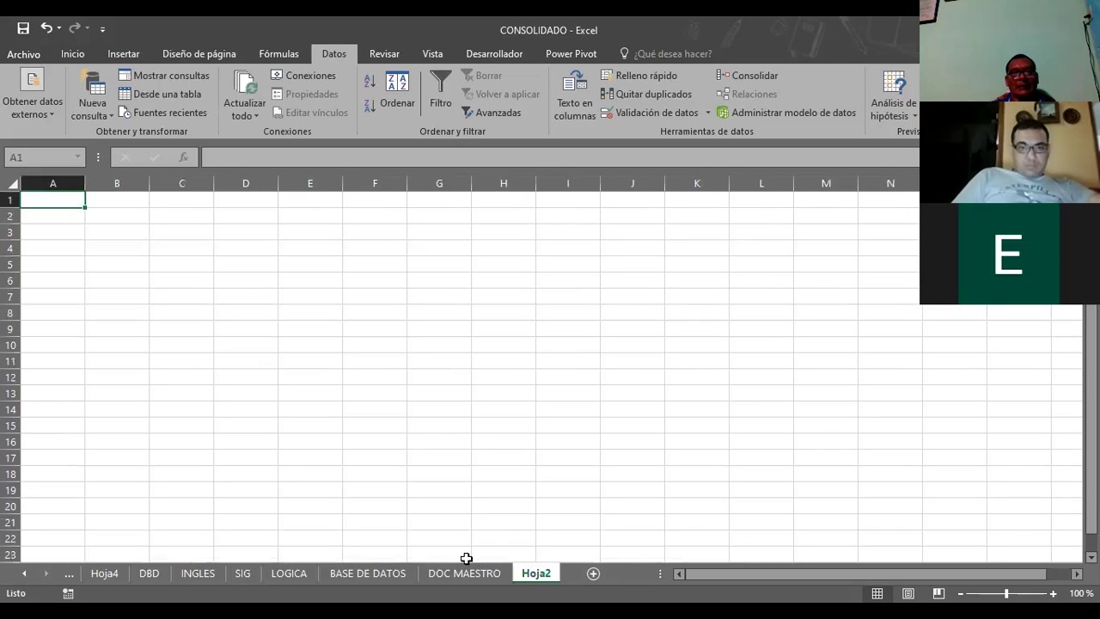
Add INGLES2 beside LOGICA2 in the Máx. consolidation and run it, getting 'No se consolidó ningún dato'
left_click(759, 73)
left_click(704, 260)
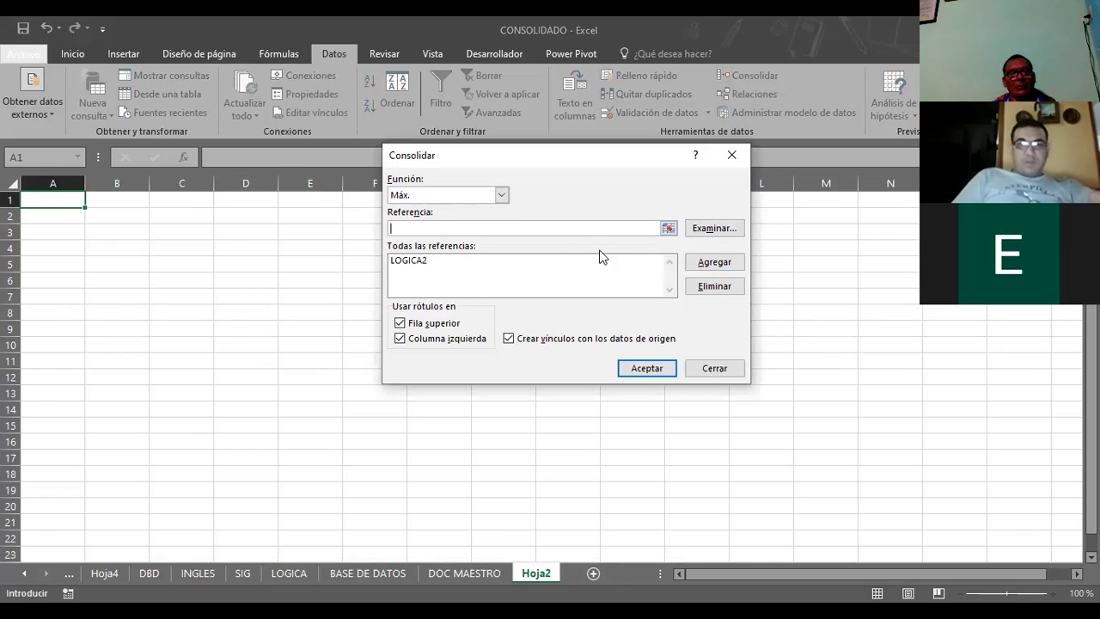
key("F3")
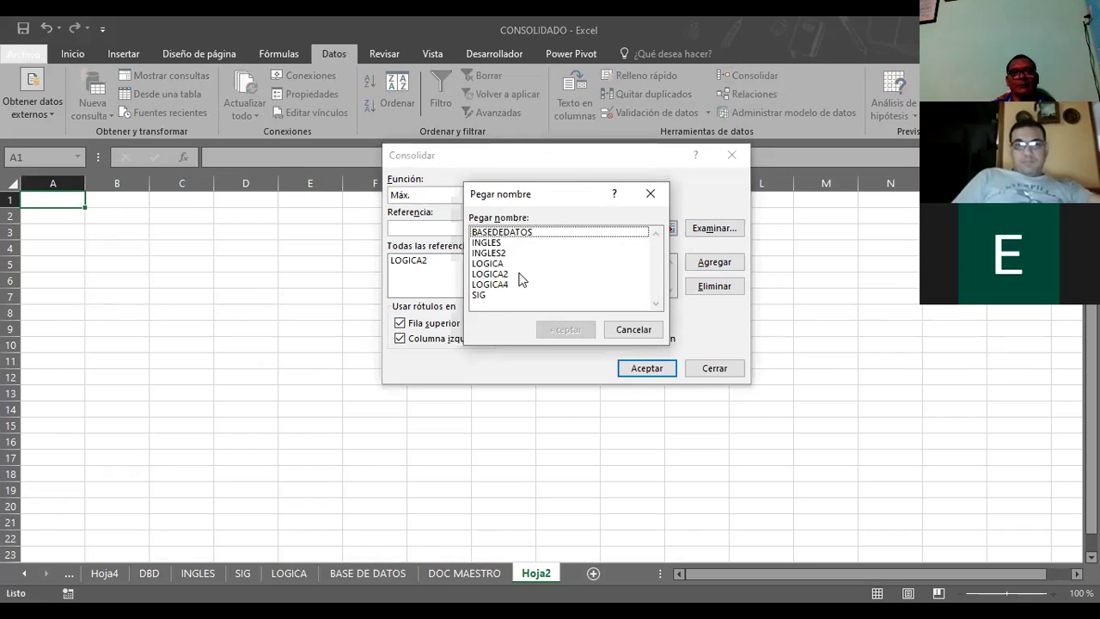
left_click(504, 254)
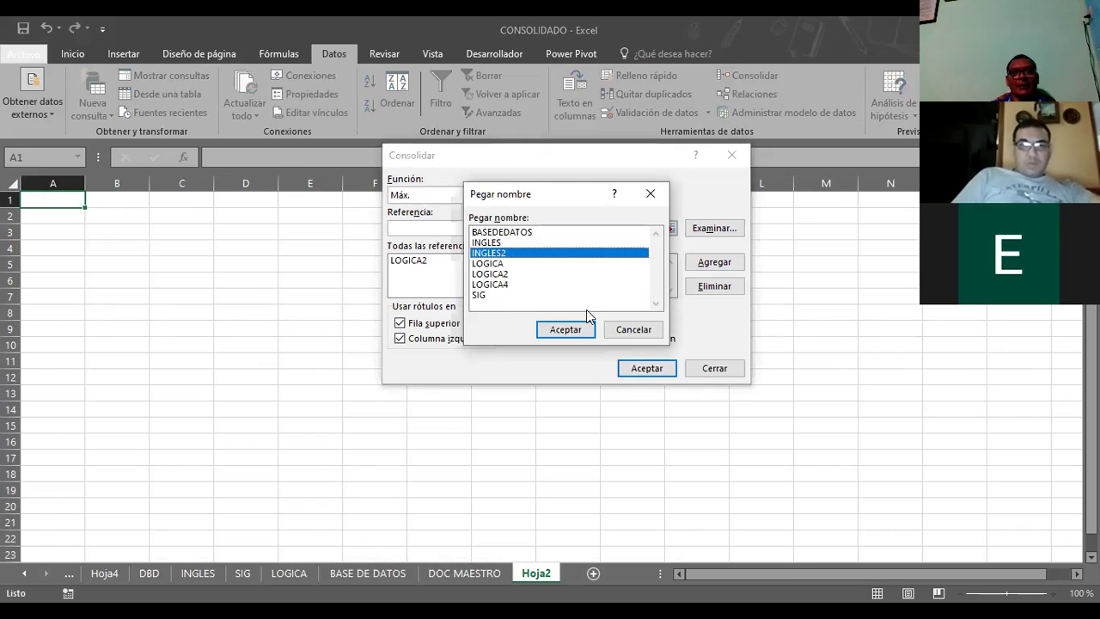
left_click(566, 332)
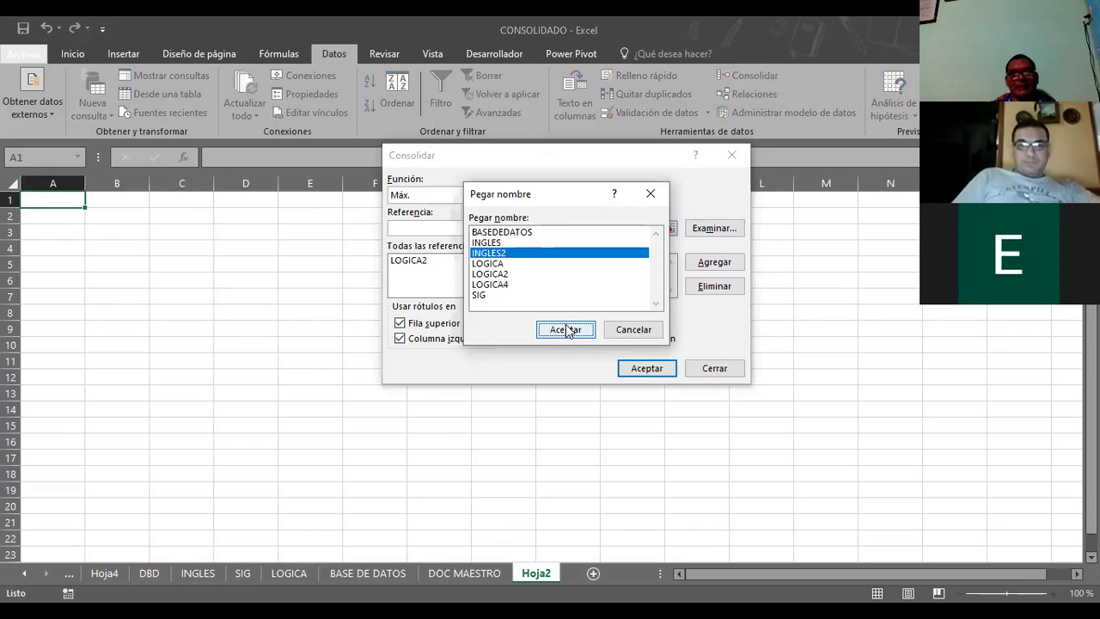
left_click(700, 261)
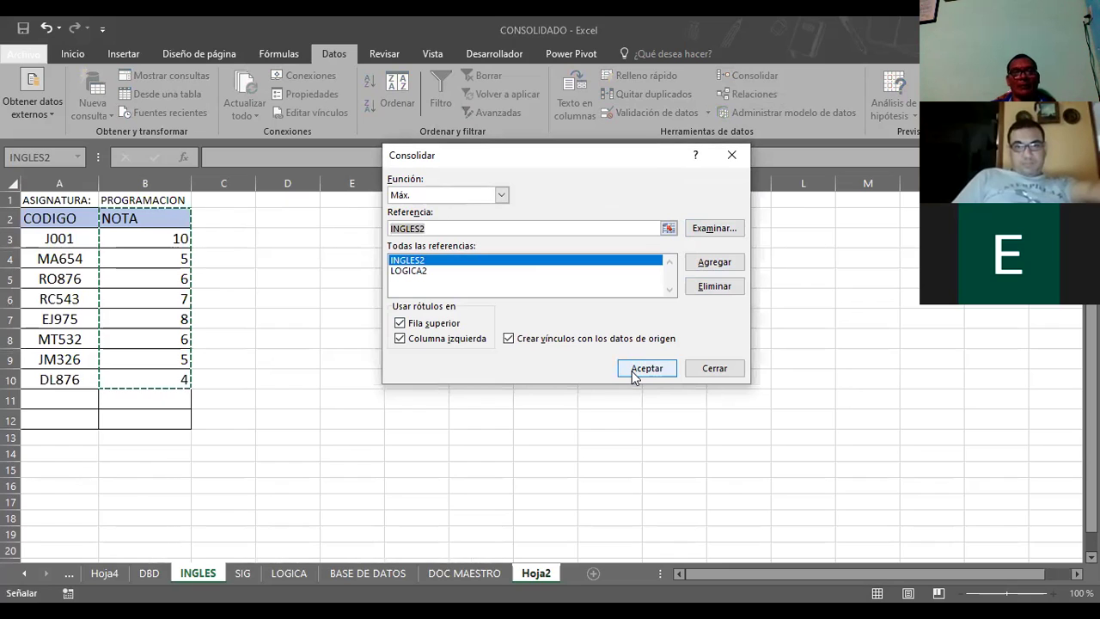
left_click(633, 374)
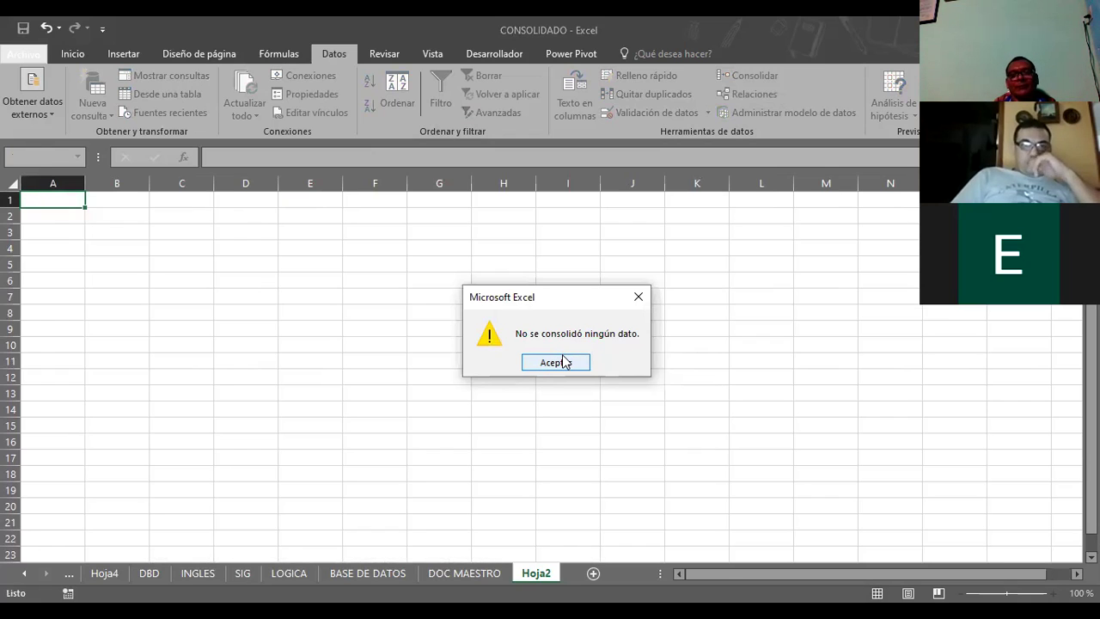
Dismiss the no-data warning and rerun the consolidation without linking to source data
left_click(563, 364)
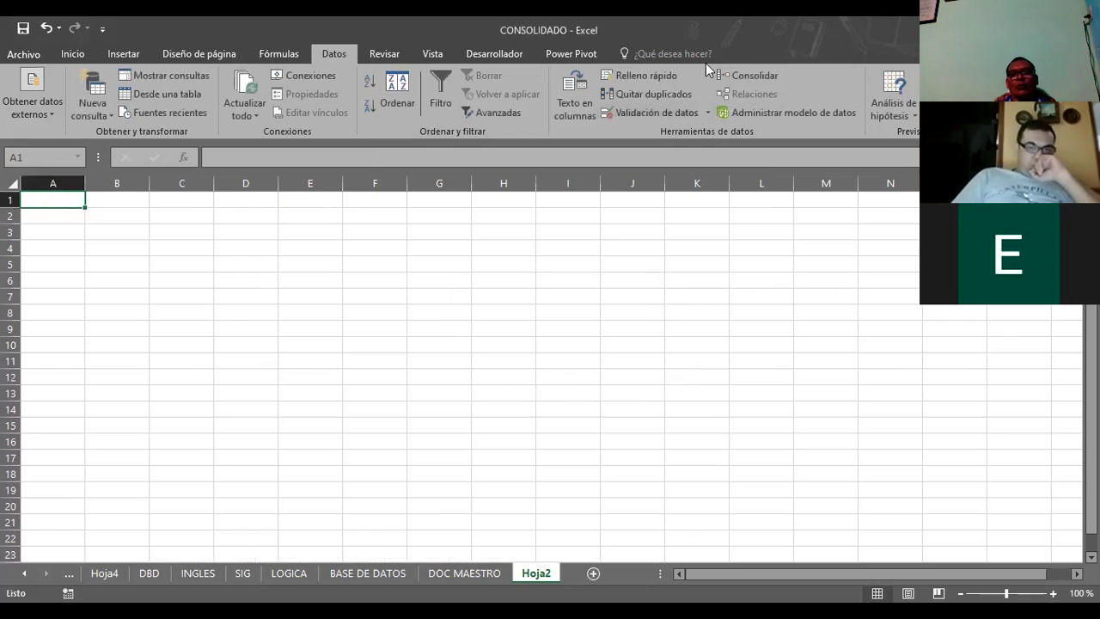
left_click(754, 70)
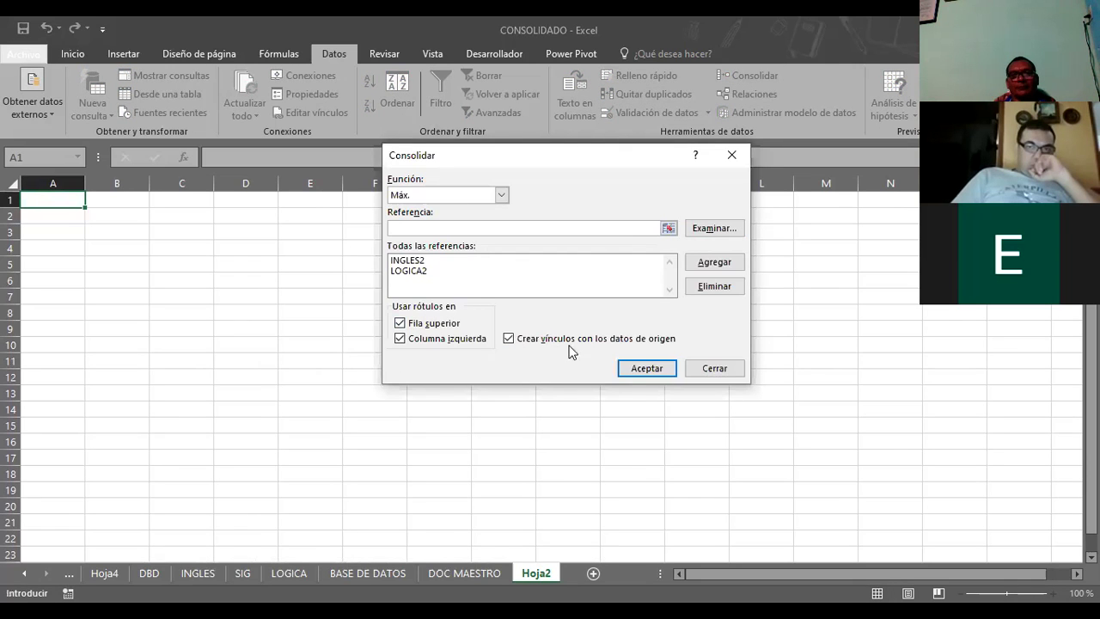
left_click(508, 338)
left_click(656, 371)
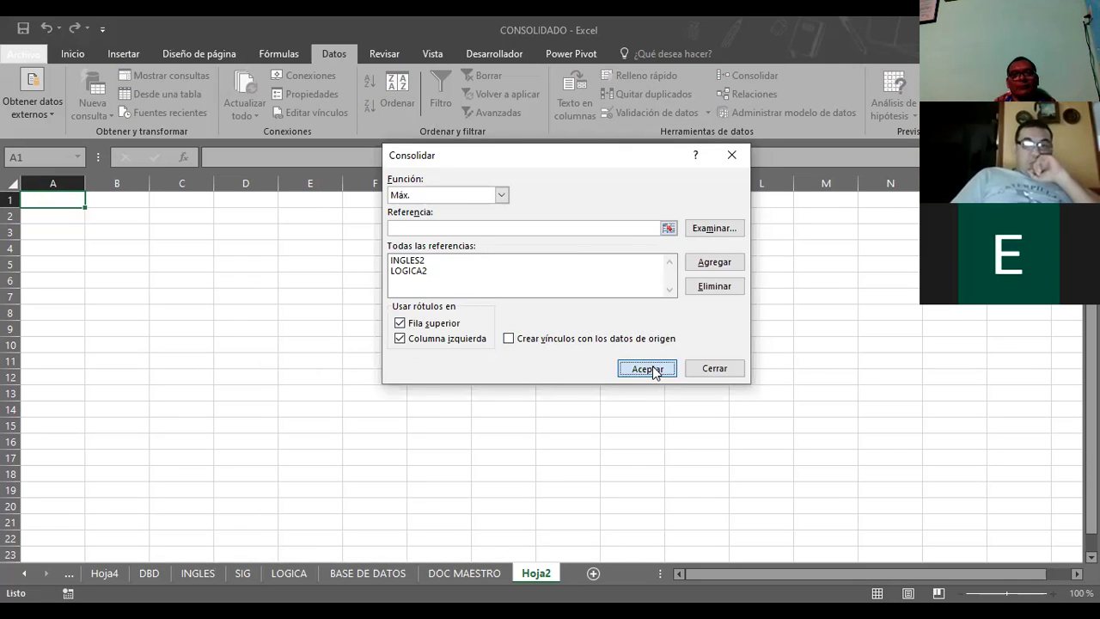
left_click(560, 362)
Uncheck Fila superior and Columna izquierda, then run the Máx consolidation of INGLES2 and LOGICA2 into Hoja2
left_click(744, 75)
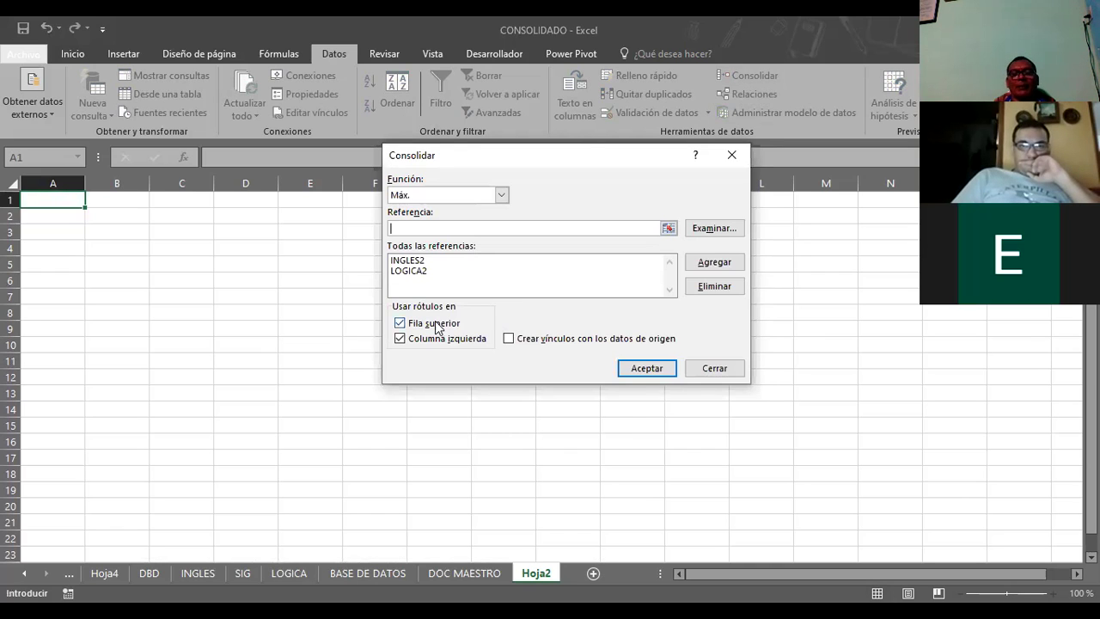
left_click(402, 323)
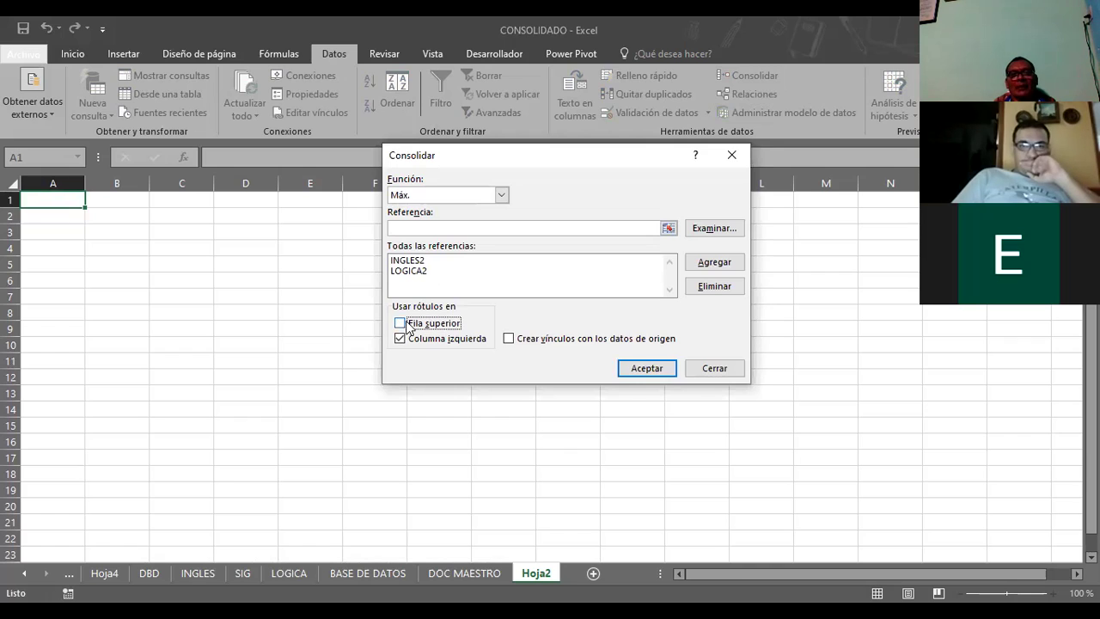
left_click(631, 371)
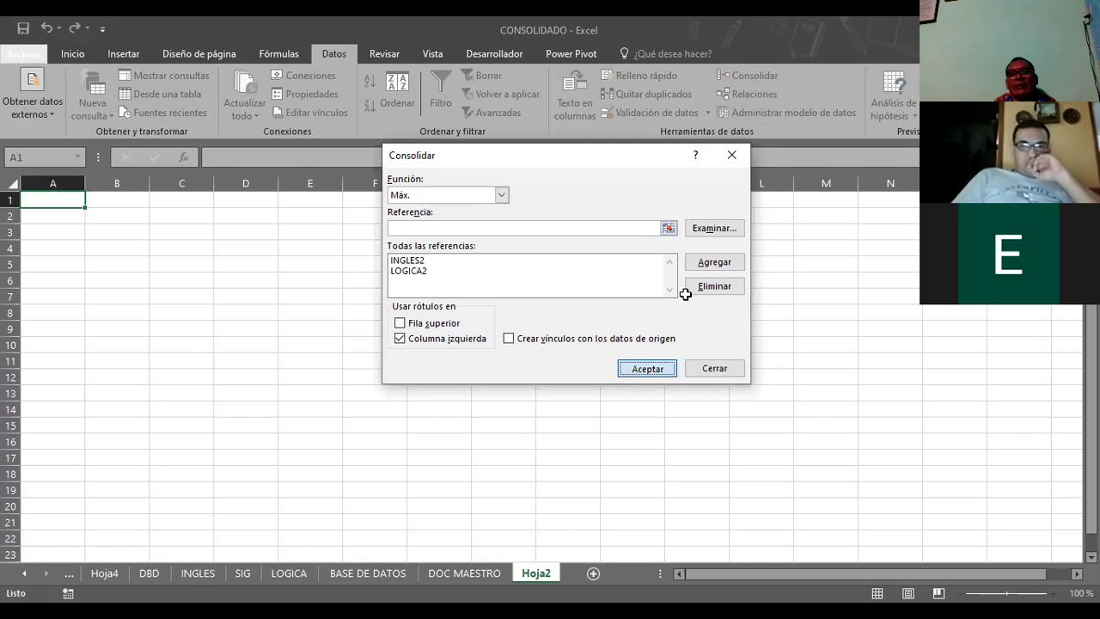
left_click(731, 155)
left_click(778, 72)
left_click(400, 338)
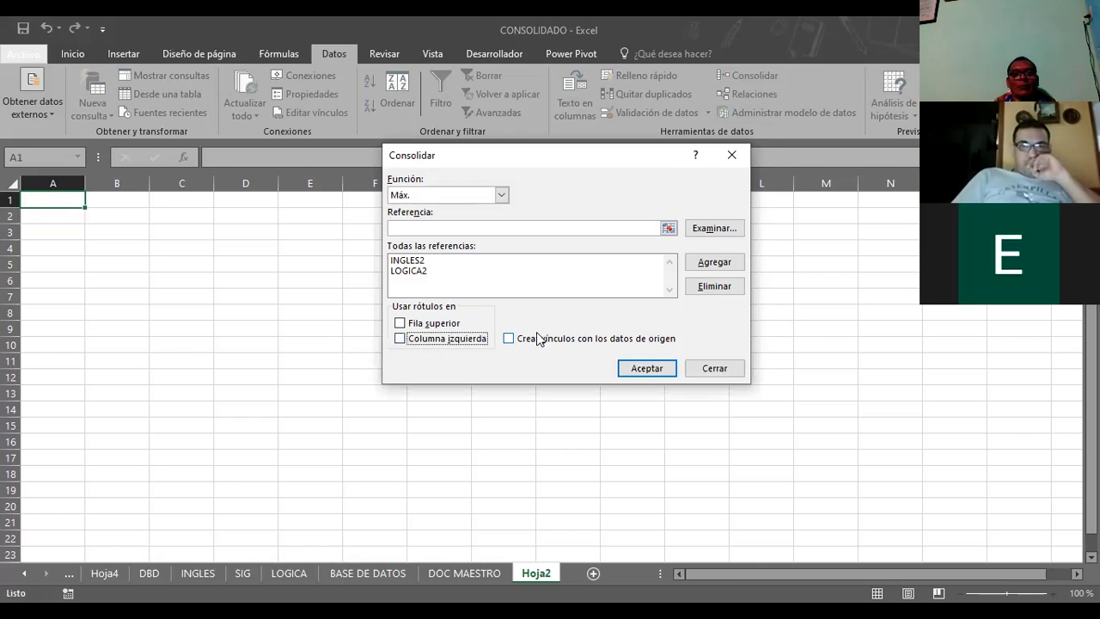
left_click(640, 367)
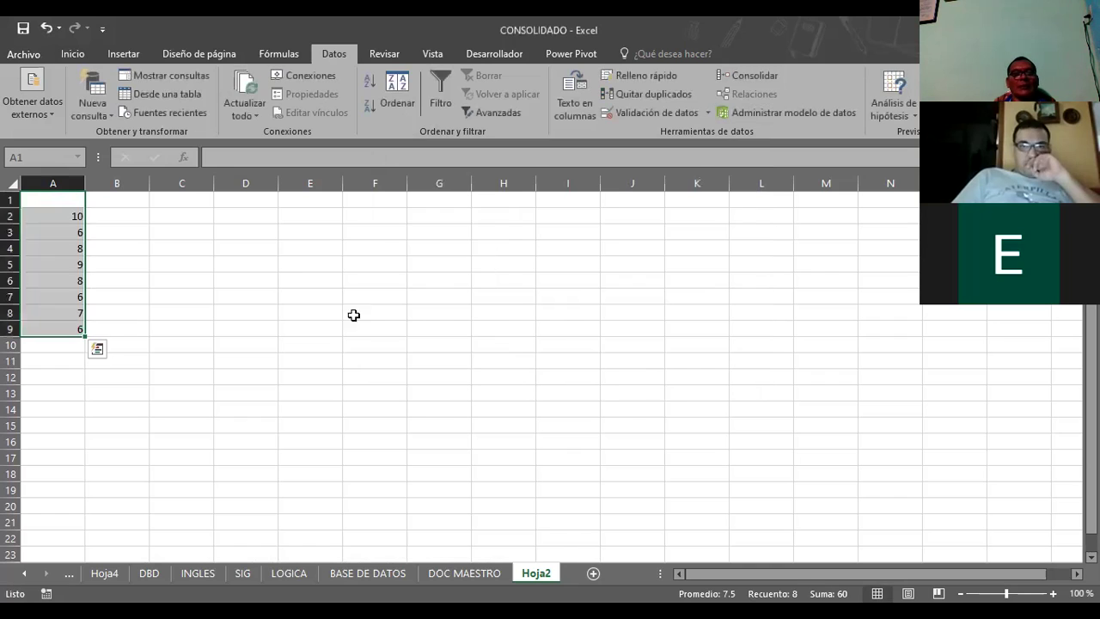
left_click(275, 281)
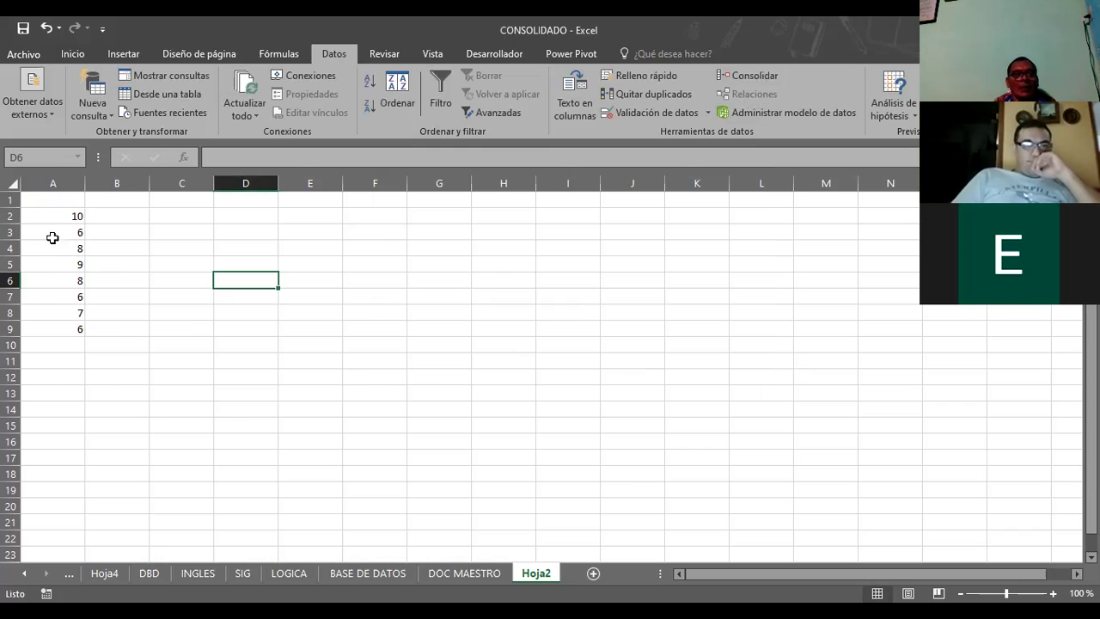
Compare the first NOTA grade in B3 on the INGLES and LOGICA sheets
left_click(71, 202)
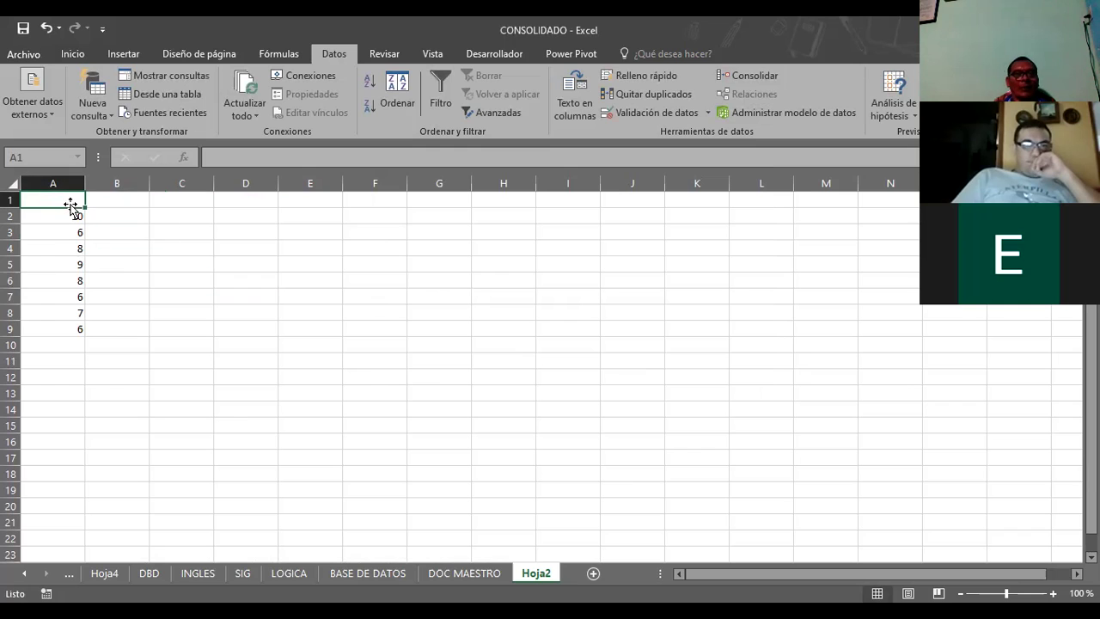
left_click(208, 576)
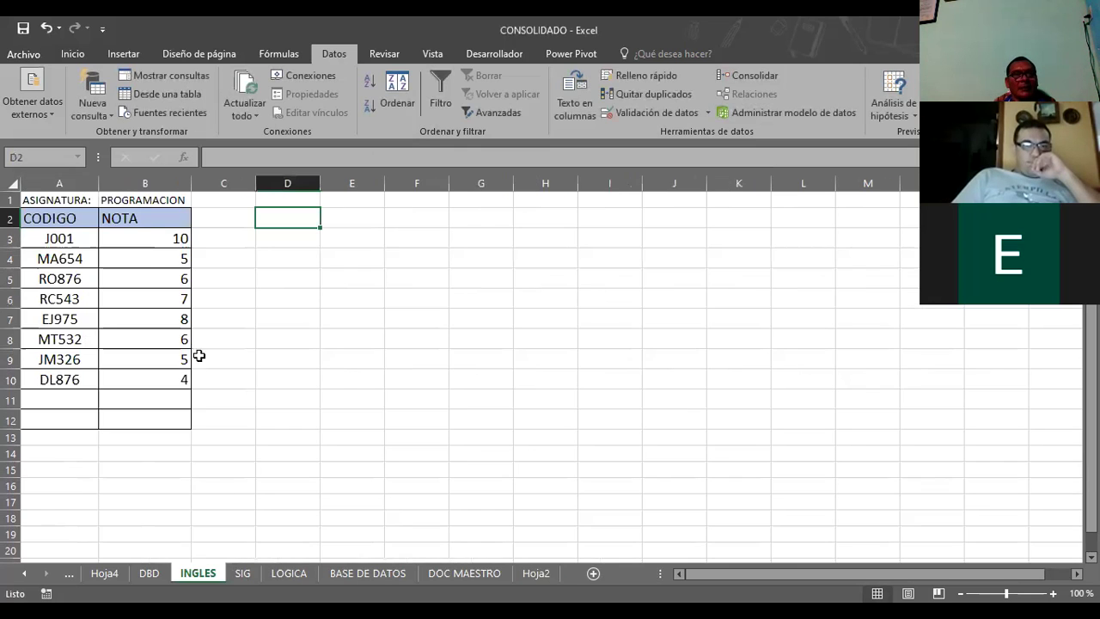
left_click(152, 241)
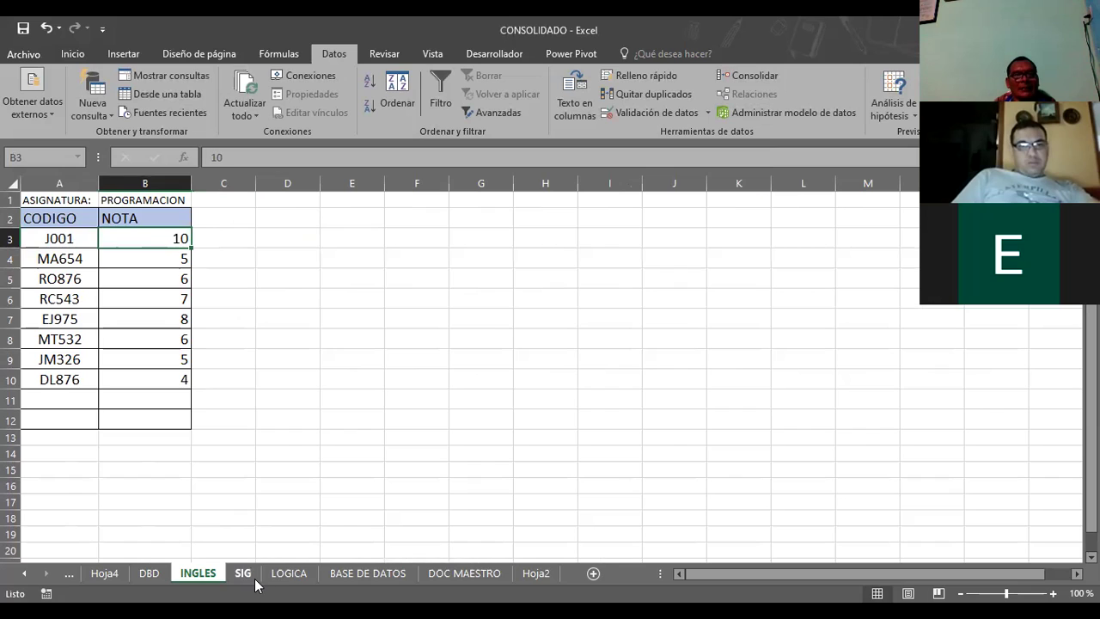
left_click(290, 573)
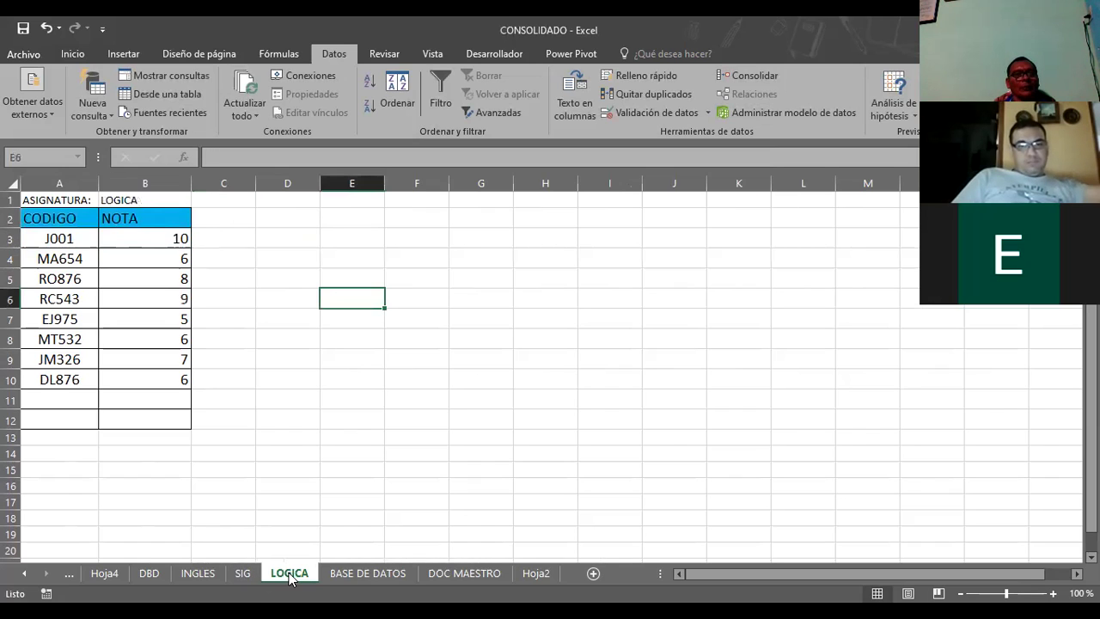
left_click(141, 218)
left_click(140, 236)
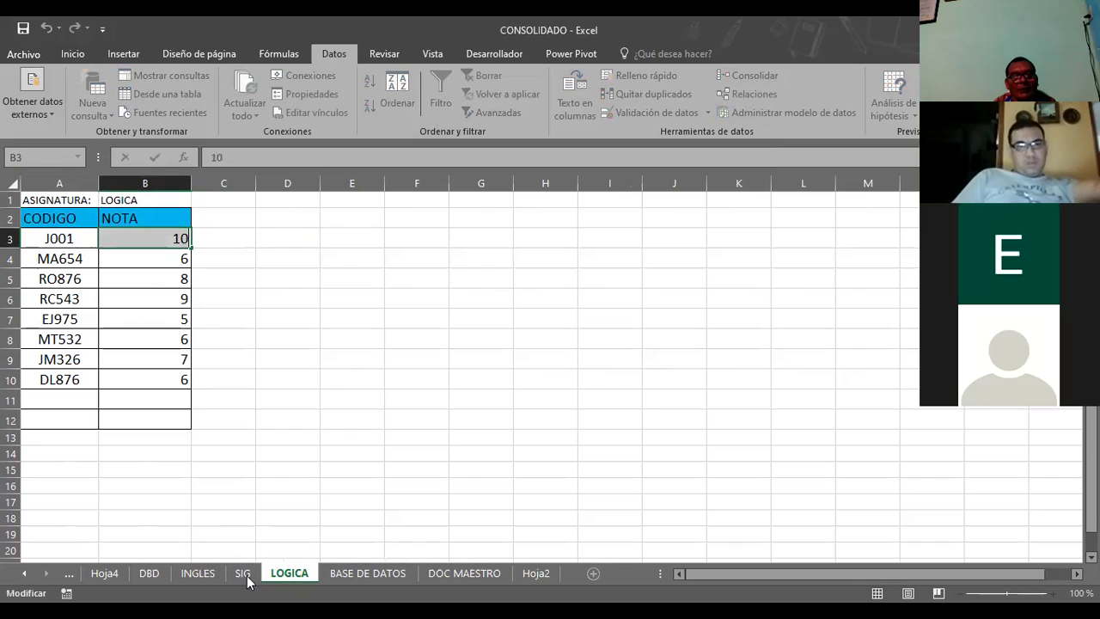
Select the NOTA grades on INGLES and LOGICA to confirm the INGLES2 and LOGICA2 ranges
left_click(198, 573)
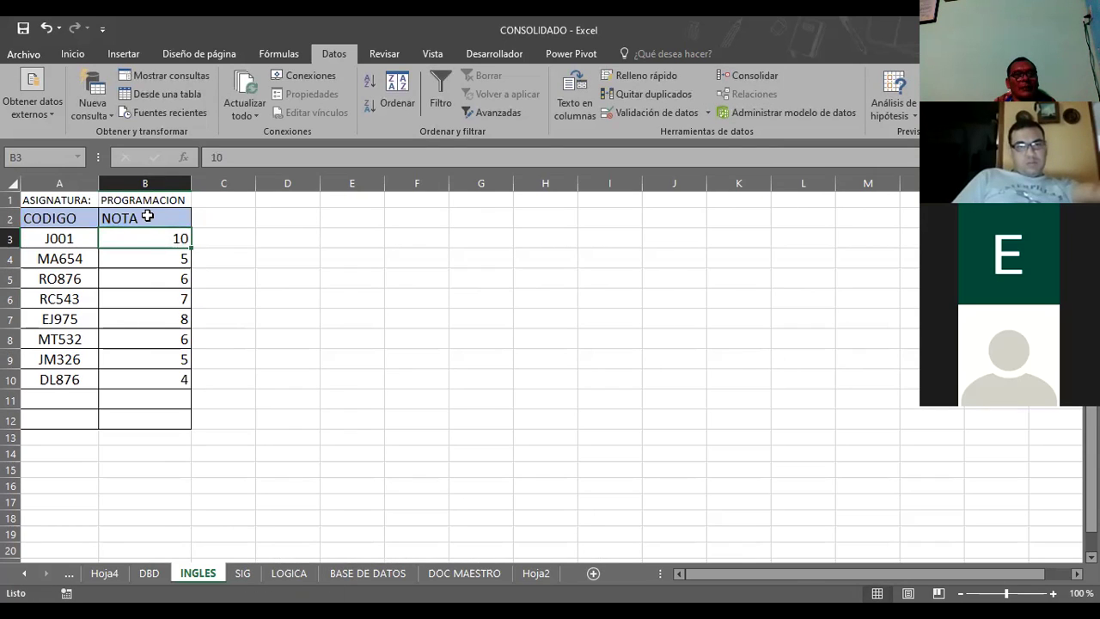
left_click_drag(146, 214, 129, 413)
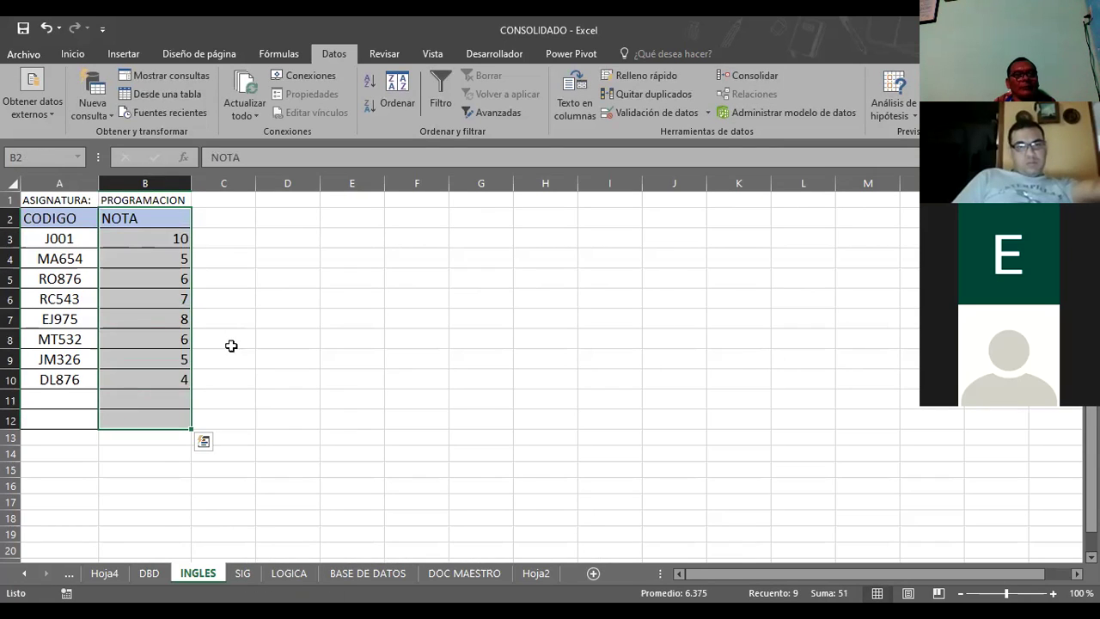
left_click(266, 336)
left_click_drag(148, 217, 129, 373)
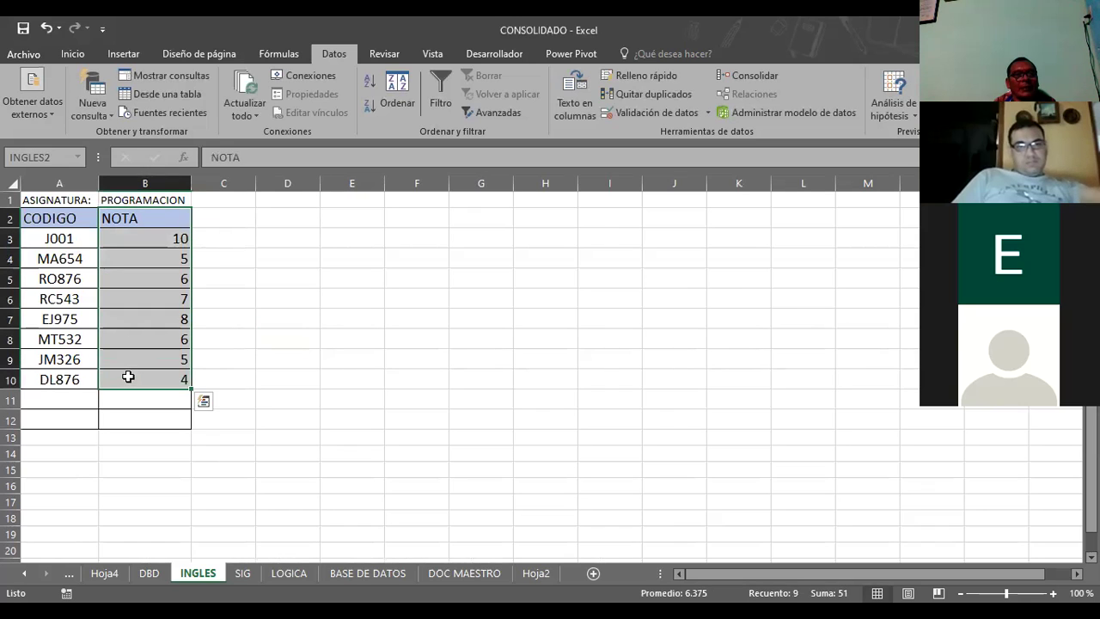
left_click(243, 573)
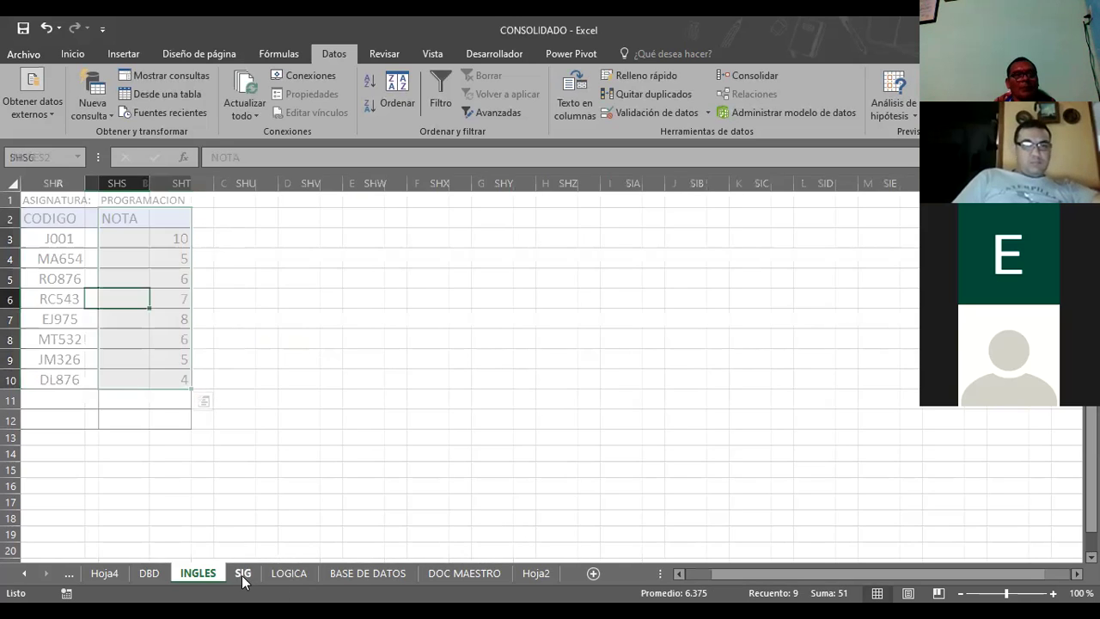
left_click(288, 573)
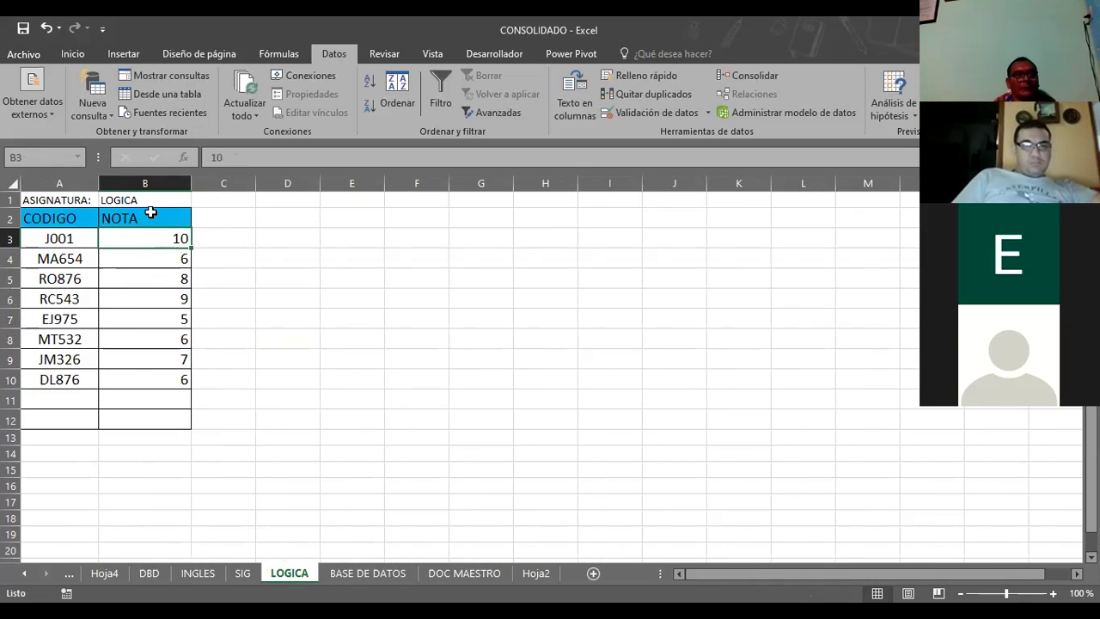
left_click_drag(150, 213, 130, 382)
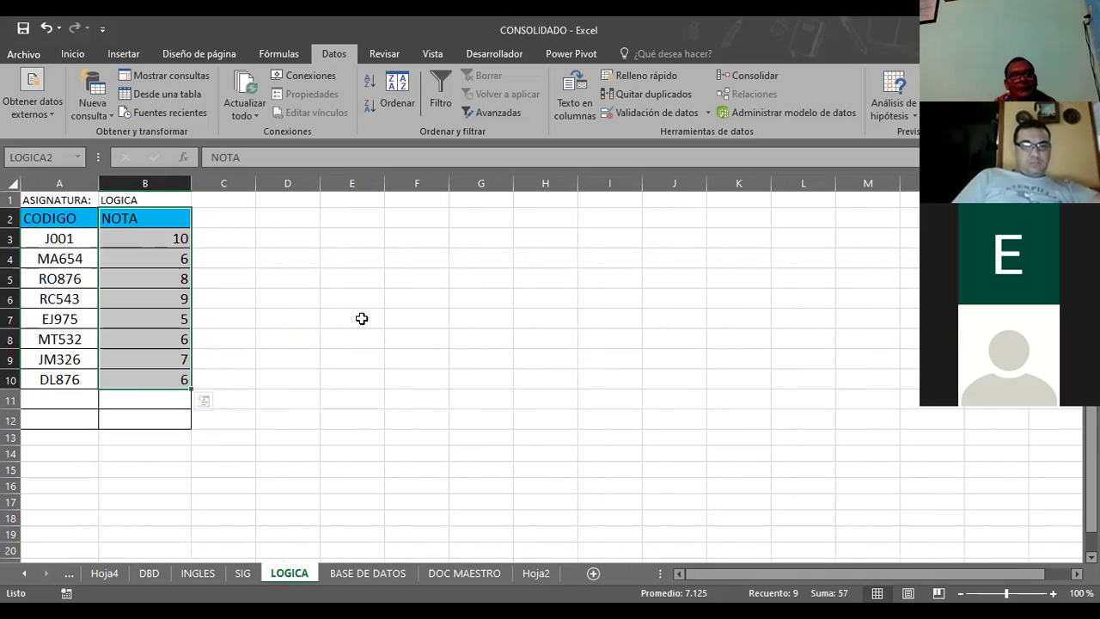
left_click(144, 237)
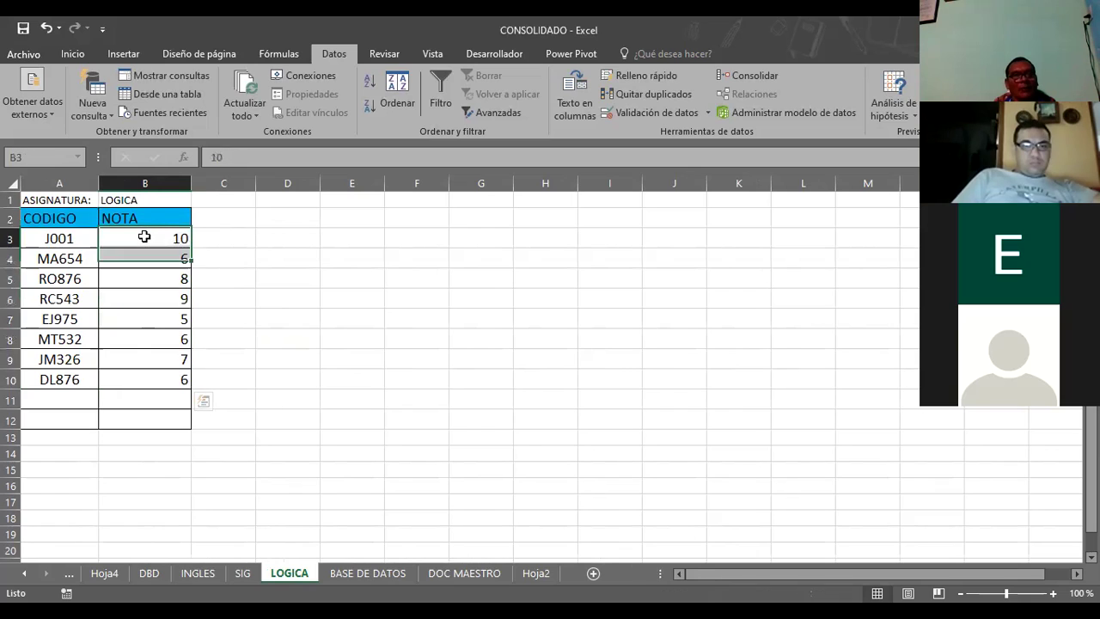
Change J001's INGLES grade to 2, then verify Hoja2's A2 still shows 10
left_click(198, 573)
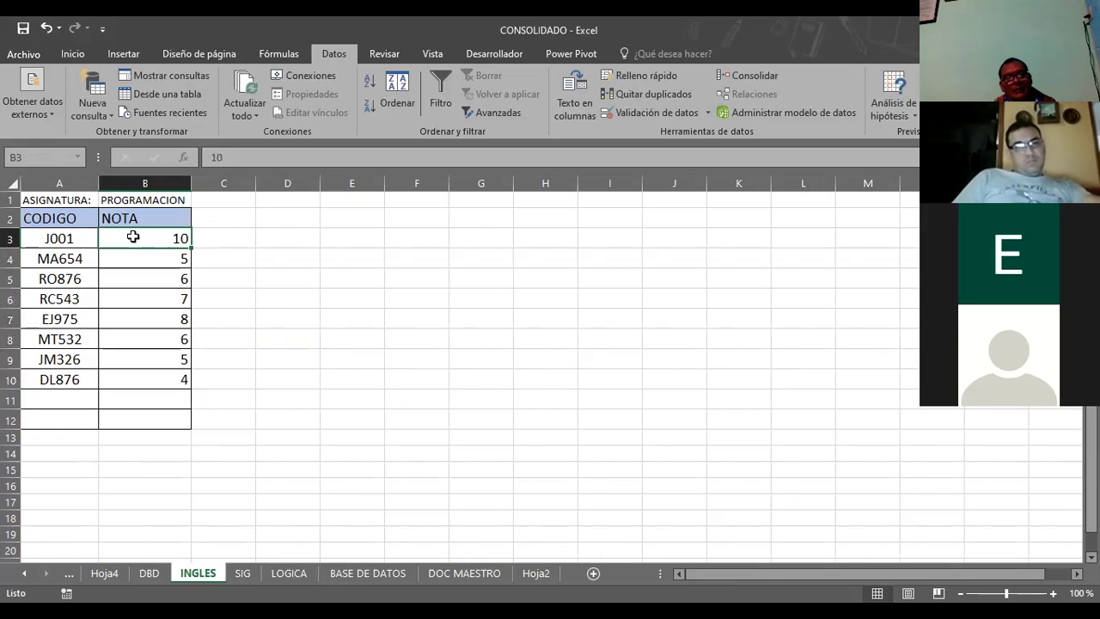
type("2")
key("Return")
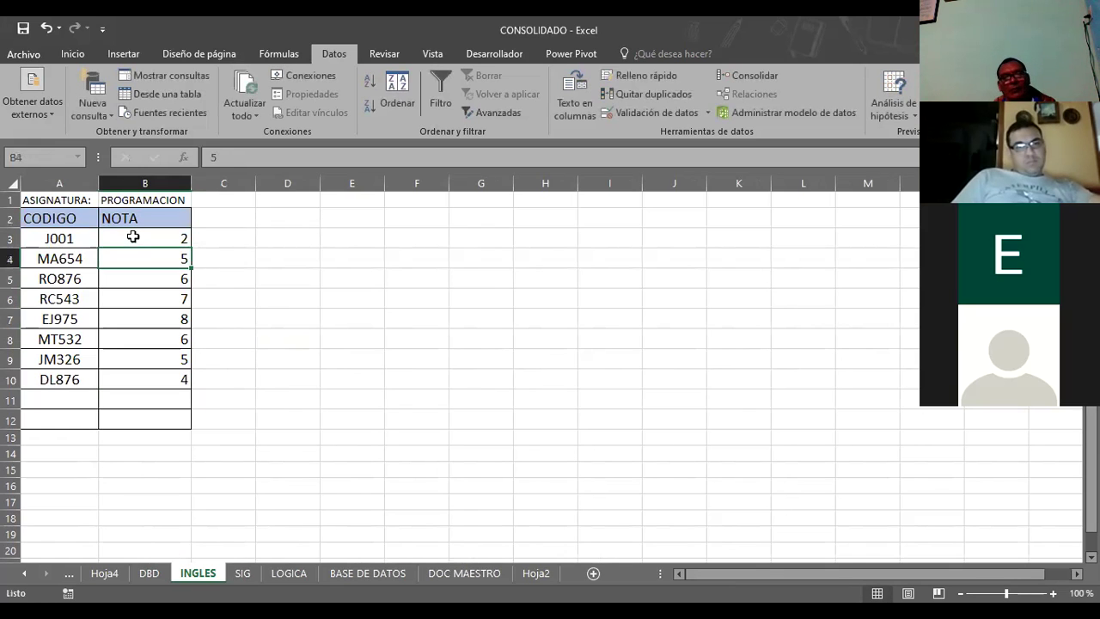
left_click(537, 576)
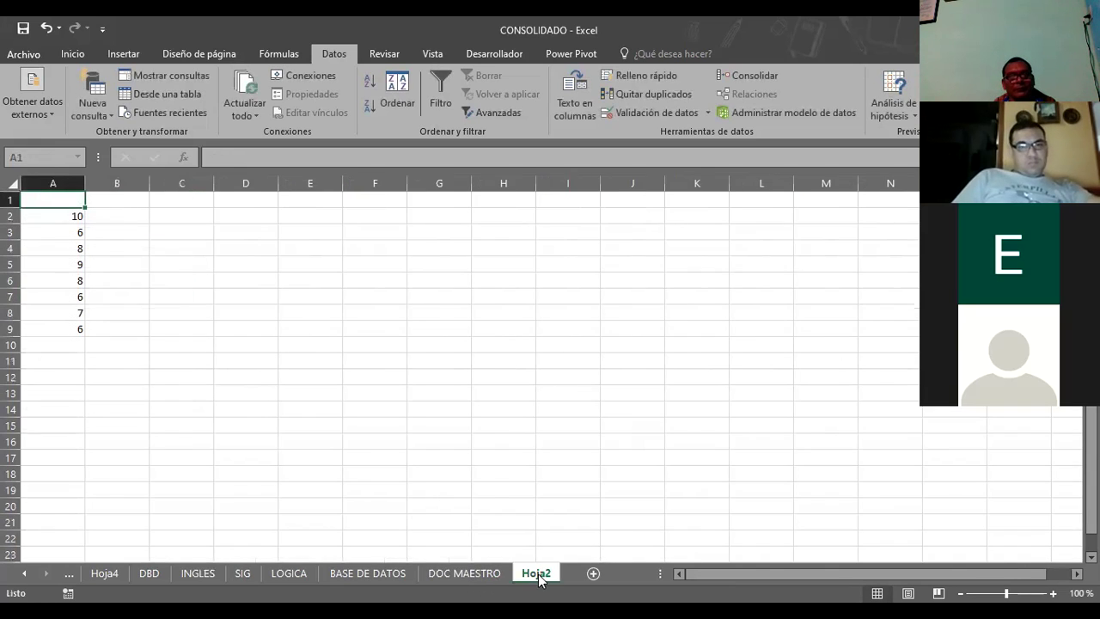
left_click(82, 230)
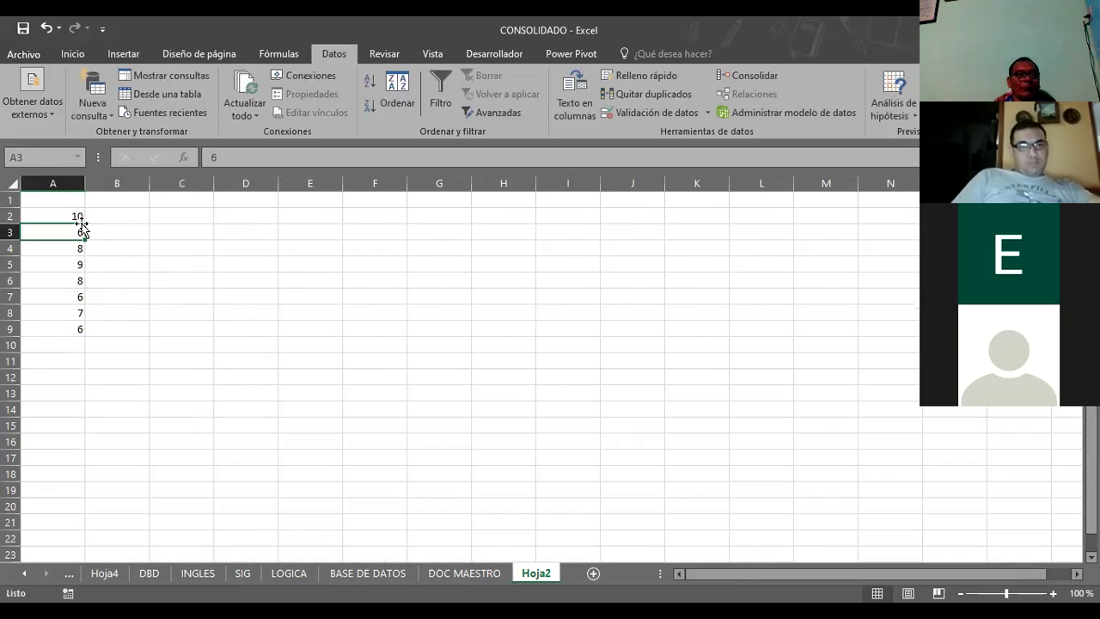
left_click(63, 212)
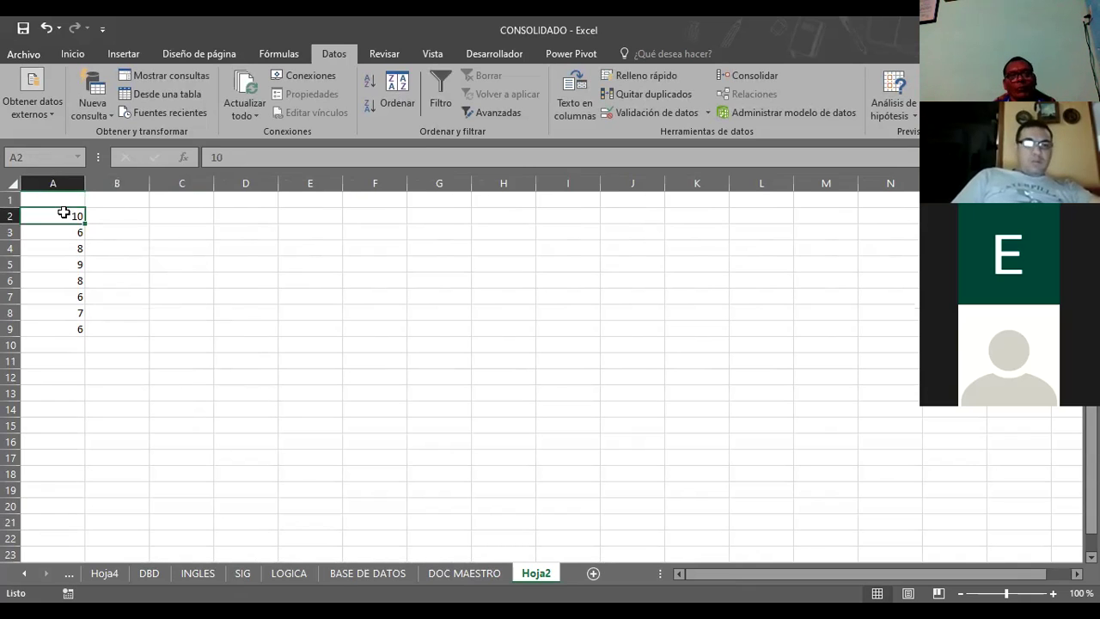
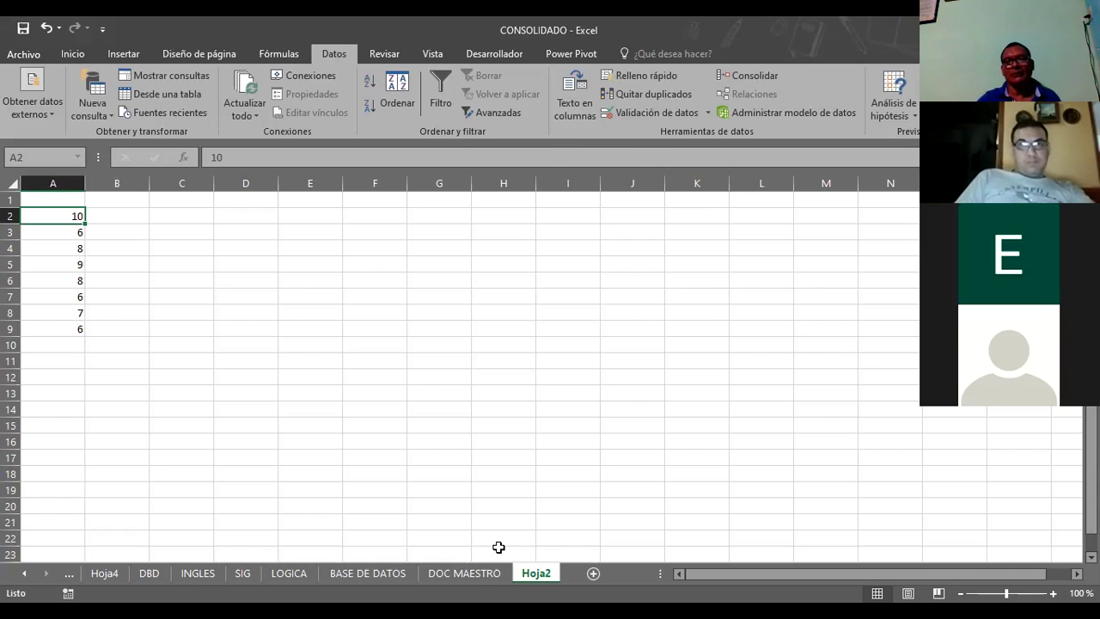
Clear the eight grades in A2:A9 on Hoja2 and return to cell A1
left_click(315, 262)
left_click_drag(72, 220, 76, 330)
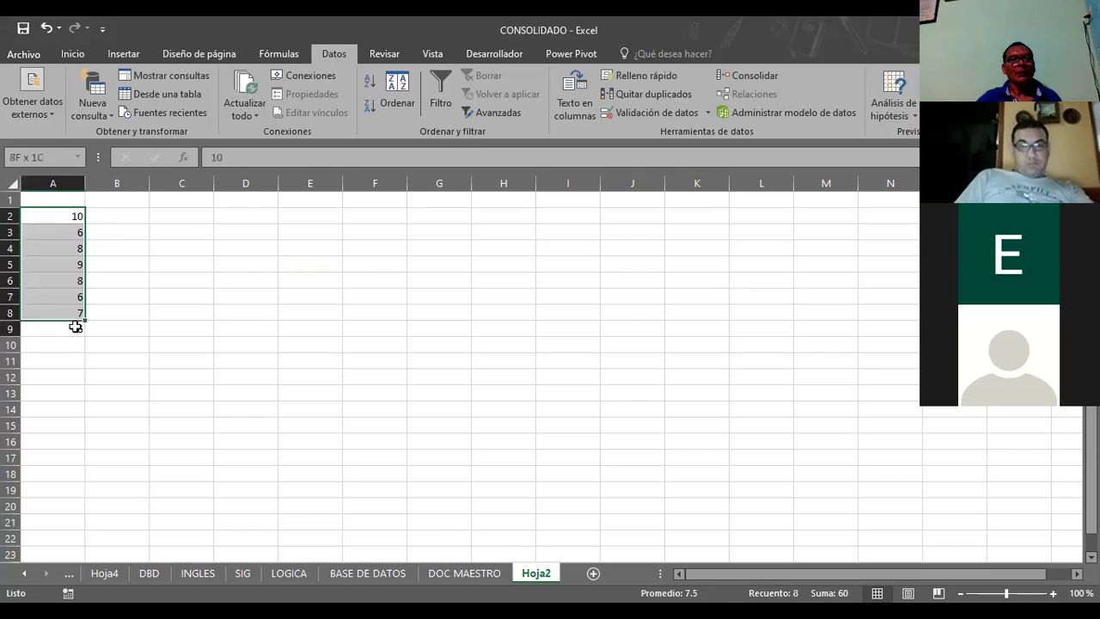
key("Delete")
left_click(312, 278)
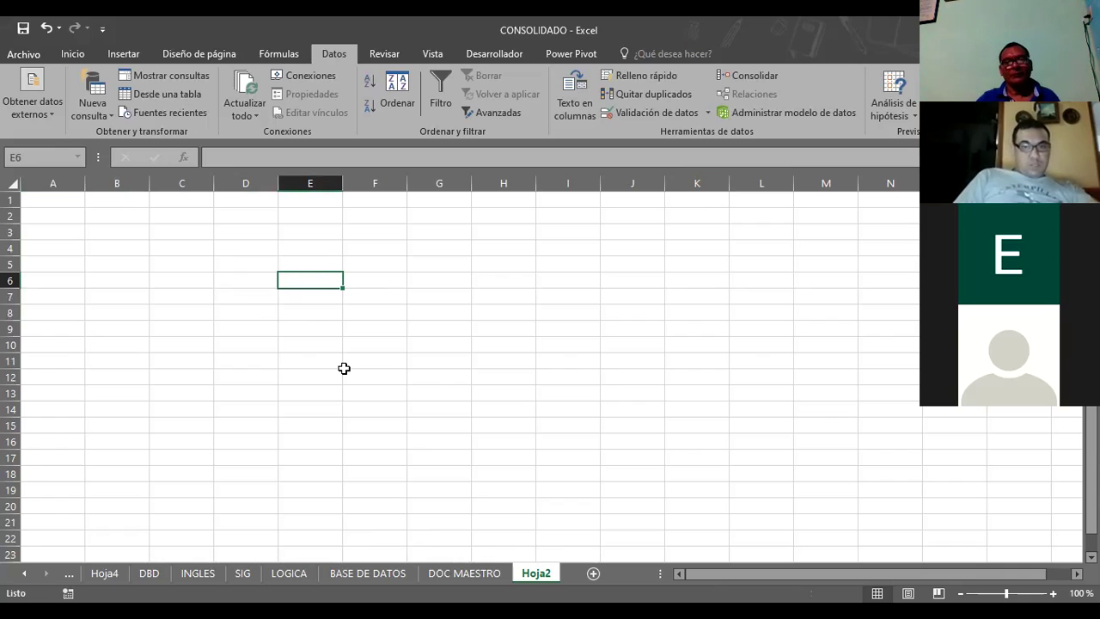
left_click(142, 234)
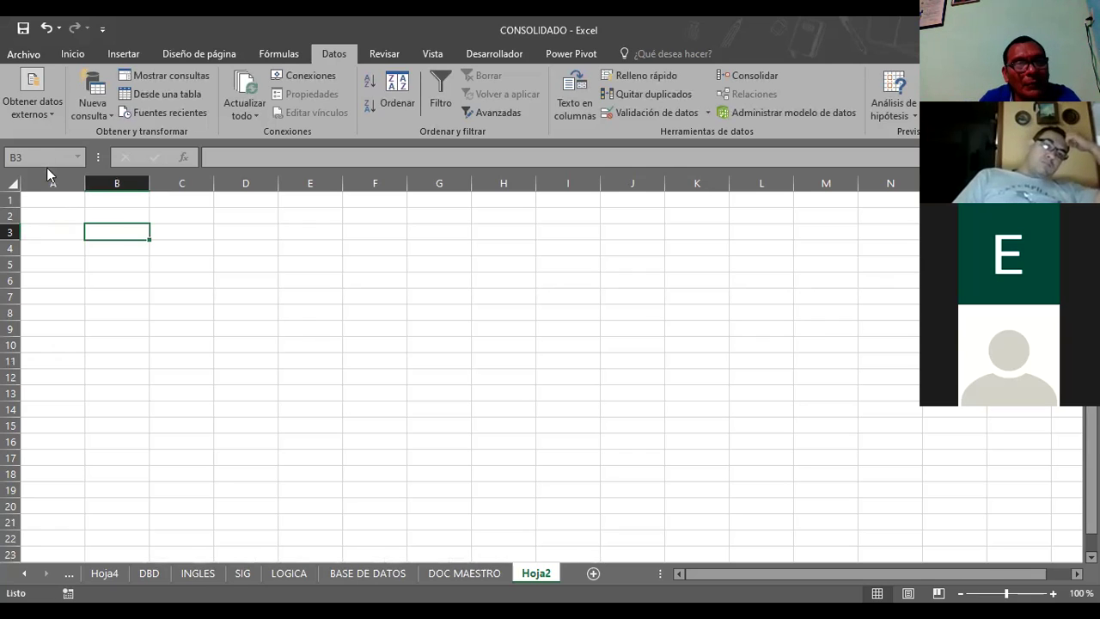
left_click(39, 200)
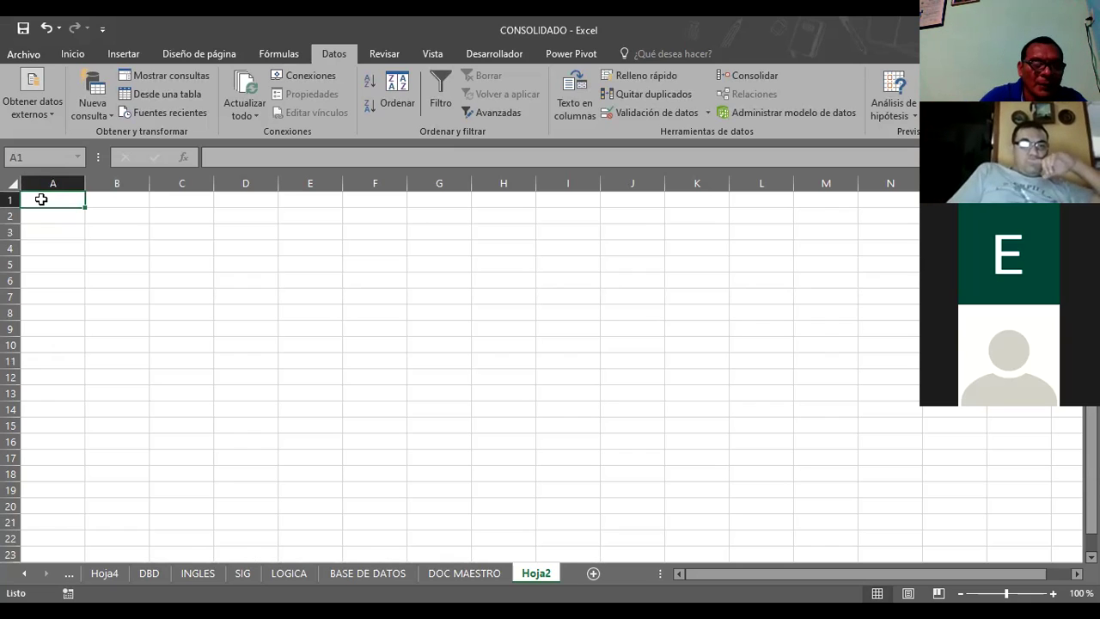
Delete the SIG sheet from the workbook
left_click(243, 572)
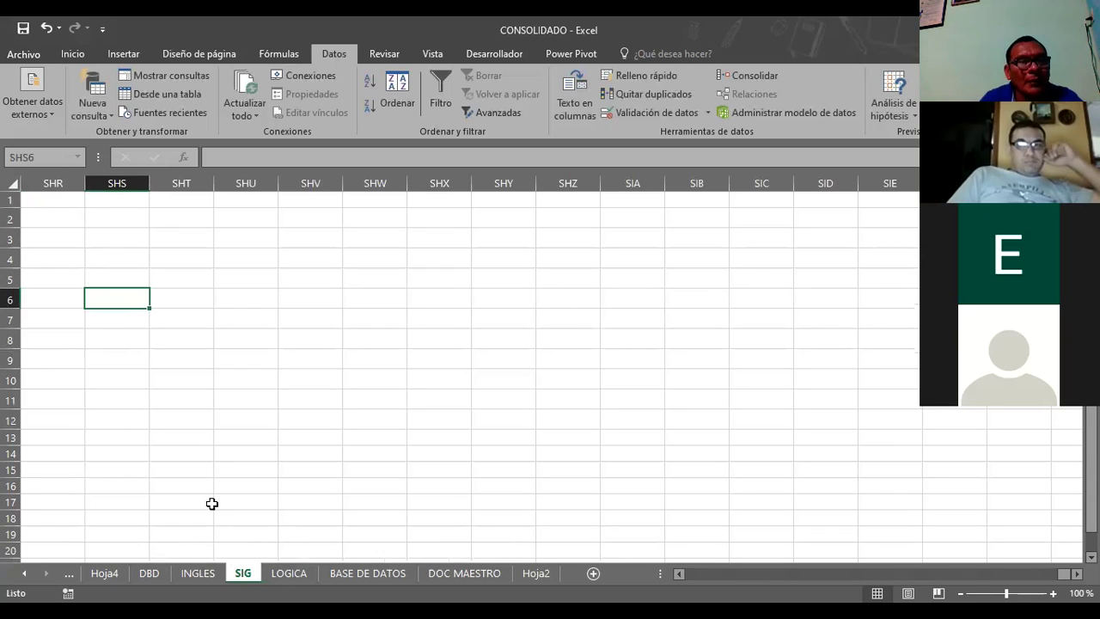
right_click(245, 574)
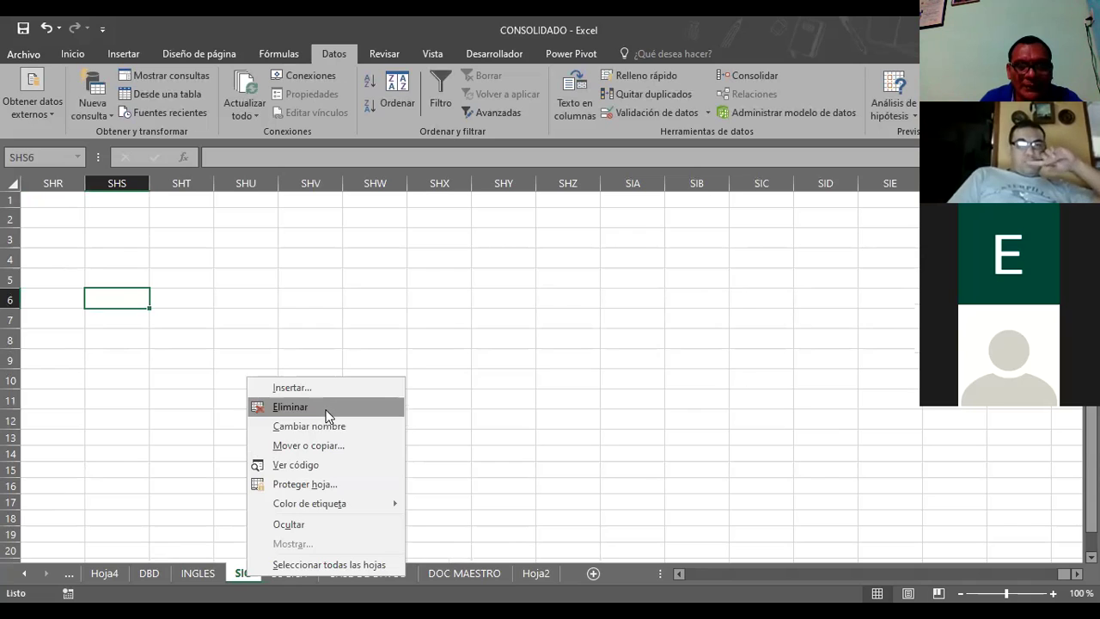
left_click(327, 416)
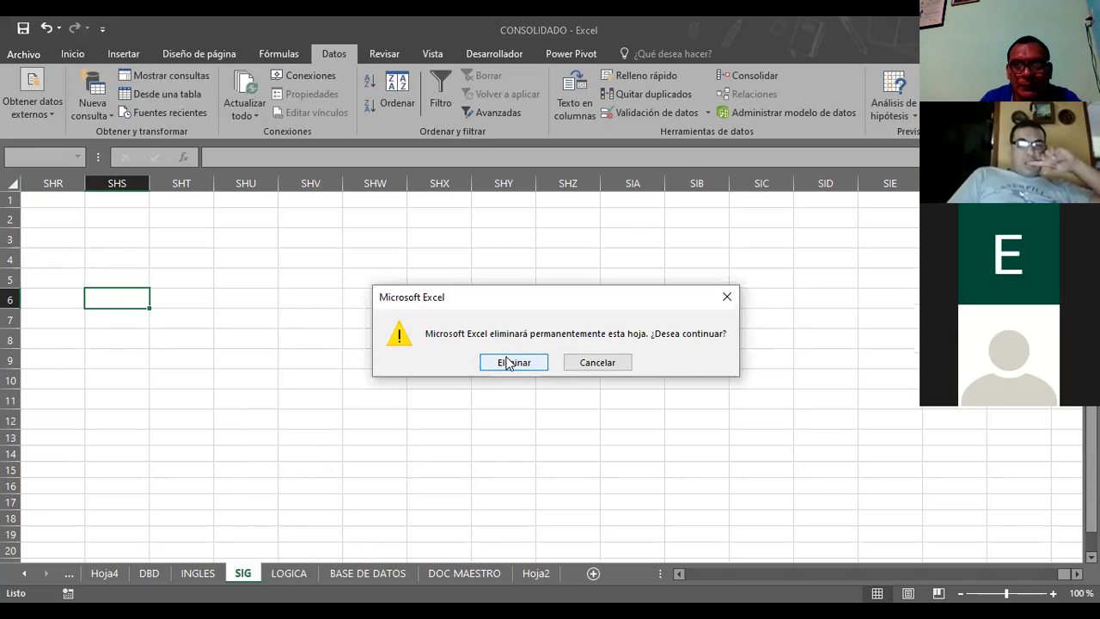
left_click(509, 363)
left_click(332, 299)
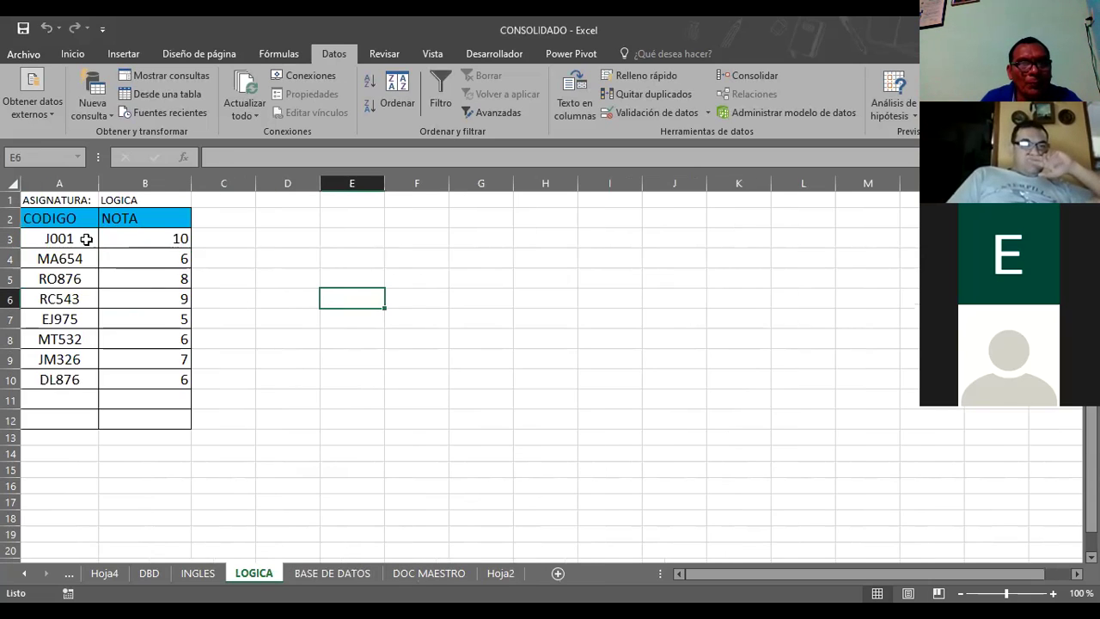
Review the LOGICA CODIGO/NOTA table and the INGLES NOTA column B2:B10
mouse_move(49, 217)
left_mouse_down()
mouse_move(119, 218)
mouse_move(130, 376)
left_mouse_up()
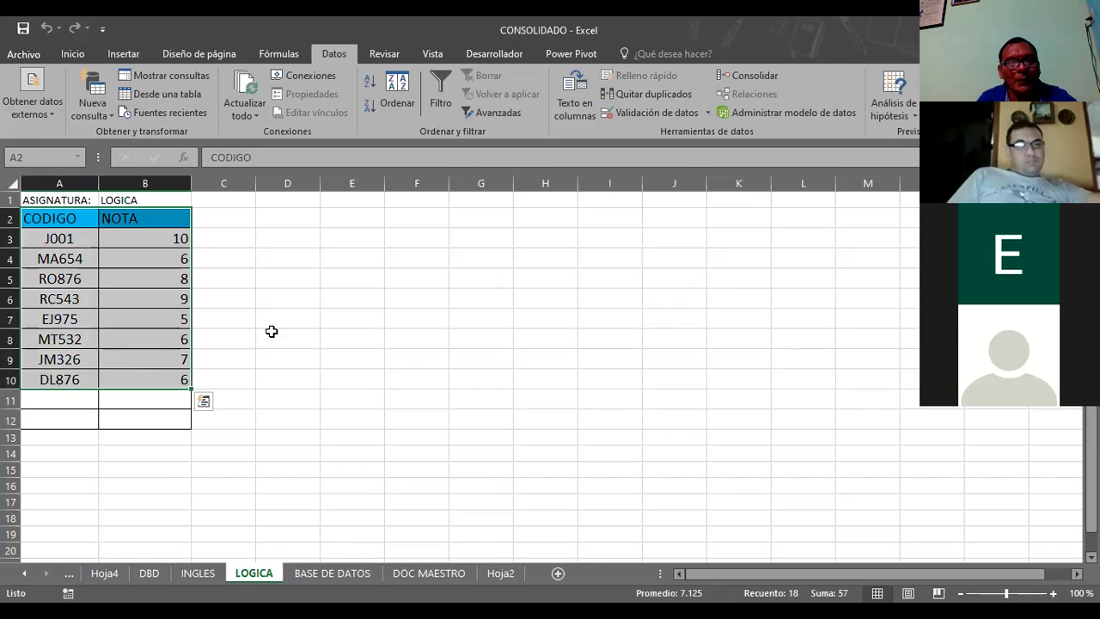
left_click(325, 297)
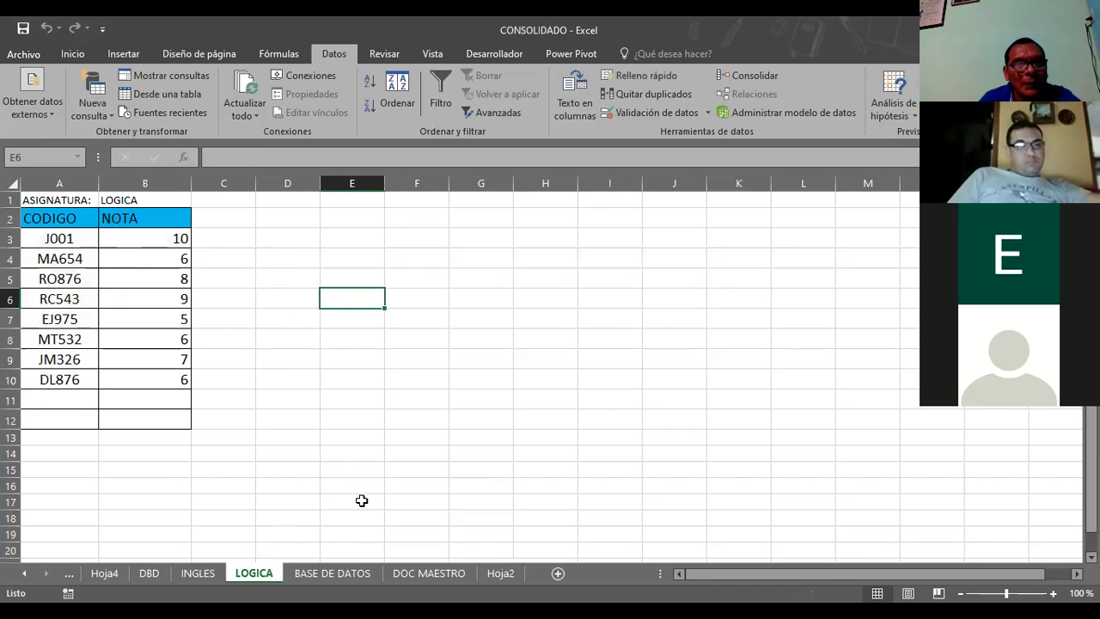
left_click(198, 572)
left_click(141, 238)
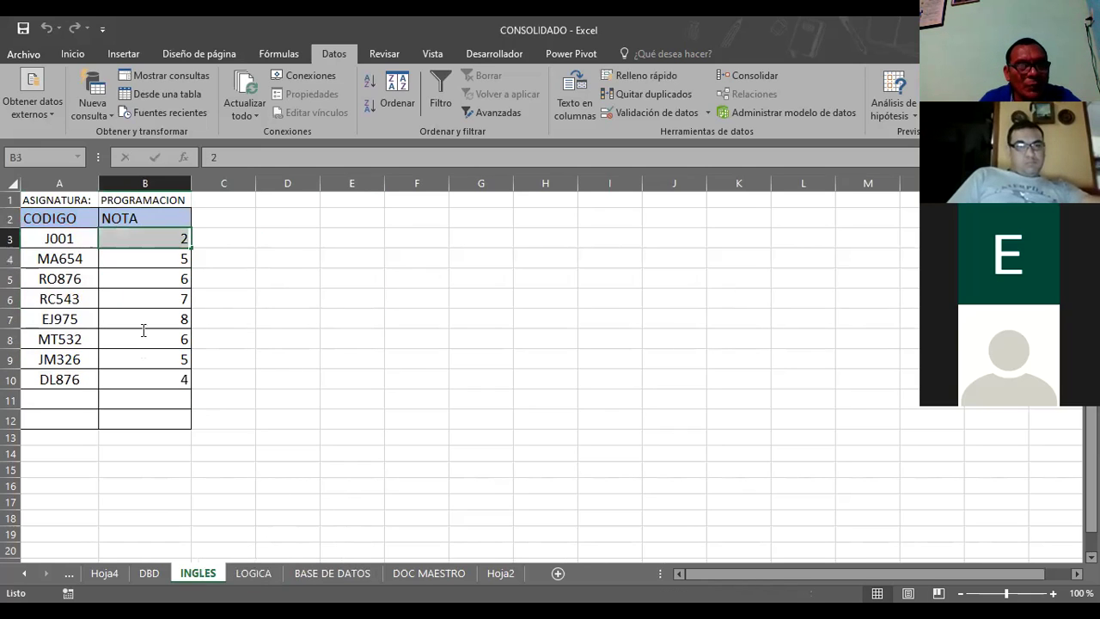
left_click(286, 308)
left_click_drag(163, 218, 152, 376)
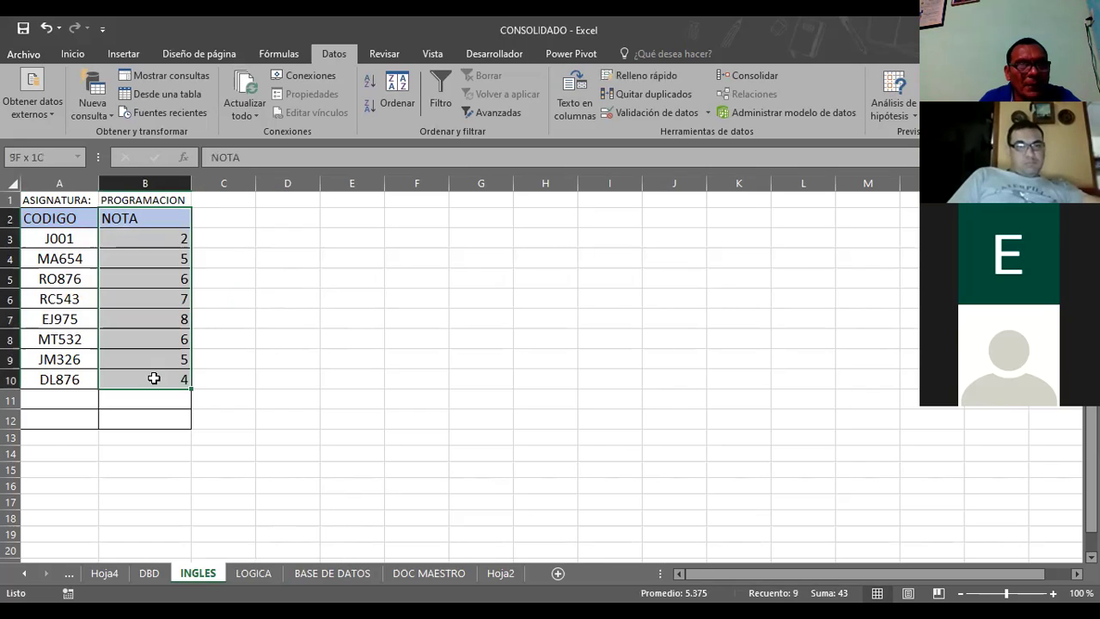
left_click(286, 312)
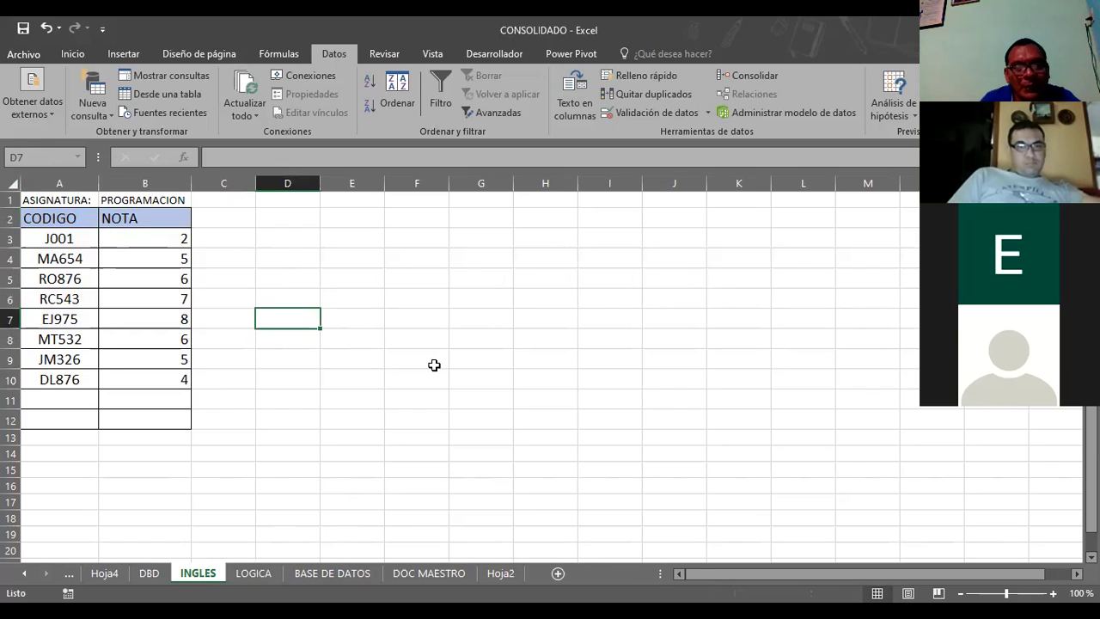
Delete the DOC MAESTRO sheet with its #¡REF! formula, then show BASE DE DATOS
left_click(331, 573)
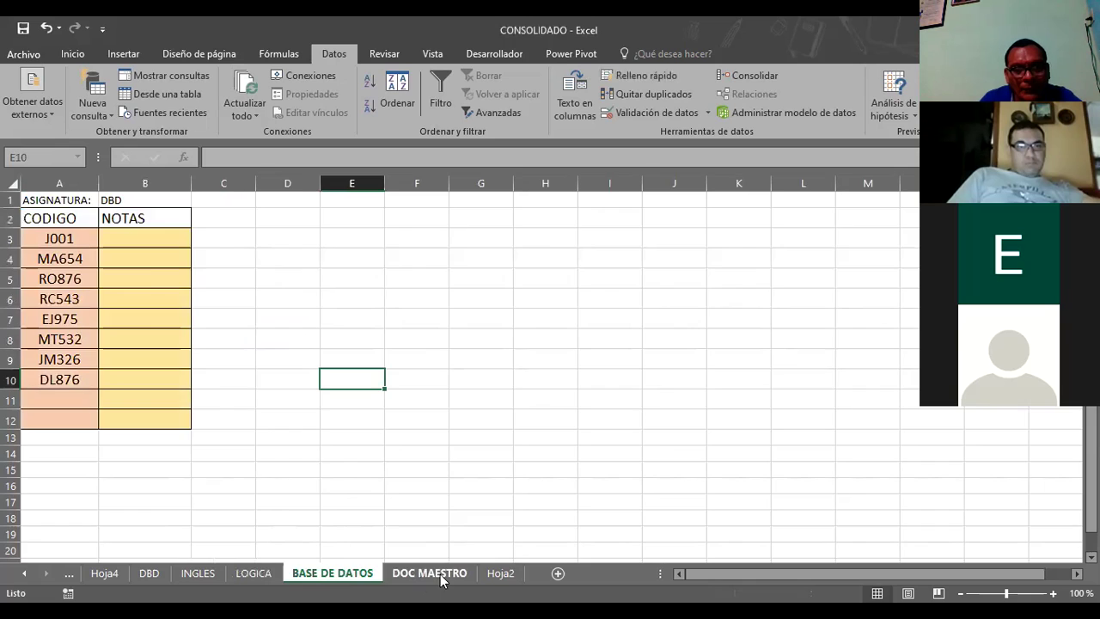
left_click(430, 573)
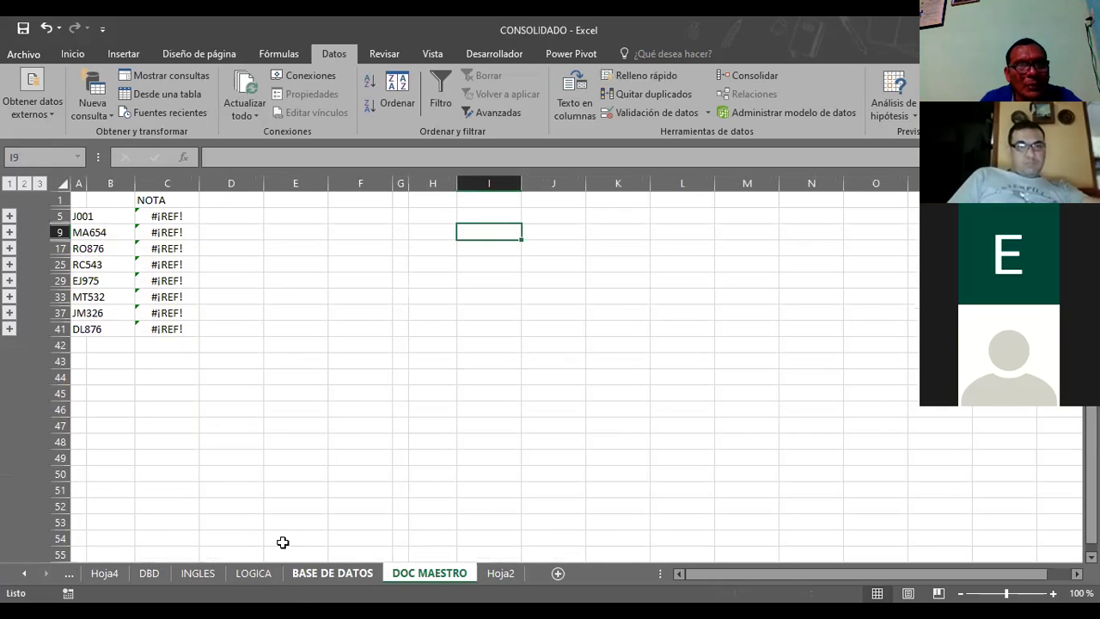
left_click(155, 215)
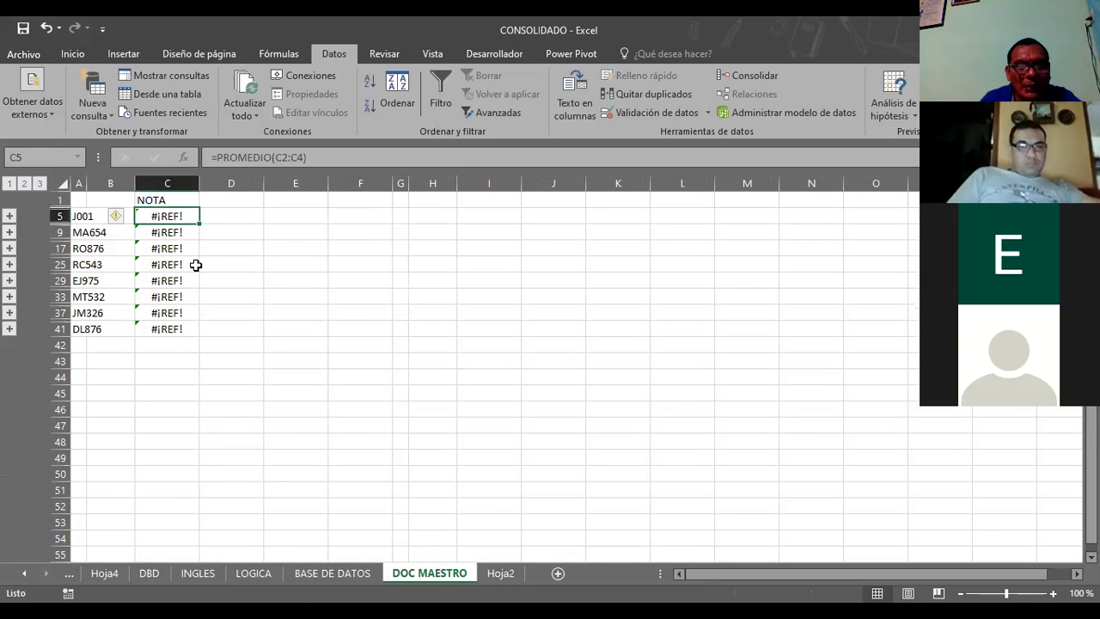
right_click(420, 580)
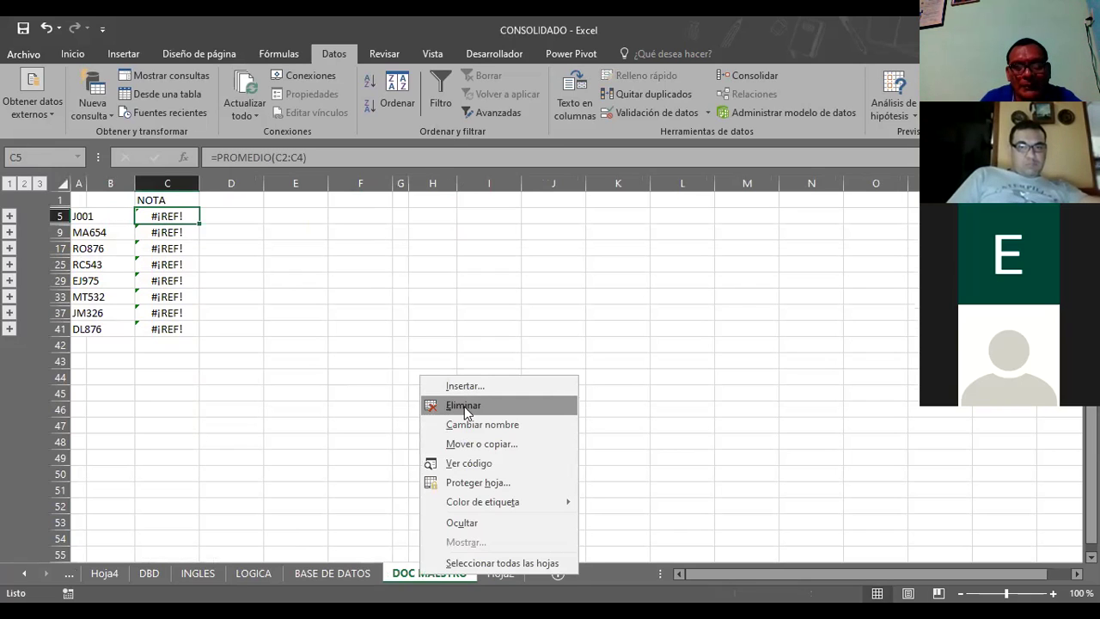
left_click(463, 406)
left_click(503, 364)
left_click(349, 577)
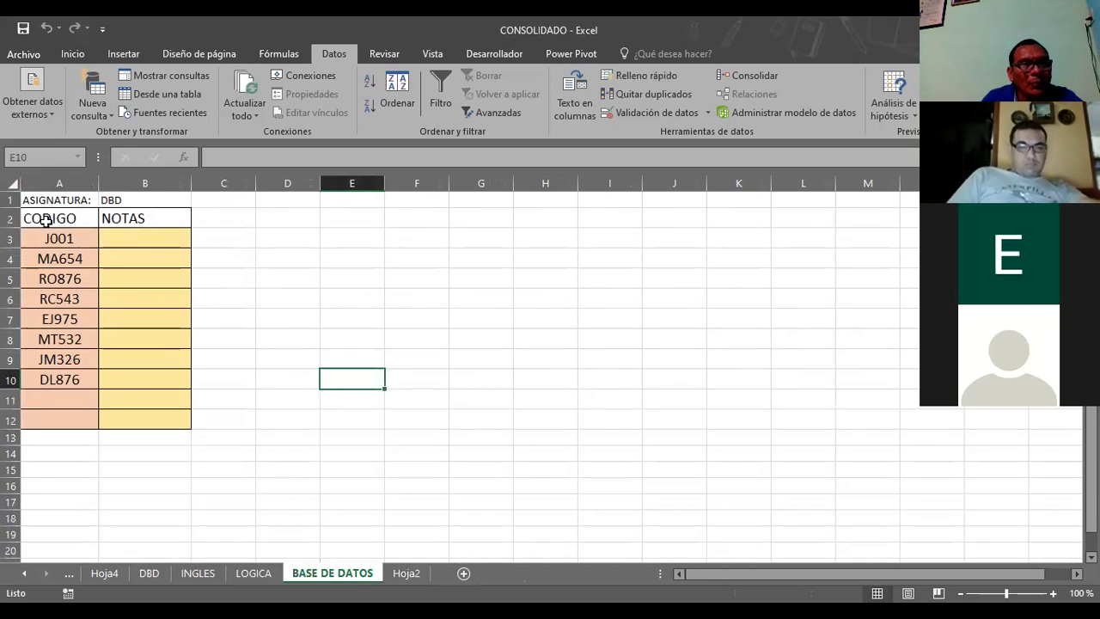
Copy the LOGICA table A2:B12 and paste it into Hoja2 at A1
left_click(254, 574)
left_click(143, 219)
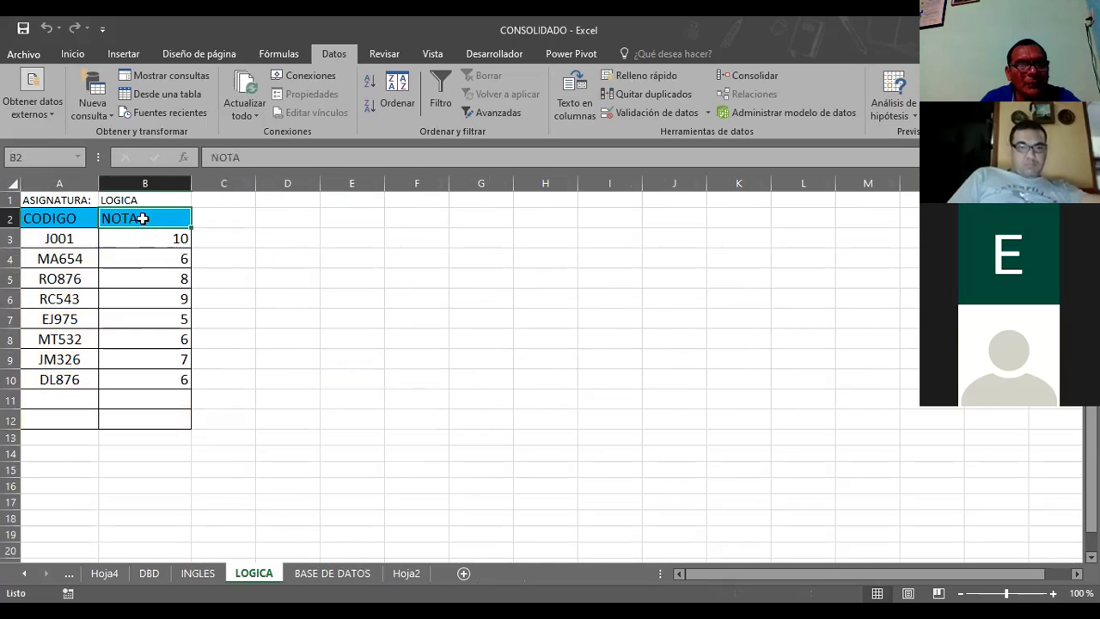
left_click_drag(67, 226, 175, 397)
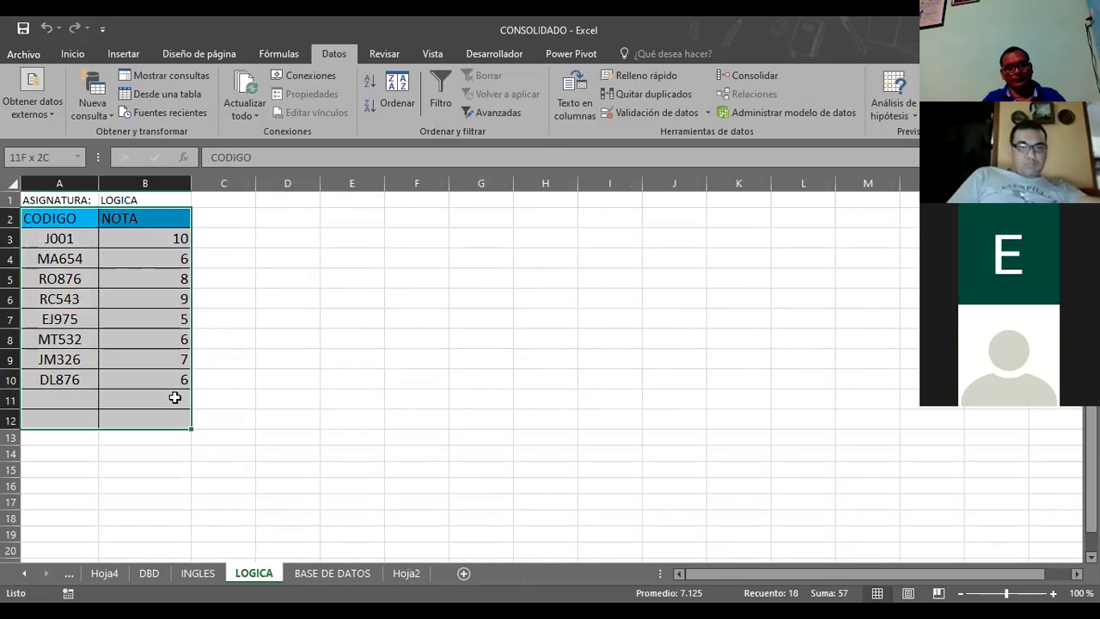
key("ctrl+c")
left_click(406, 573)
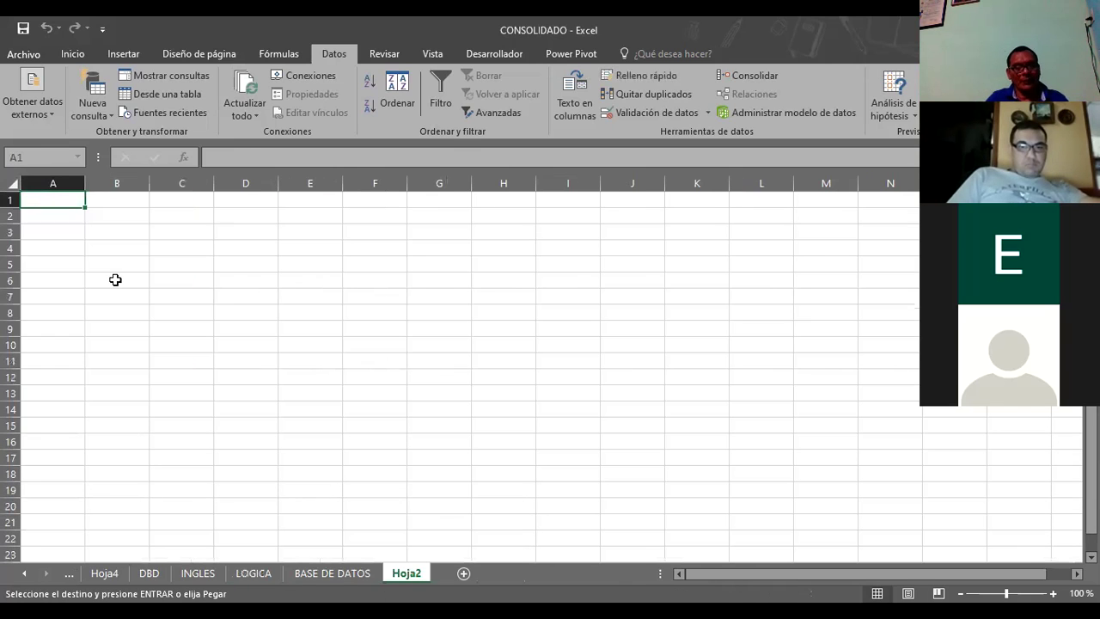
key("ctrl+v")
left_click(349, 301)
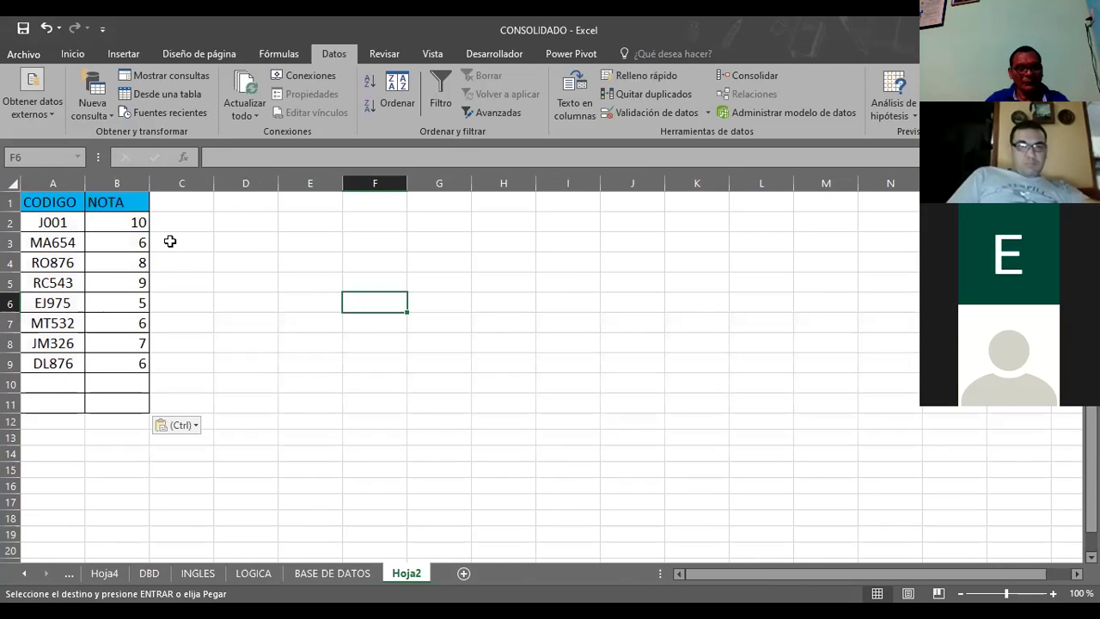
Clear the NOTA grades in B2:B9 and select A1:B11 as the consolidation destination
left_click_drag(132, 221, 123, 360)
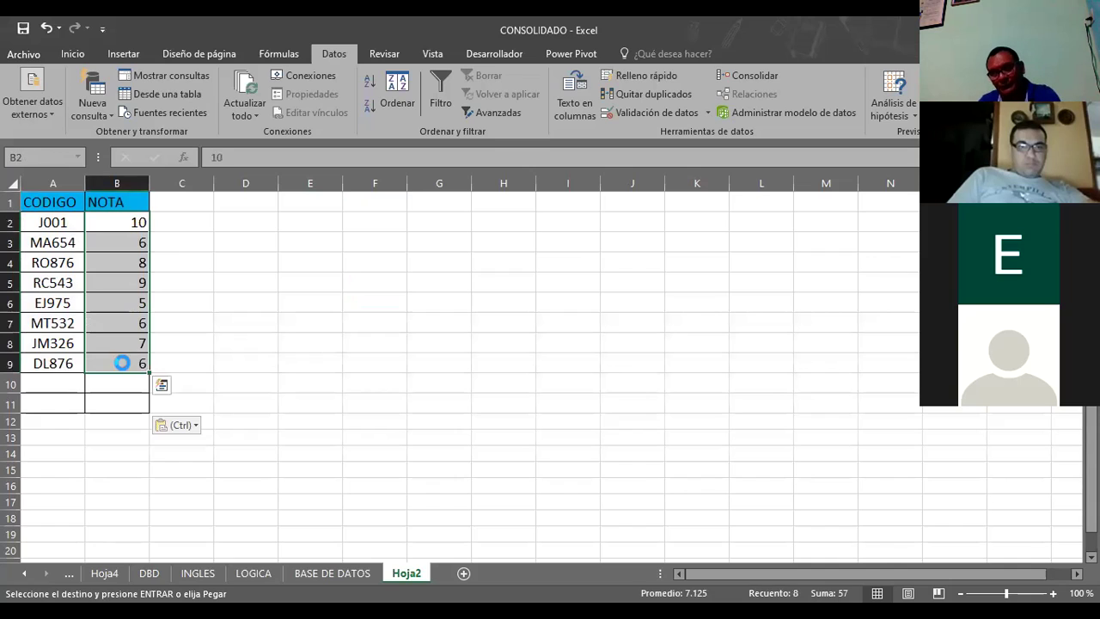
key("Delete")
left_click(370, 331)
left_click(49, 201)
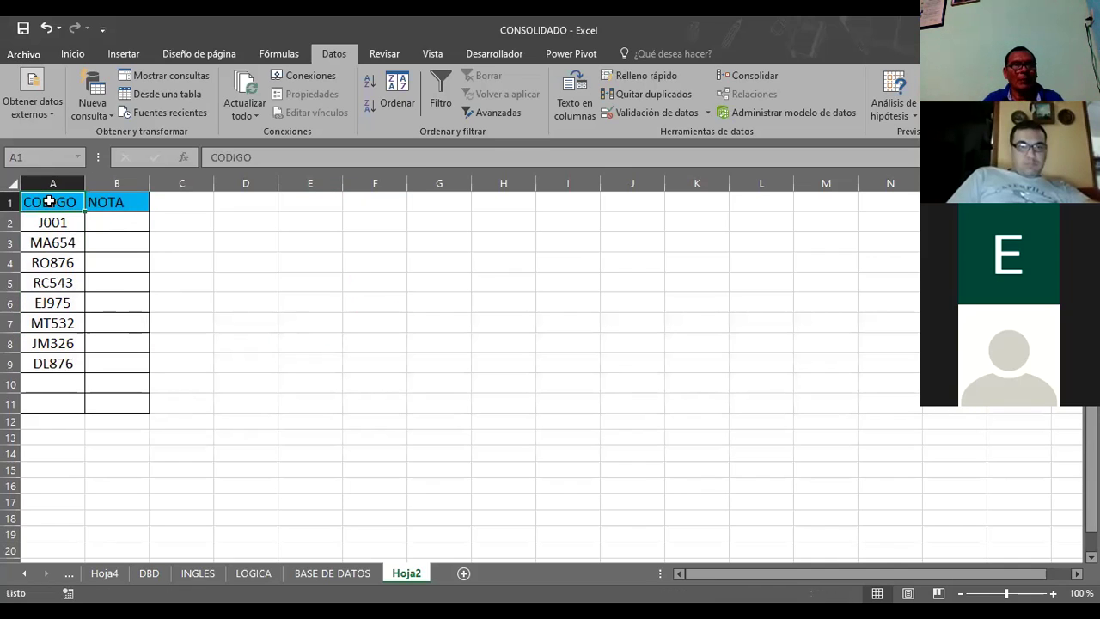
left_click_drag(49, 201, 103, 402)
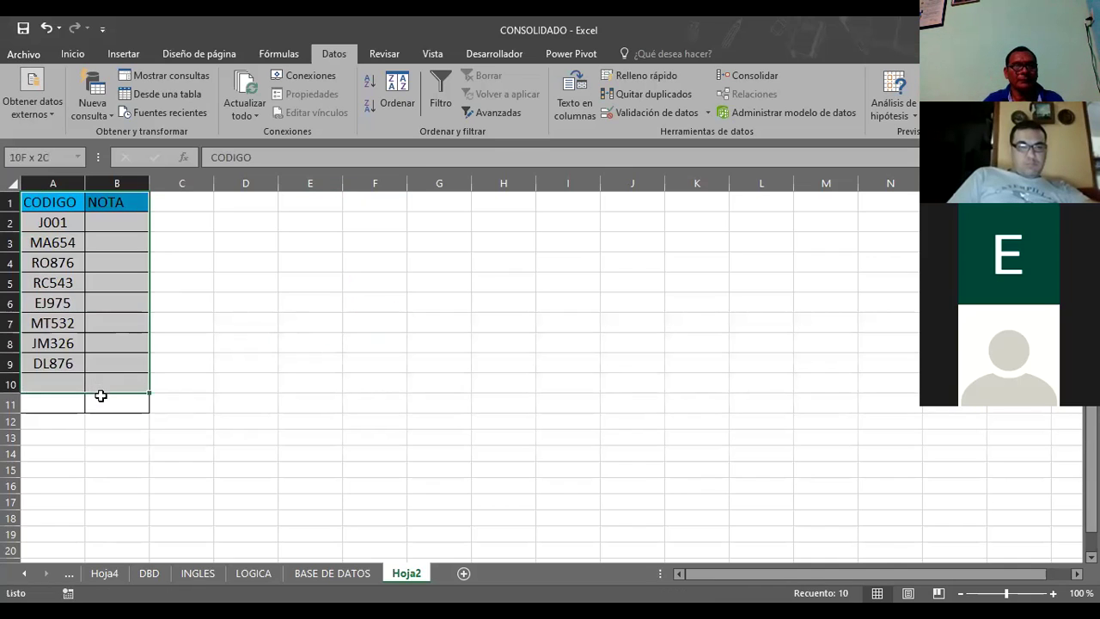
left_click(427, 257)
left_click_drag(64, 207, 123, 406)
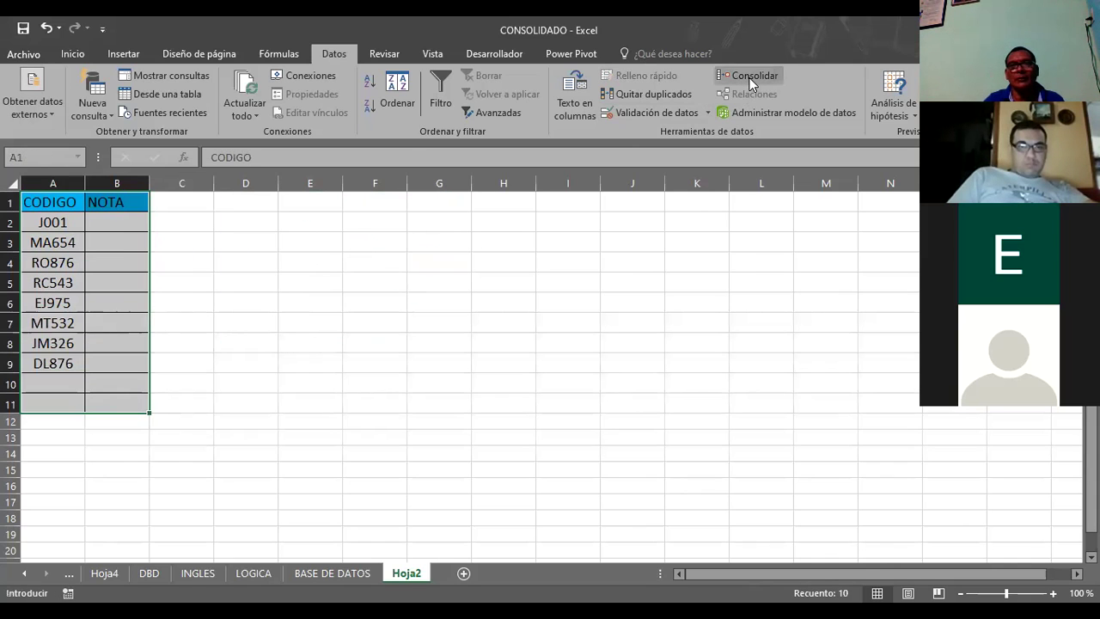
In Consolidar, use top row and left column labels and remove the old INGLES2 and LOGICA2 references
left_click(414, 262)
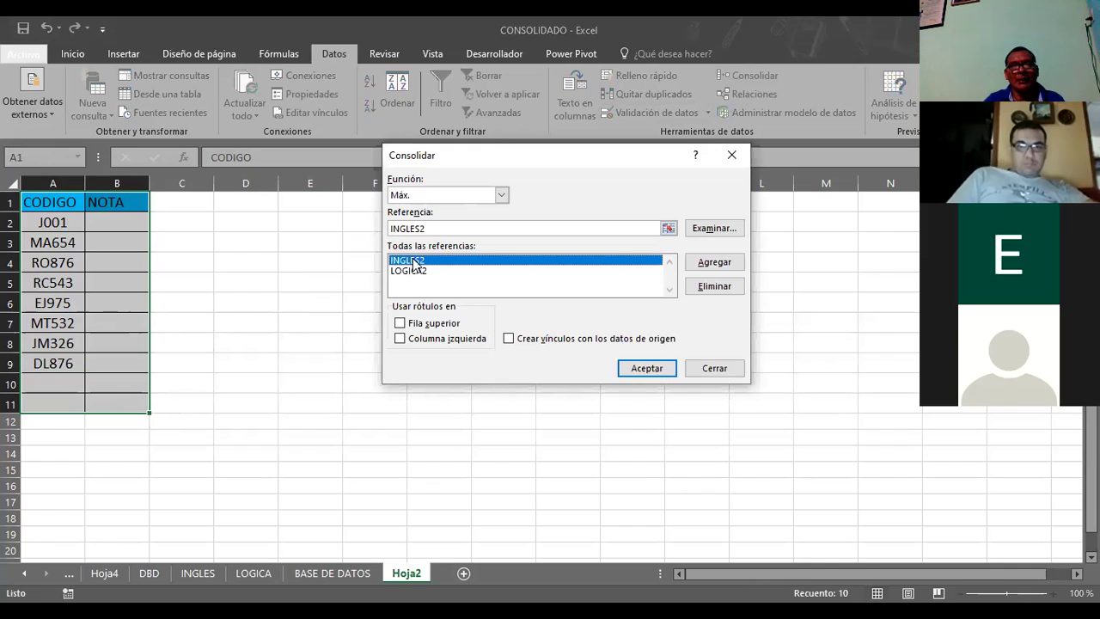
left_click(400, 323)
left_click(400, 338)
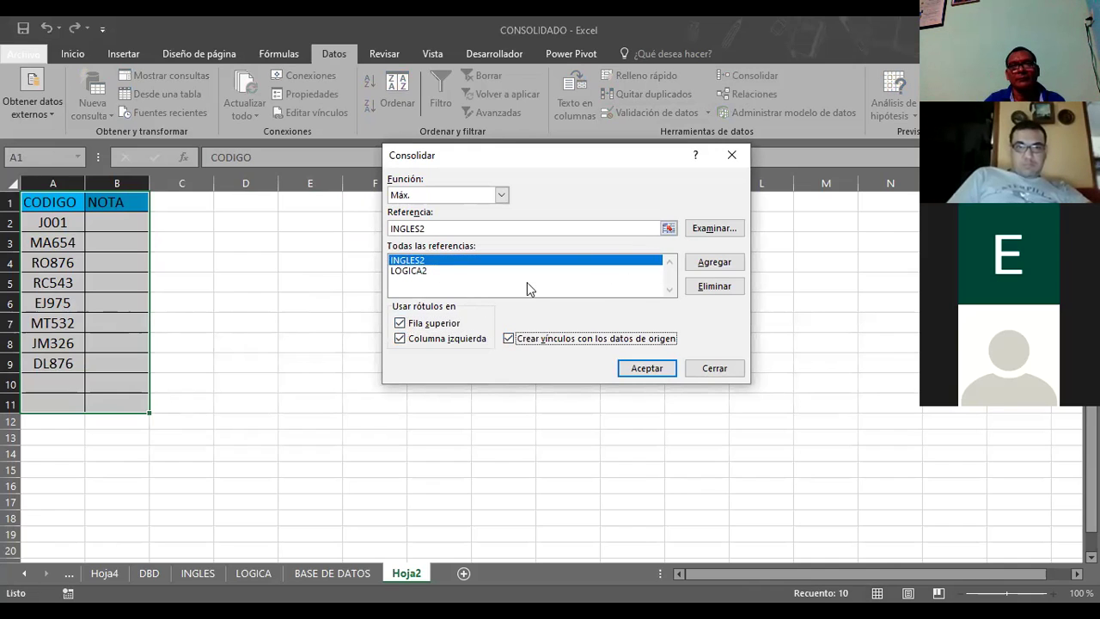
left_click(410, 277)
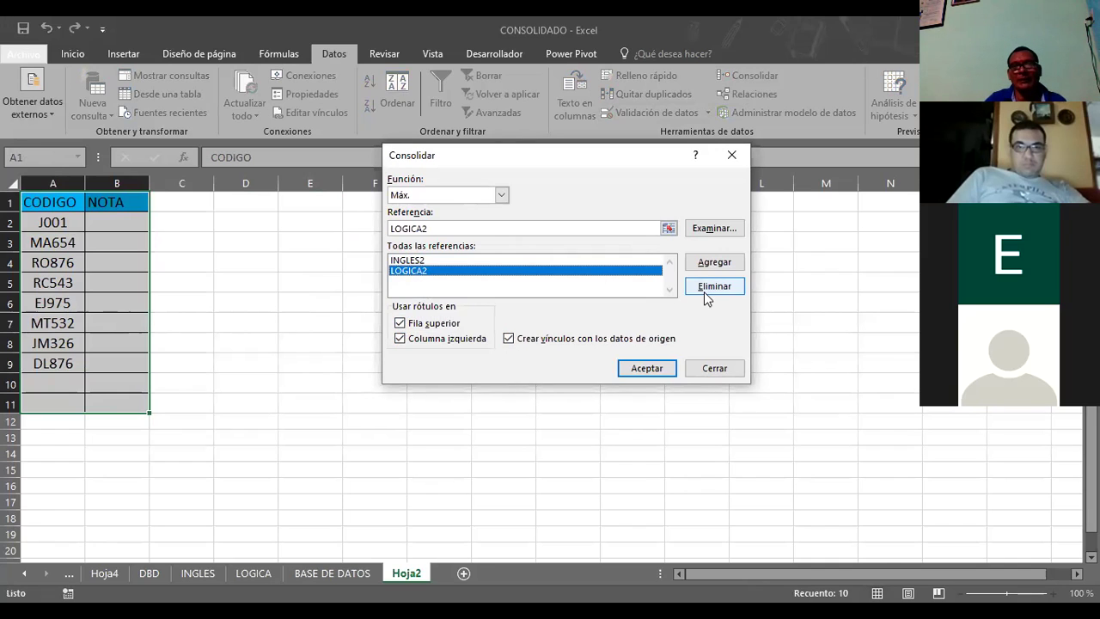
left_click(704, 291)
left_click(429, 261)
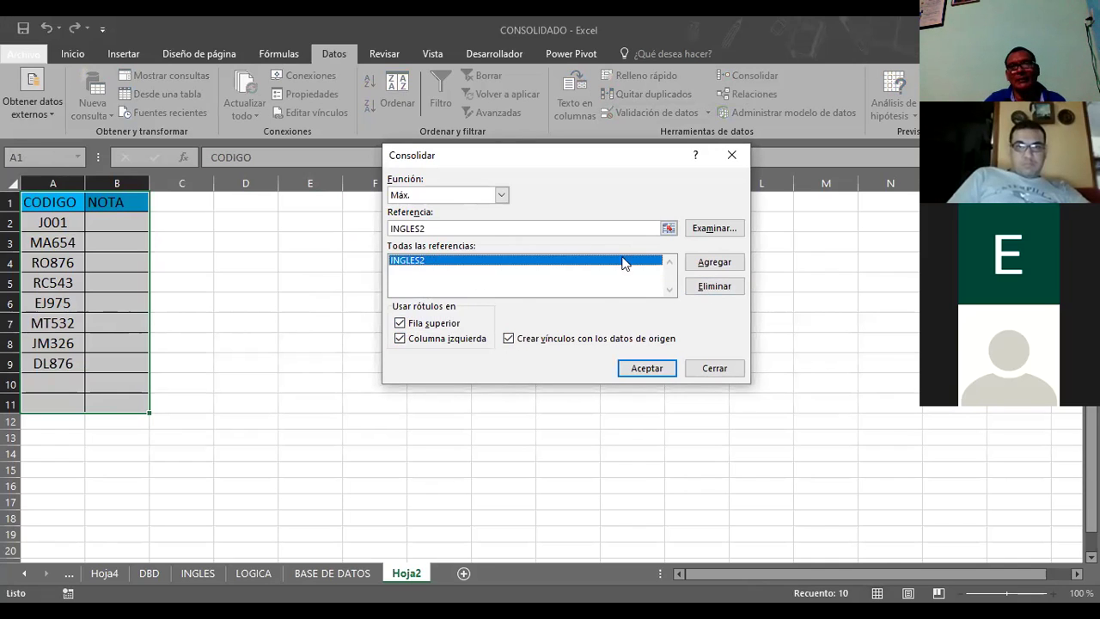
left_click(709, 286)
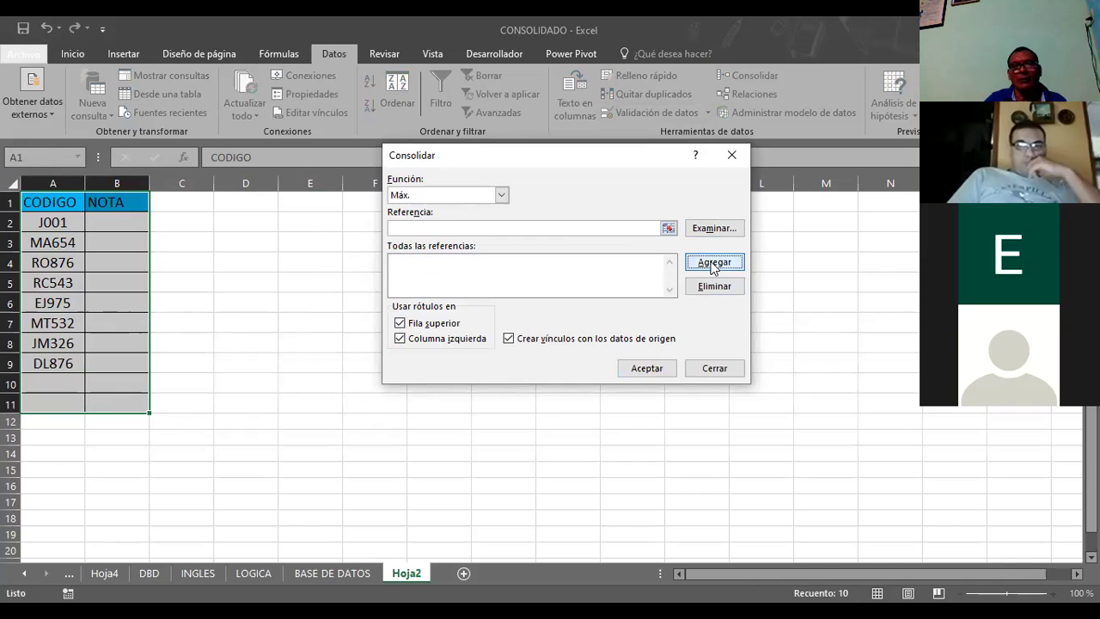
left_click(713, 267)
key("Return")
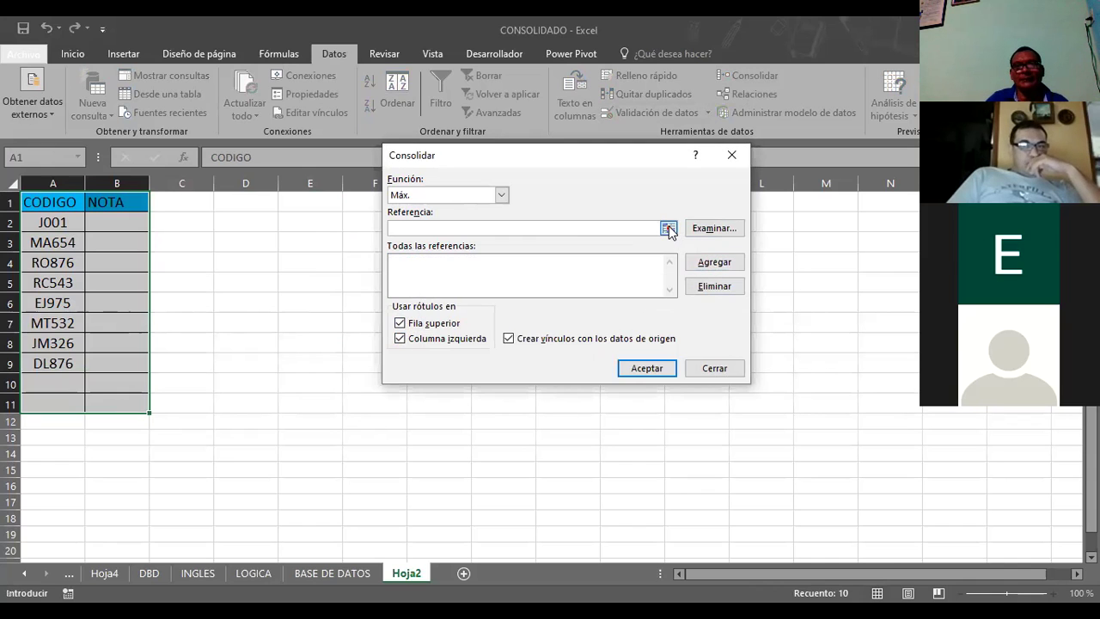
Add the LOGICA!$A$2:$B$12 range to the consolidation references
left_click(669, 228)
left_click(254, 573)
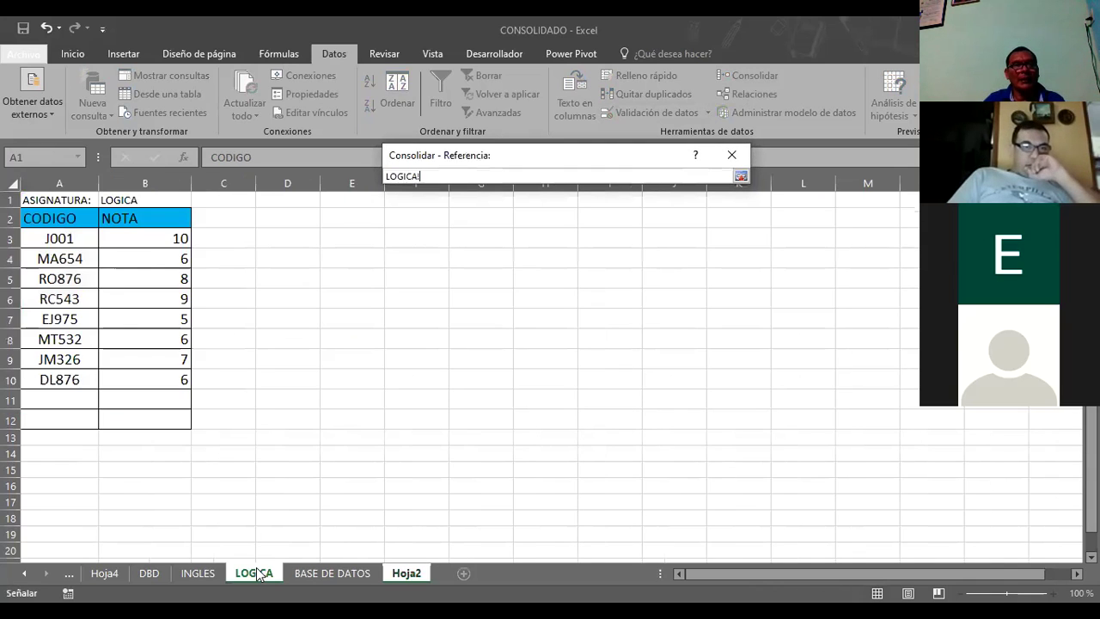
left_click(75, 220)
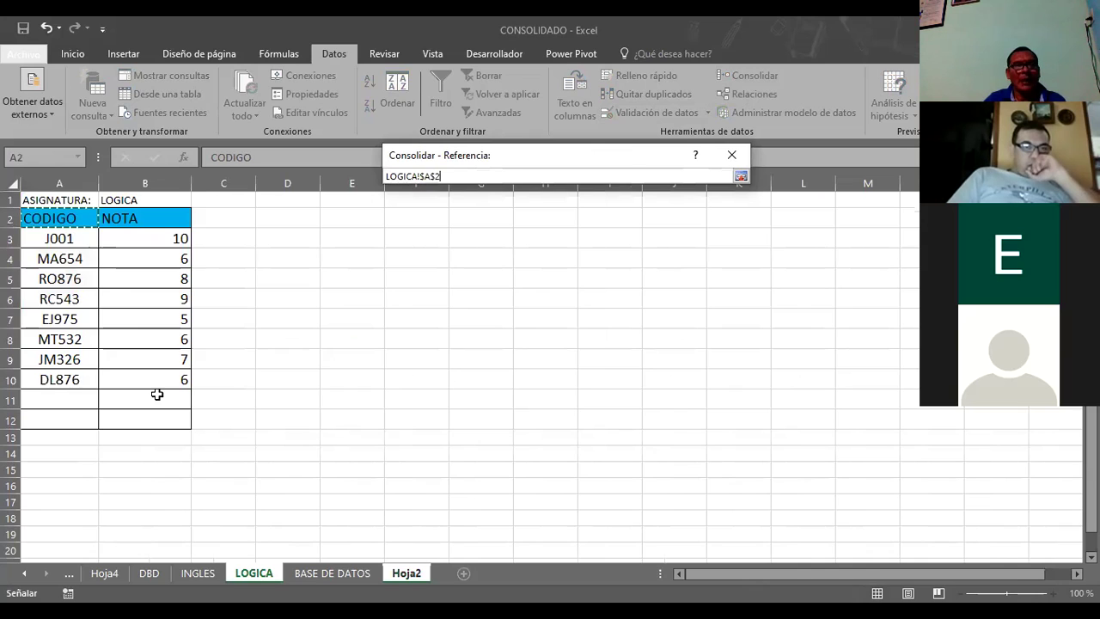
left_click_drag(157, 394, 157, 418)
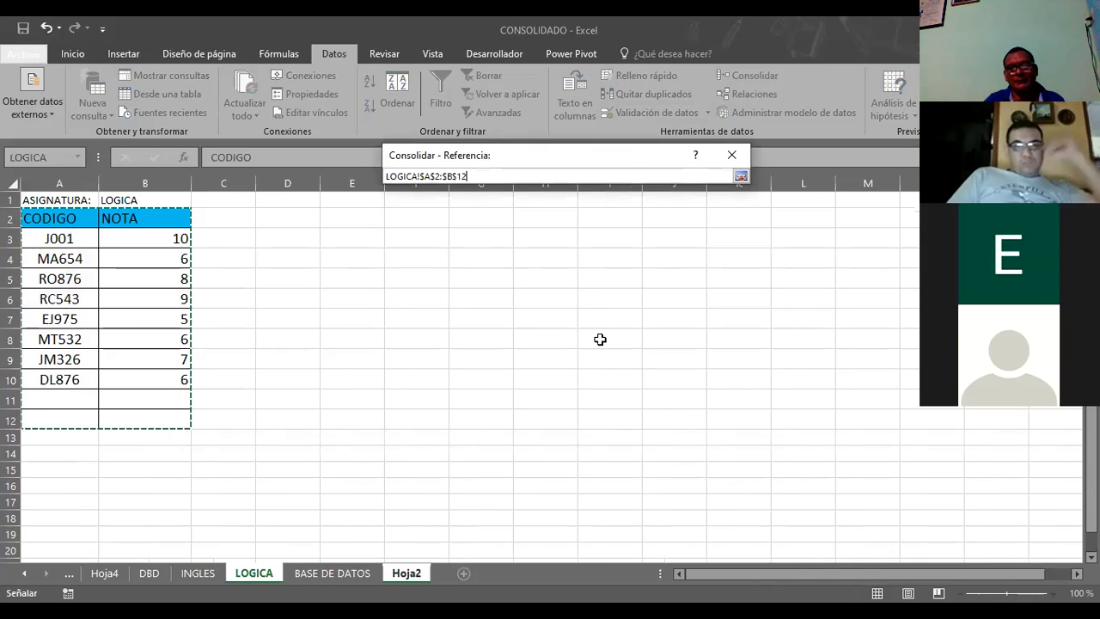
left_click(740, 177)
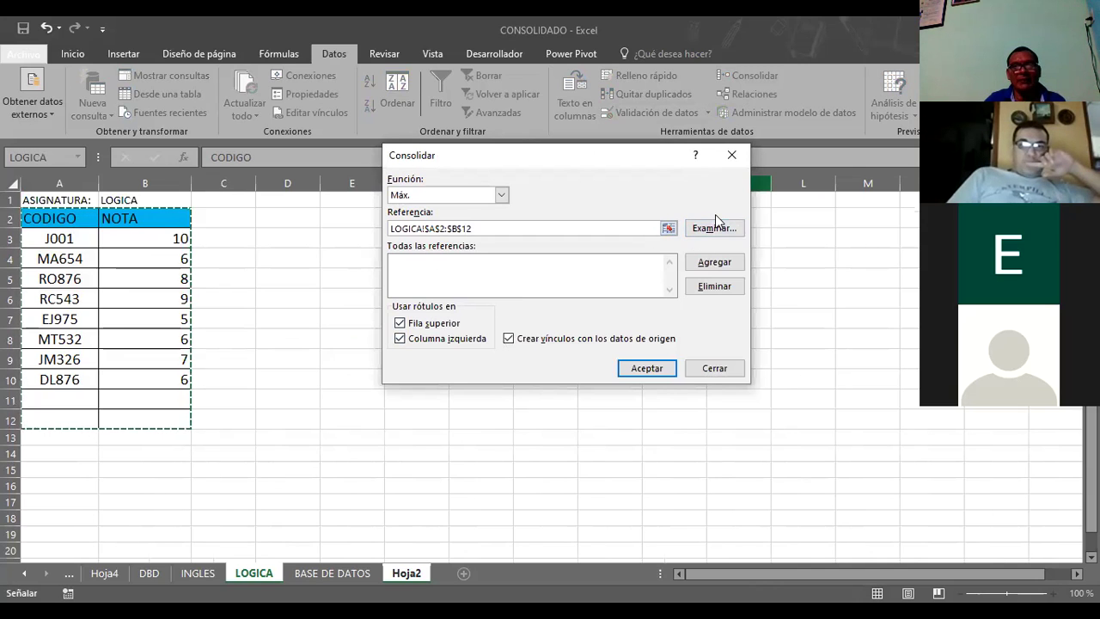
left_click(713, 262)
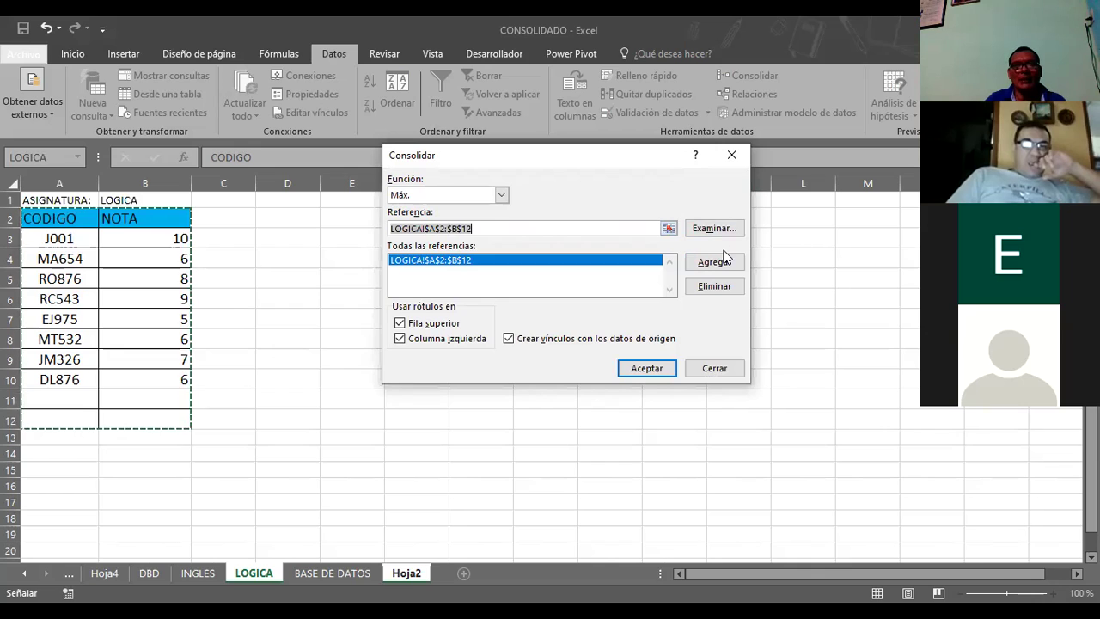
Add the INGLES!$A$2:$B$10 range and run the Máx consolidation into Hoja2
left_click(669, 228)
left_click(198, 574)
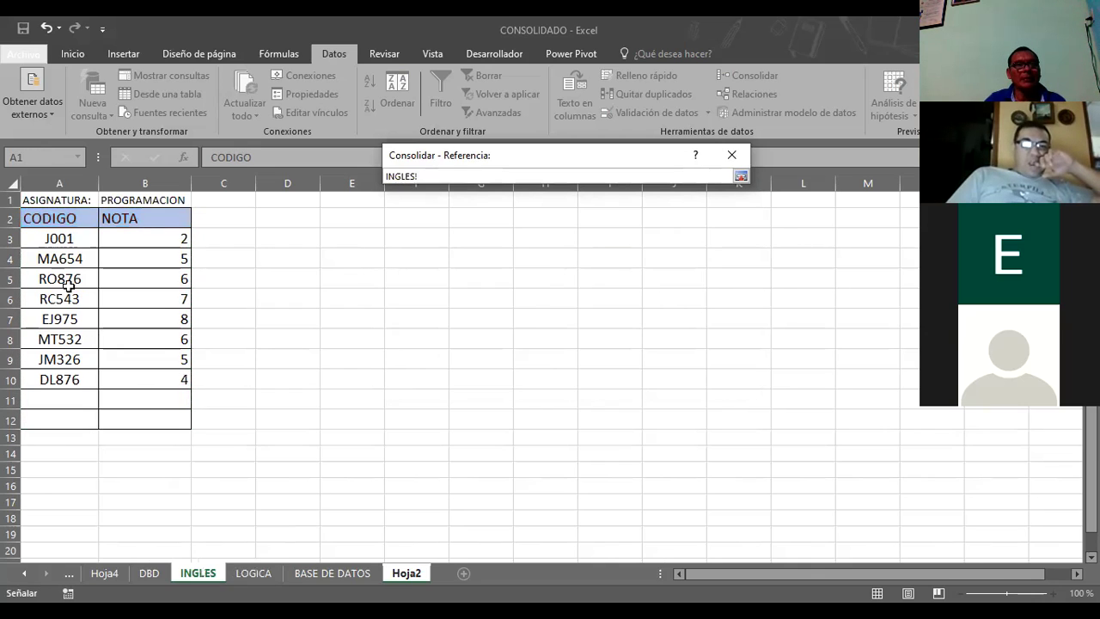
mouse_move(51, 222)
left_mouse_down()
mouse_move(76, 230)
mouse_move(171, 378)
left_mouse_up()
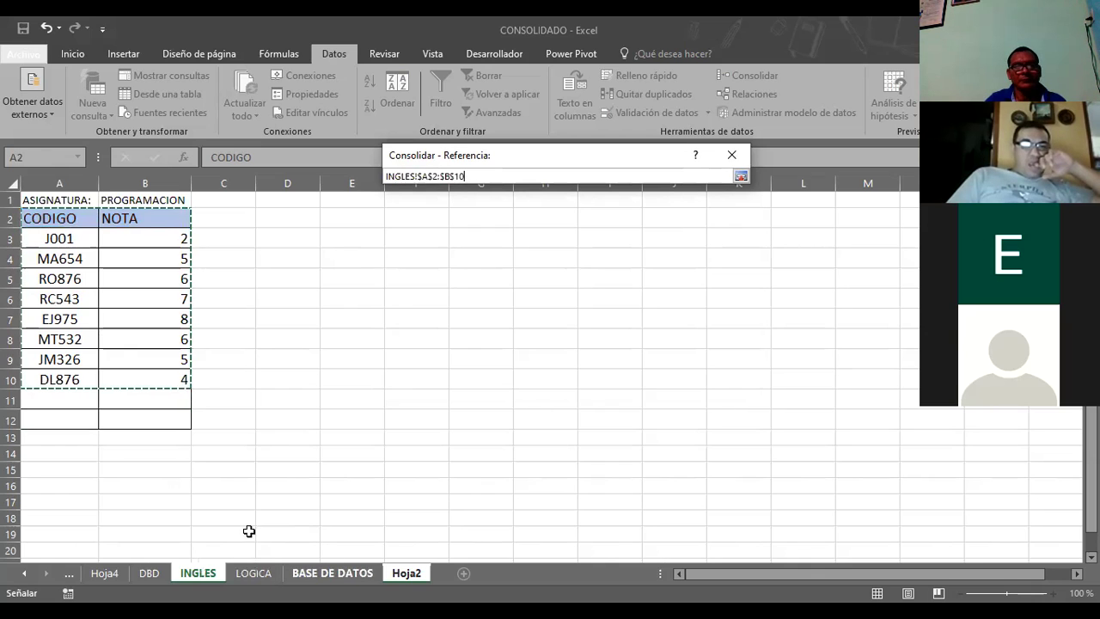
left_click(740, 178)
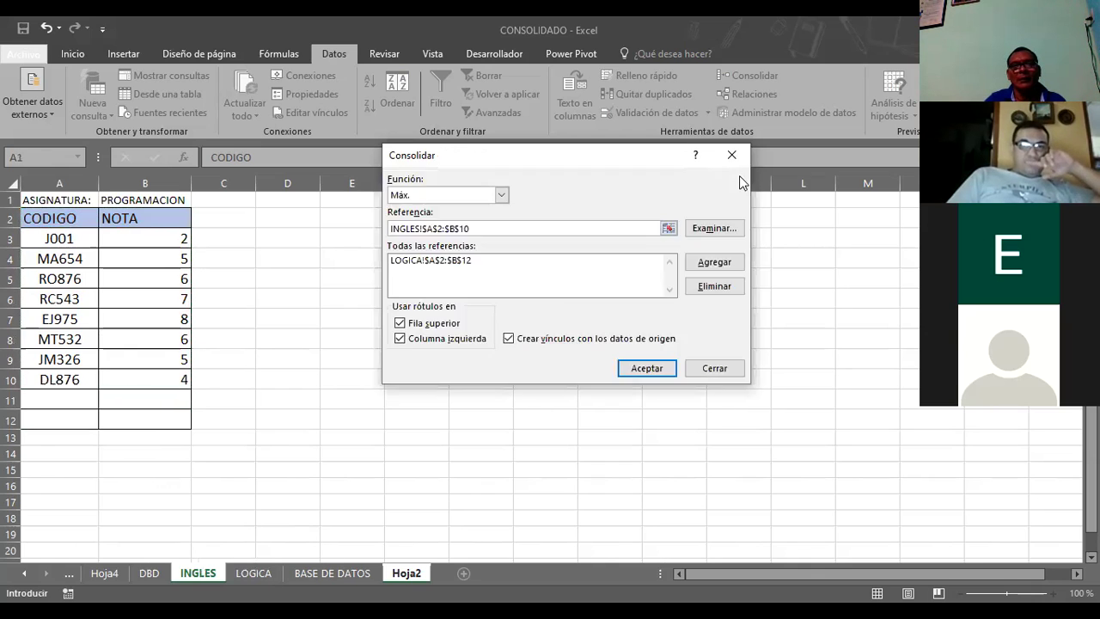
left_click(714, 264)
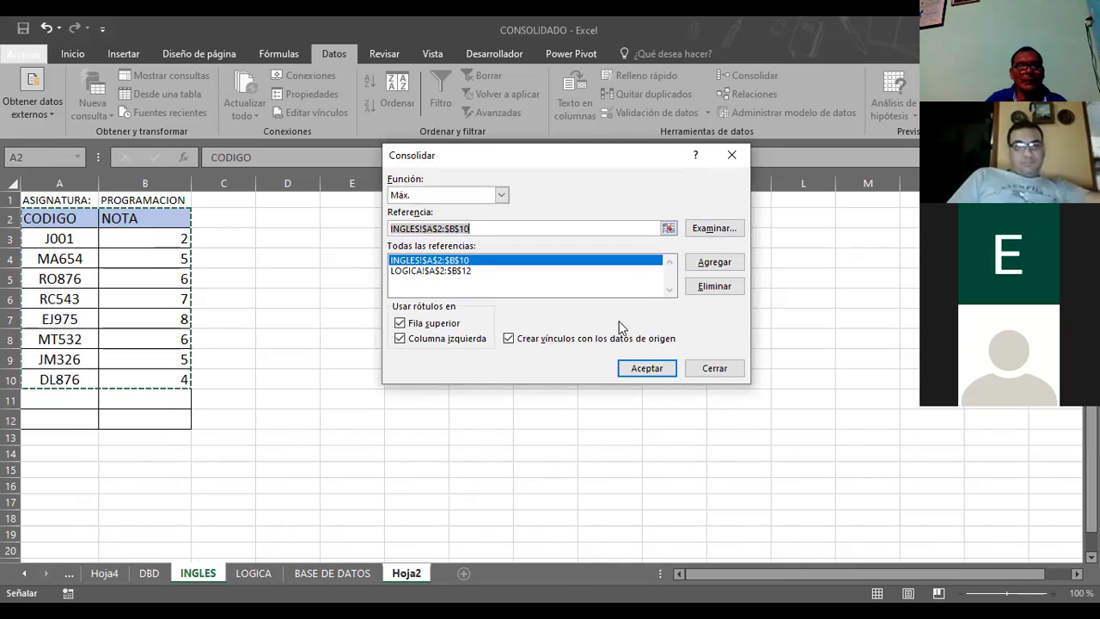
left_click(634, 369)
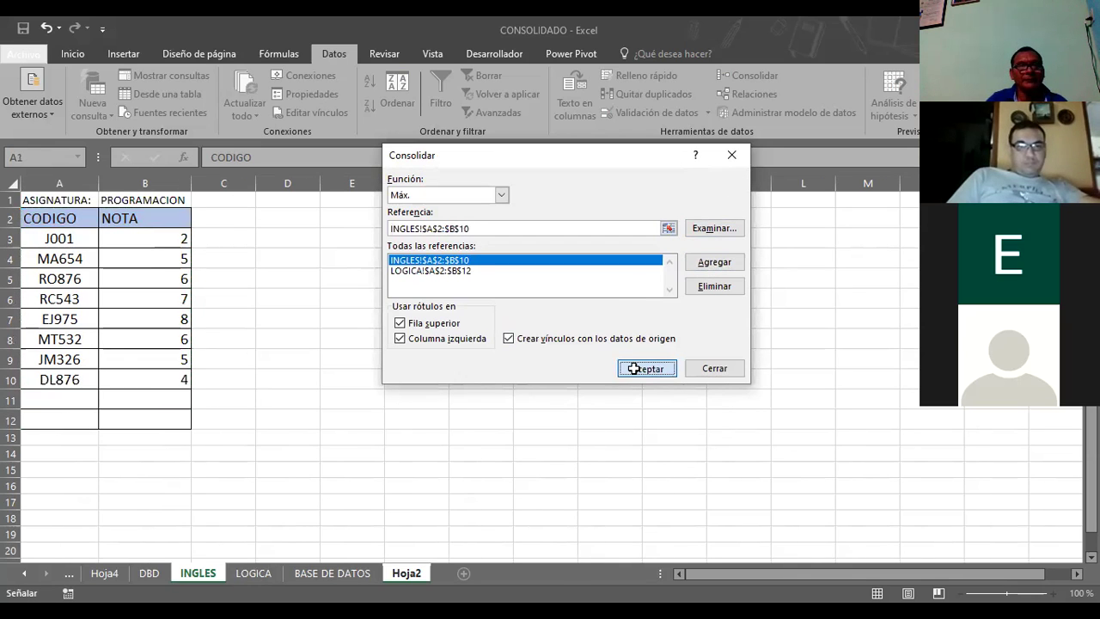
left_click(427, 300)
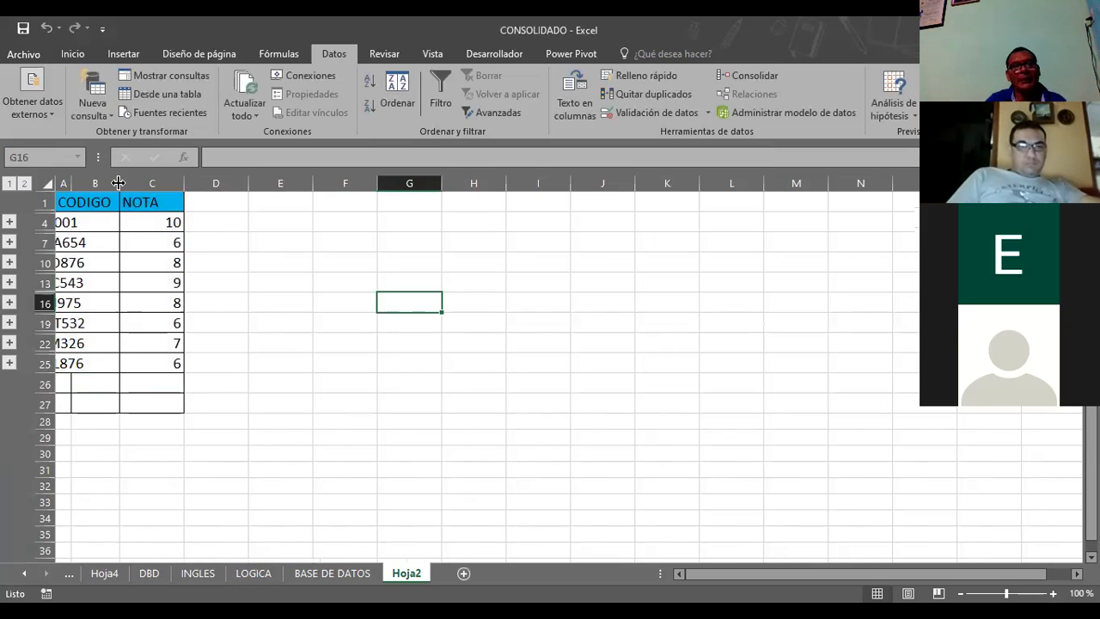
Widen column A so the consolidated codes show in full
left_click_drag(115, 190, 152, 201)
double_click(67, 183)
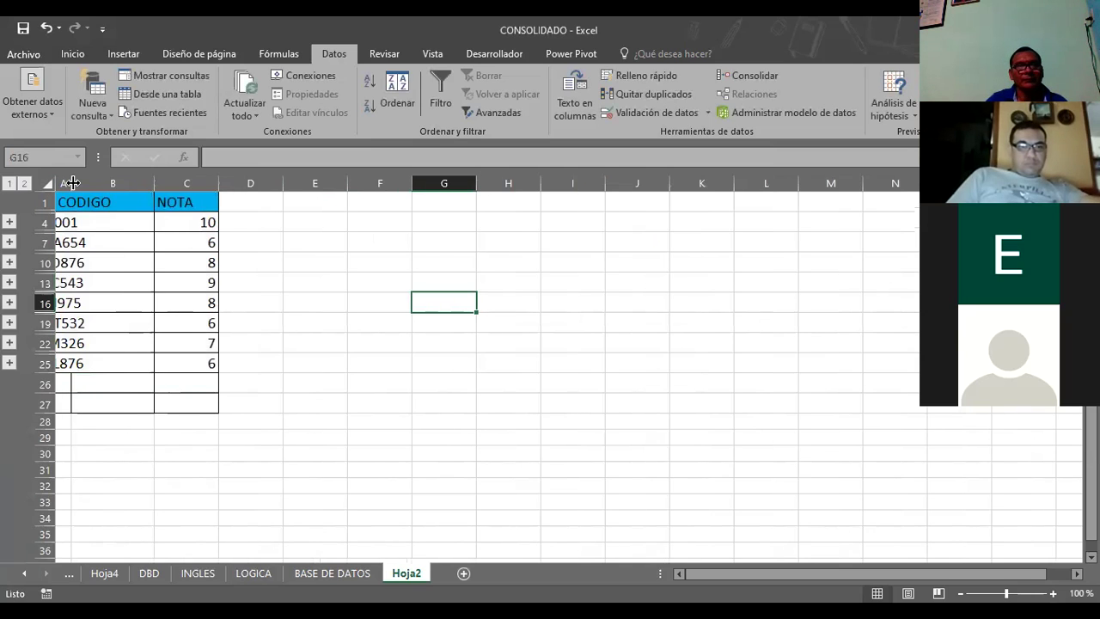
left_click(413, 222)
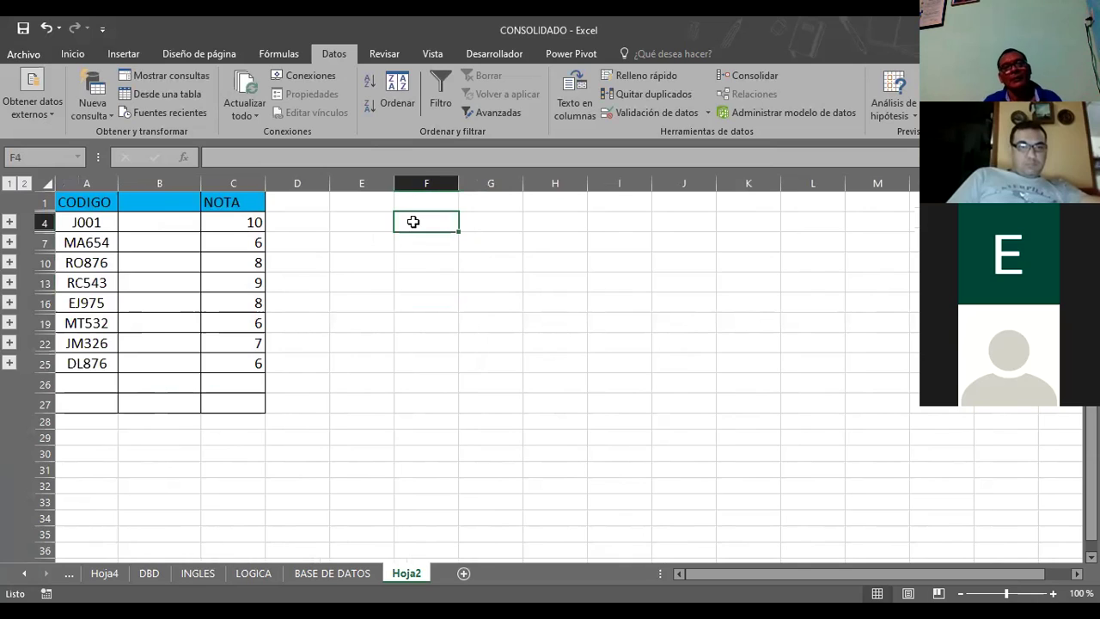